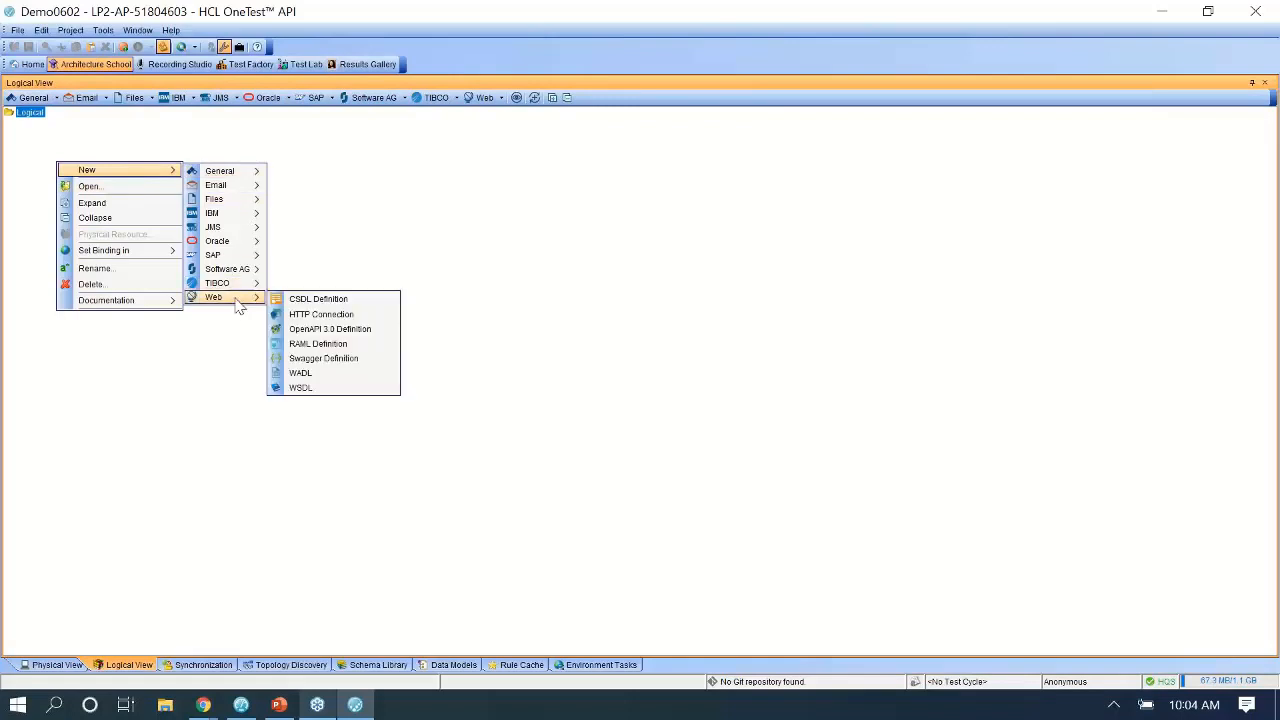
Start a new WSDL synchronization source, then open Quality Server's Examples page in Chrome.
left_click(300, 388)
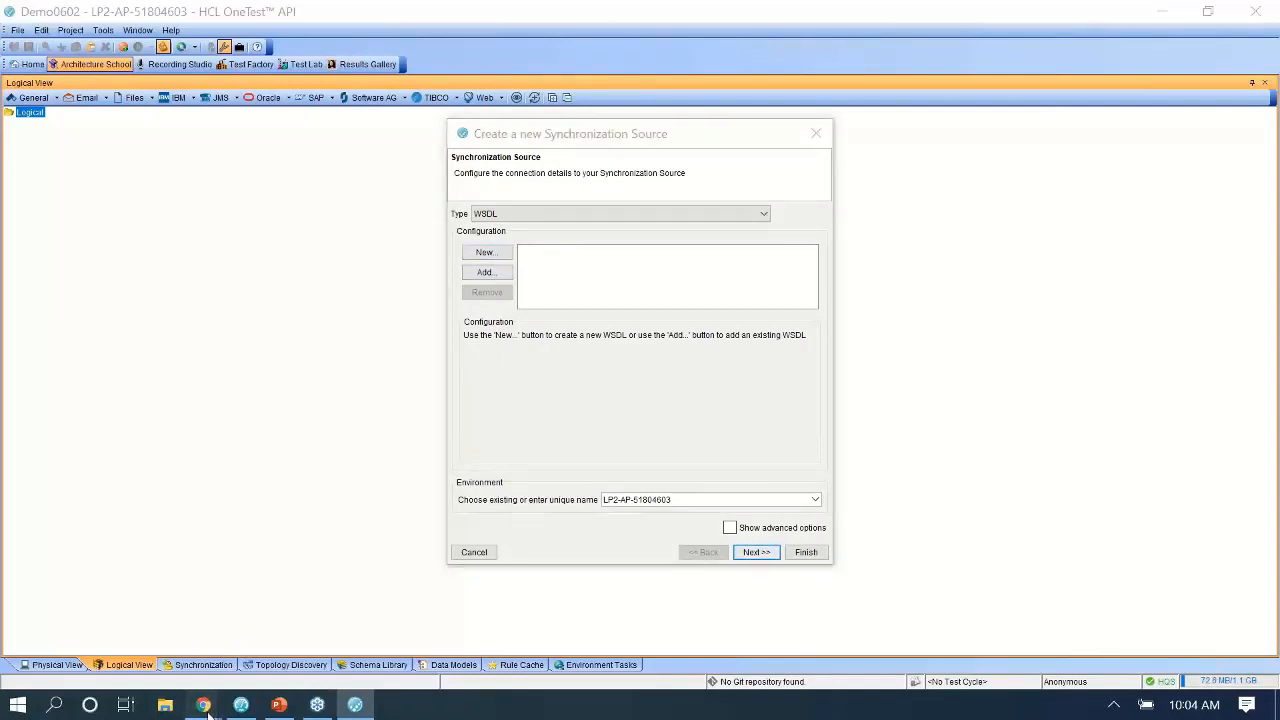
mouse_move(205, 708)
left_click(323, 629)
left_click(1050, 545)
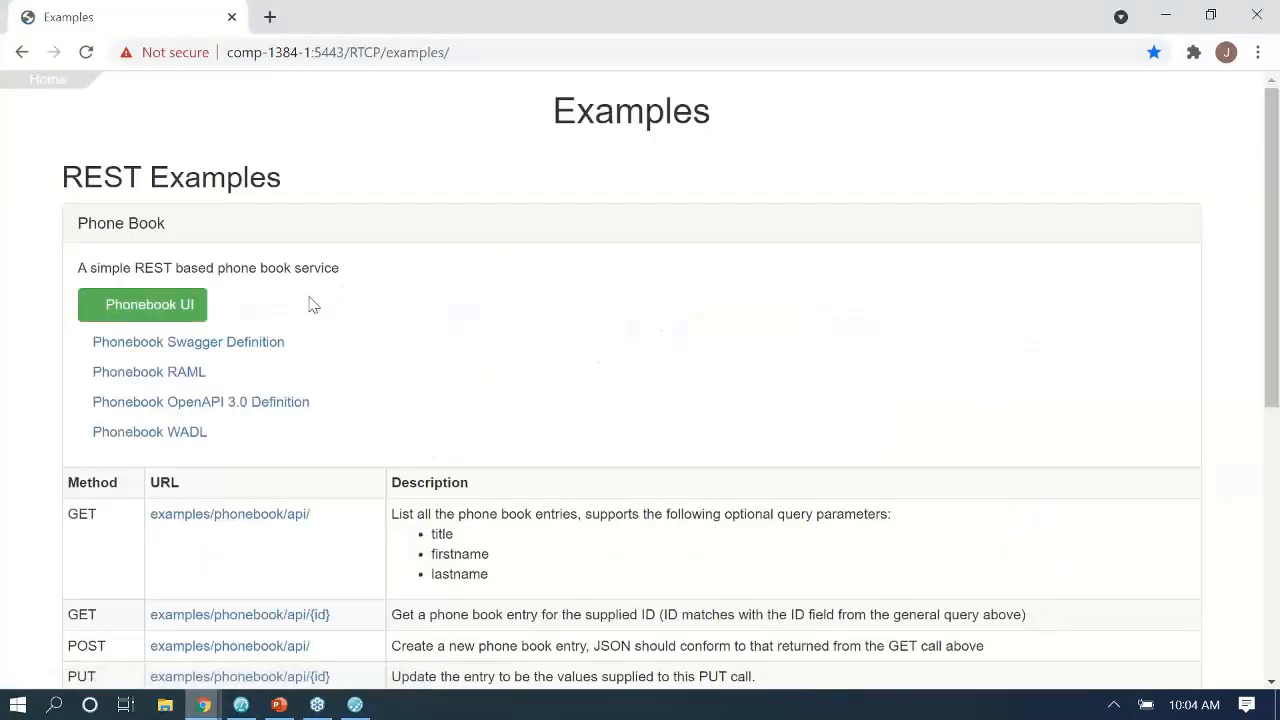
Open the Echo service's echo.wsdl in Chrome, copy its address, and return to OneTest API.
scroll(311, 303, "down", 5)
left_click(154, 532)
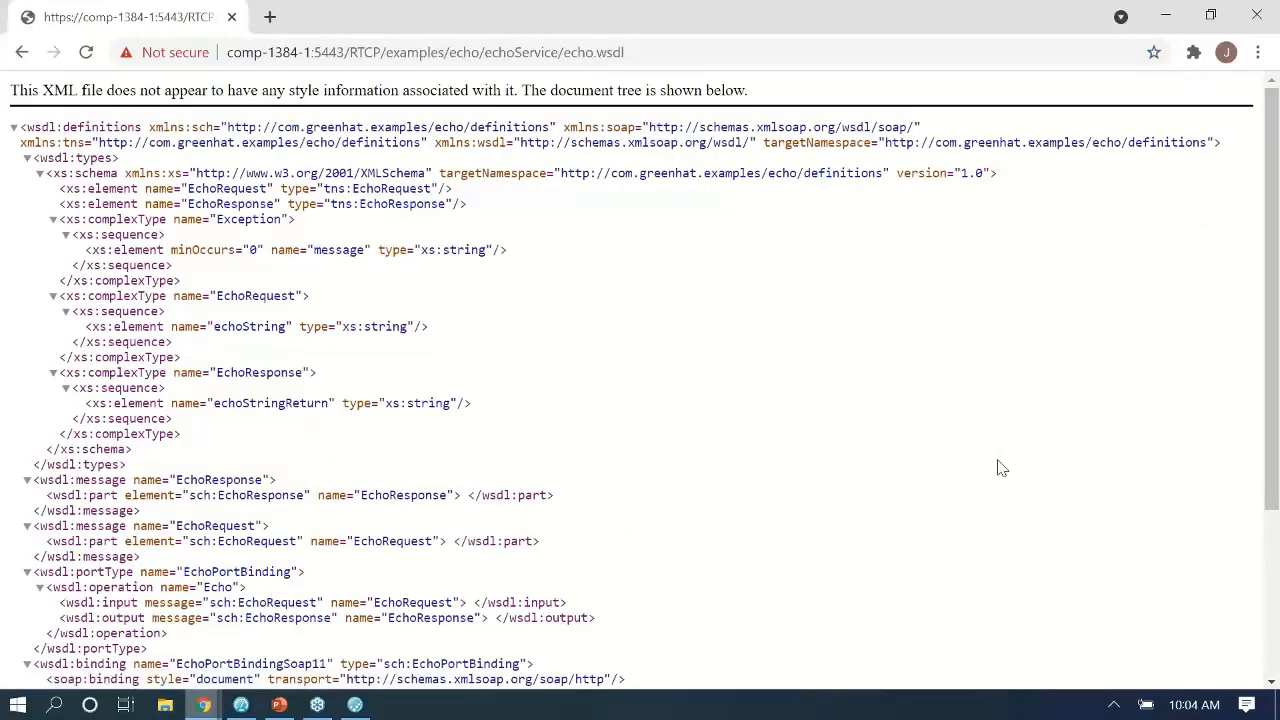
left_click(503, 54)
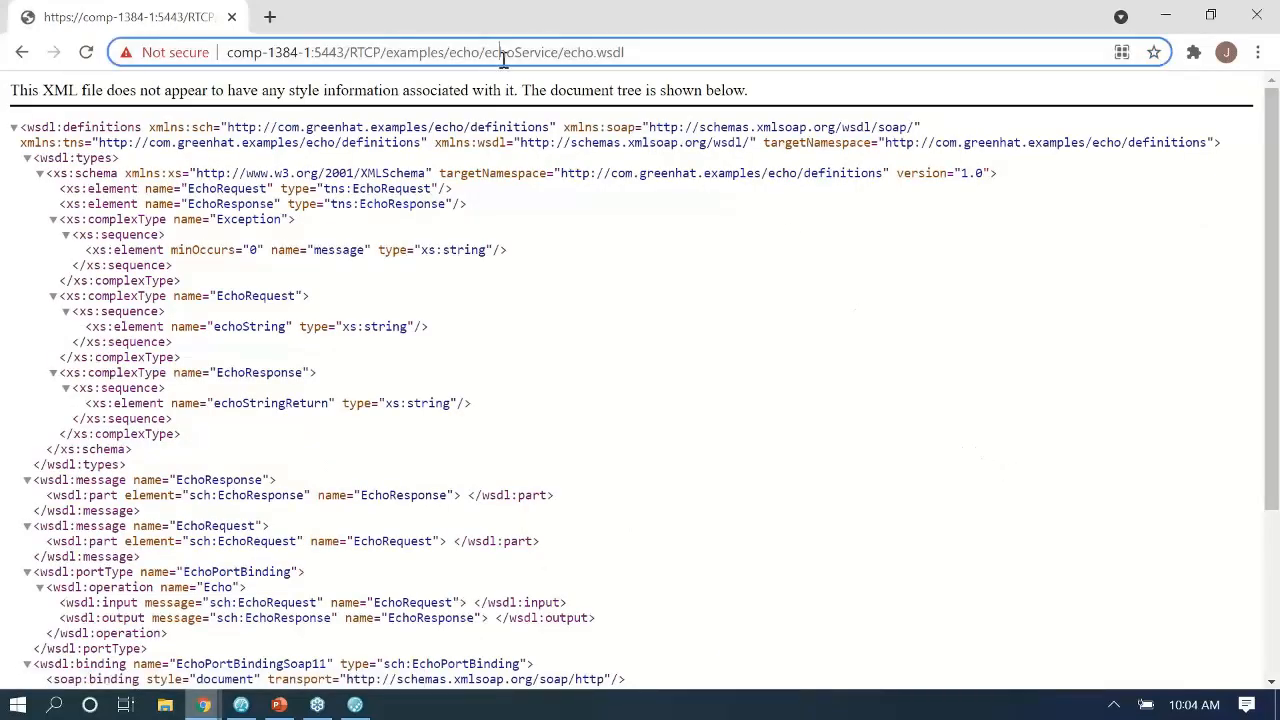
right_click(503, 57)
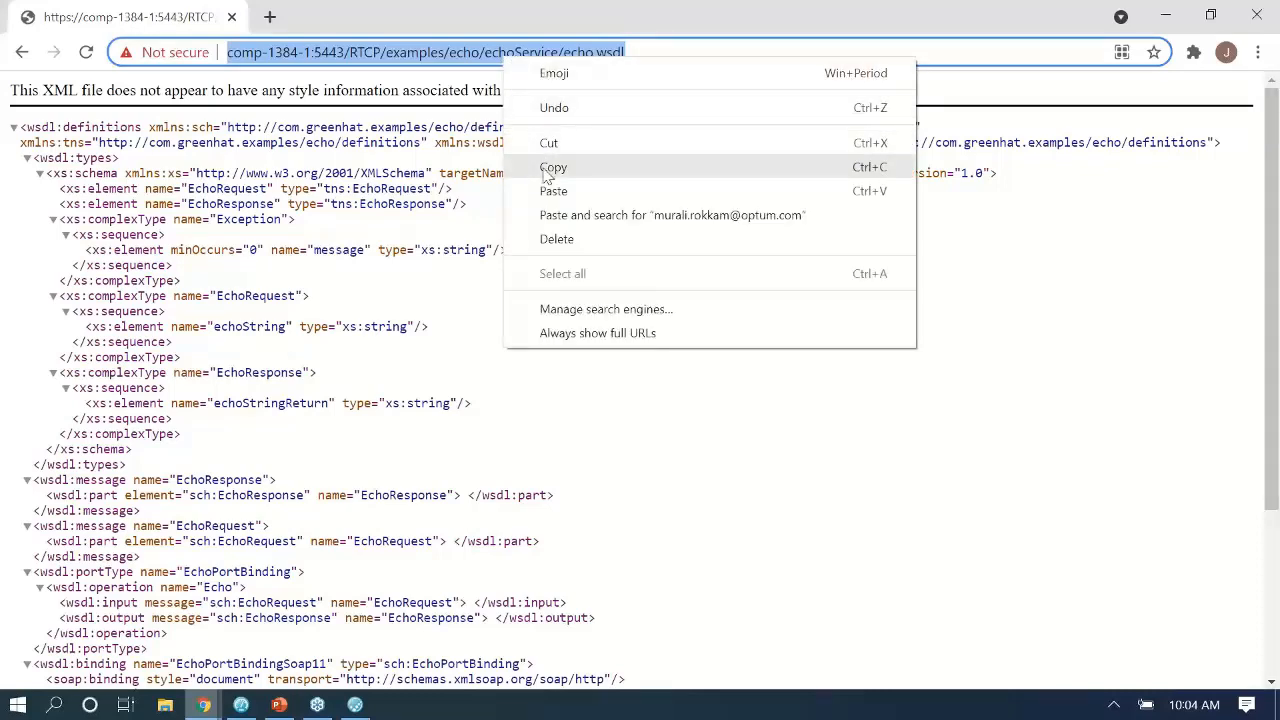
left_click(553, 167)
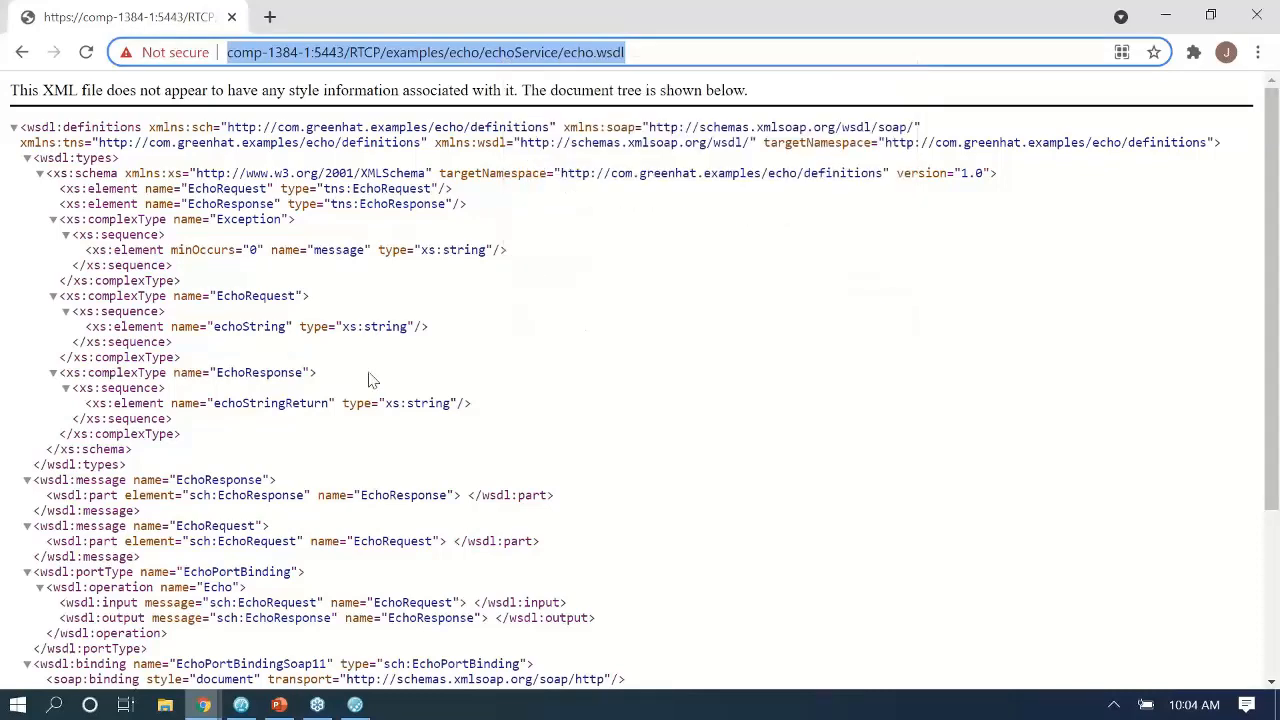
left_click(354, 706)
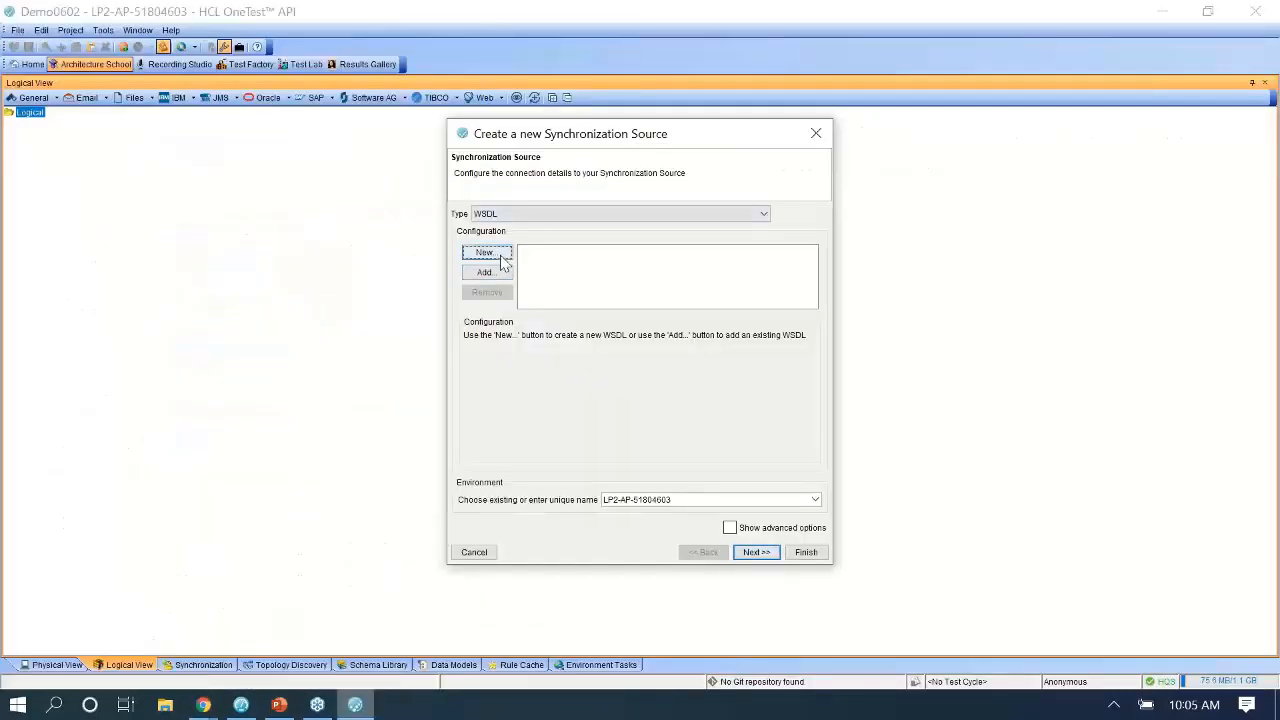
Add the copied echo.wsdl URL as a new WSDL location and advance to Generate Assets.
left_click(485, 253)
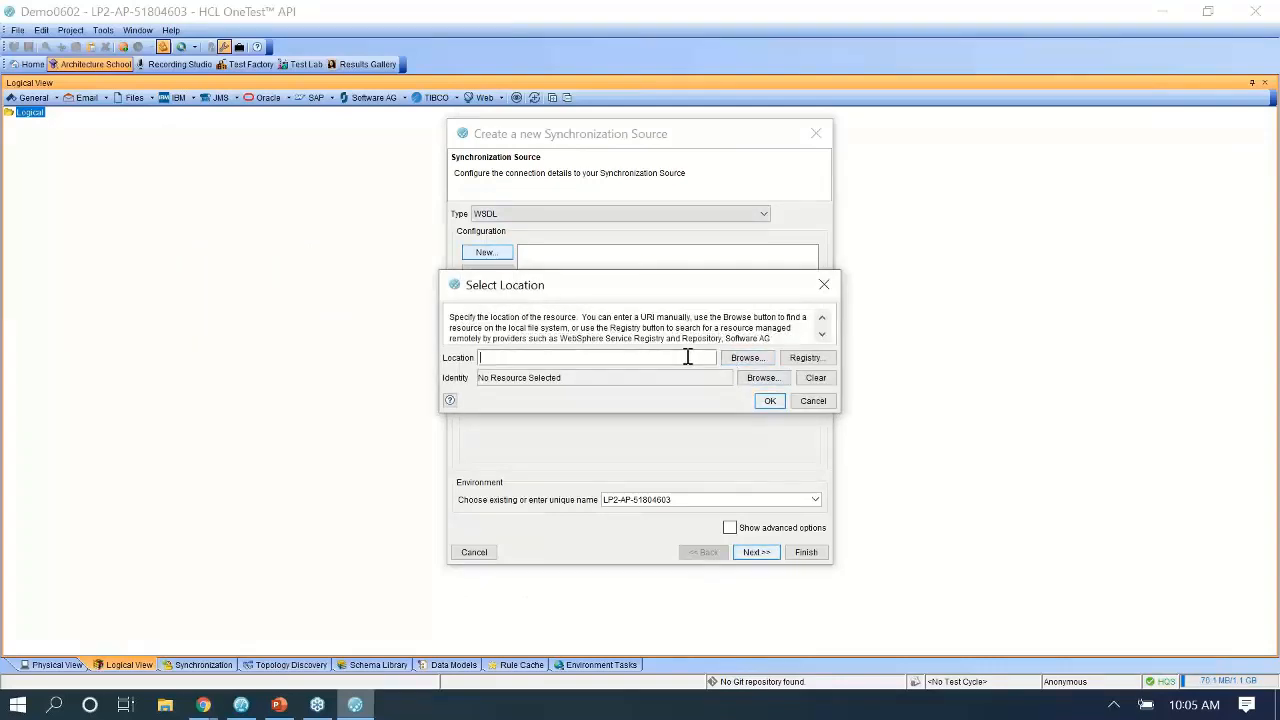
key("ctrl+v")
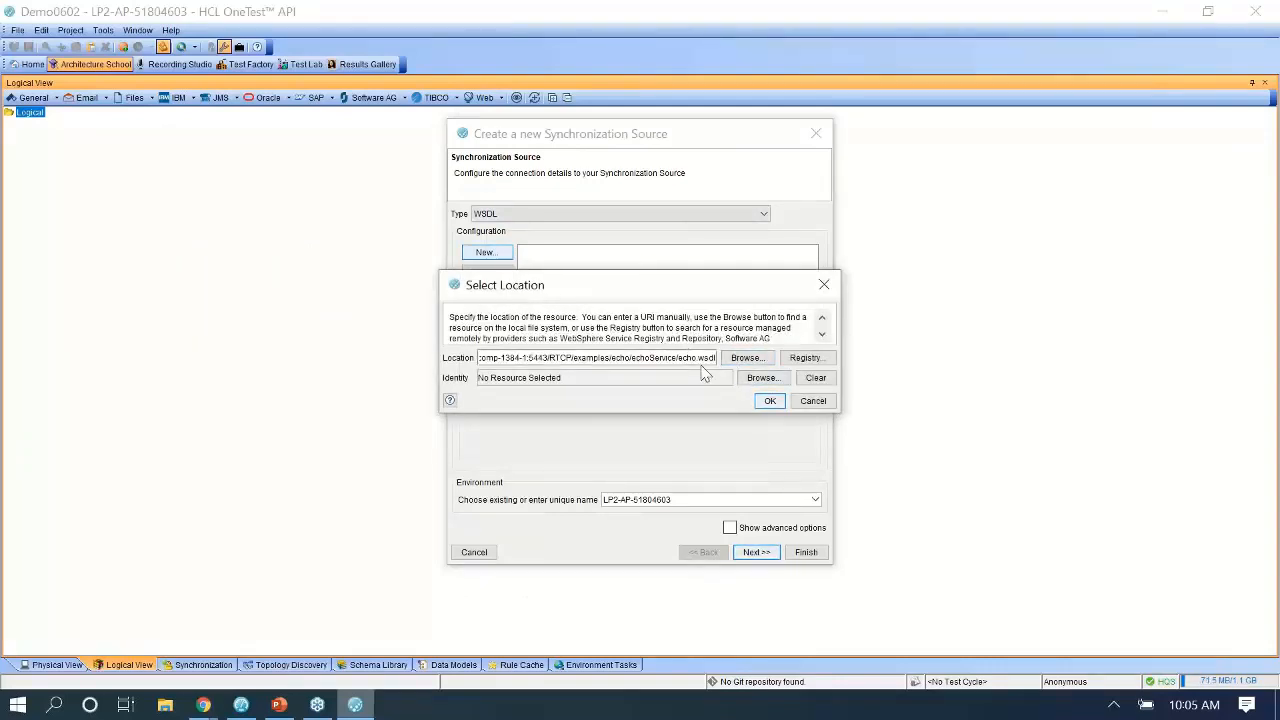
left_click(769, 400)
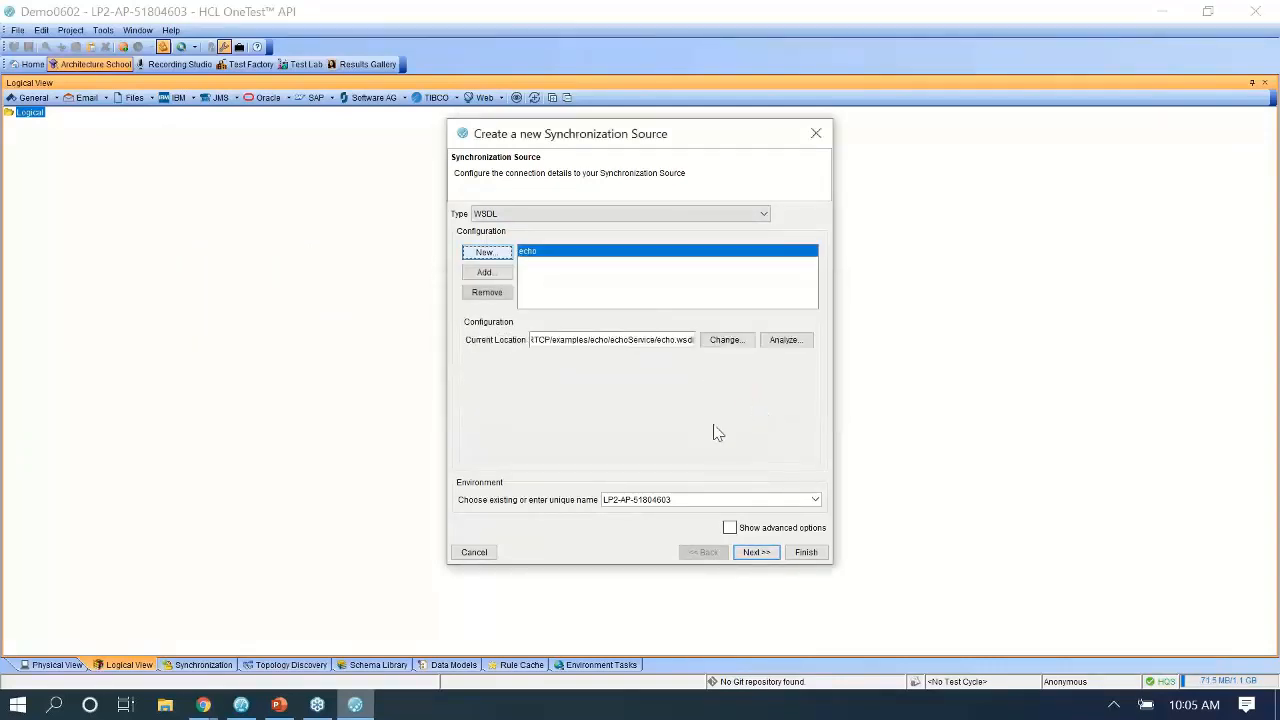
left_click(752, 552)
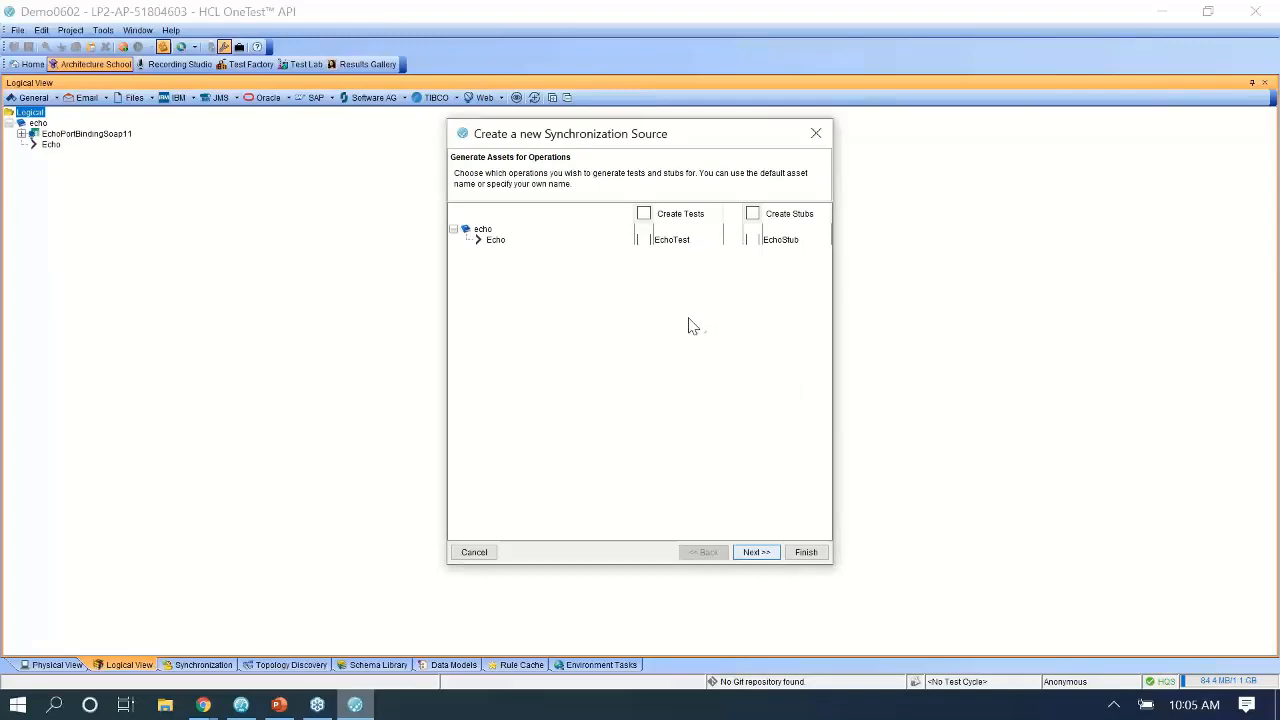
left_click(279, 705)
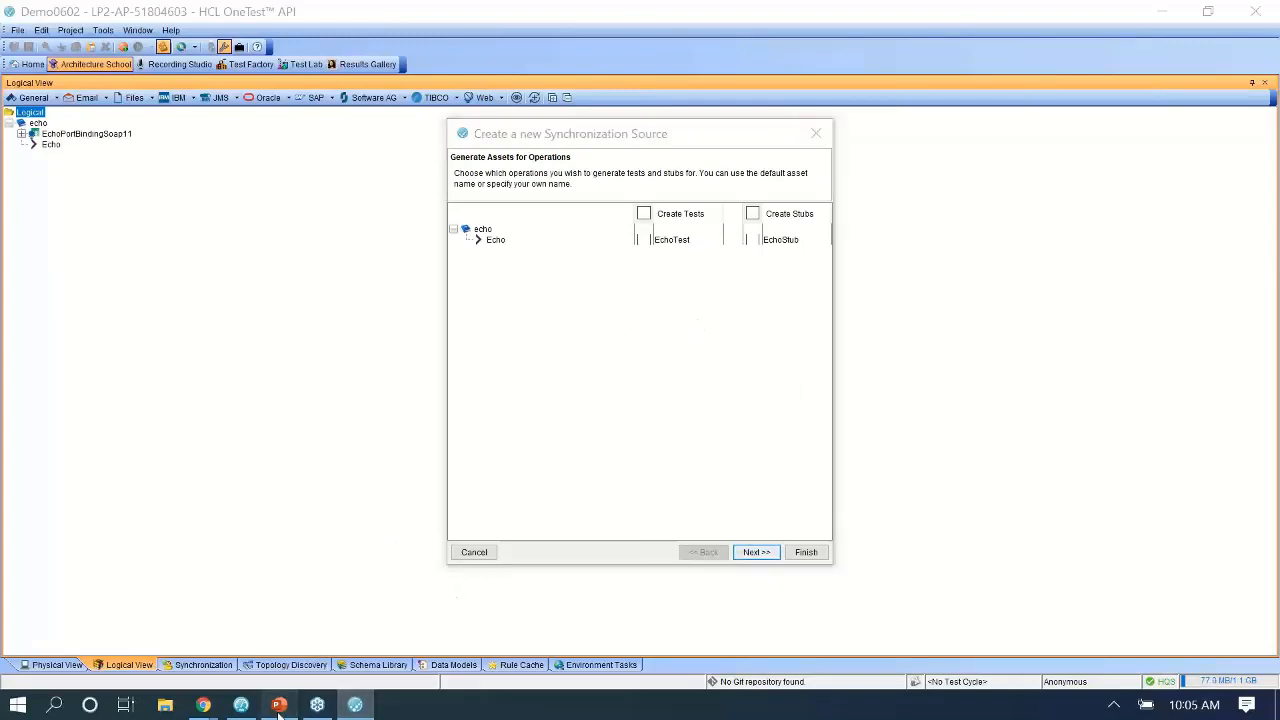
left_click(493, 300)
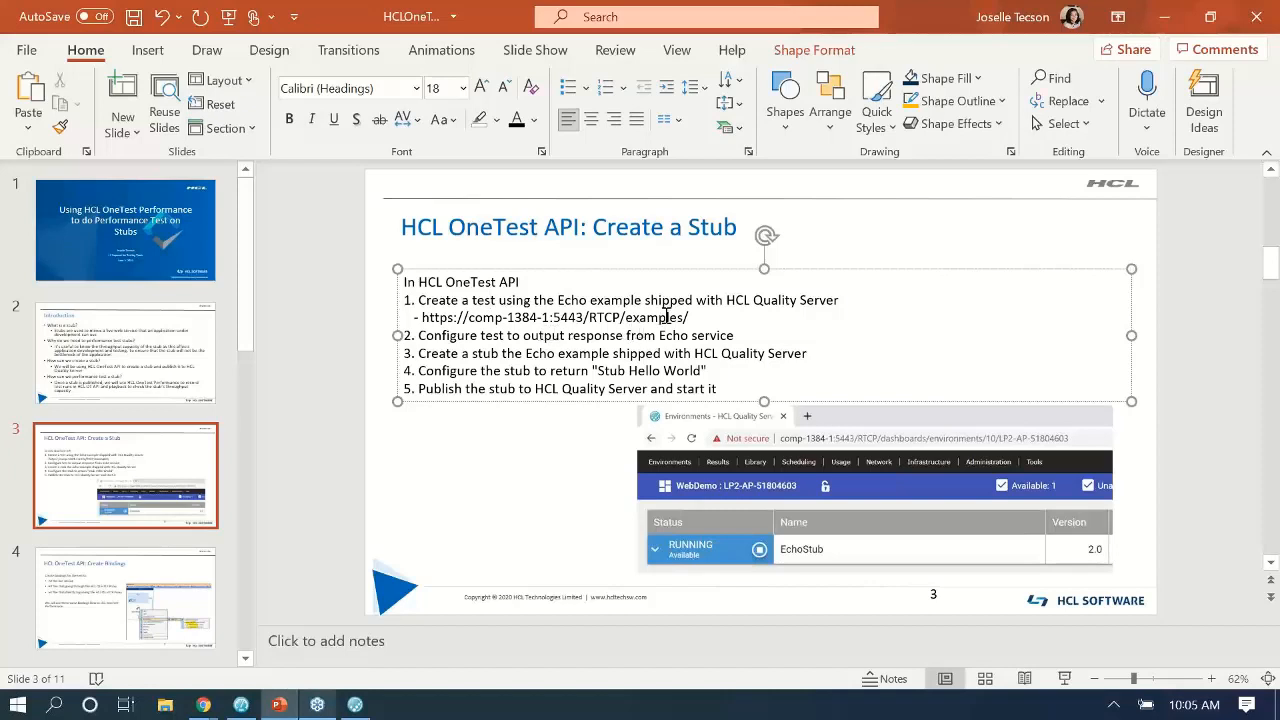
left_click(354, 706)
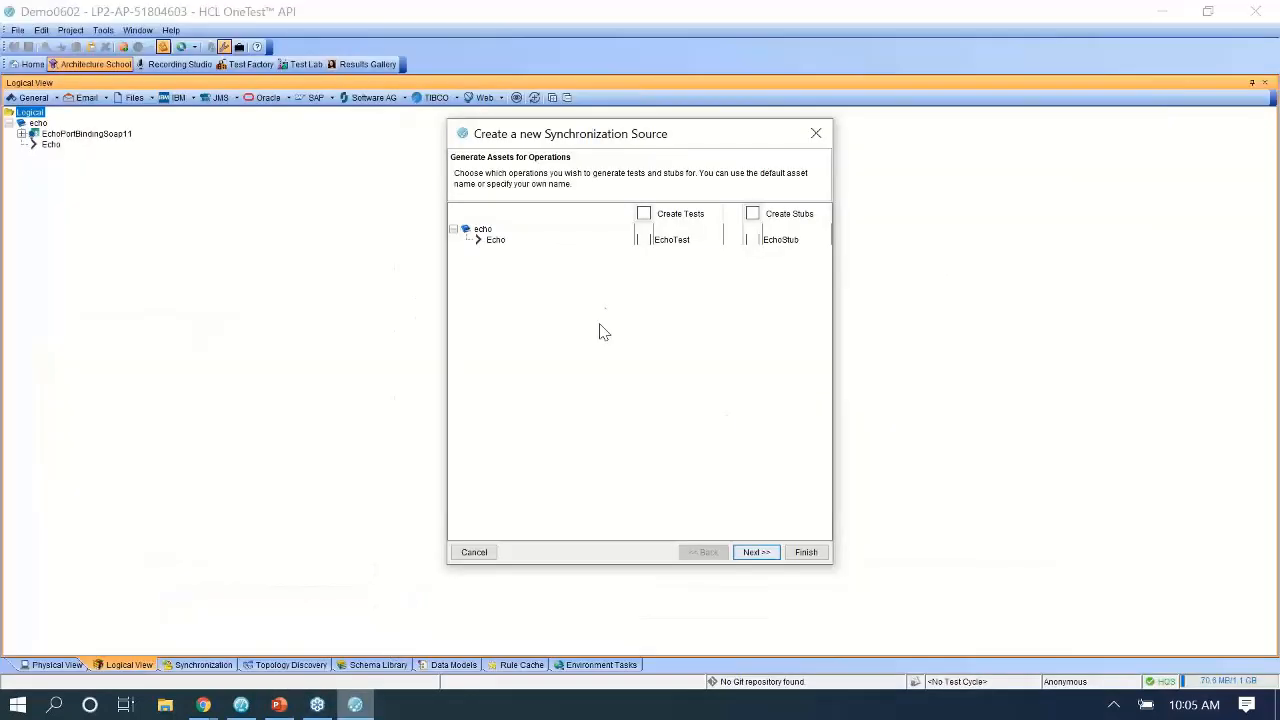
Tick Create Tests and Create Stubs for the Echo operation and finish the wizard.
left_click(644, 215)
left_click(752, 214)
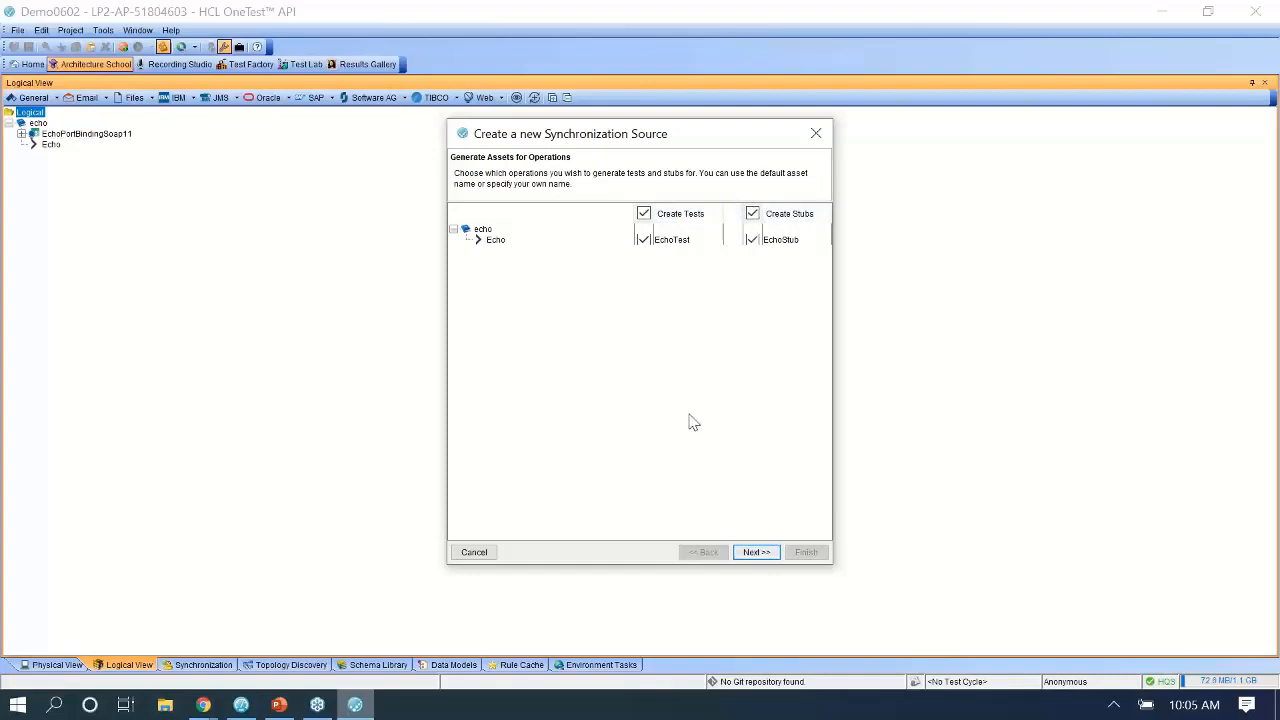
left_click(753, 553)
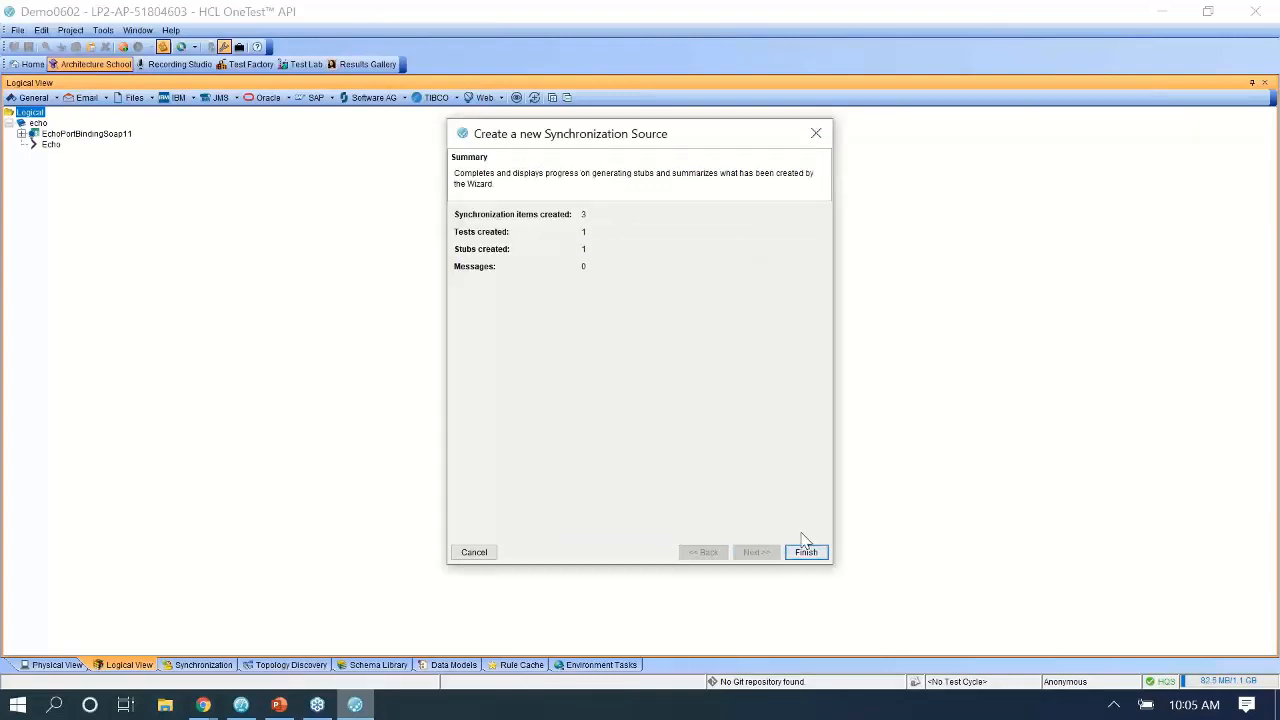
left_click(805, 553)
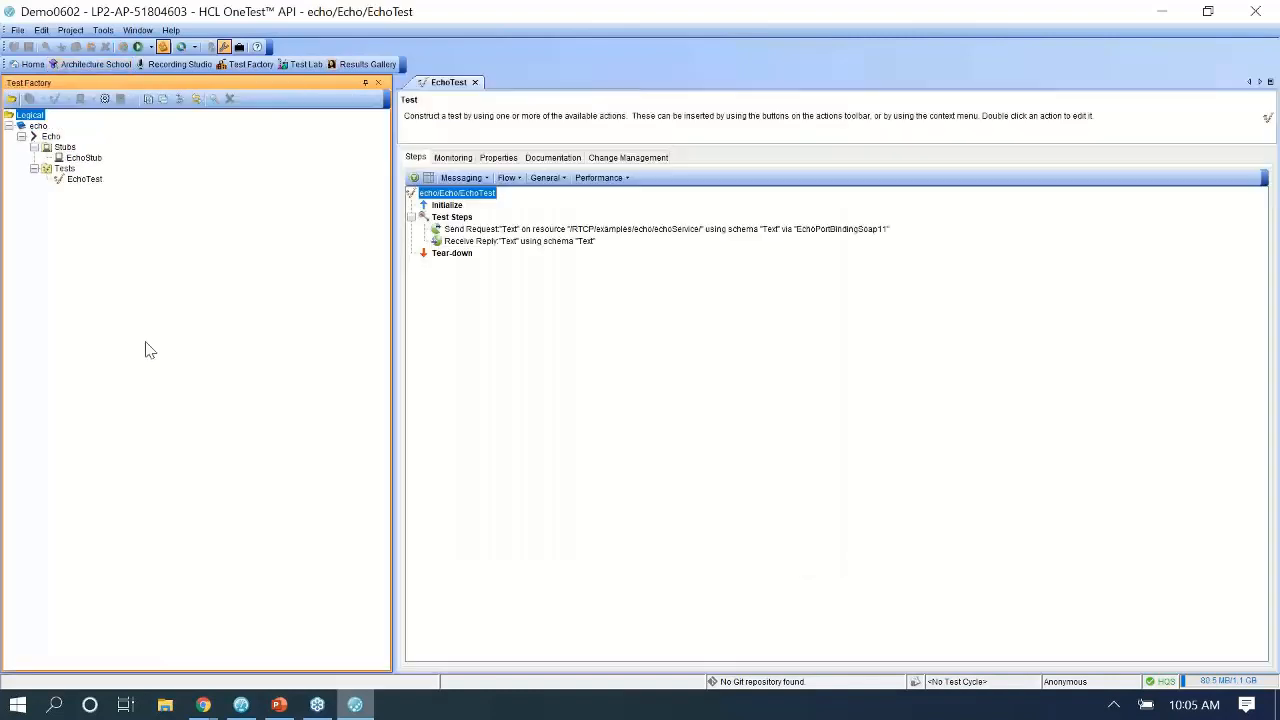
In EchoTest's Send Request step, set the echoString (Text) value to 'Hello World'.
left_click(95, 181)
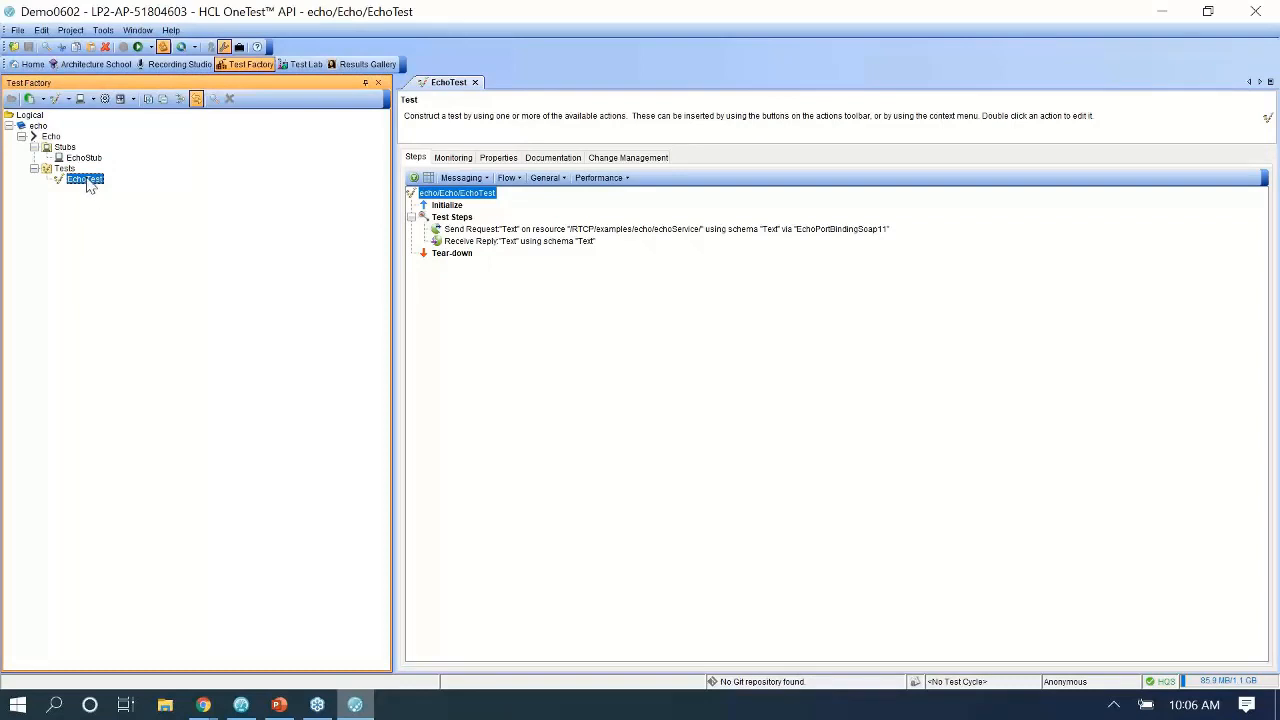
double_click(493, 230)
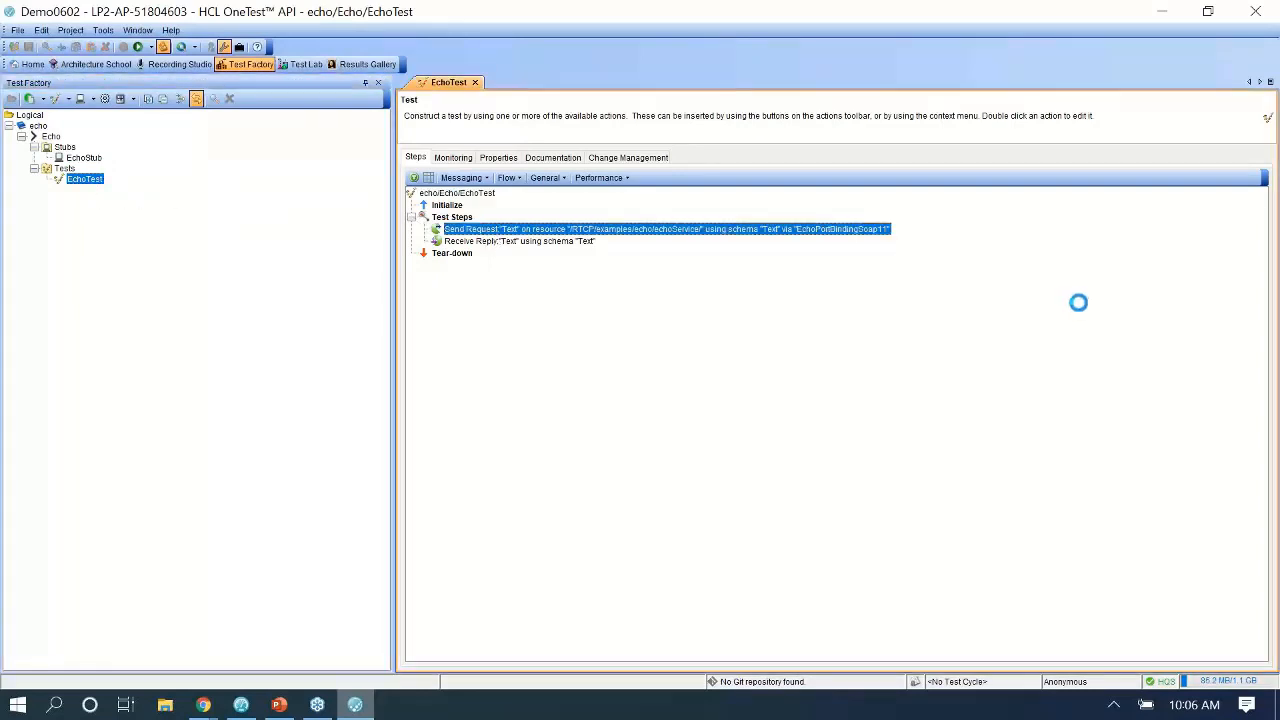
left_click(356, 151)
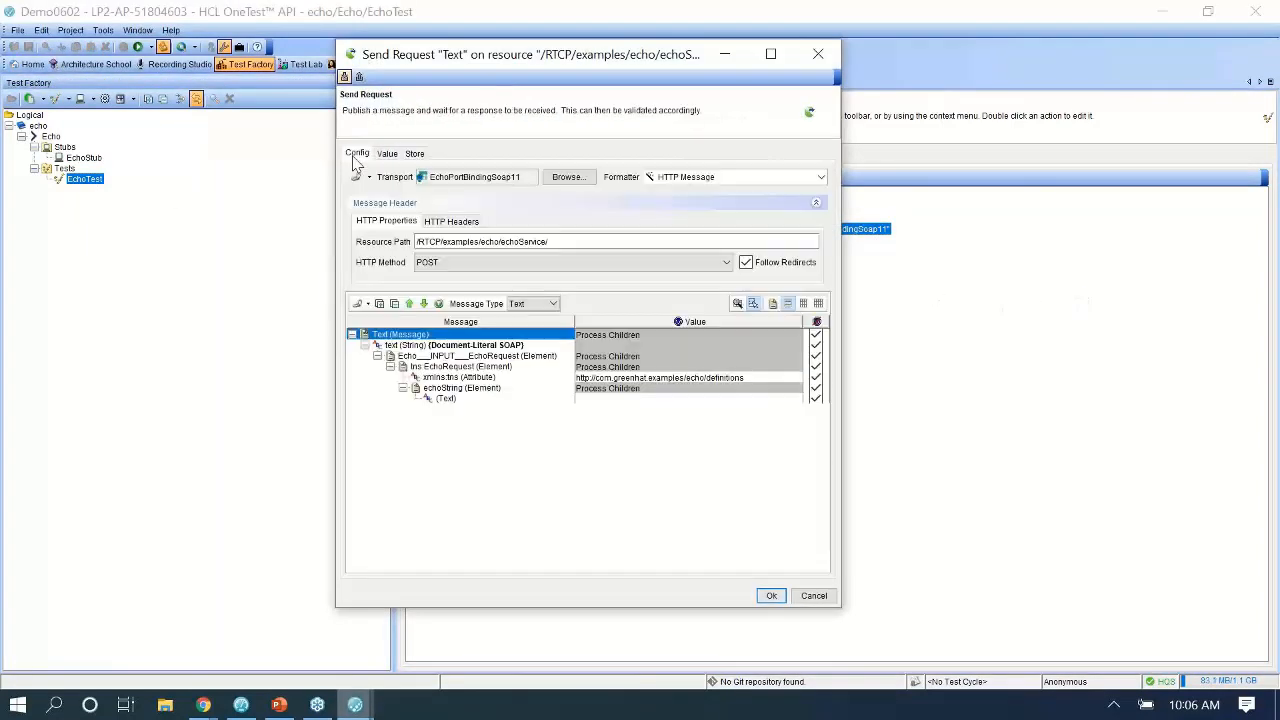
left_click(595, 399)
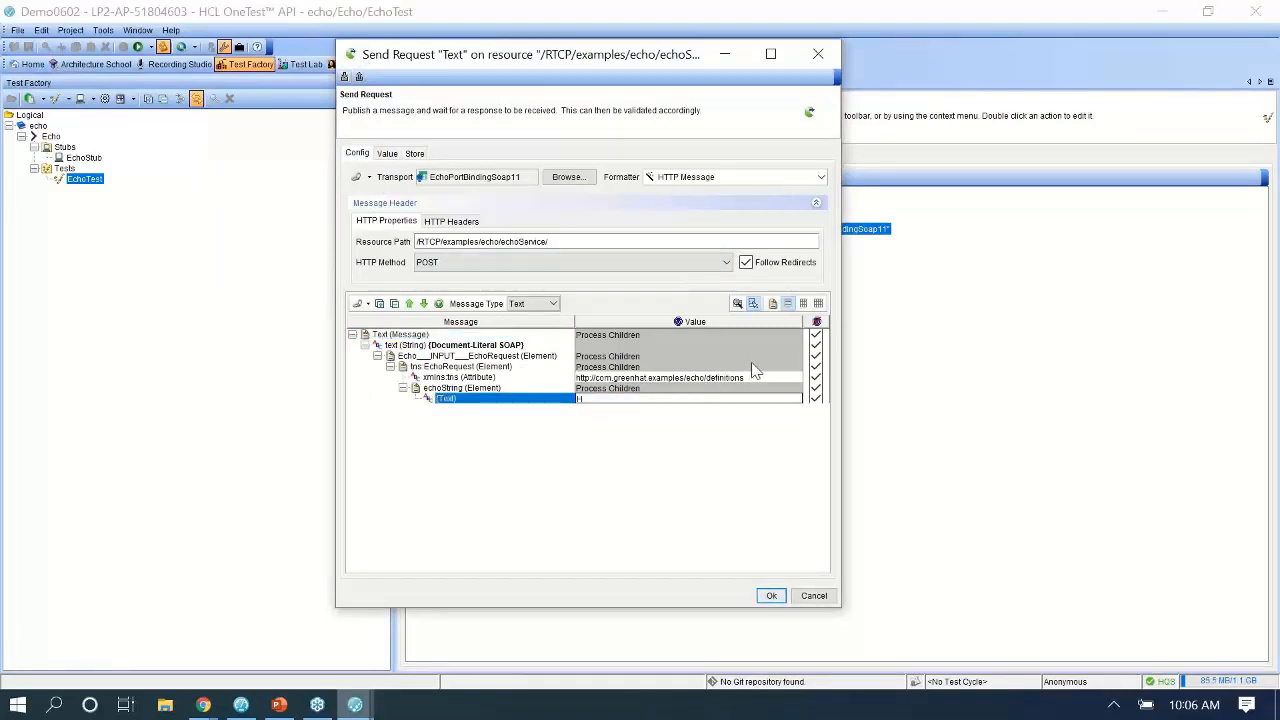
type("Hellow")
Save the request edit, then open the Receive Reply step's Store settings.
left_click(771, 596)
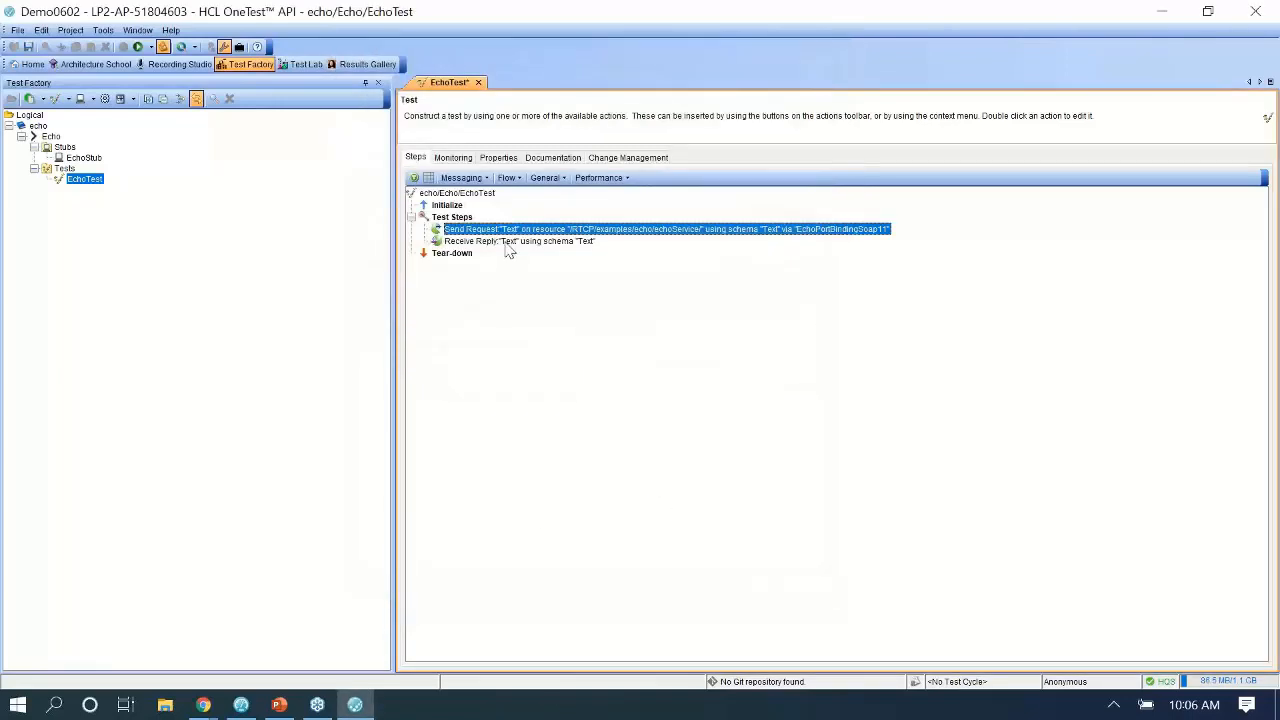
left_click(512, 241)
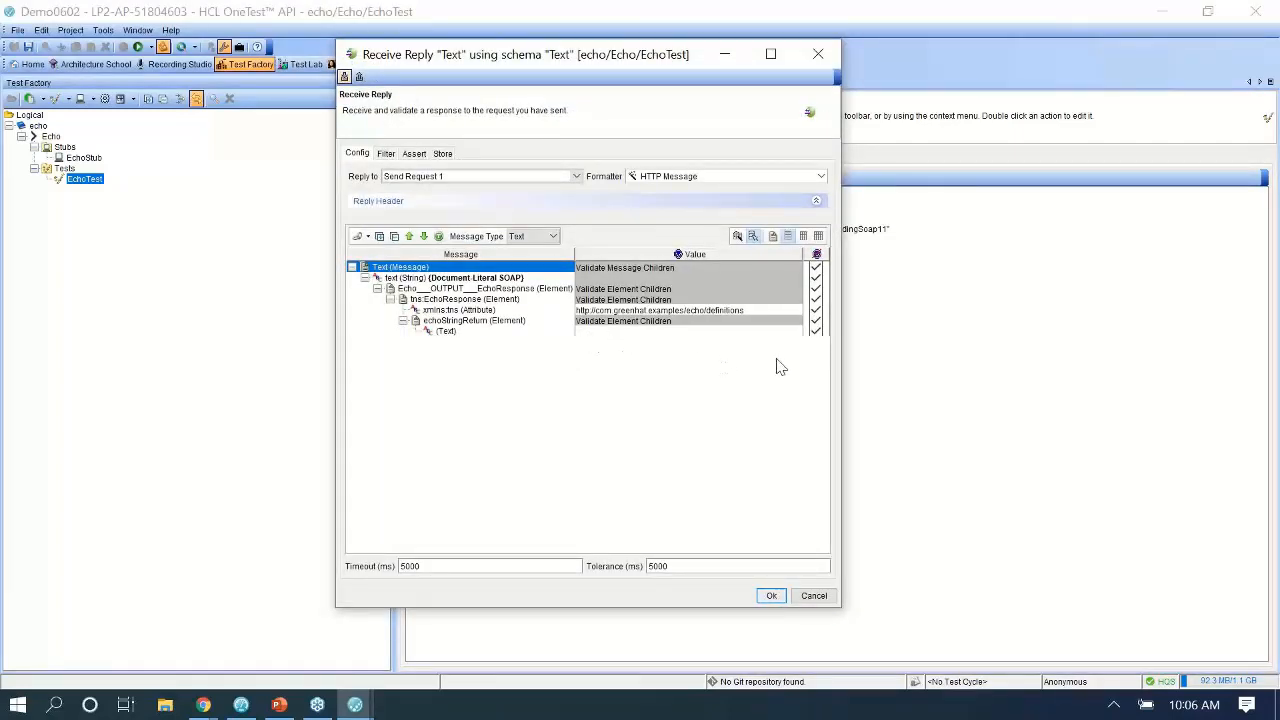
left_click(814, 332)
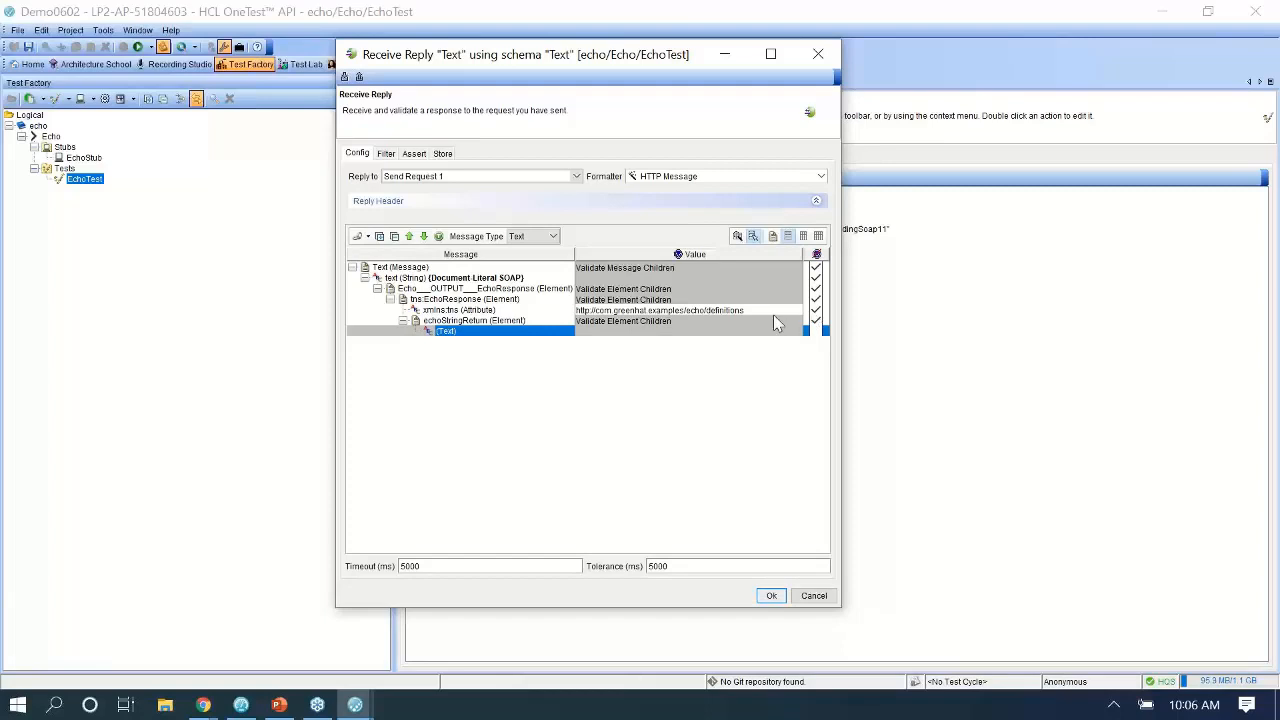
left_click(386, 154)
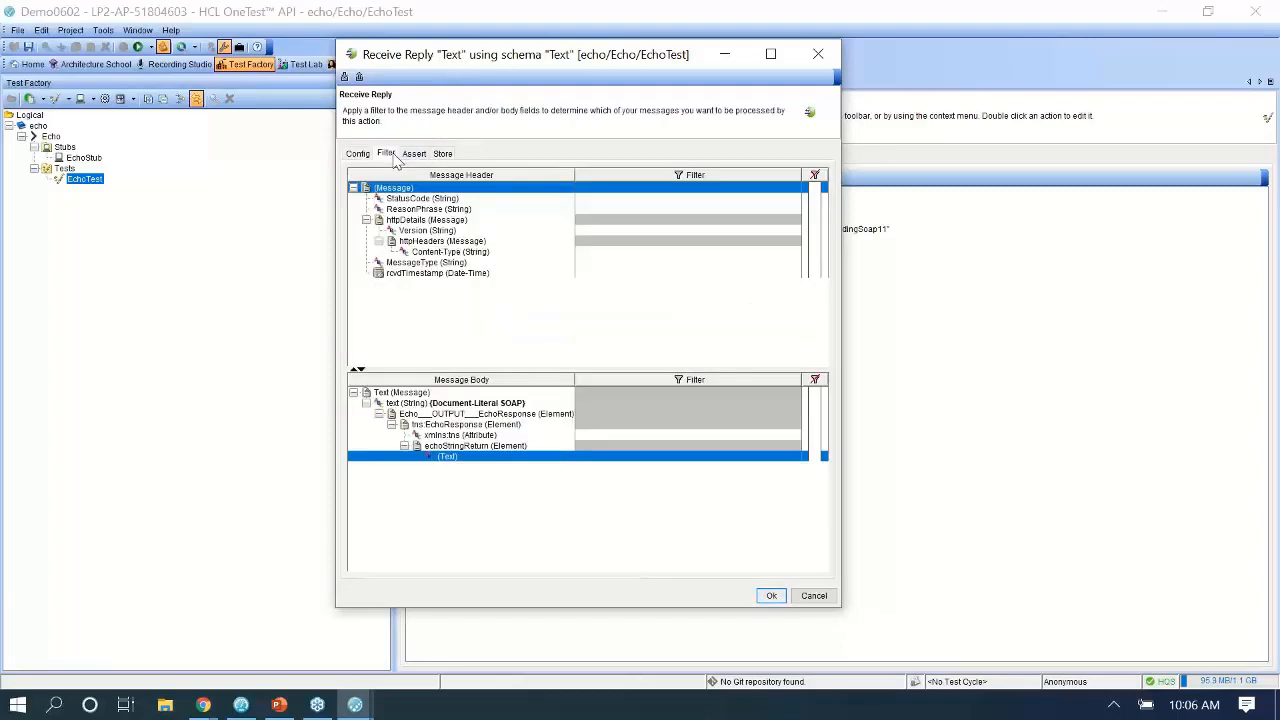
left_click(414, 154)
left_click(442, 154)
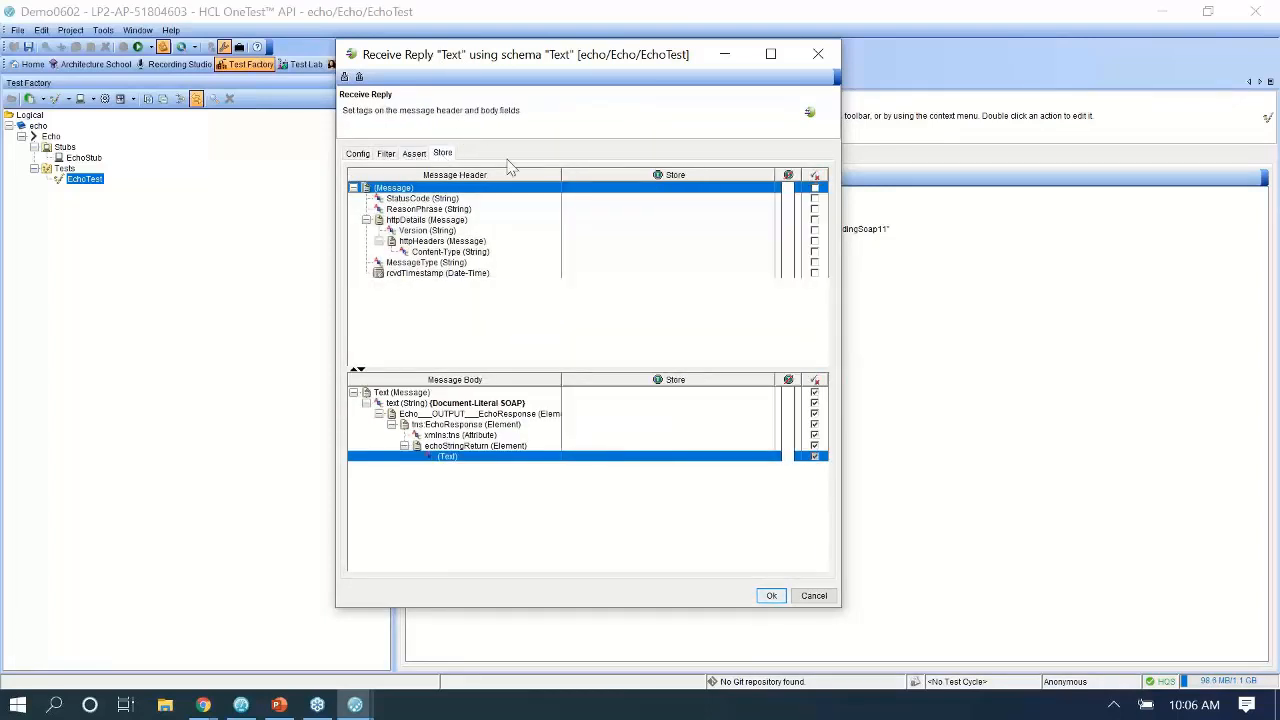
left_click(814, 456)
Quick-tag the returned (Text) contents as echoStringReturn, save, and reopen the reply to verify.
right_click(641, 466)
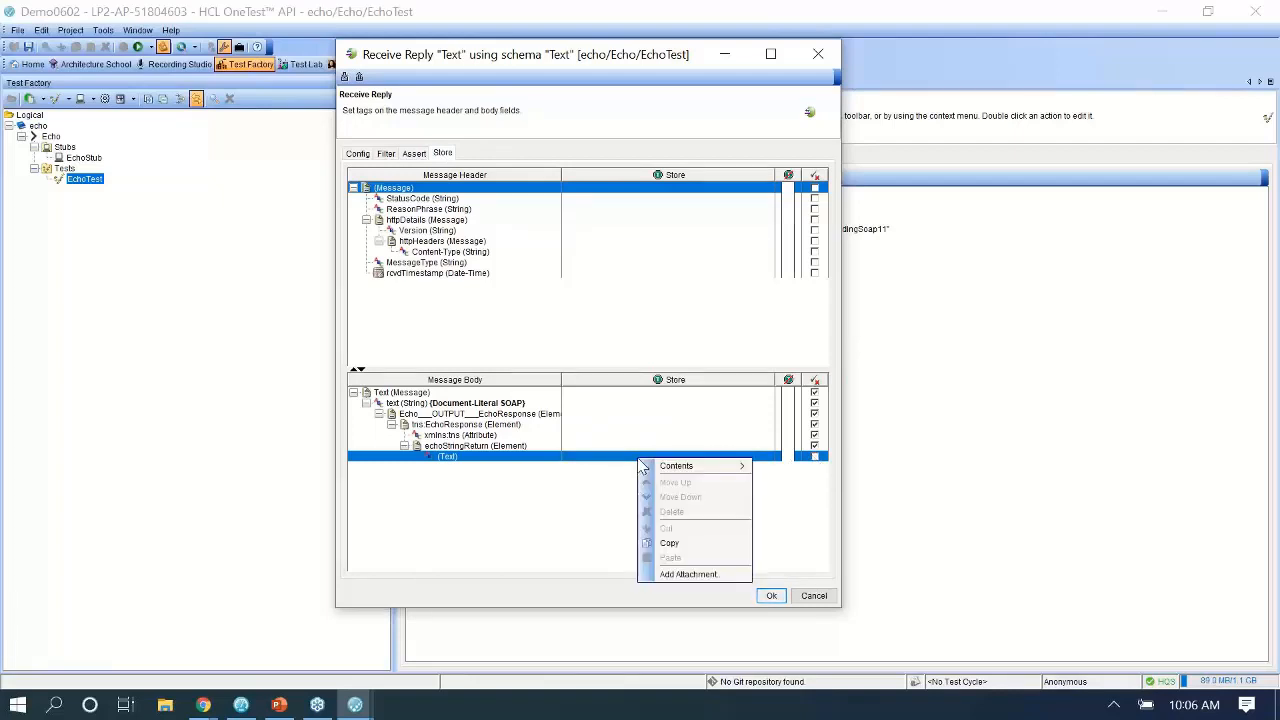
mouse_move(670, 466)
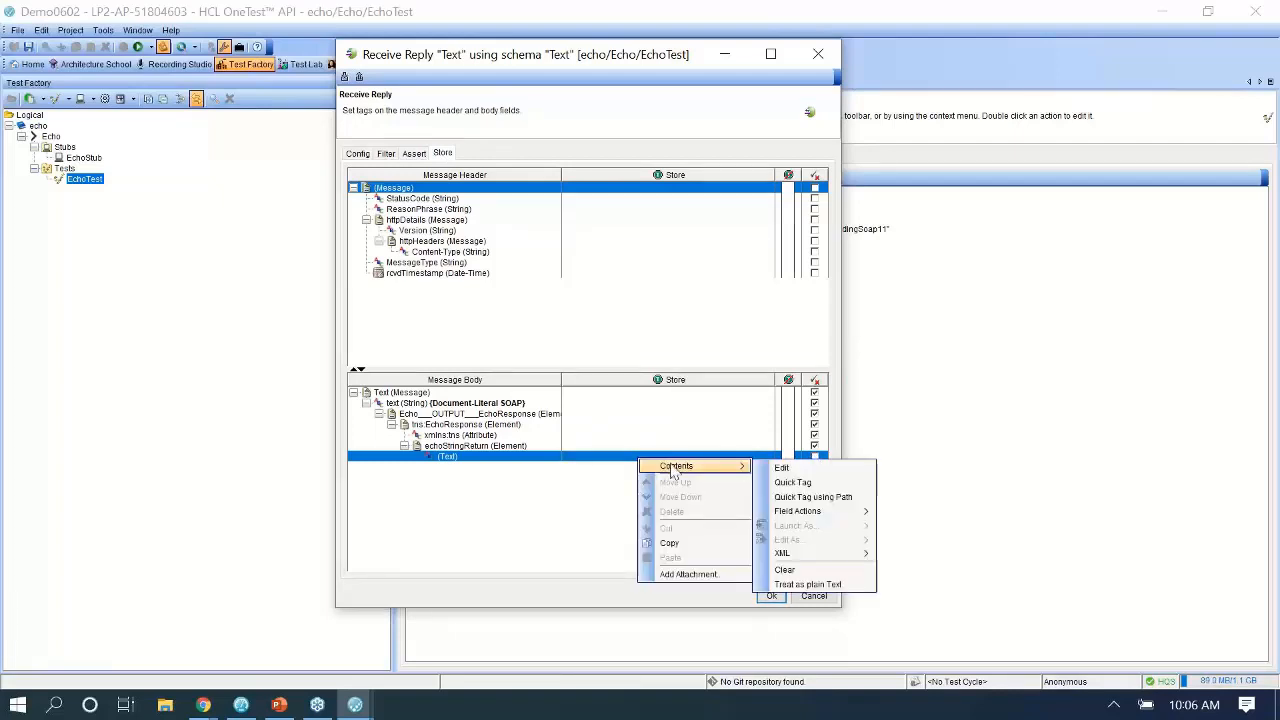
left_click(800, 483)
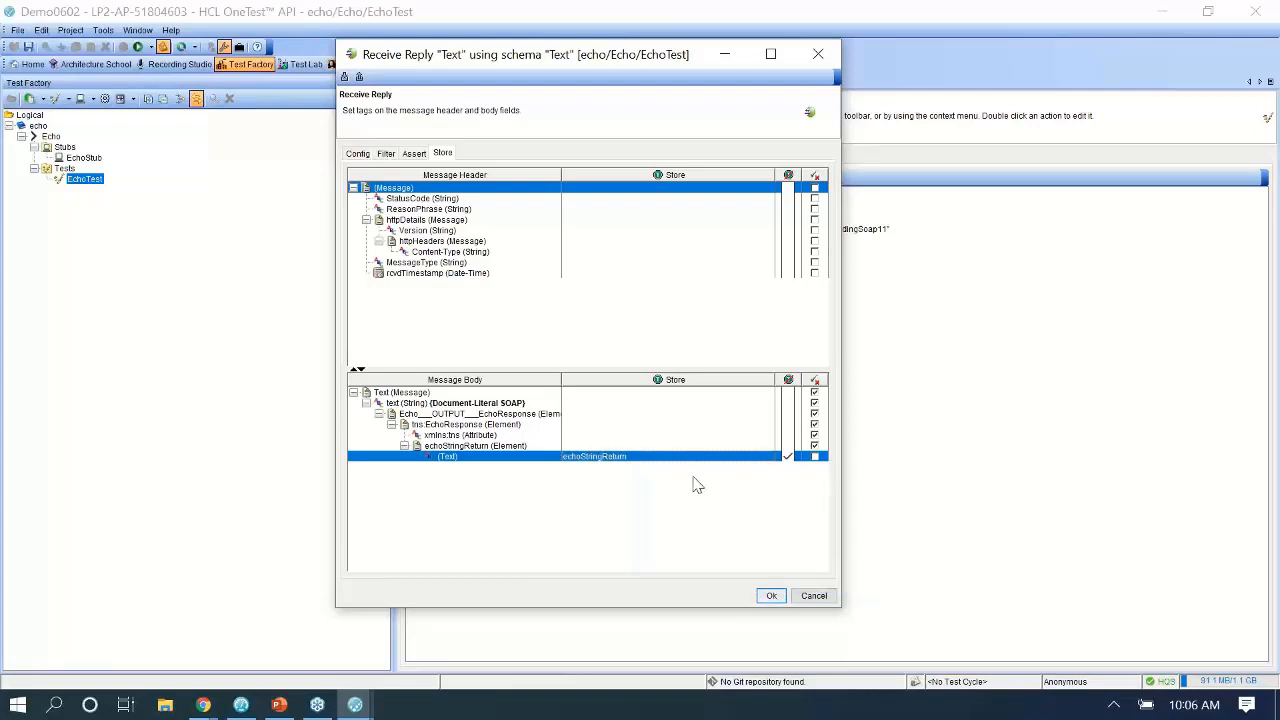
left_click(774, 600)
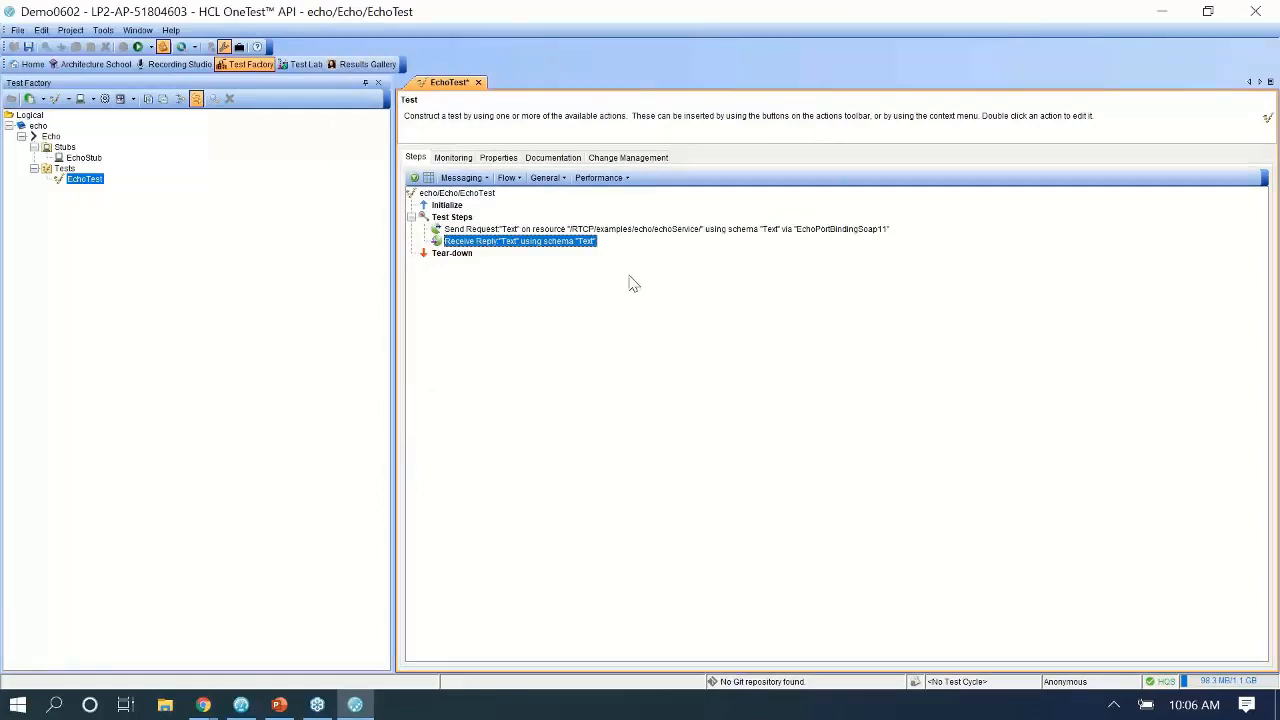
double_click(509, 240)
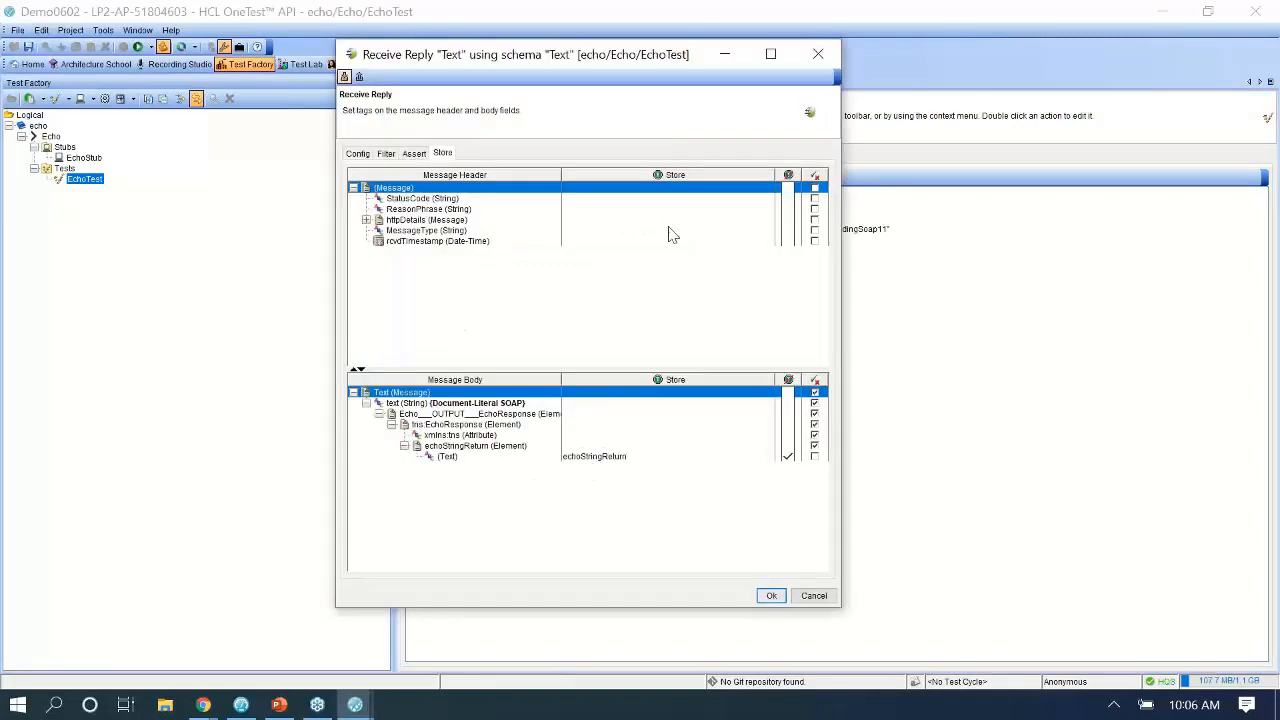
Add a Log step after the reply that writes '***Received %%echoStringReturn%%'.
left_click(820, 53)
left_click(519, 178)
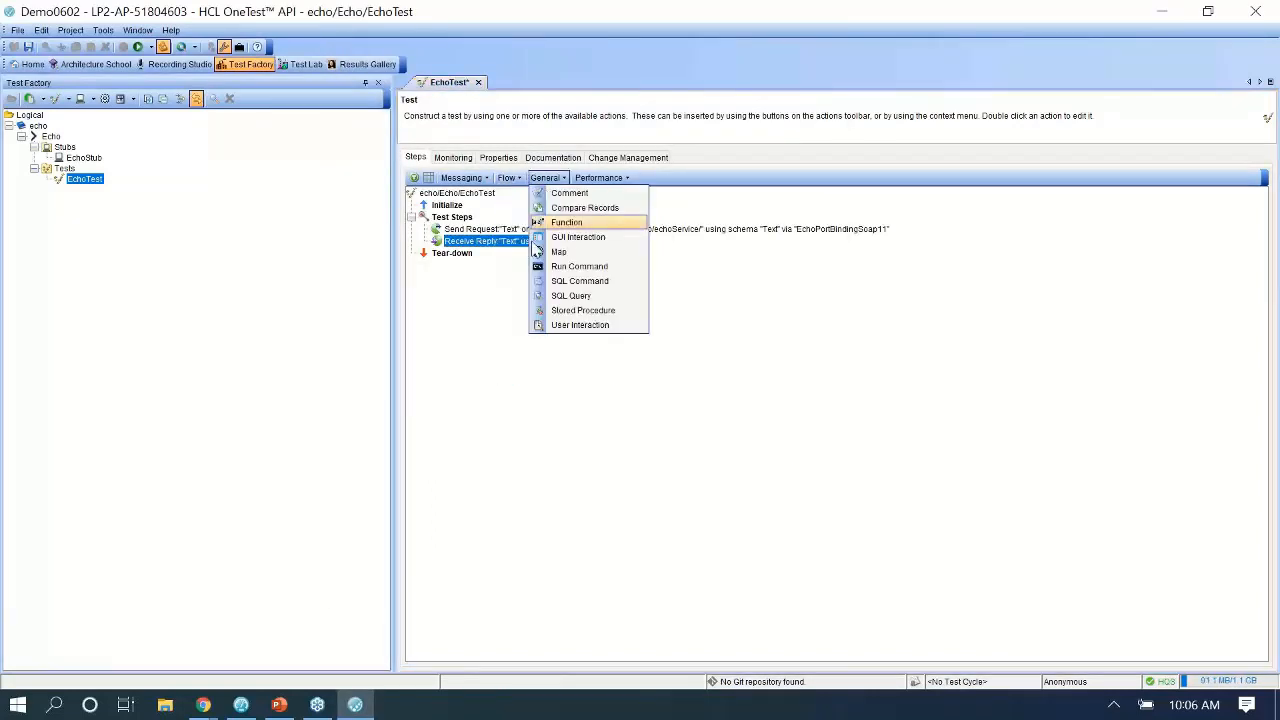
left_click(524, 315)
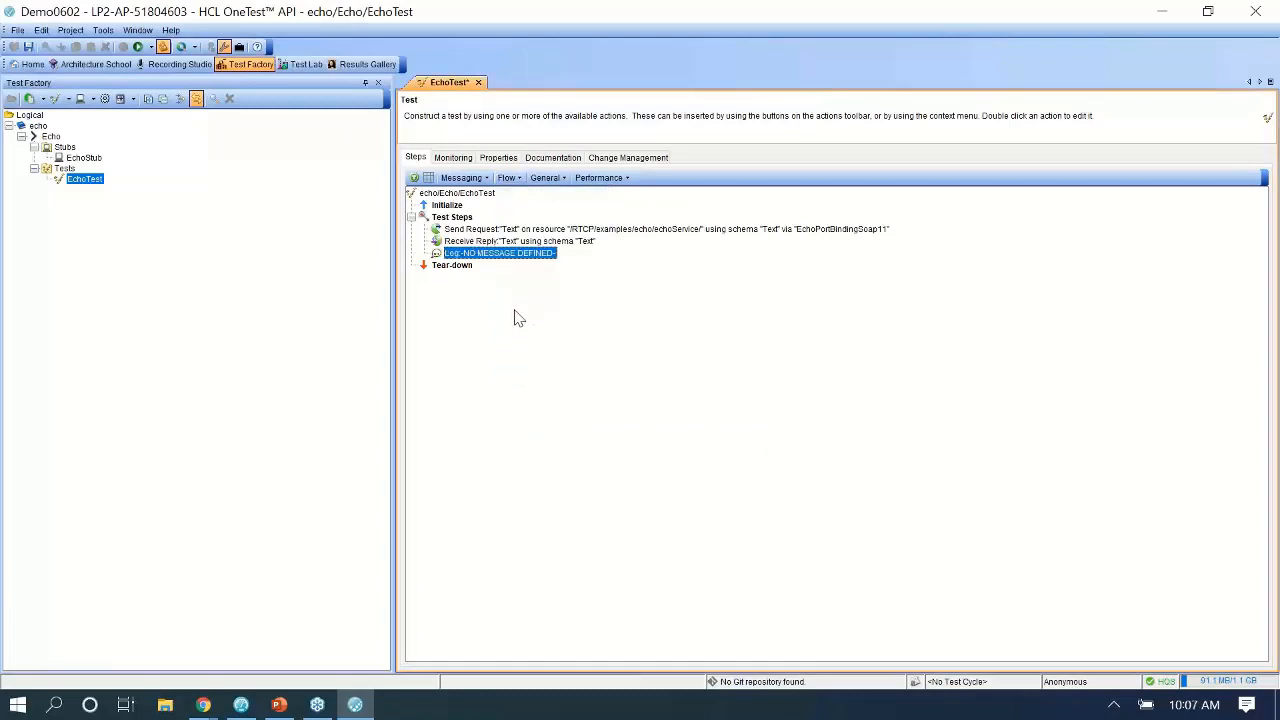
double_click(485, 249)
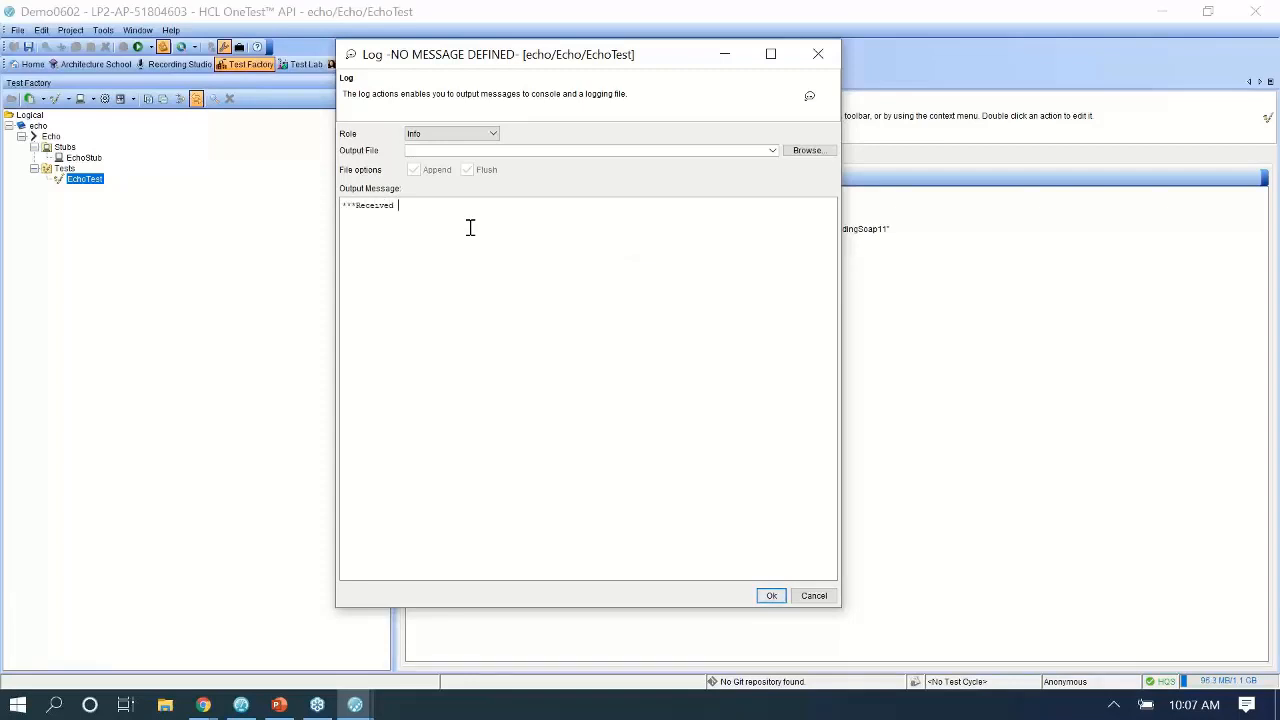
right_click(441, 212)
mouse_move(482, 265)
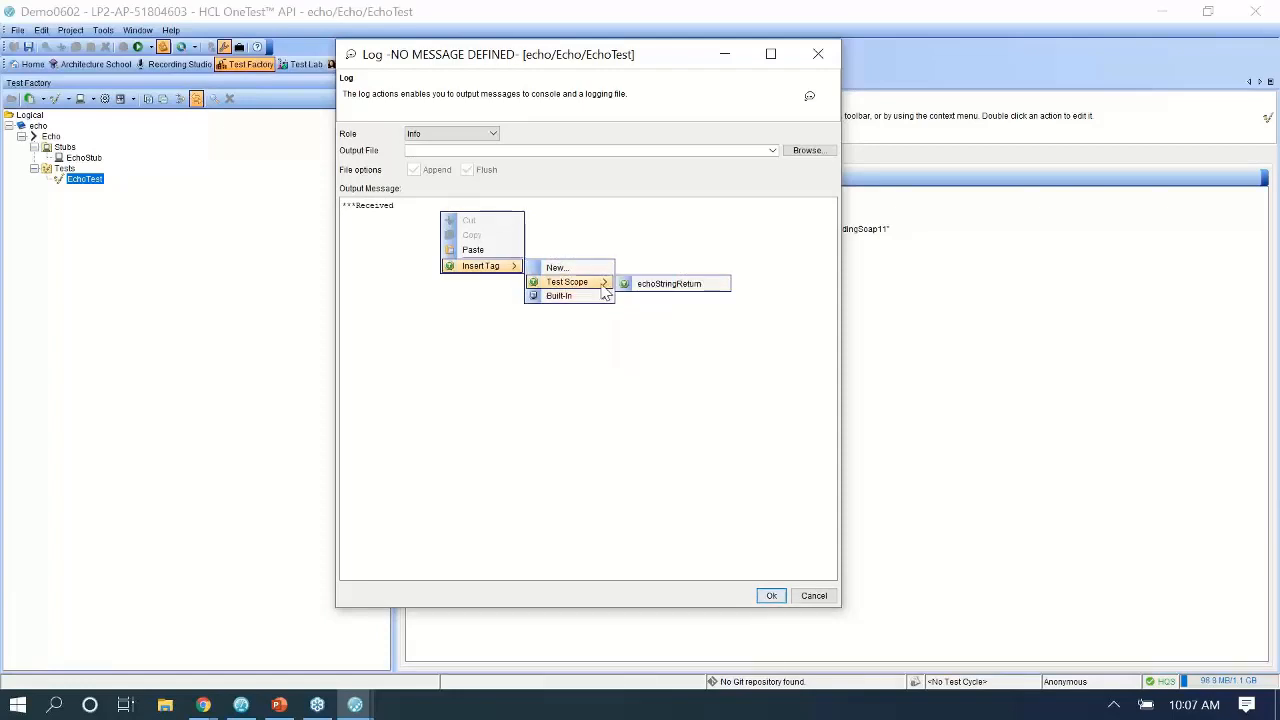
mouse_move(565, 296)
left_click(645, 283)
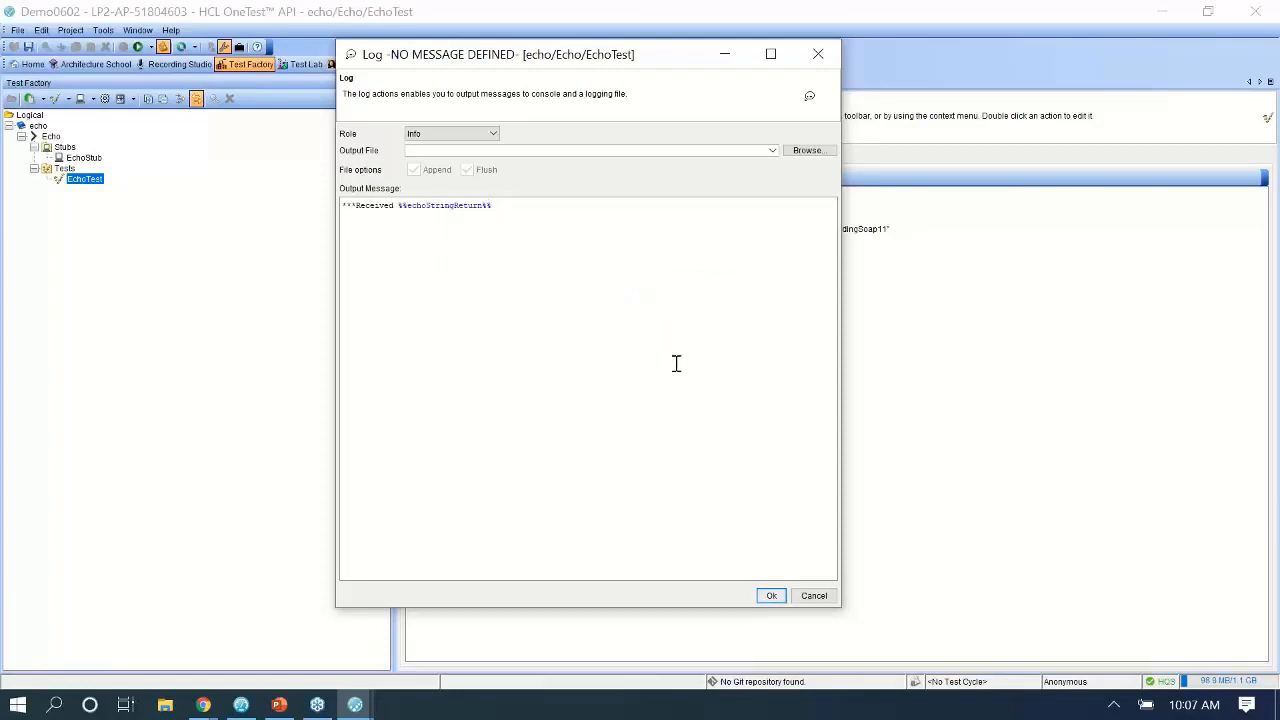
left_click(771, 595)
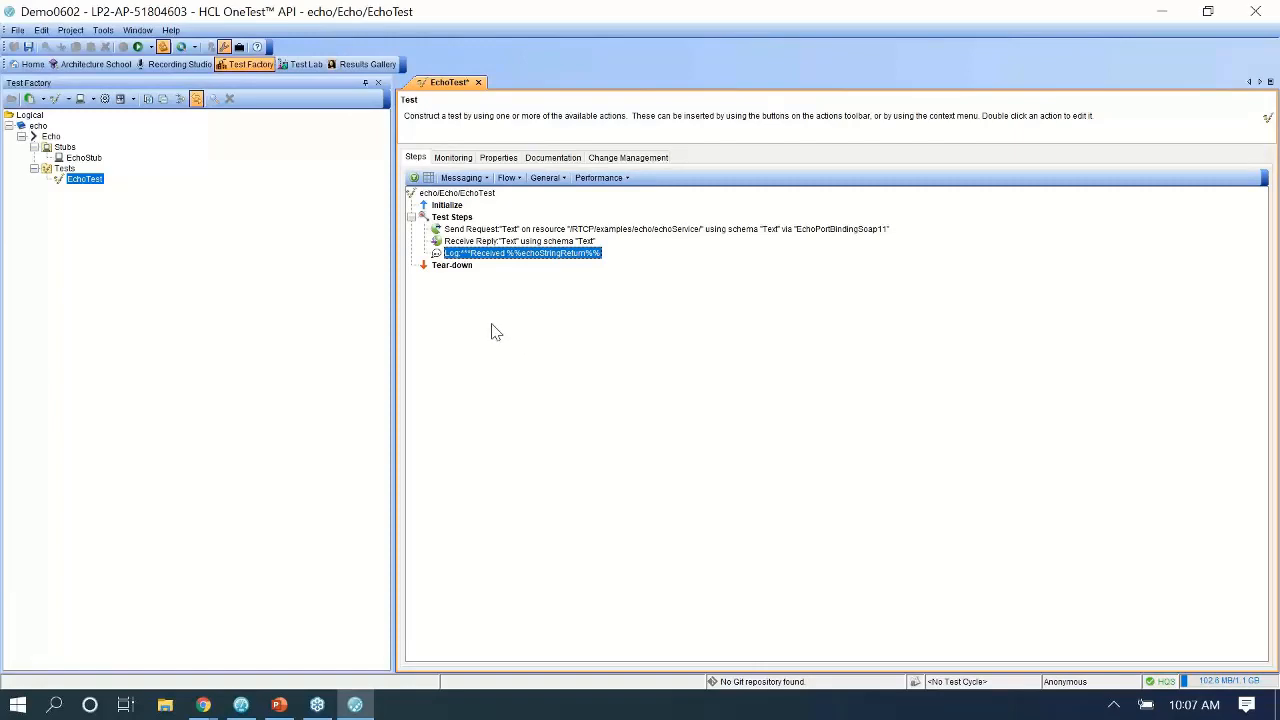
Show PowerPoint slide 3, 'HCL OneTest API: Create a Stub', with its five steps.
left_click(279, 705)
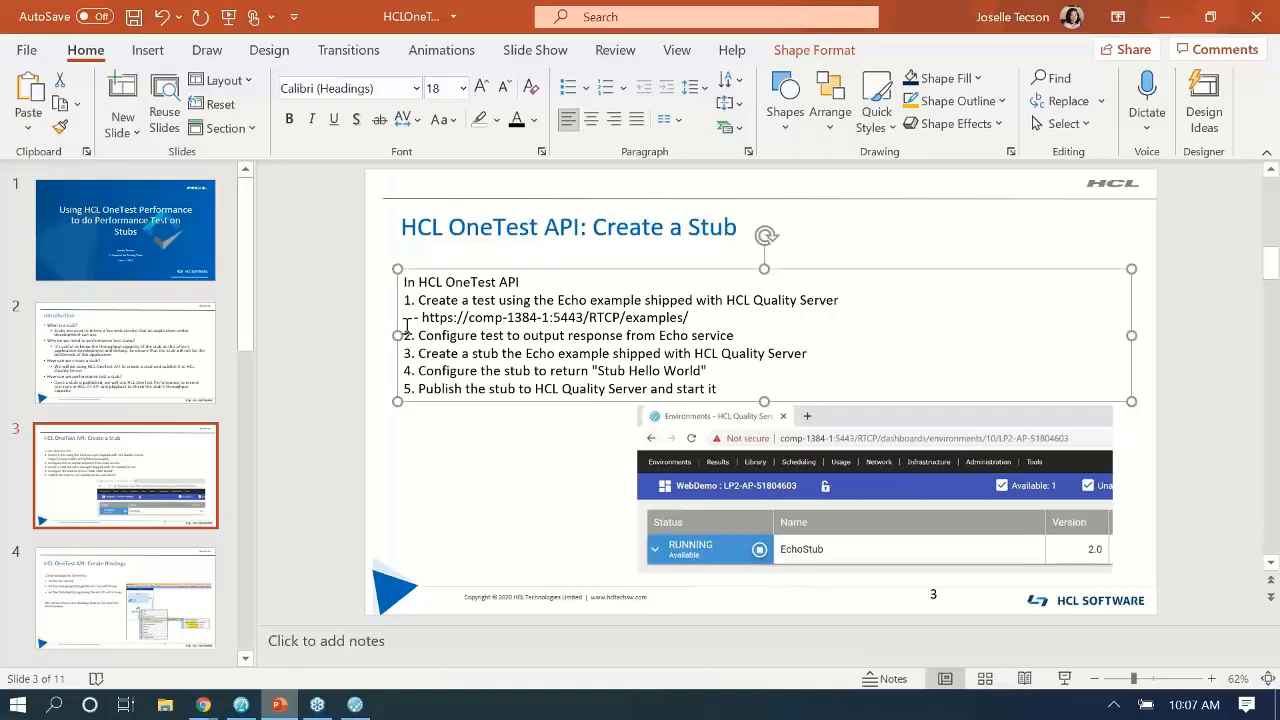
left_click(441, 335)
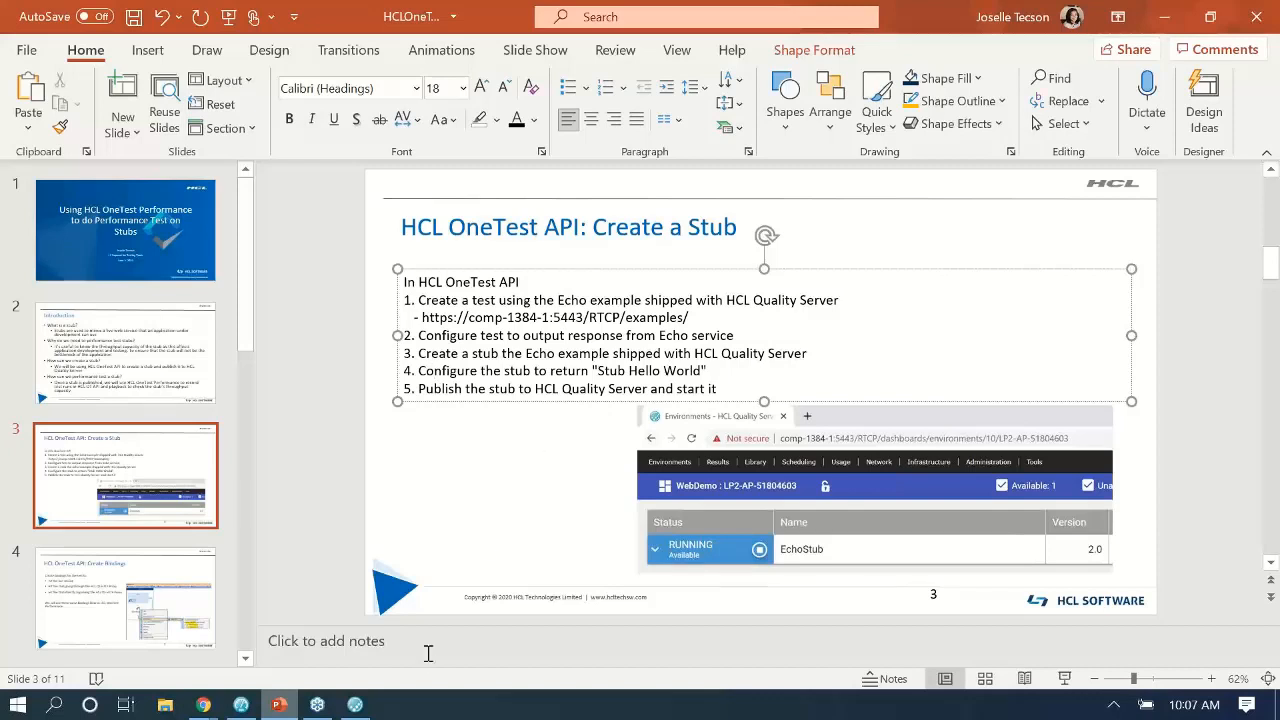
Open EchoStub's Activity and set the echoStringReturn reply text to 'Stub Hello World'.
left_click(355, 705)
left_click(84, 158)
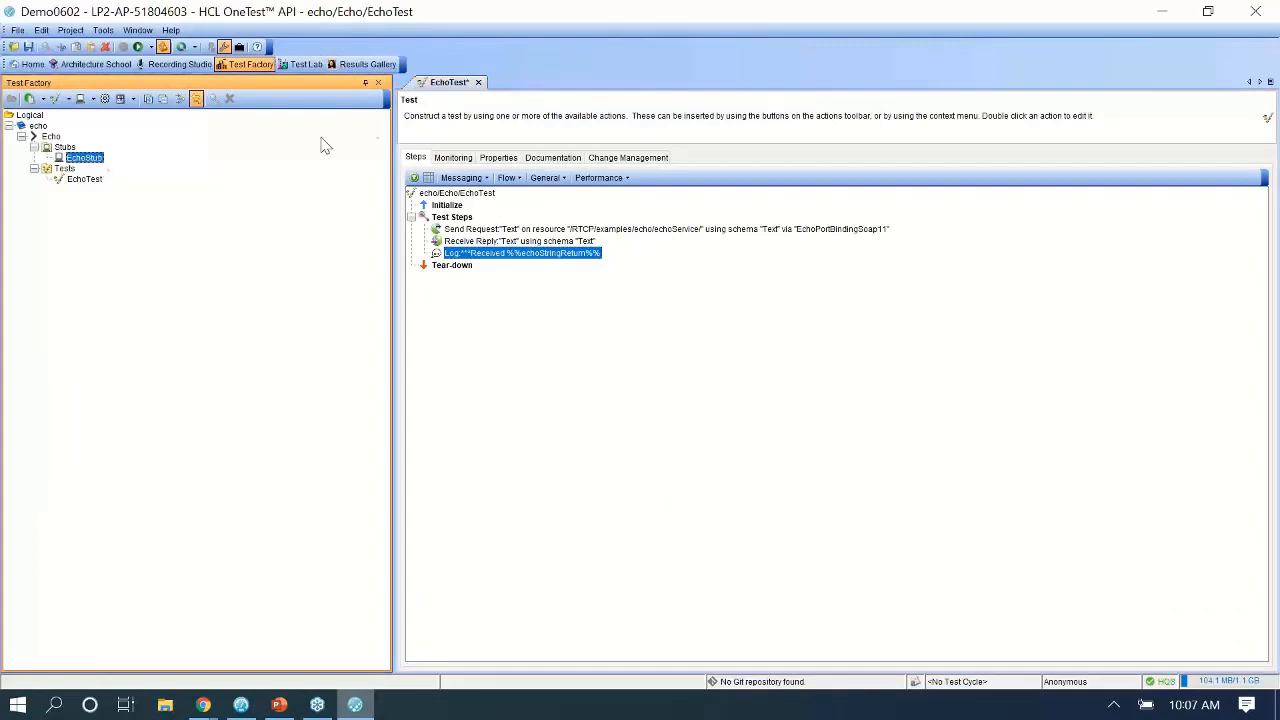
double_click(94, 160)
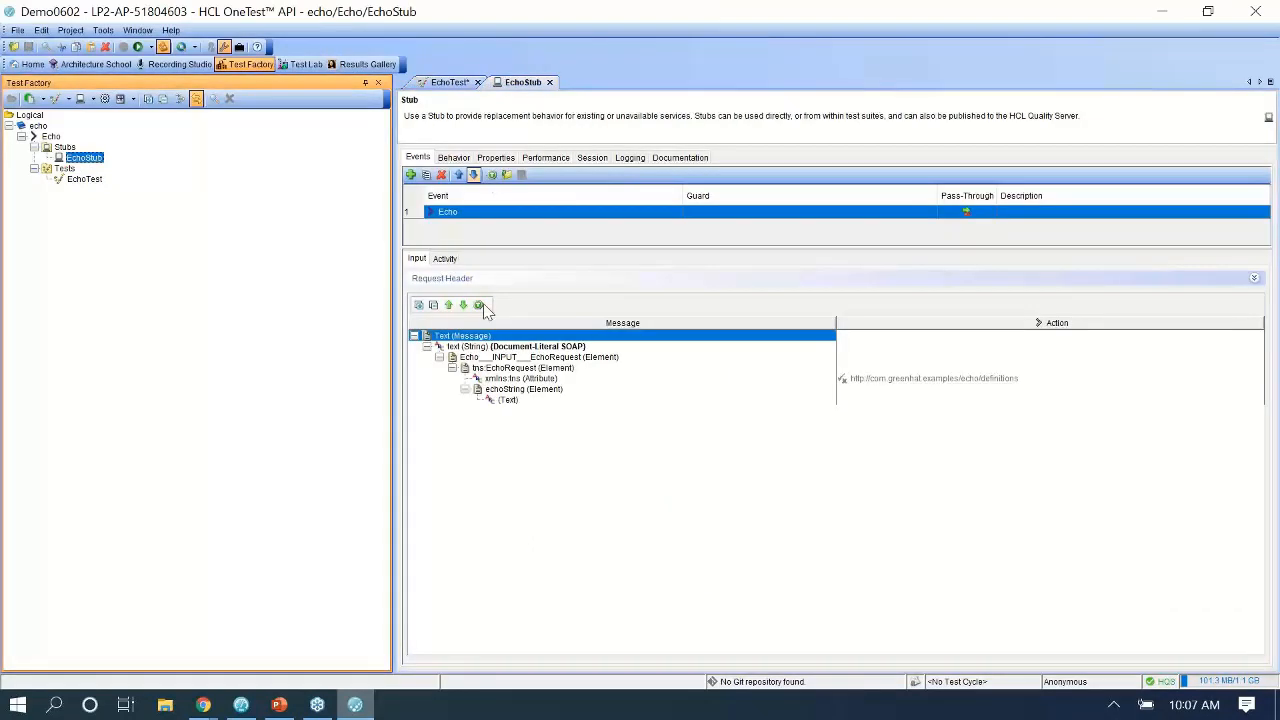
left_click(445, 259)
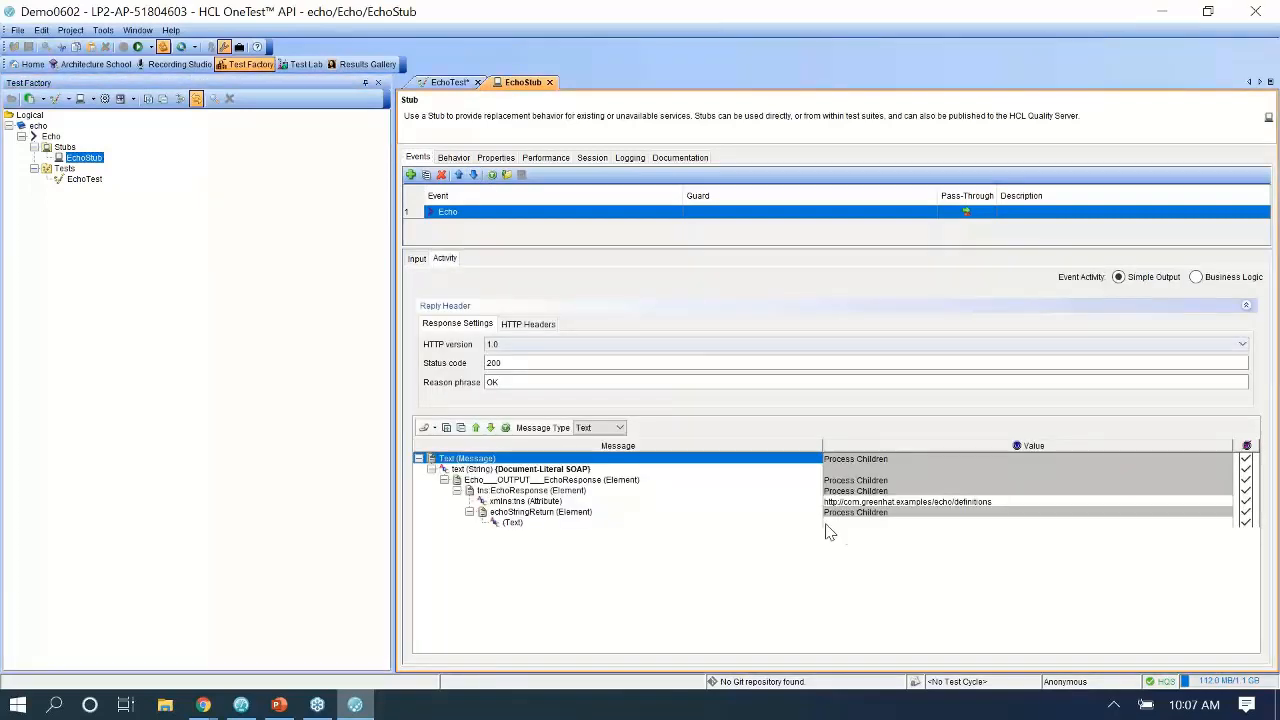
left_click(840, 524)
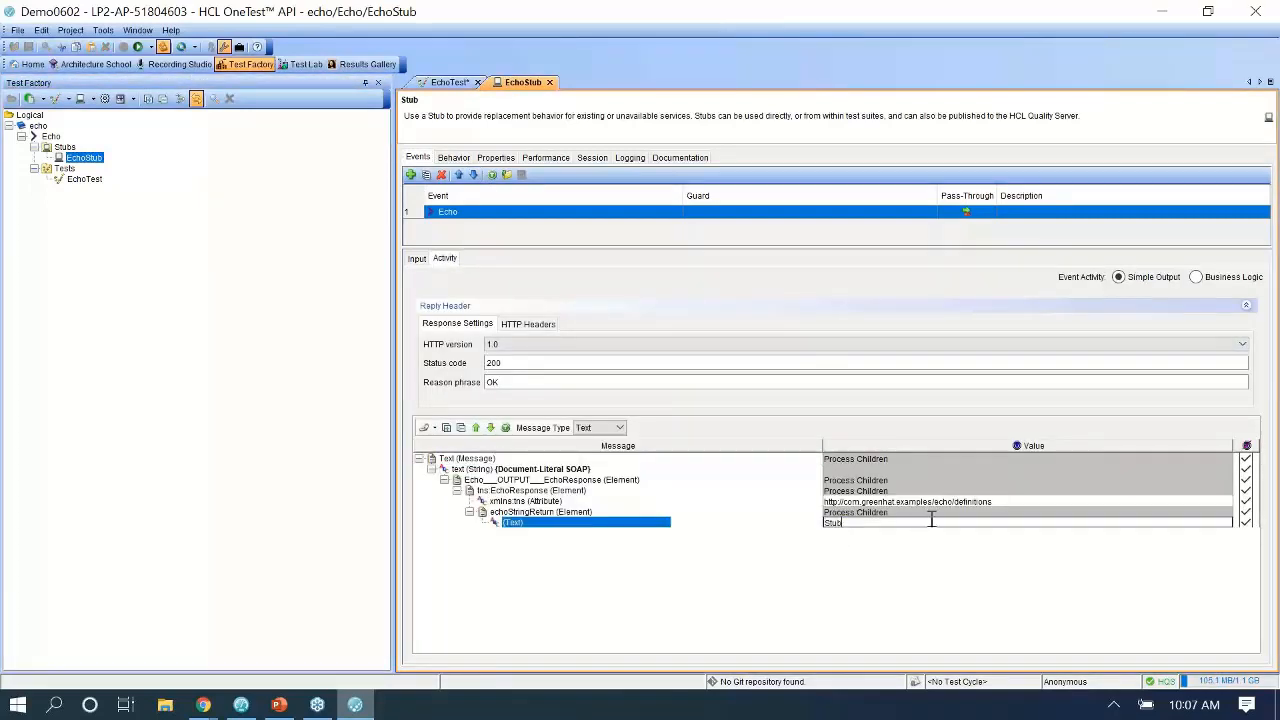
type("World")
Review the transport configuration of EchoTest's Send Request step.
double_click(83, 180)
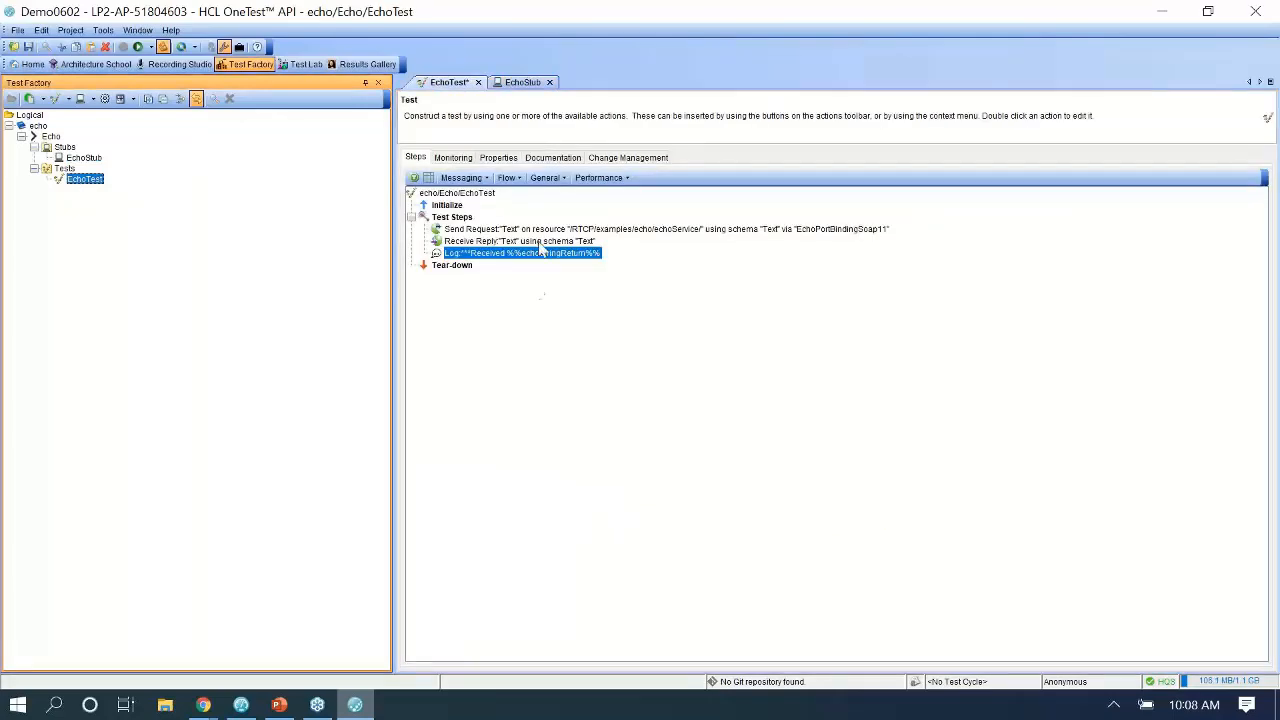
double_click(555, 229)
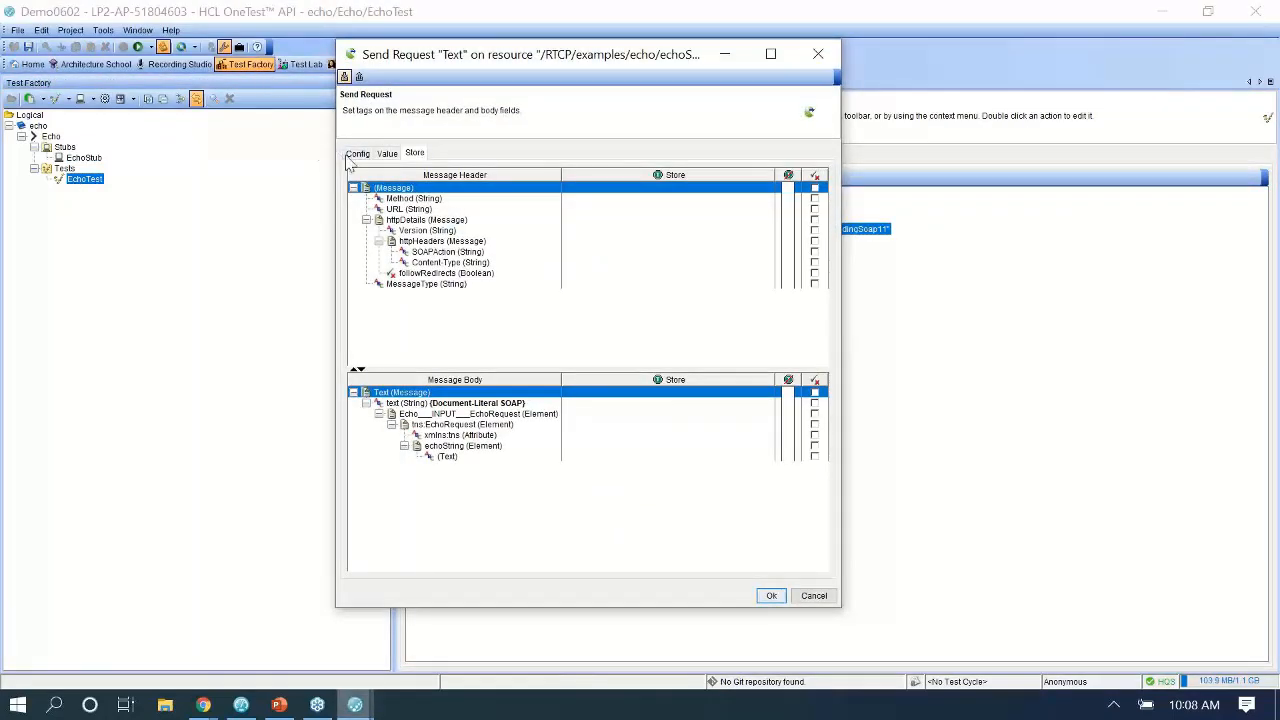
left_click(357, 153)
left_click(770, 596)
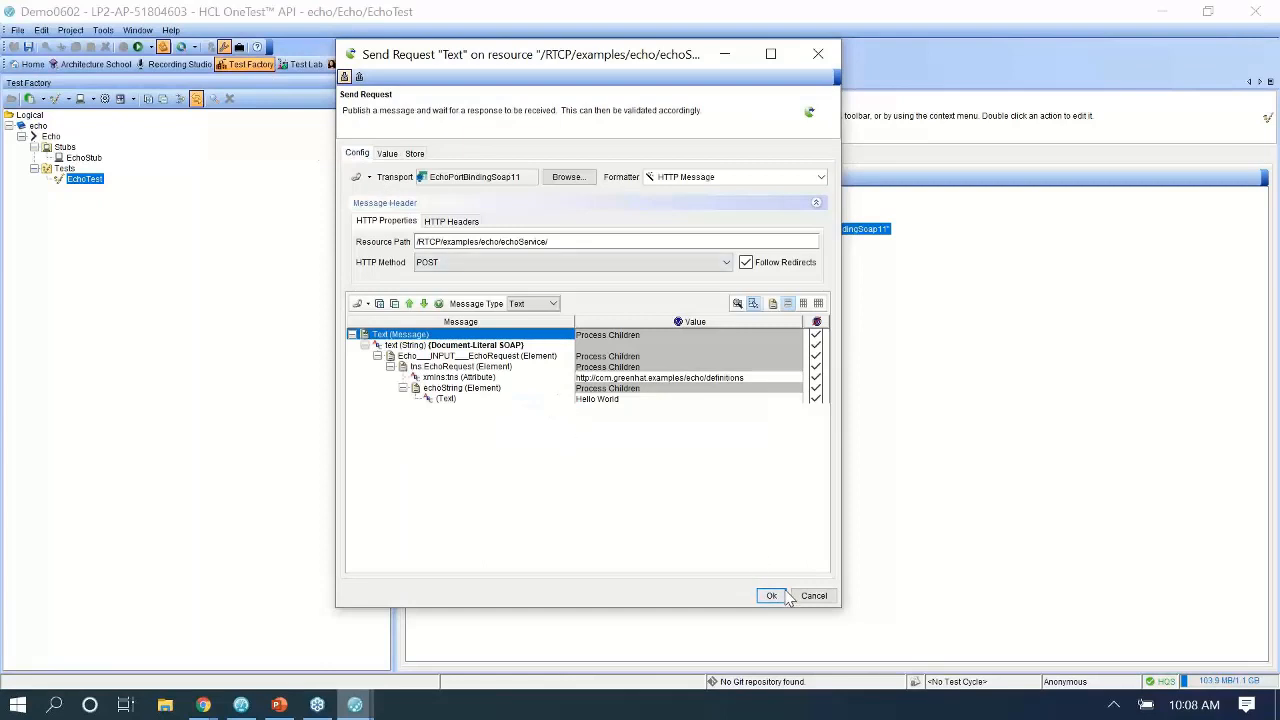
Reopen EchoStub and EchoTest, glance at the slides, and reselect EchoStub.
double_click(95, 159)
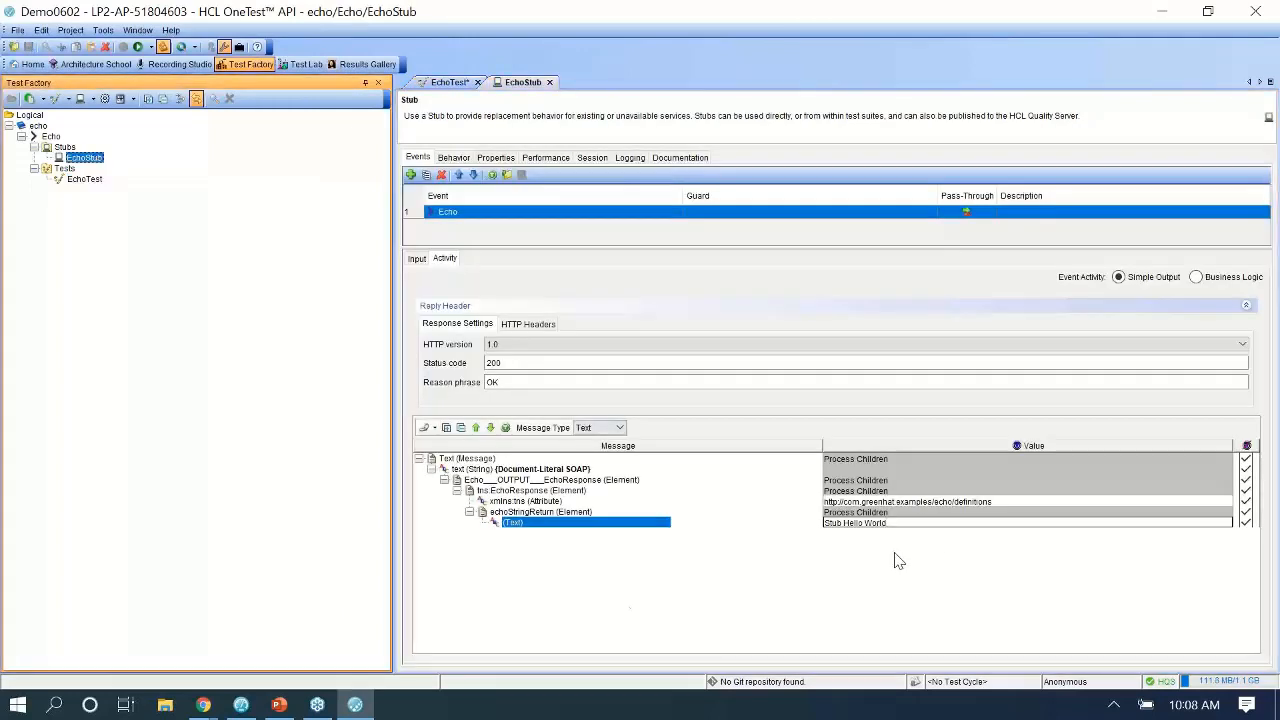
left_click(86, 181)
double_click(86, 181)
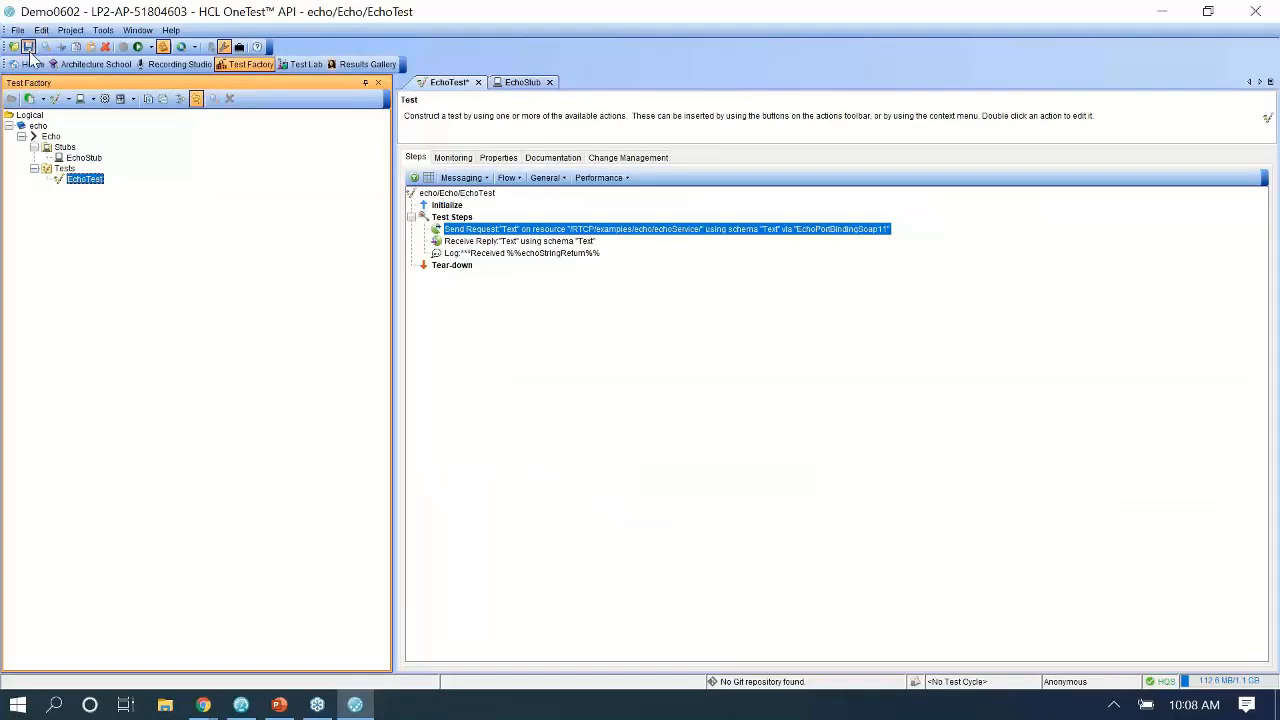
left_click(279, 706)
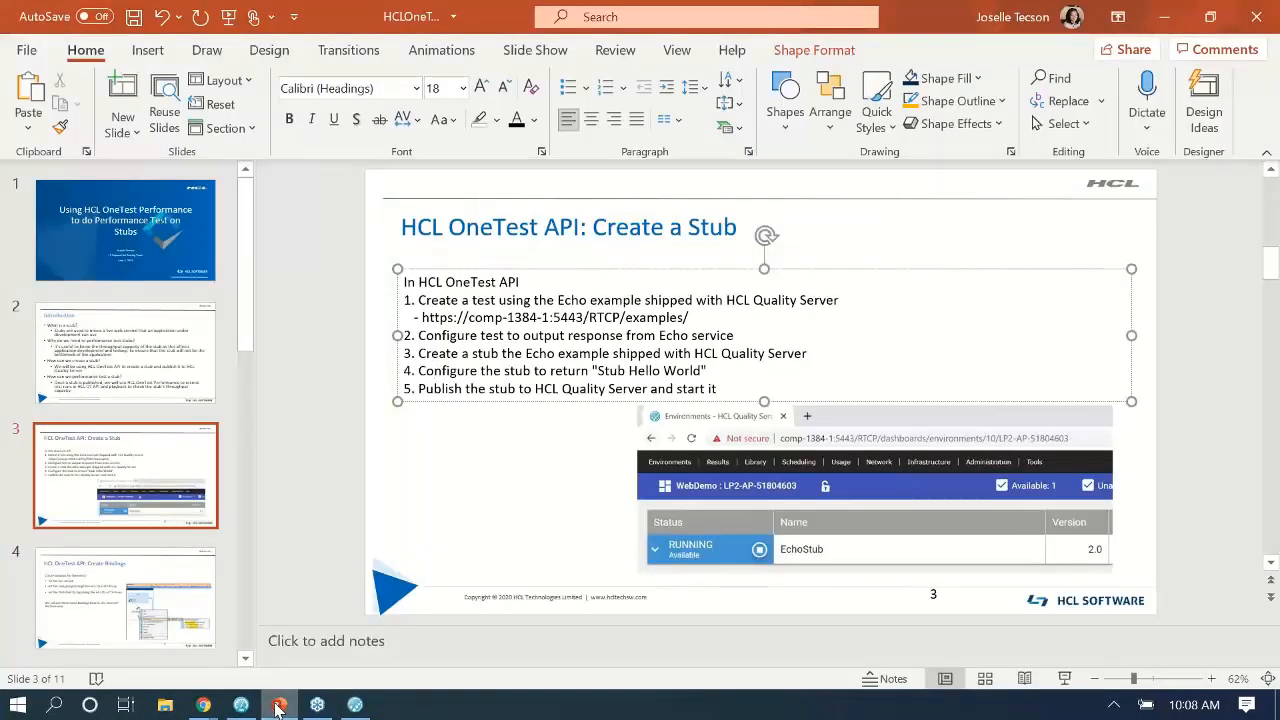
left_click(279, 706)
left_click(84, 159)
Publish EchoStub to Quality Server as version 8.0 and dismiss the success message.
double_click(85, 160)
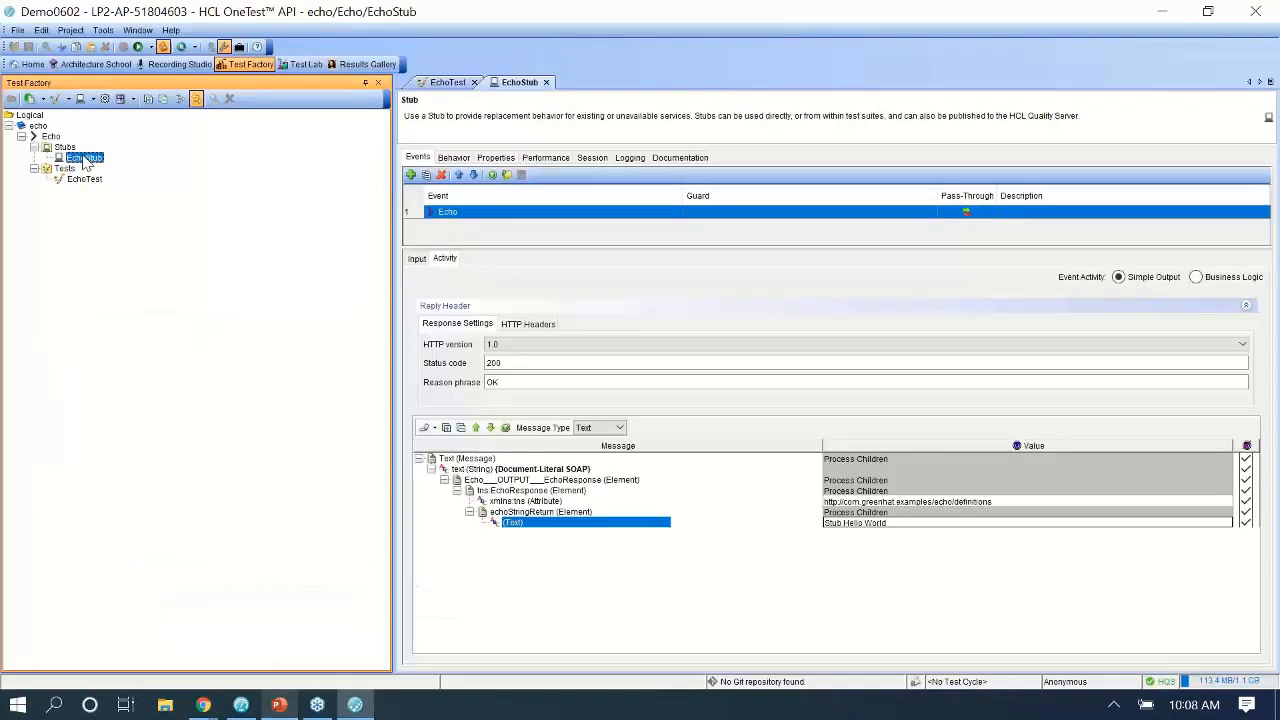
right_click(85, 160)
left_click(135, 242)
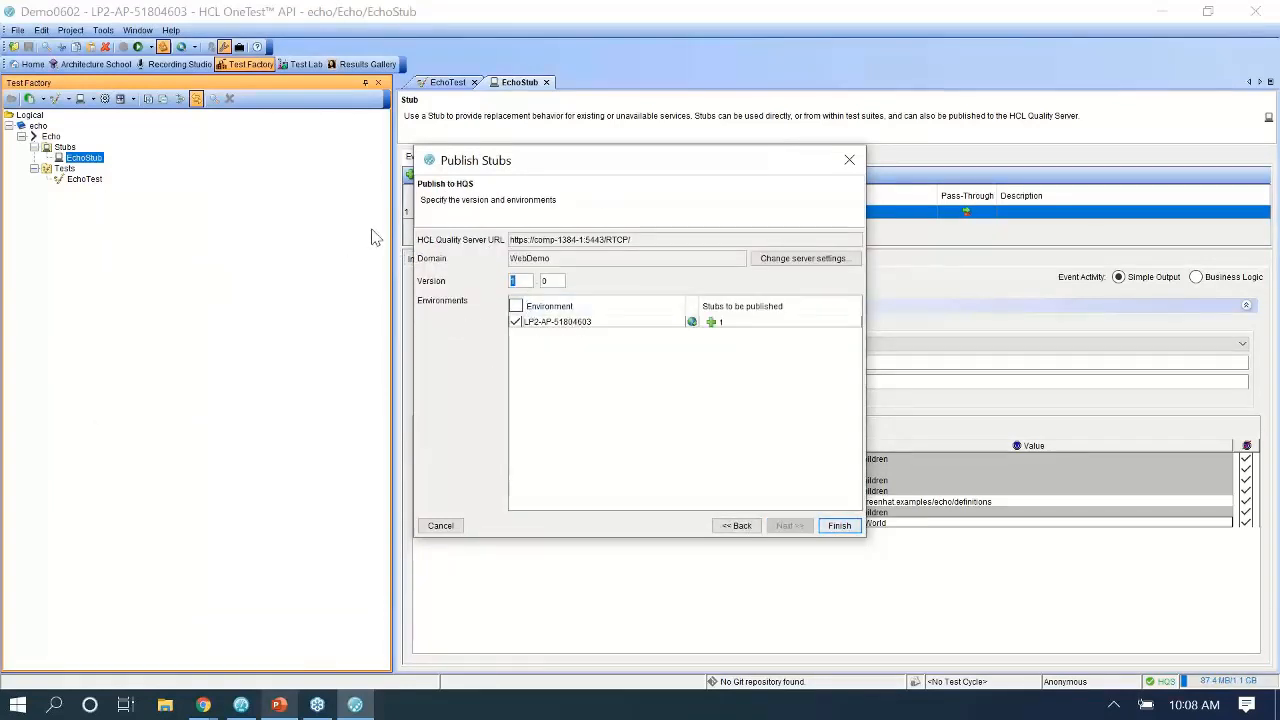
key("BackSpace")
type("8")
left_click(838, 526)
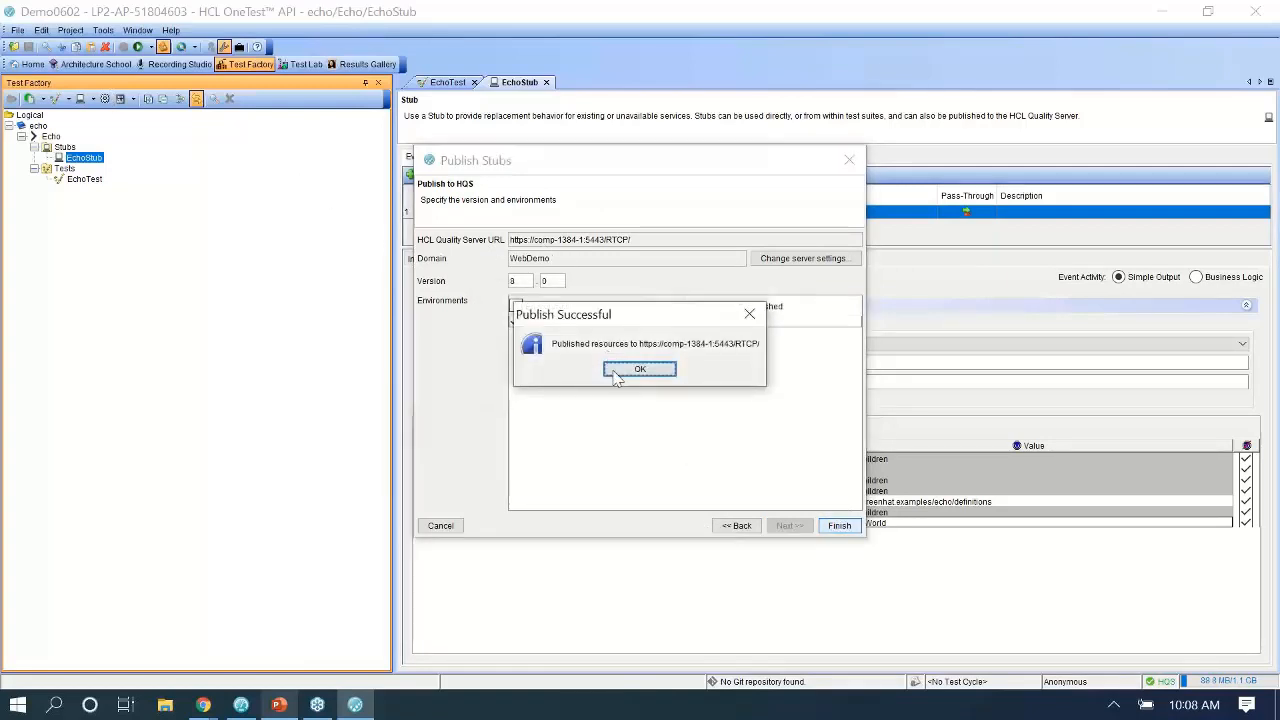
left_click(617, 370)
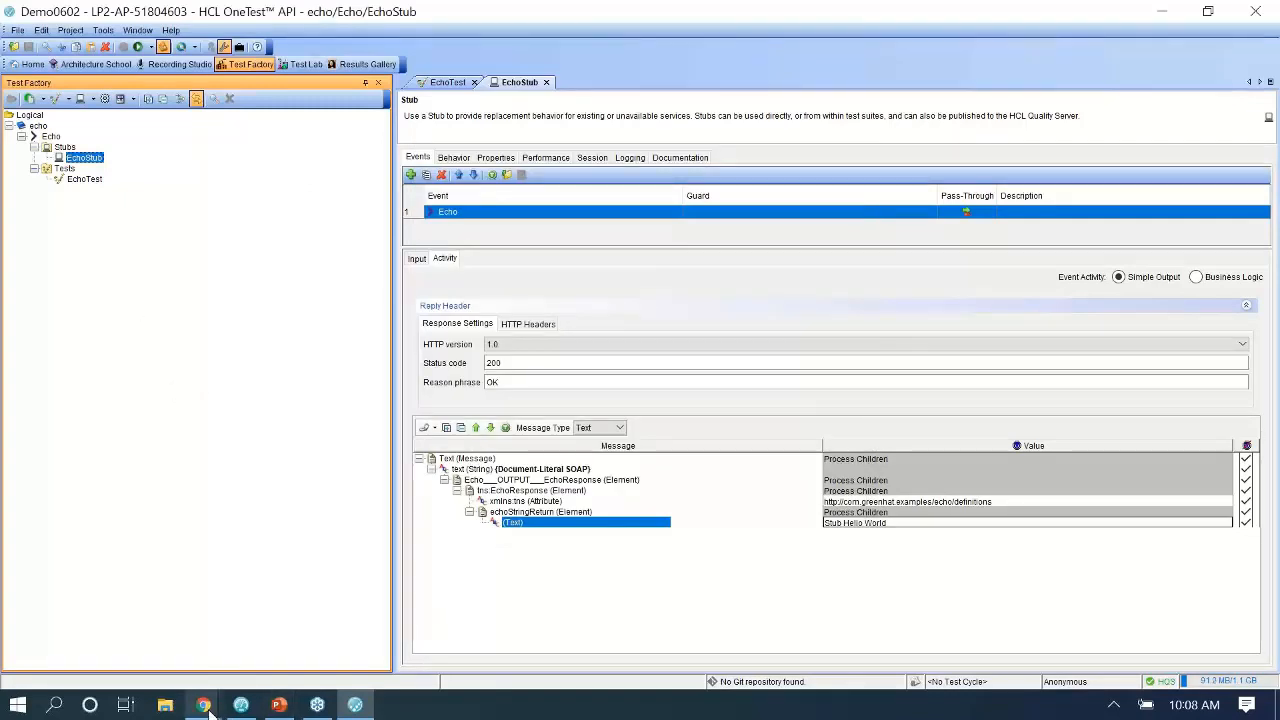
Start the published EchoStub 8.0 from the WebDemo Environments dashboard in Quality Server.
mouse_move(206, 706)
left_click(320, 625)
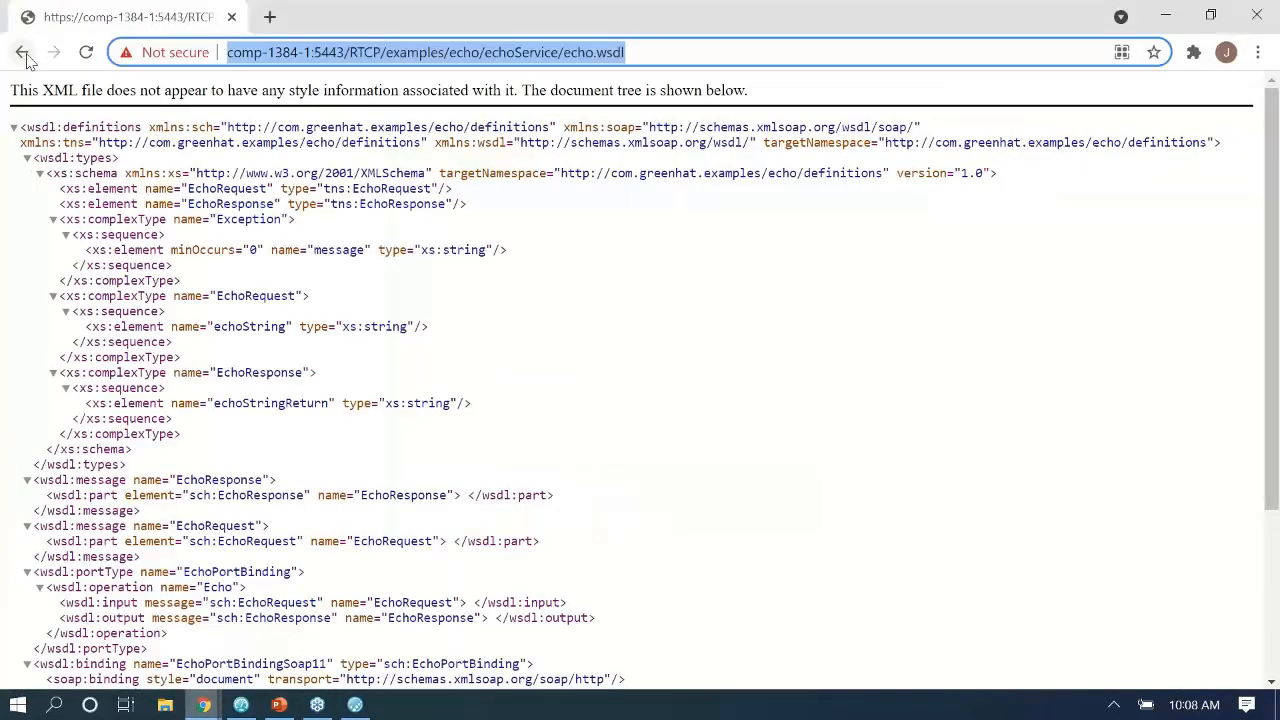
left_click(22, 54)
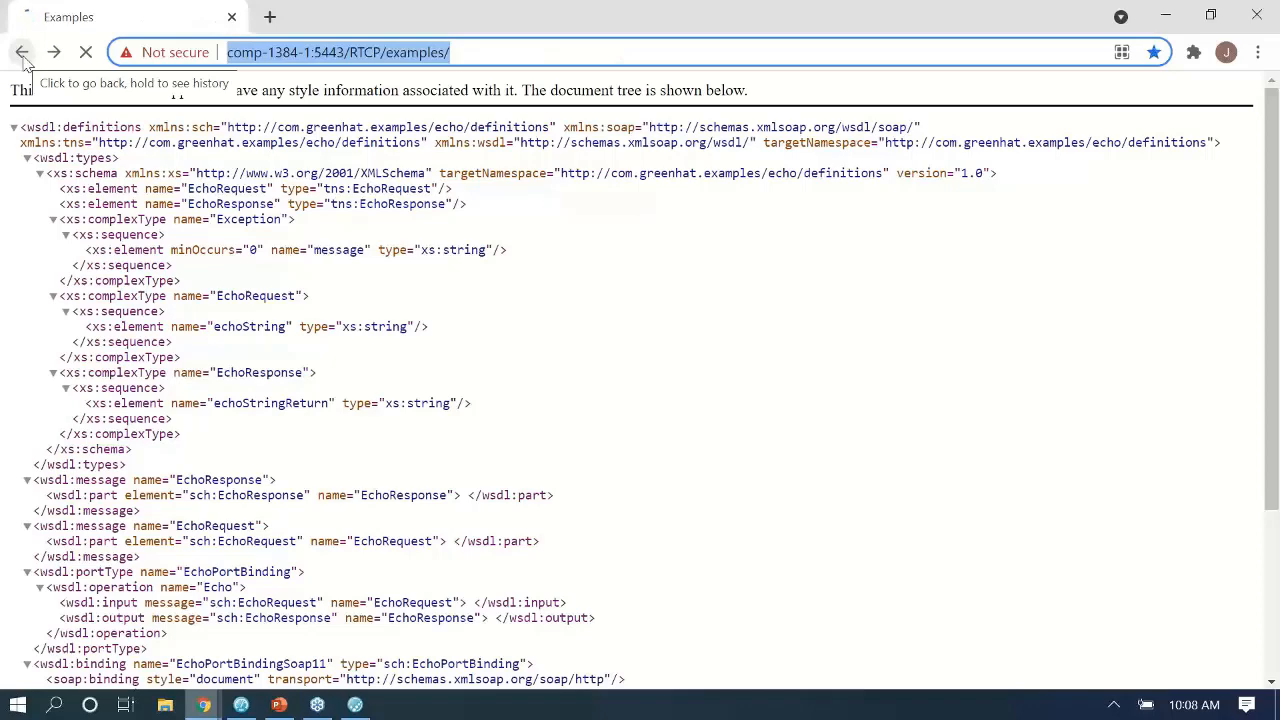
left_click(22, 55)
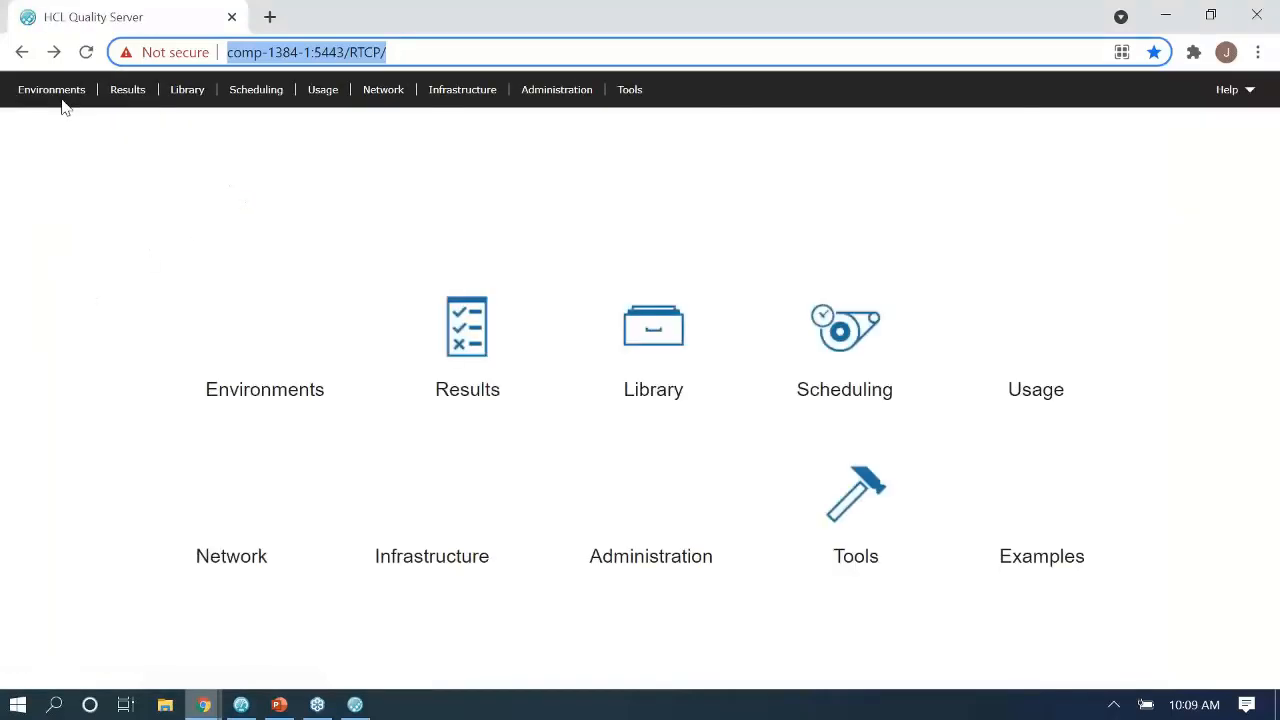
left_click(322, 332)
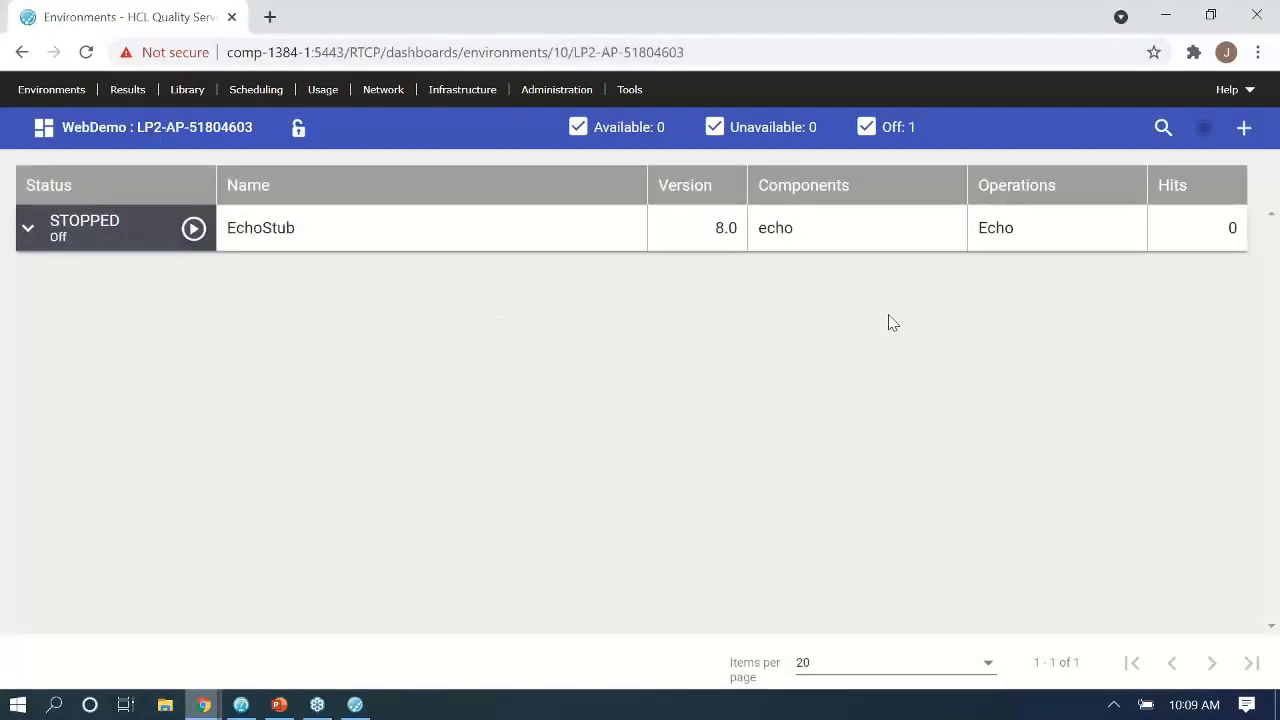
double_click(724, 228)
left_click(697, 334)
left_click(198, 248)
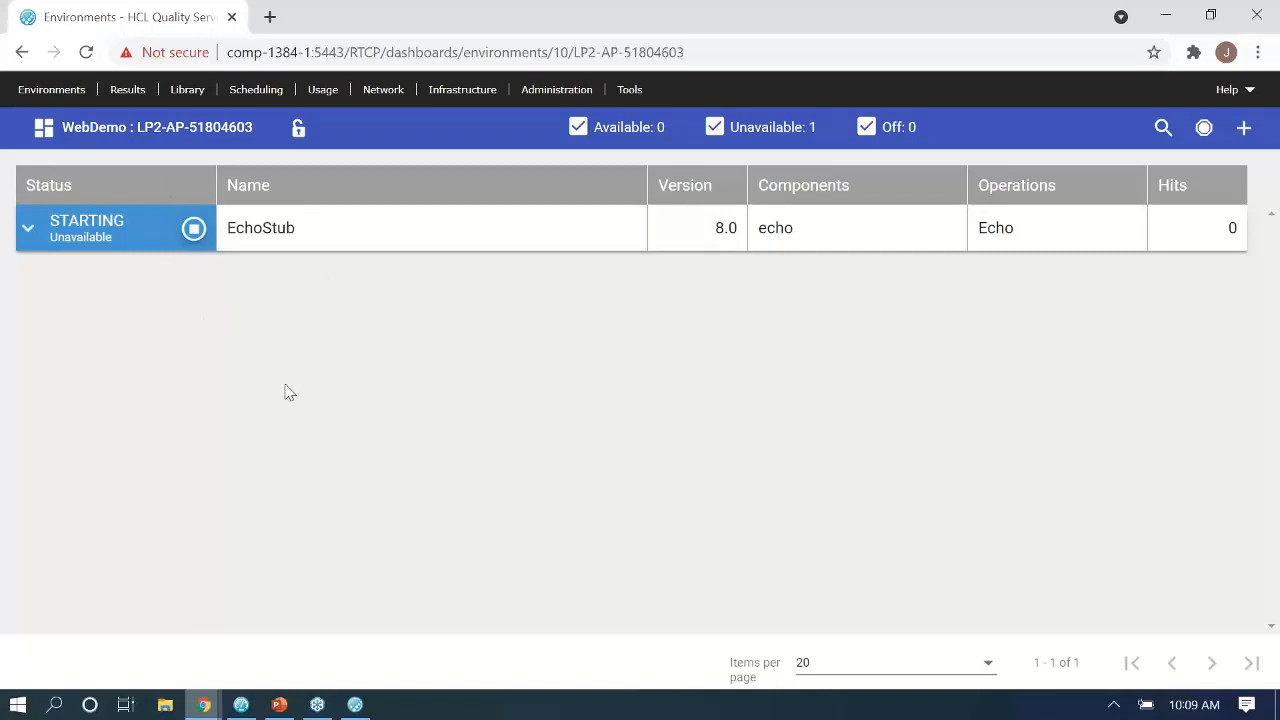
left_click(374, 708)
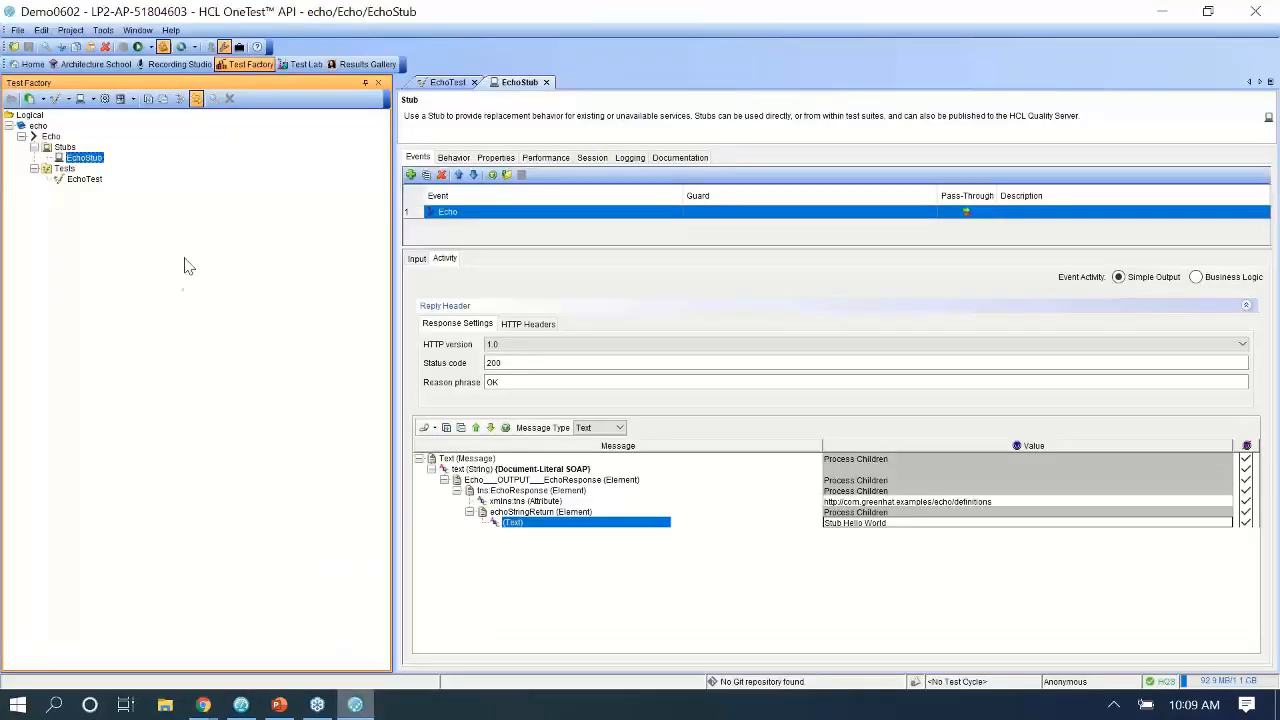
Rename the https comp-1384-1:5443 transport in the Physical View to Live and save it.
left_click(68, 65)
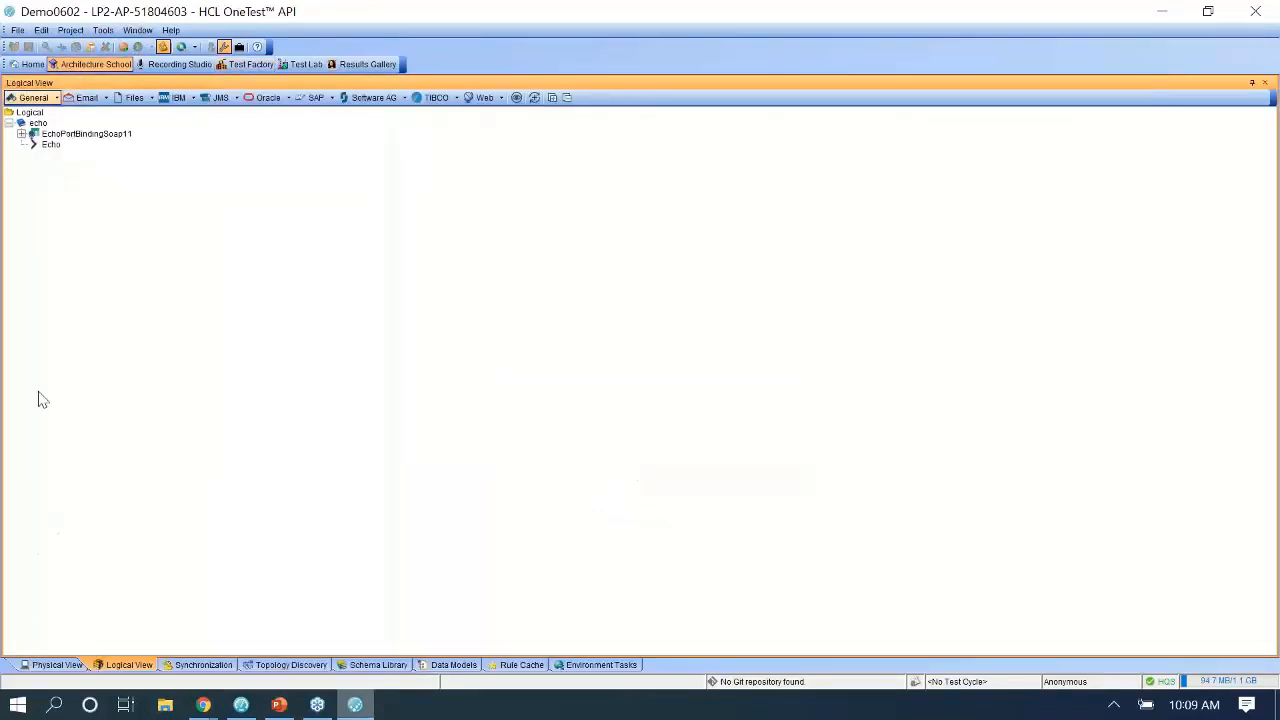
left_click(44, 666)
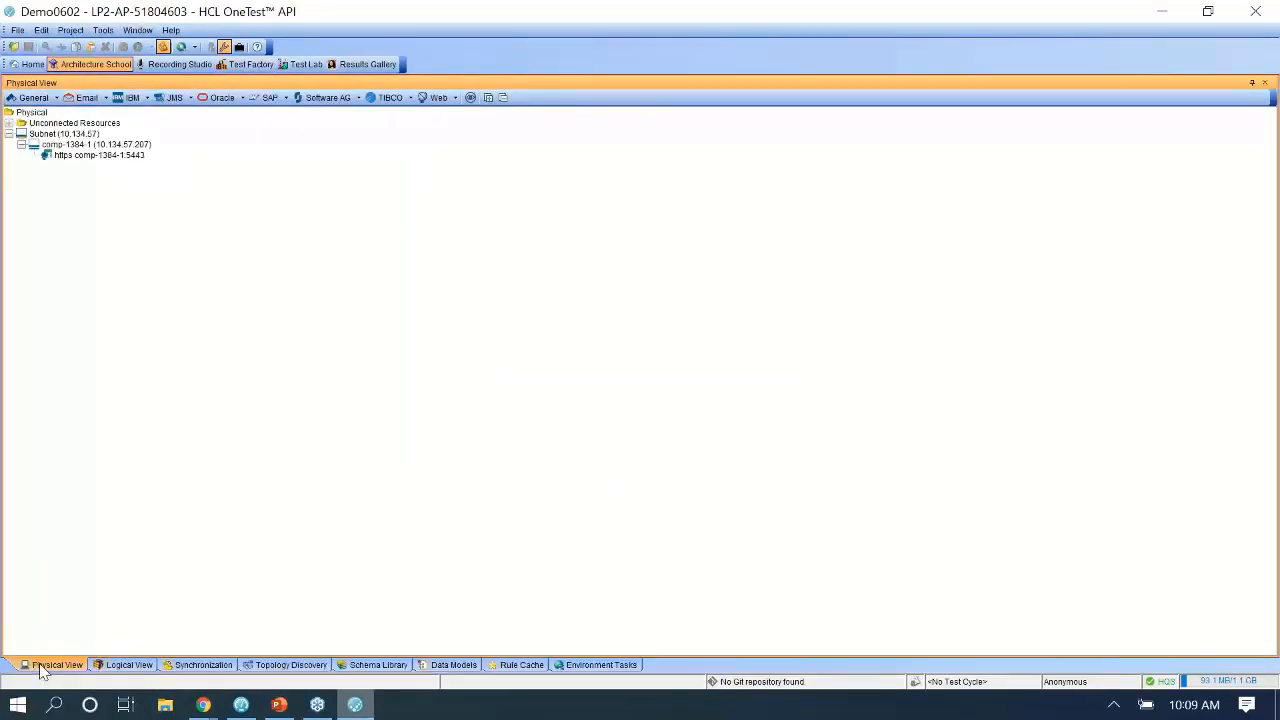
double_click(88, 157)
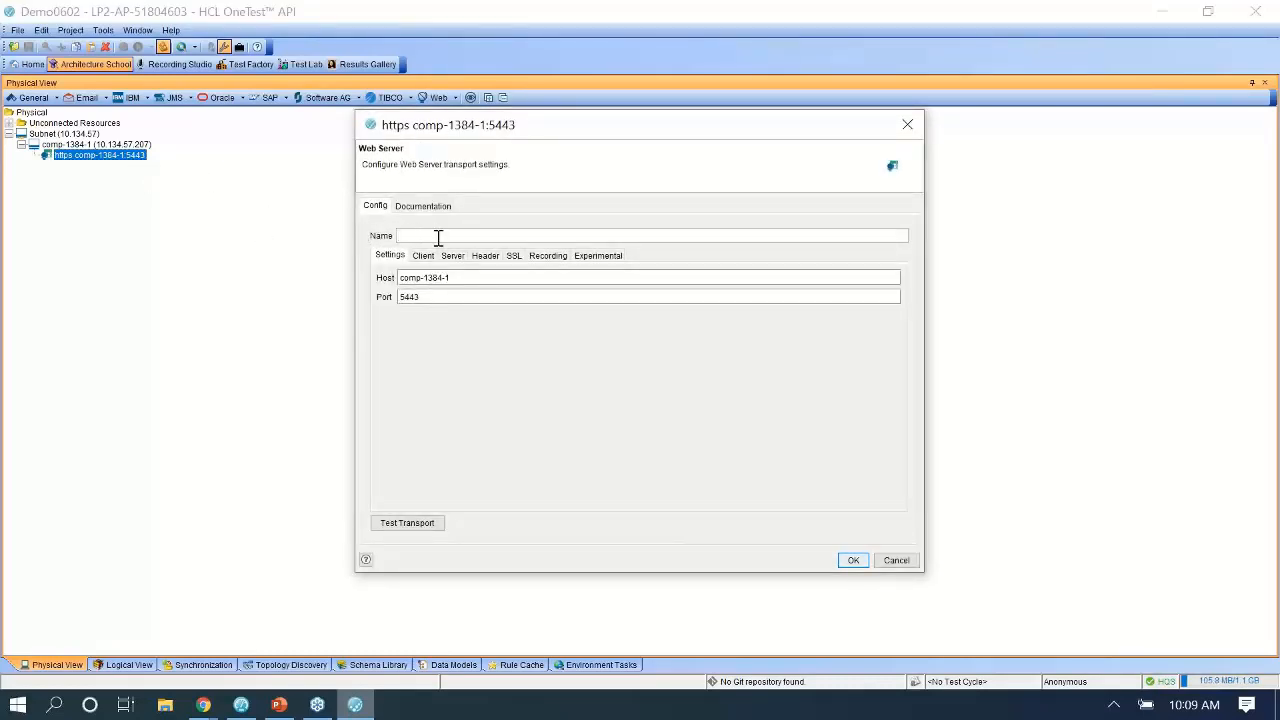
type("Lo")
left_click(428, 256)
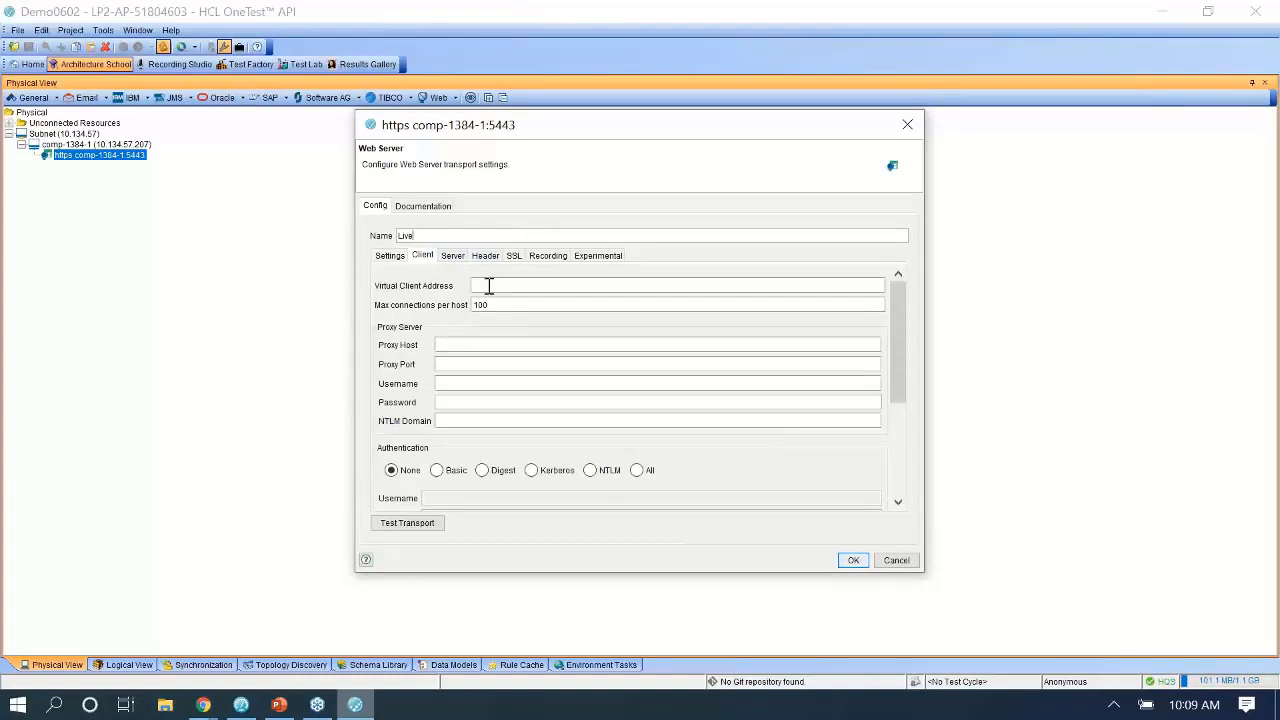
left_click(513, 256)
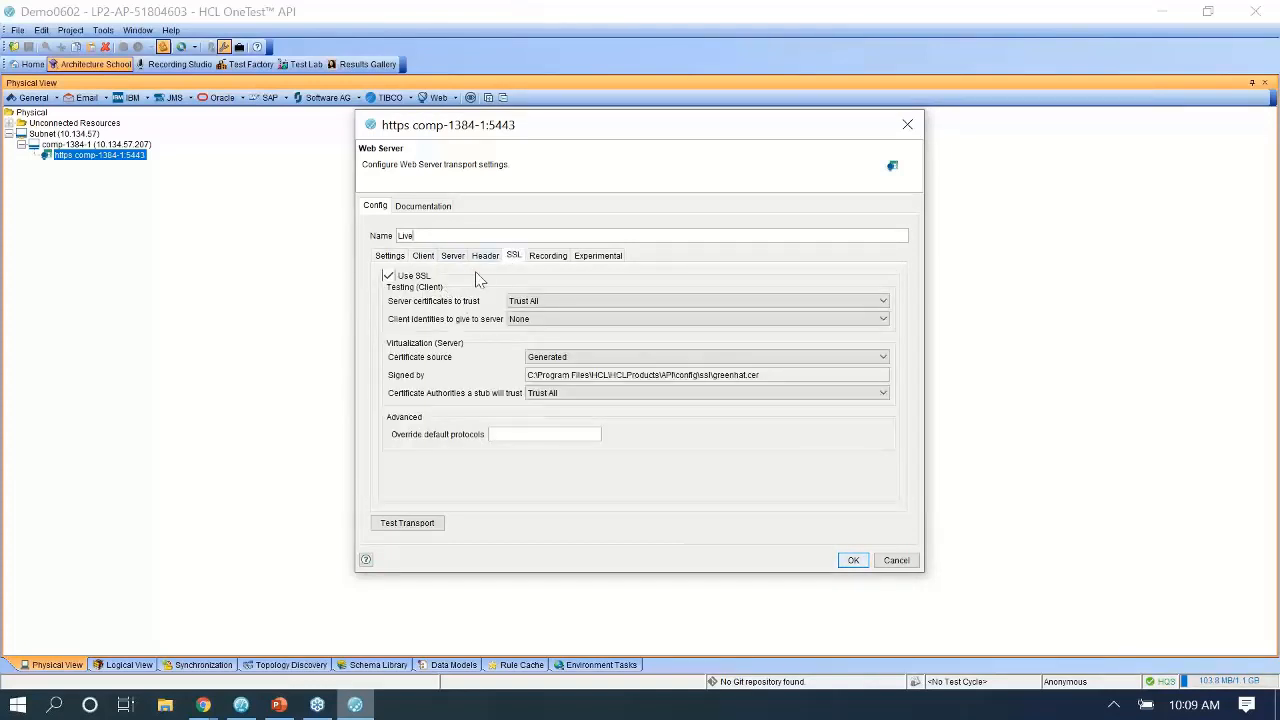
left_click(853, 562)
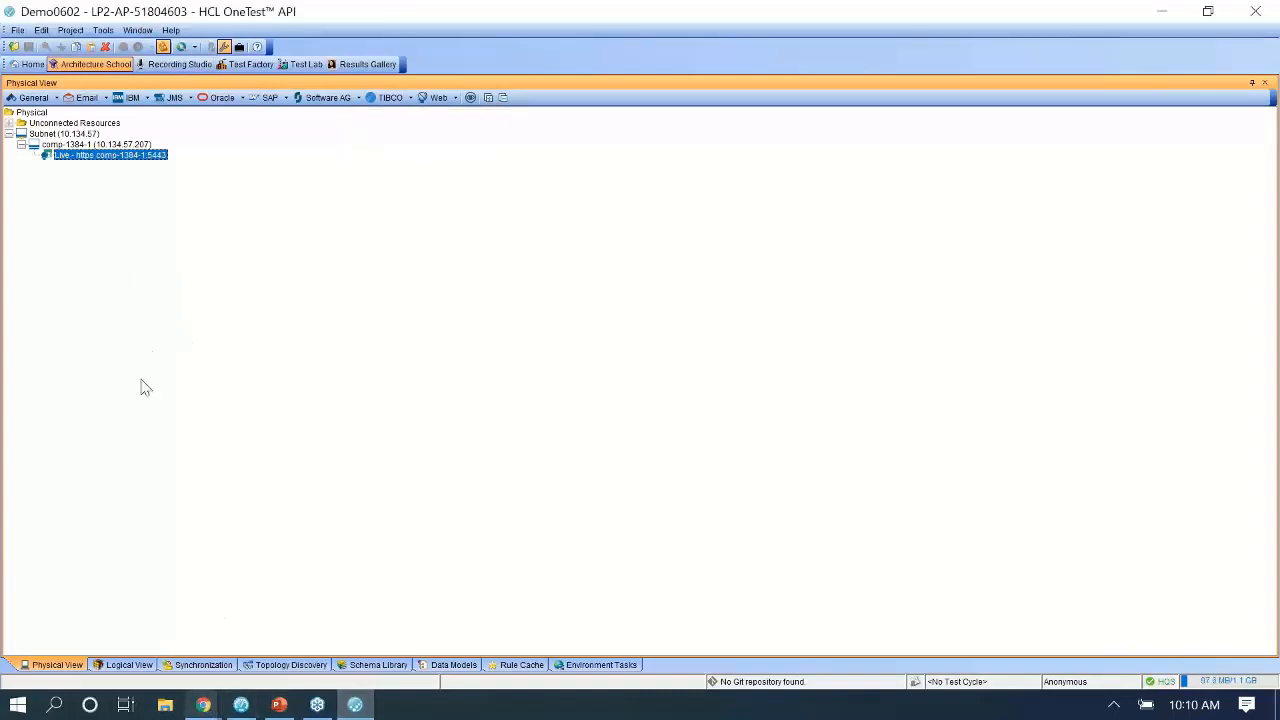
mouse_move(204, 707)
left_click(250, 645)
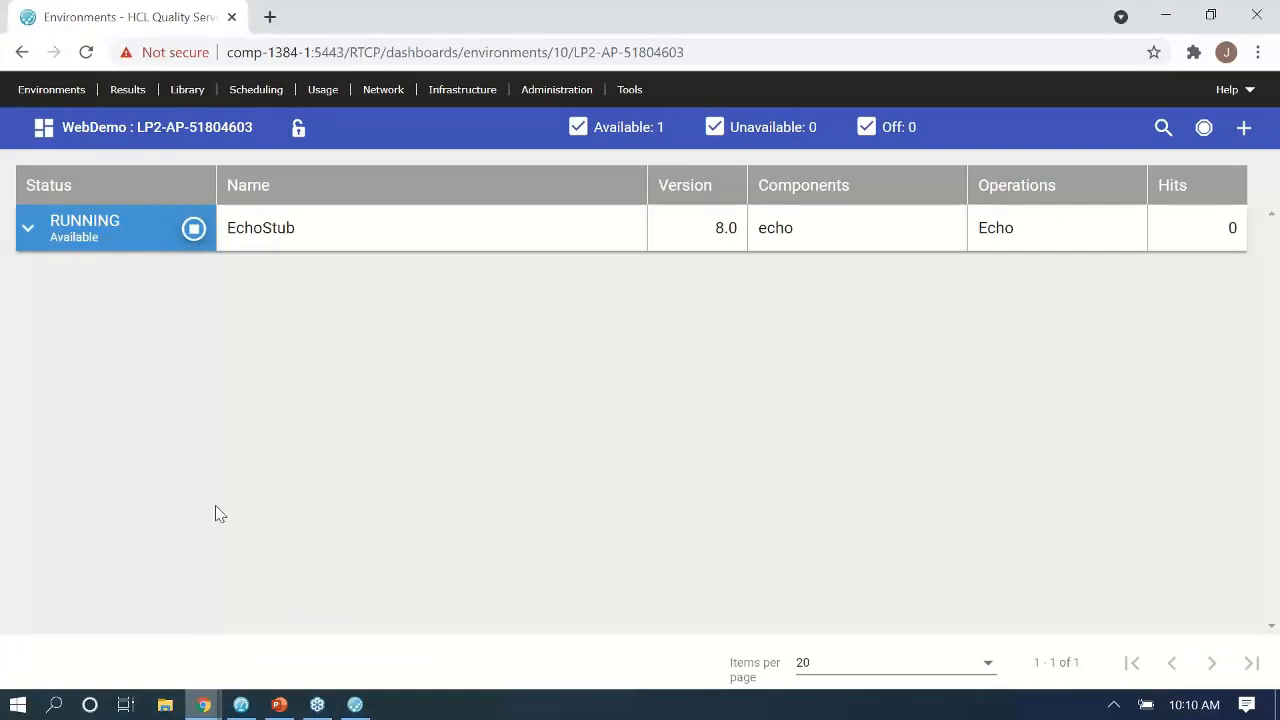
left_click(362, 714)
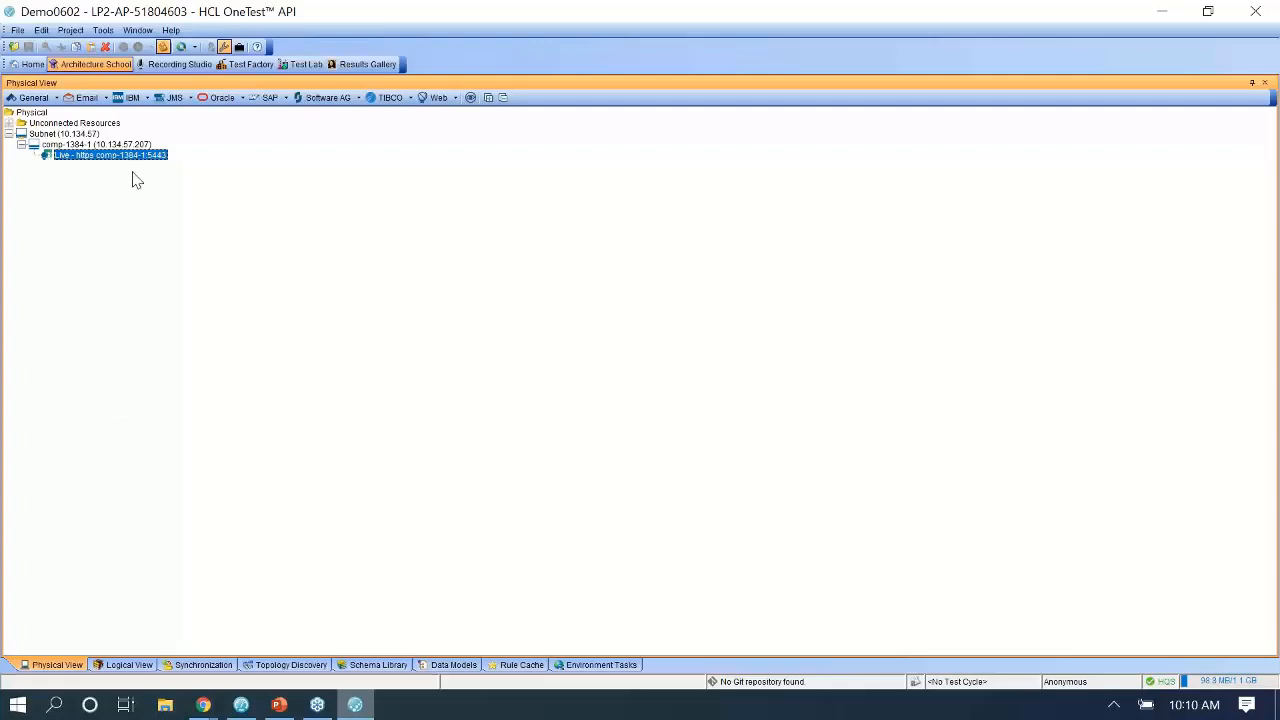
Run EchoTest in Test Lab until it passes, logging '***Received Hello World'.
left_click(301, 64)
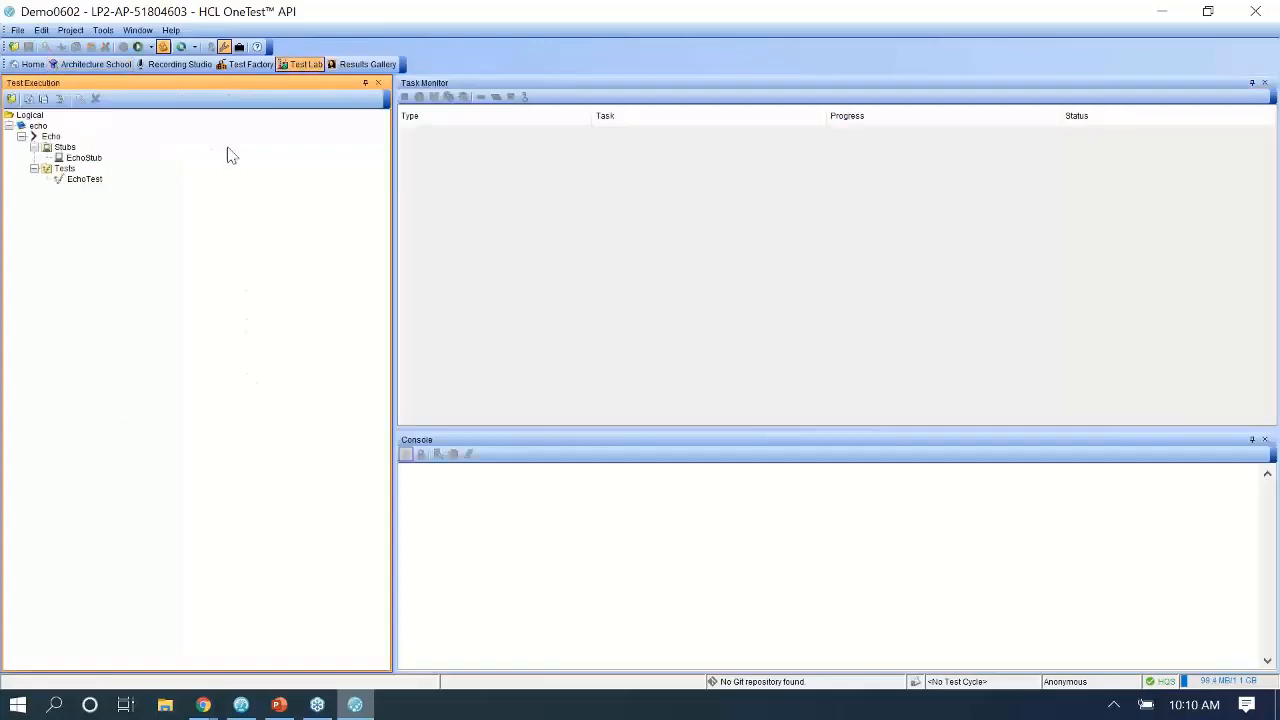
left_click(86, 186)
right_click(85, 186)
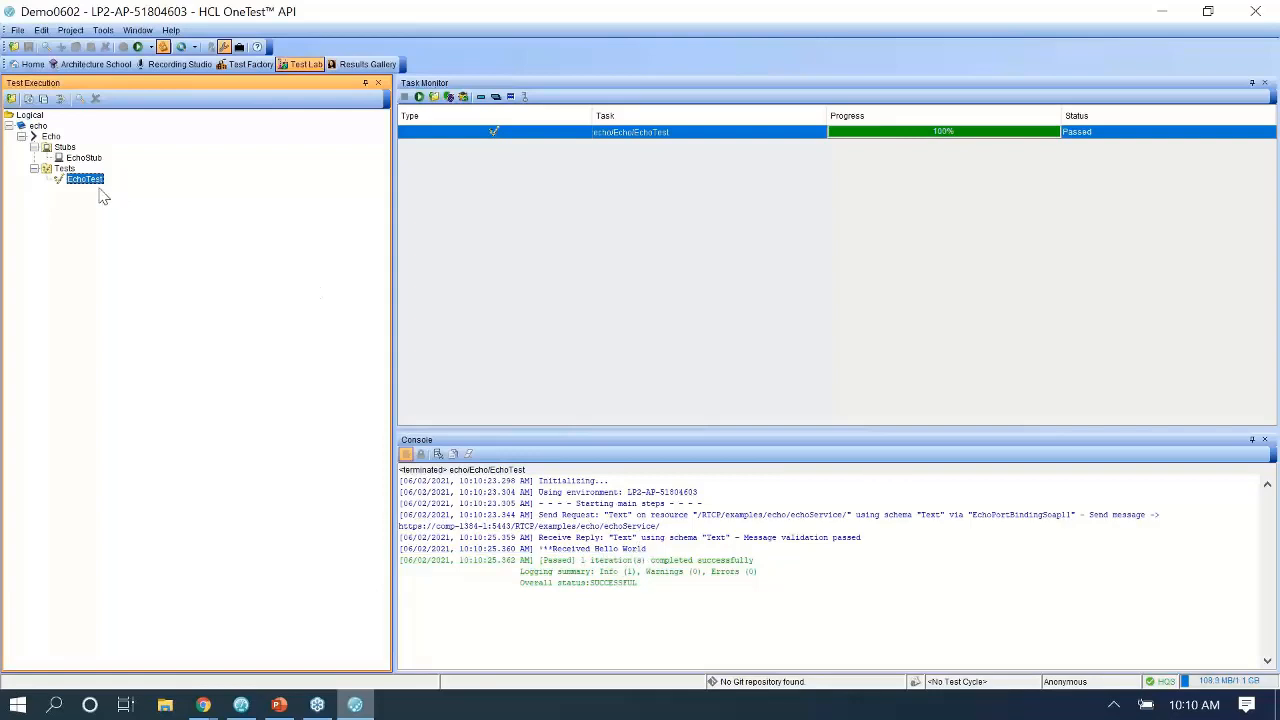
left_click(97, 66)
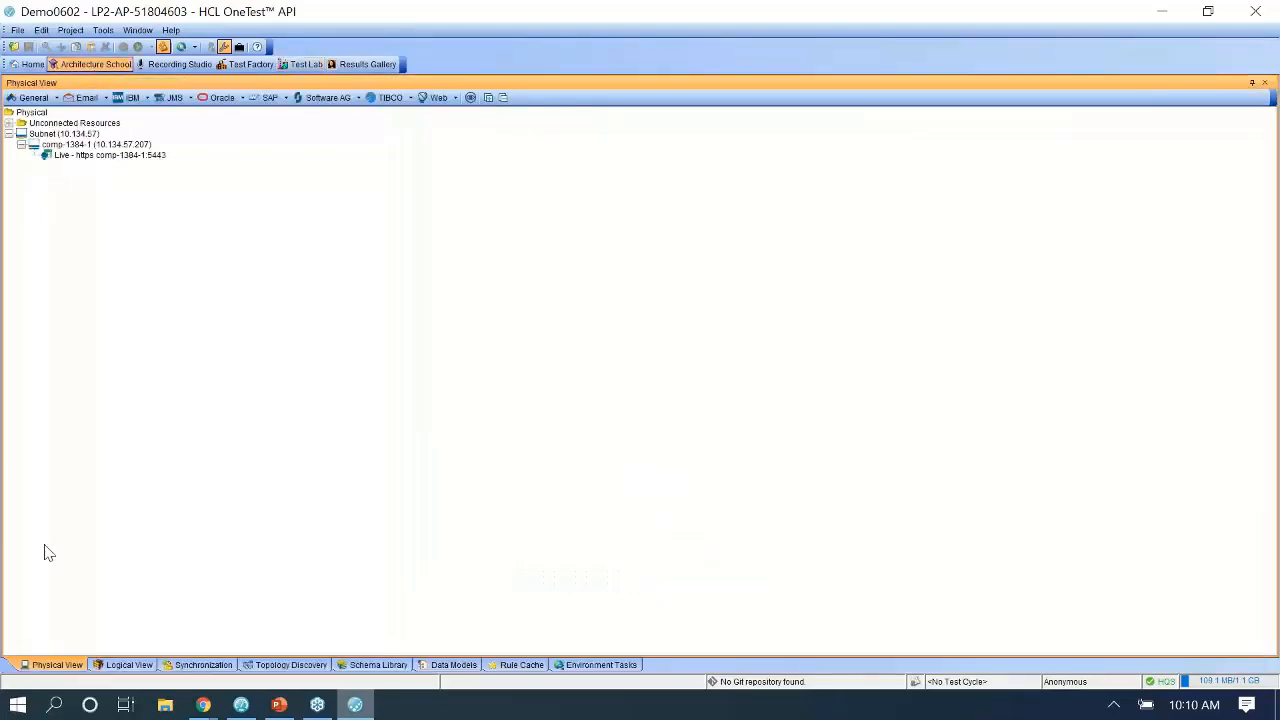
Copy the Live transport and paste a duplicate into the physical resources tree.
left_click(89, 158)
right_click(89, 158)
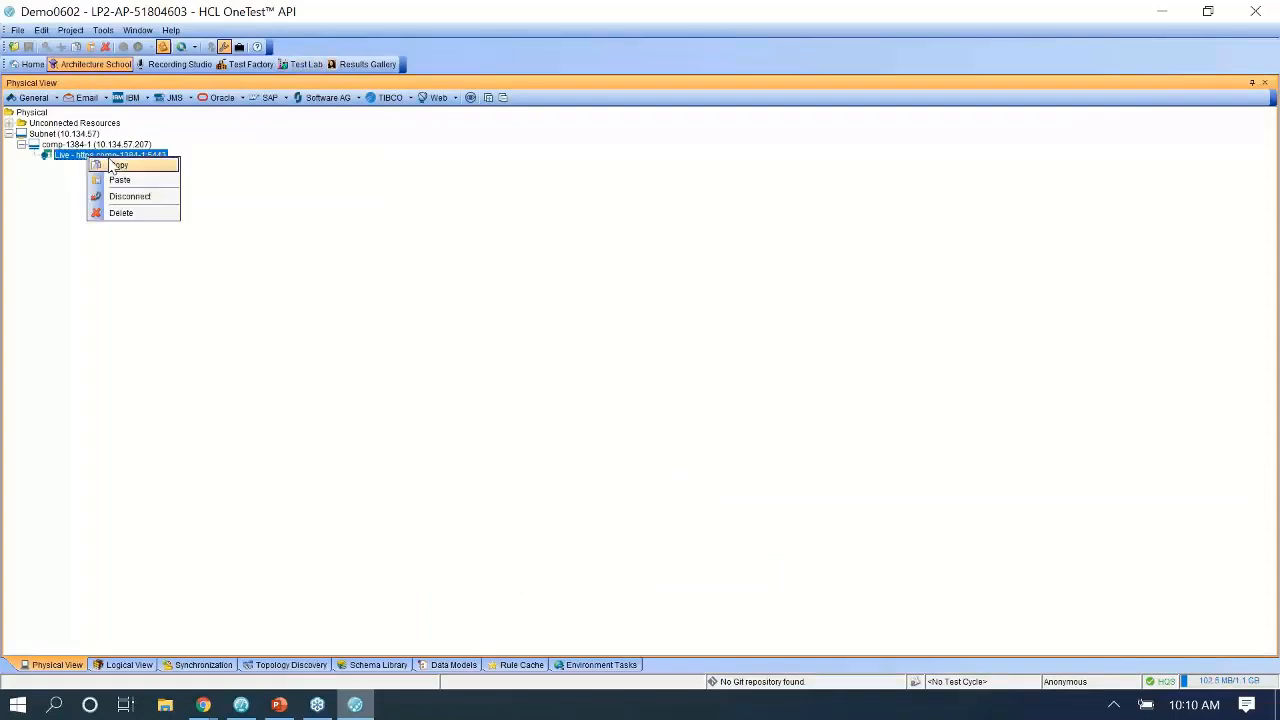
left_click(100, 165)
right_click(85, 196)
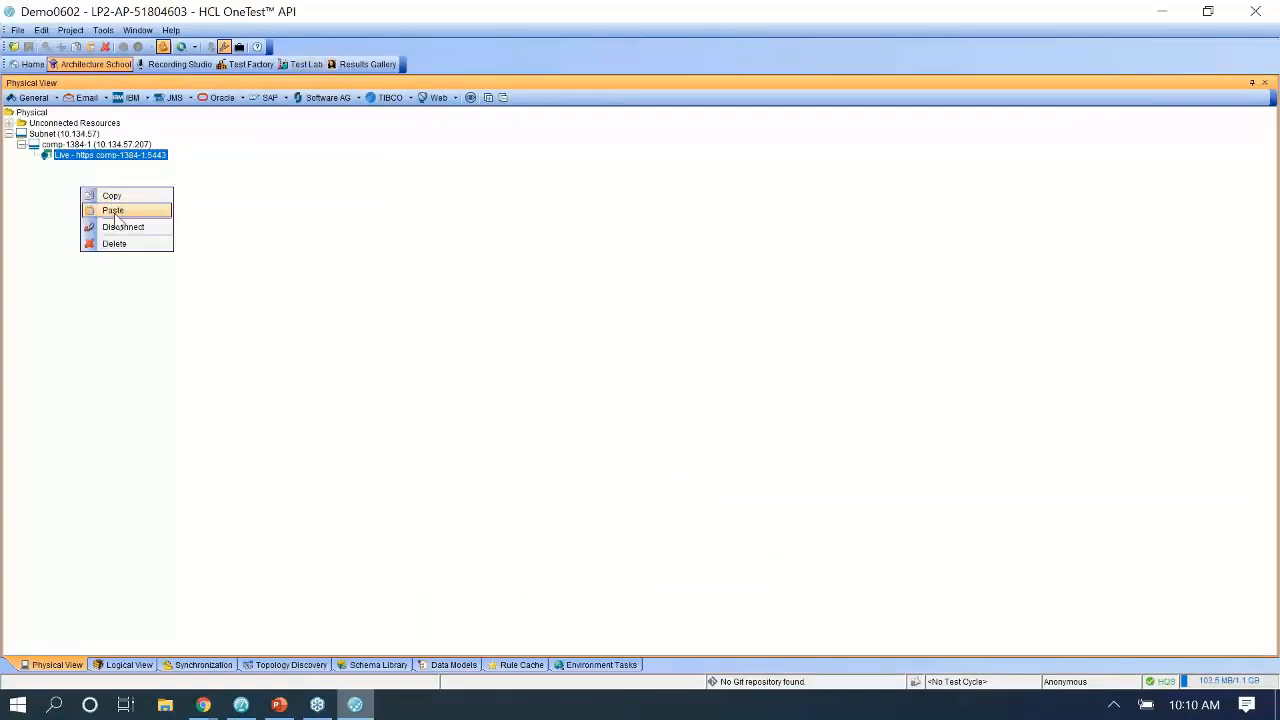
left_click(108, 208)
Rename the Live Copy transport to Proxy and bring up Quality Server's WebDemo environments page.
left_click(97, 168)
double_click(97, 168)
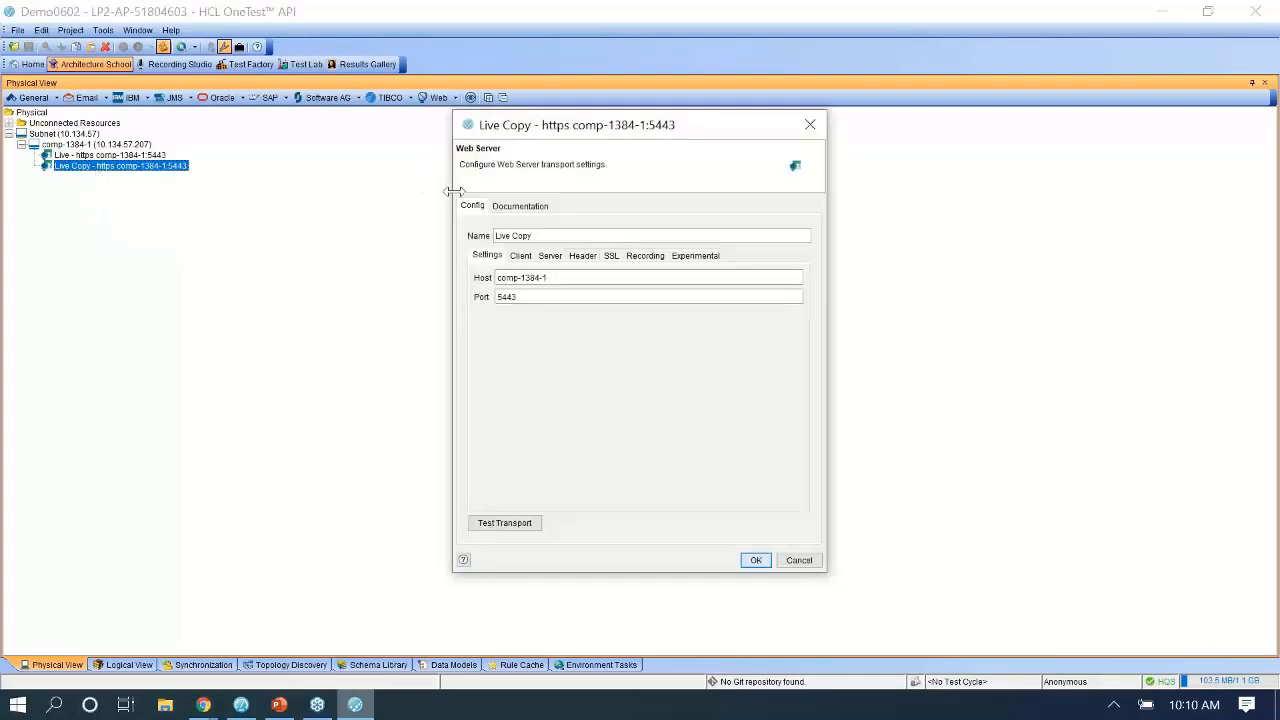
left_click(526, 297)
triple_click(508, 235)
type("Proxy")
left_click(203, 705)
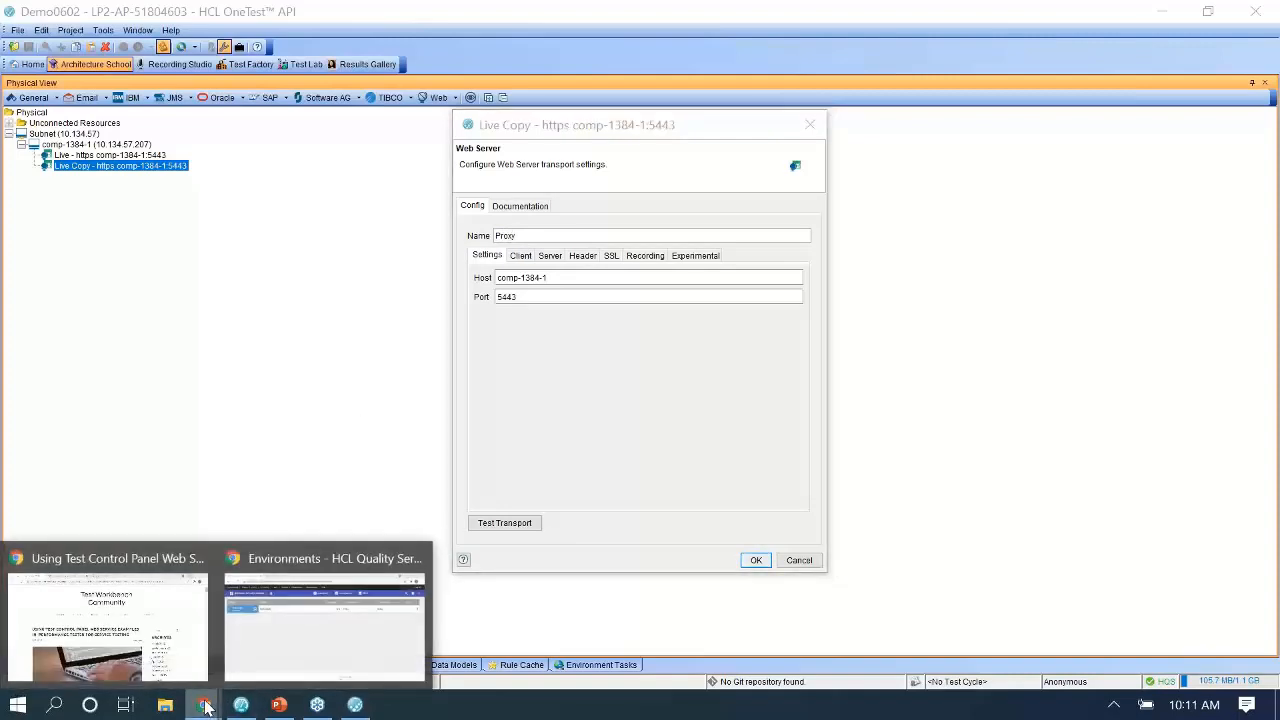
left_click(277, 645)
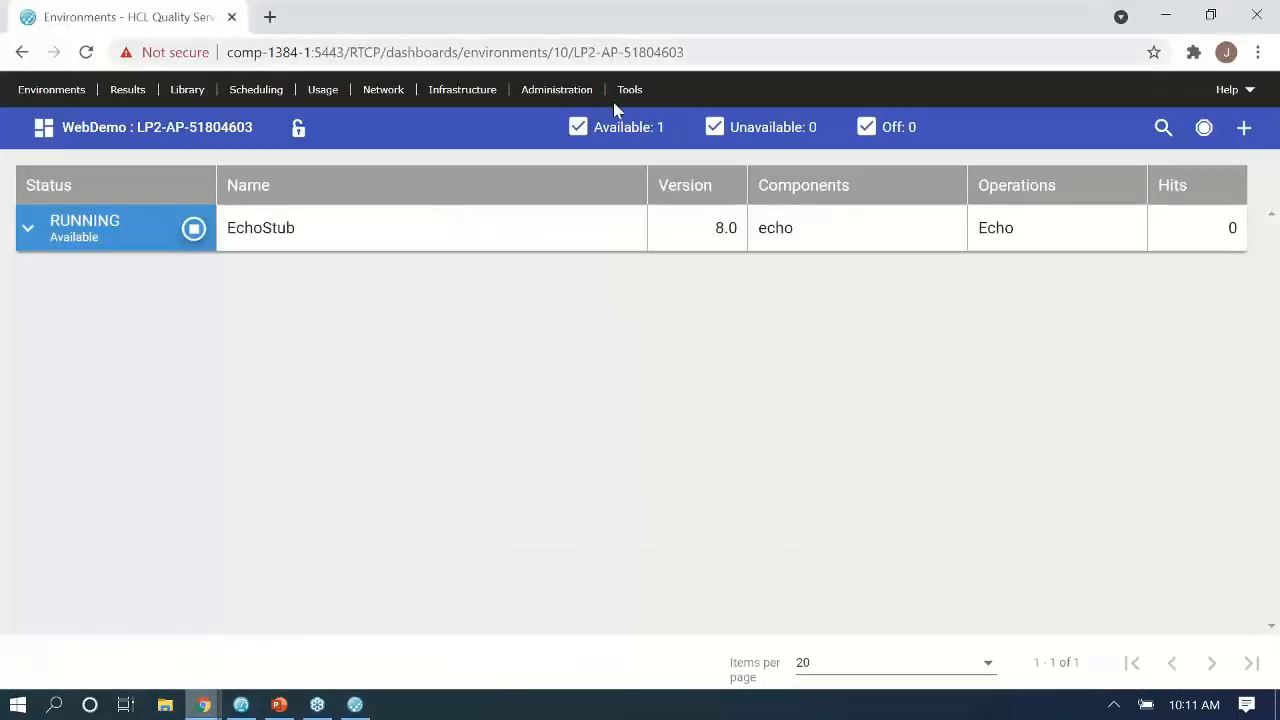
Find the HTTP(S) agent's port 3128 on the Quality Server Infrastructure Dashboard.
left_click(461, 91)
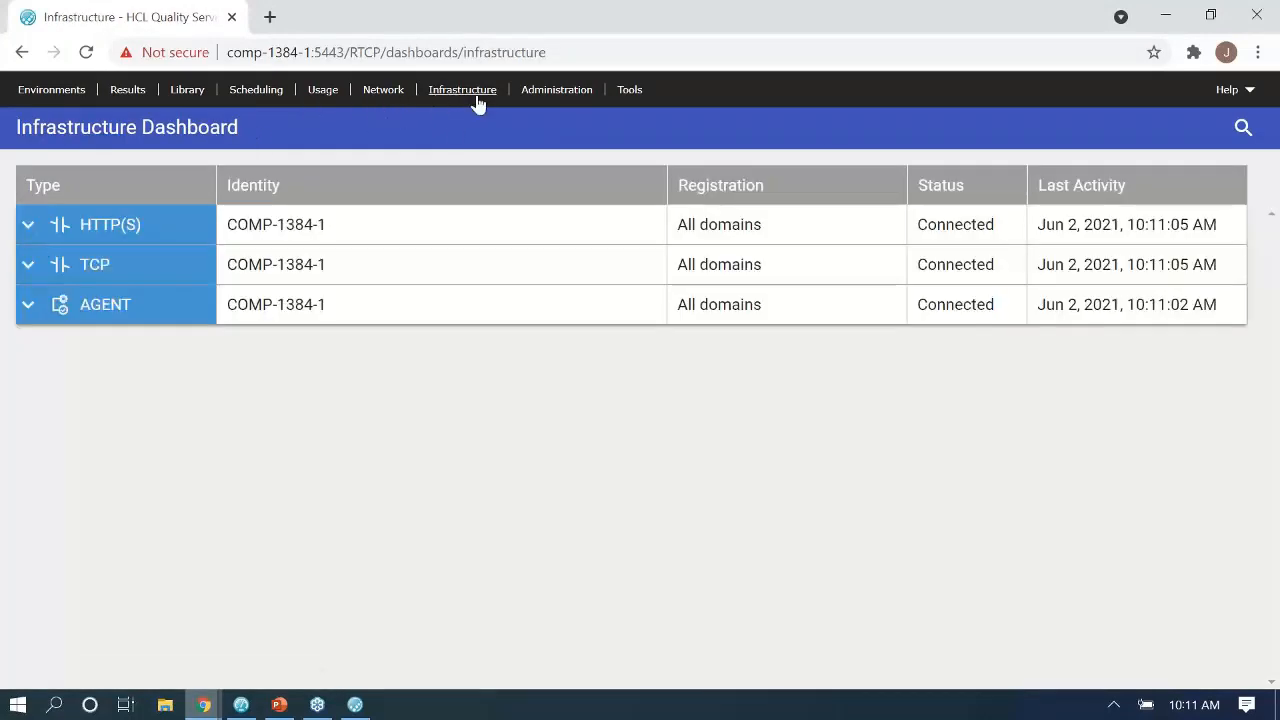
left_click(28, 226)
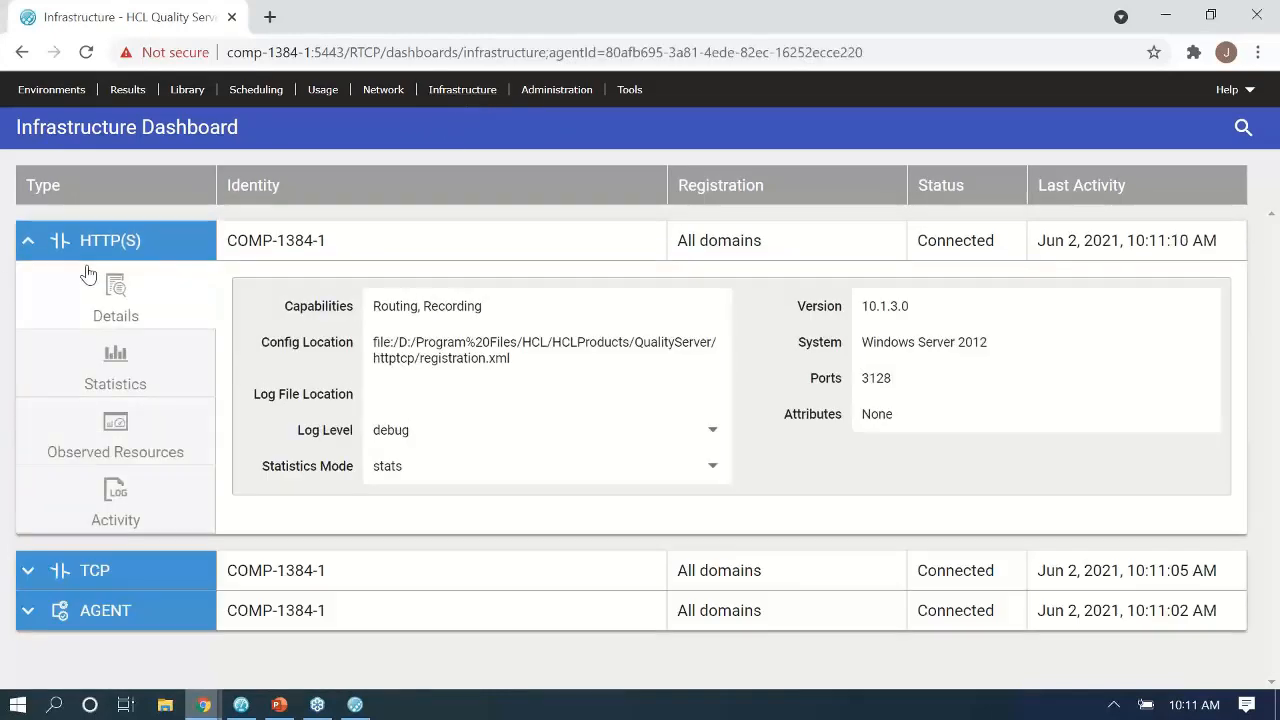
double_click(885, 380)
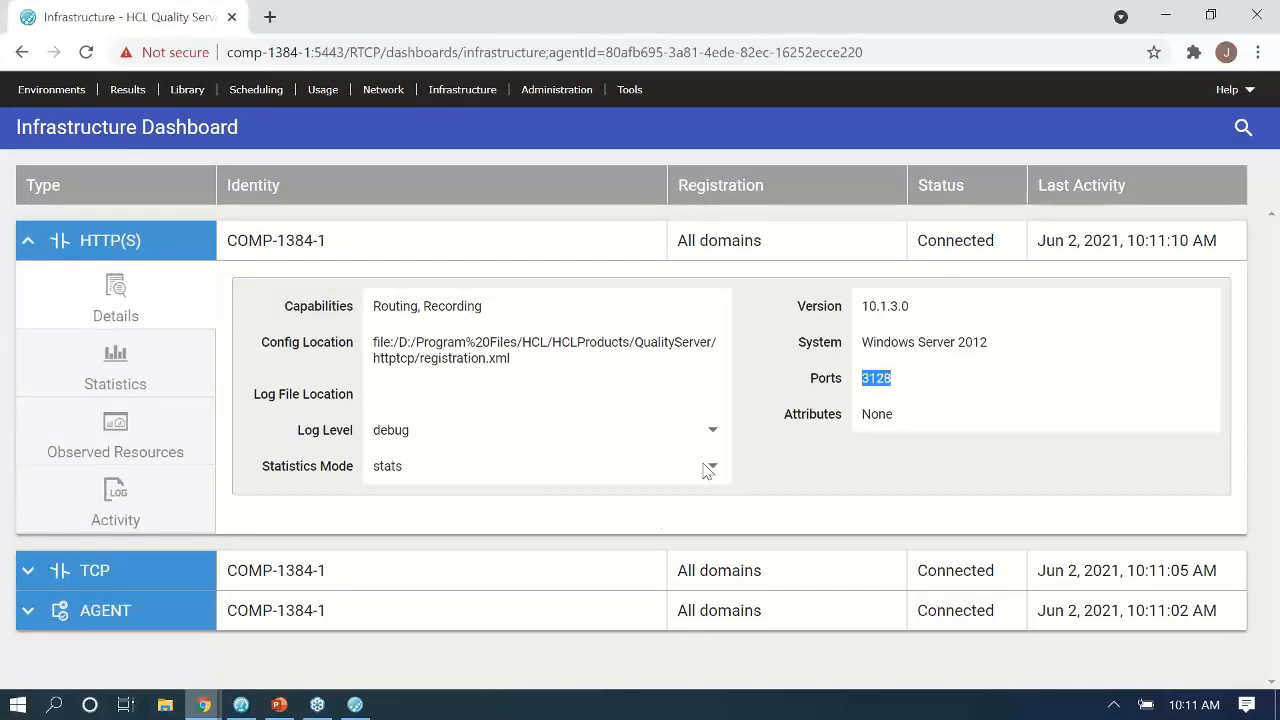
left_click(360, 706)
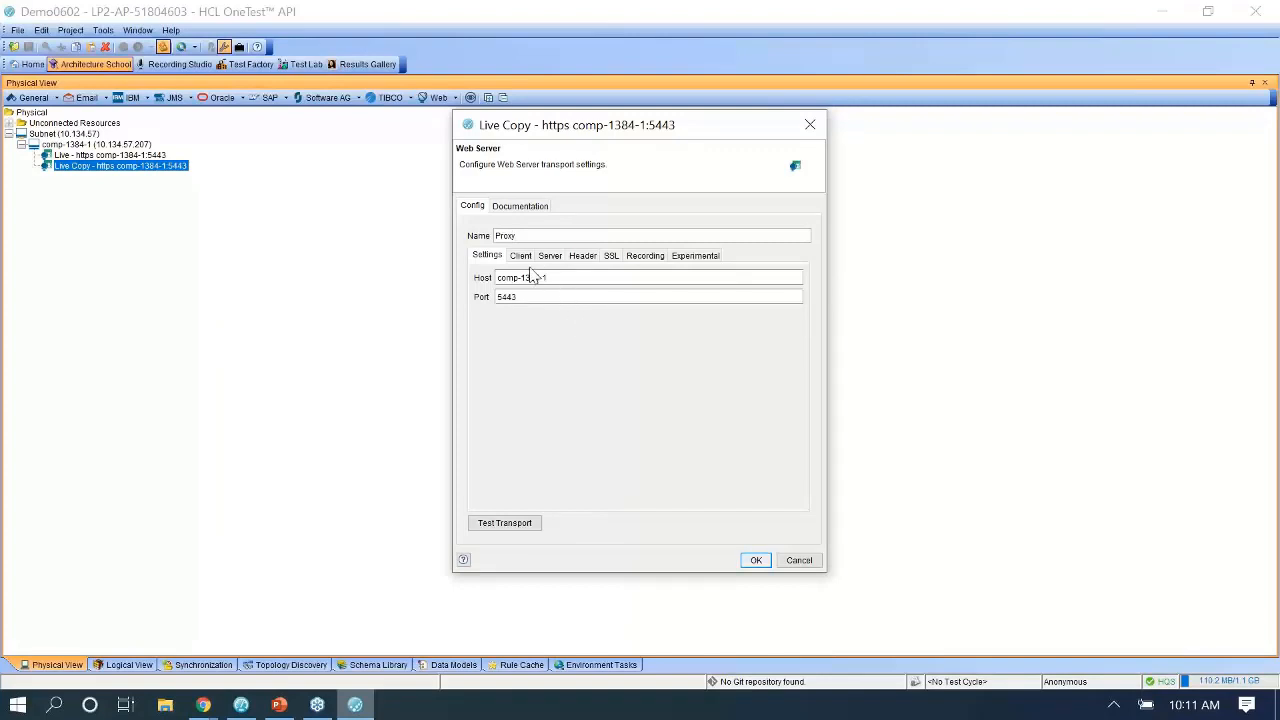
Enter 3128 as the Proxy transport's proxy port on the Client tab.
left_click(520, 256)
left_click(565, 365)
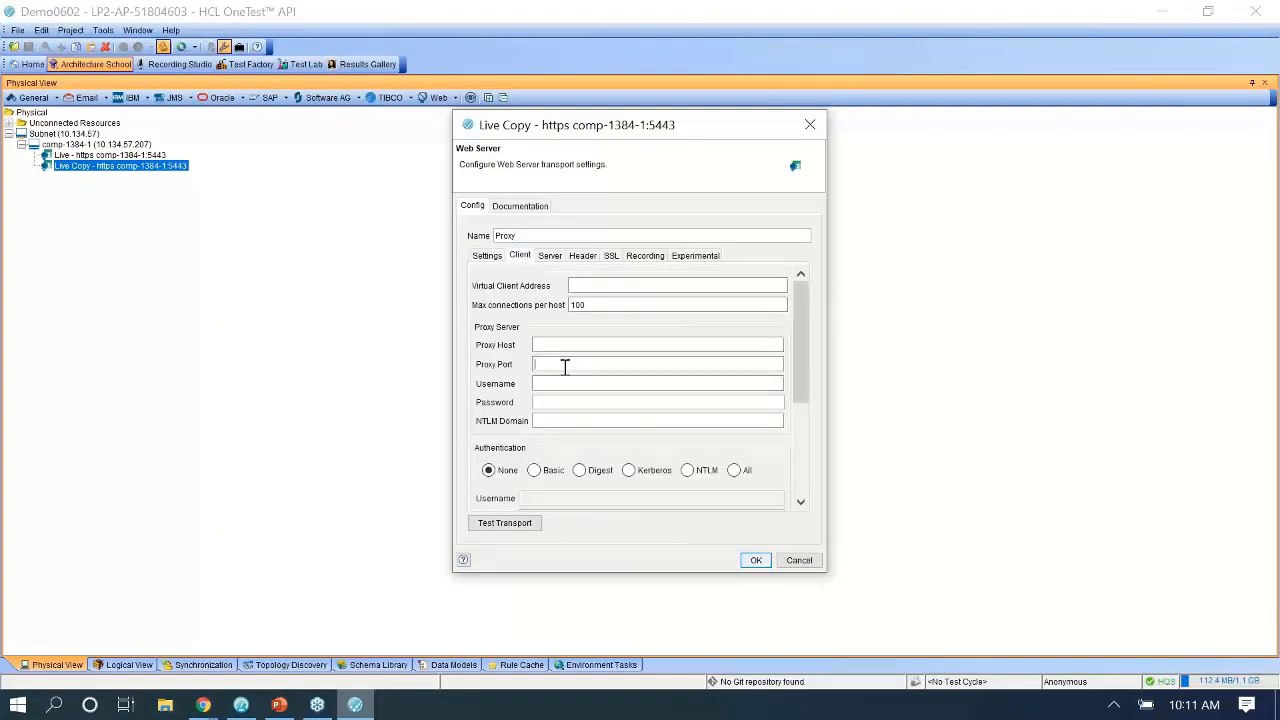
type("3128")
Copy the host comp-1384-1 into the proxy host field and save the Proxy transport.
left_click(486, 258)
left_click_drag(554, 277, 450, 275)
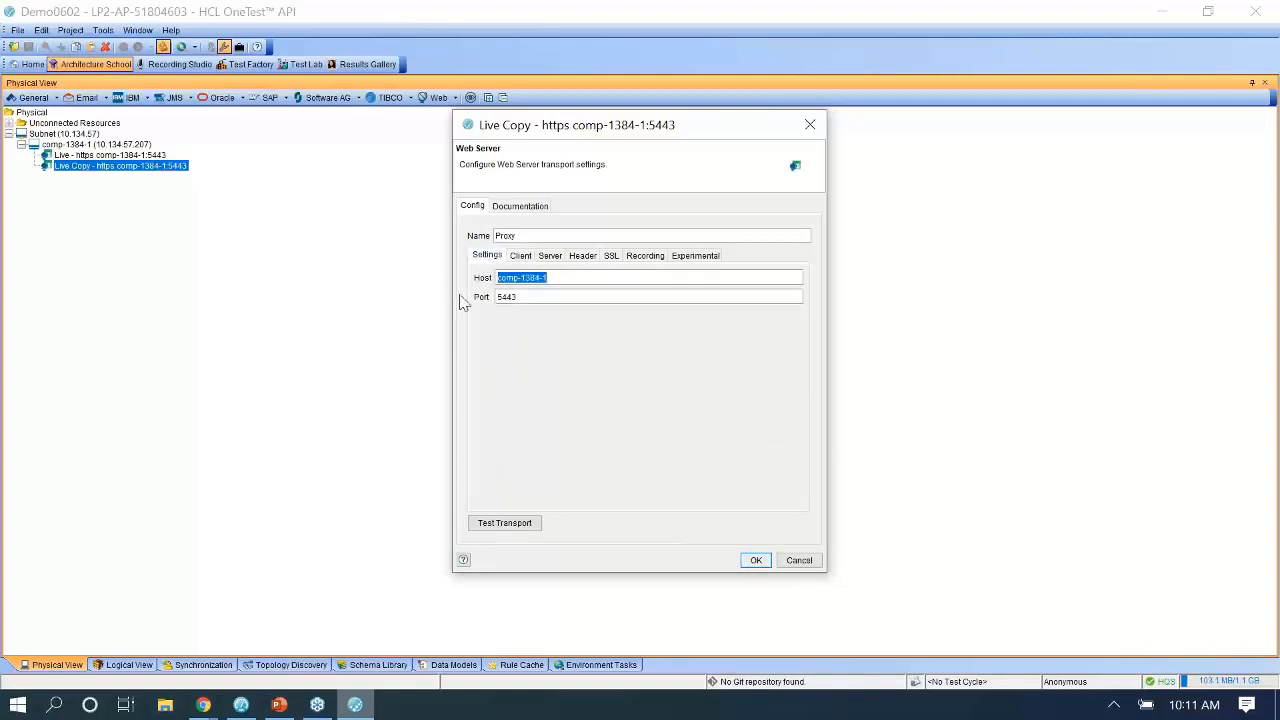
mouse_move(204, 706)
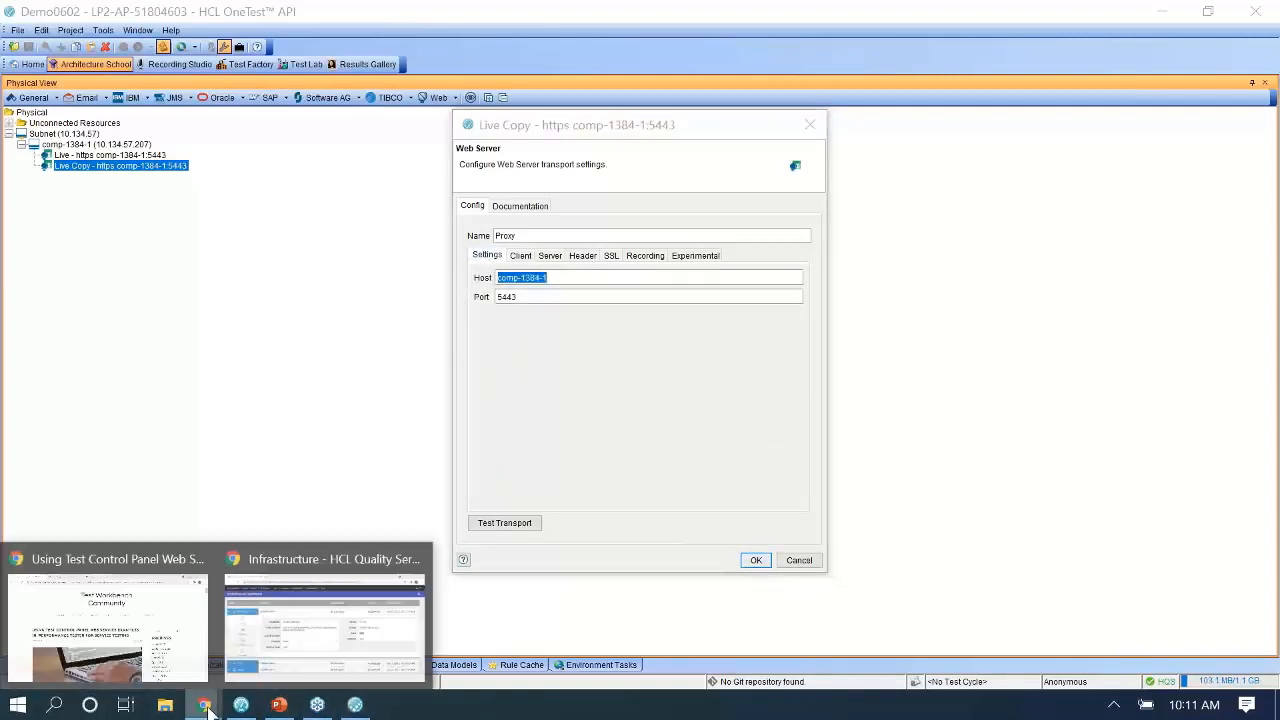
left_click(302, 620)
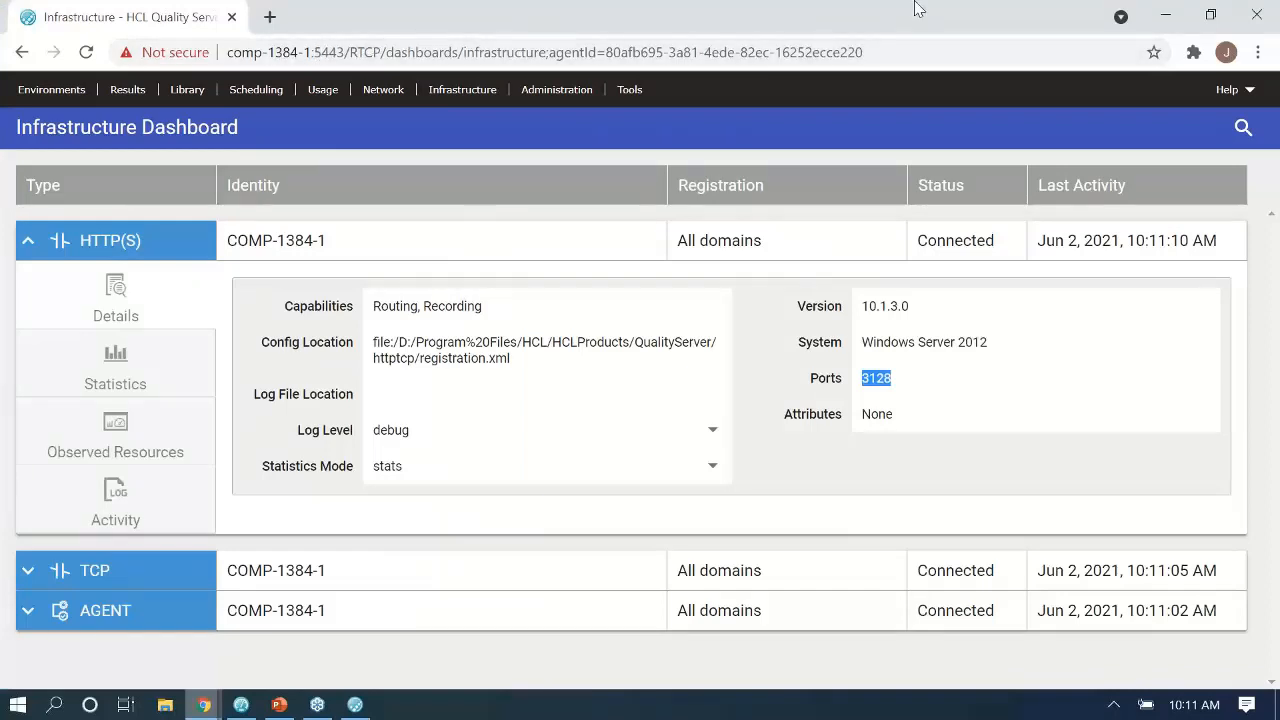
left_click(355, 705)
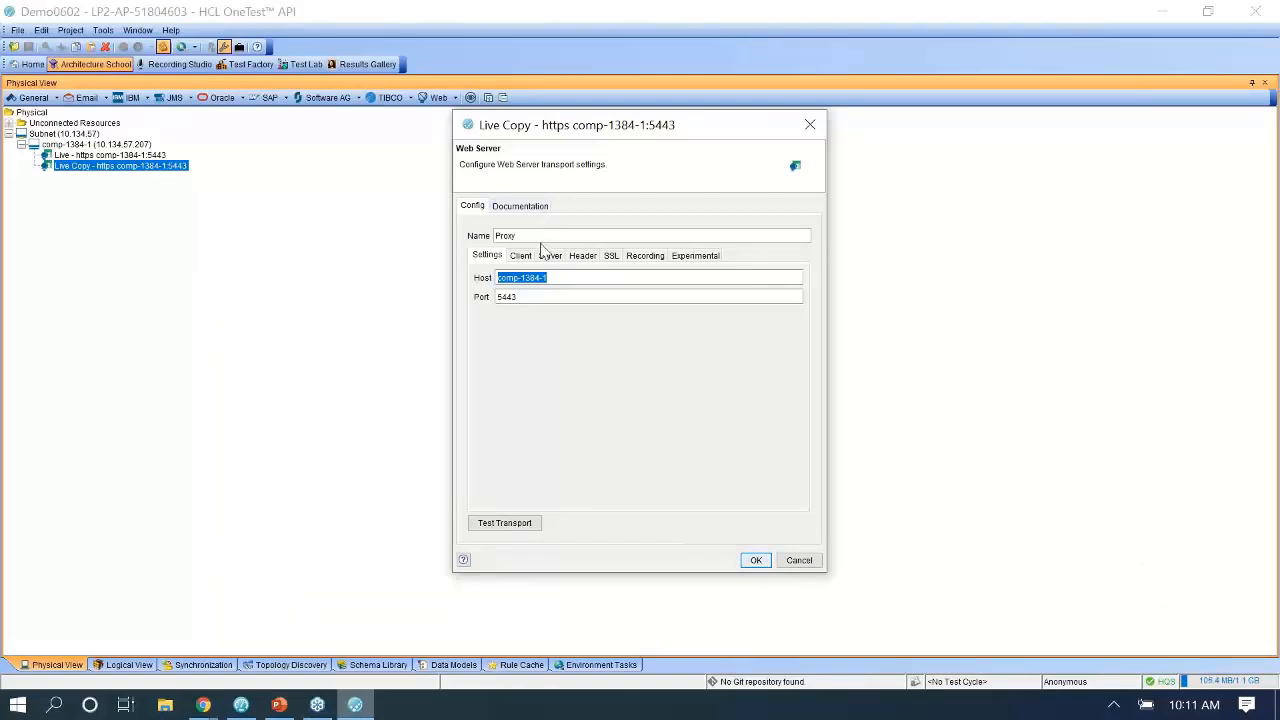
left_click(524, 258)
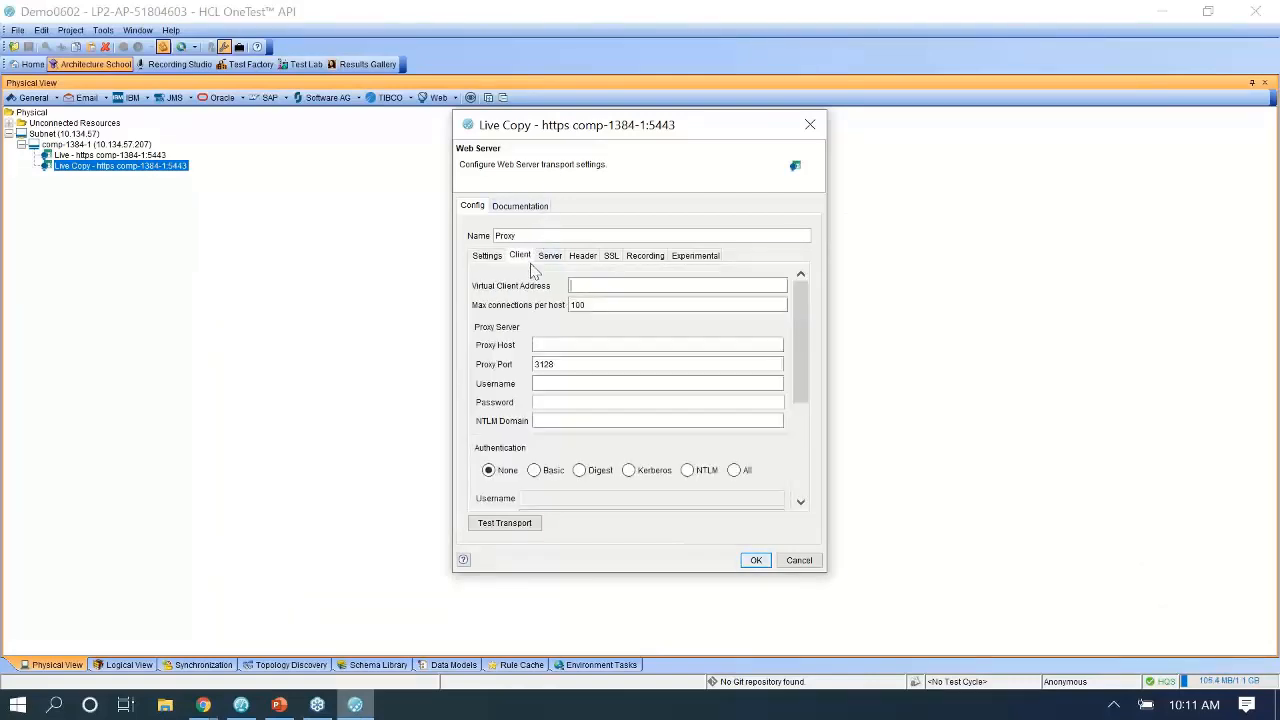
left_click(556, 344)
key("ctrl+v")
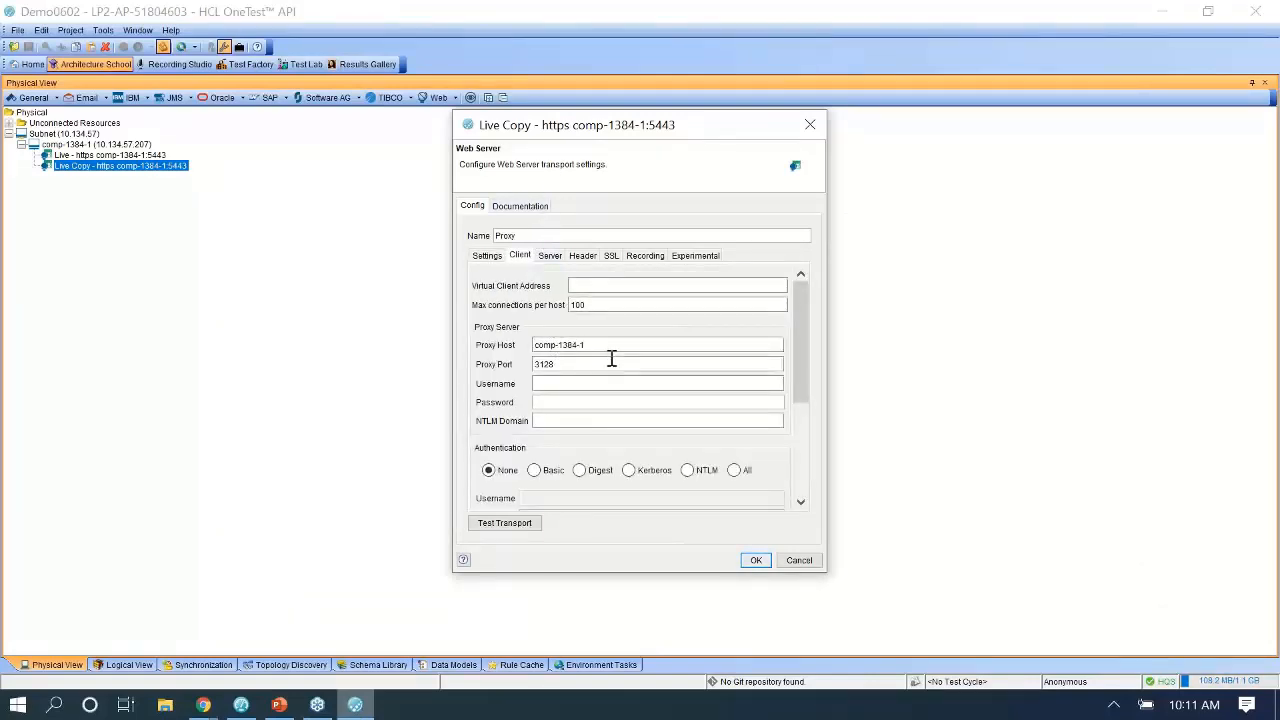
left_click(754, 561)
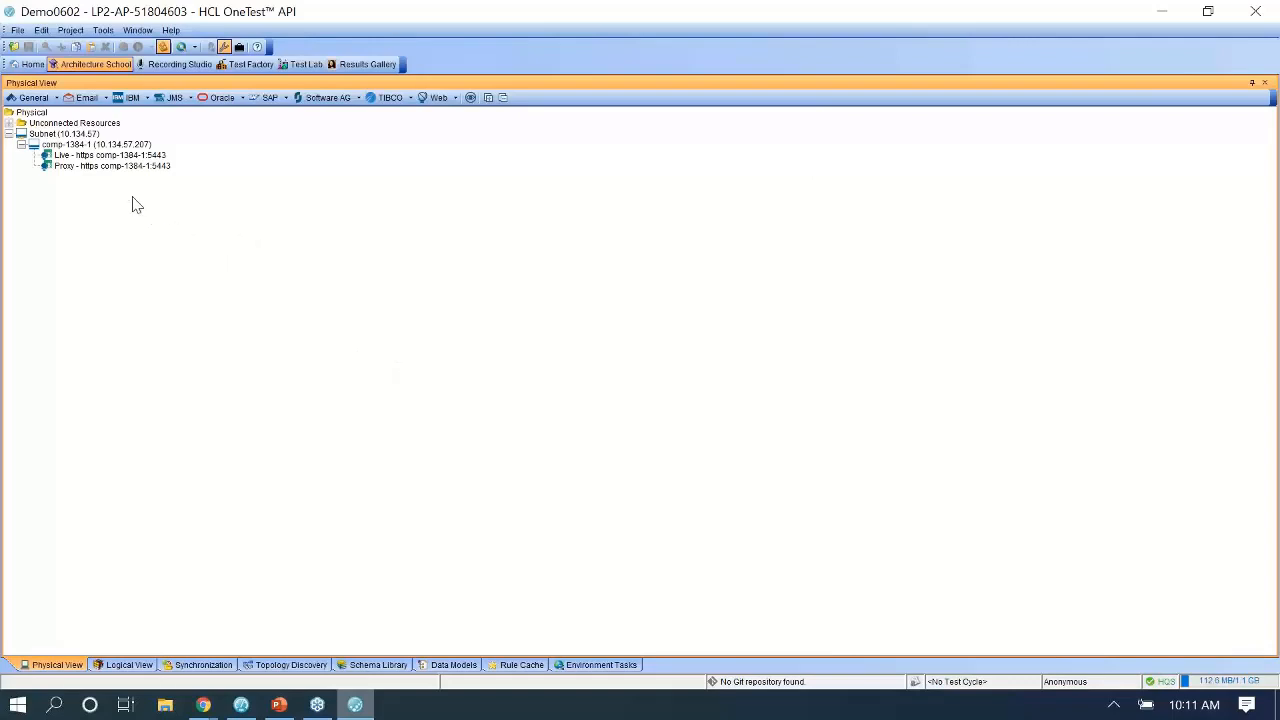
Paste another copy of the Live transport into the tree.
right_click(116, 156)
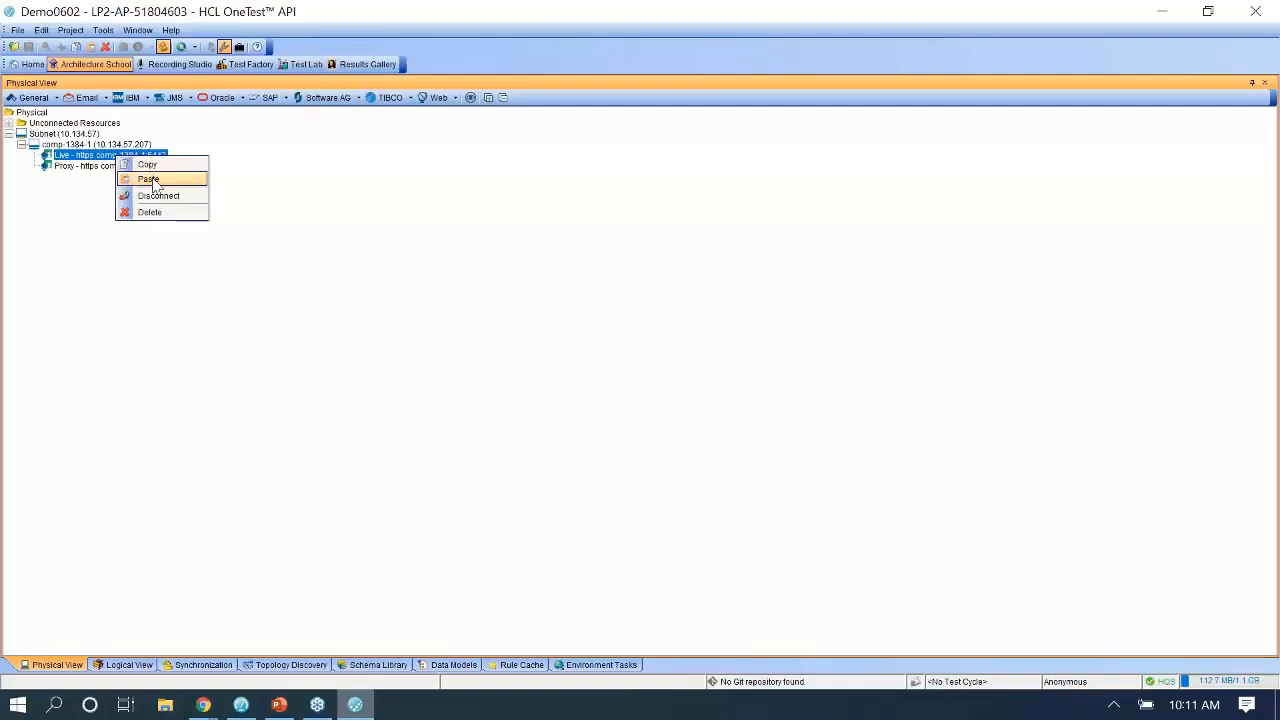
left_click(107, 203)
right_click(111, 200)
left_click(149, 214)
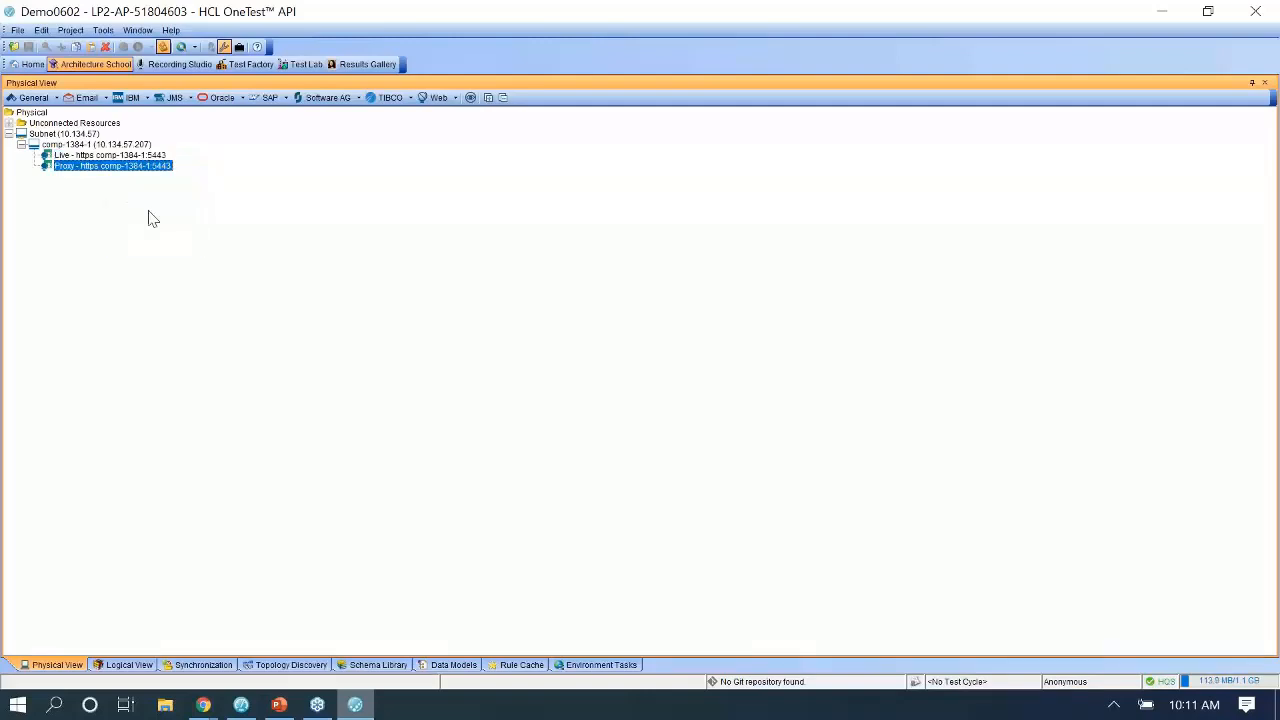
Rename the new Live Copy to Direct and review its Client, Server and Settings tabs.
double_click(104, 180)
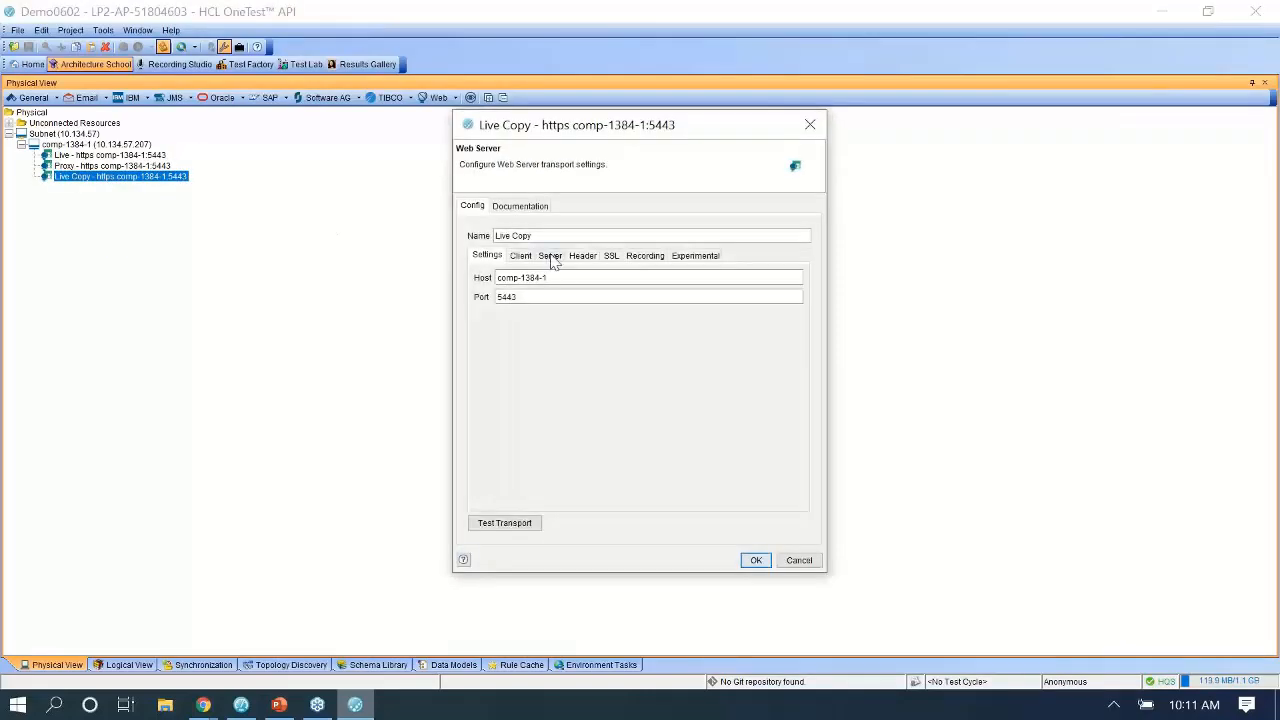
left_click_drag(554, 237, 121, 183)
type("Direct")
left_click(519, 258)
left_click(546, 258)
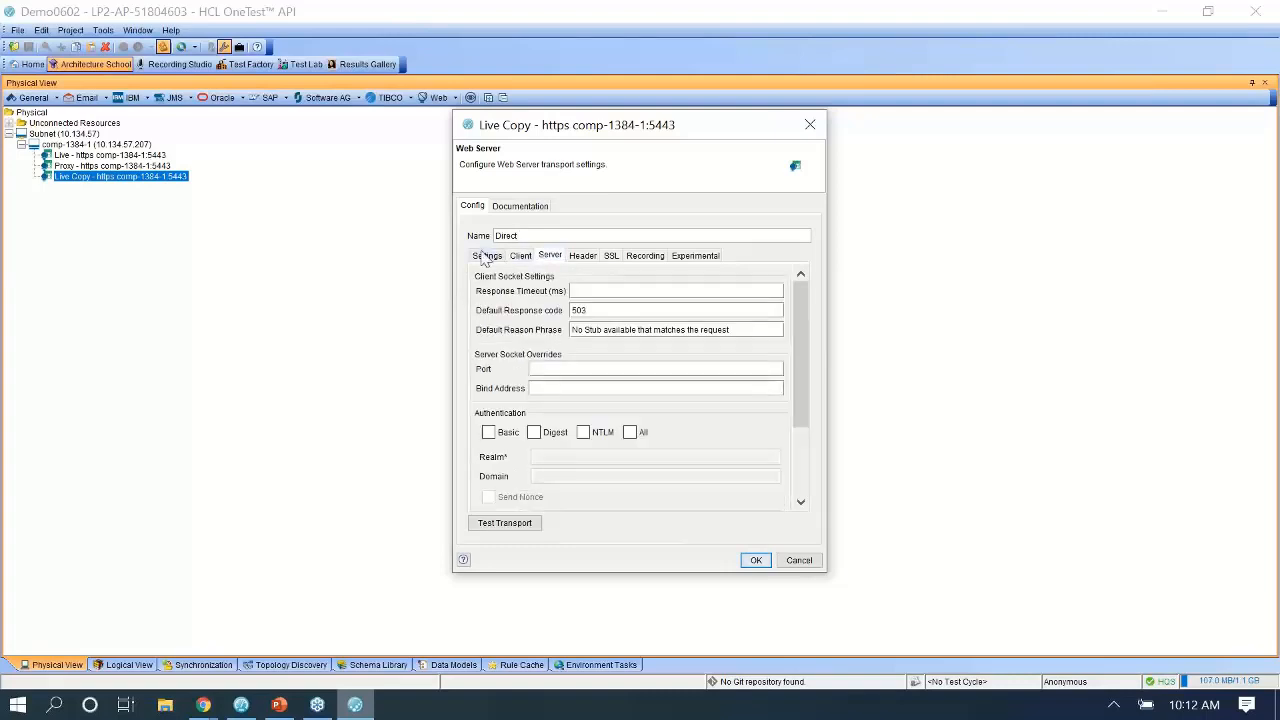
left_click(488, 258)
mouse_move(201, 704)
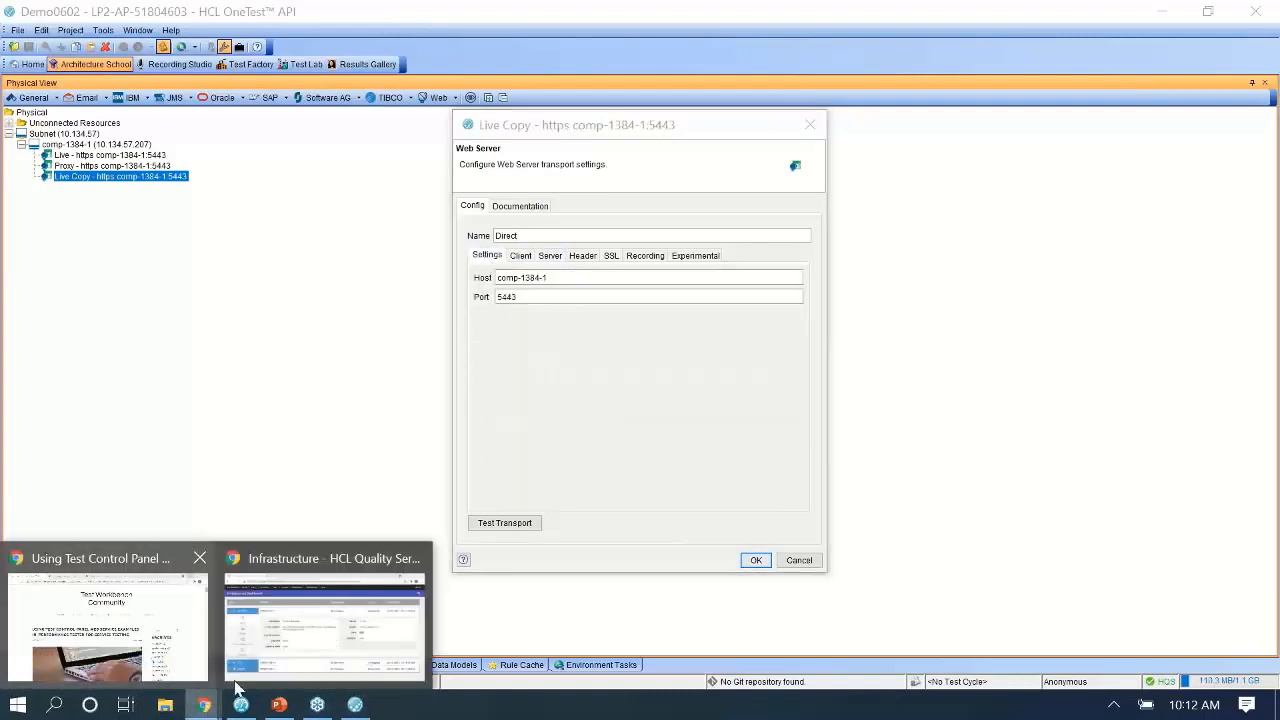
left_click(320, 610)
Confirm the echoService HTTP(S) route targets 10.134.57.207 port 55262 and select that port.
left_click(385, 90)
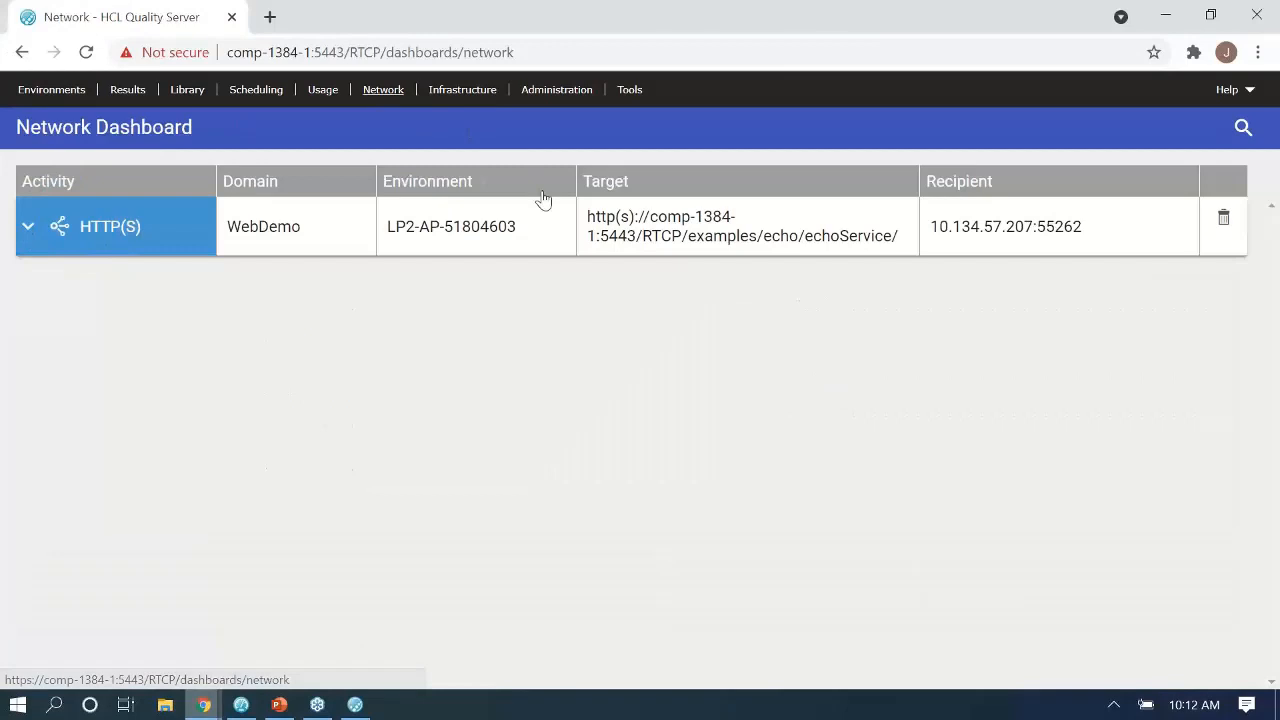
left_click(27, 227)
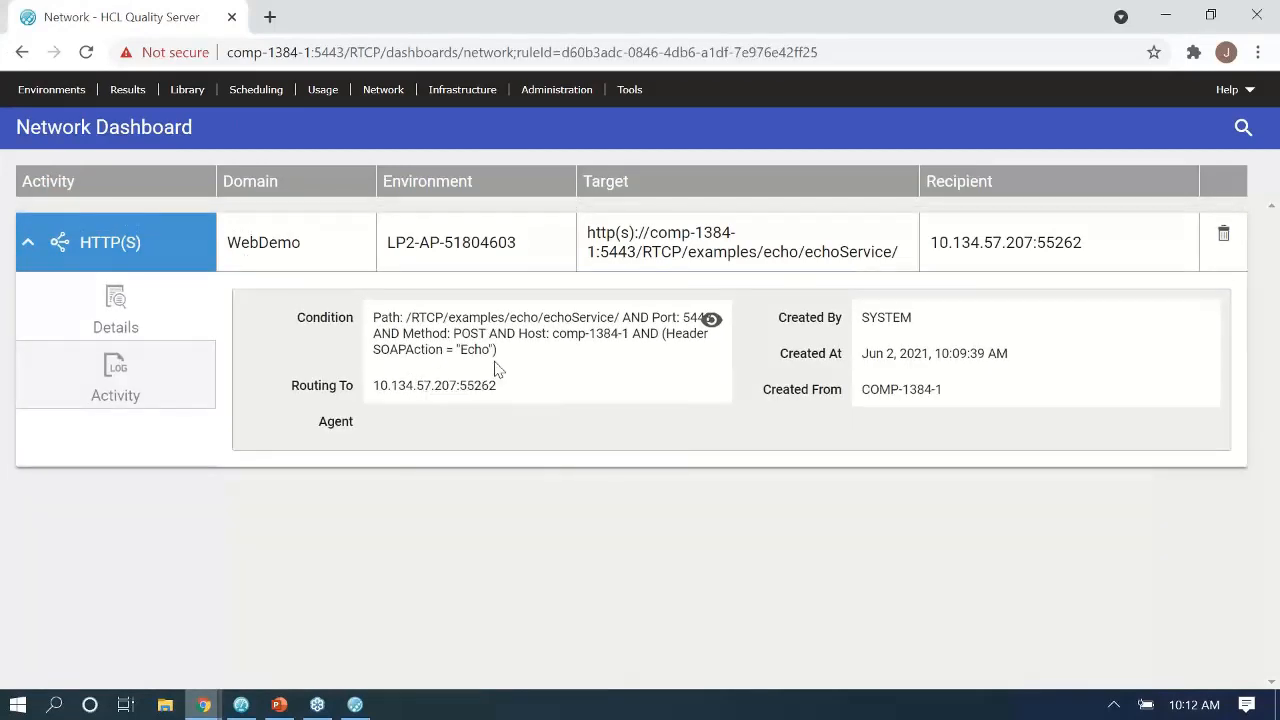
double_click(475, 391)
left_click_drag(374, 385, 458, 385)
double_click(483, 382)
key("ctrl+c")
left_click(355, 705)
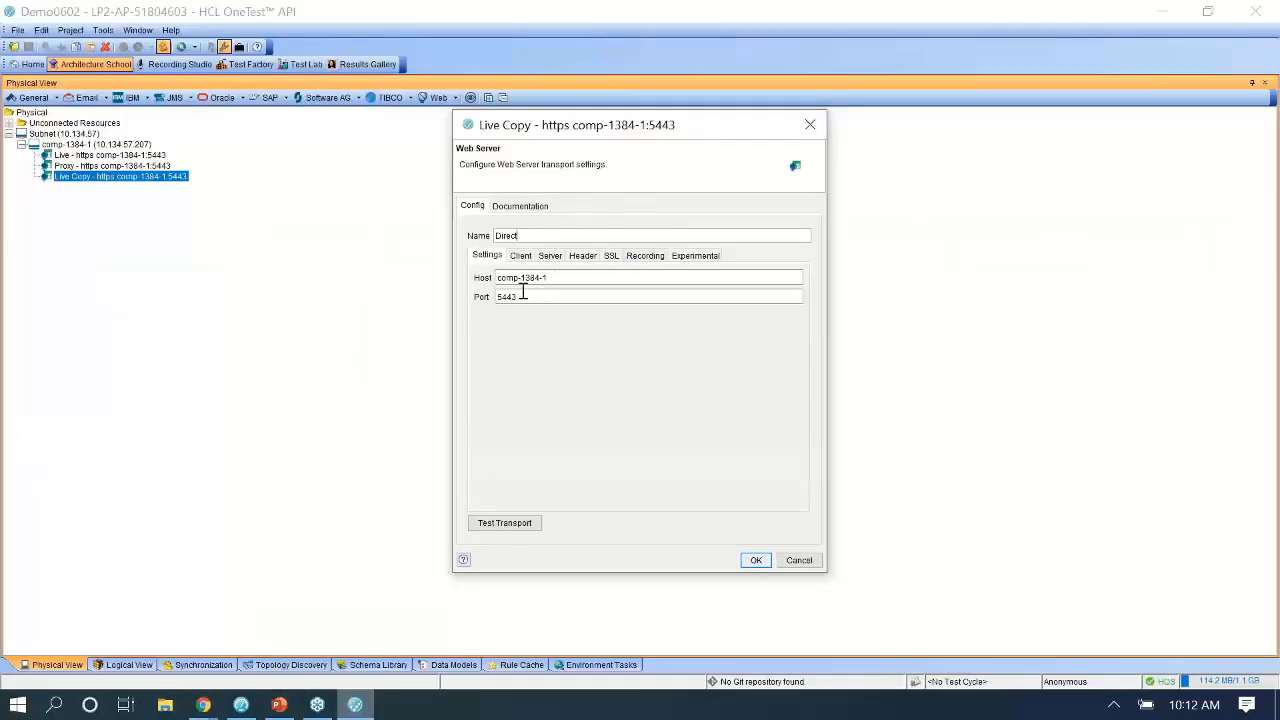
Change the Direct transport's port from 5443 to 55262 and save it.
left_click_drag(525, 296, 414, 289)
key("ctrl+v")
left_click(750, 562)
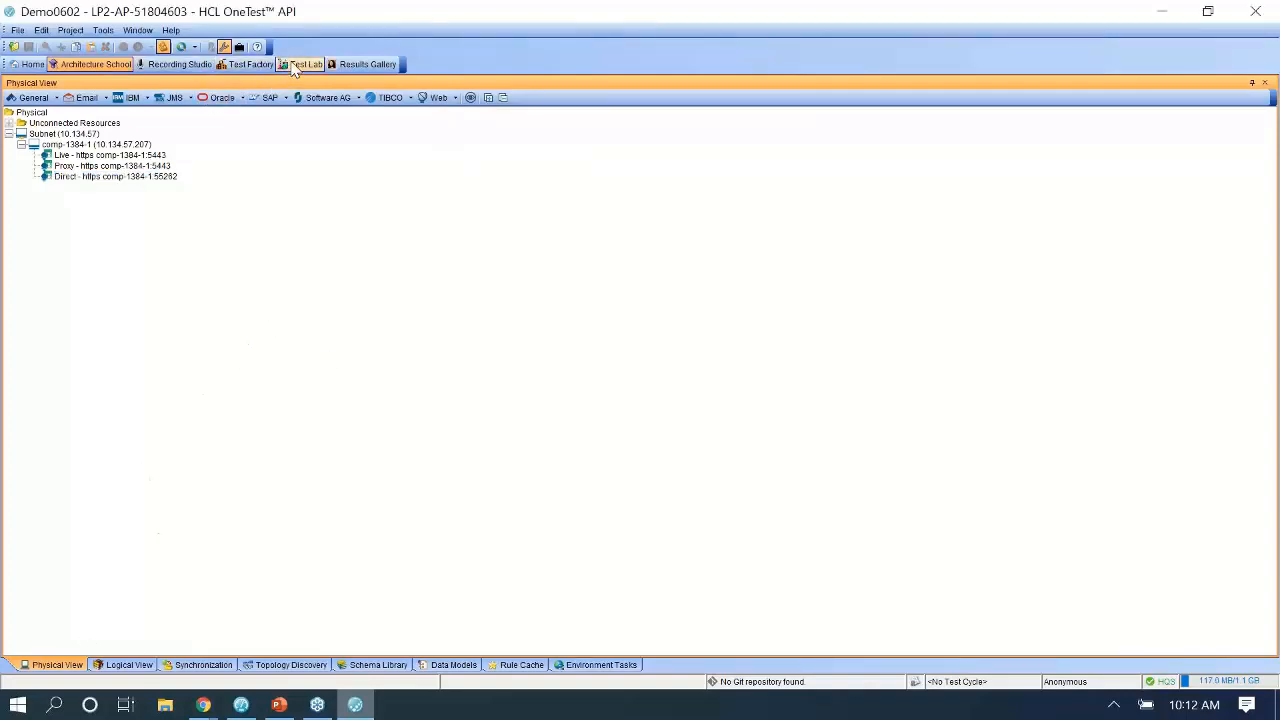
left_click(107, 156)
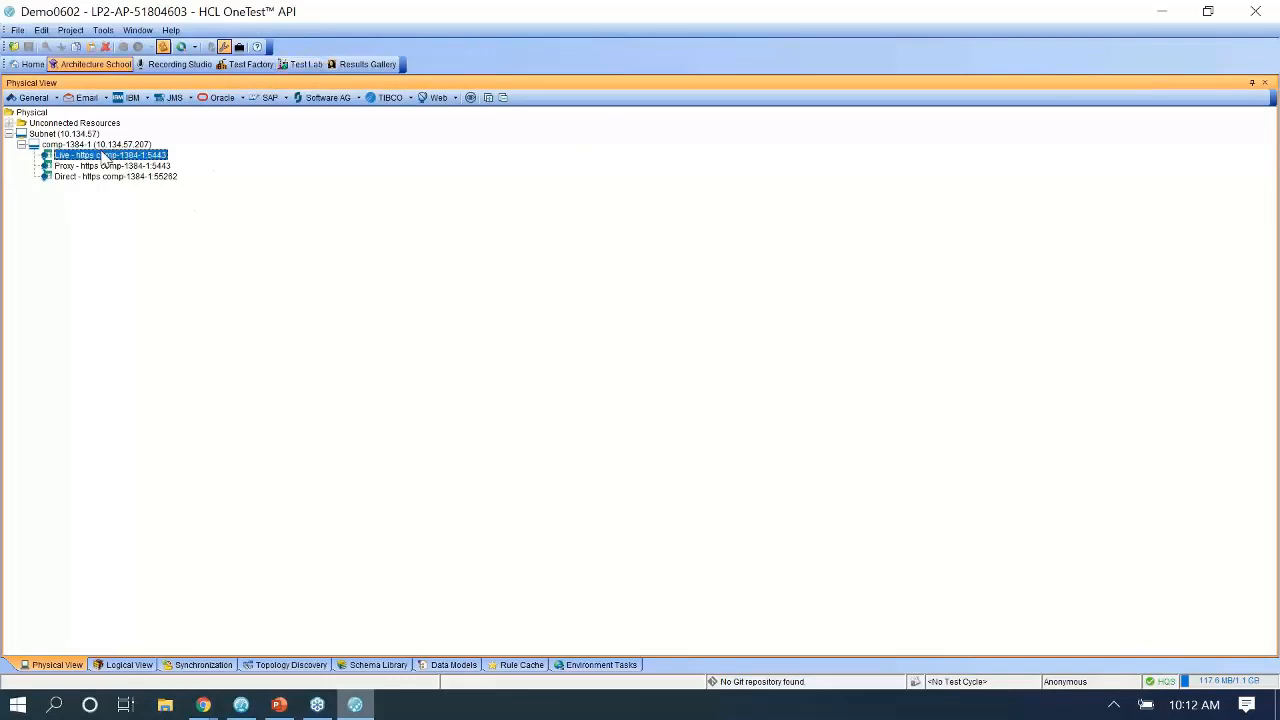
Bind EchoPortBindingSoap11 in the Logical View to a comp-1384-1 transport under LP2-AP-51804603.
left_click(116, 666)
left_click(109, 144)
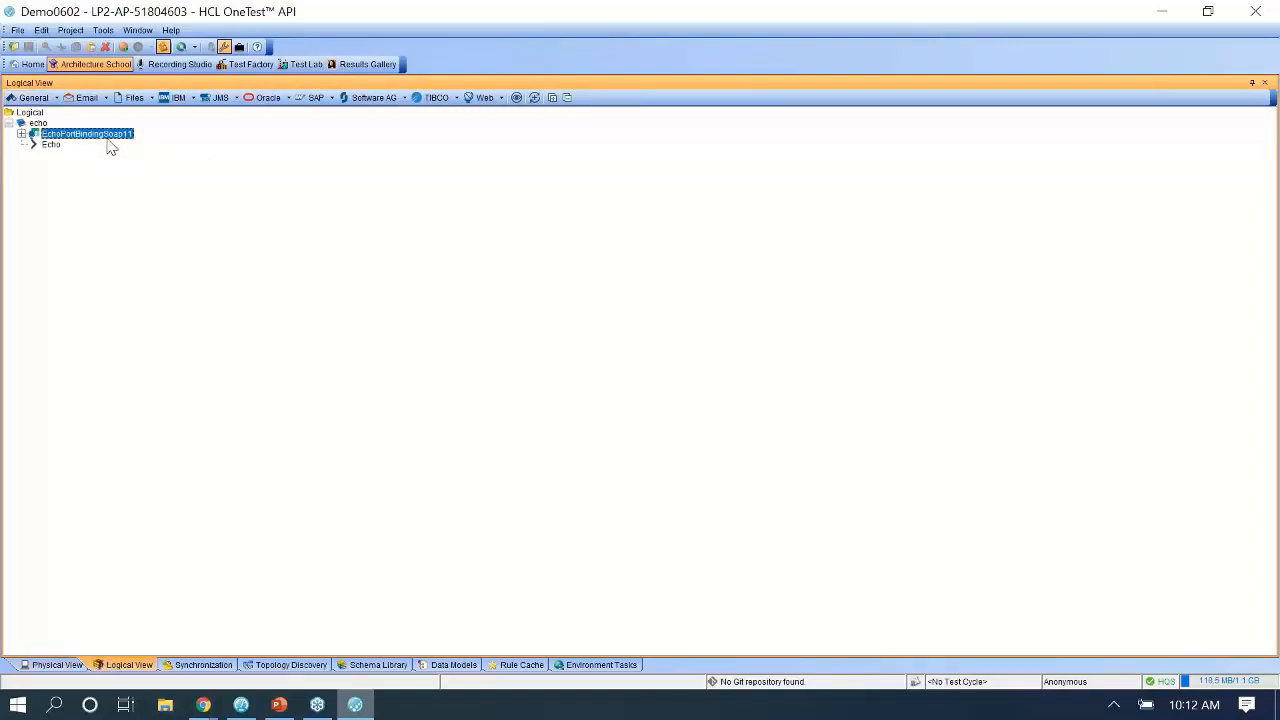
right_click(109, 142)
mouse_move(186, 226)
mouse_move(274, 232)
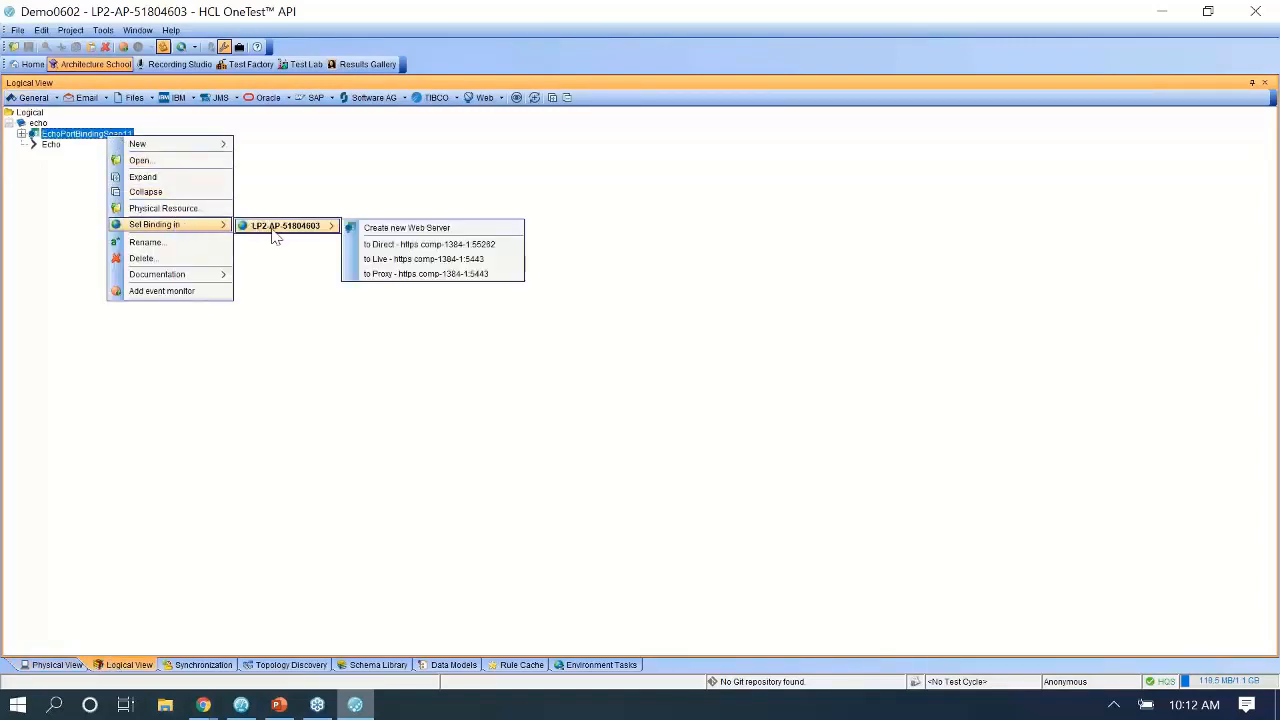
left_click(395, 274)
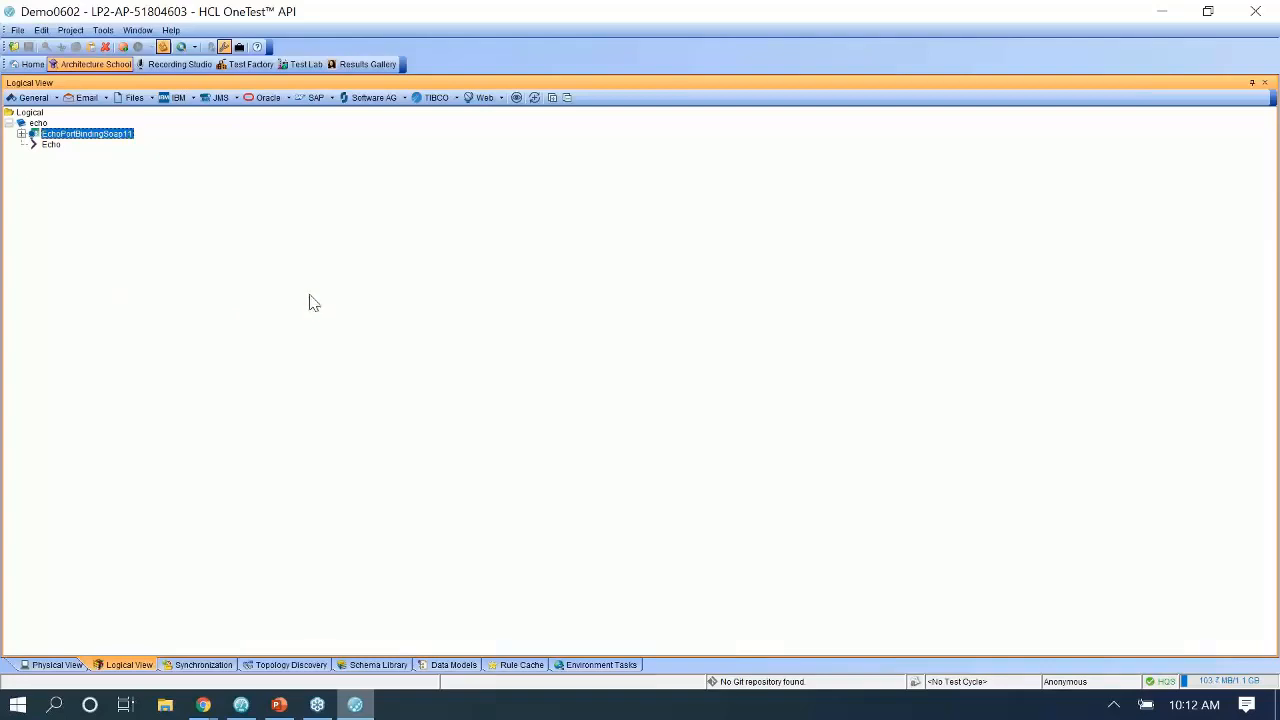
Run EchoTest a second time from Test Lab's Test Execution view.
left_click(308, 65)
right_click(96, 180)
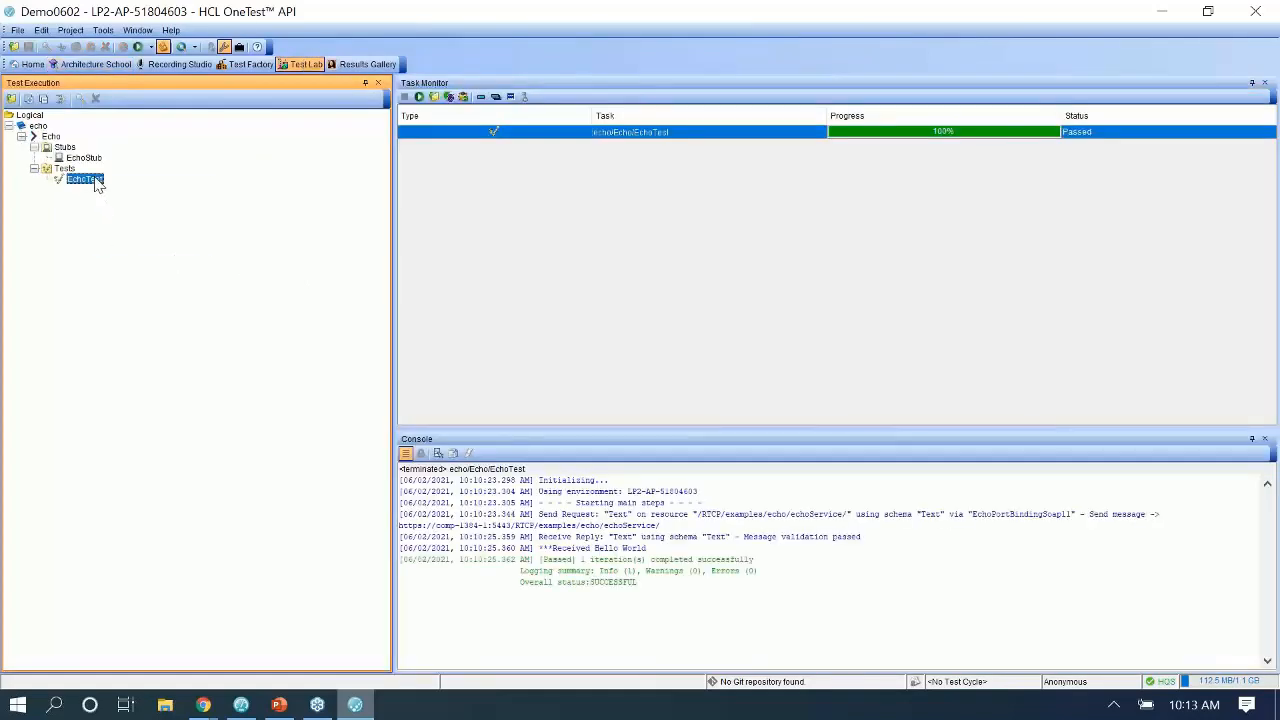
left_click(163, 203)
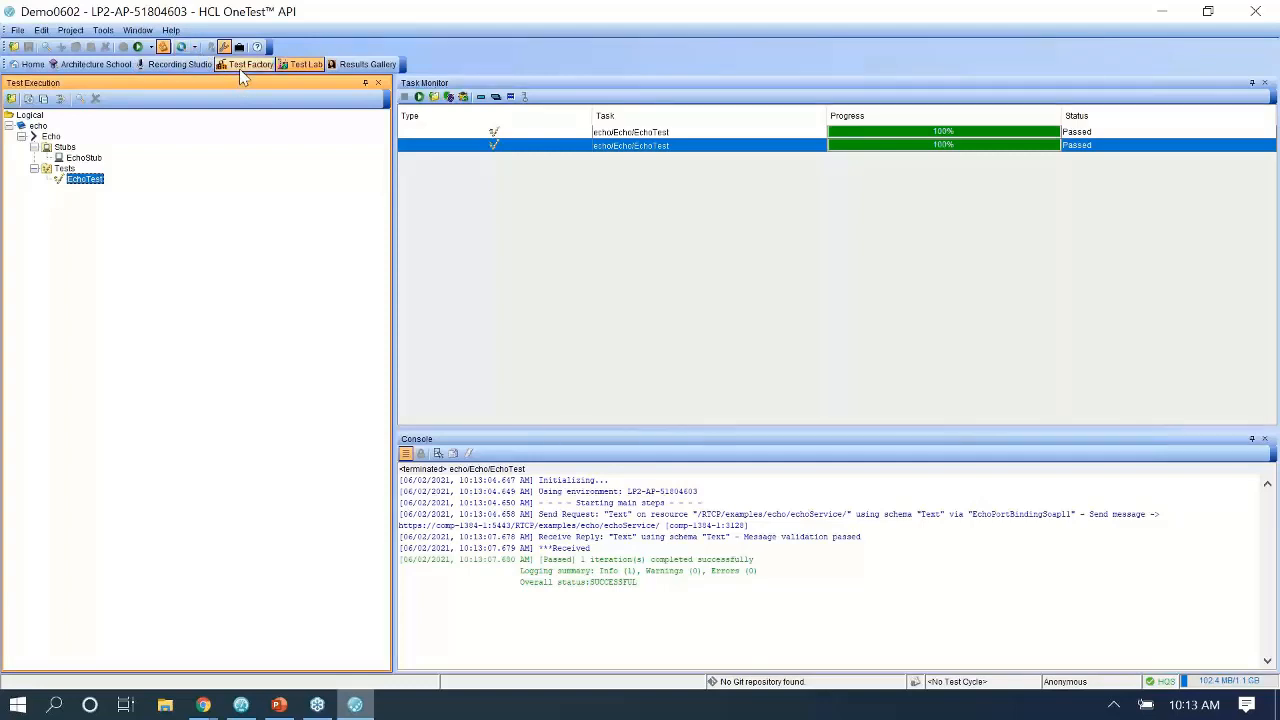
left_click(97, 160)
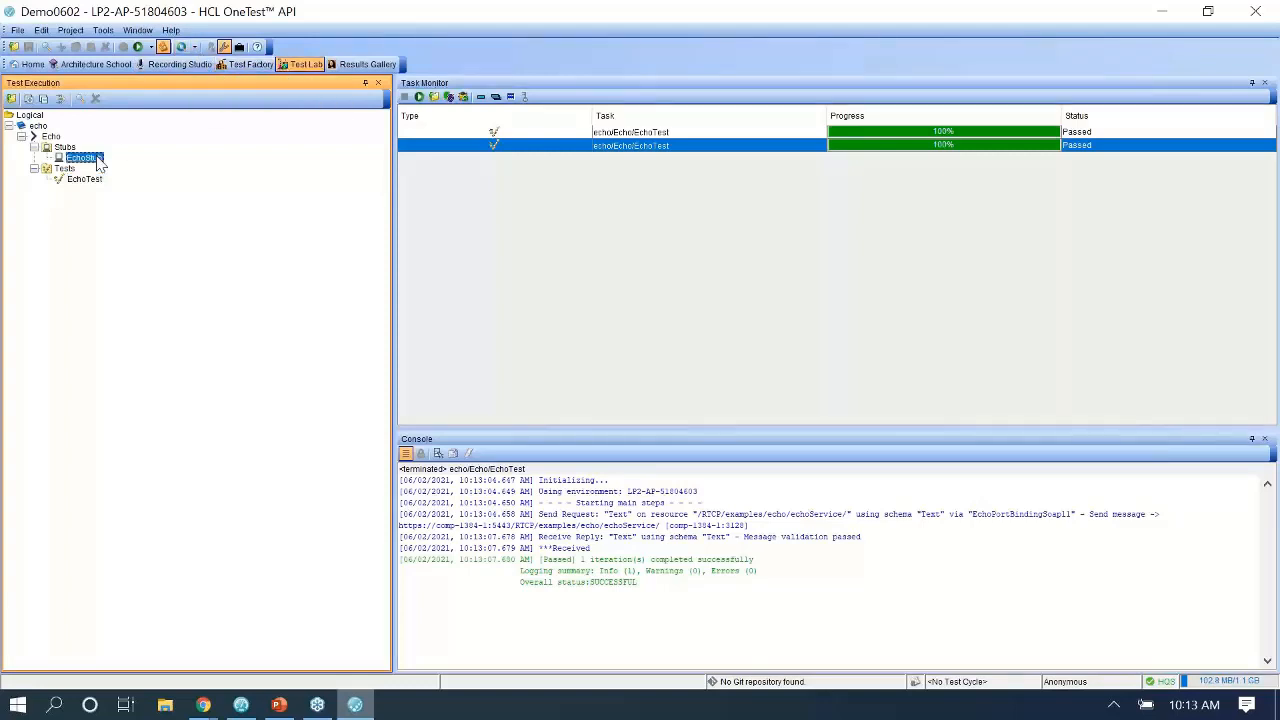
double_click(97, 160)
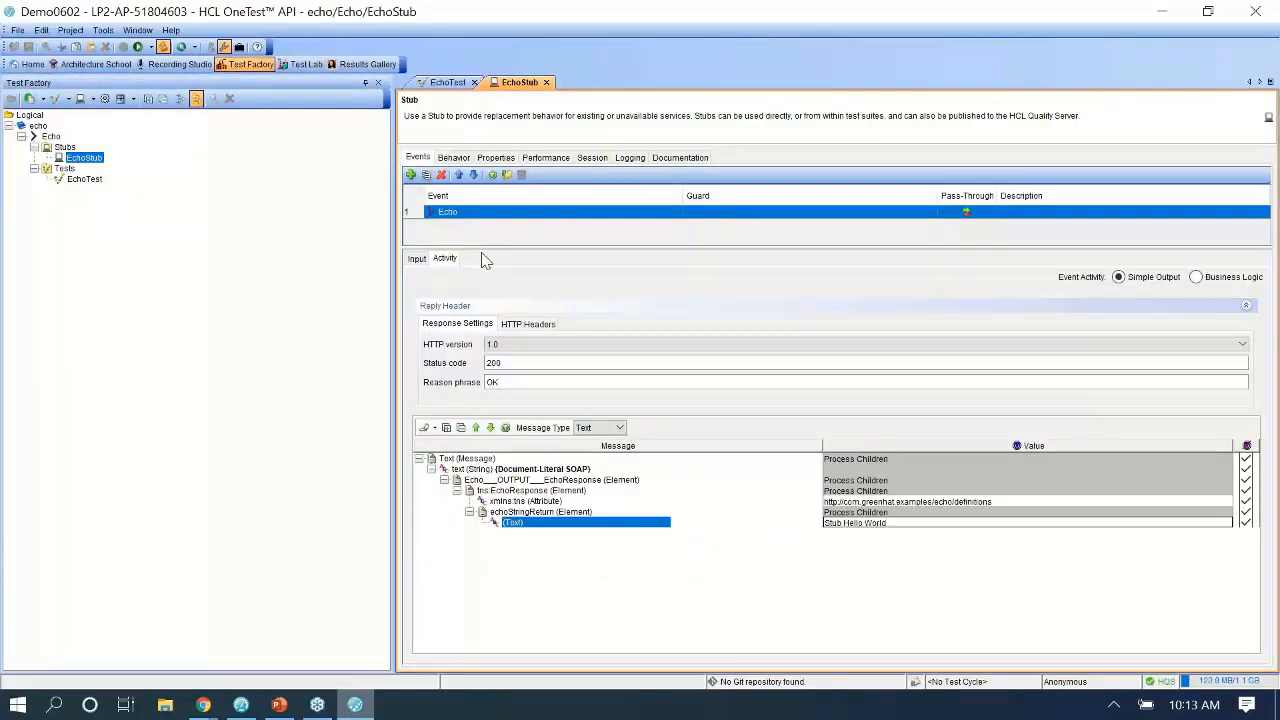
left_click(282, 380)
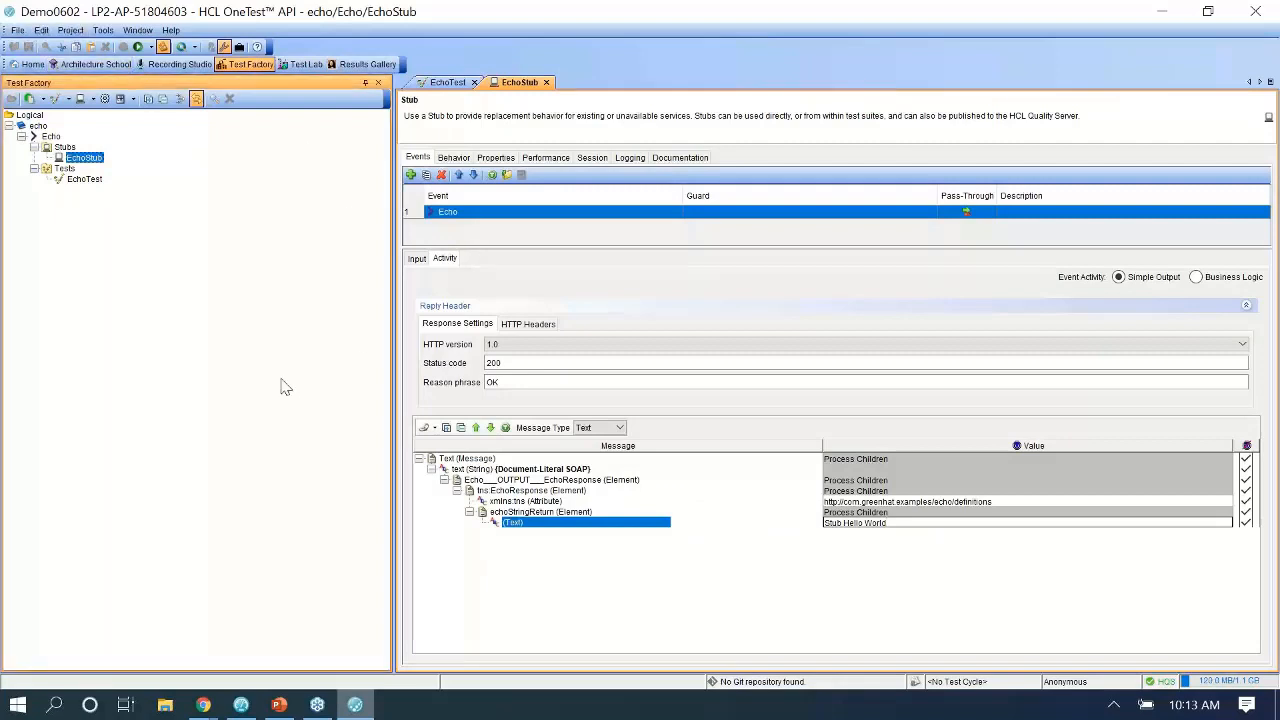
left_click(300, 64)
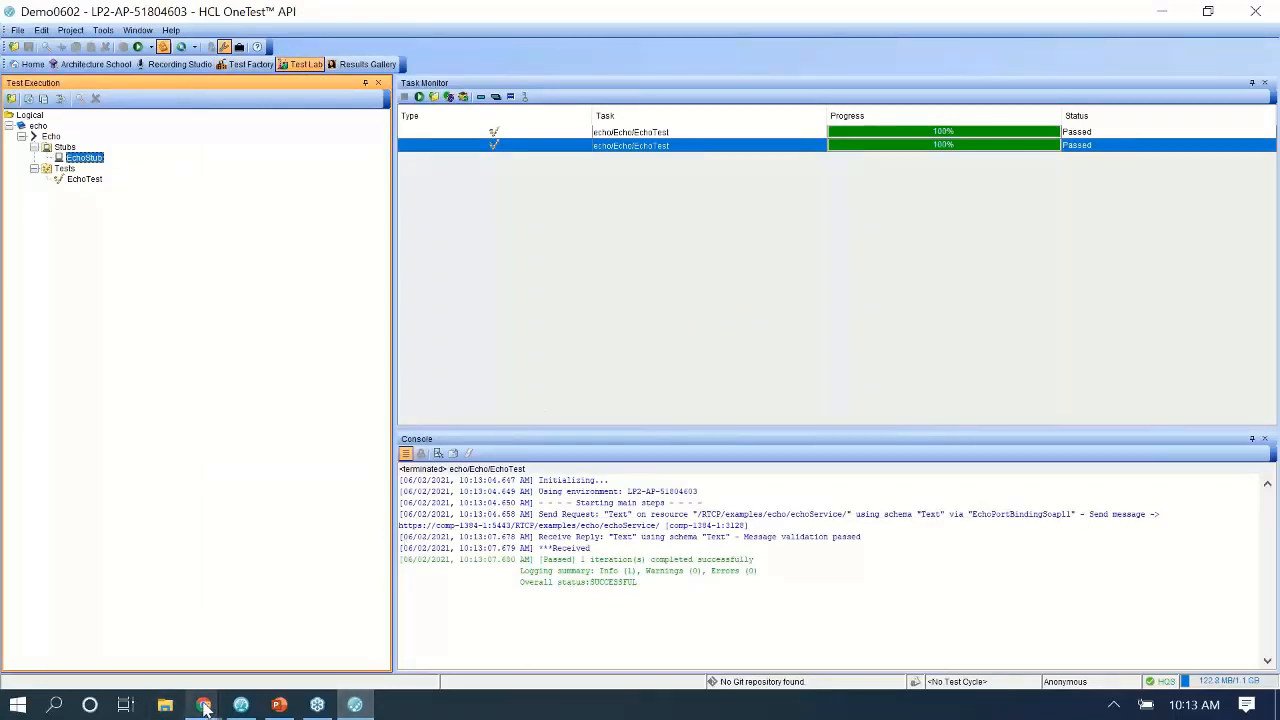
Open Quality Server's WebDemo environment to see EchoStub's hit count of 1.
mouse_move(204, 706)
left_click(309, 637)
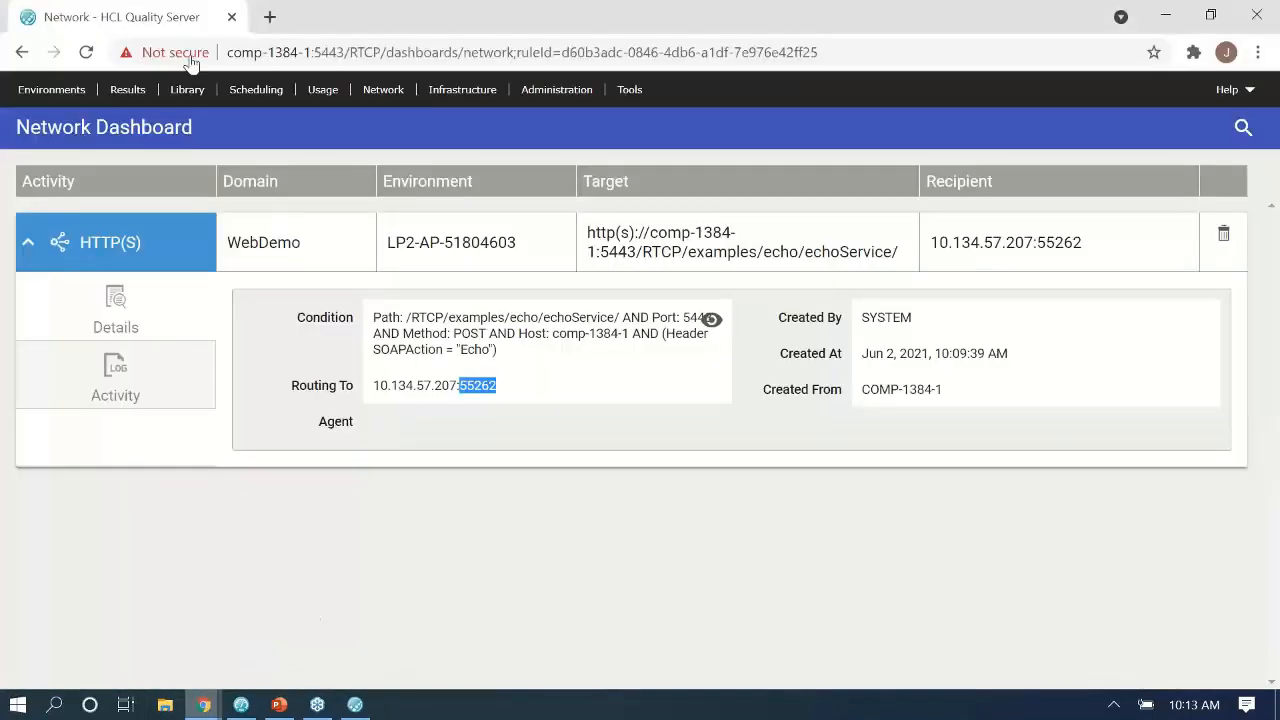
left_click(59, 89)
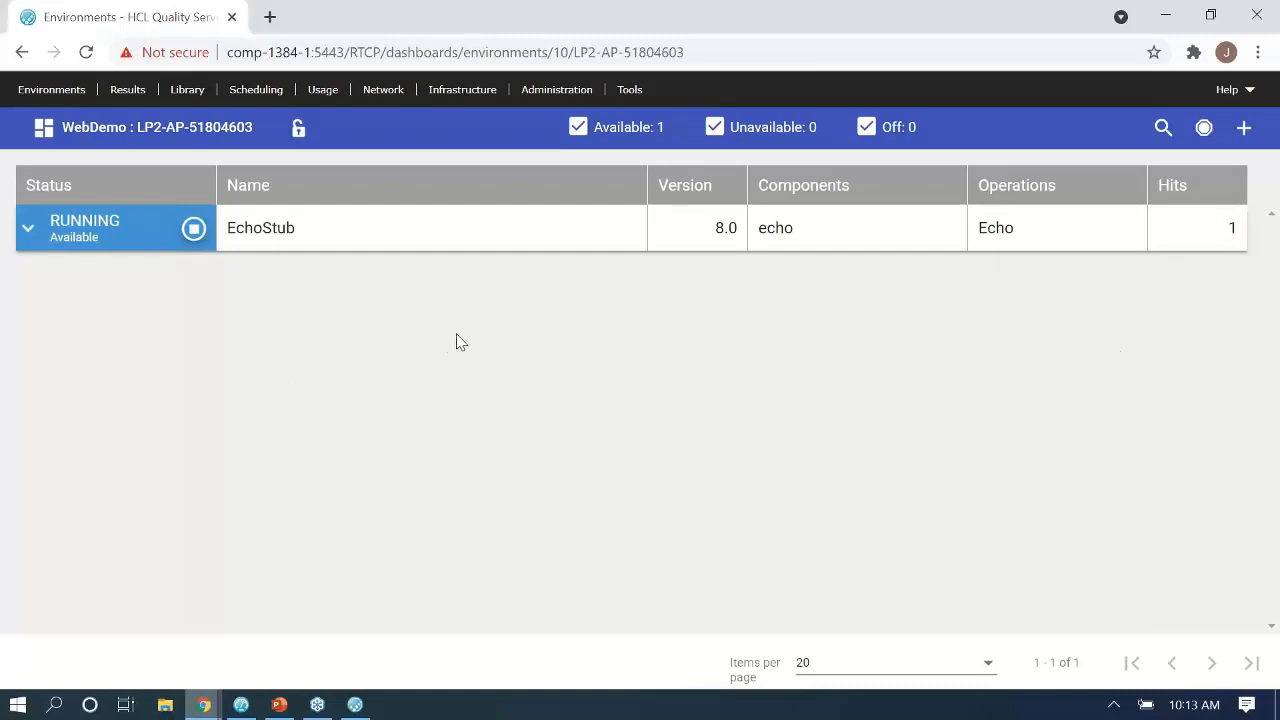
Return to the OneTest API window.
mouse_move(355, 703)
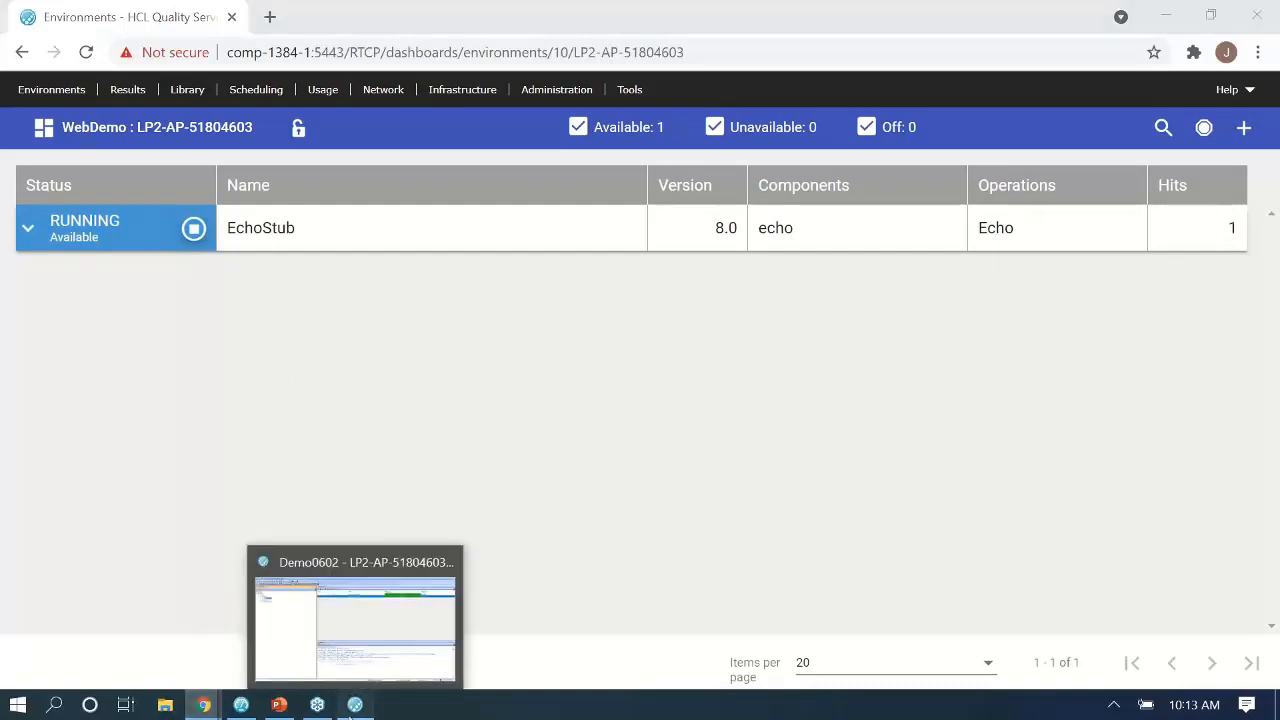
left_click(359, 650)
key("alt+Tab")
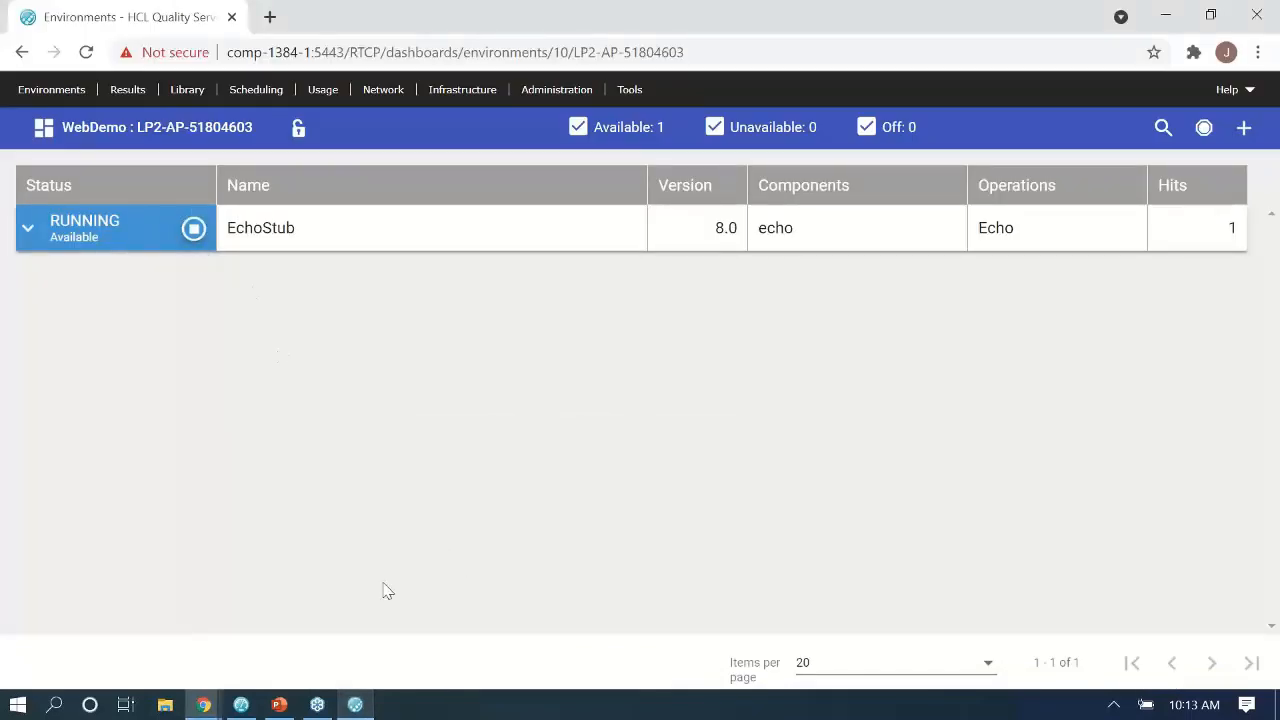
left_click(355, 705)
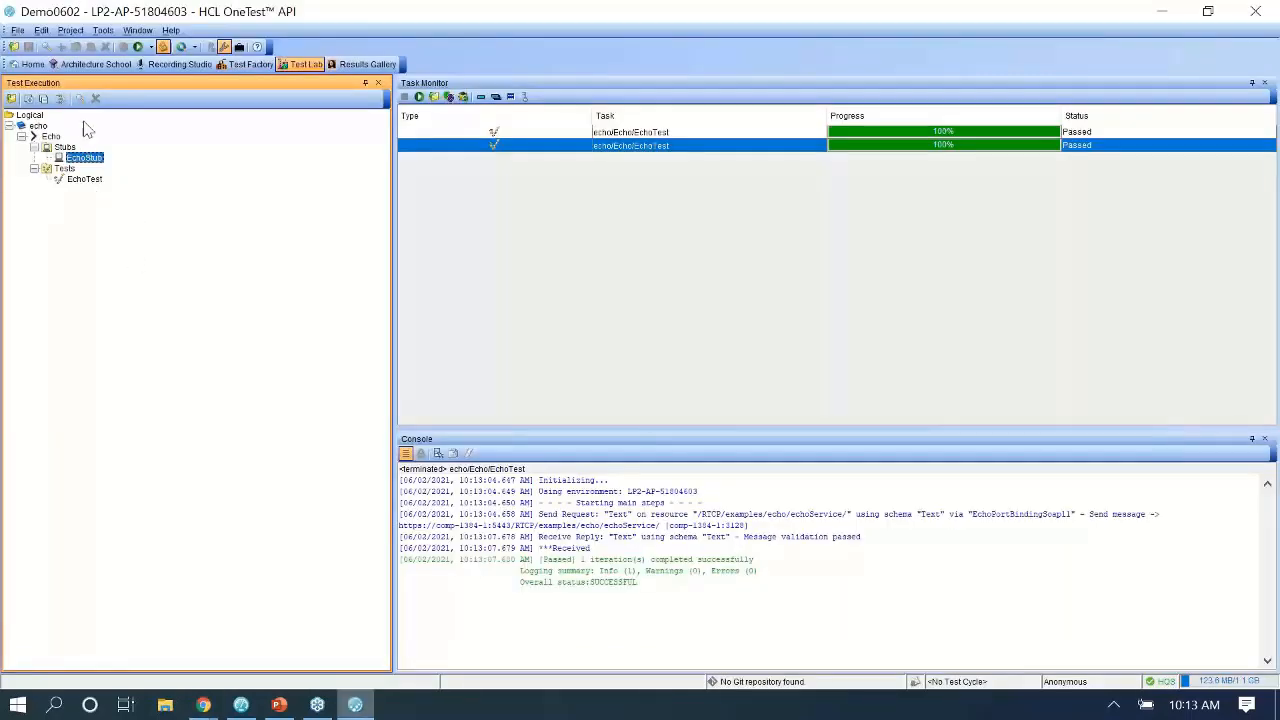
Inspect the Direct transport on port 55262 in Architecture School's physical view.
left_click(95, 64)
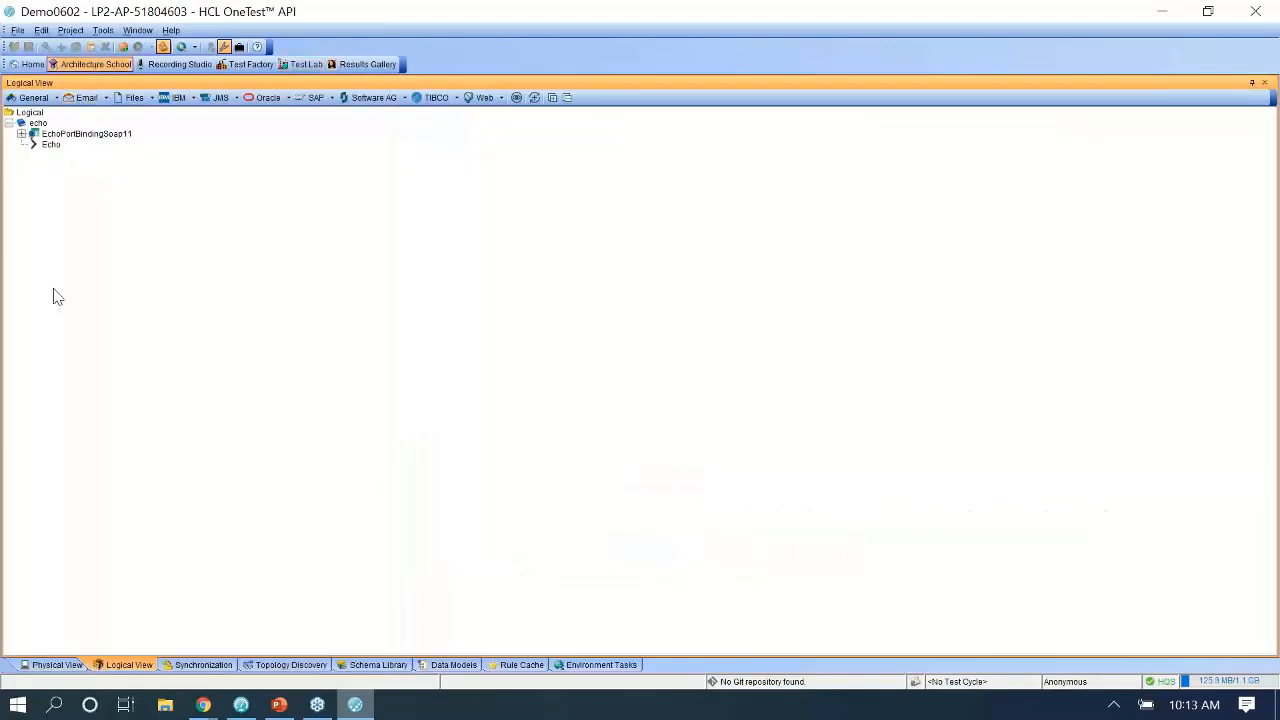
left_click(60, 664)
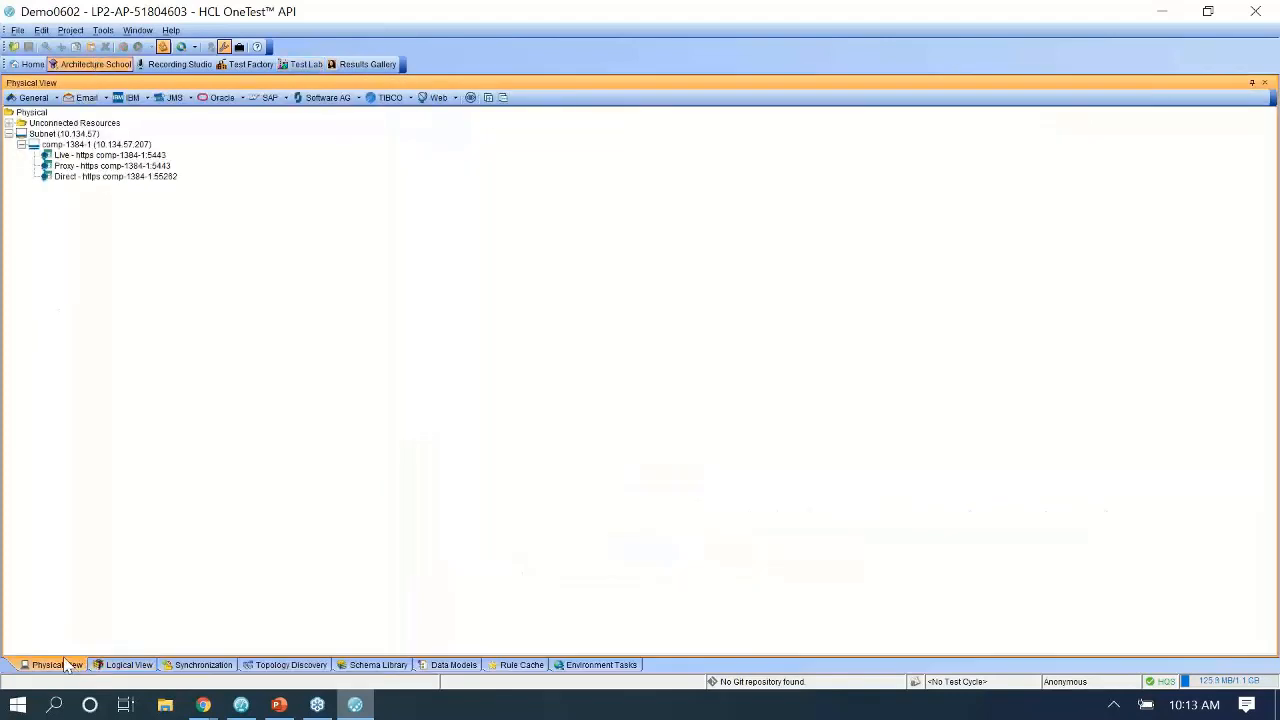
left_click(100, 178)
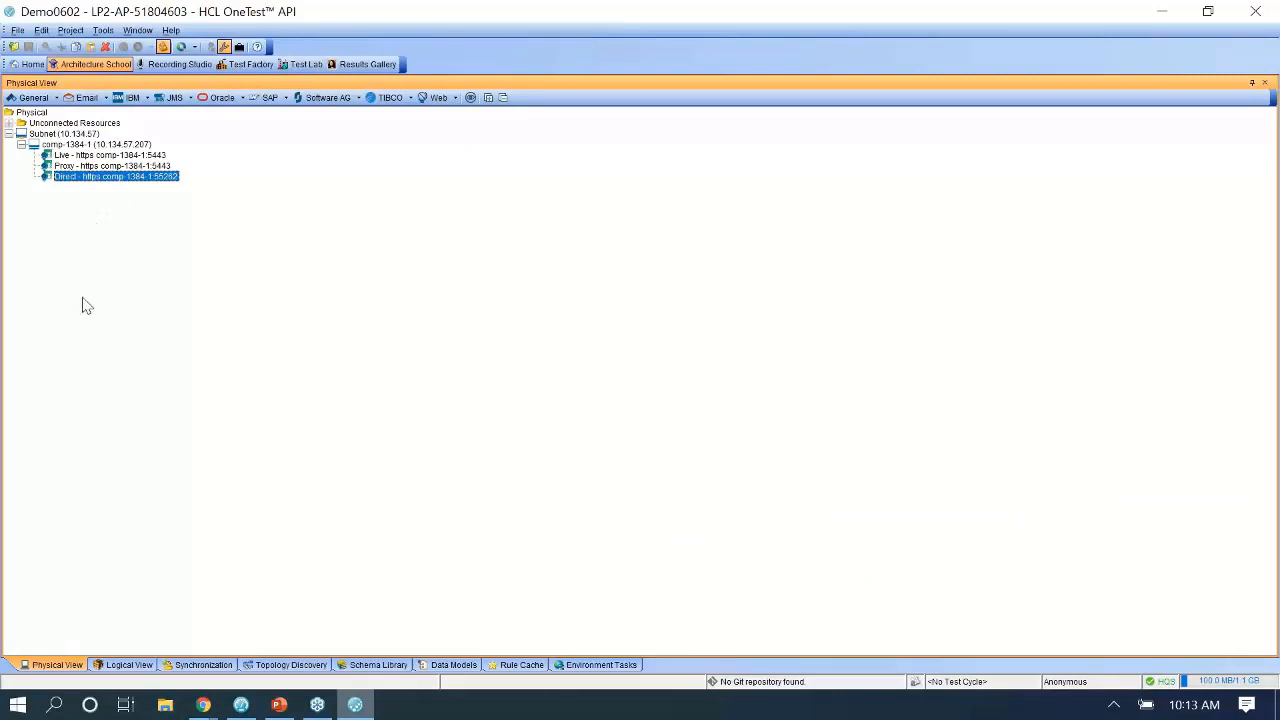
left_click(125, 664)
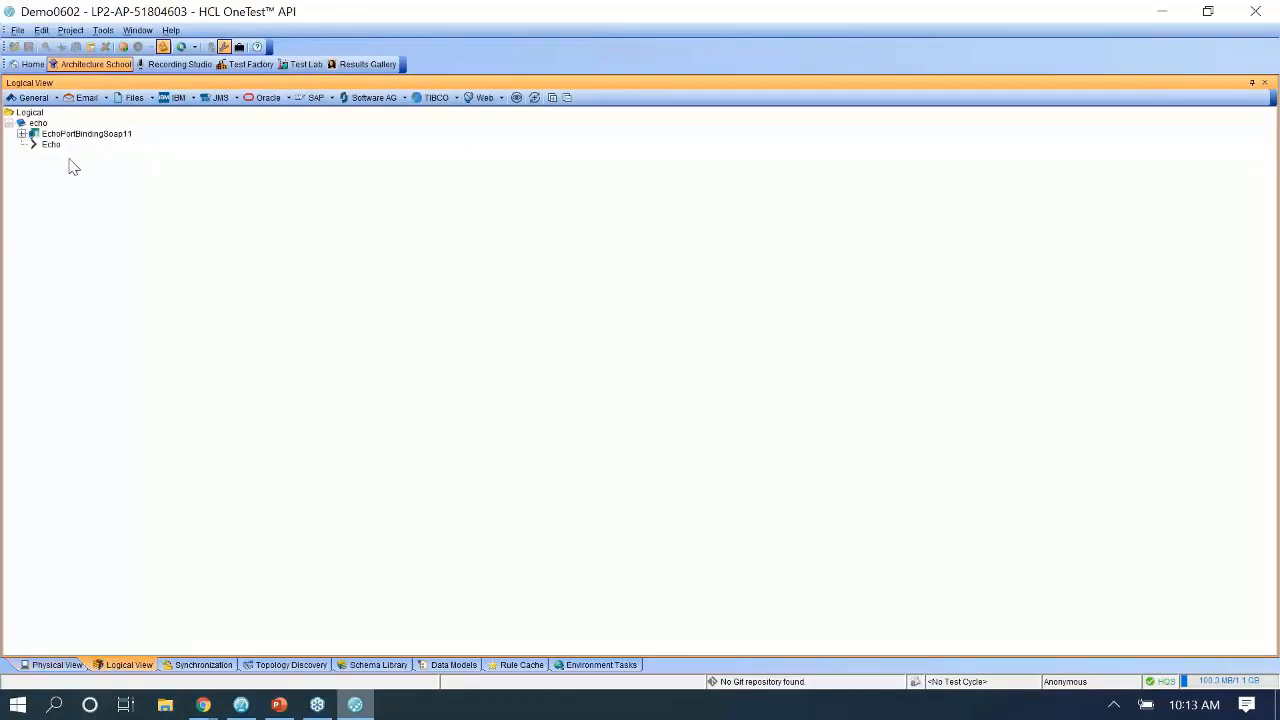
Bind EchoPortBindingSoap11 to Direct in LP2-AP-51804603, then go back to Test Lab.
right_click(85, 135)
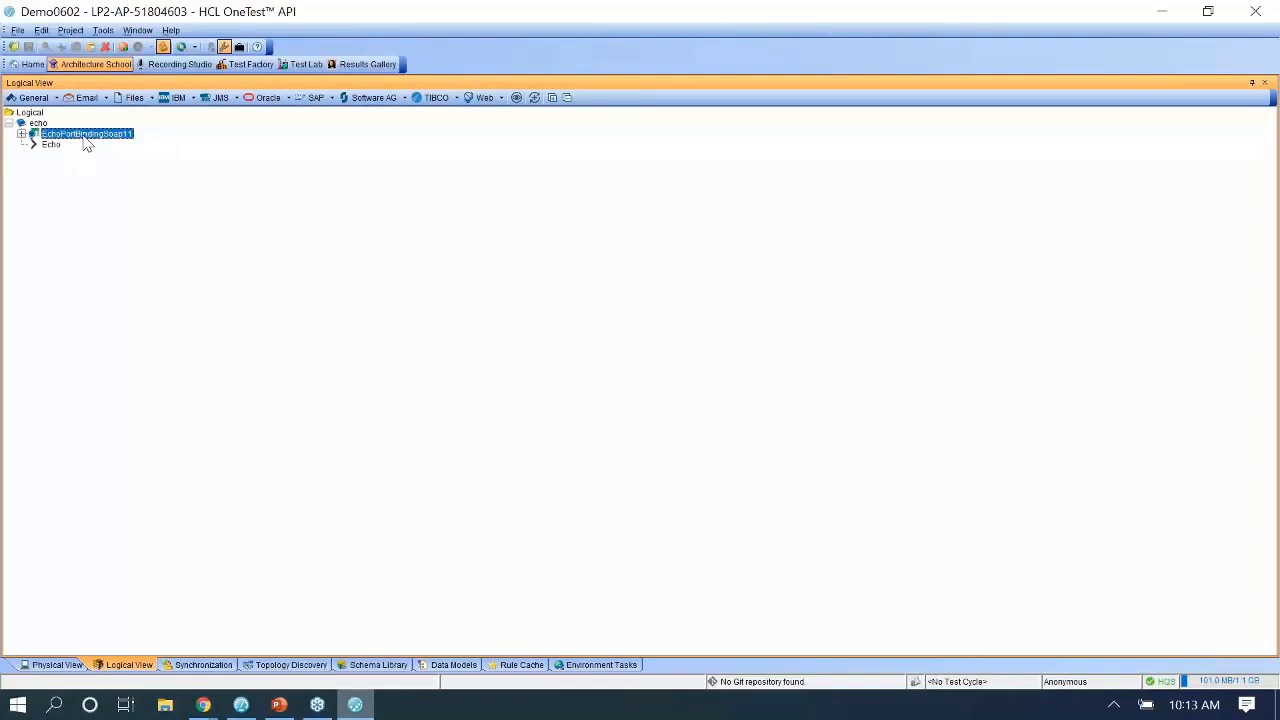
mouse_move(137, 228)
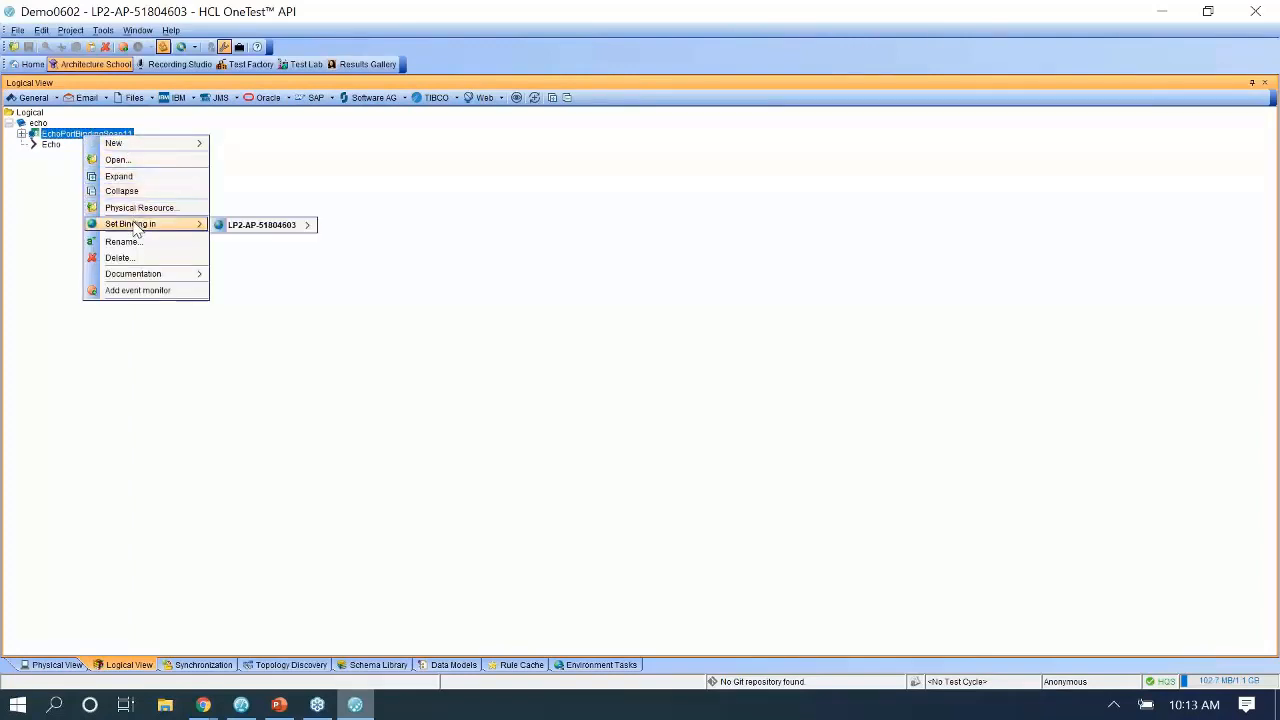
mouse_move(240, 227)
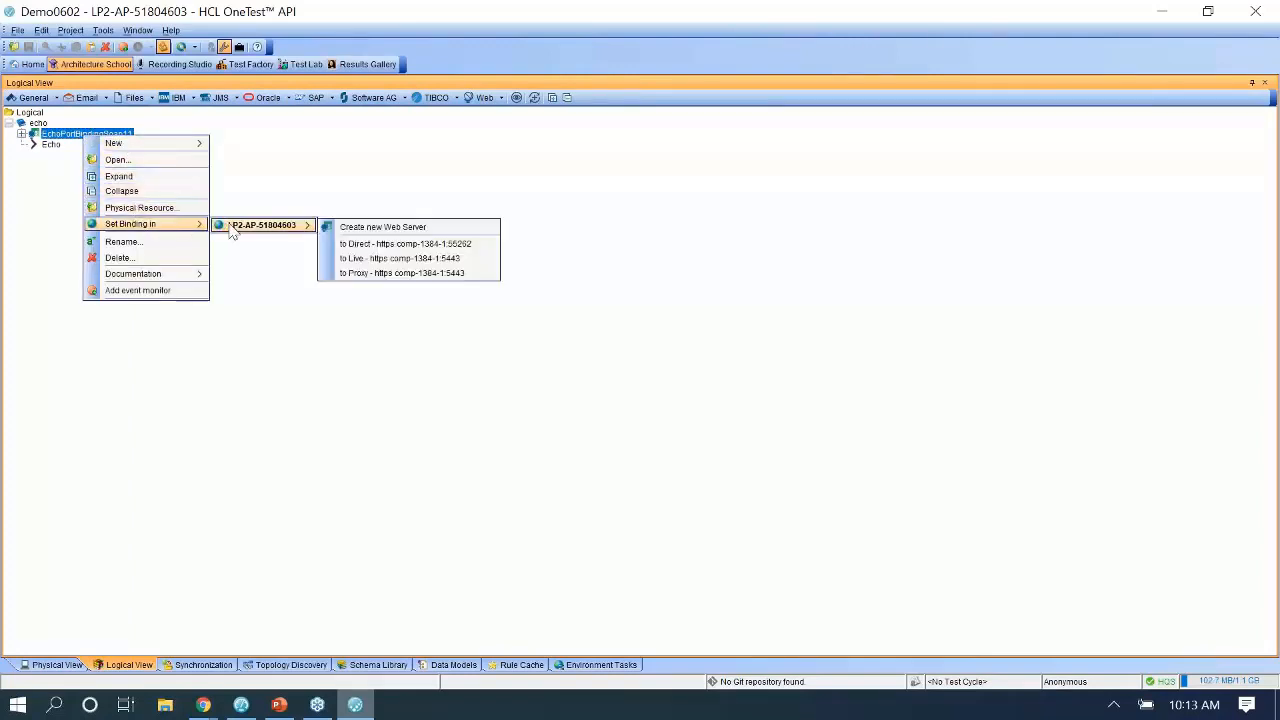
left_click(360, 247)
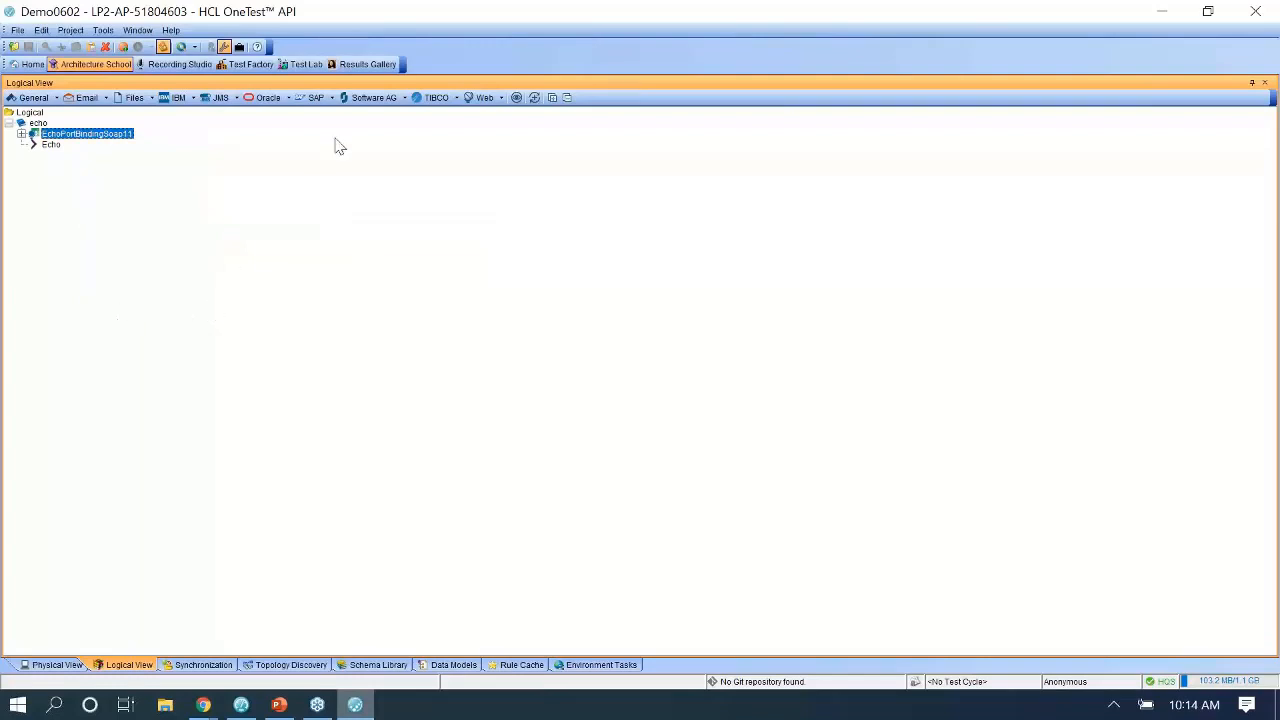
left_click(304, 65)
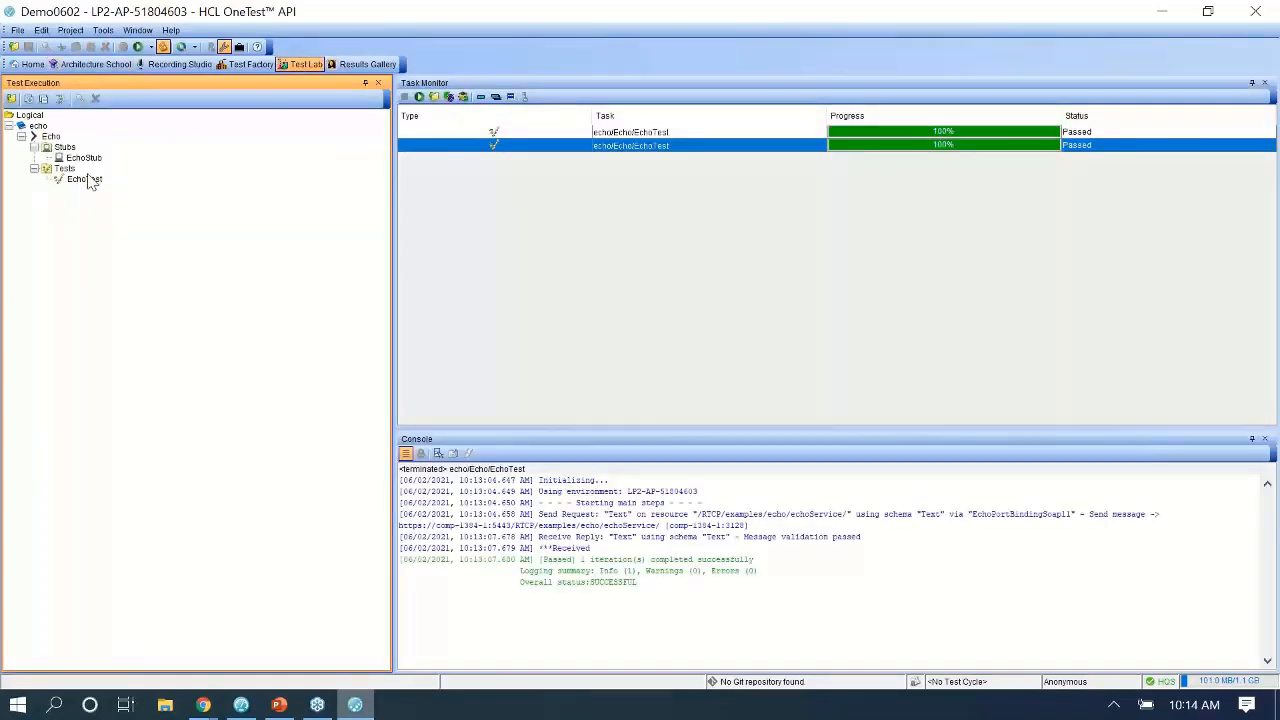
Run EchoTest through the Direct binding, then bring up Quality Server's WebDemo environments page.
right_click(89, 180)
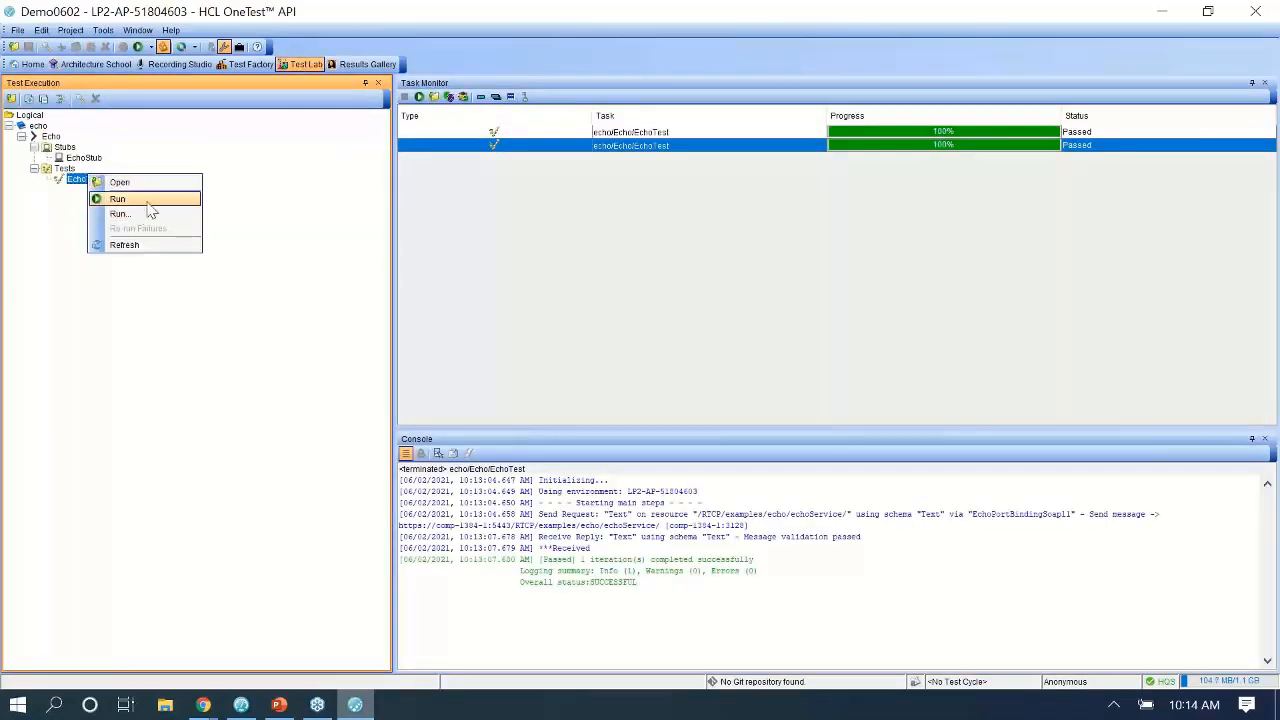
left_click(148, 203)
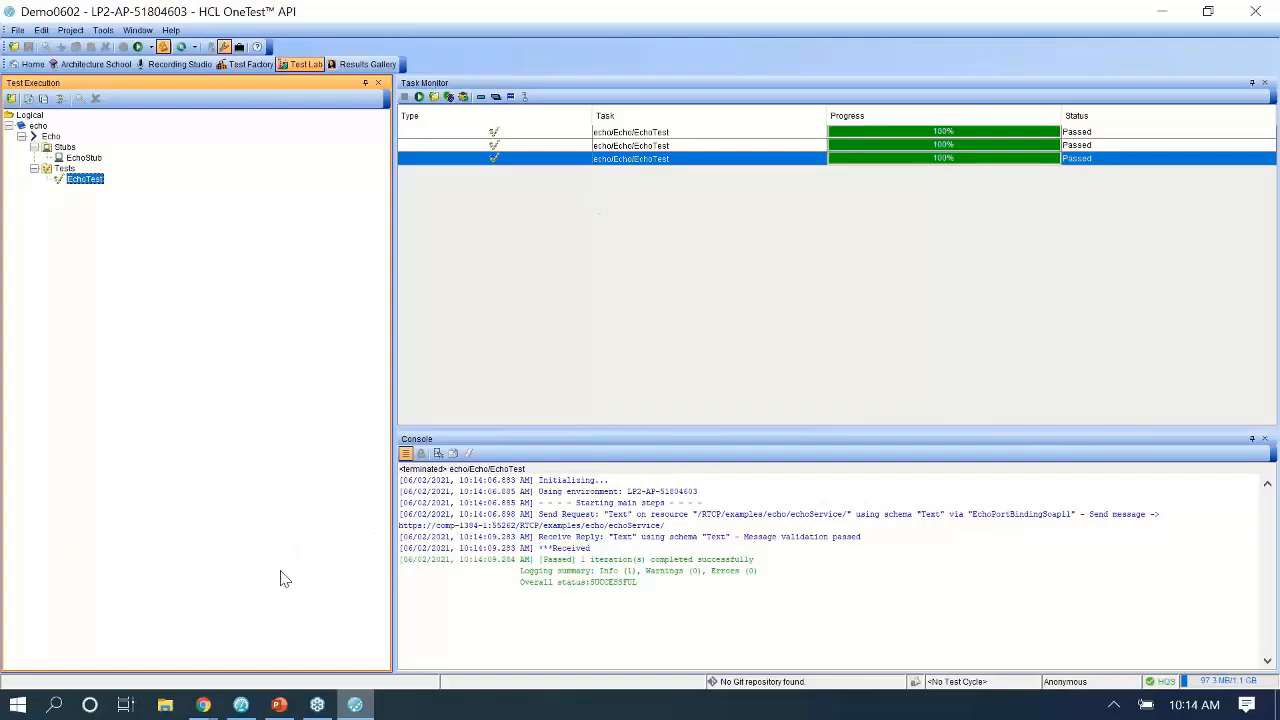
mouse_move(205, 703)
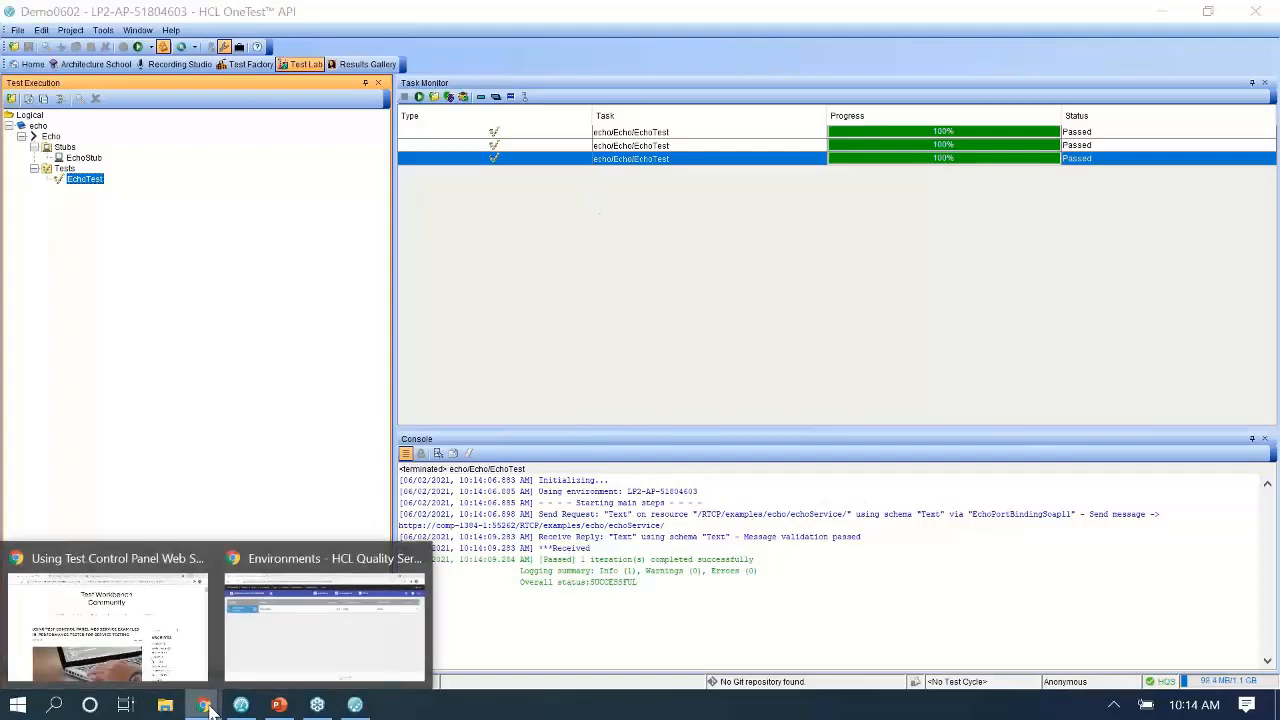
left_click(277, 634)
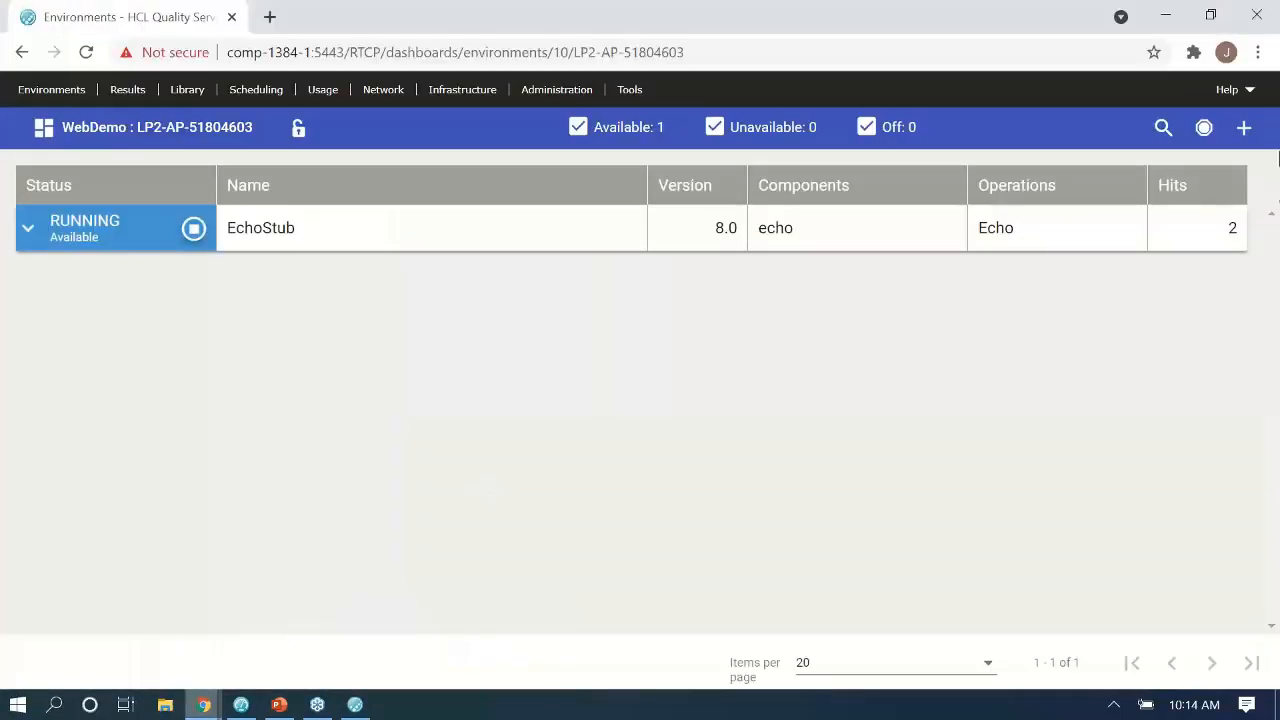
Confirm EchoStub shows 2 hits, then return to PowerPoint slide 3, 'HCL OneTest API: Create a Stub'.
double_click(1233, 227)
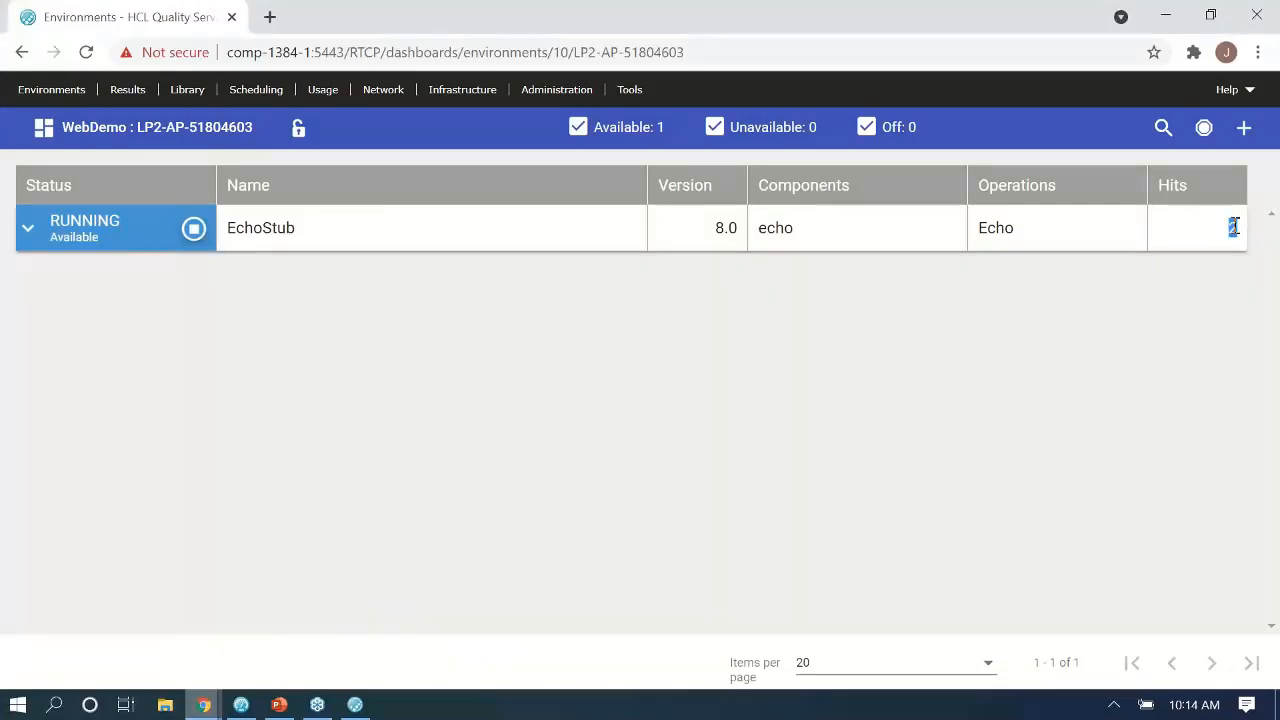
left_click(1073, 366)
left_click(278, 692)
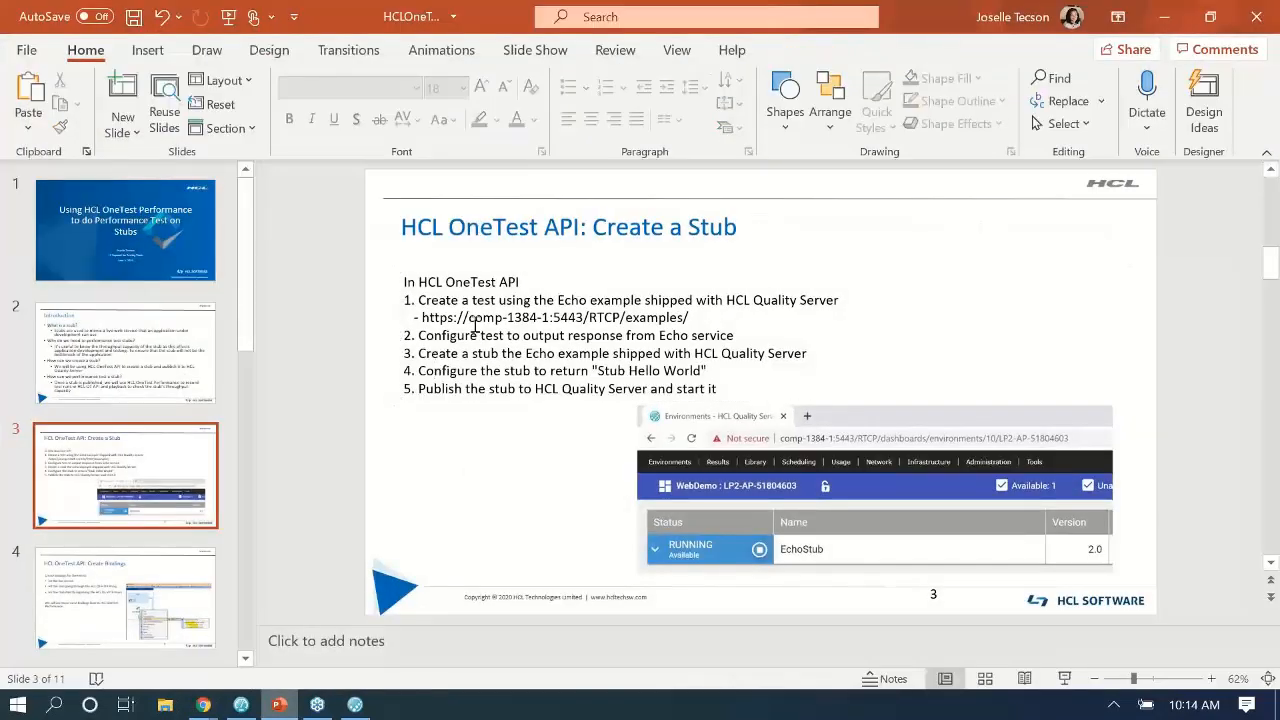
left_click(474, 326)
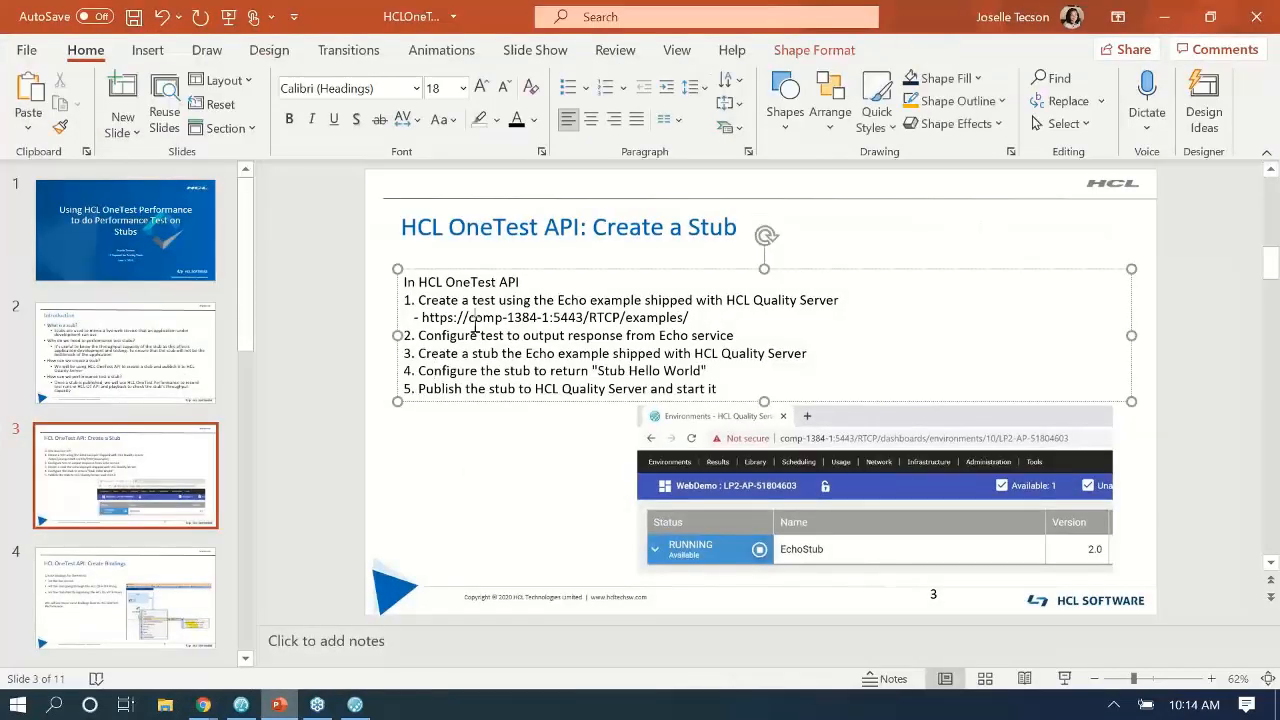
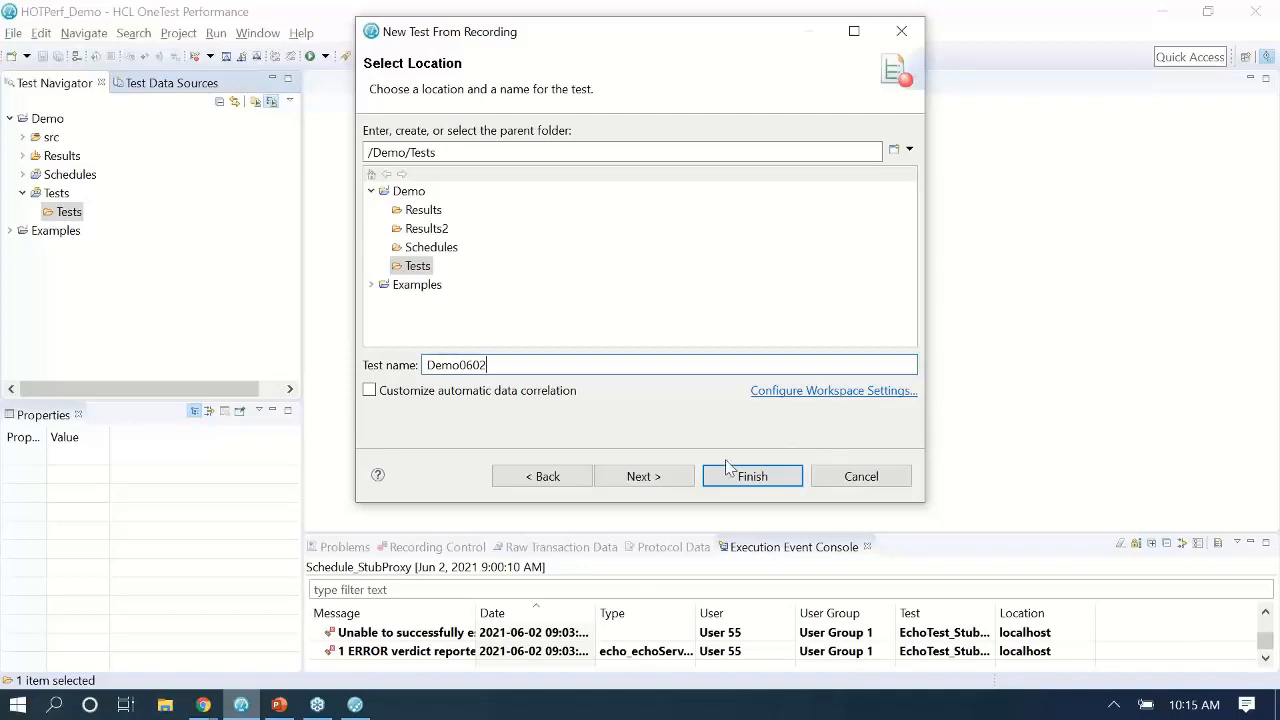
Record an unmanaged application as Demo0602 through the HTTP proxy recorder on port 1080.
left_click(641, 477)
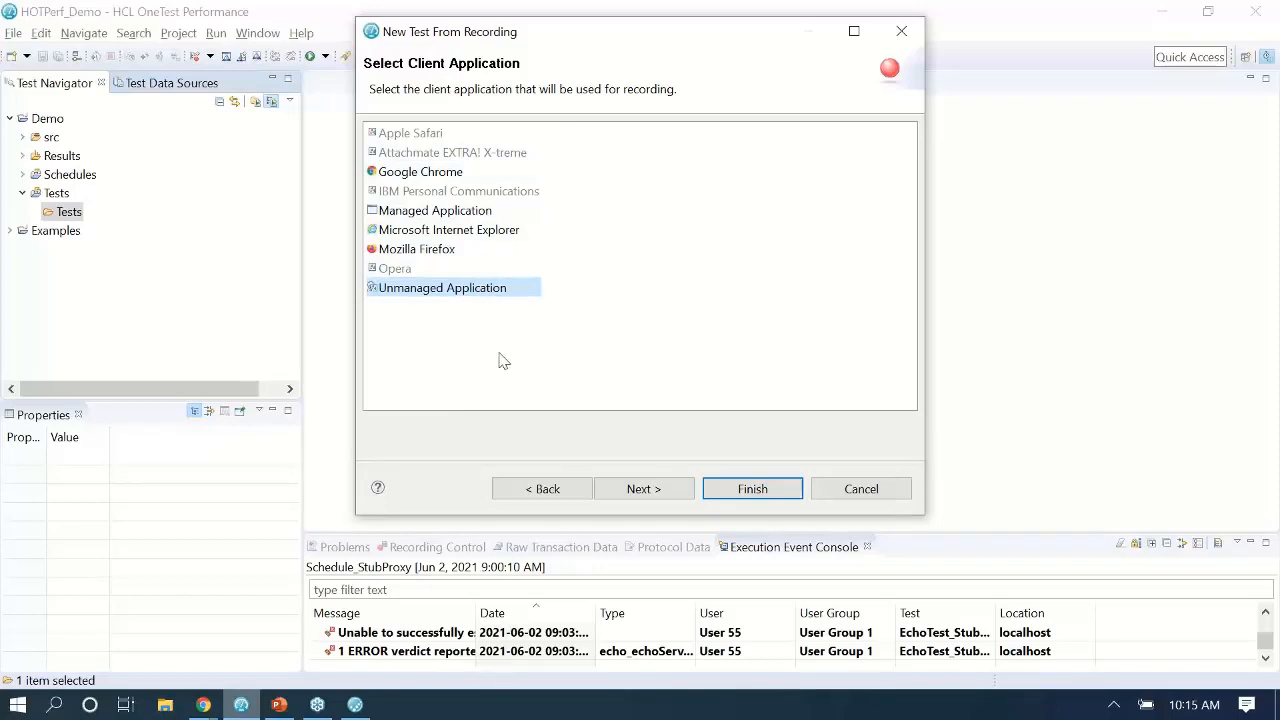
left_click(644, 488)
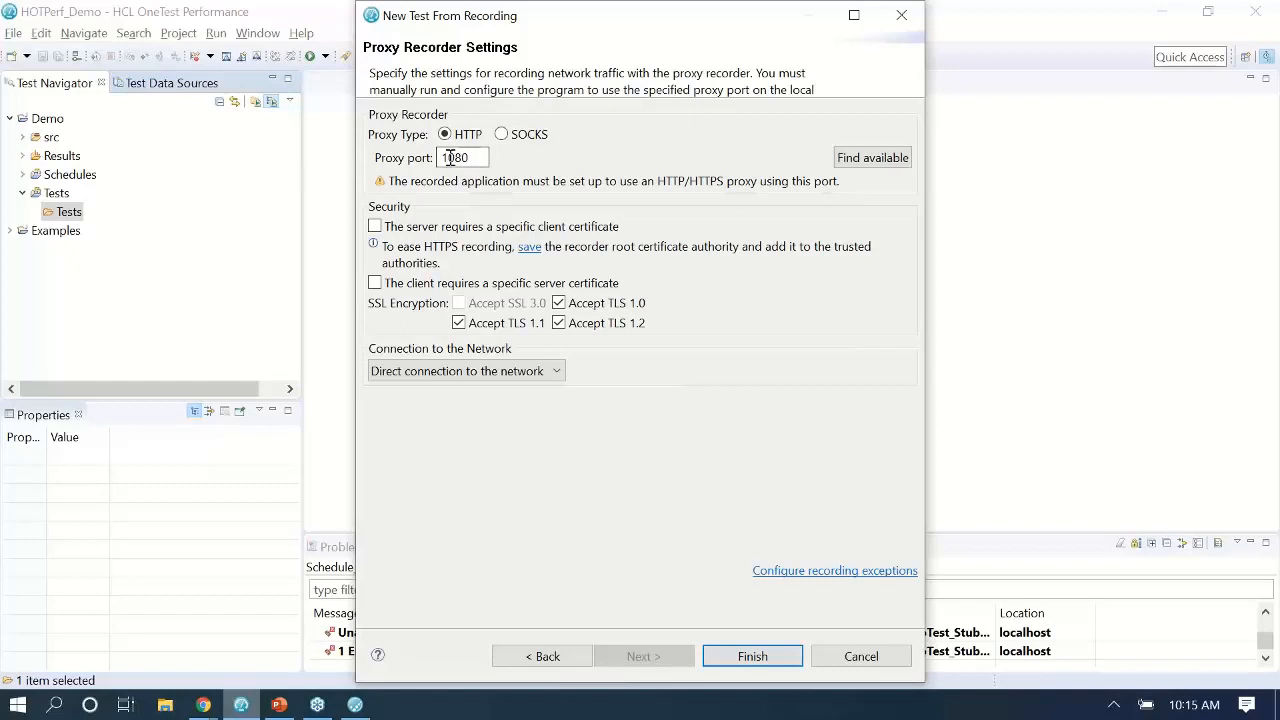
left_click(745, 659)
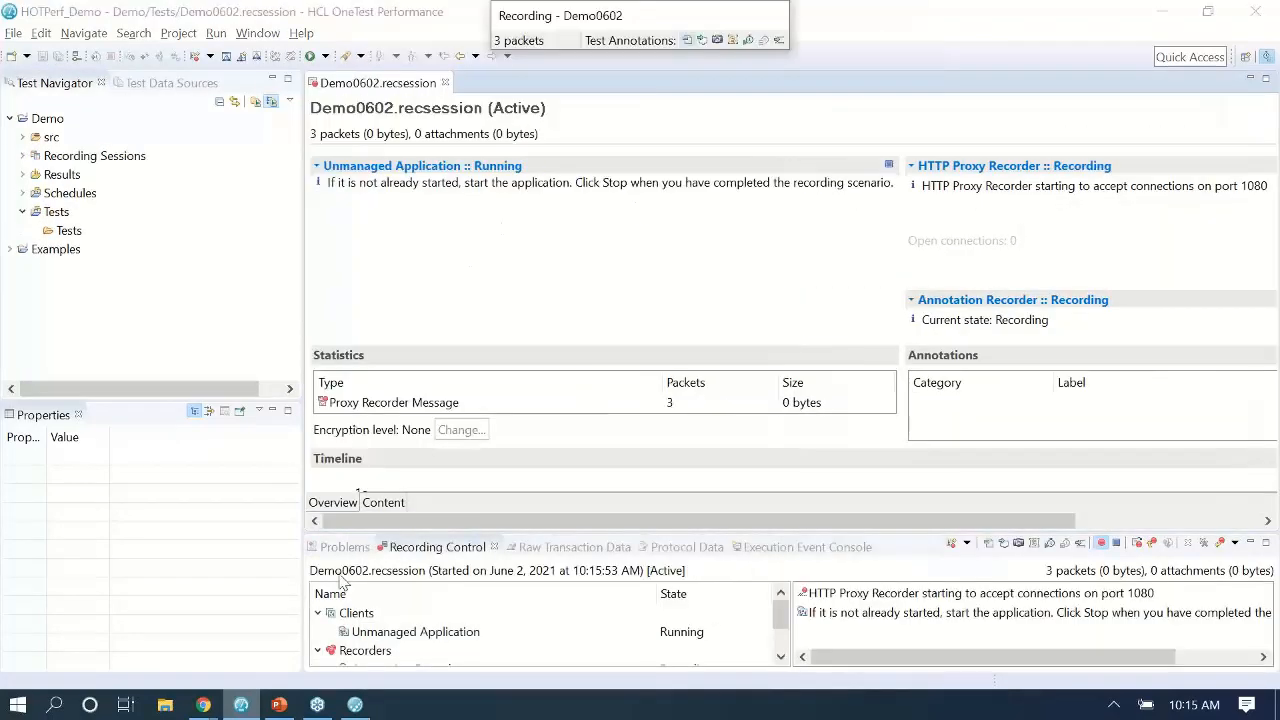
Duplicate the Live web server in the Physical View, creating Live Copy.
left_click(355, 705)
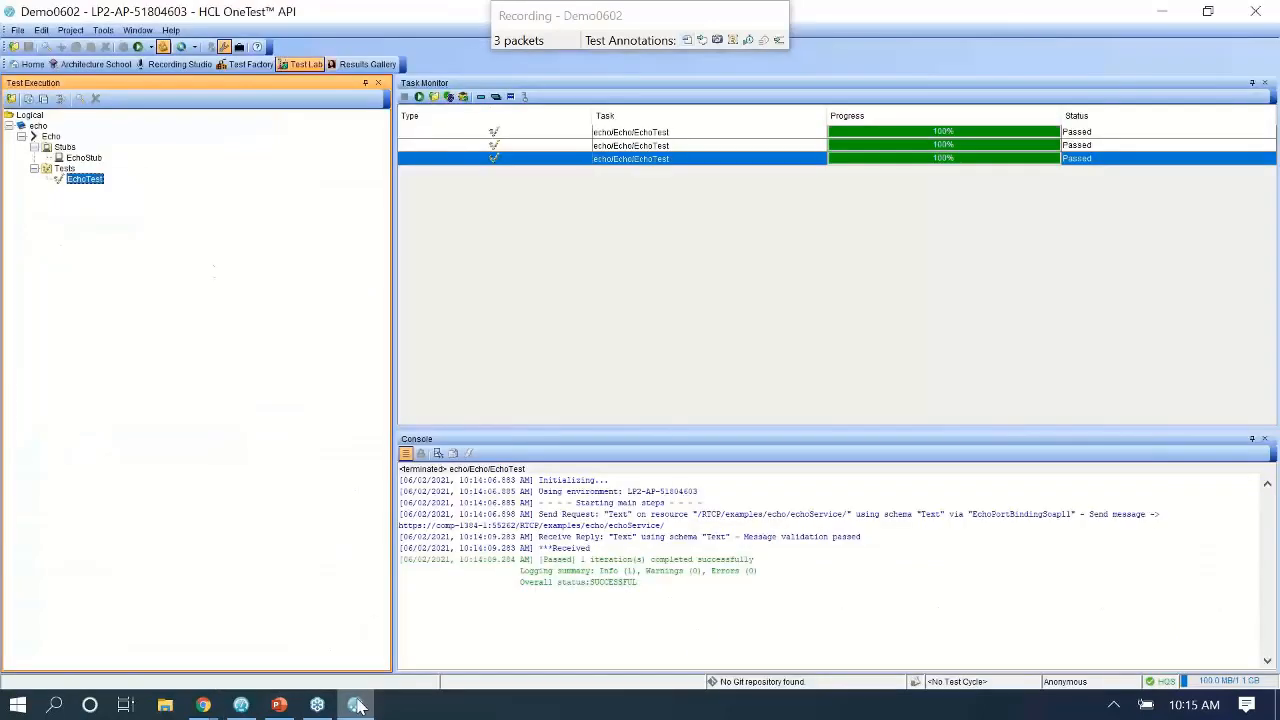
left_click(85, 65)
left_click(40, 665)
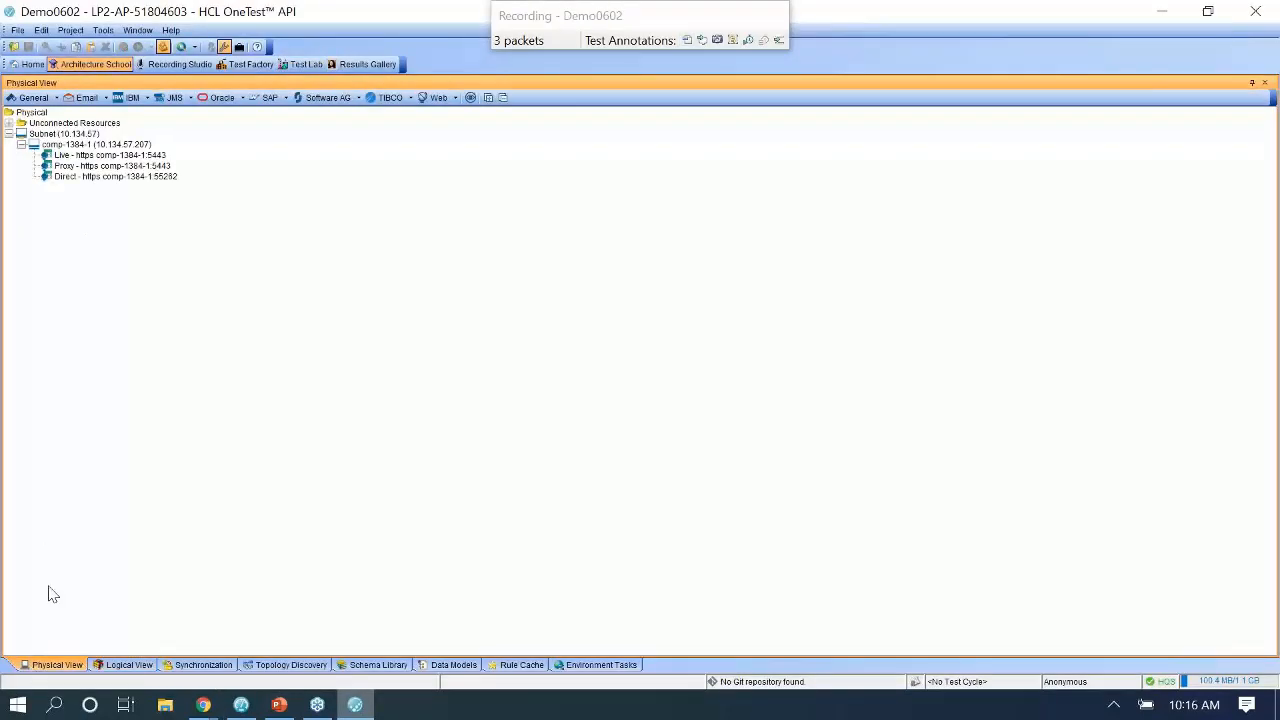
left_click(88, 157)
right_click(88, 160)
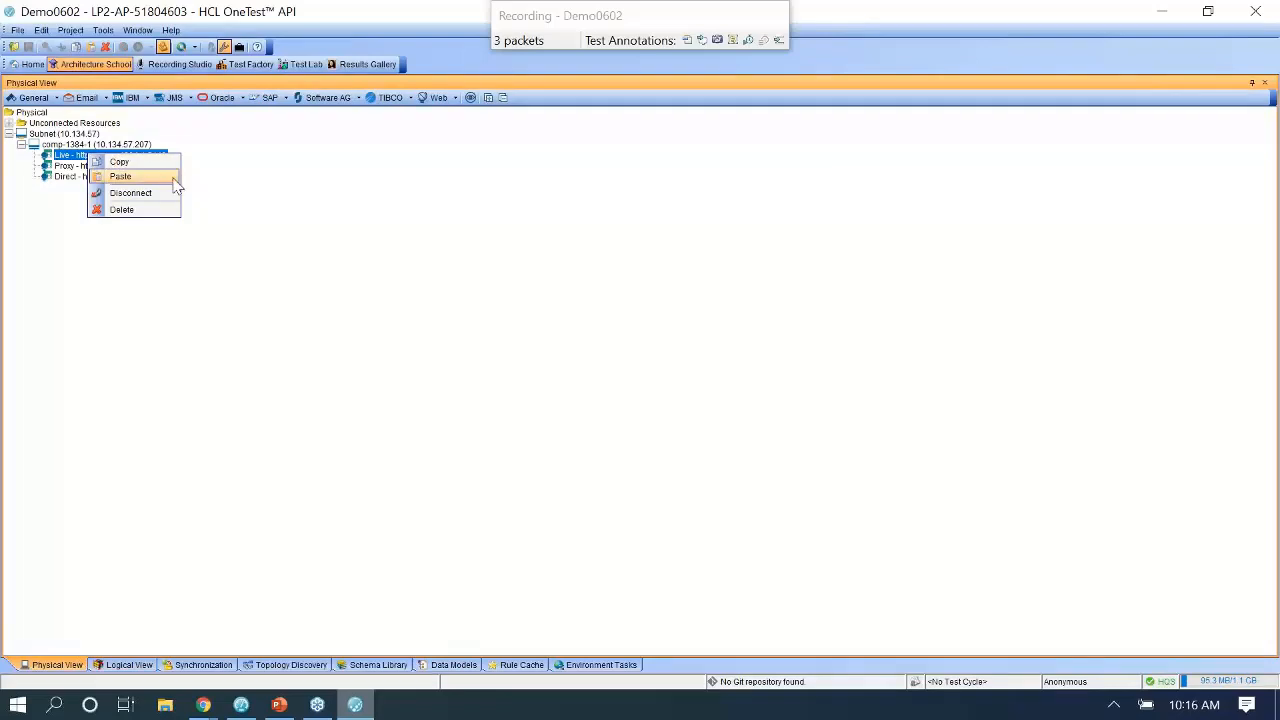
left_click(115, 282)
right_click(120, 255)
left_click(156, 277)
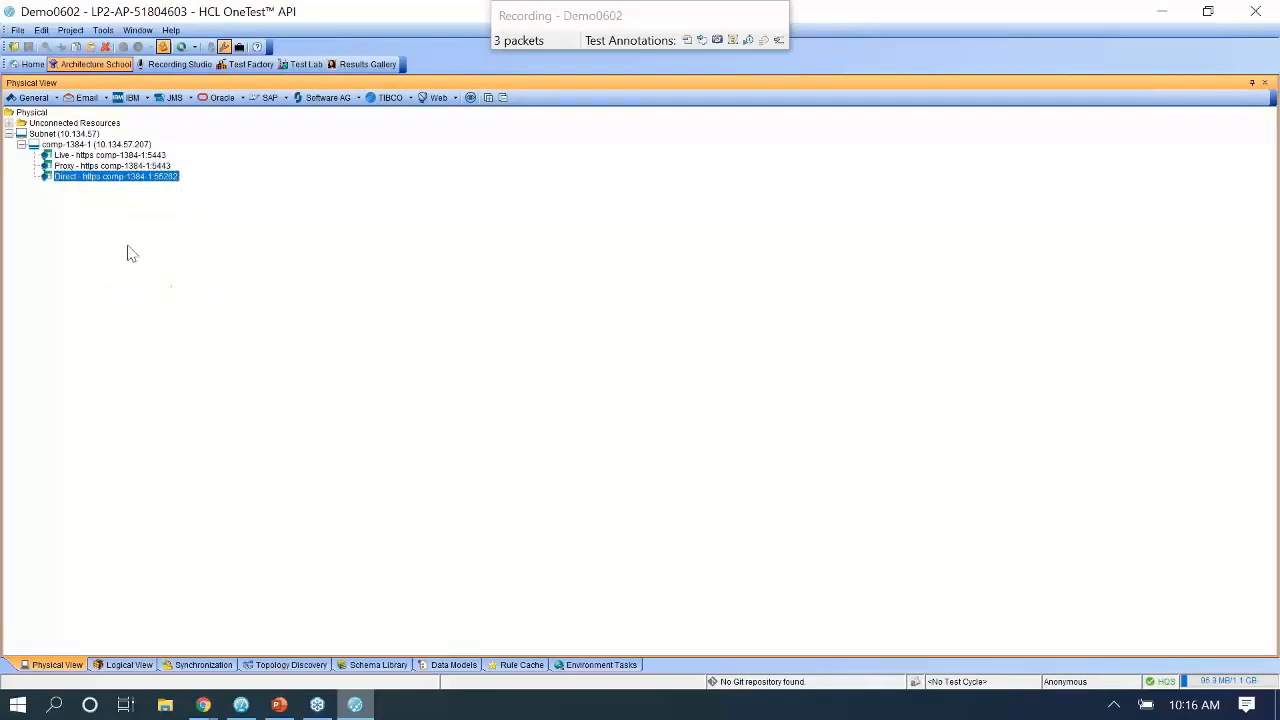
Rename the copy HLCOTP with client proxy host localhost, port 1080, and save it.
double_click(99, 189)
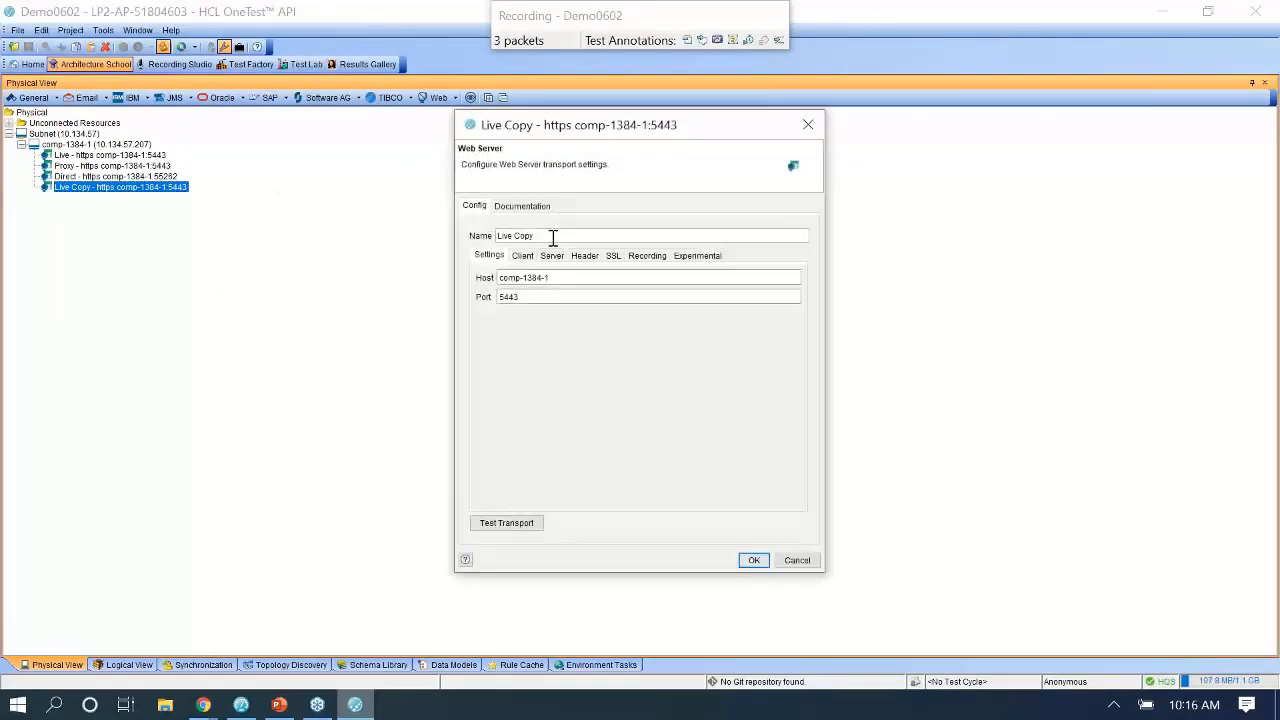
left_click_drag(587, 235, 373, 226)
type("HLCOTP")
left_click(522, 256)
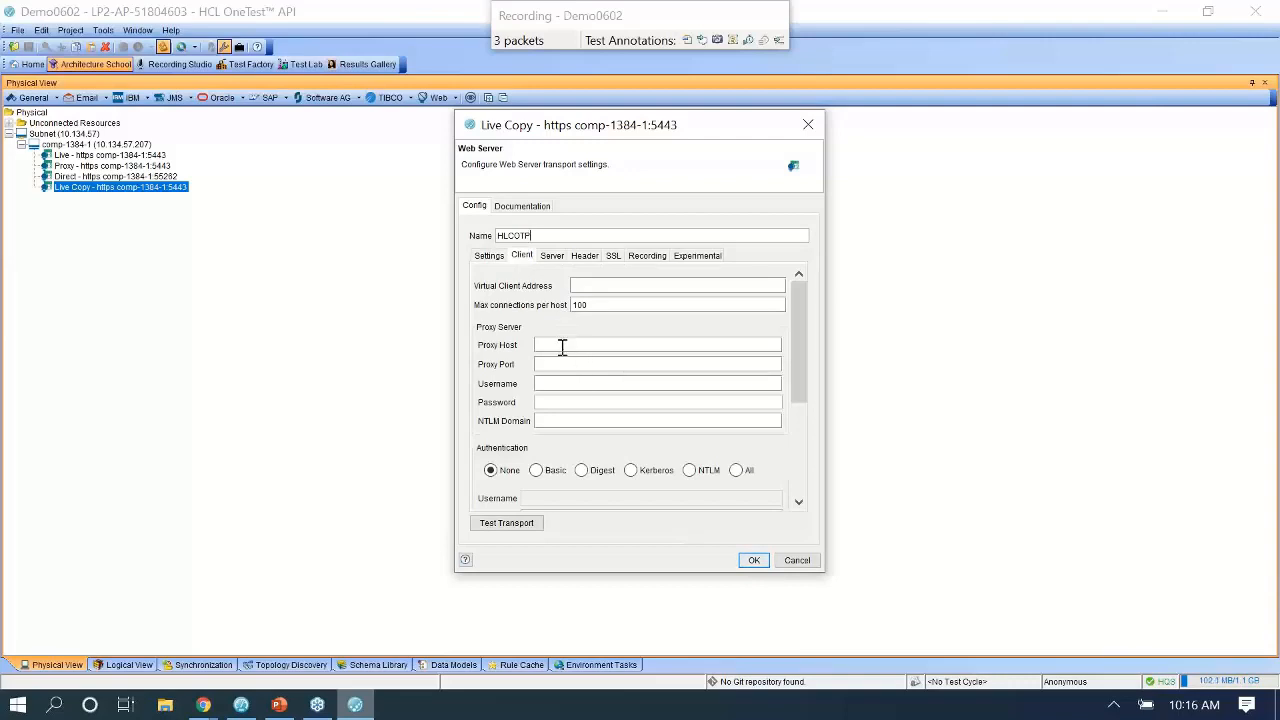
left_click(489, 256)
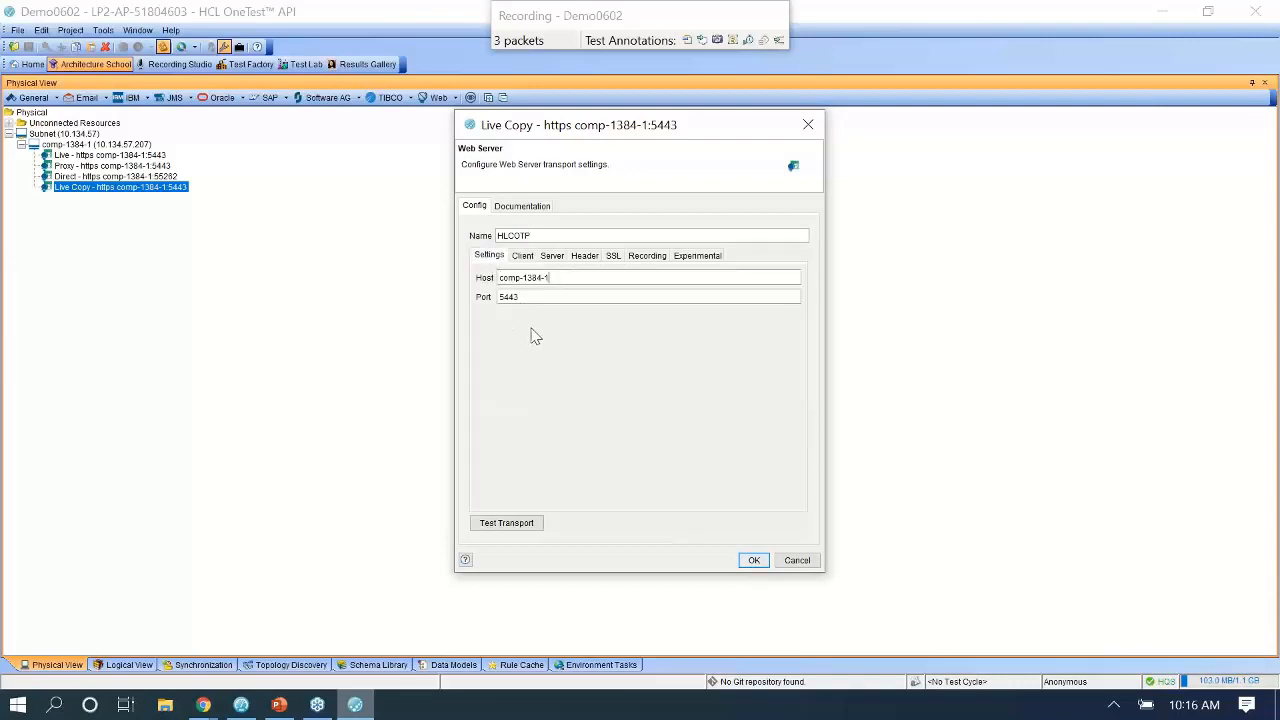
left_click(523, 258)
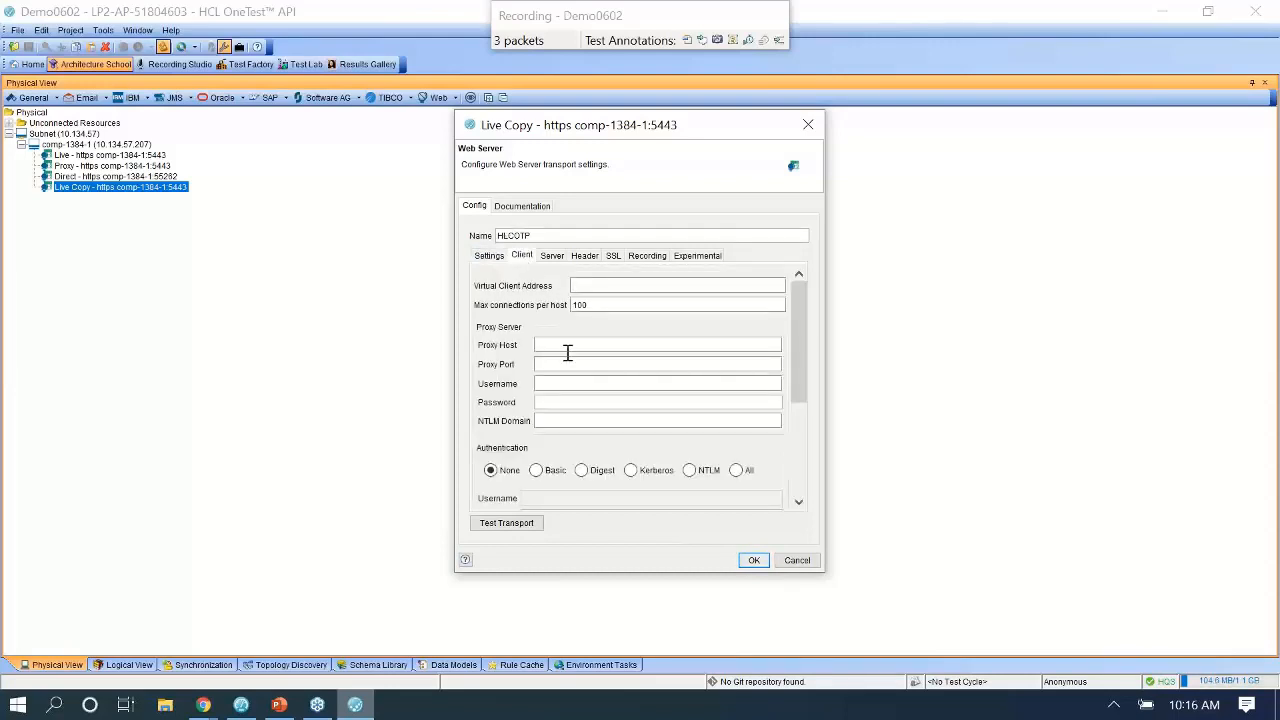
type("localhost")
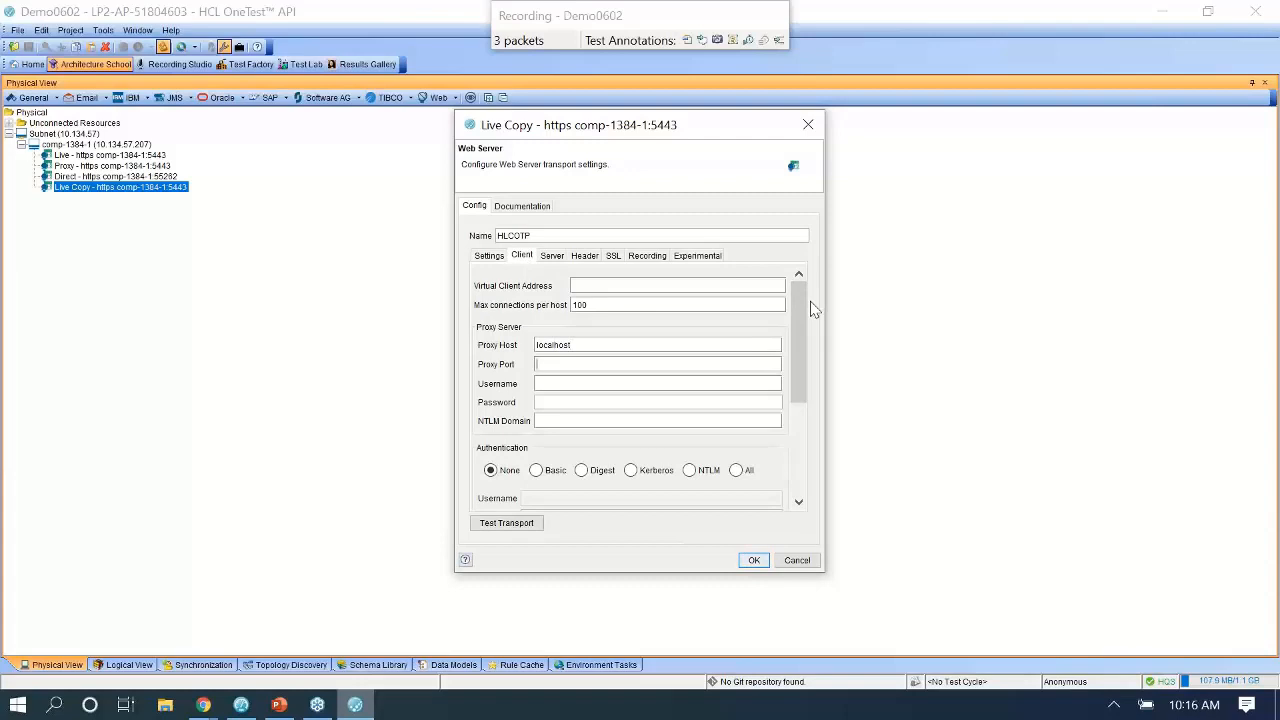
key("Tab")
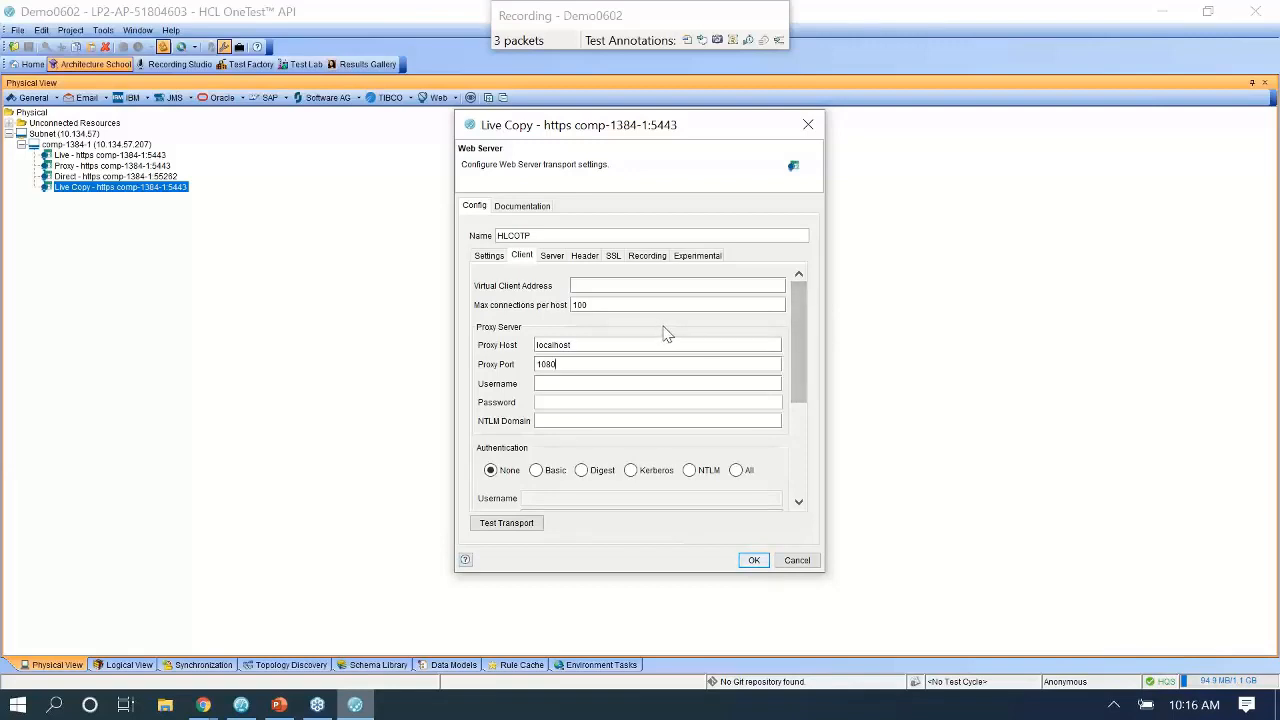
left_click_drag(545, 22, 567, 22)
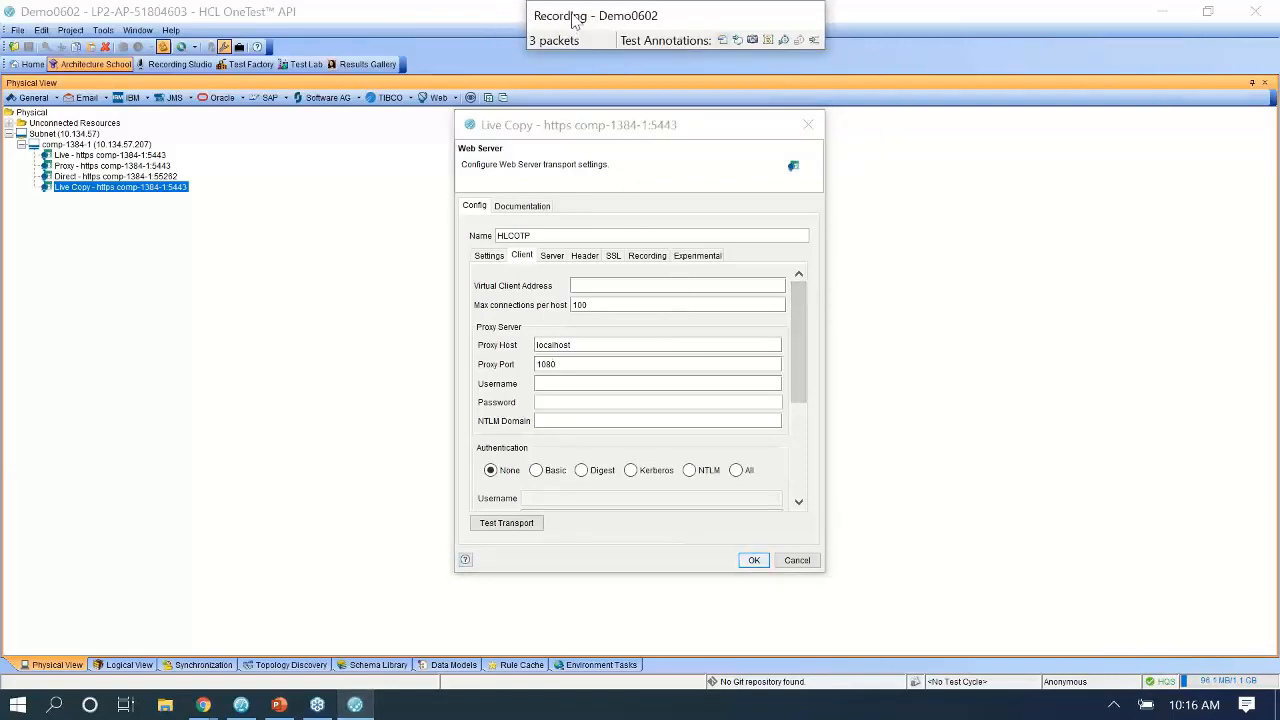
left_click(754, 560)
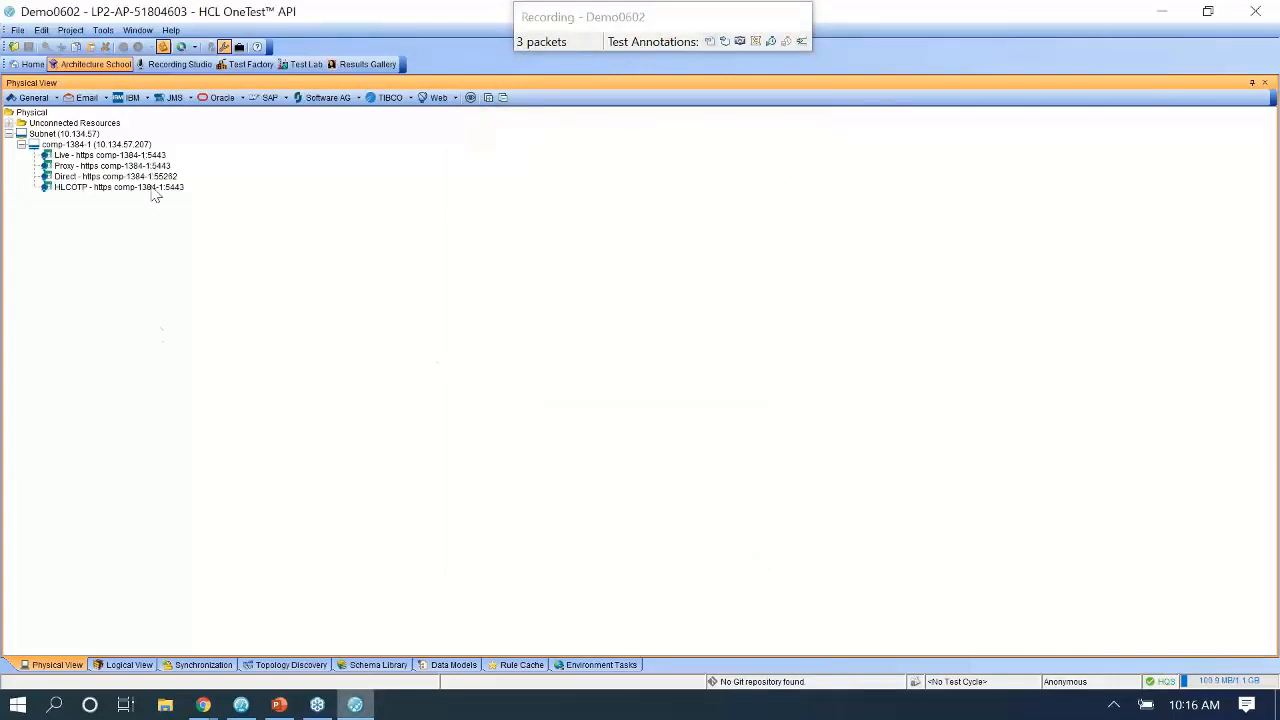
left_click(128, 665)
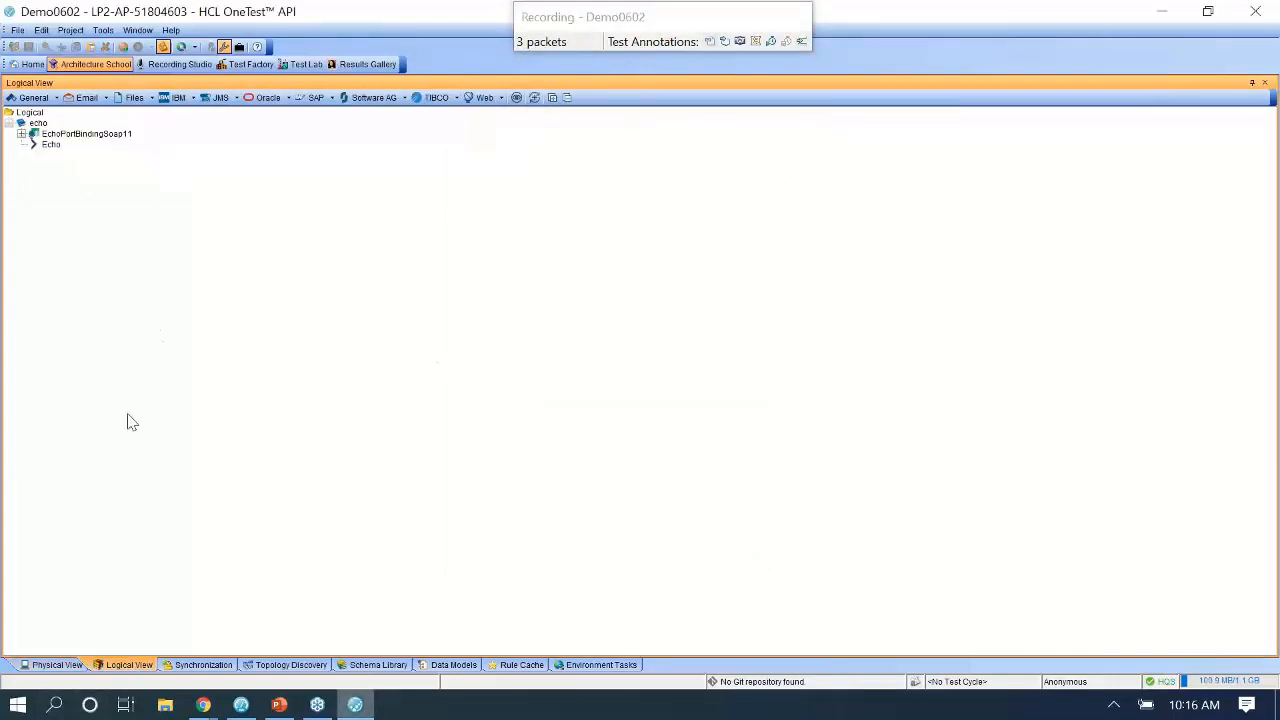
Bind EchoPortBindingSoap11 to the HLCOTP server.
left_click(105, 136)
right_click(106, 136)
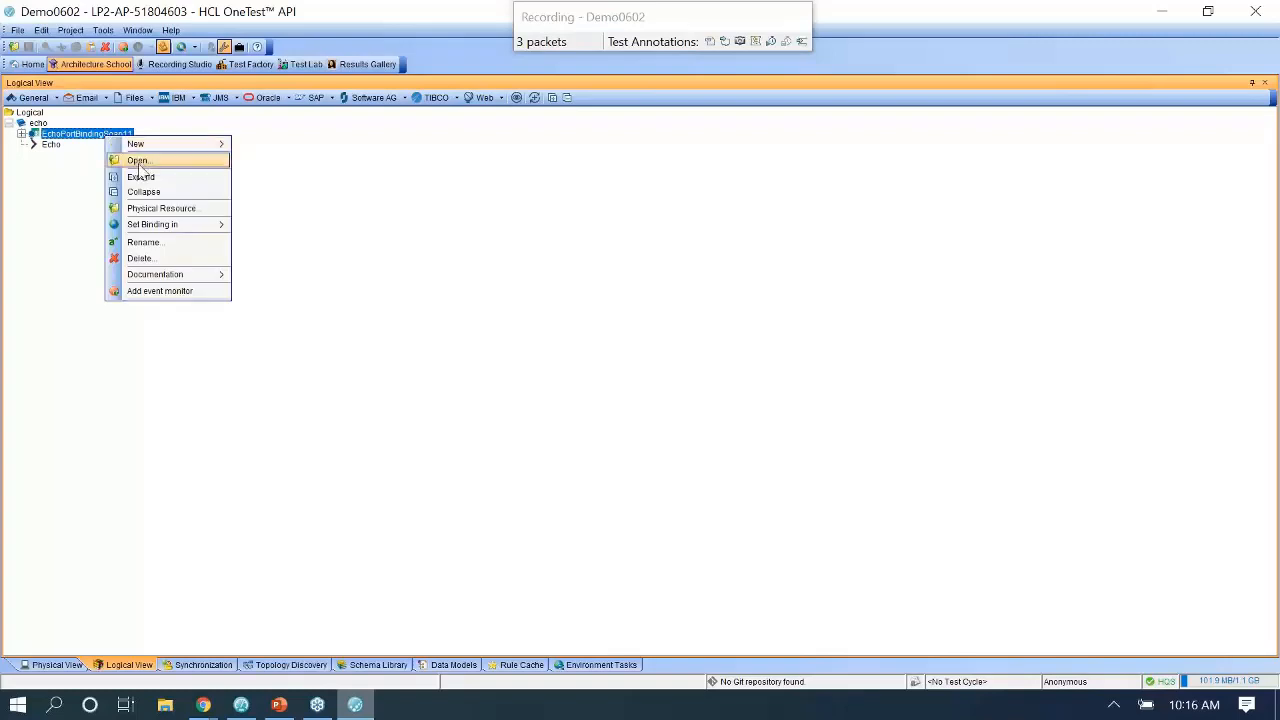
mouse_move(160, 226)
mouse_move(284, 230)
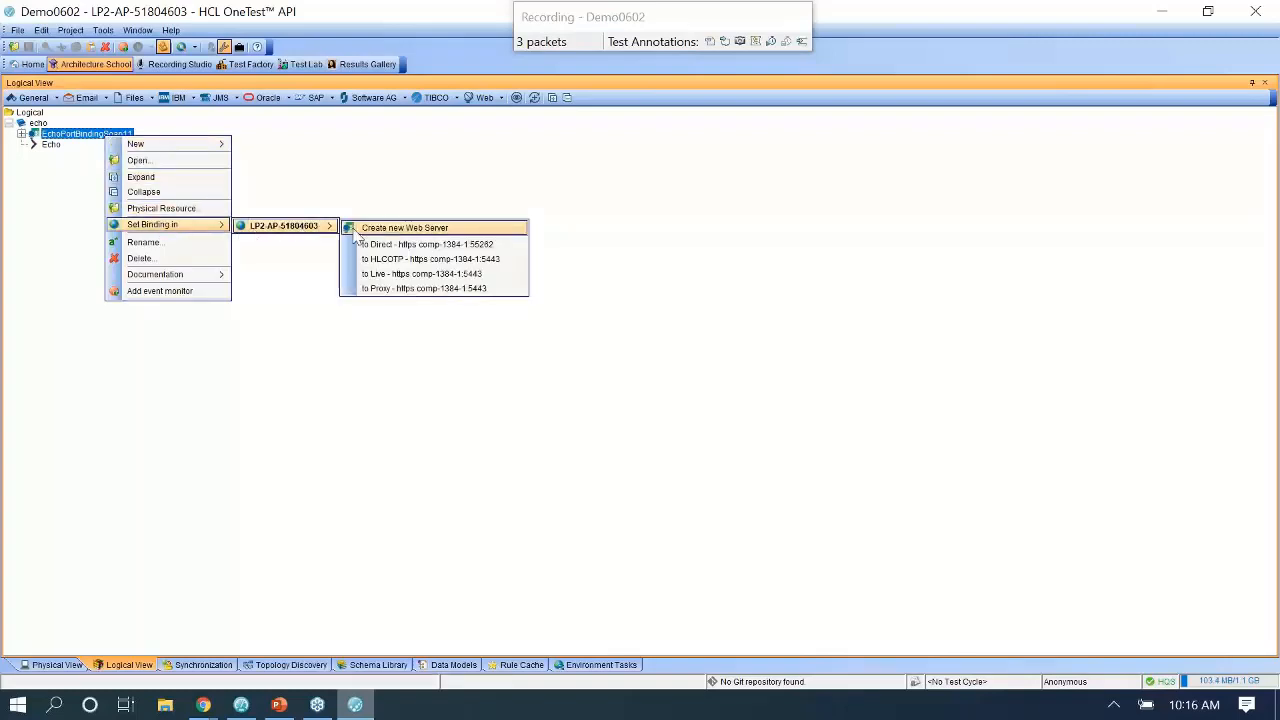
left_click(411, 260)
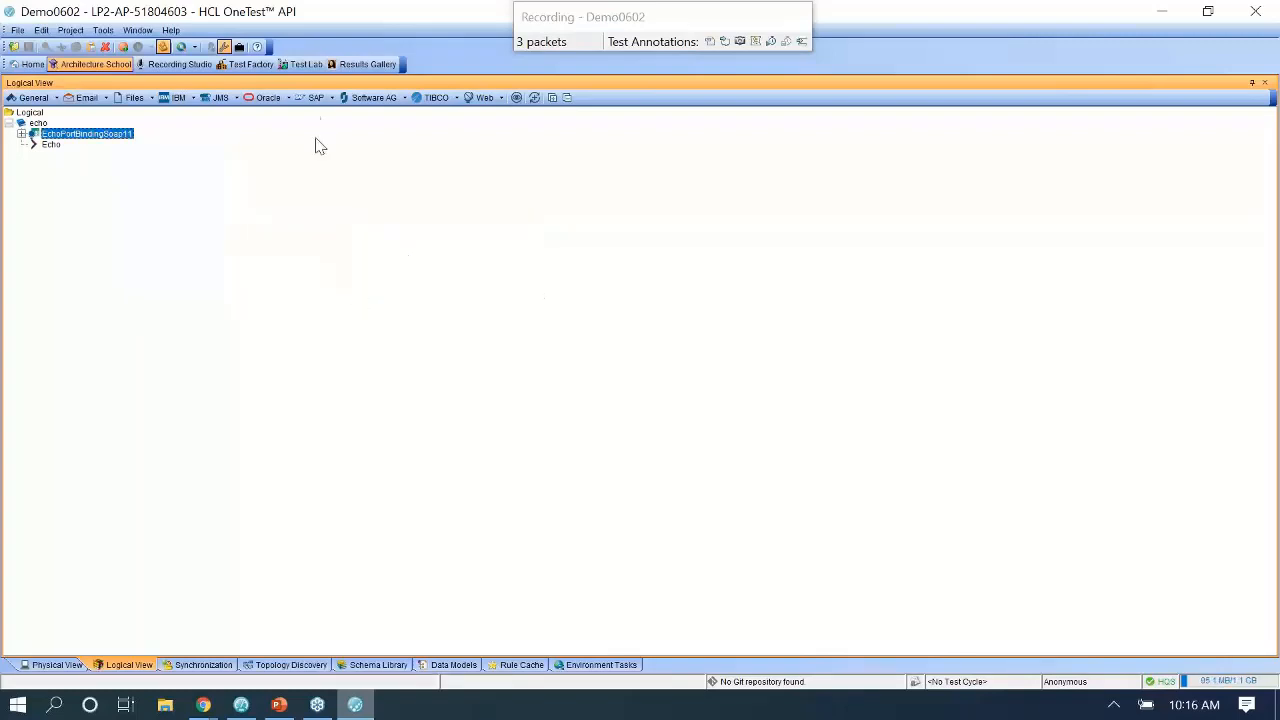
Run EchoTest from Test Lab through the localhost proxy and return to the Demo0602 session.
left_click(301, 66)
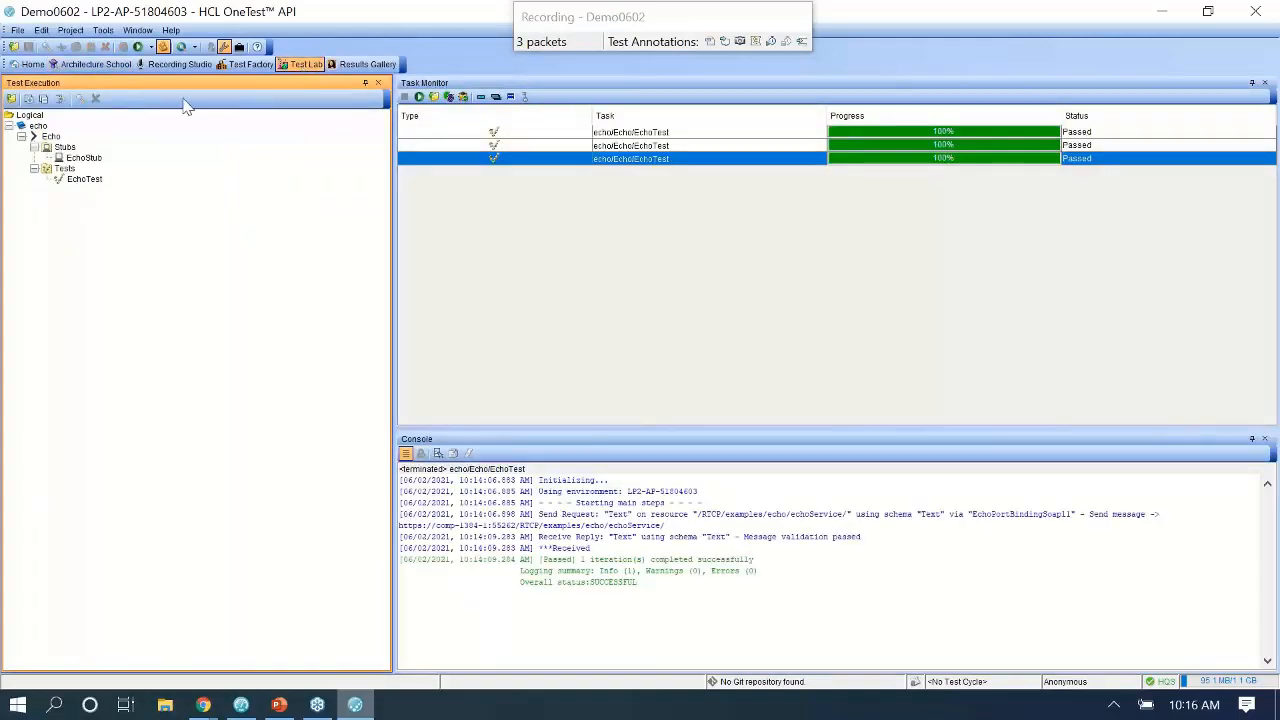
left_click(85, 179)
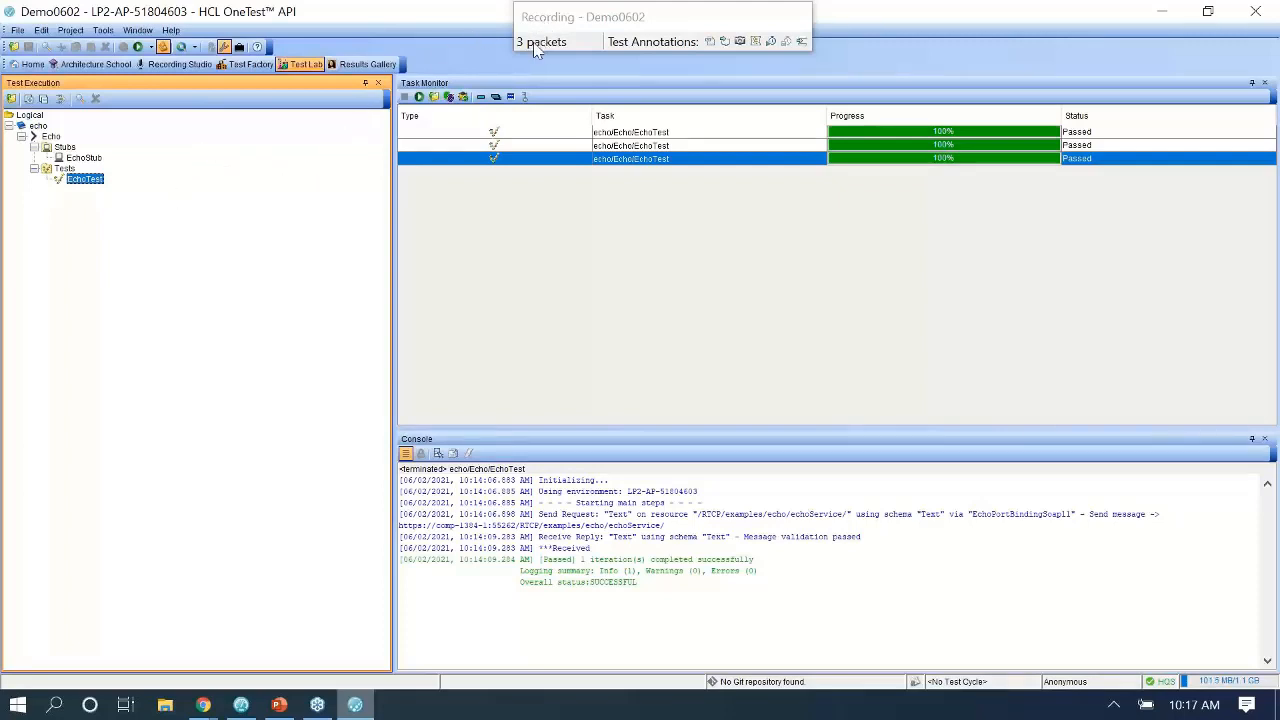
right_click(92, 186)
left_click(147, 205)
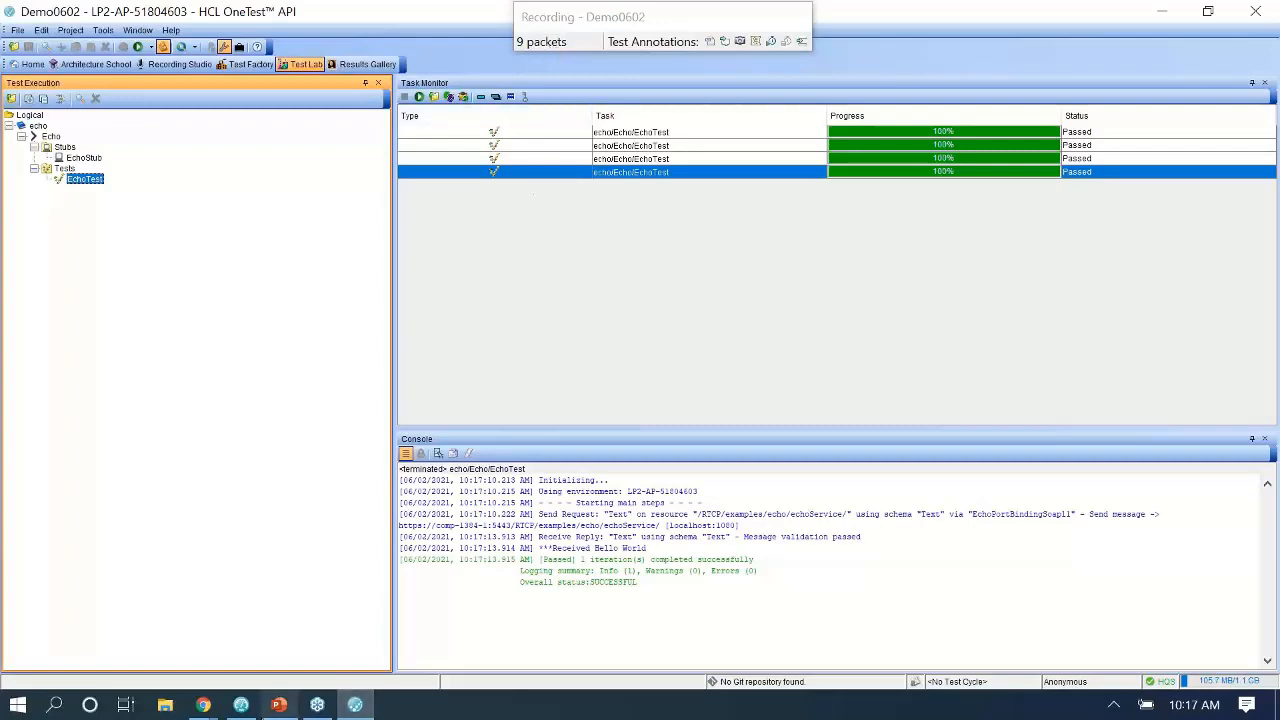
left_click(241, 705)
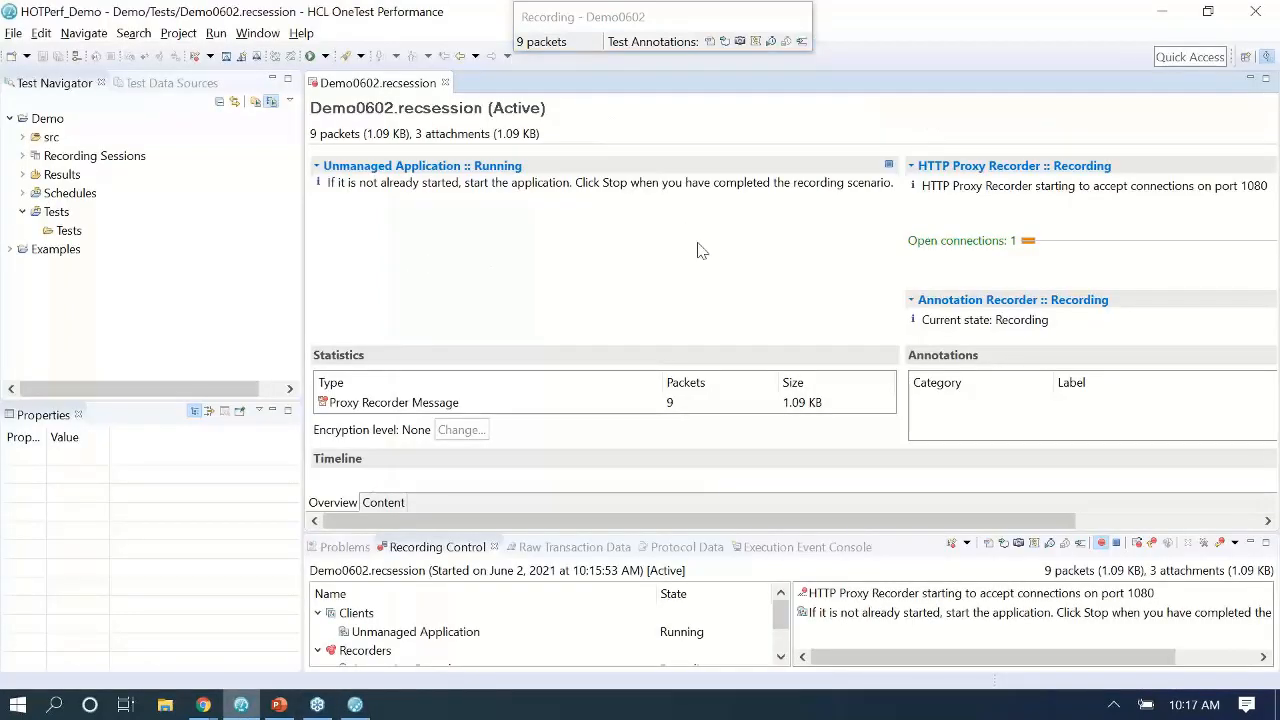
Stop Demo0602 at 10 packets and generate the HTTP test from comp-1384-1.
left_click(888, 166)
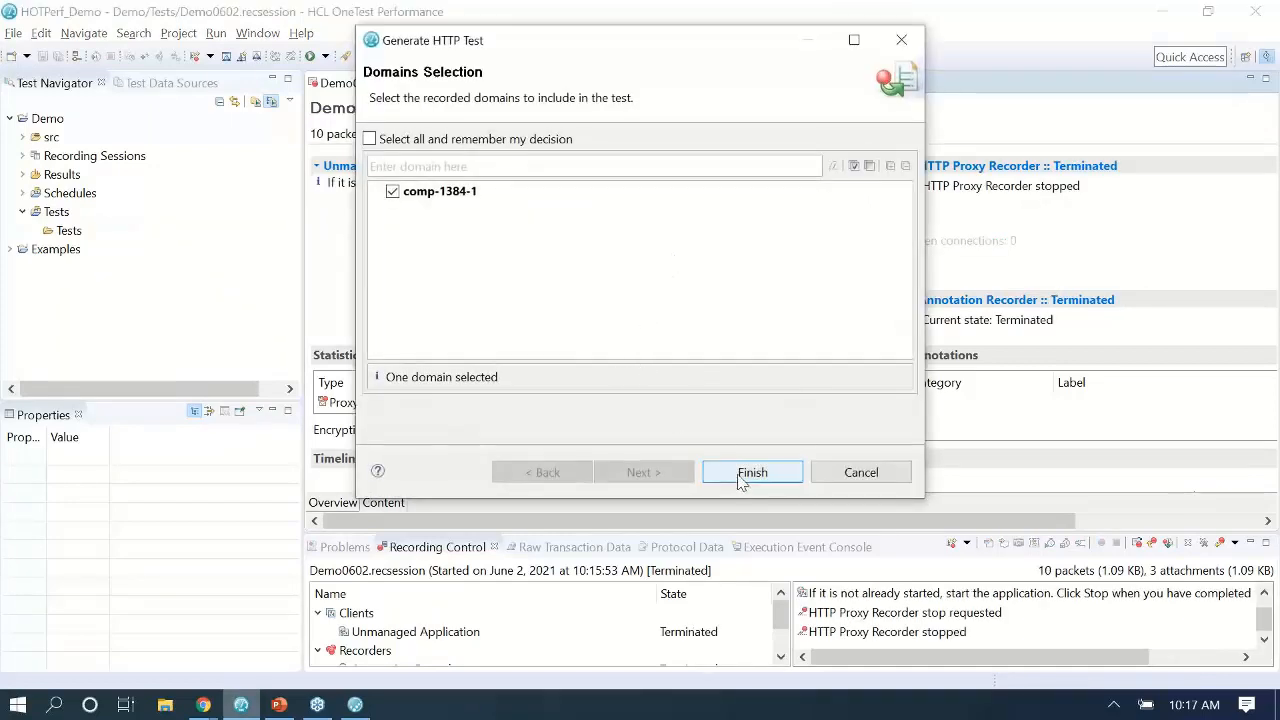
left_click(741, 474)
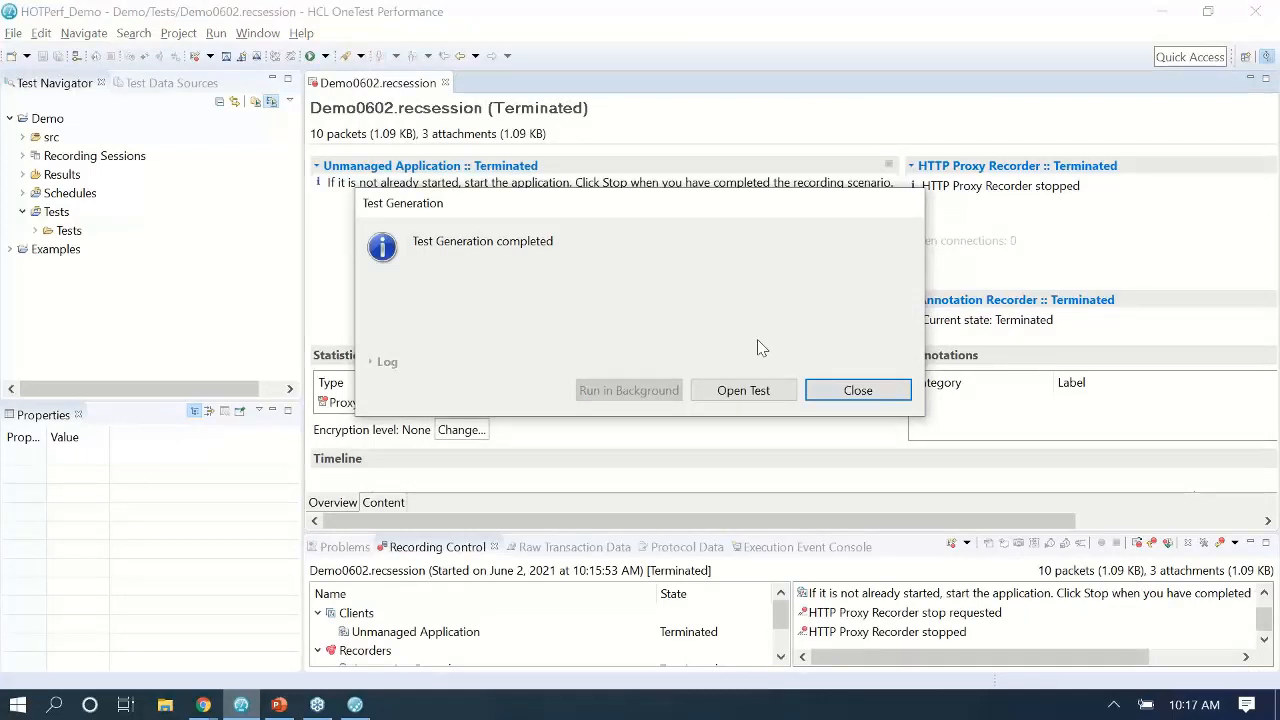
left_click(355, 705)
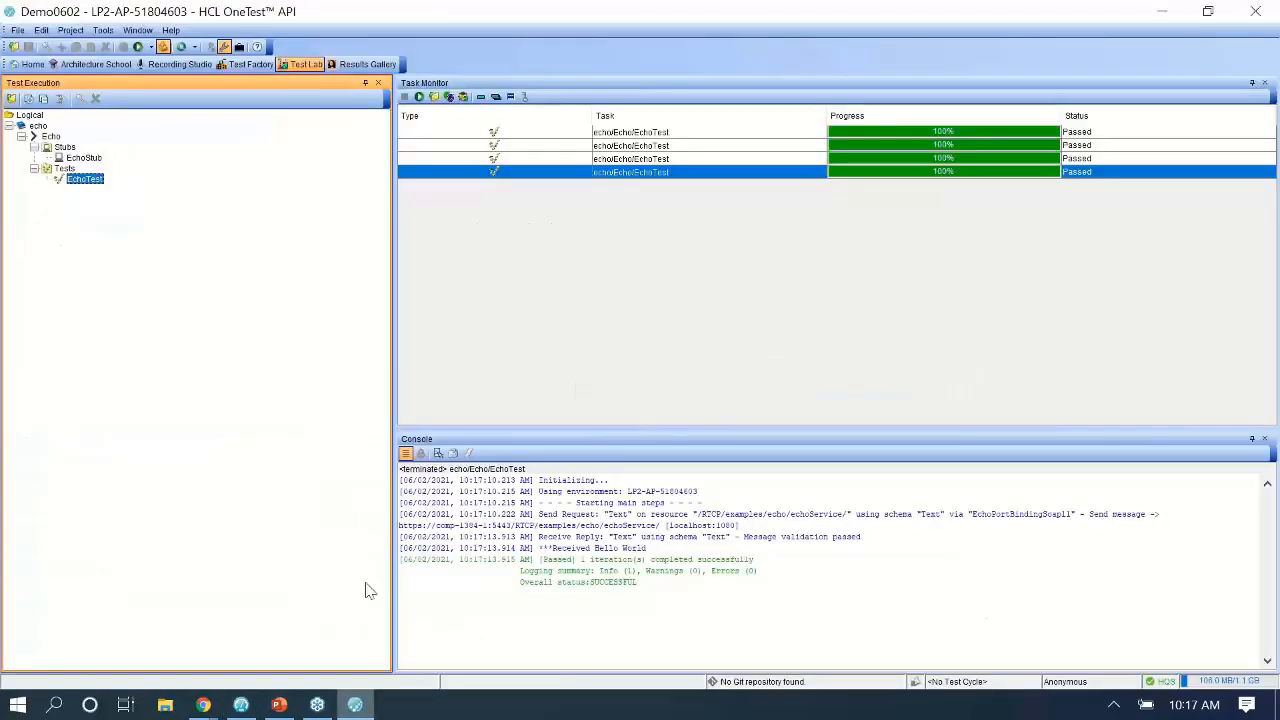
Select the Proxy server, then bind EchoPortBindingSoap11 to Proxy in LP2-AP-51804603.
left_click(93, 65)
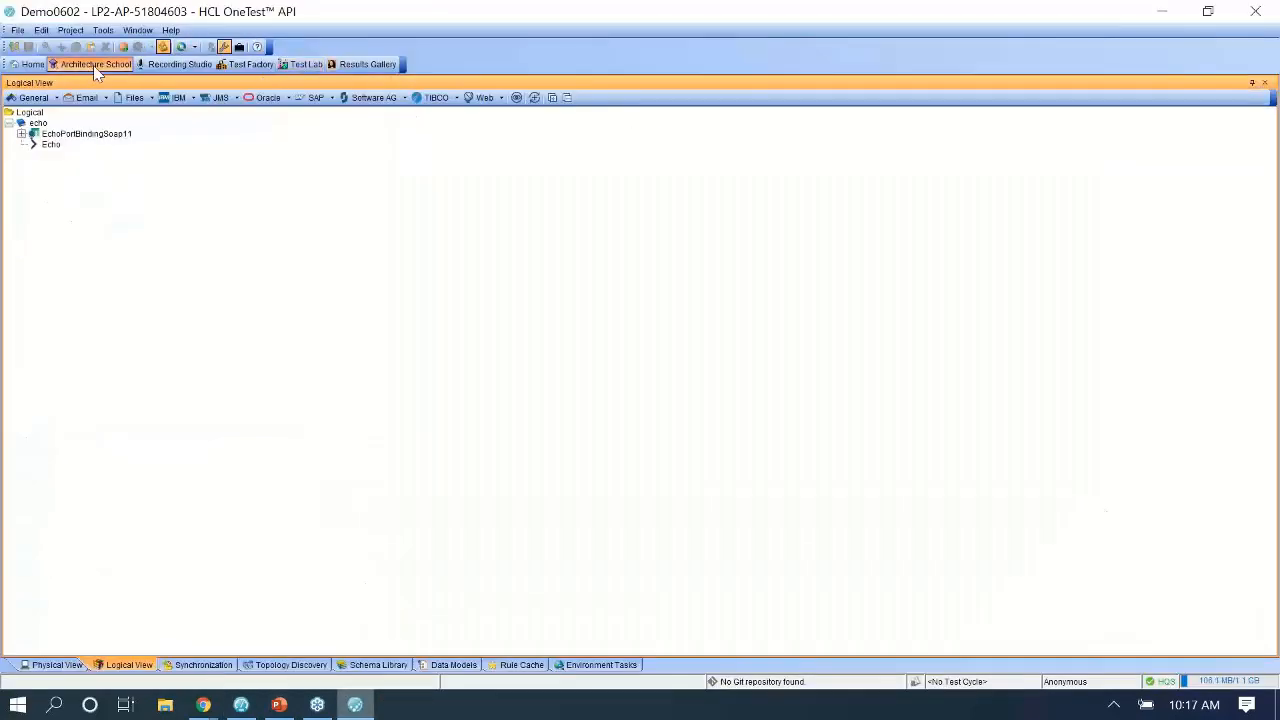
left_click(52, 665)
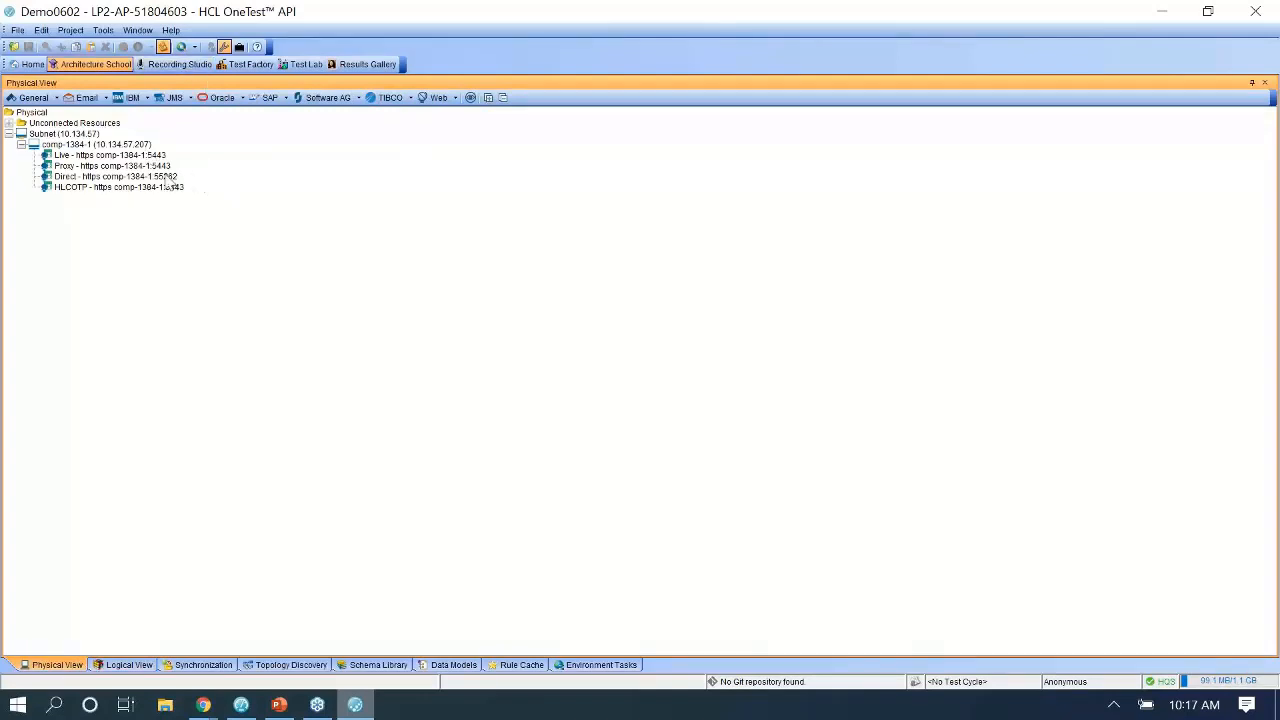
left_click(92, 166)
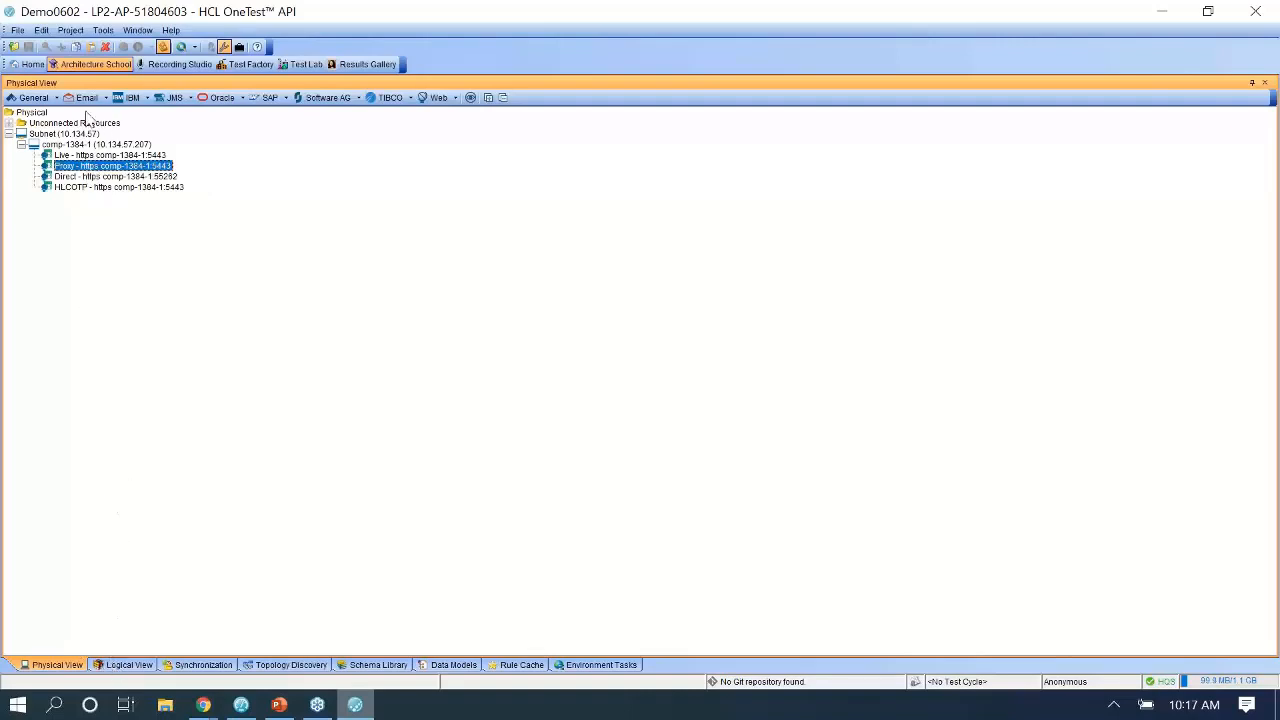
left_click(118, 665)
right_click(85, 134)
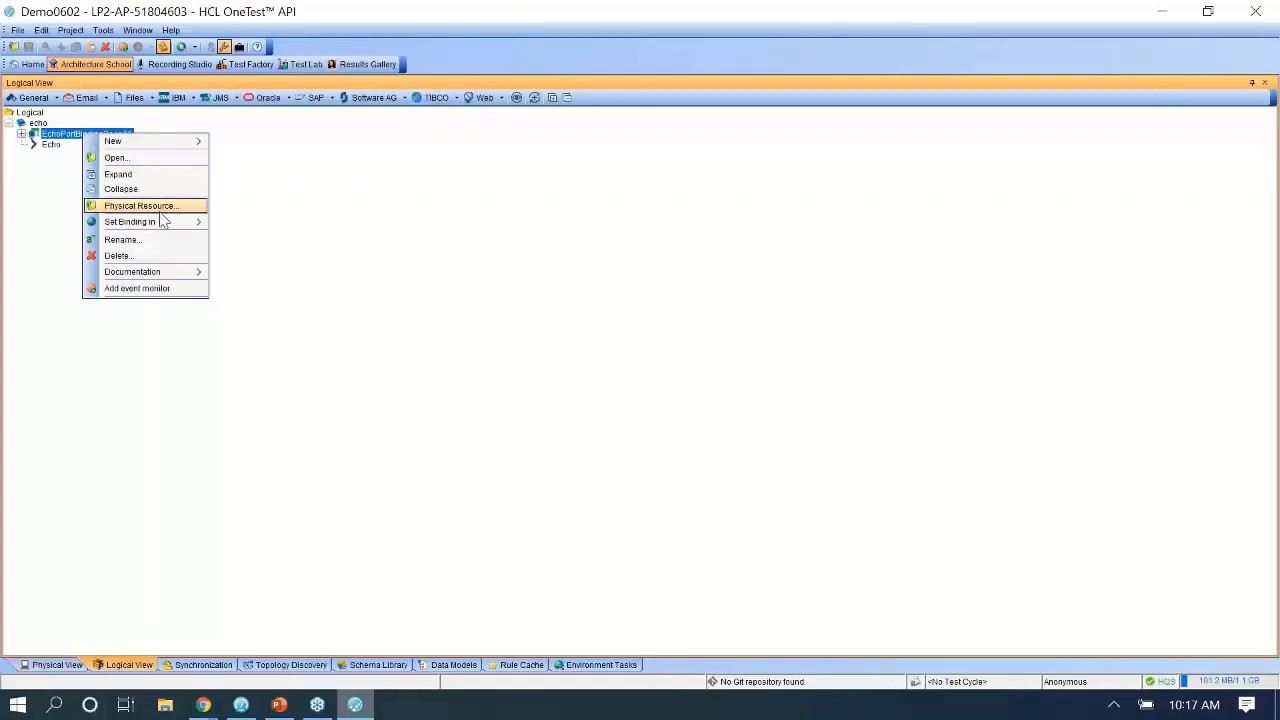
mouse_move(163, 222)
mouse_move(268, 229)
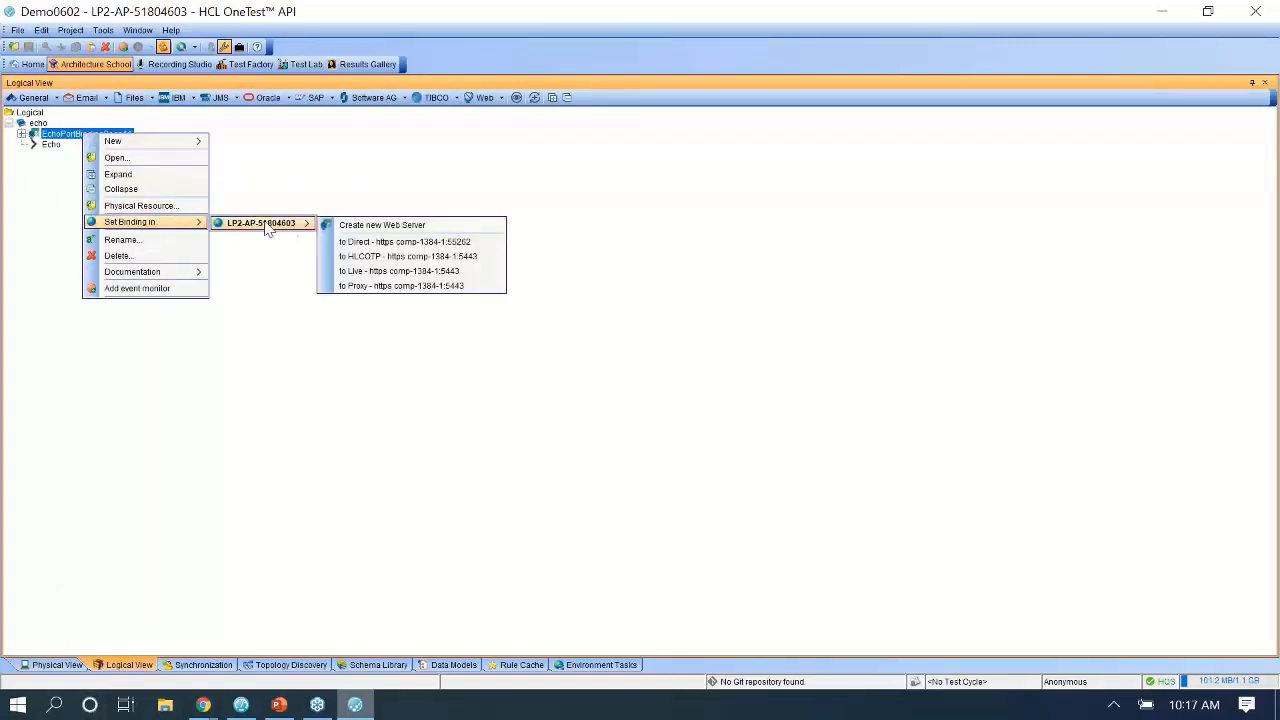
left_click(396, 289)
Check the EchoPortBindingSoap11 properties unchanged and set its binding to Proxy once more.
right_click(107, 126)
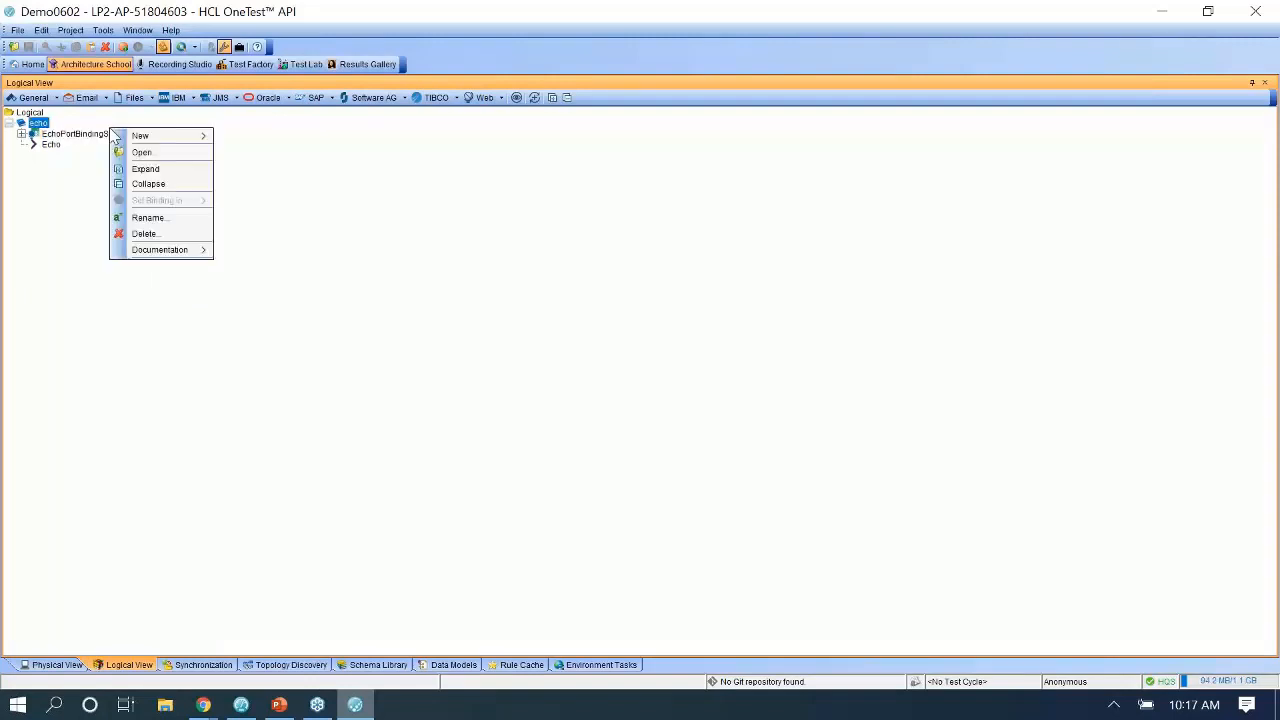
left_click(90, 136)
double_click(90, 136)
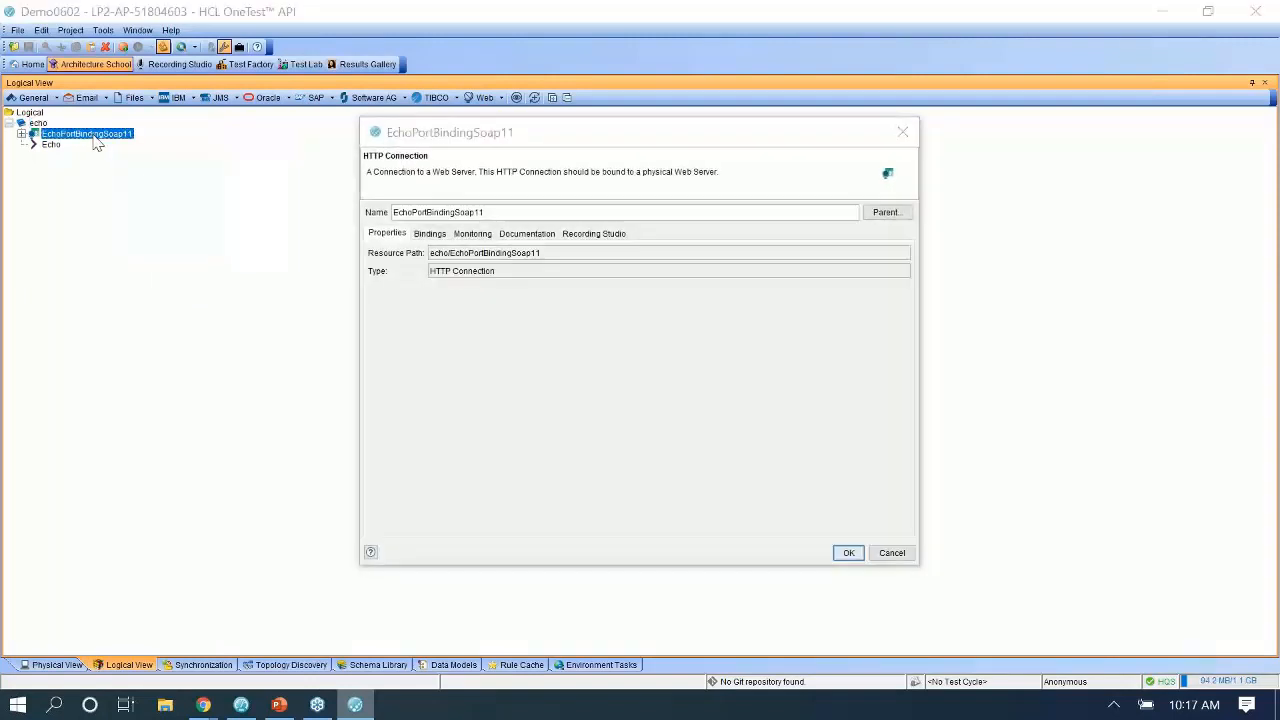
left_click(903, 131)
right_click(91, 133)
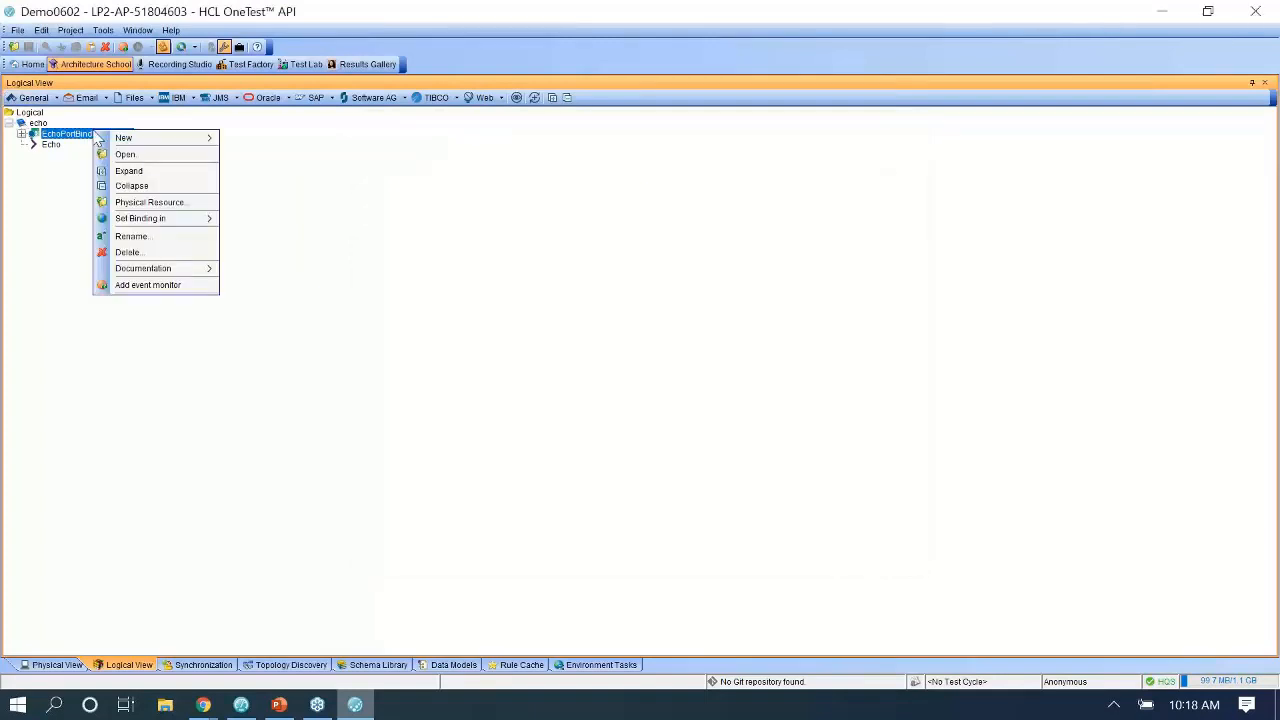
mouse_move(178, 222)
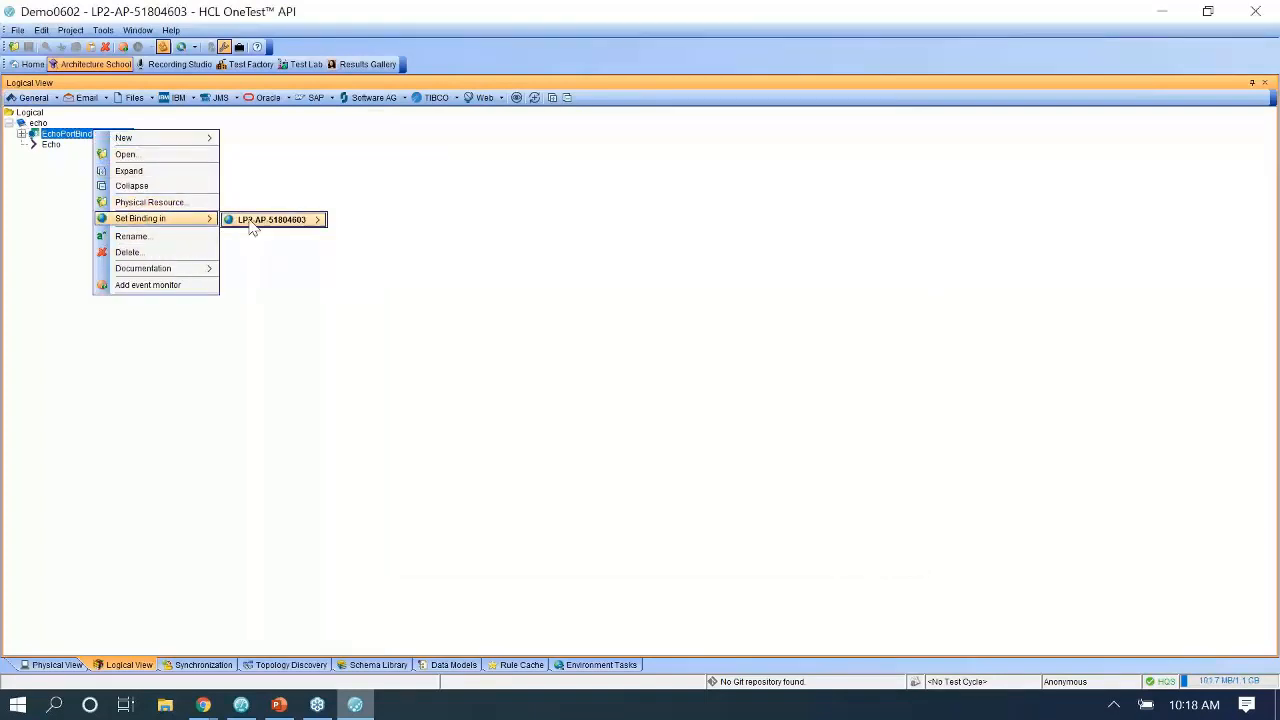
mouse_move(265, 221)
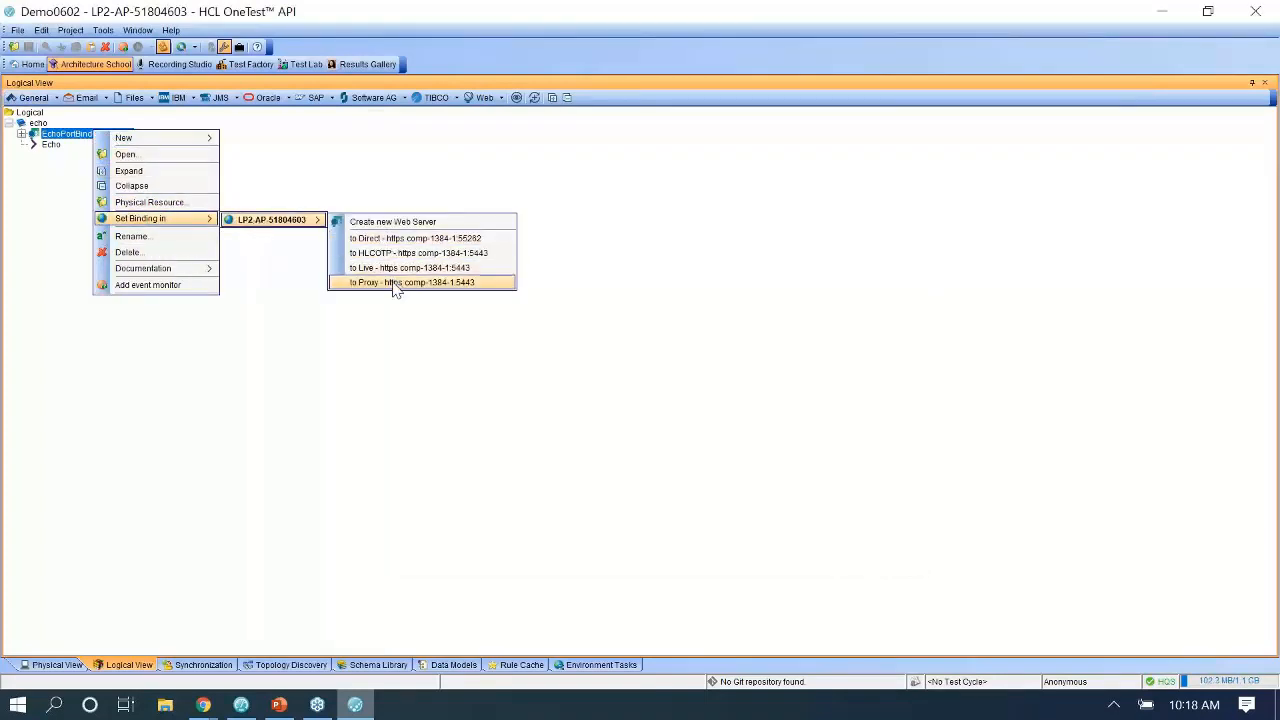
left_click(395, 283)
Rerun EchoTest from Test Lab for a fifth passing run.
left_click(306, 64)
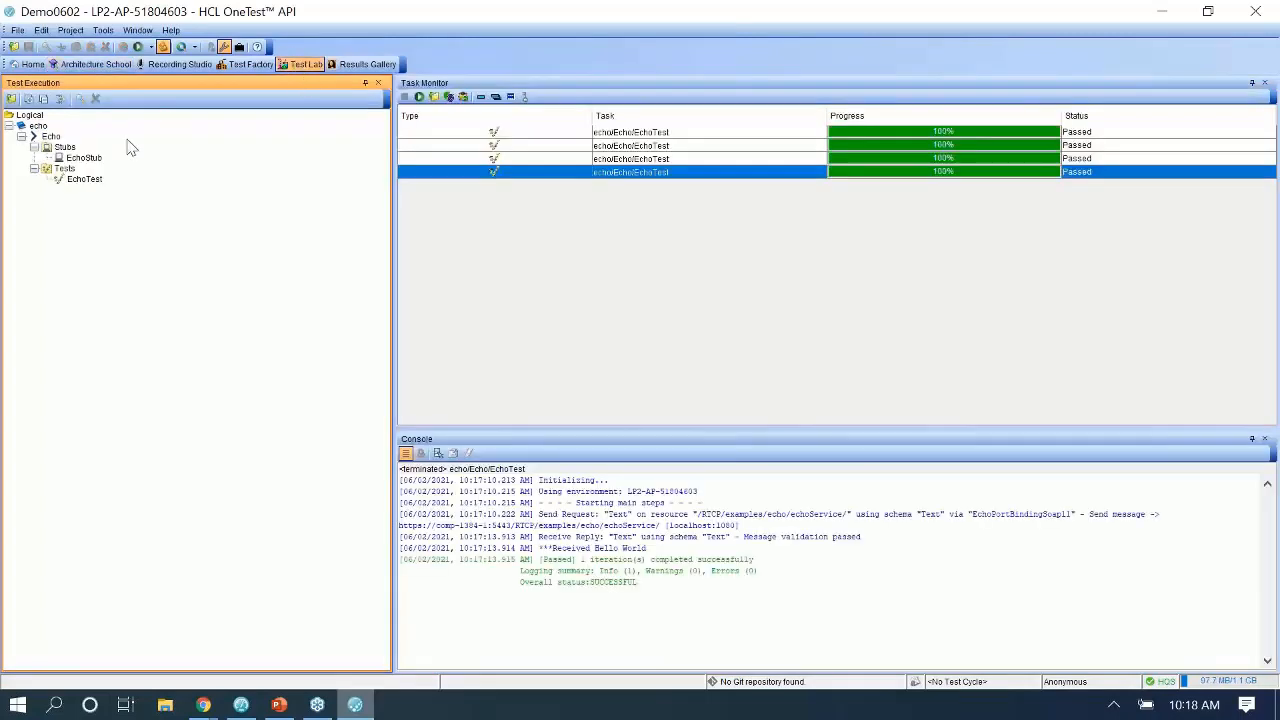
left_click(84, 179)
right_click(84, 179)
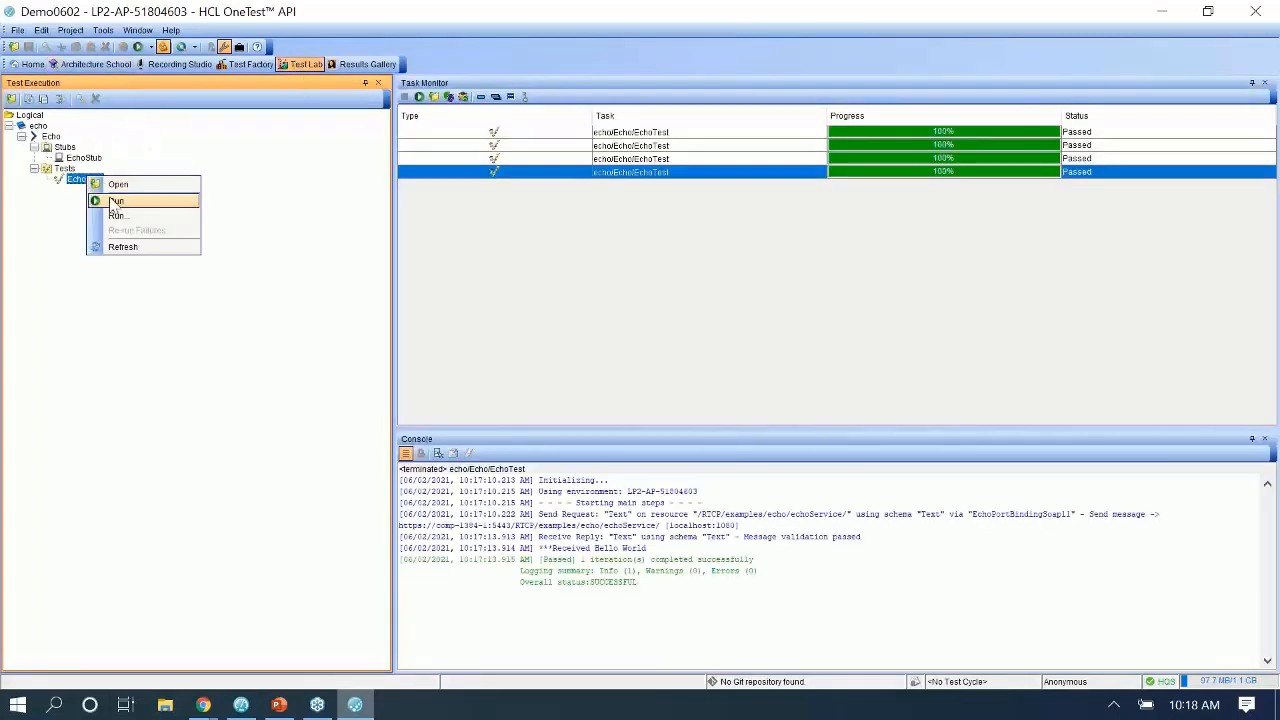
key("Return")
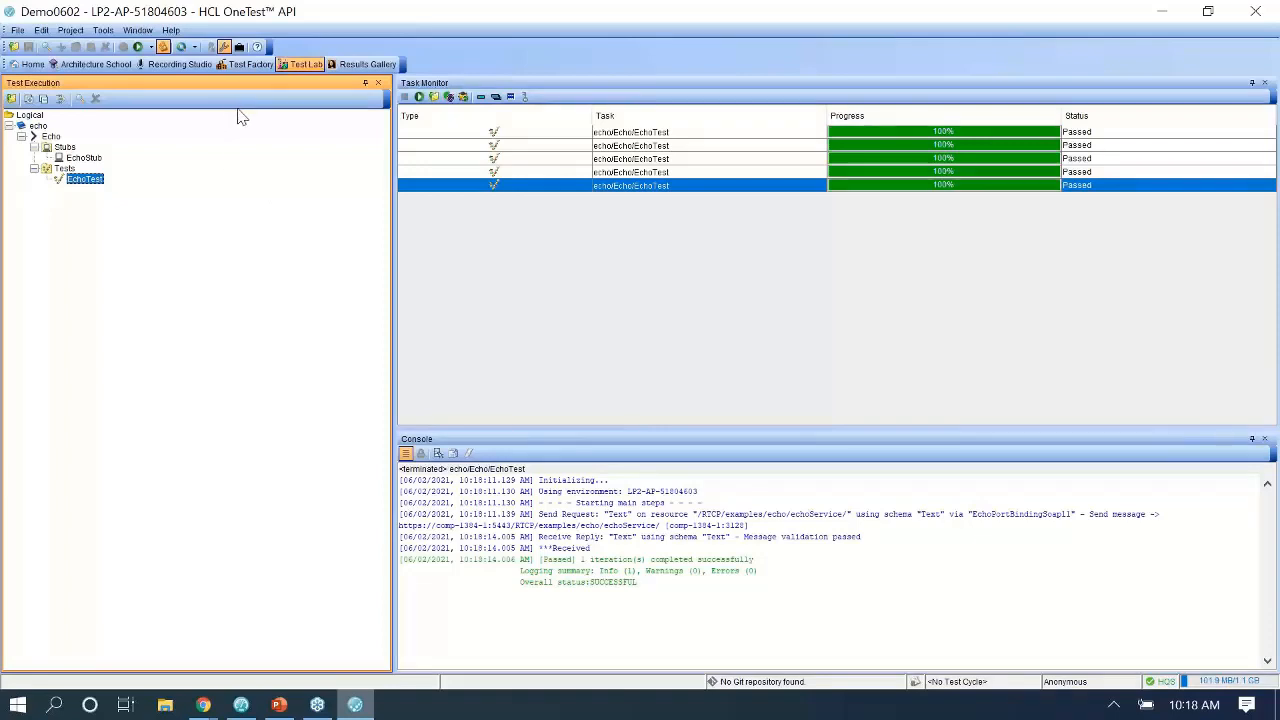
Open and save EchoStub with its 'Stub Hello World' reply, then open EchoTest.
left_click(94, 159)
double_click(85, 158)
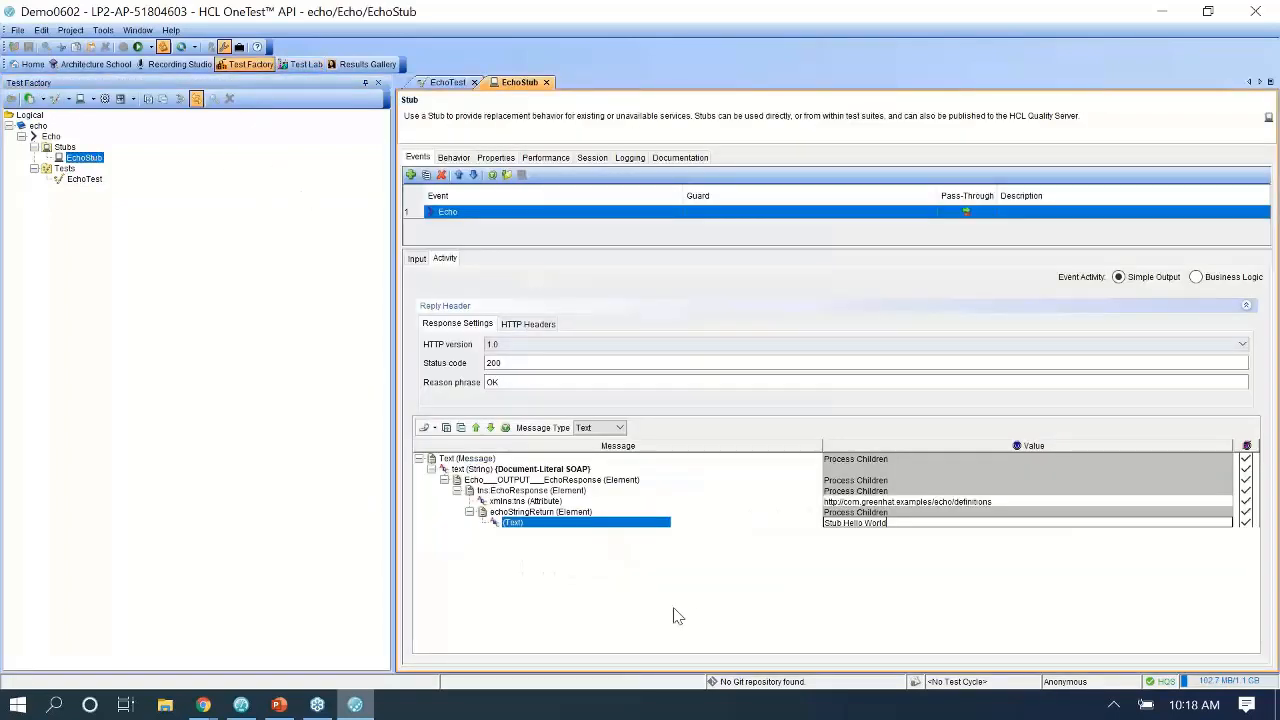
left_click(85, 163)
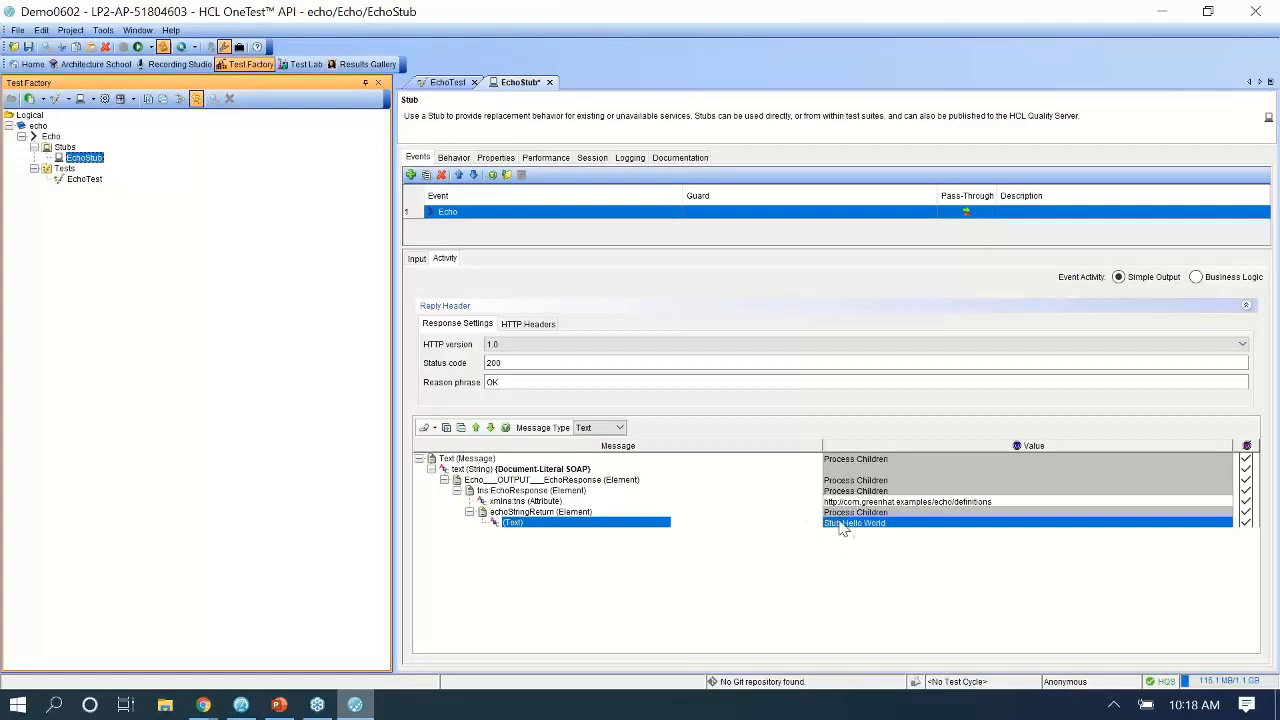
left_click(29, 47)
double_click(84, 180)
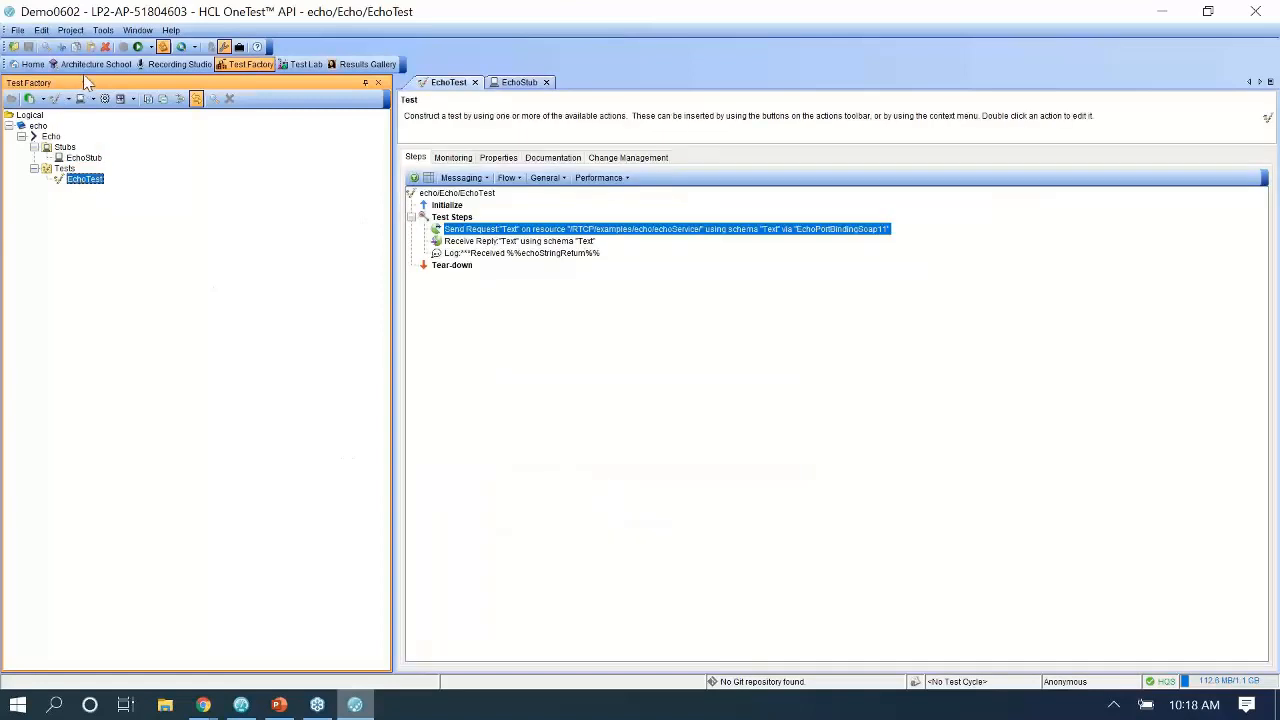
Bind EchoPortBindingSoap11 to the Proxy server in the logical architecture view.
left_click(86, 66)
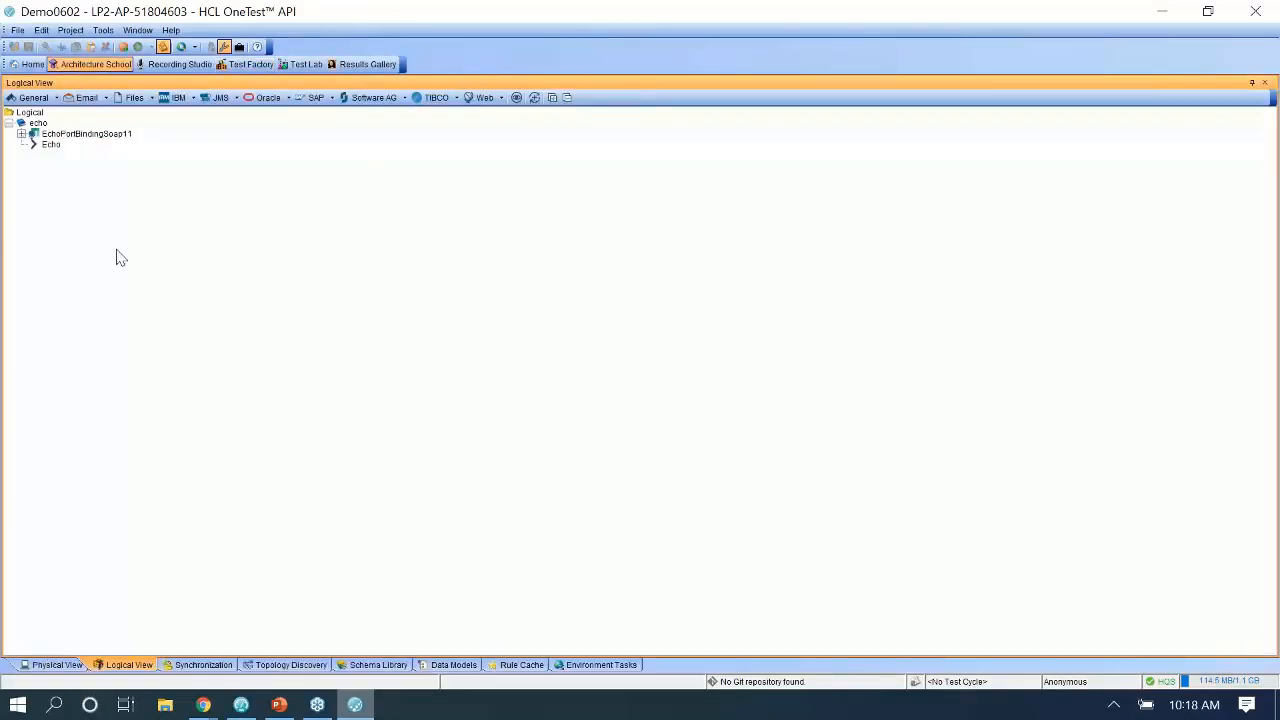
left_click(86, 134)
right_click(86, 140)
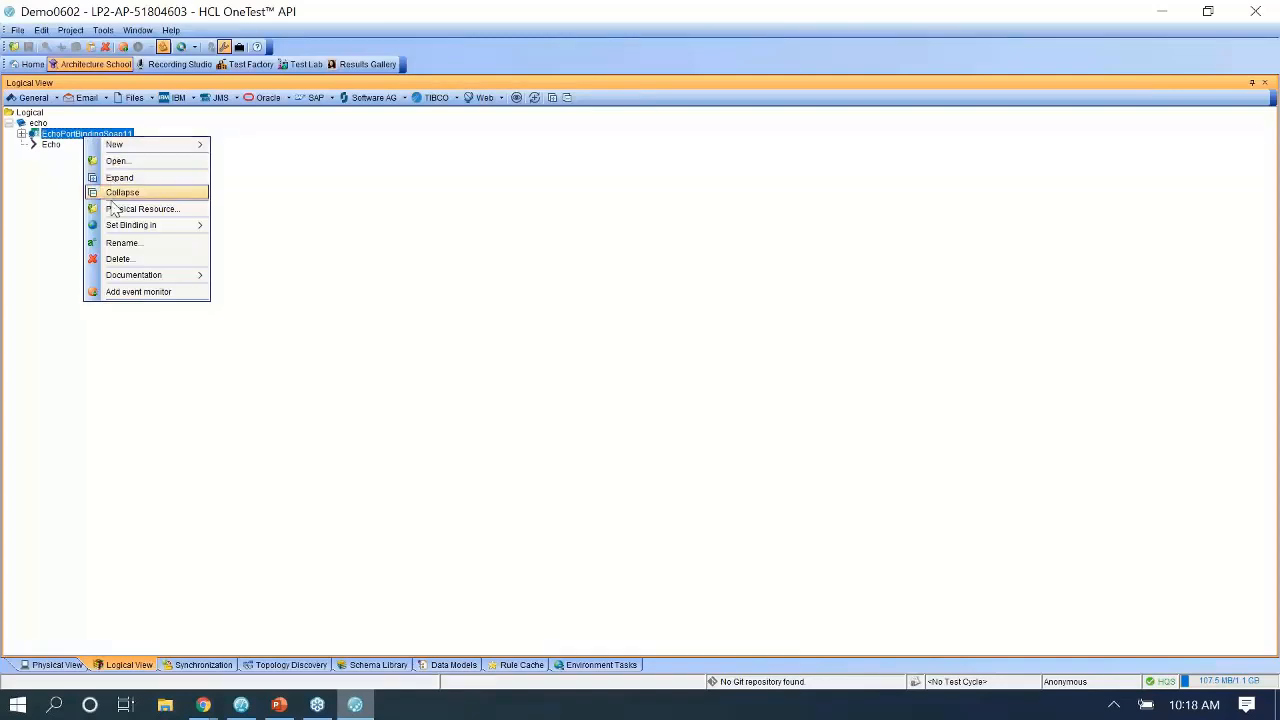
mouse_move(130, 225)
mouse_move(272, 228)
left_click(369, 289)
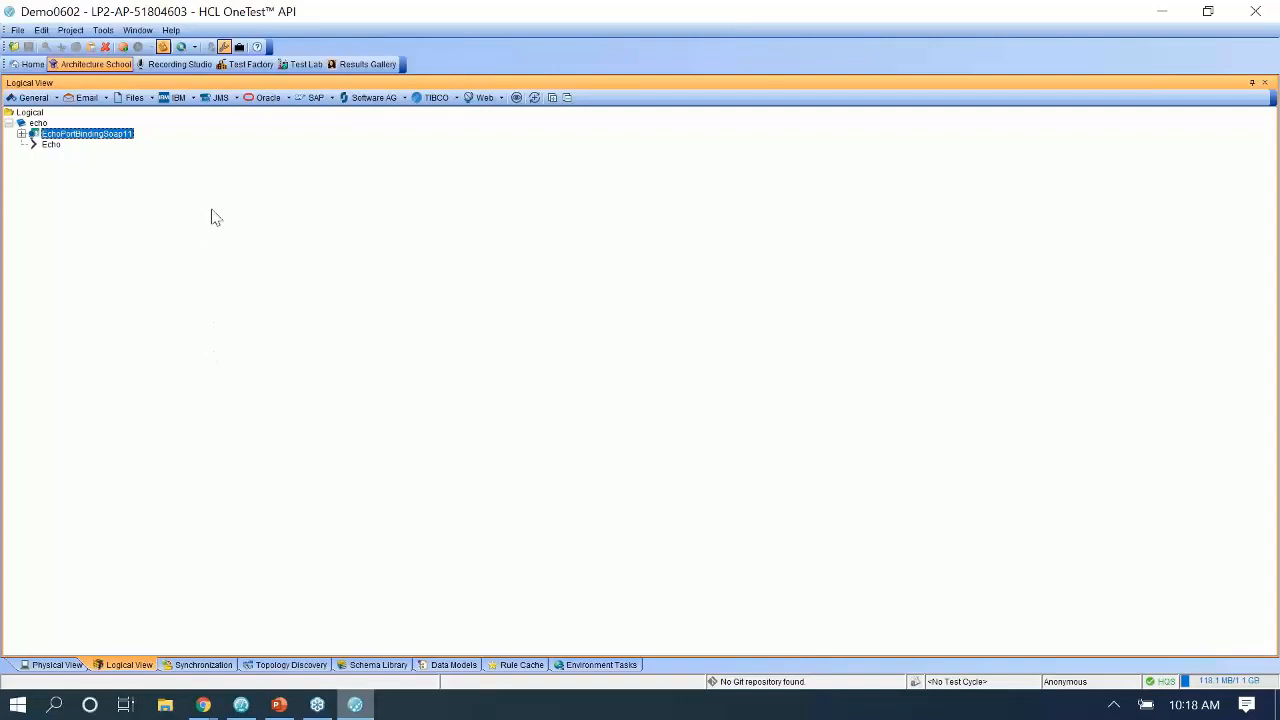
Open EchoStub from Test Lab to show its 'Stub Hello World' reply.
left_click(293, 66)
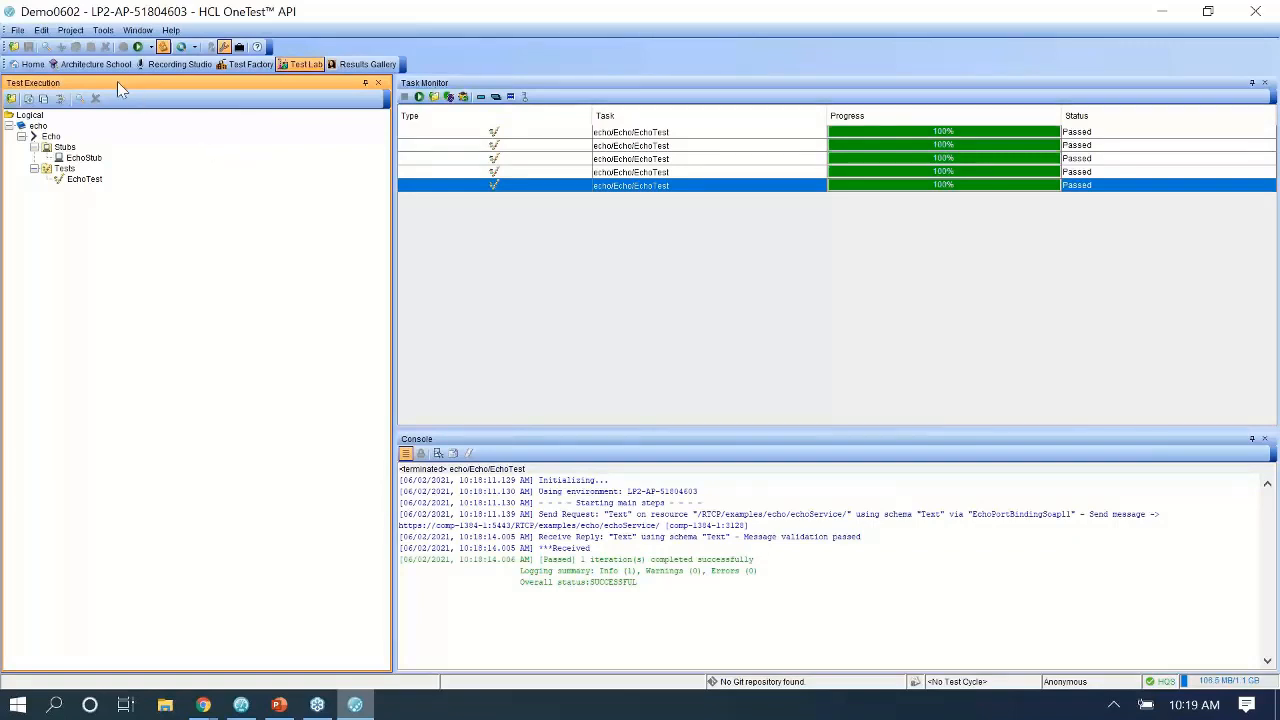
left_click(87, 159)
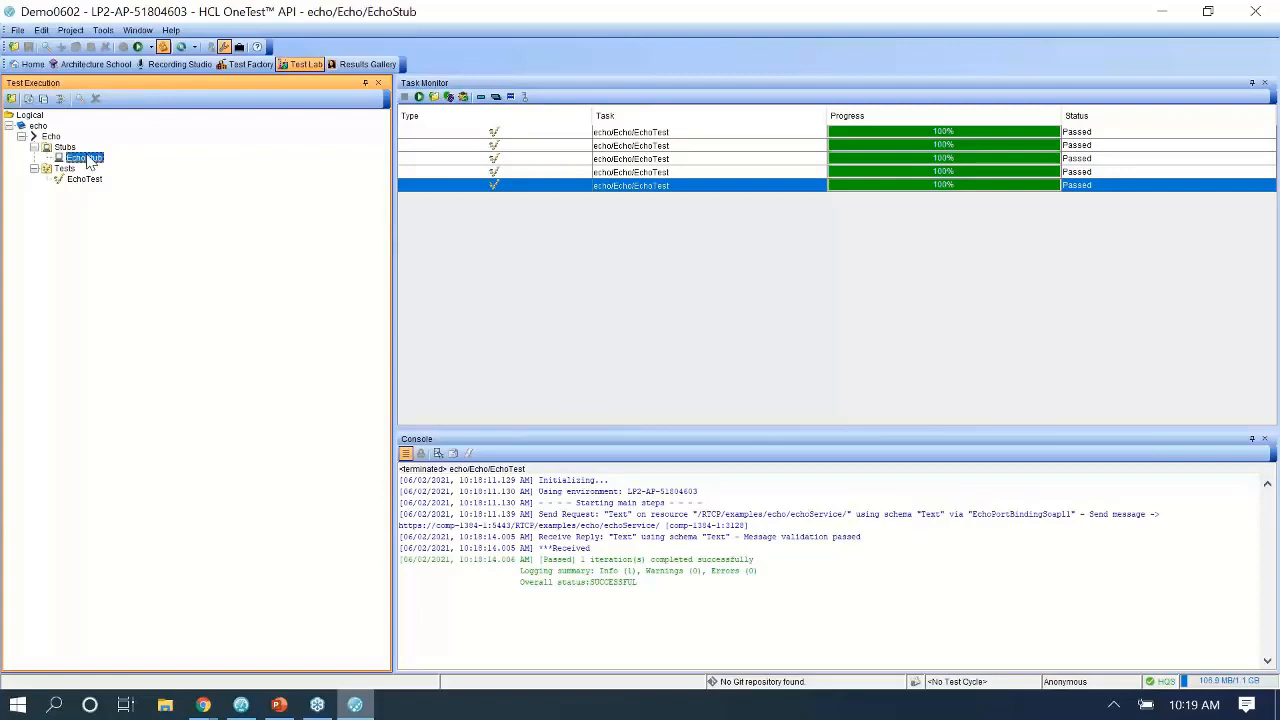
double_click(87, 159)
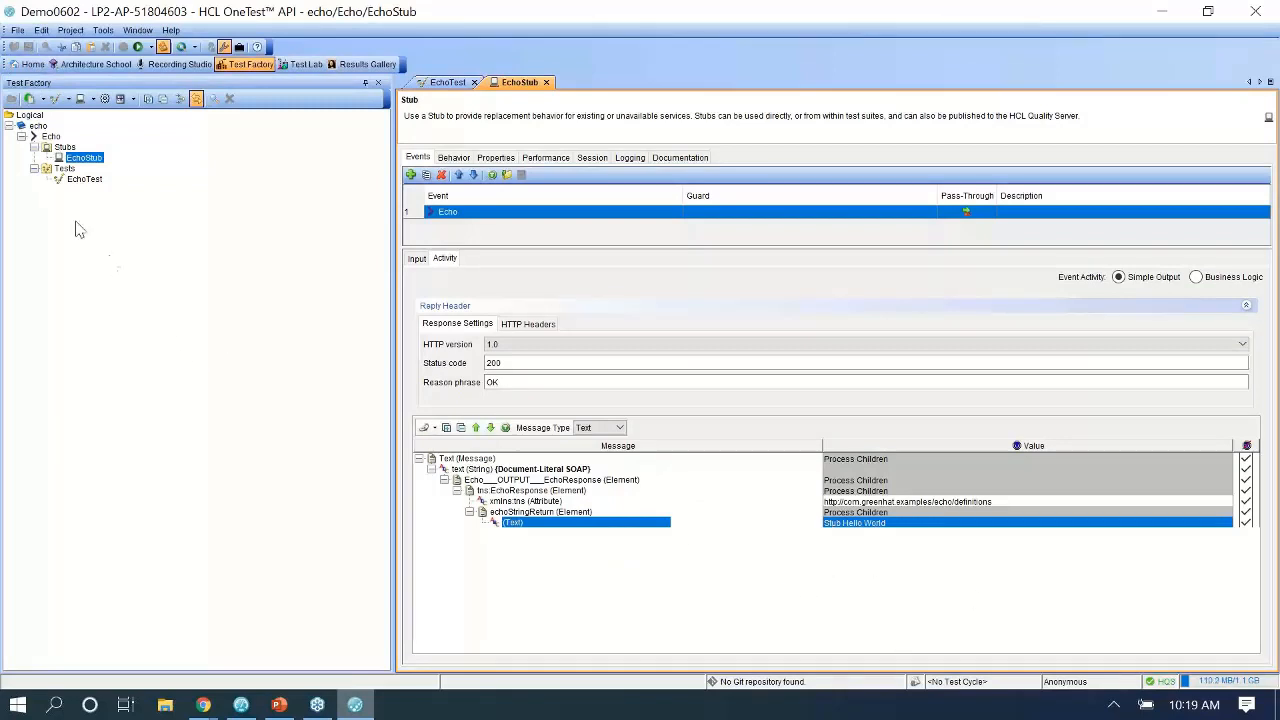
Open the generated Demo0602 test without datasets and expand echo_echoService to its 200 - OK response.
left_click(244, 707)
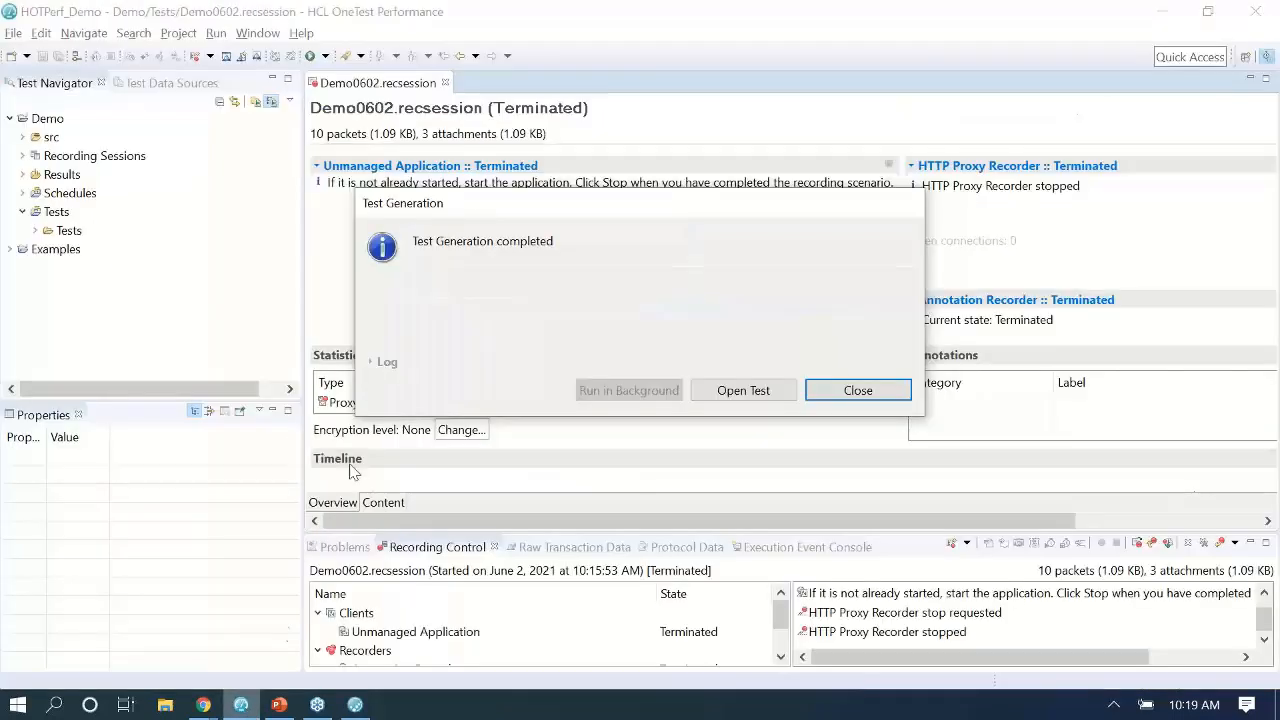
left_click(742, 391)
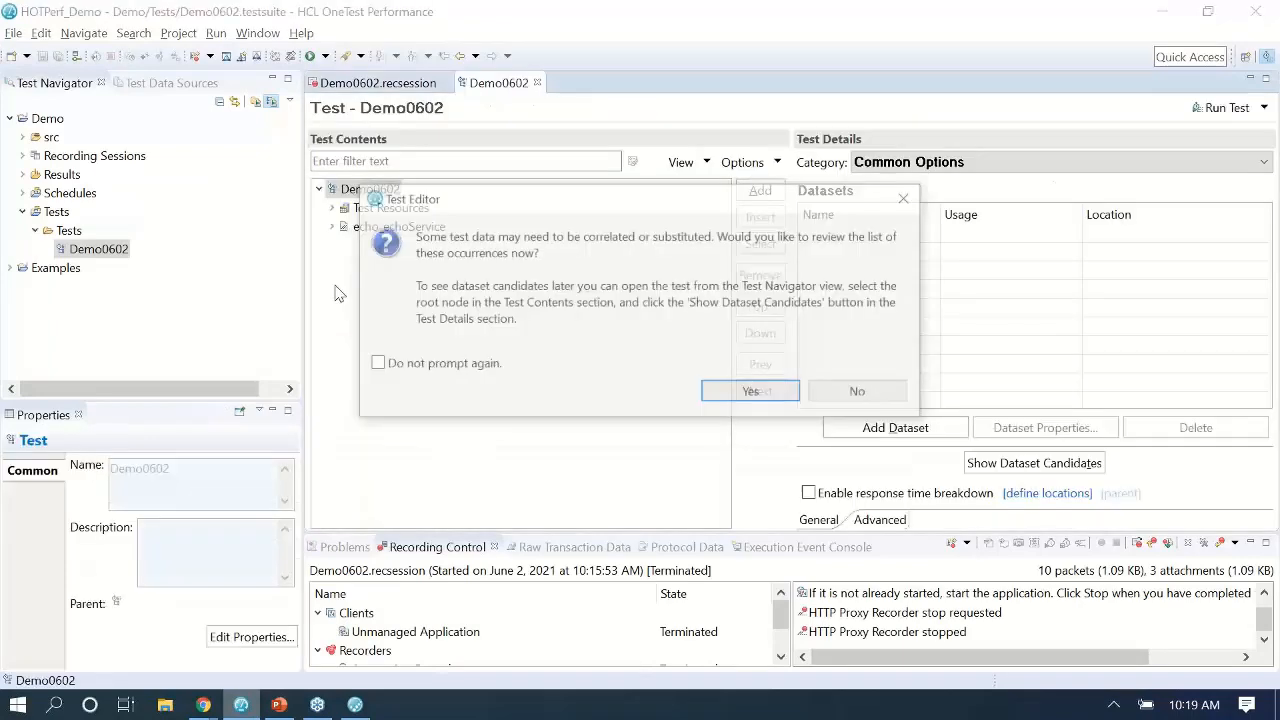
left_click(861, 393)
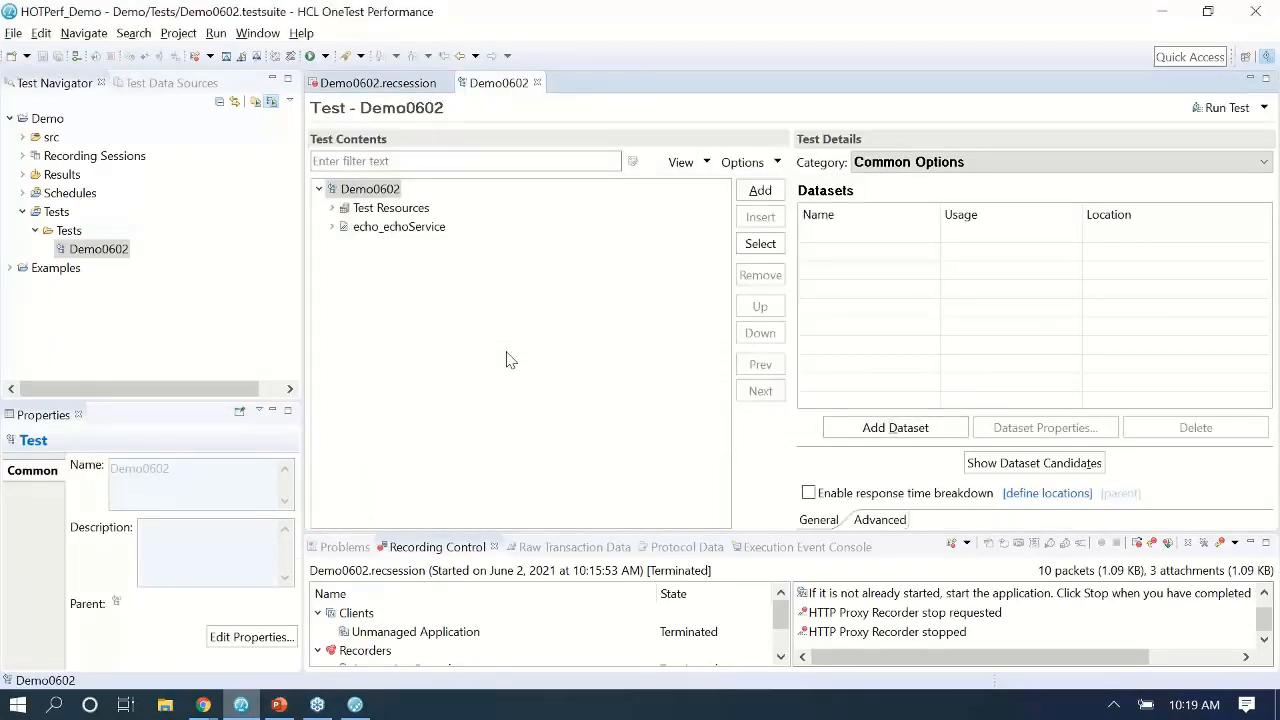
left_click(332, 227)
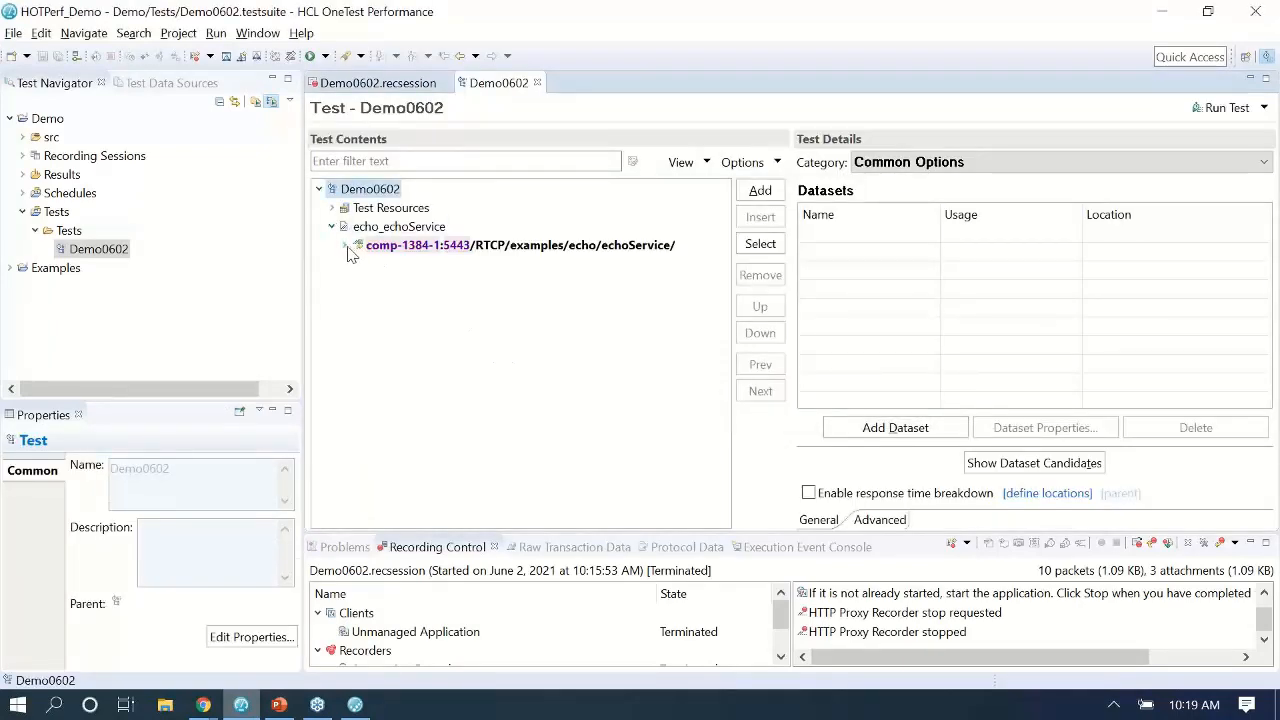
left_click(346, 246)
Expand Test Resources > Test Variables > Server Connections to show Demo0602_Host and Demo0602_Host_Port.
left_click(332, 209)
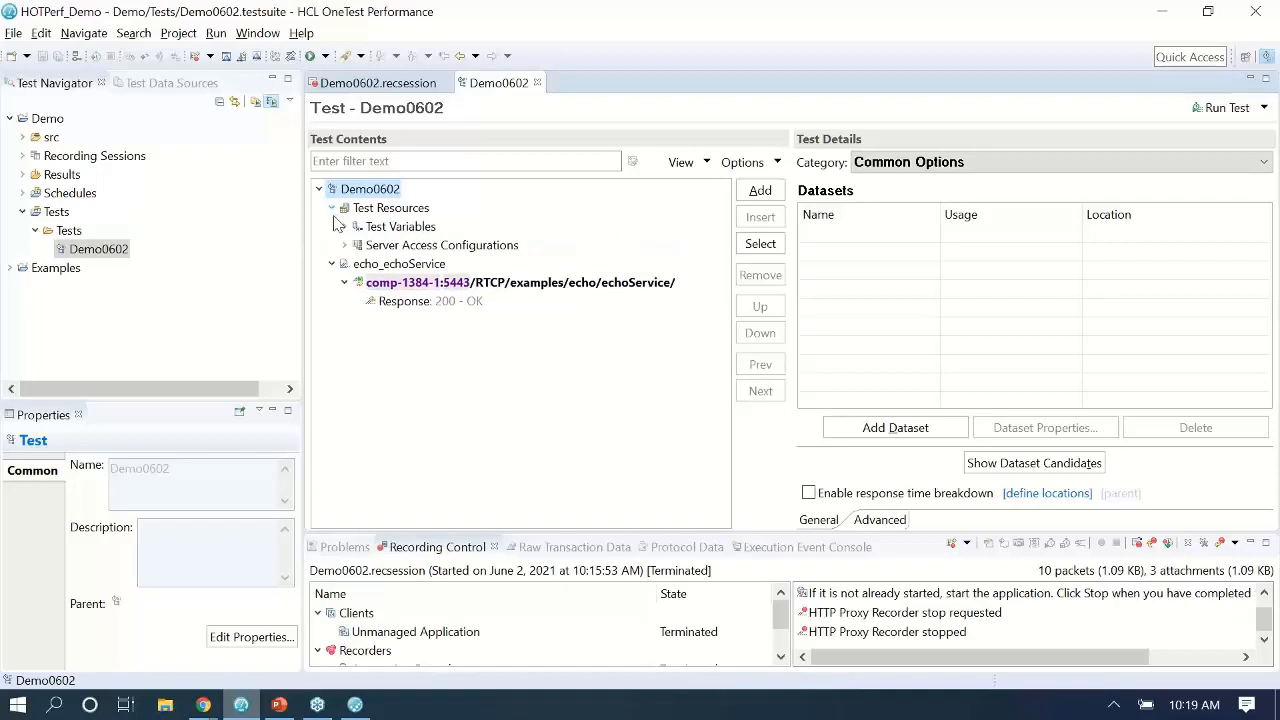
left_click(344, 227)
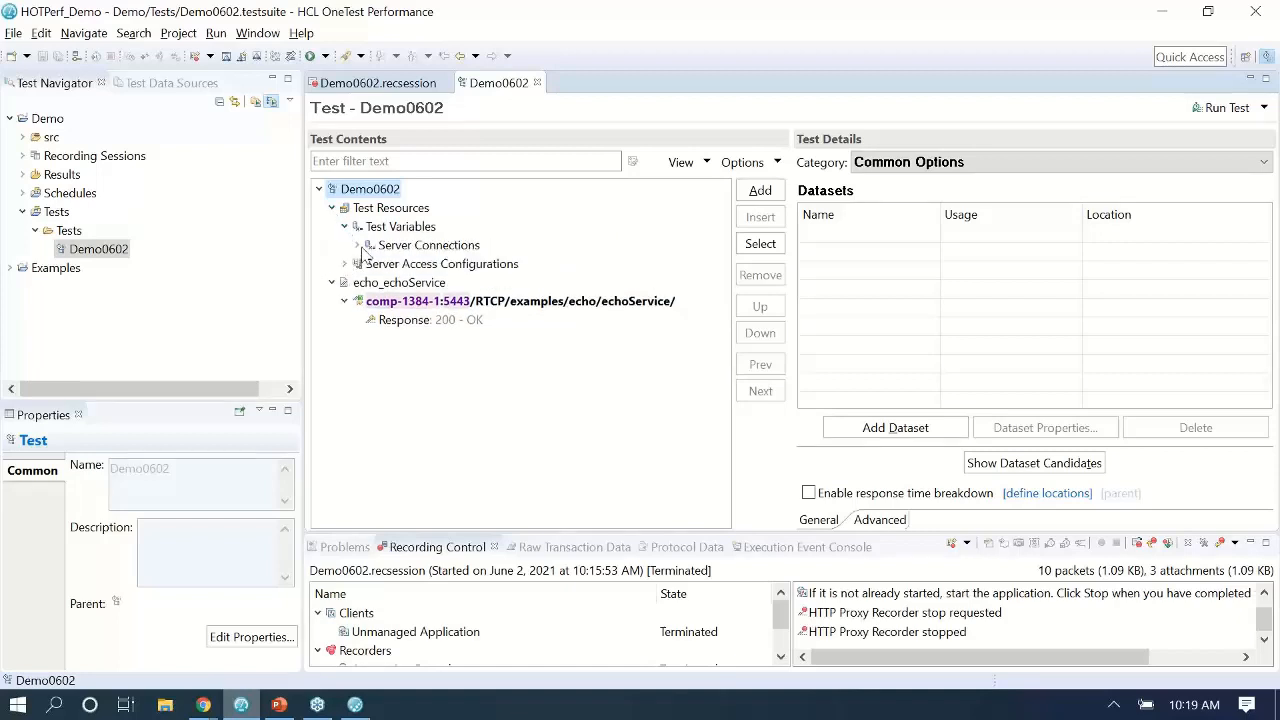
left_click(357, 246)
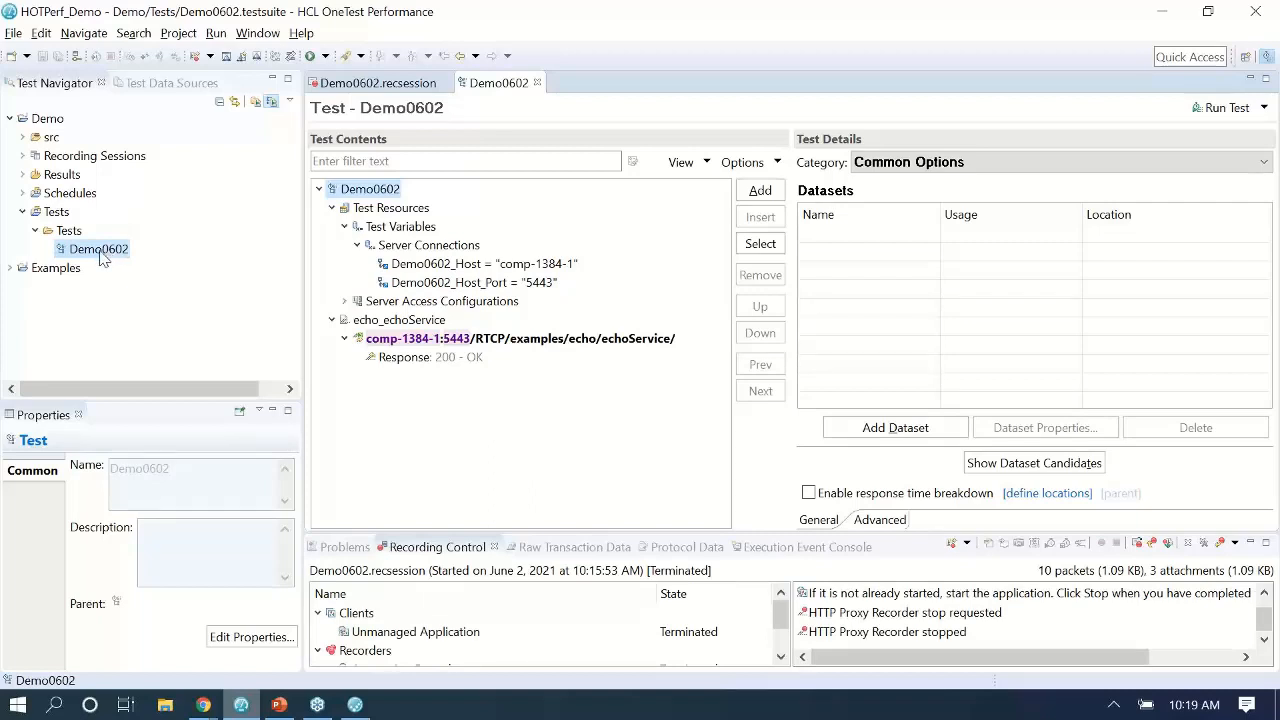
left_click(279, 705)
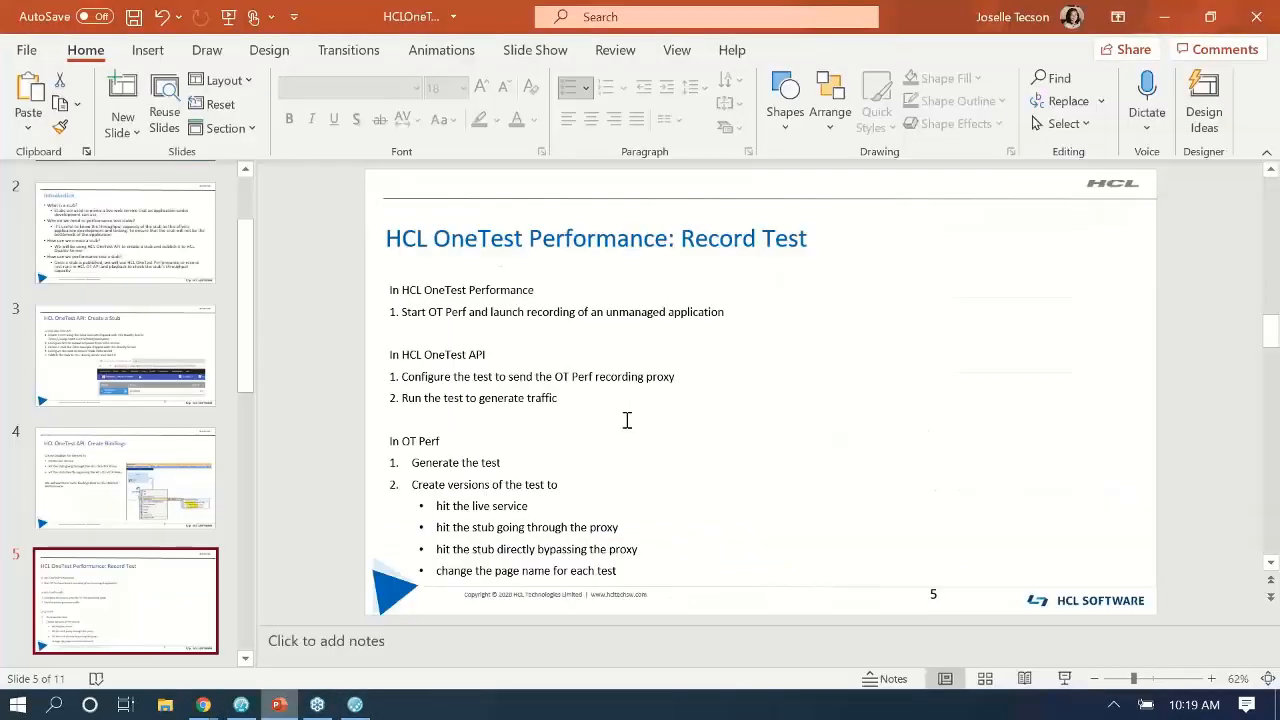
left_click(427, 470)
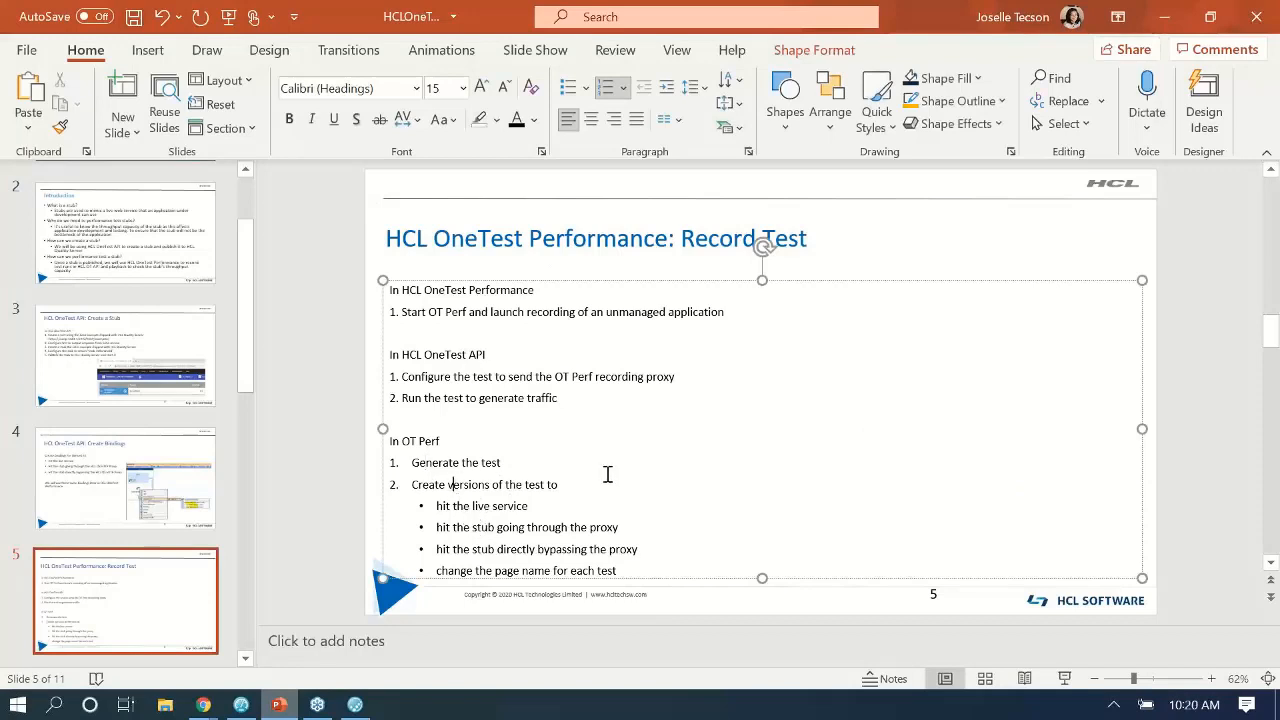
left_click(485, 507)
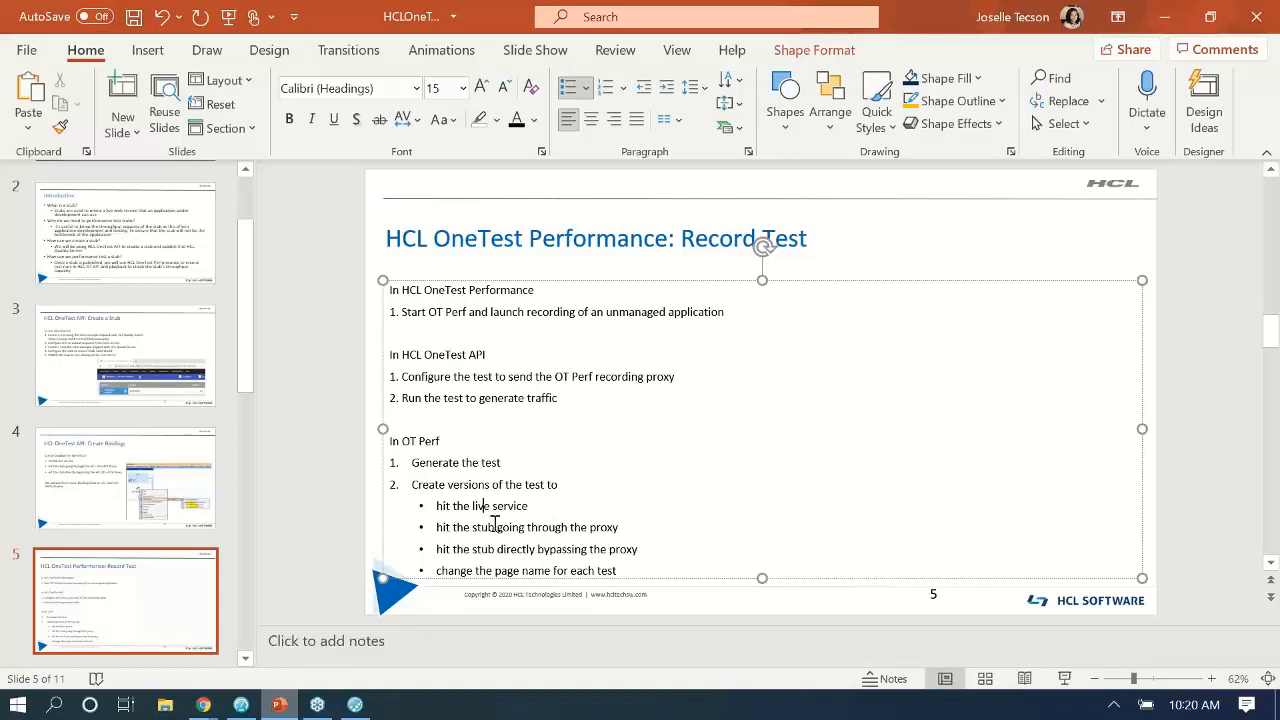
left_click(505, 526)
Show OneTest API's Architecture School Physical View, then minimize it back to slide 5.
left_click(355, 705)
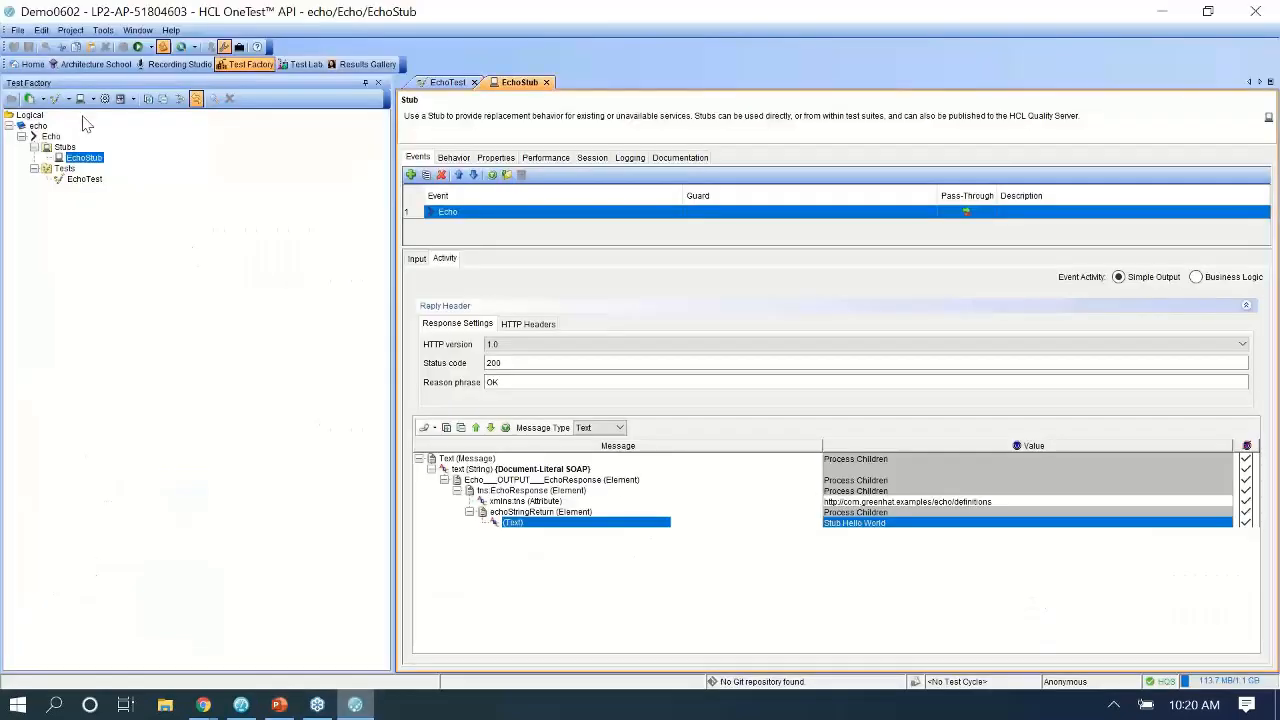
left_click(84, 65)
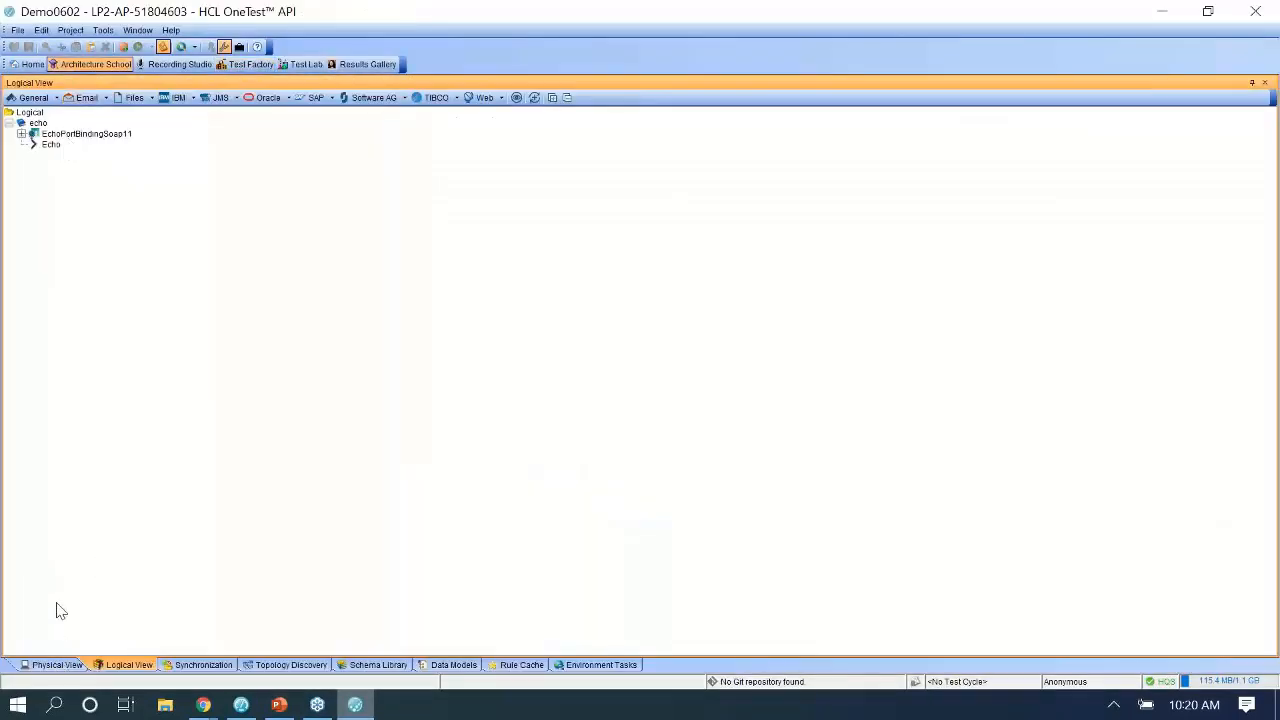
left_click(53, 666)
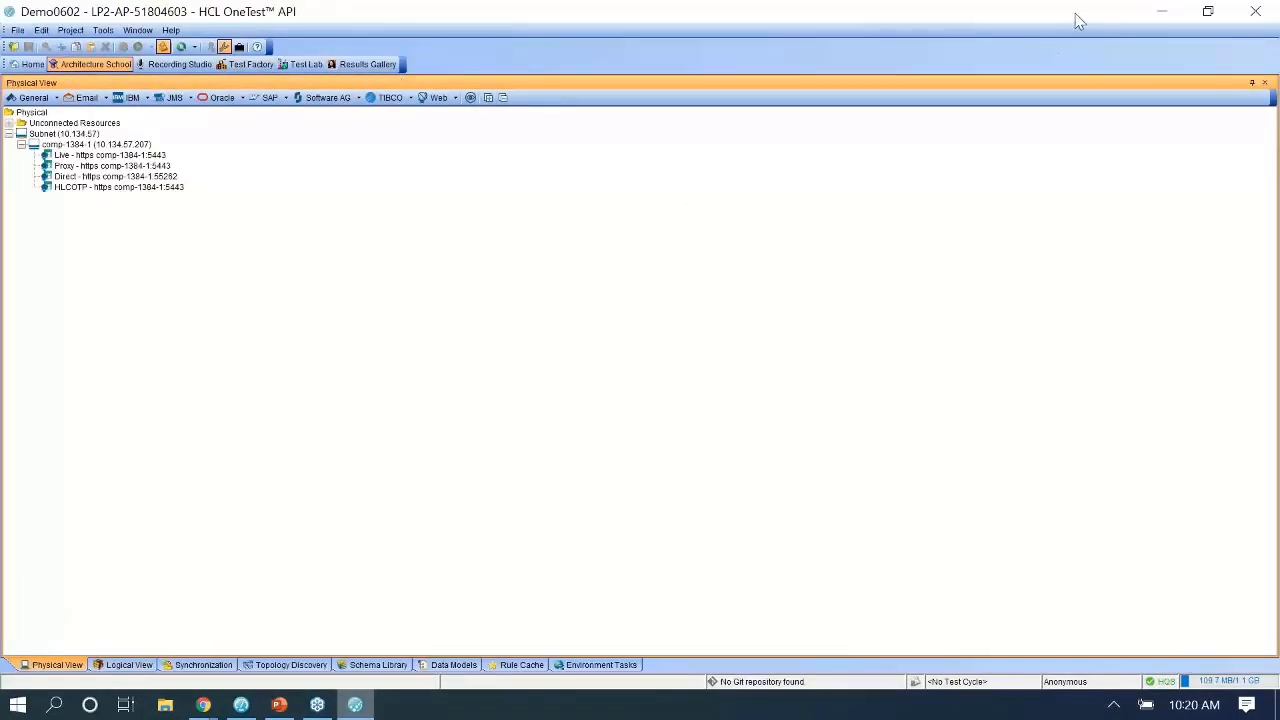
left_click(1143, 14)
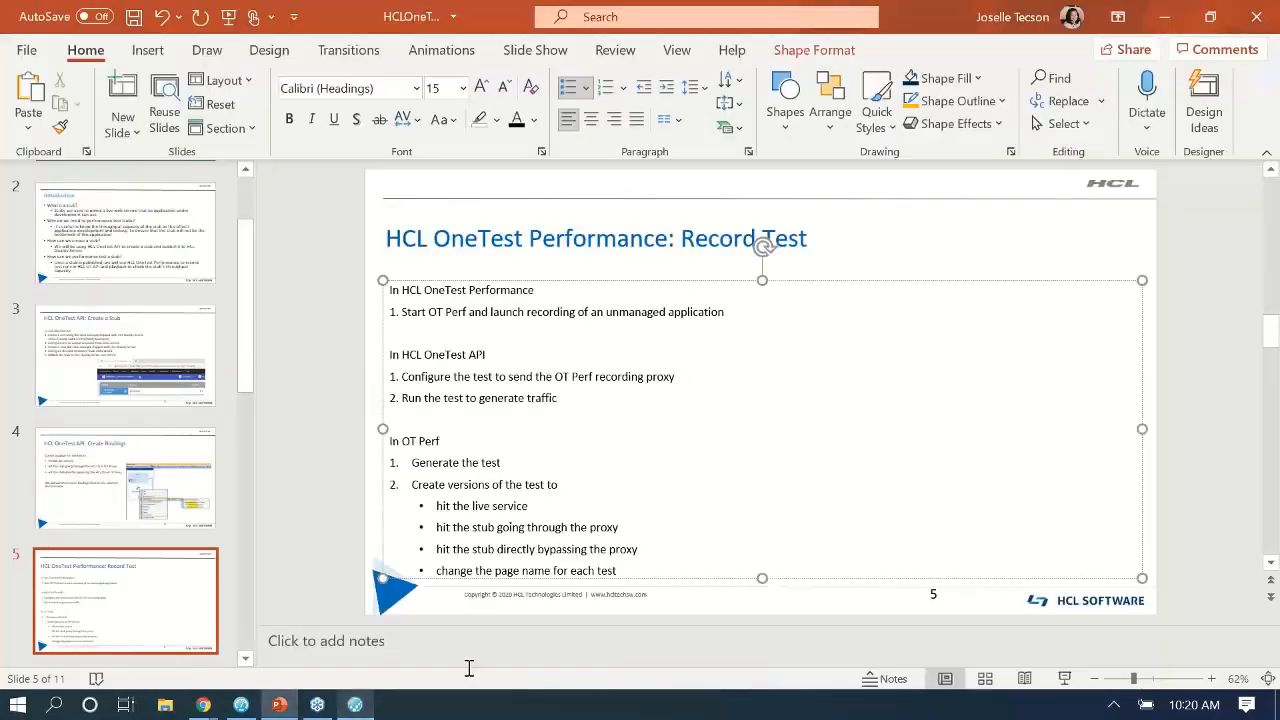
Copy the Demo0602 test and paste it as a new test named Live.
left_click(240, 705)
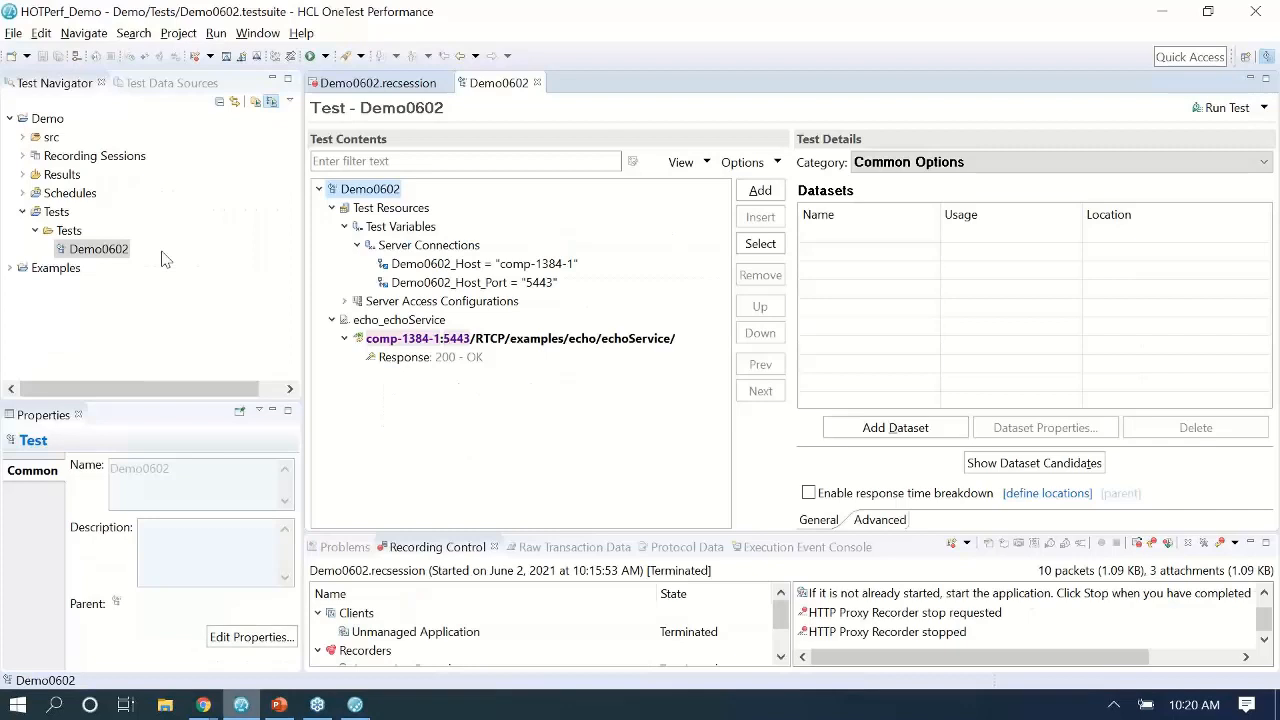
left_click(102, 250)
right_click(104, 254)
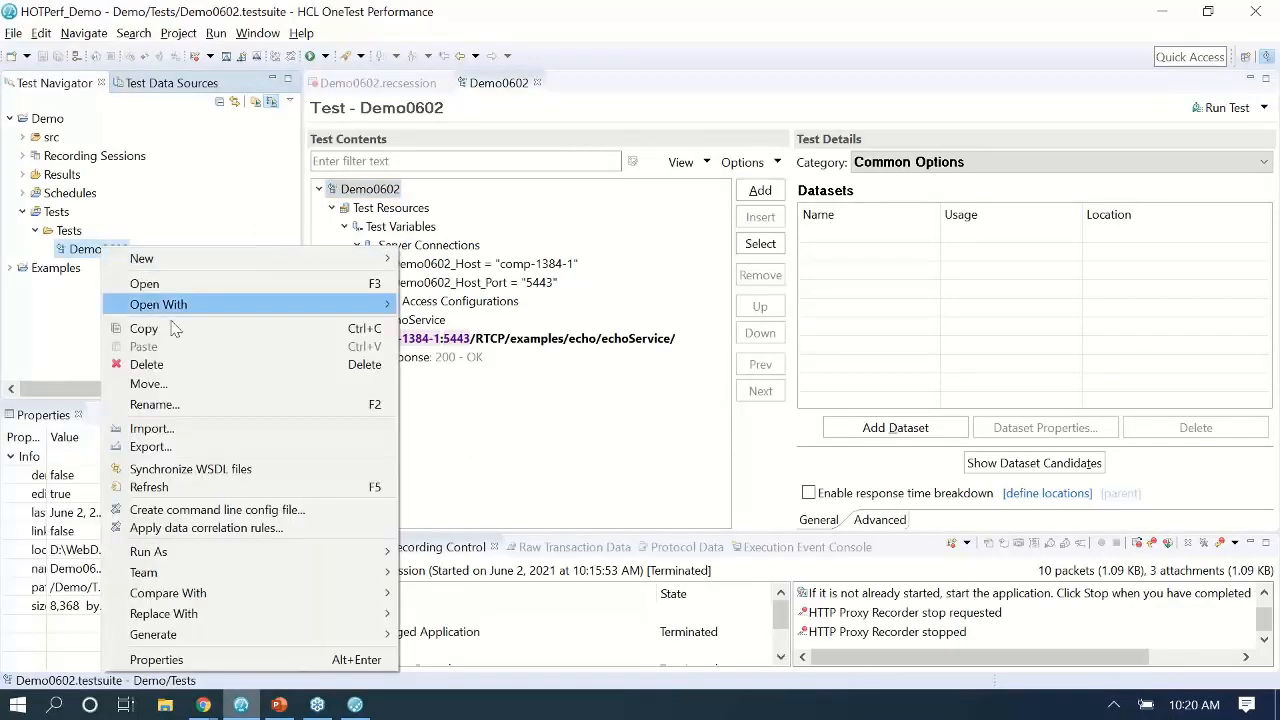
left_click(140, 328)
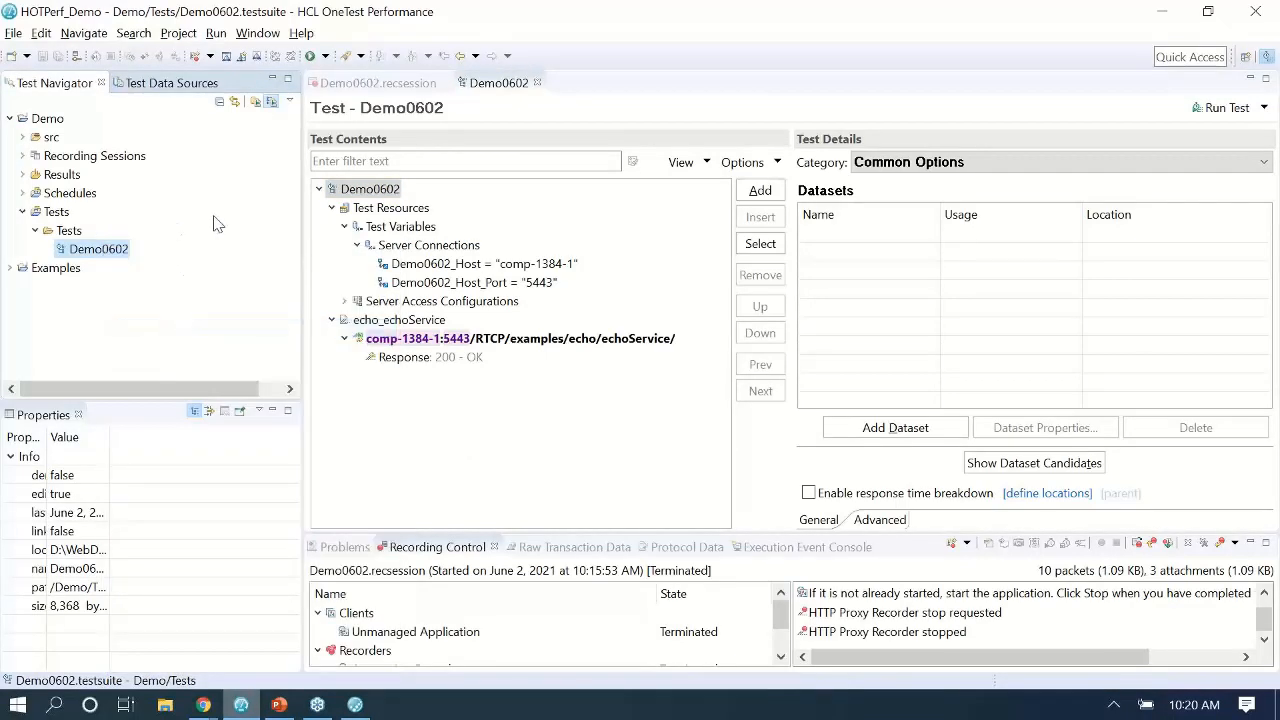
right_click(104, 256)
left_click(143, 352)
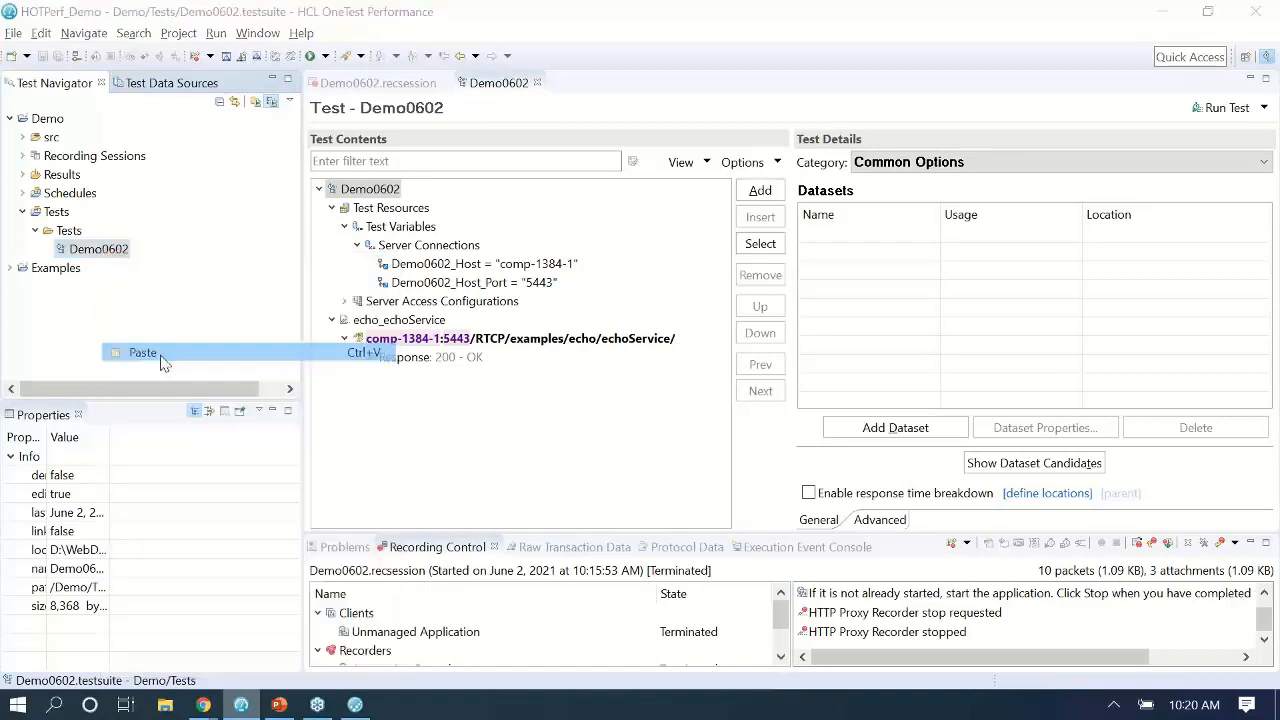
left_click(502, 288)
left_click_drag(502, 288, 8, 220)
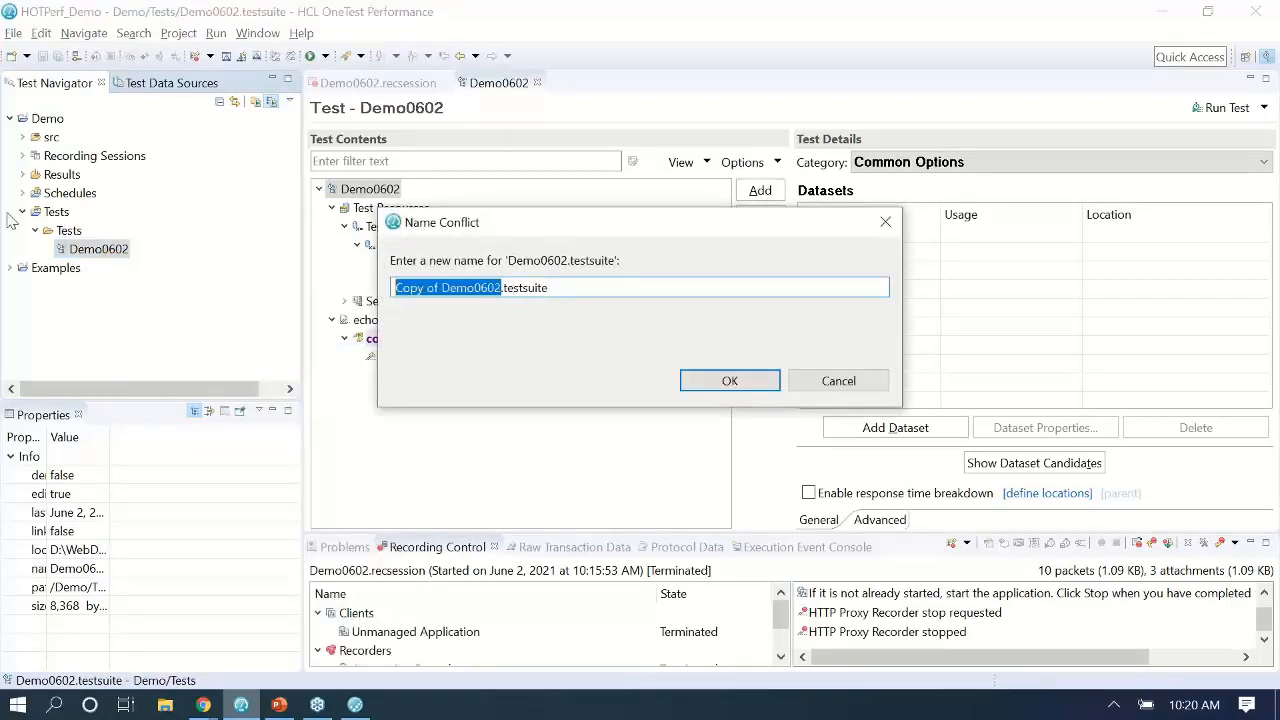
key("BackSpace")
type("Live")
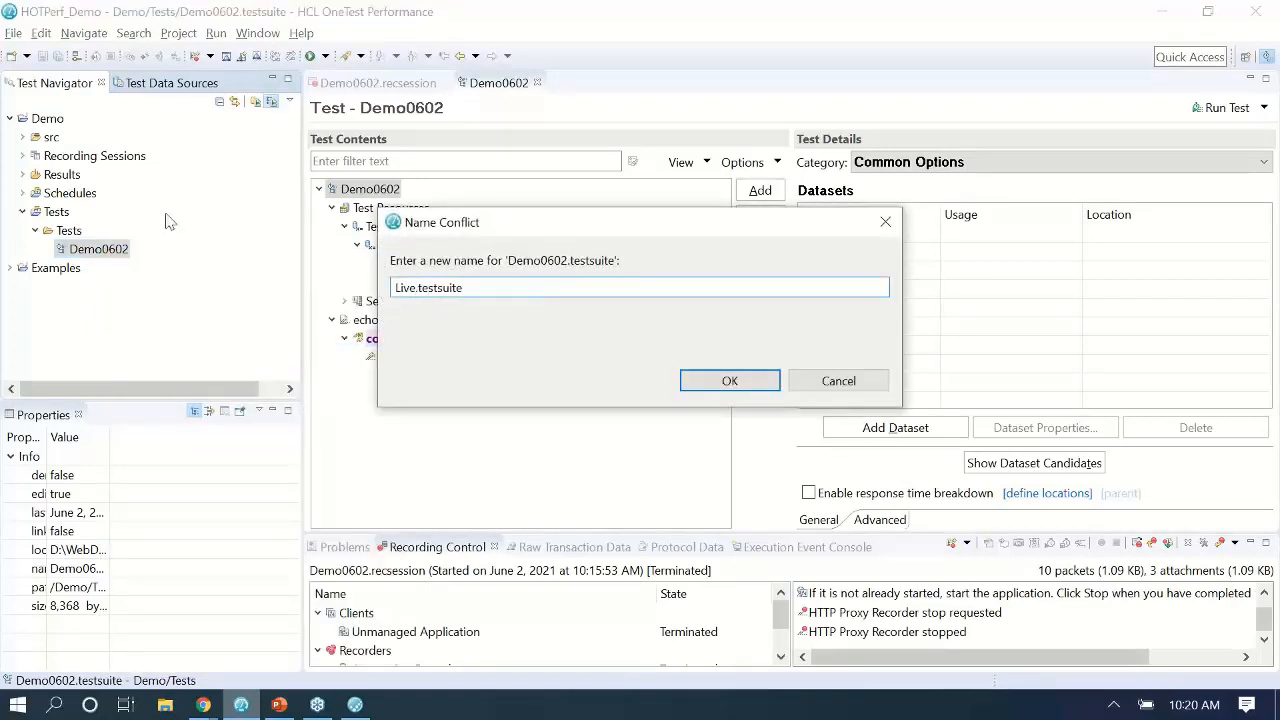
left_click(730, 381)
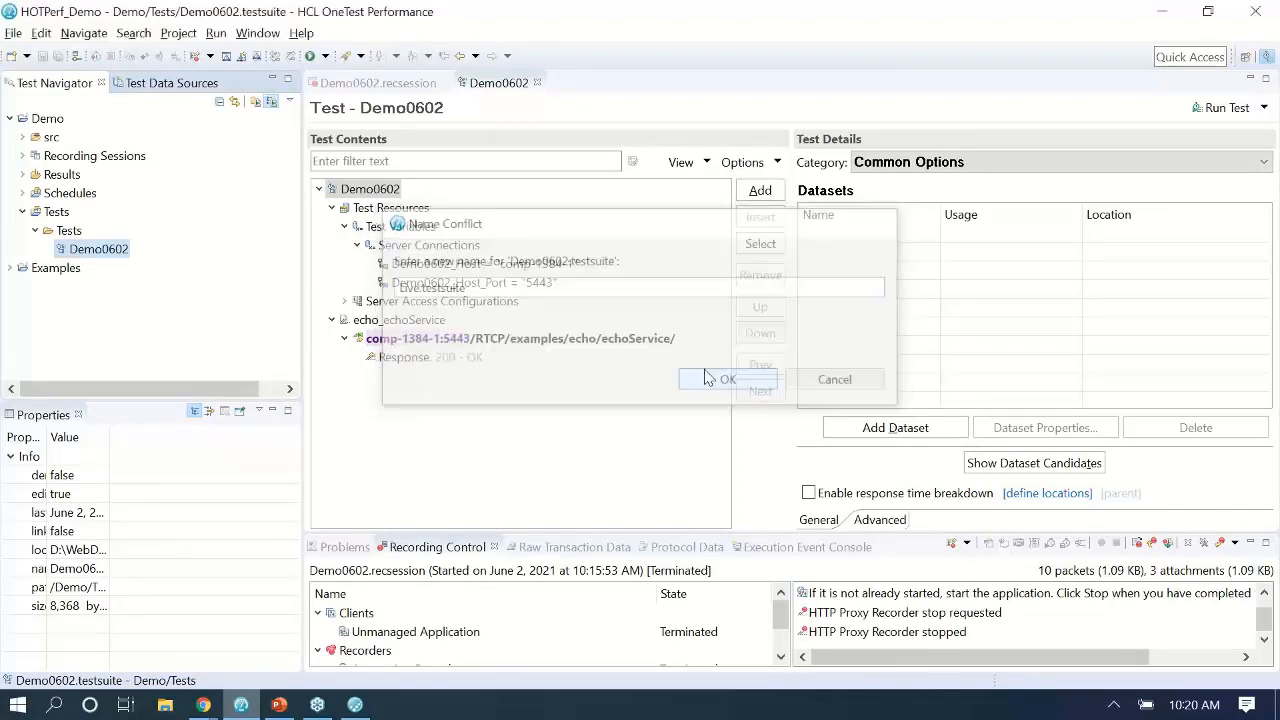
Paste two more copies of Demo0602, naming them Proxy and Direct.
right_click(100, 250)
left_click(150, 352)
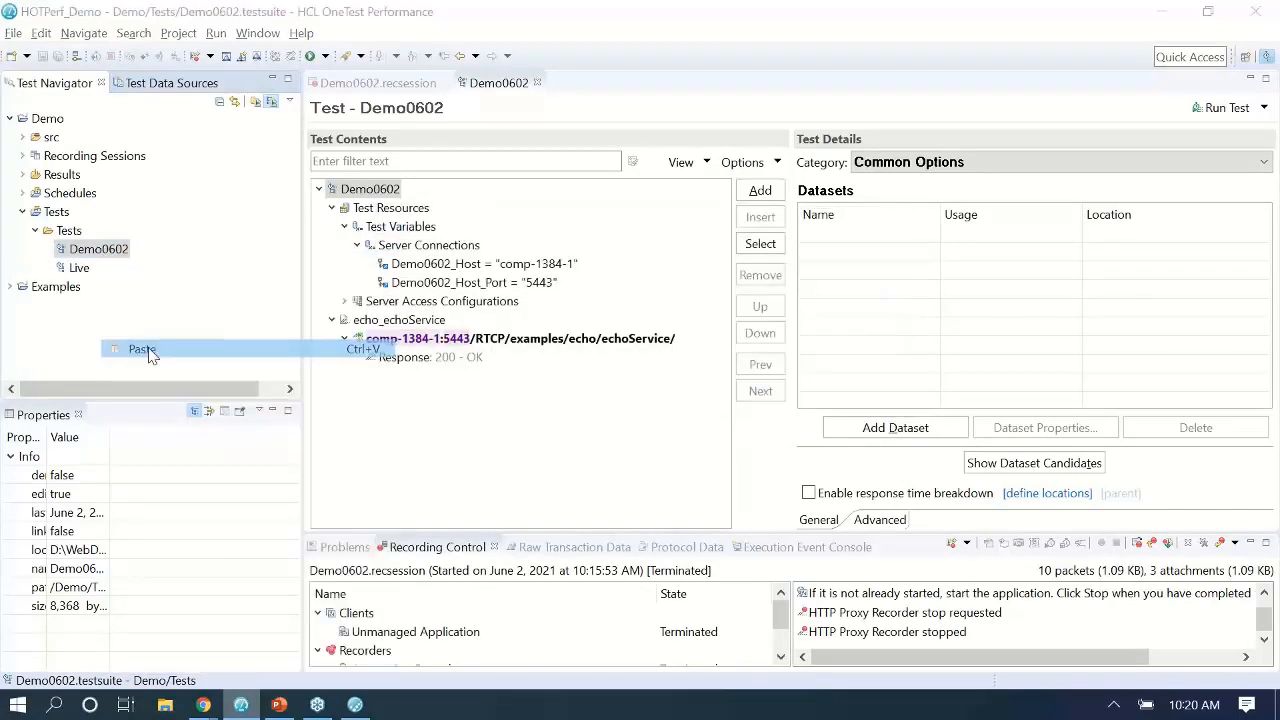
left_click_drag(500, 292, 5, 230)
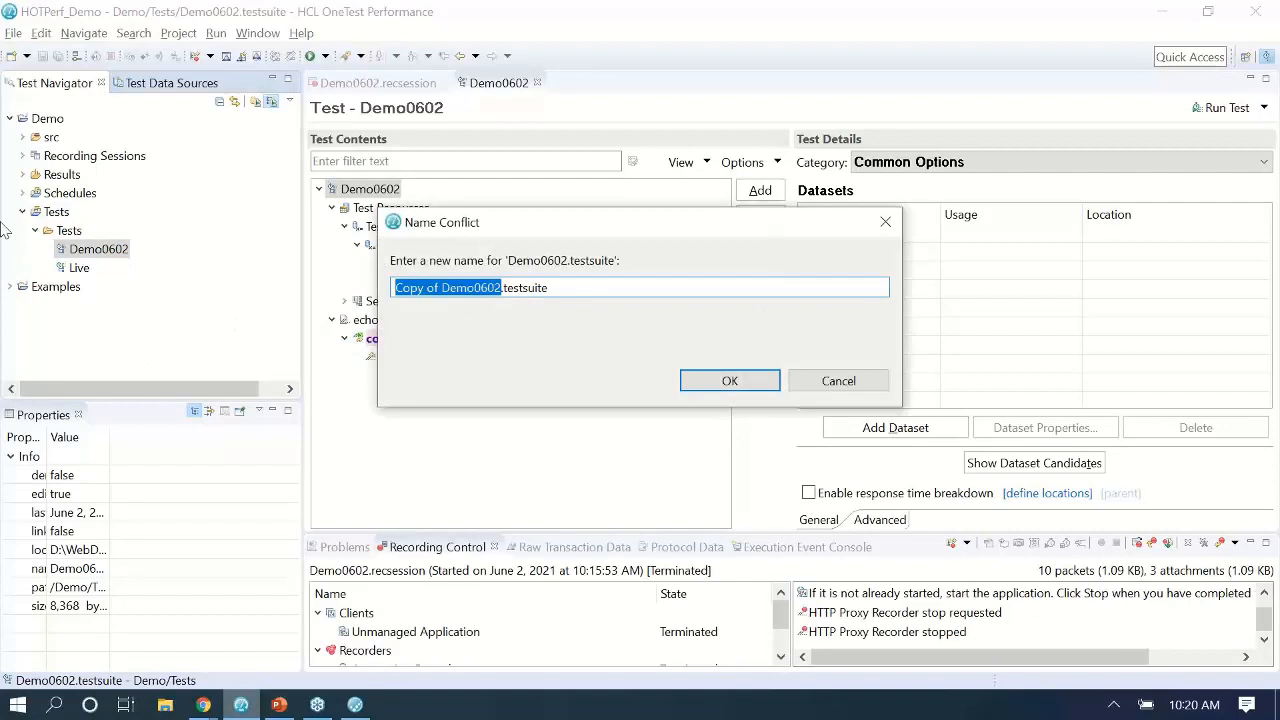
key("BackSpace")
type("Proxy")
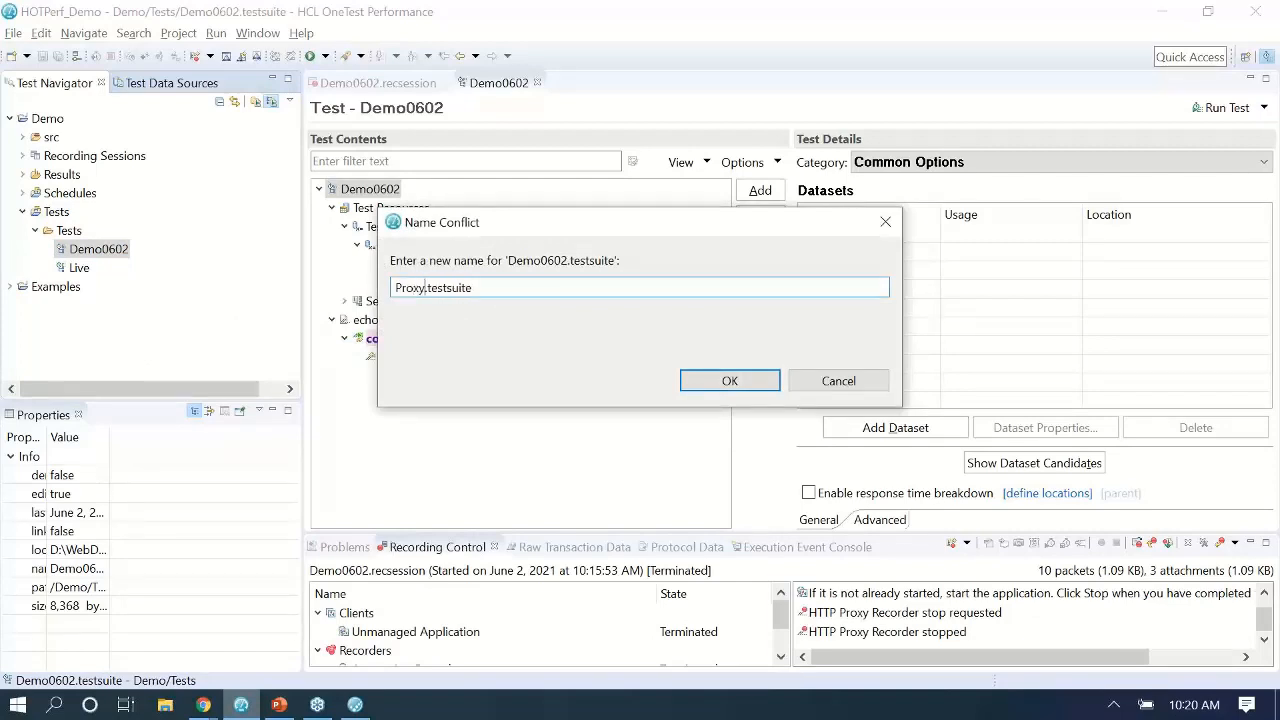
left_click(730, 381)
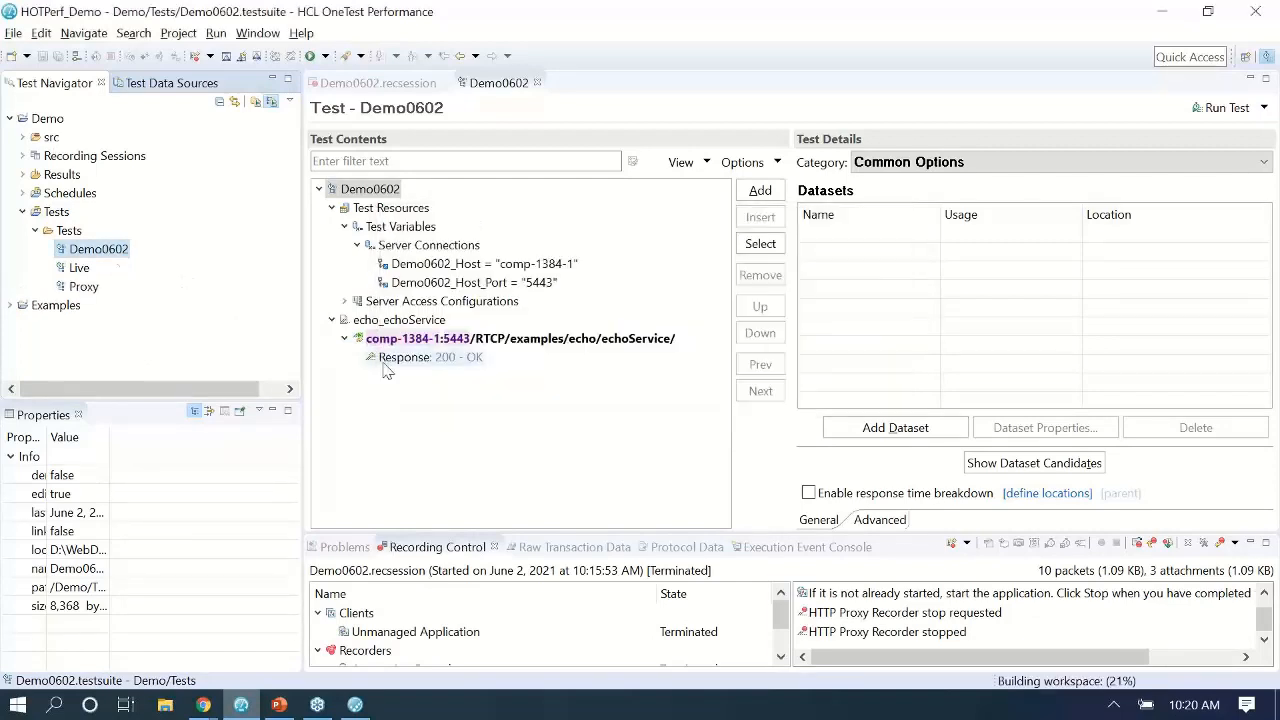
right_click(104, 253)
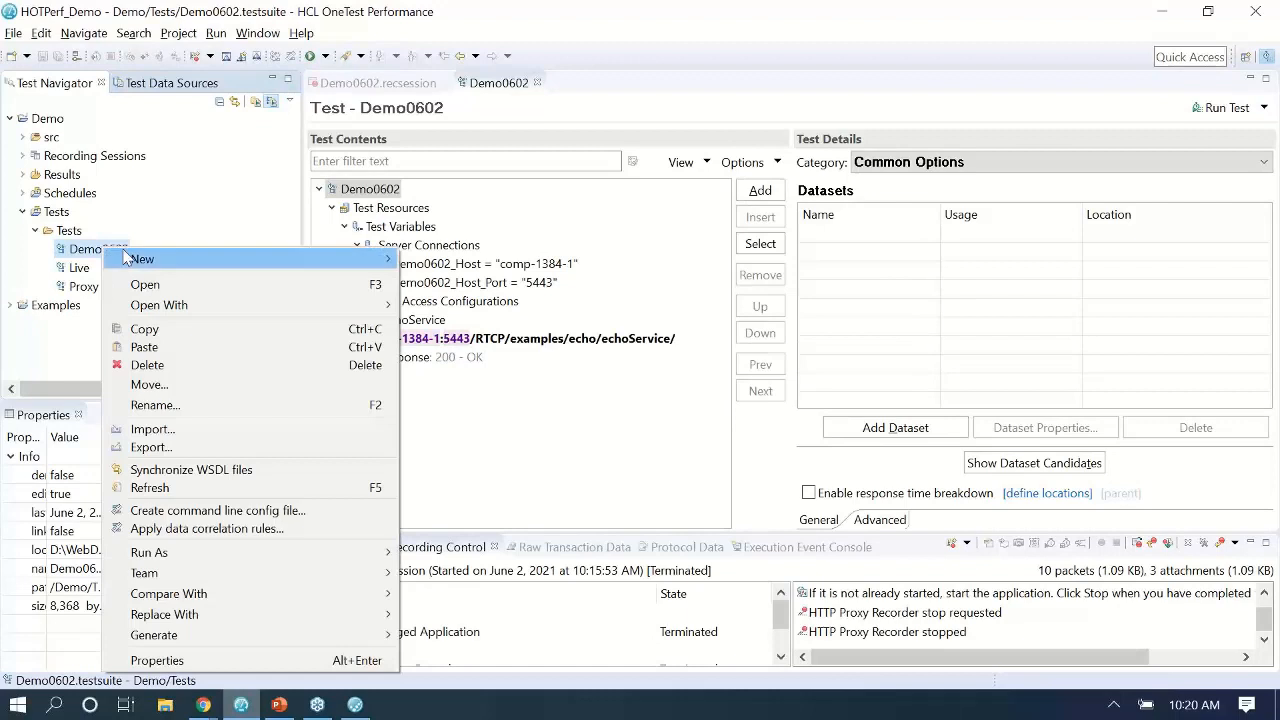
left_click(180, 350)
left_click(504, 289)
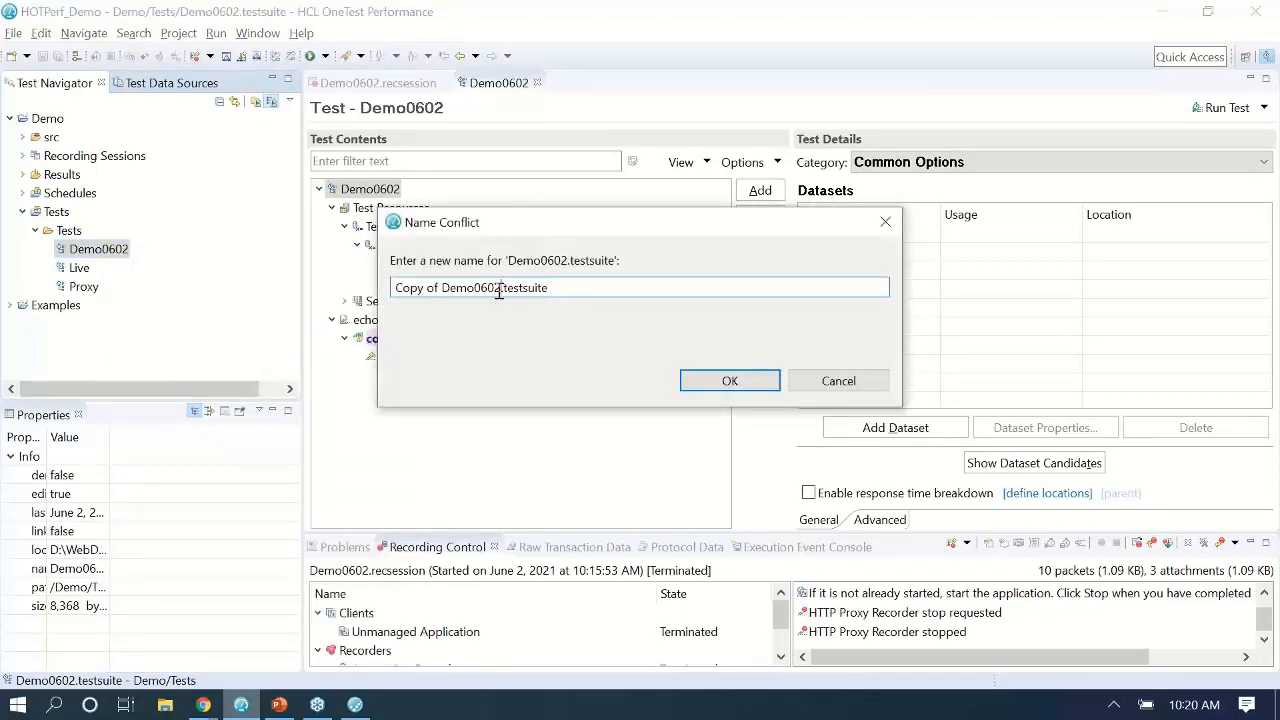
left_click_drag(499, 290, 107, 235)
type("Direct")
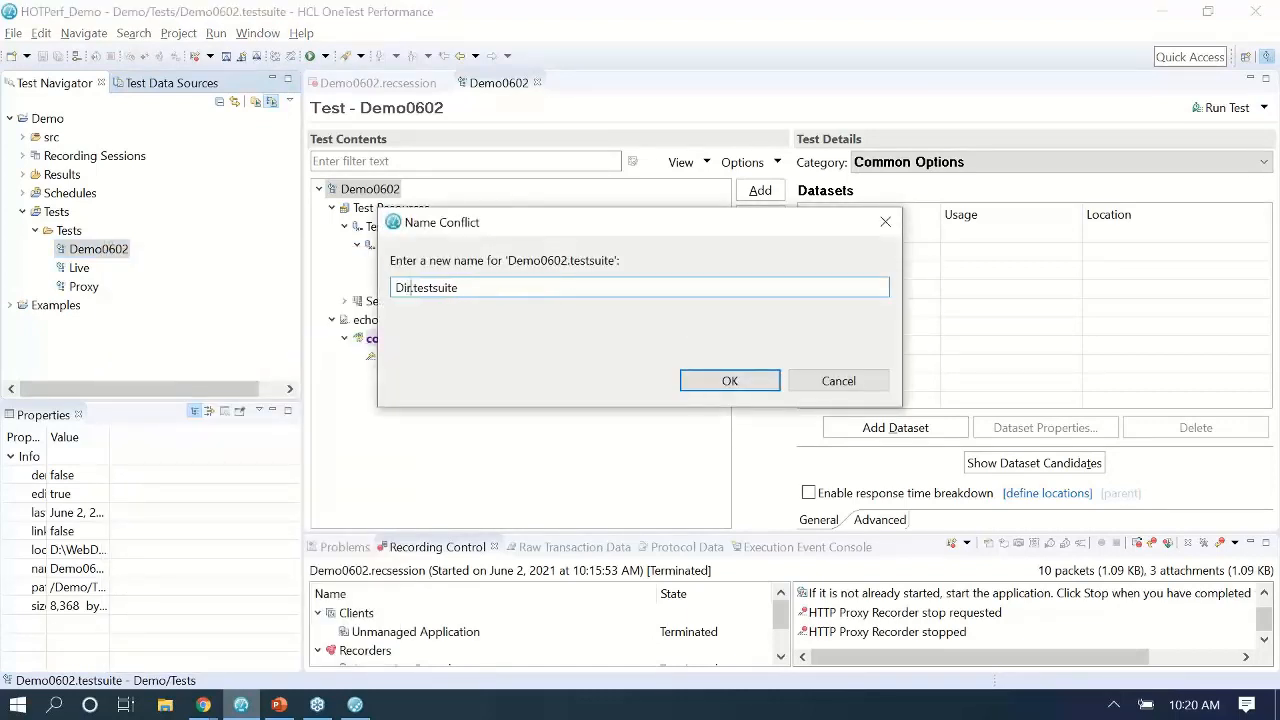
left_click(729, 381)
double_click(80, 288)
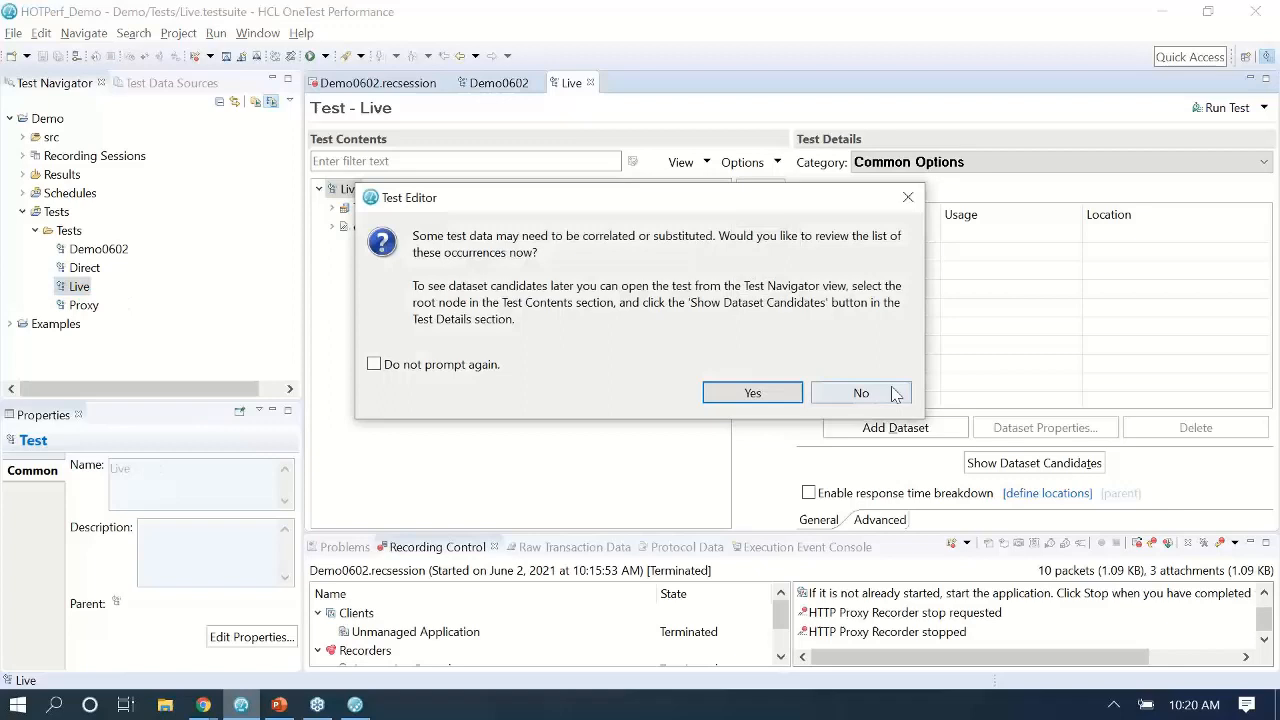
Decline the dataset prompt for the Live test and show its Server Connections host variables.
left_click(880, 393)
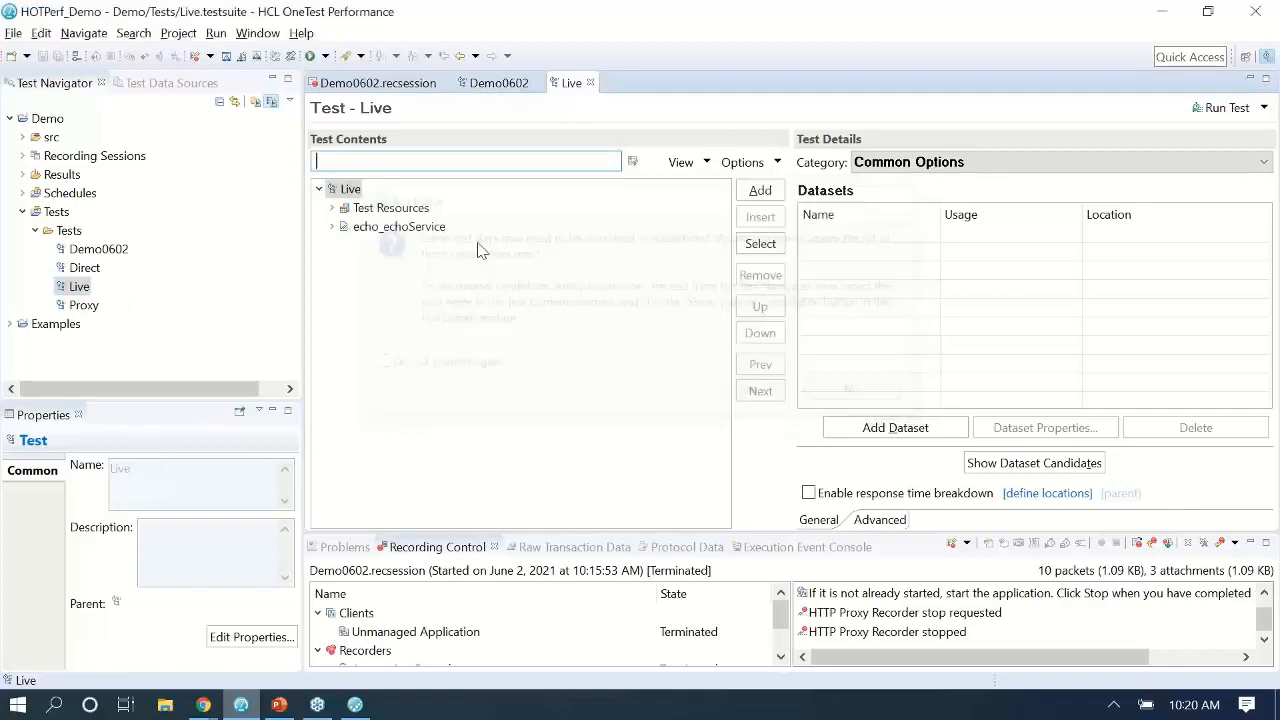
left_click(332, 207)
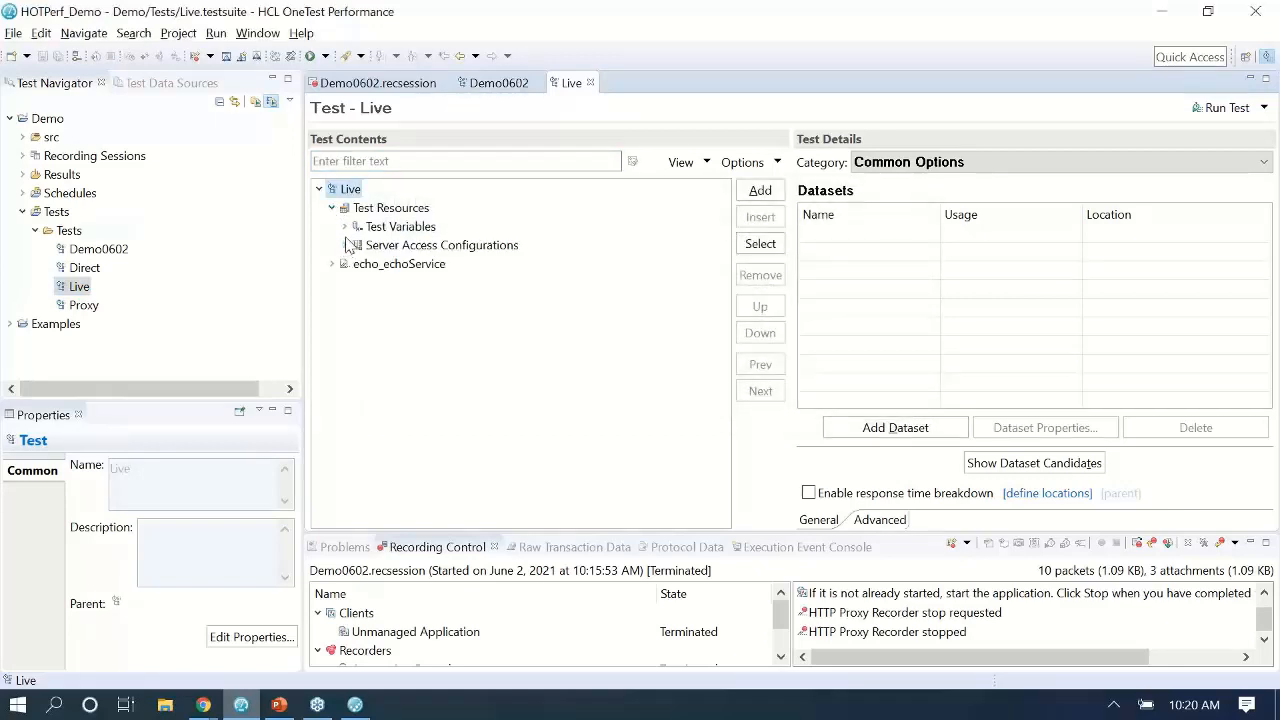
left_click(344, 226)
left_click(357, 245)
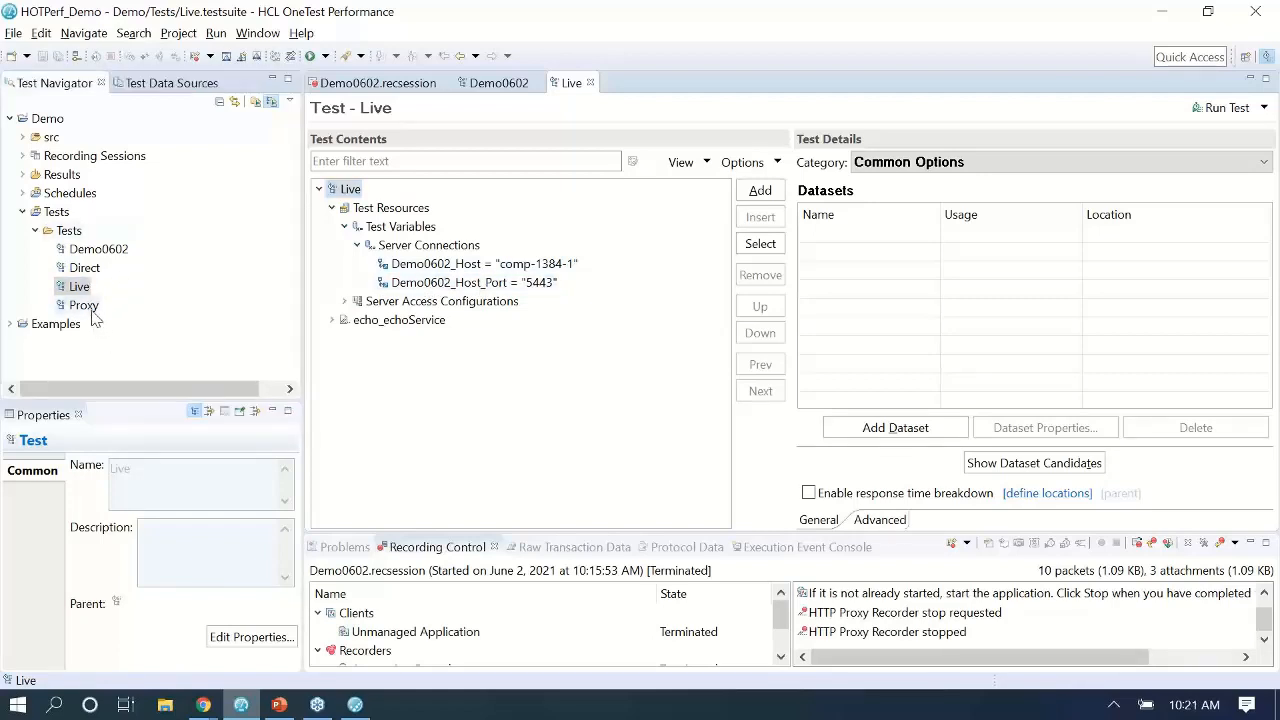
Open the Proxy test and add an HTTP Proxy entry to its Config_1 server access configuration.
double_click(84, 305)
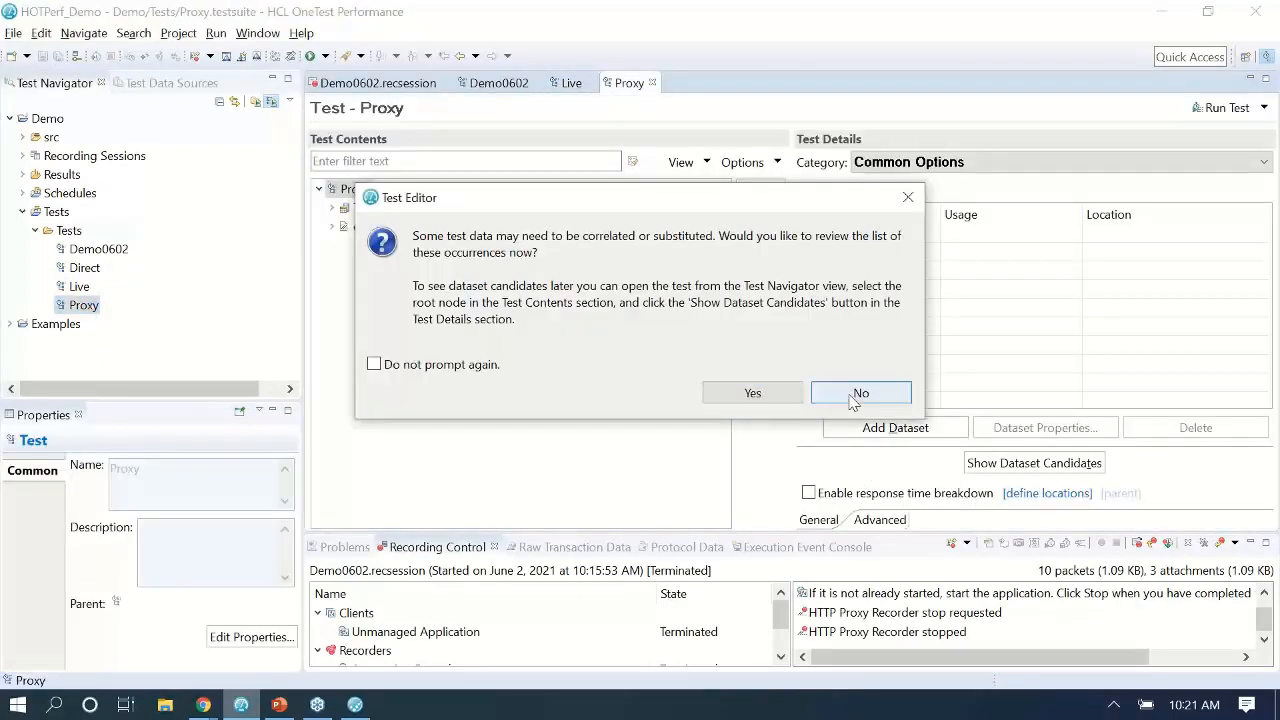
left_click(861, 393)
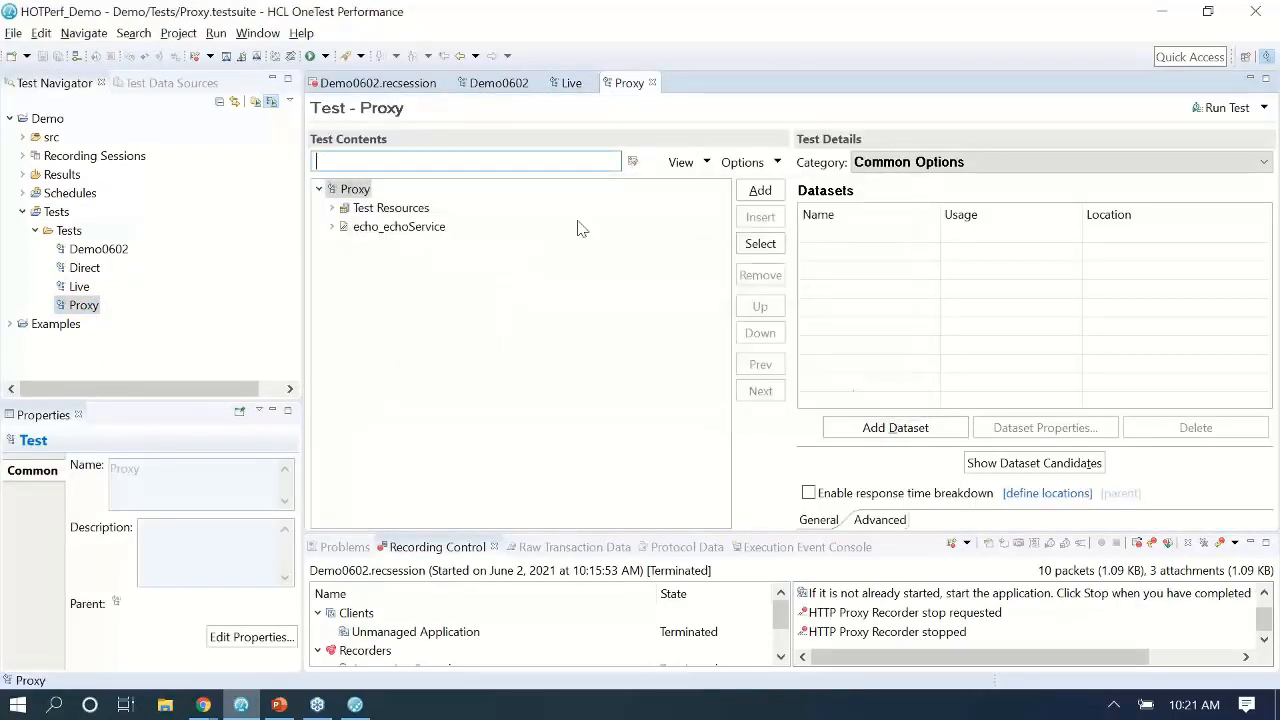
left_click(333, 208)
left_click(345, 245)
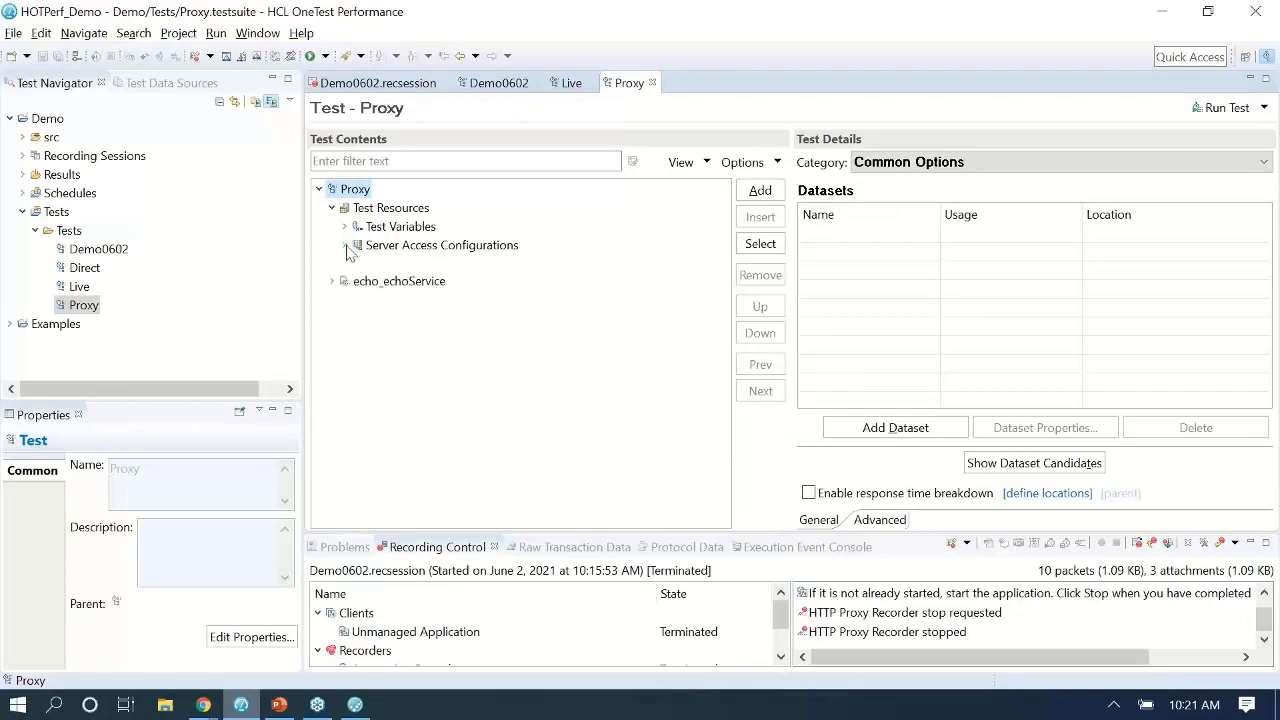
left_click(758, 192)
left_click(398, 227)
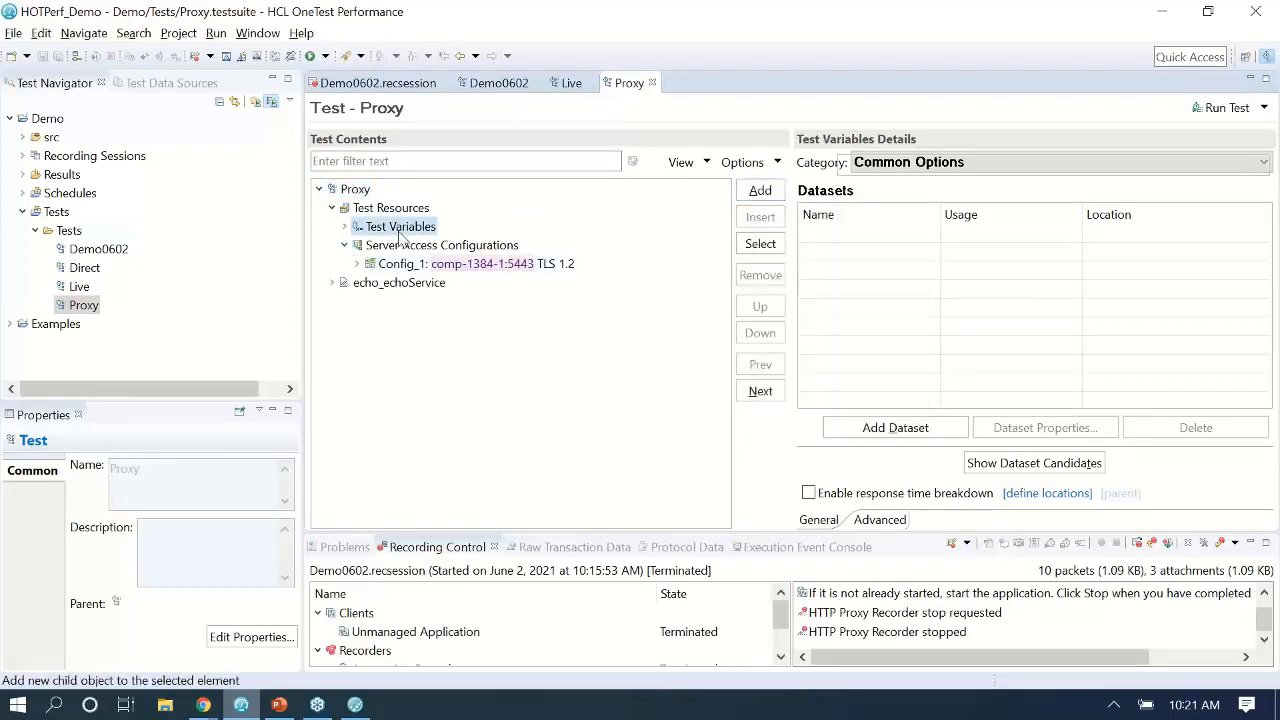
left_click(424, 245)
left_click(758, 190)
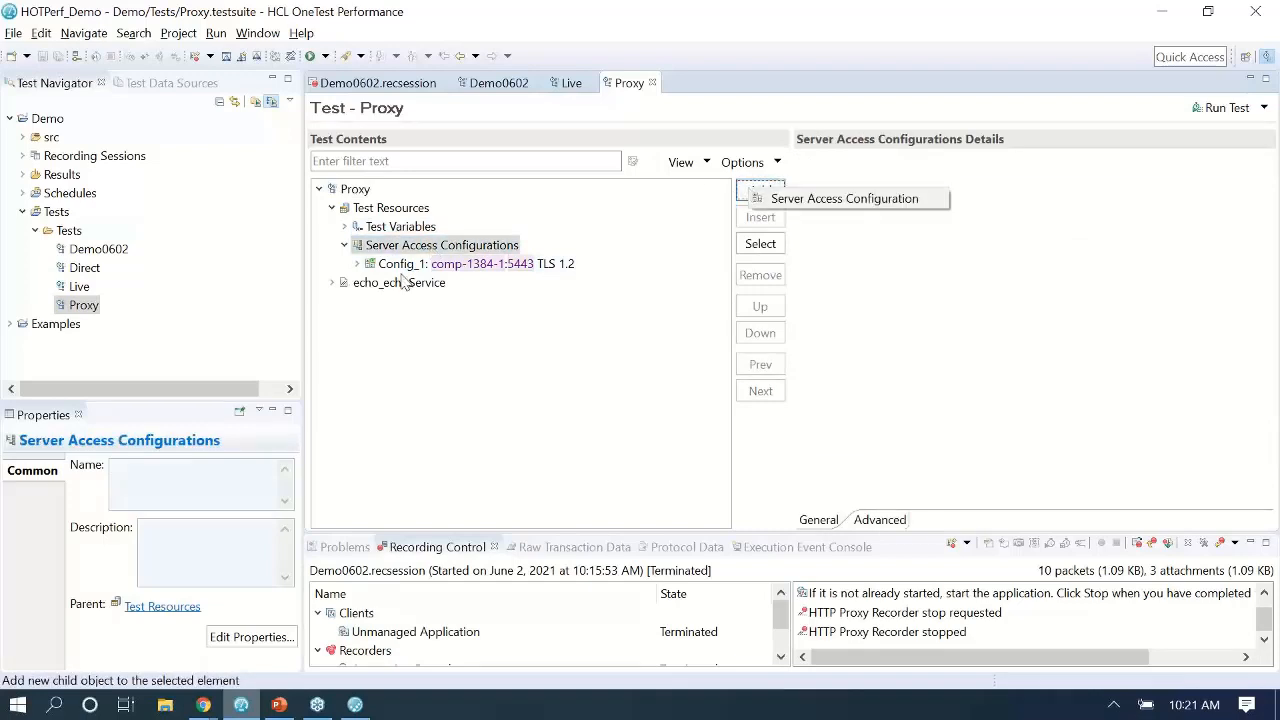
left_click(420, 263)
left_click(760, 190)
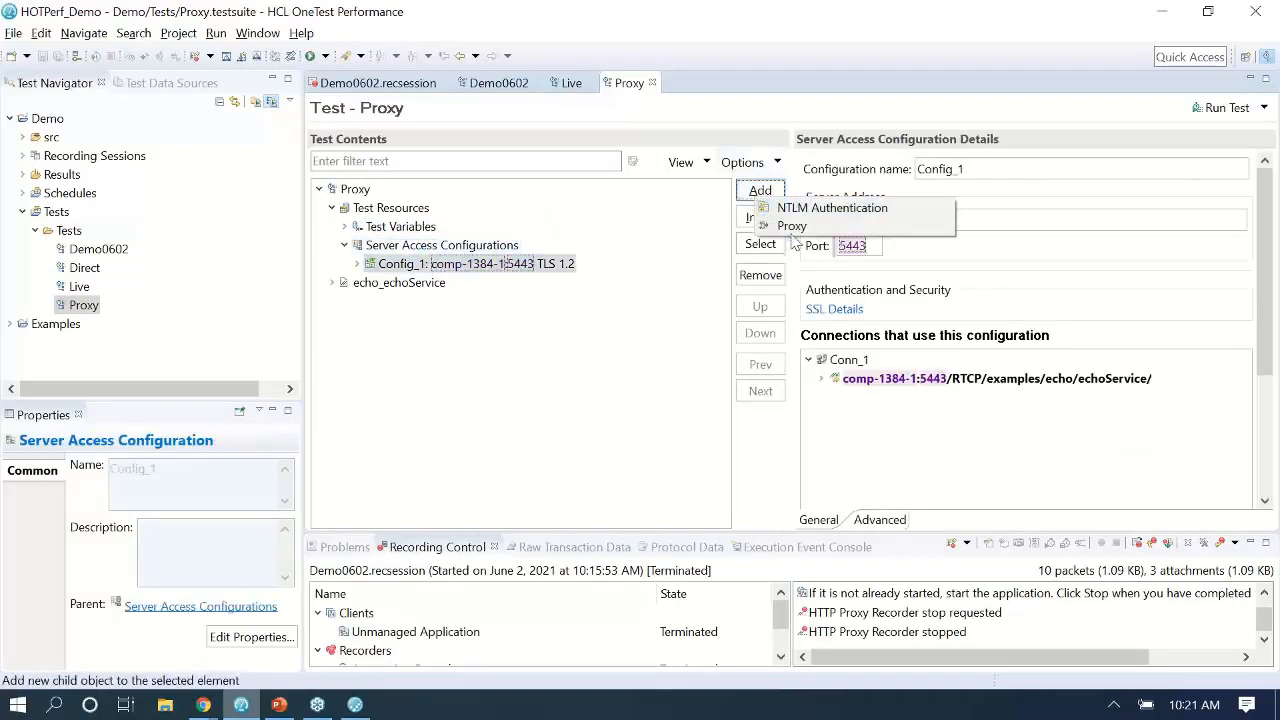
left_click(789, 224)
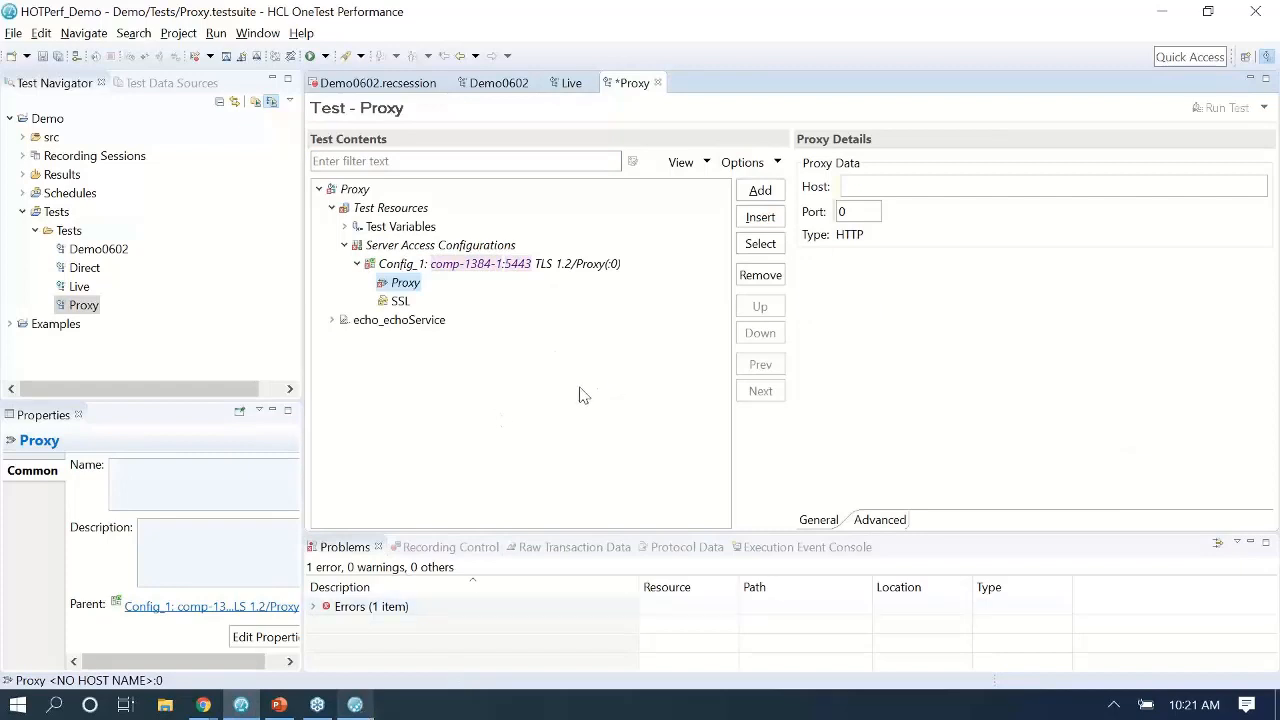
Set the Proxy test's proxy host to comp-1384-1, copied from the Quality Server page address.
left_click(204, 706)
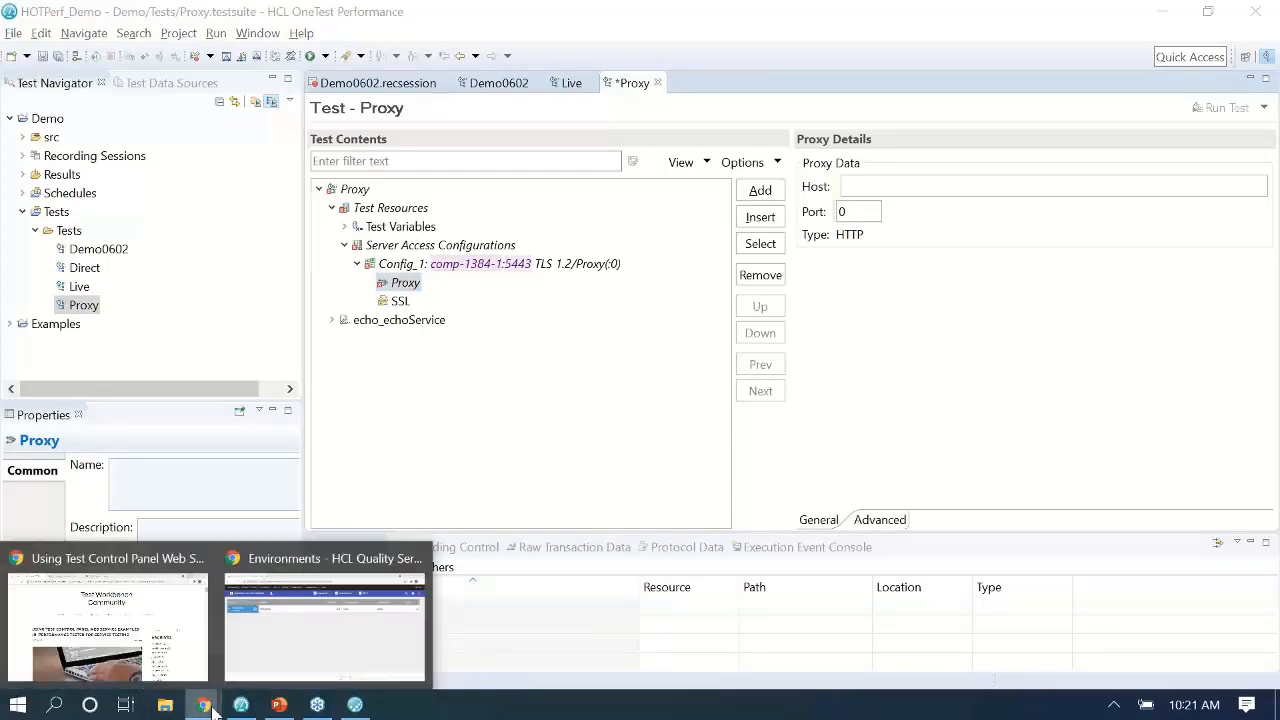
left_click(297, 640)
left_click(453, 98)
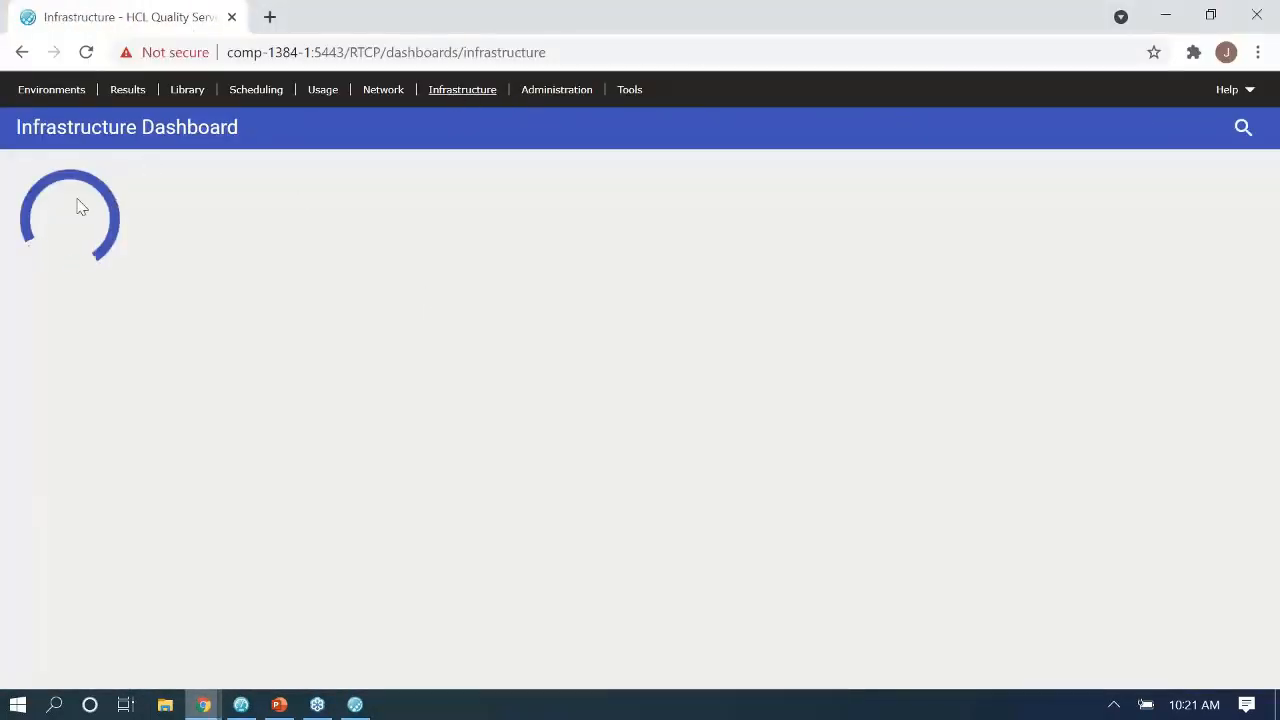
left_click(229, 52)
double_click(278, 52)
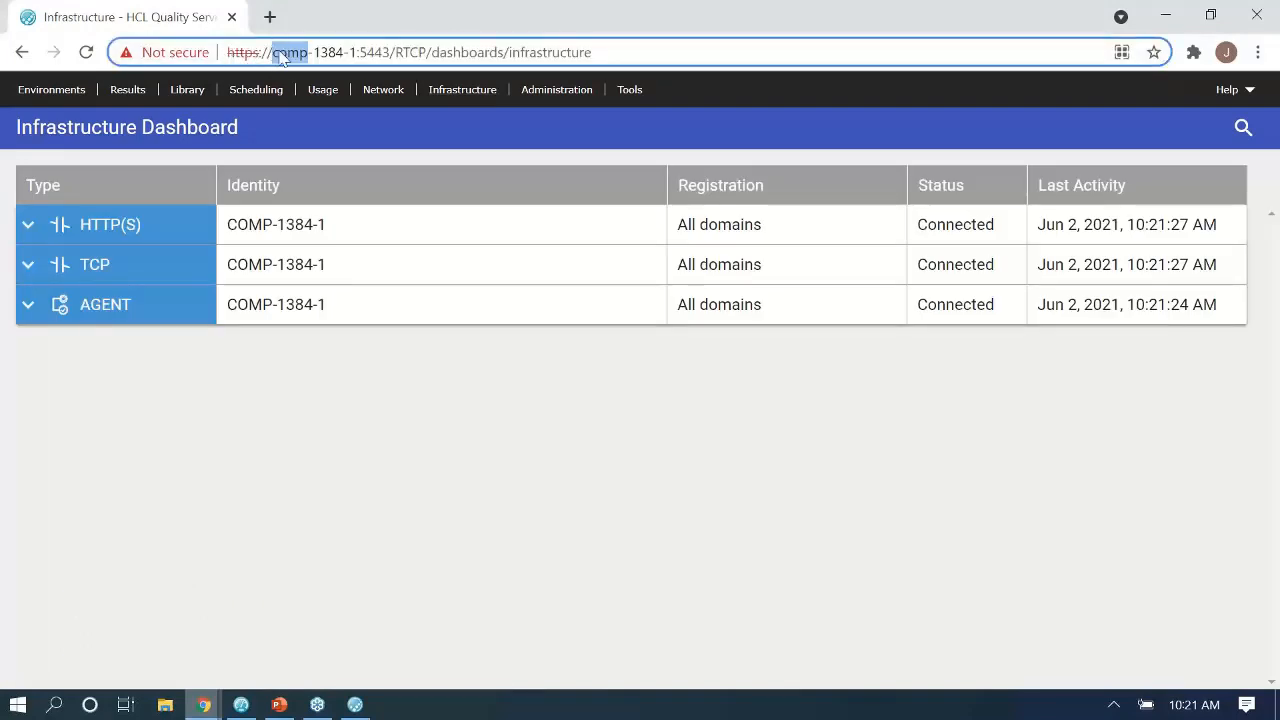
left_click_drag(280, 54, 357, 52)
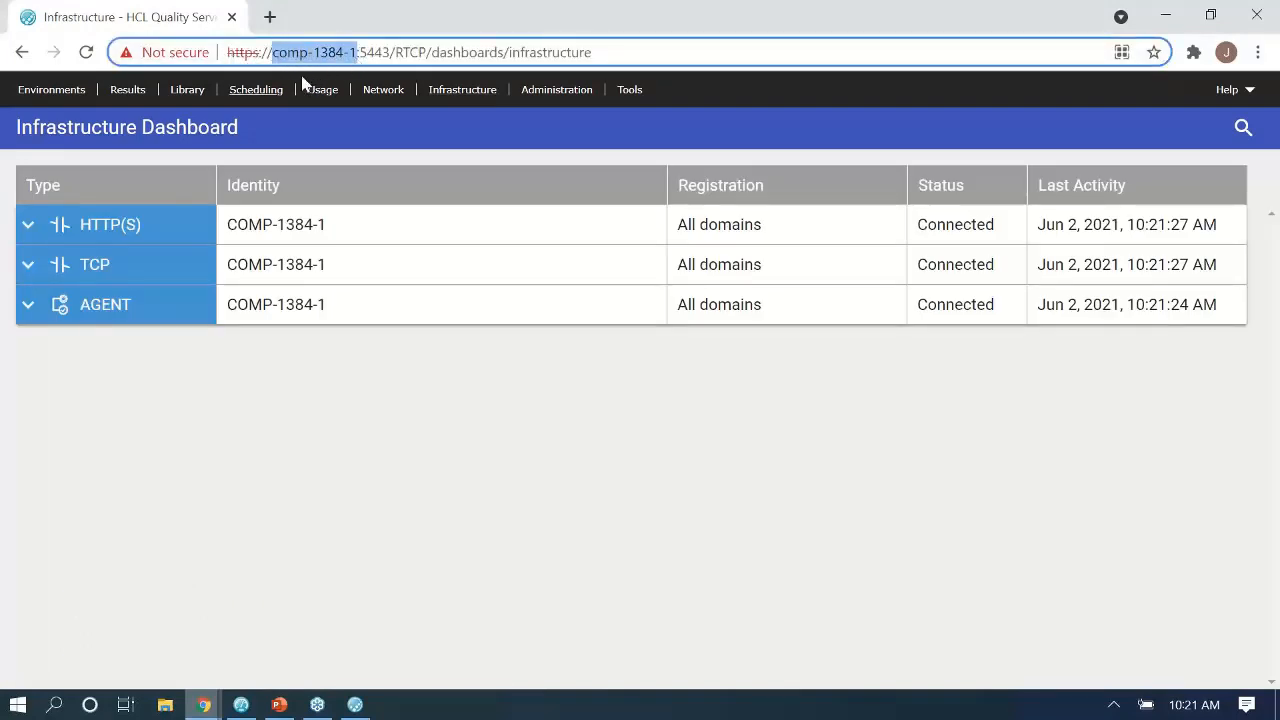
key("alt+Tab")
left_click(896, 189)
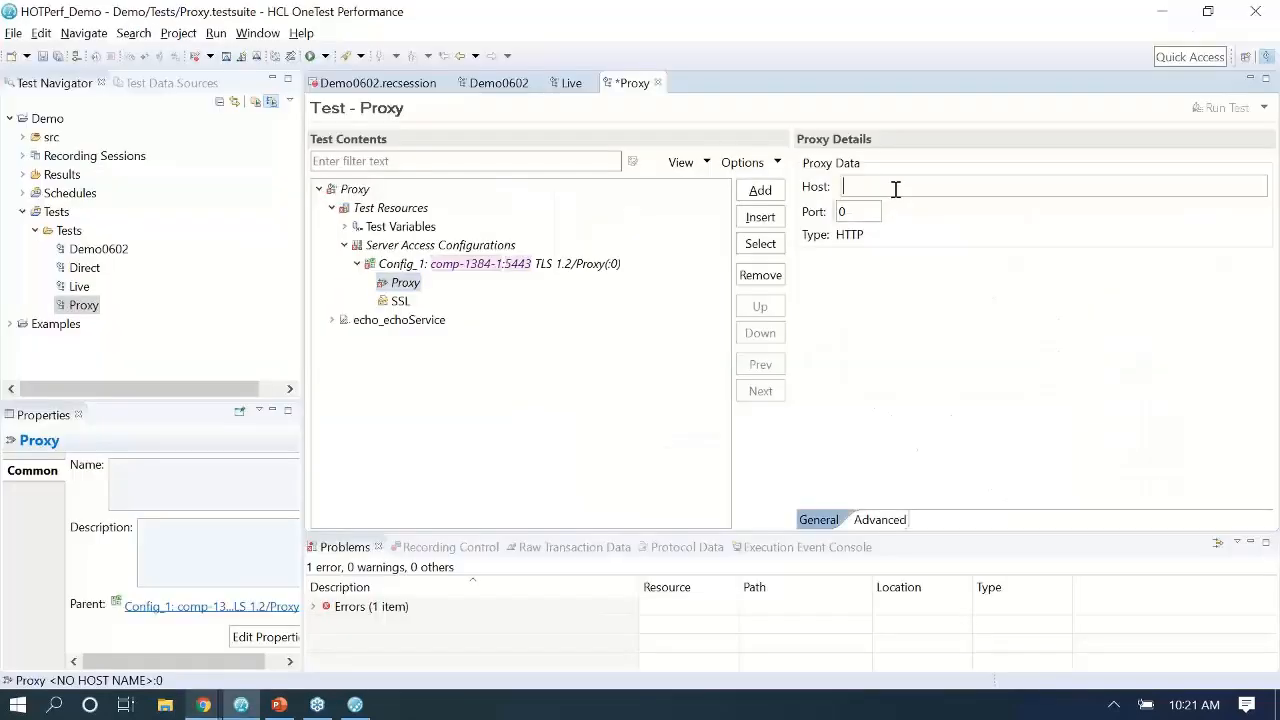
key("ctrl+v")
Set the proxy port to 3128, copied from the HTTP(S) agent on the Infrastructure Dashboard.
key("alt+Tab")
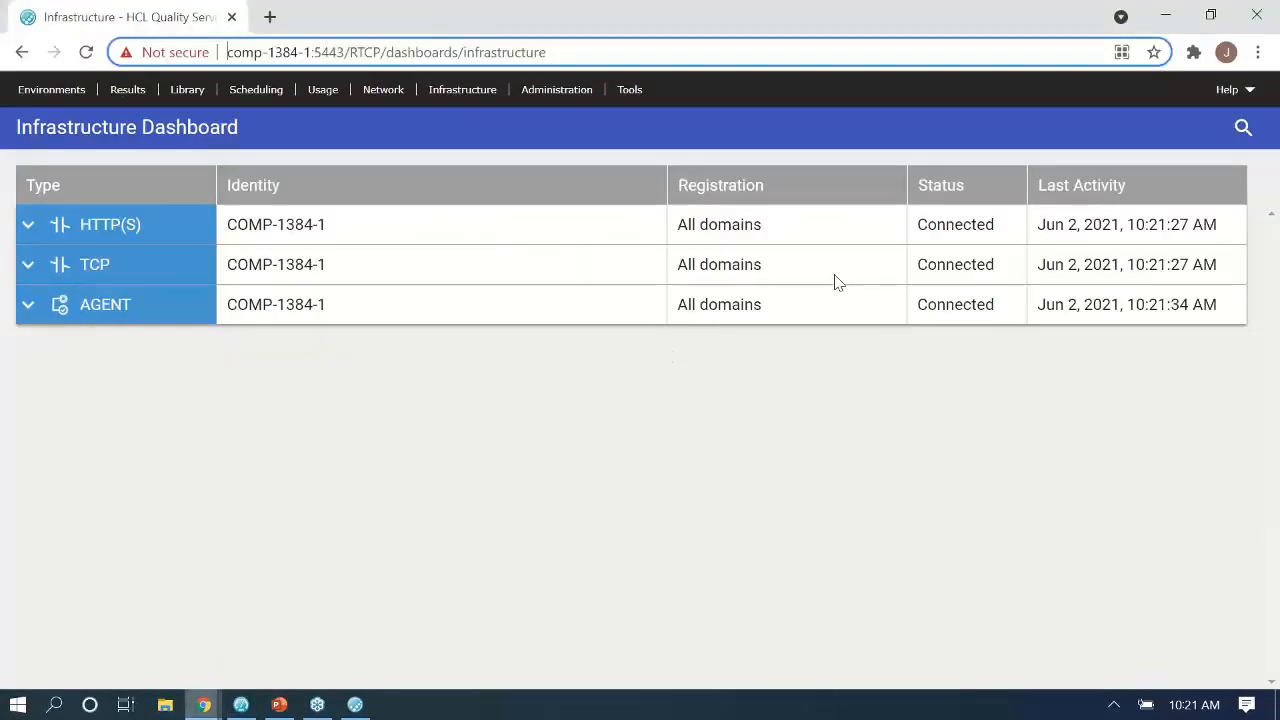
left_click(82, 228)
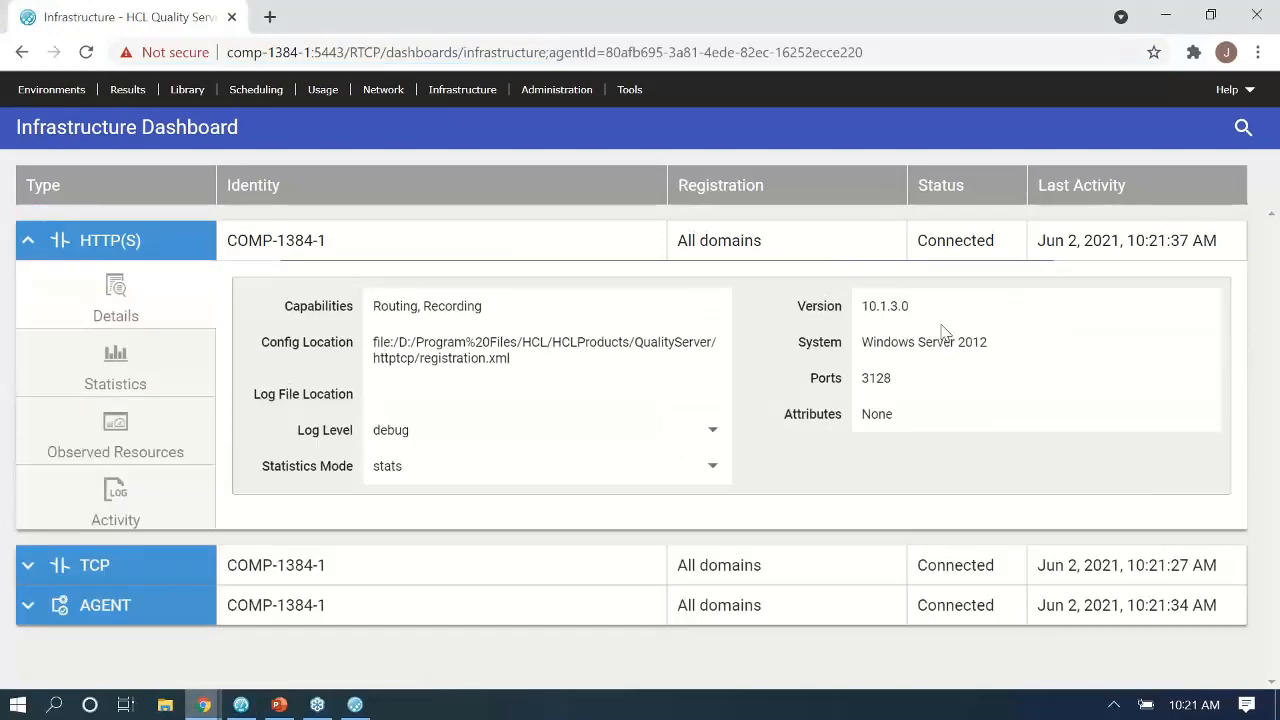
double_click(876, 378)
key("ctrl+c")
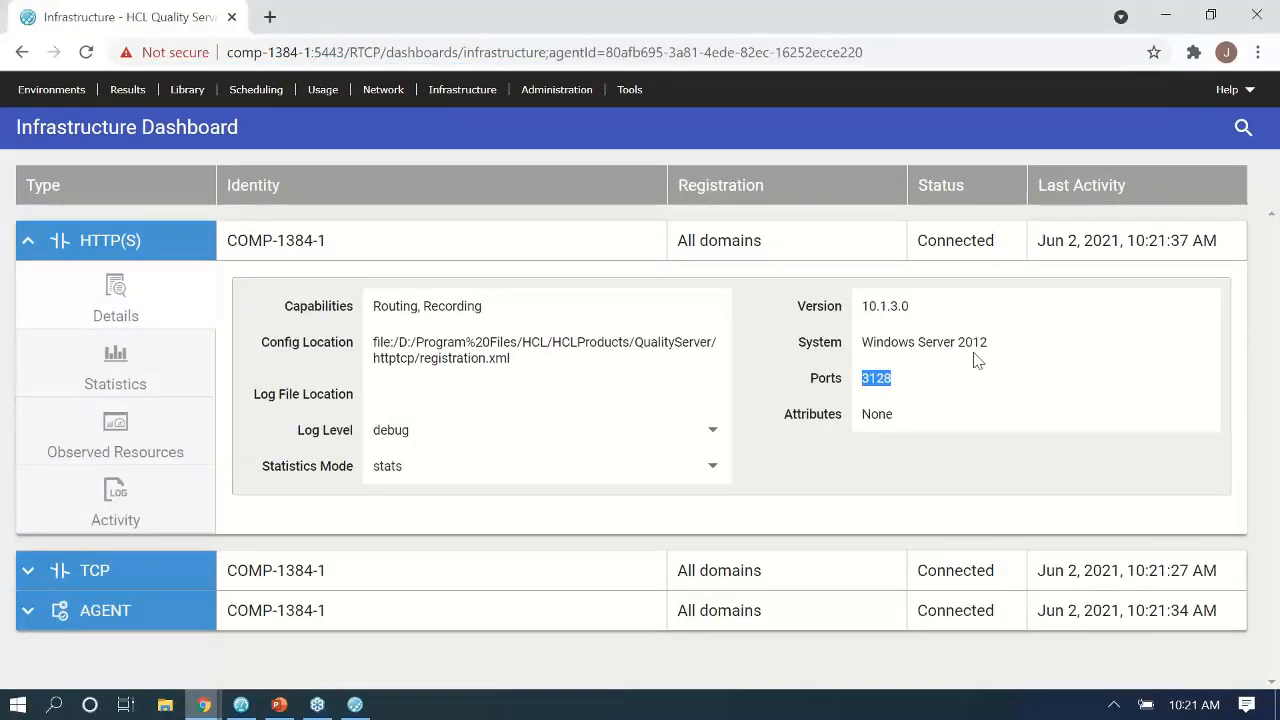
key("alt+Tab")
double_click(862, 211)
key("ctrl+v")
Commit the proxy port 3128 and save the Proxy test.
left_click(546, 378)
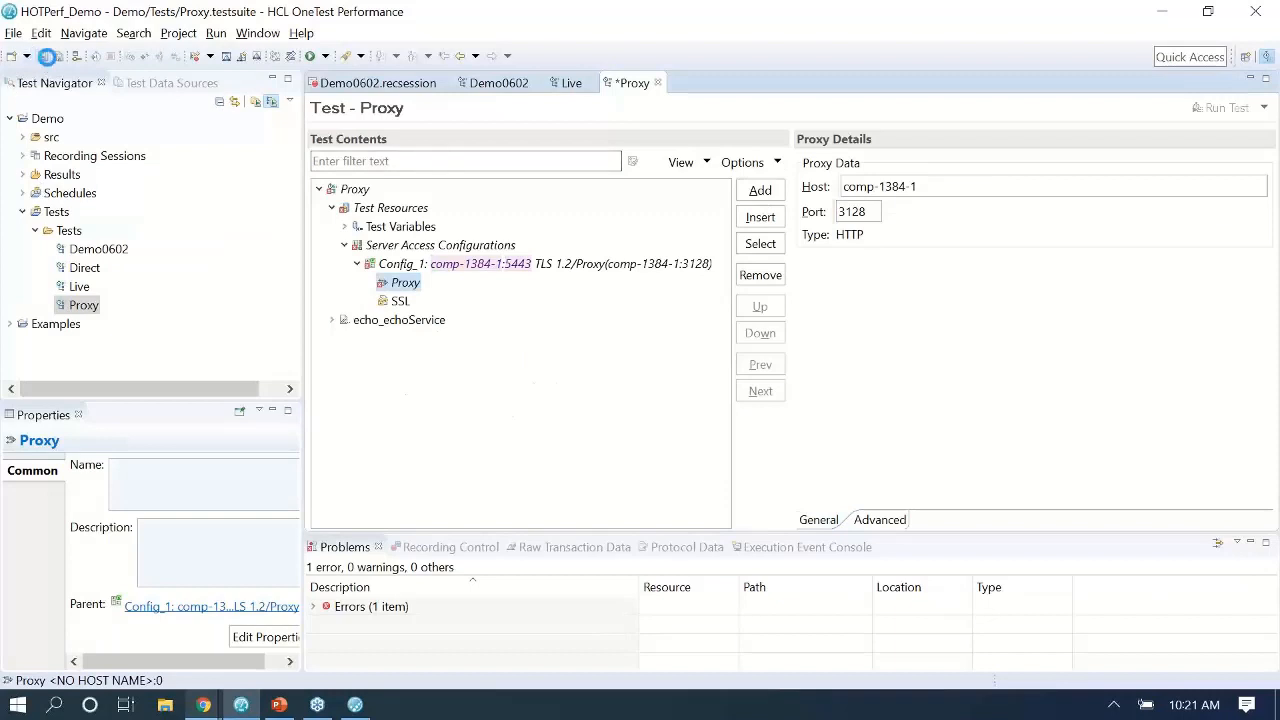
left_click(42, 56)
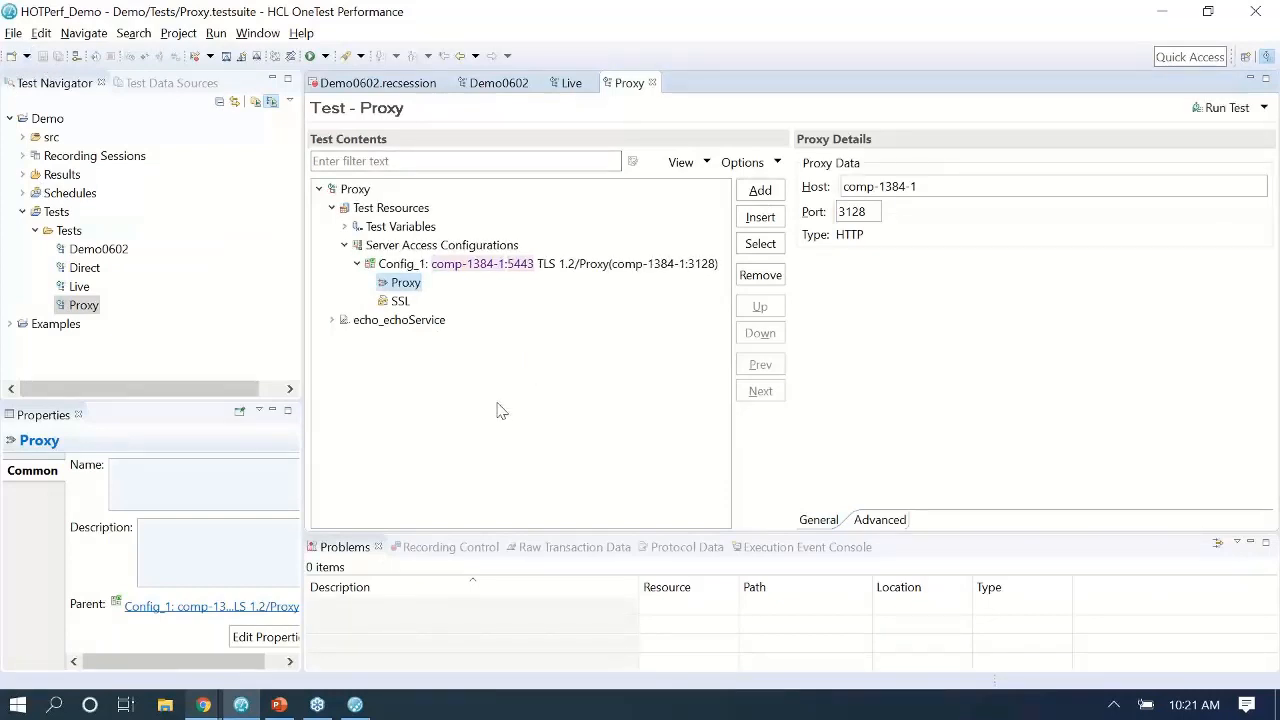
left_click(319, 189)
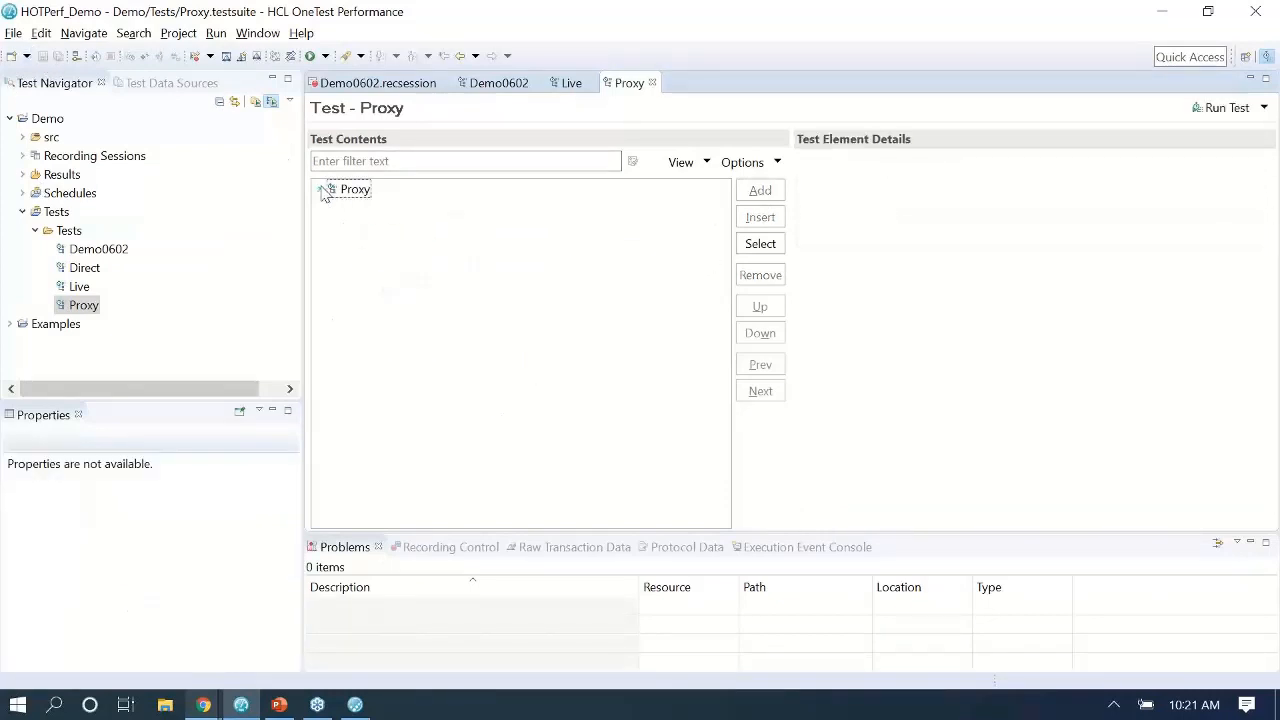
left_click(319, 189)
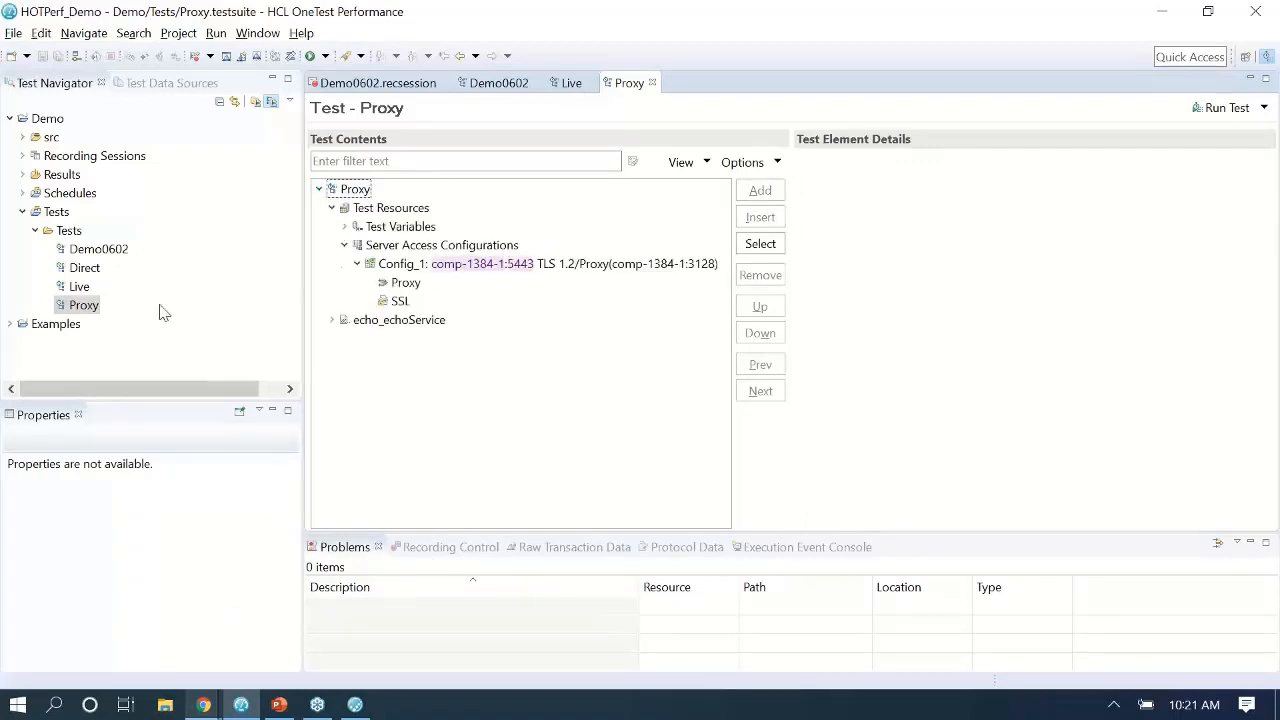
Open the Direct test and show its Demo0602_Host_Port variable, currently 5443.
double_click(84, 270)
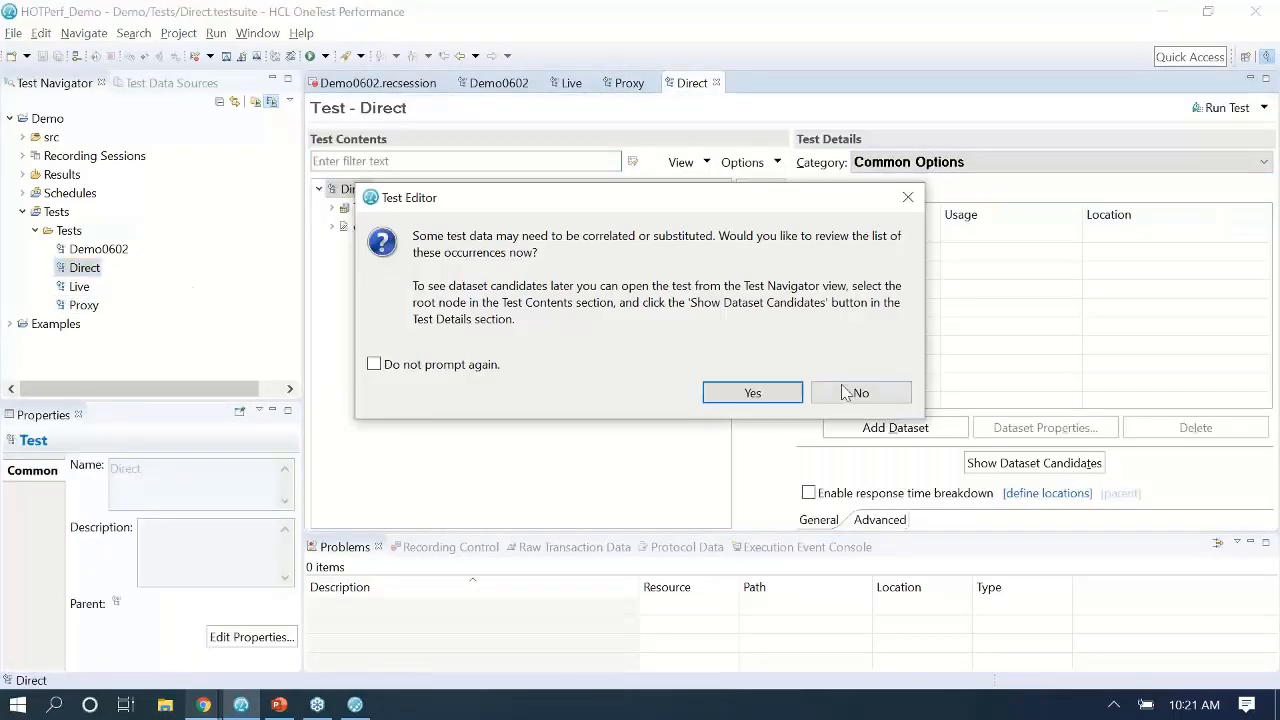
left_click(858, 393)
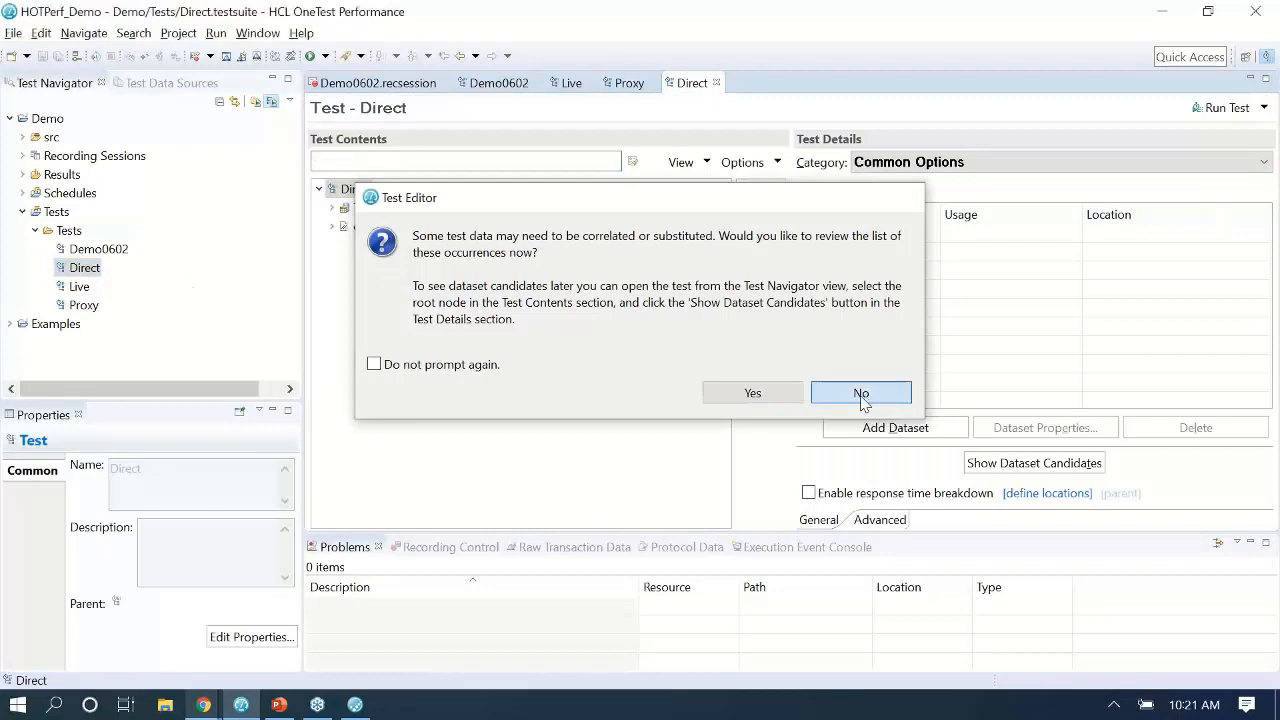
left_click(332, 208)
left_click(345, 227)
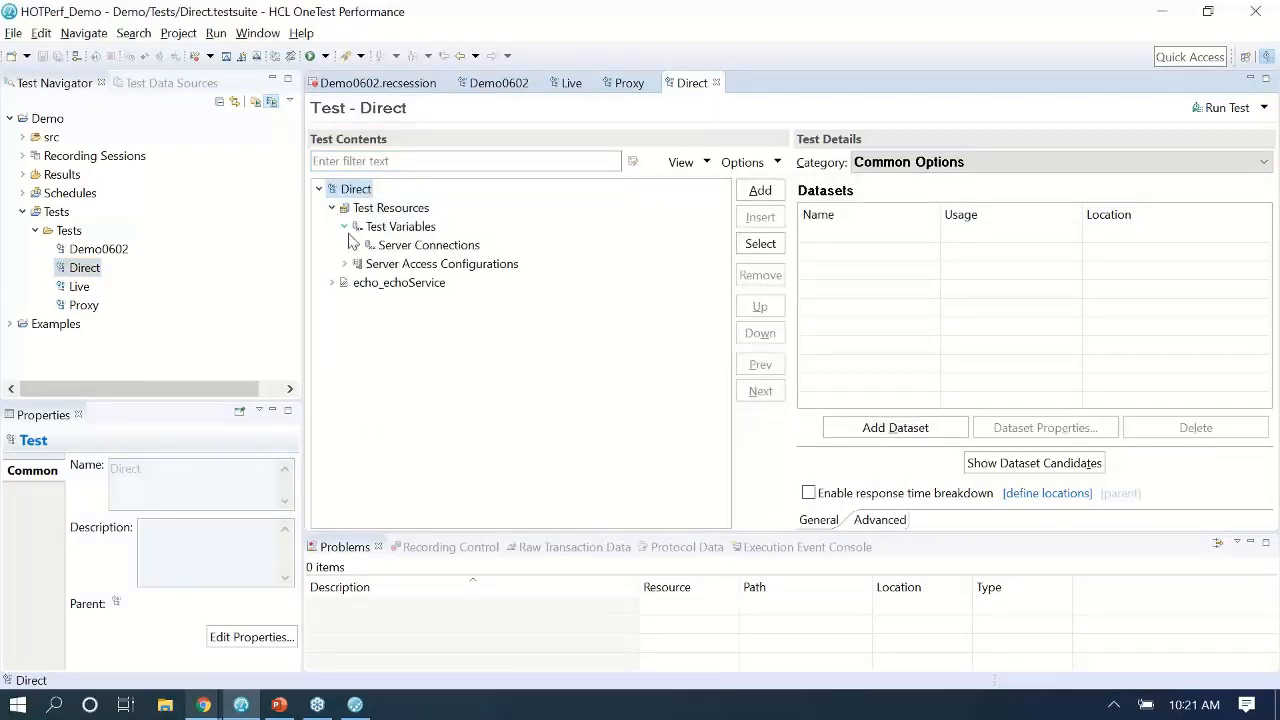
left_click(357, 245)
left_click(433, 284)
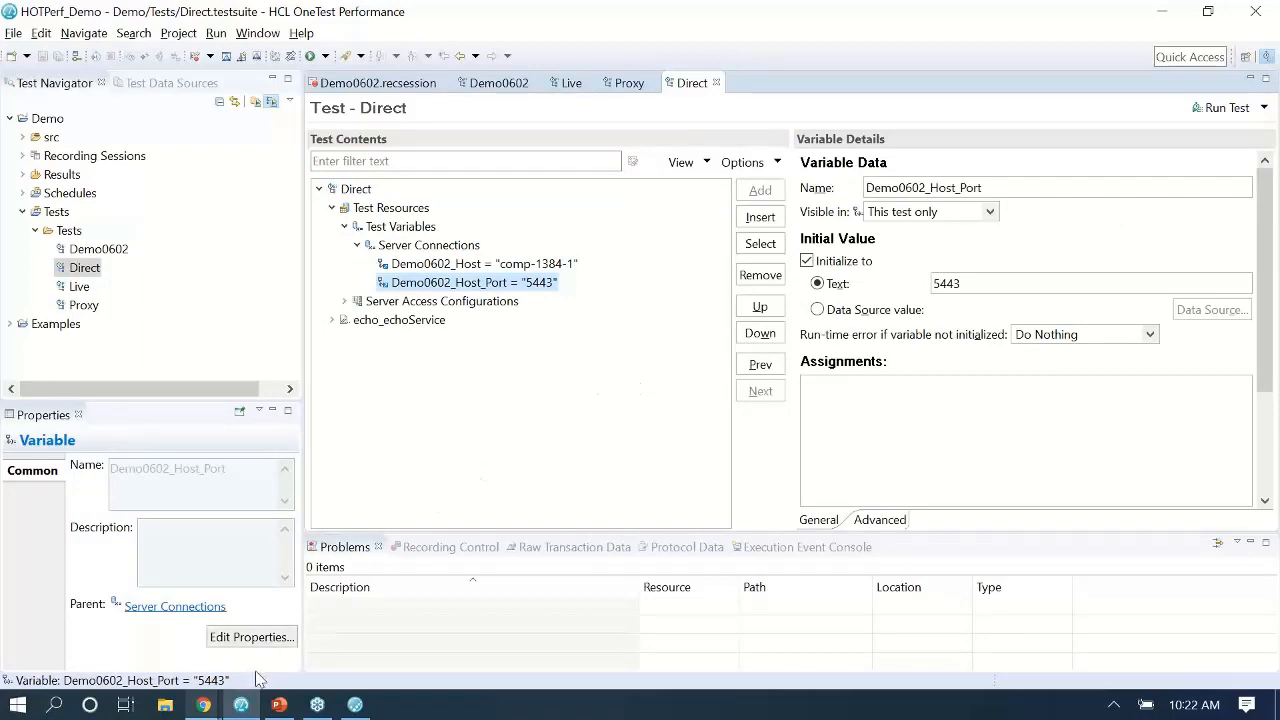
Copy recipient port 55262 from the Network Dashboard's HTTP(S) routing rule and select the old 5443 value.
mouse_move(203, 705)
left_click(292, 643)
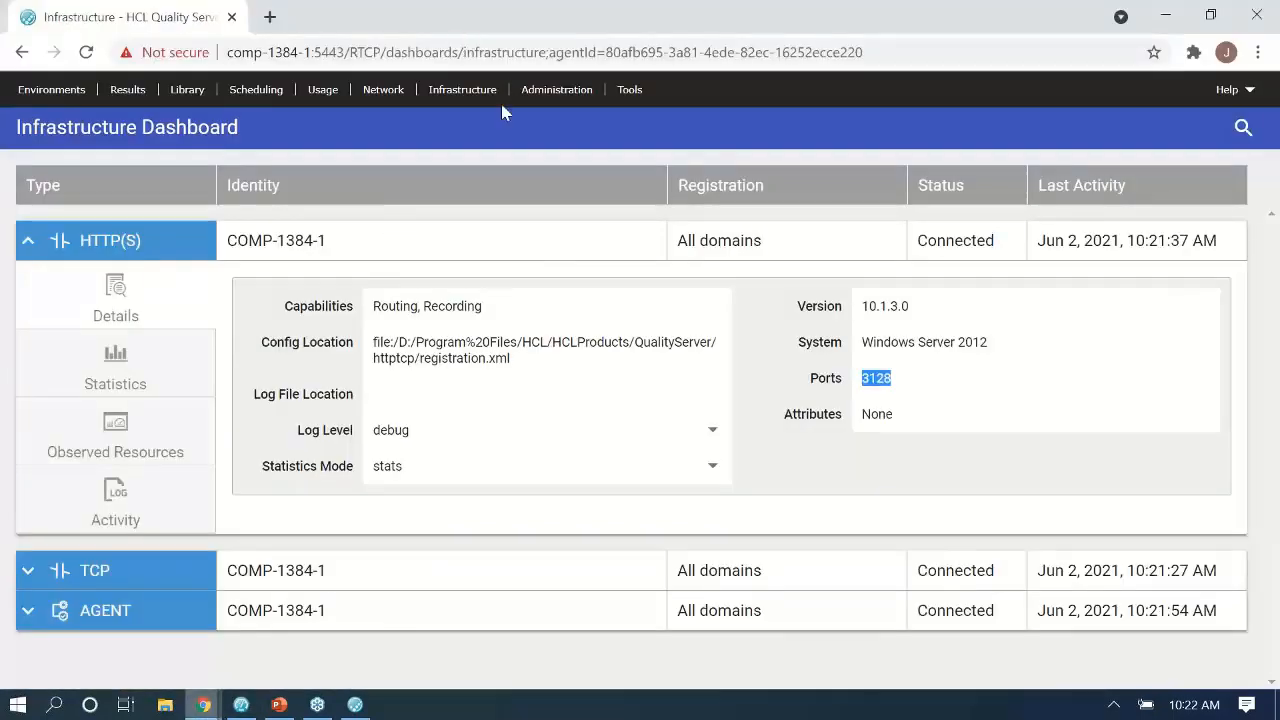
left_click(367, 93)
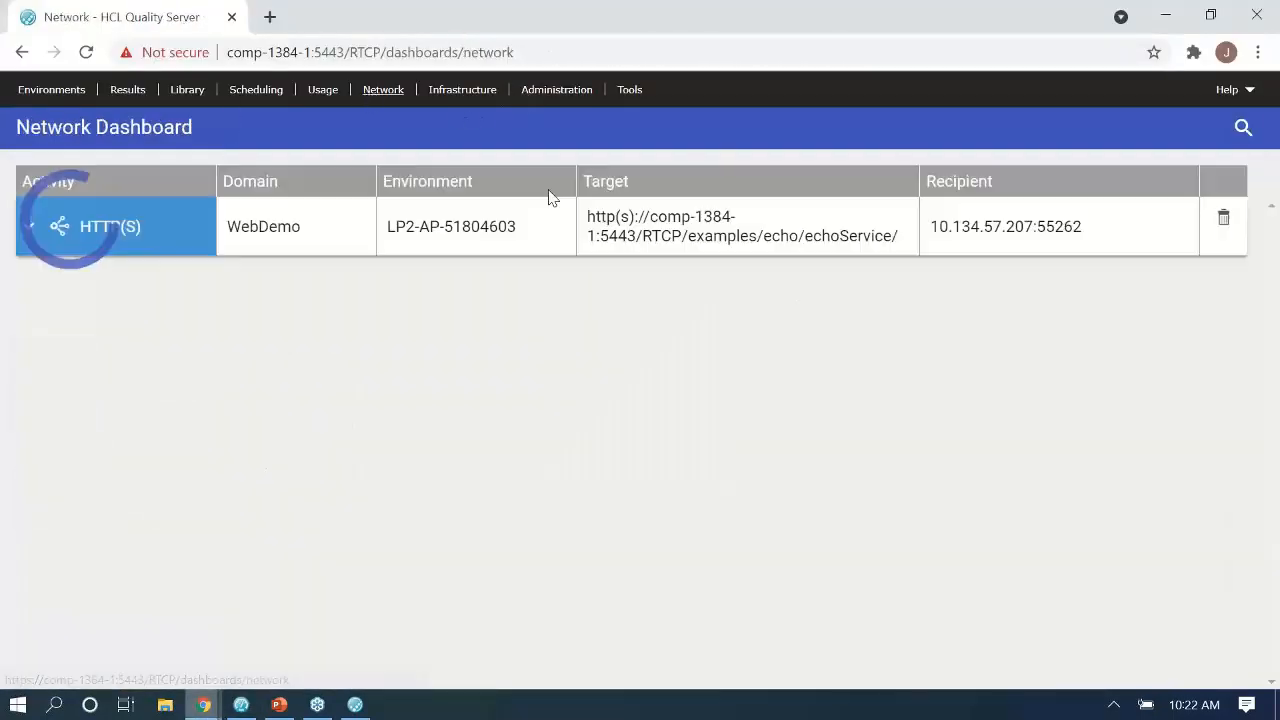
left_click(30, 233)
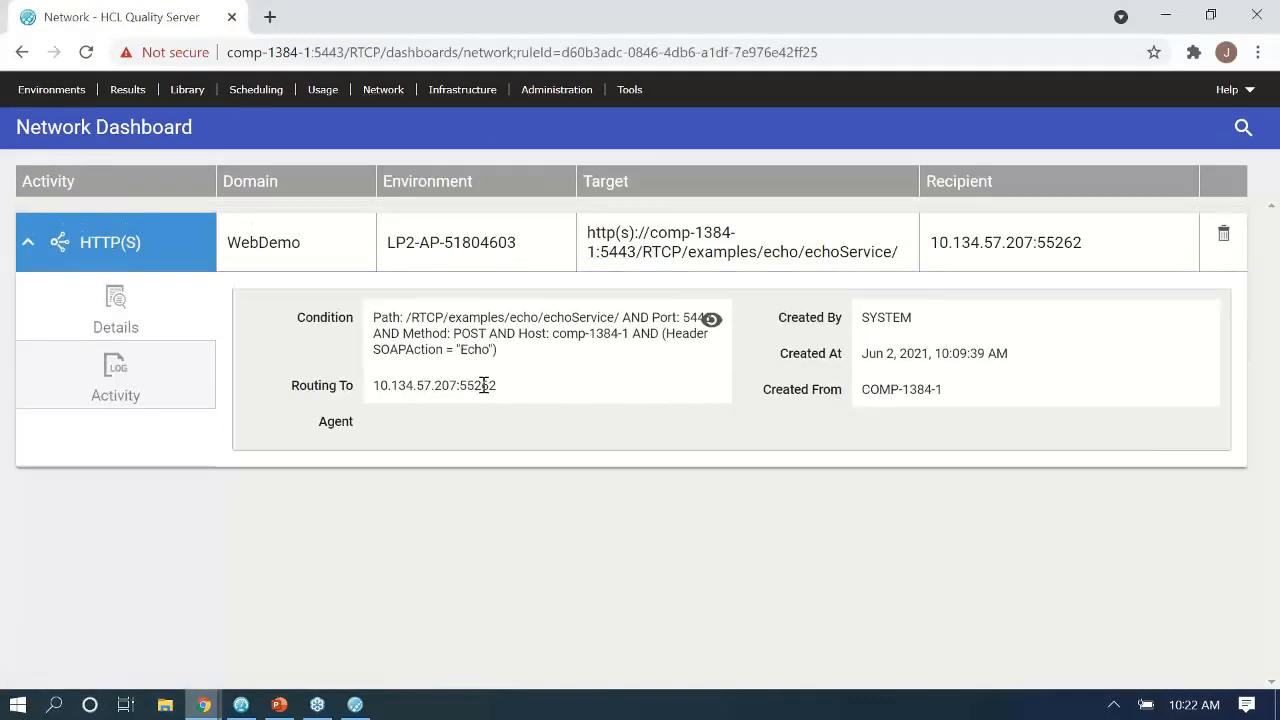
double_click(484, 385)
key("alt+Tab")
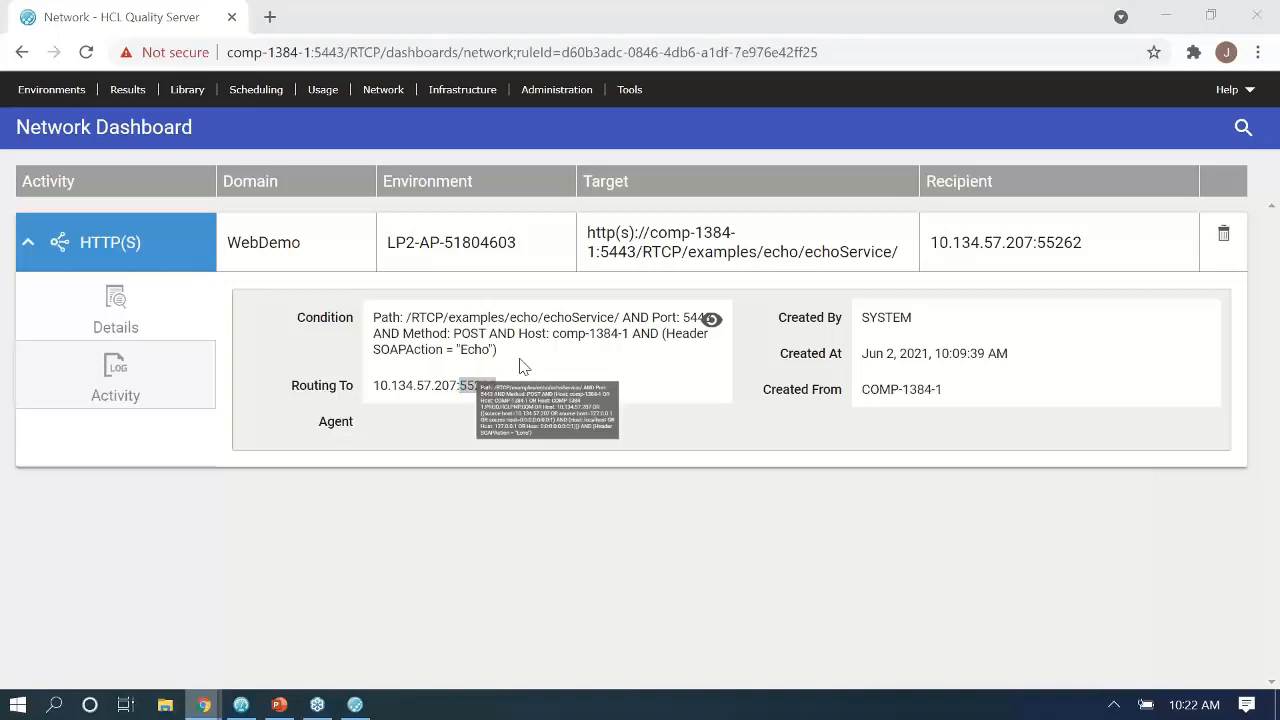
left_click_drag(974, 283, 652, 293)
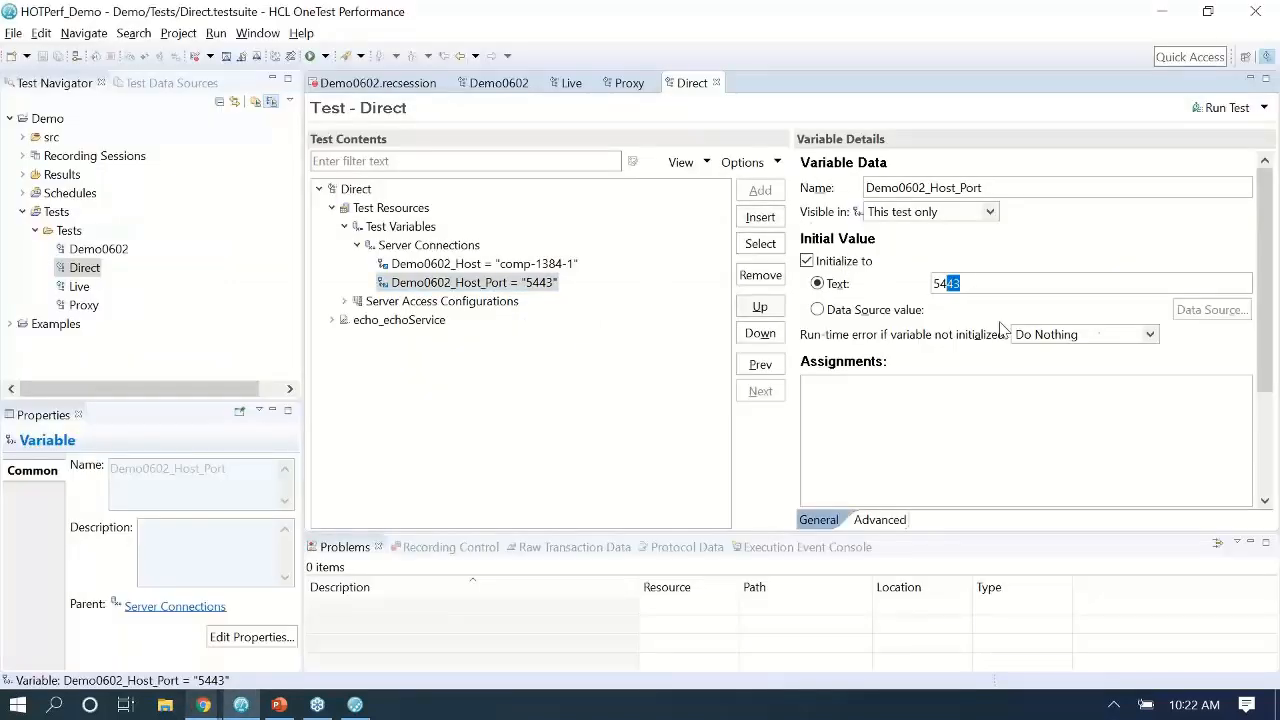
Set Demo0602_Host_Port to 55262 and save, then run the Proxy test alone, keeping the current layout.
type("55262")
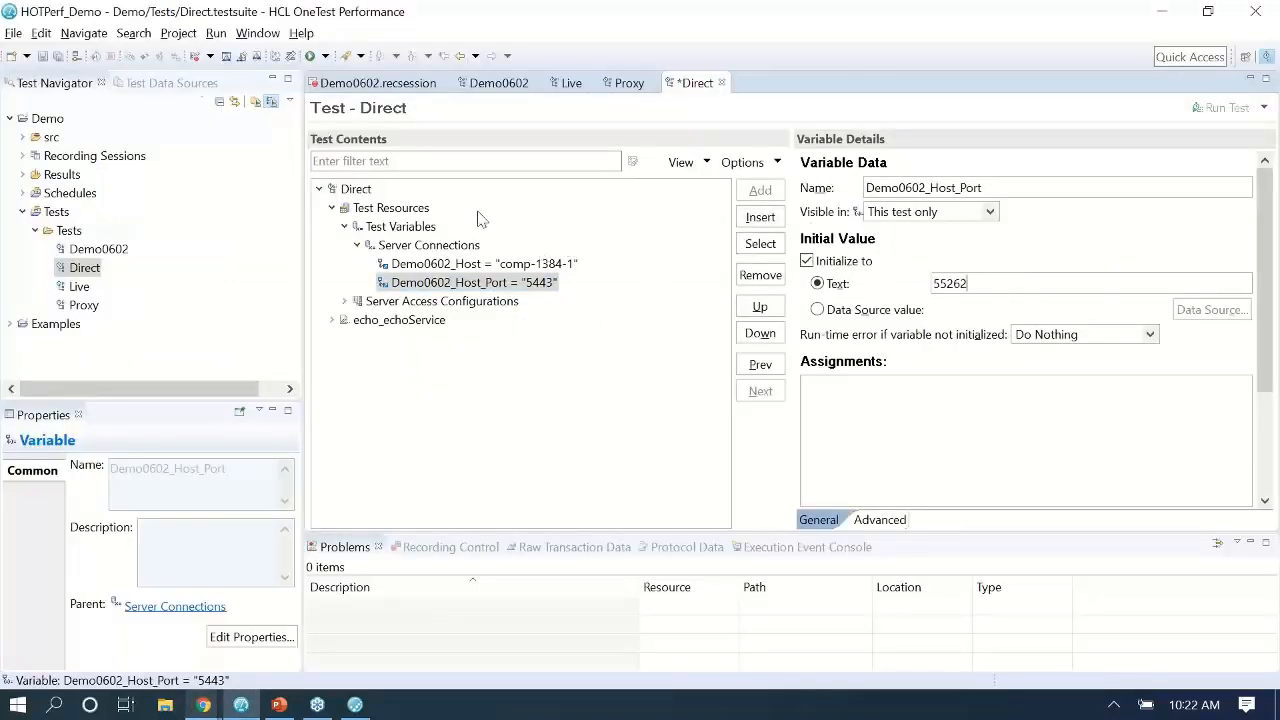
left_click(43, 56)
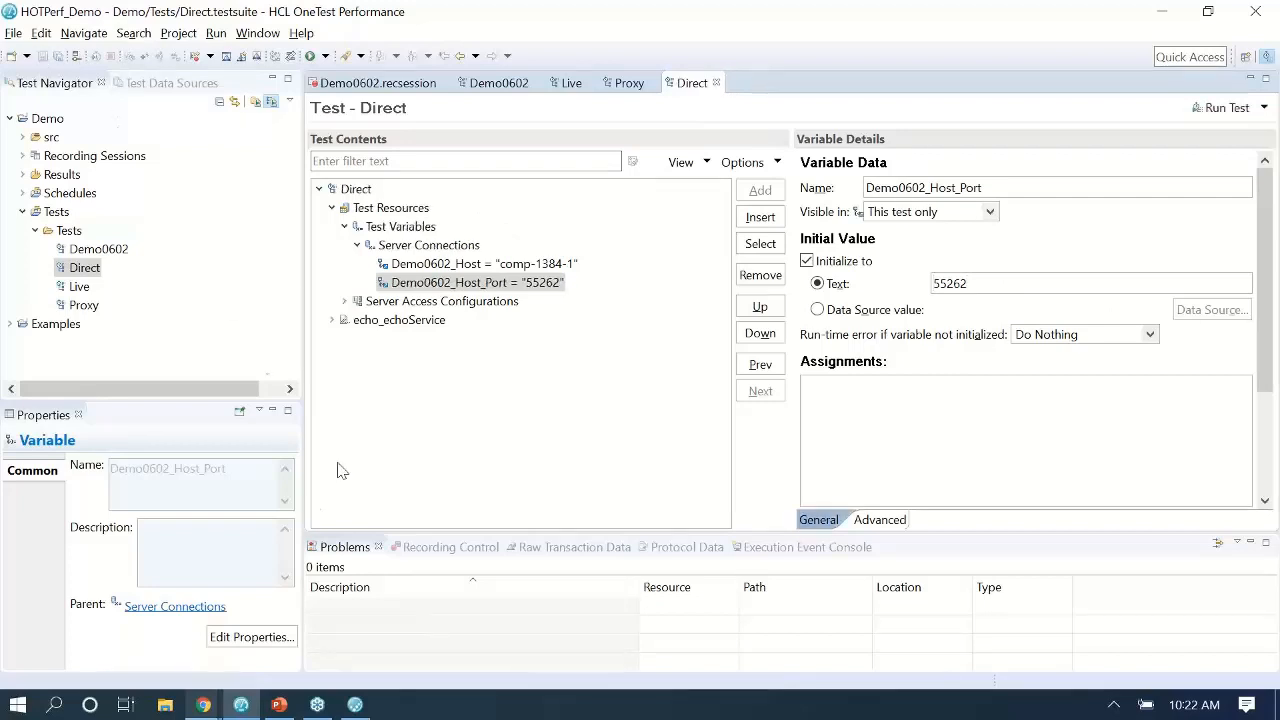
double_click(84, 306)
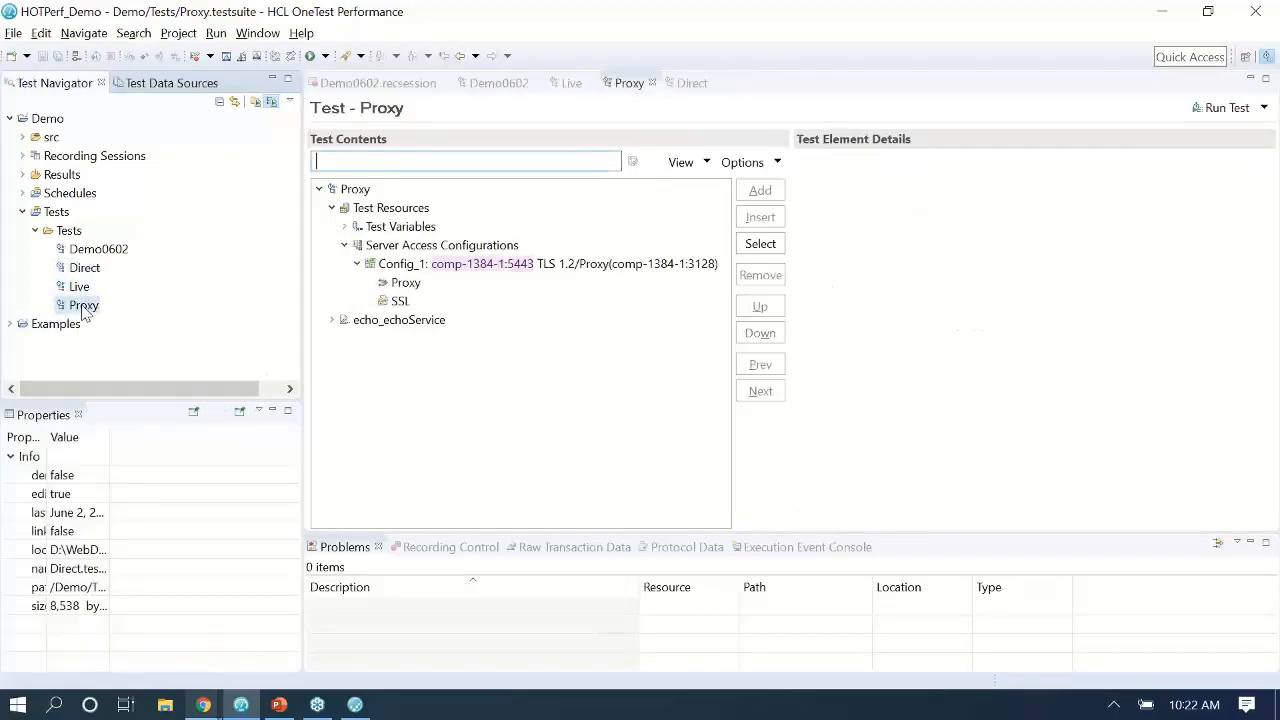
right_click(632, 88)
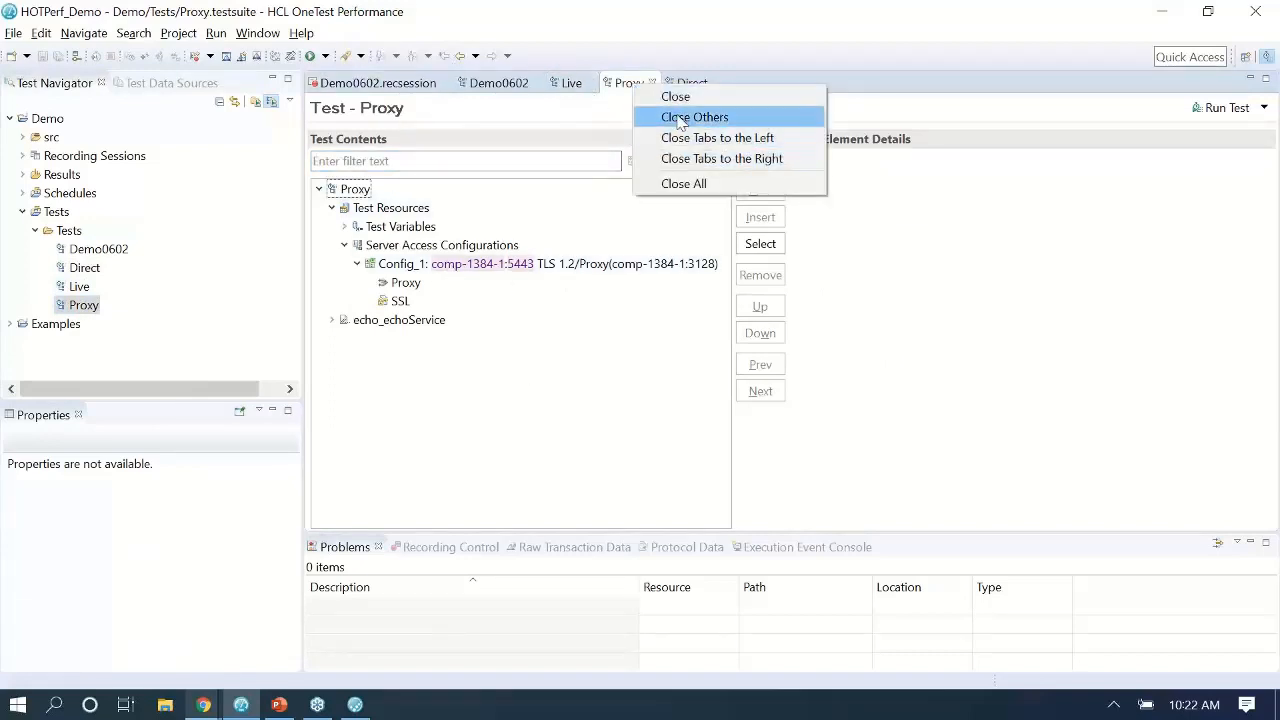
left_click(690, 117)
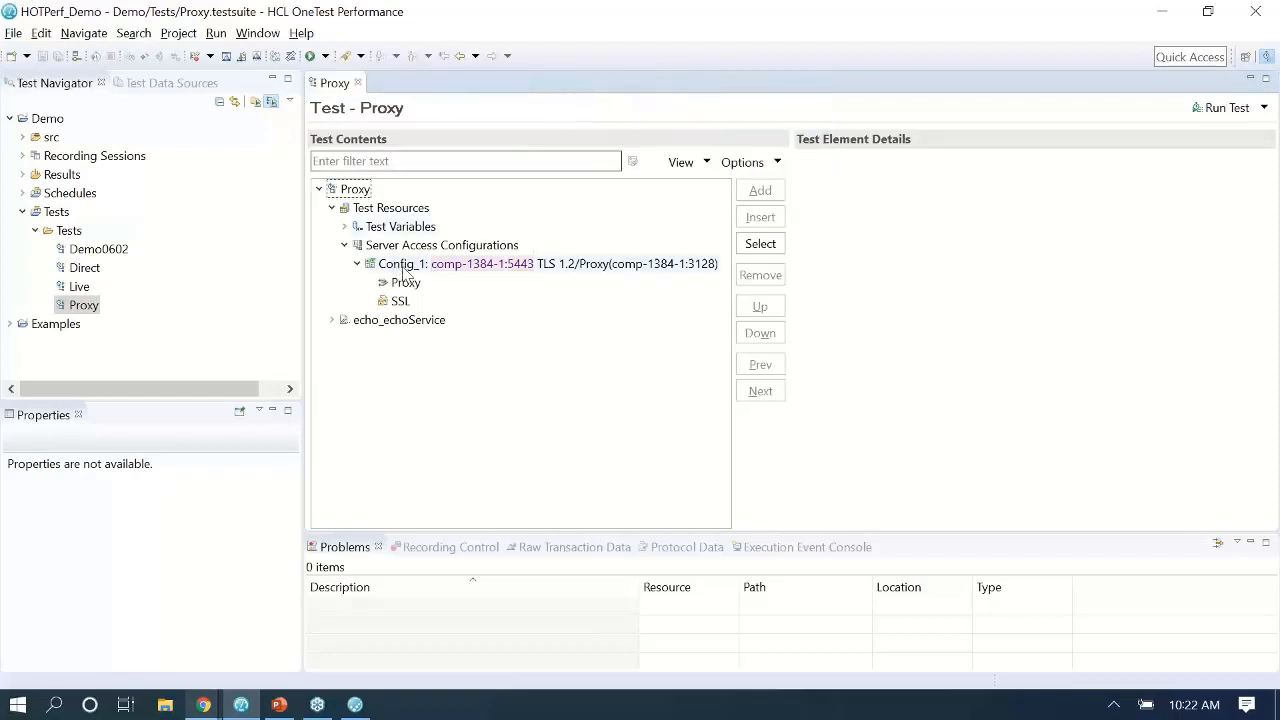
left_click(1206, 110)
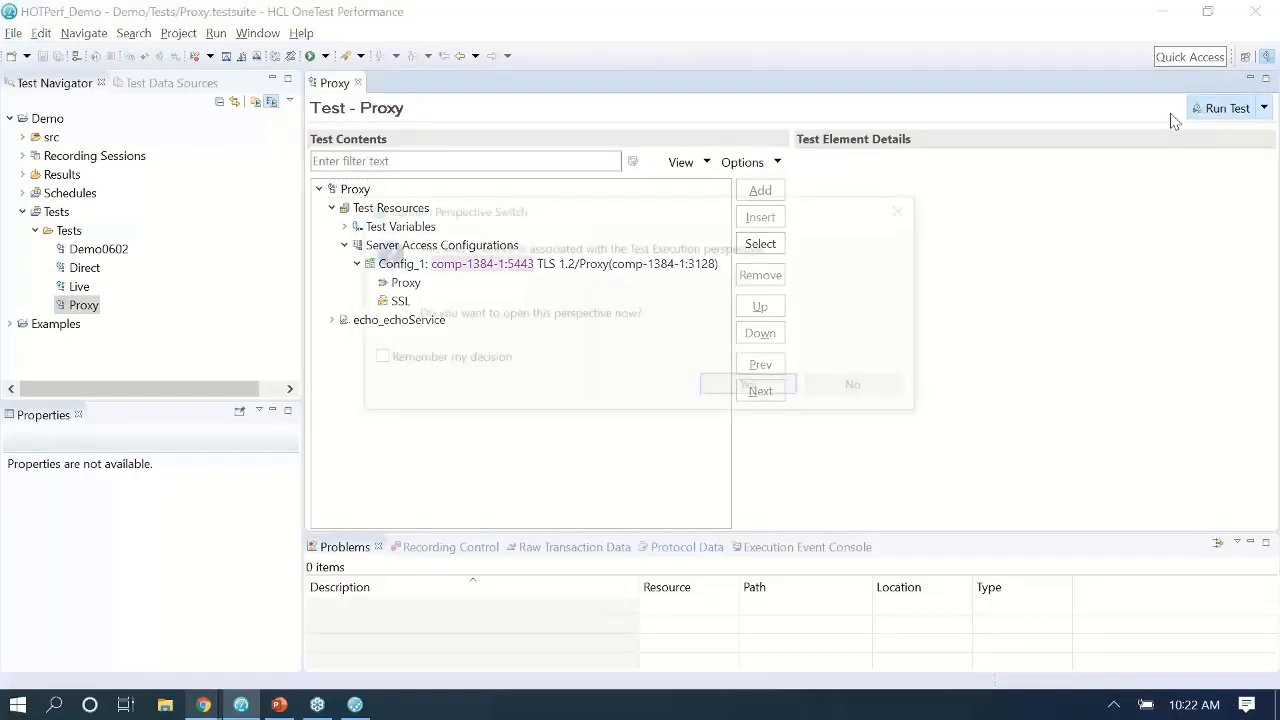
left_click(858, 389)
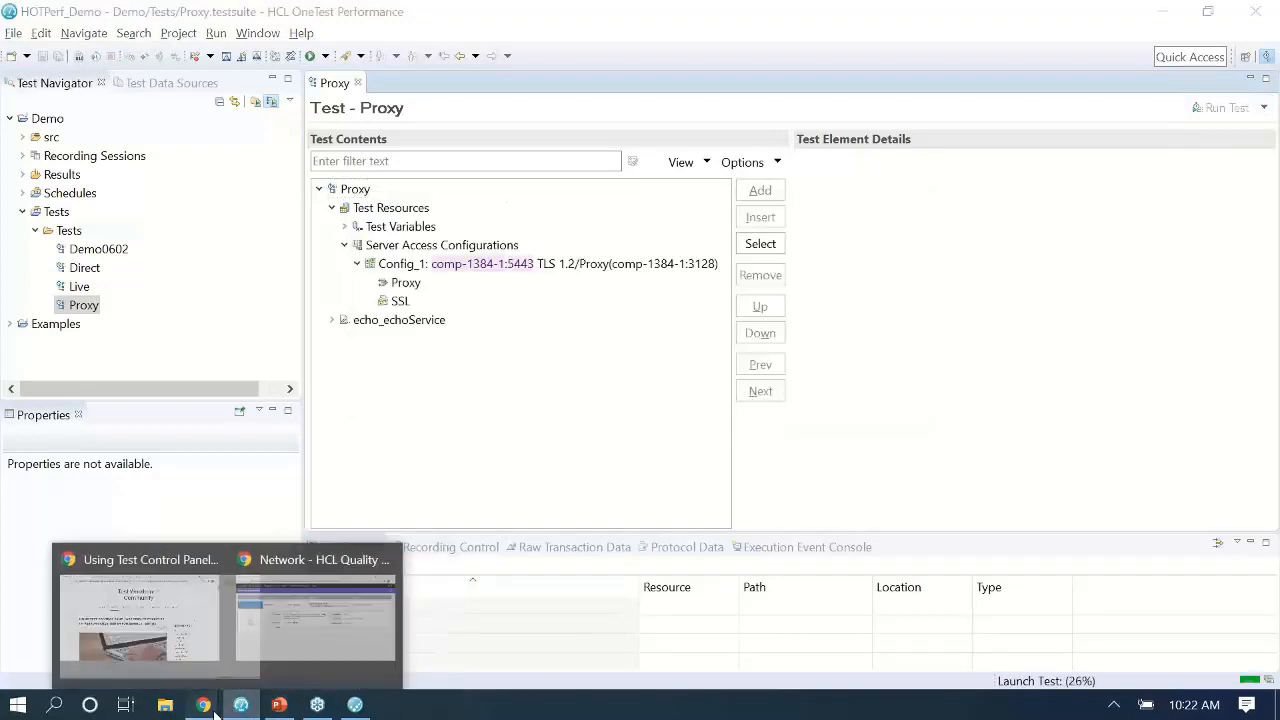
Check the WebDemo environment's EchoStub hit count, now 3, then return to the passed Proxy test log.
left_click(255, 640)
left_click(52, 90)
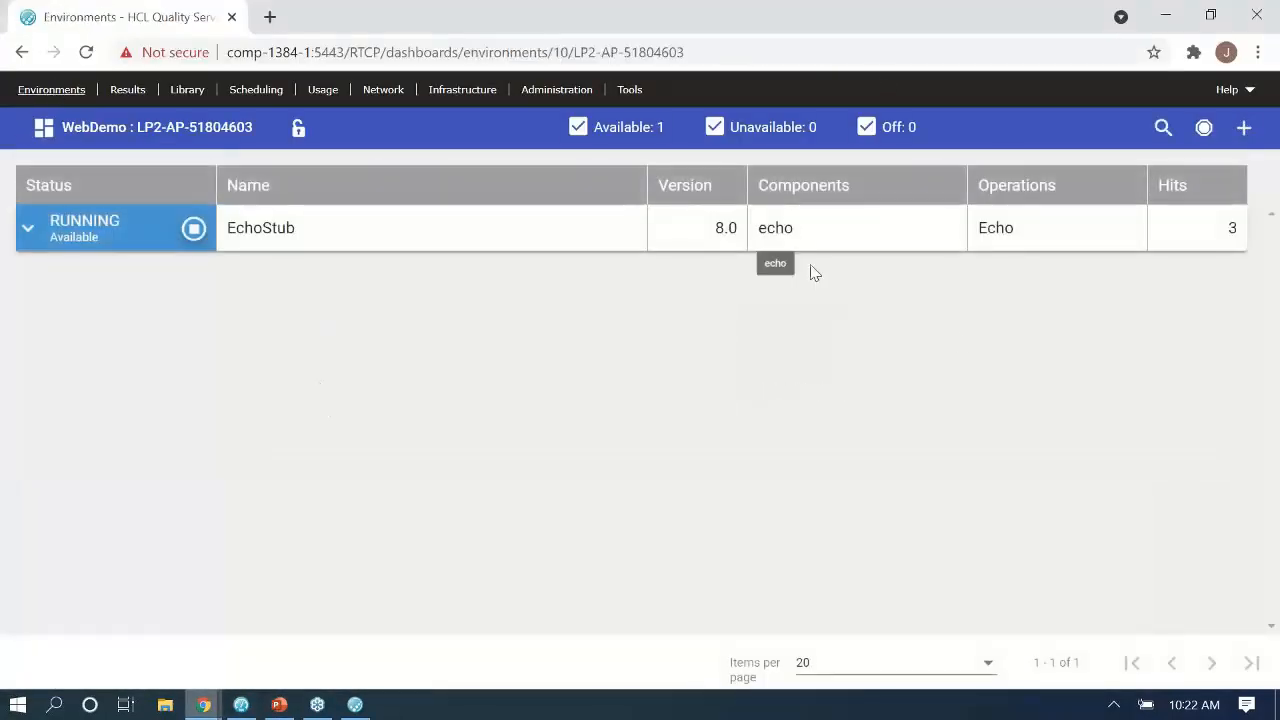
key("alt+Tab")
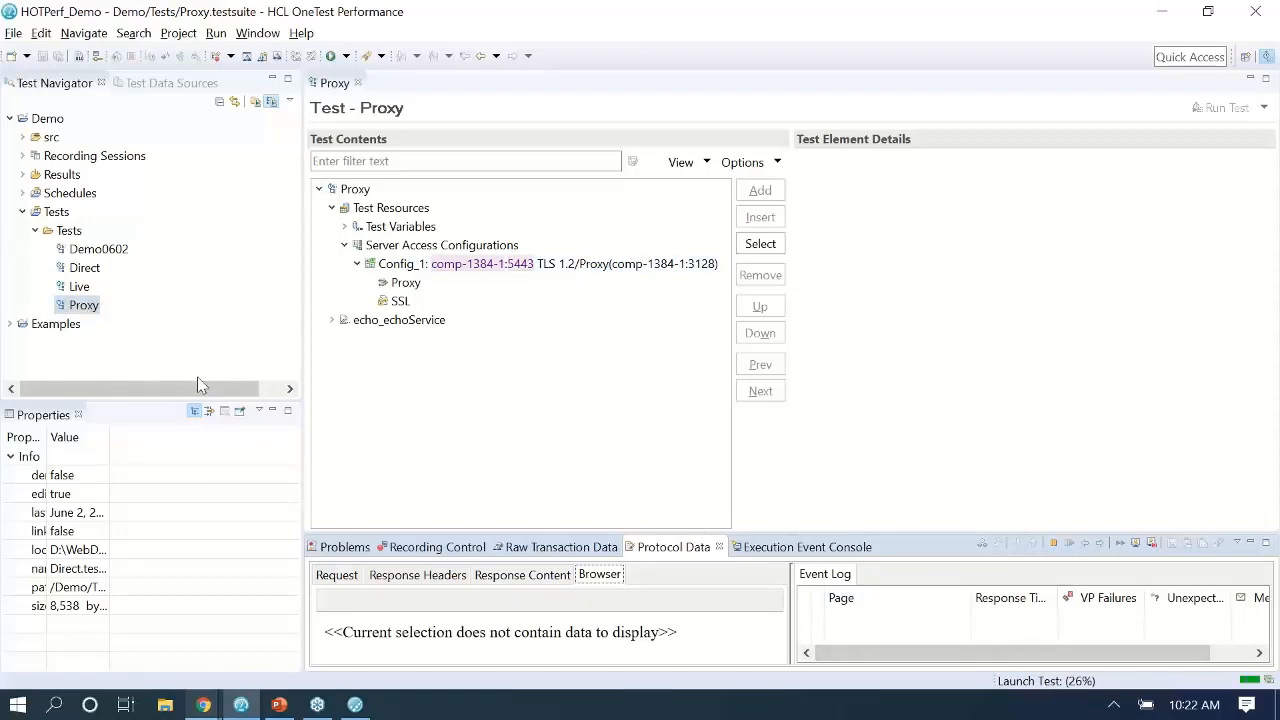
mouse_move(203, 705)
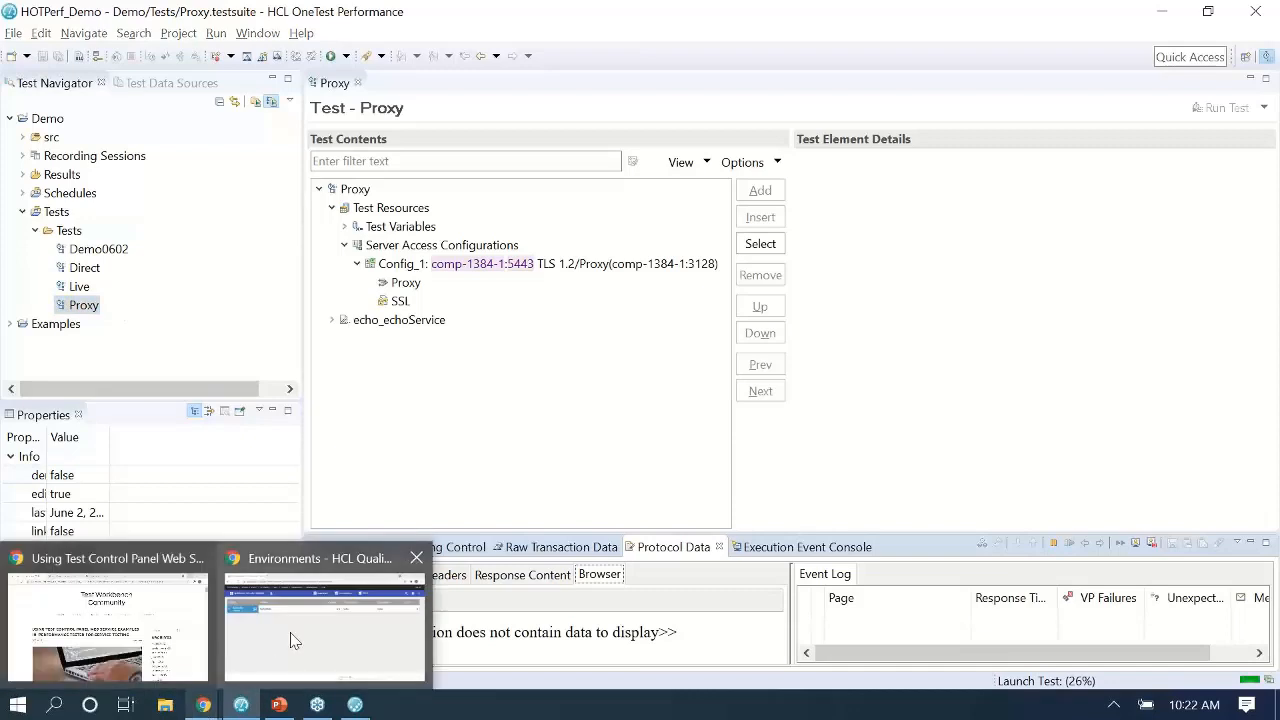
left_click(320, 630)
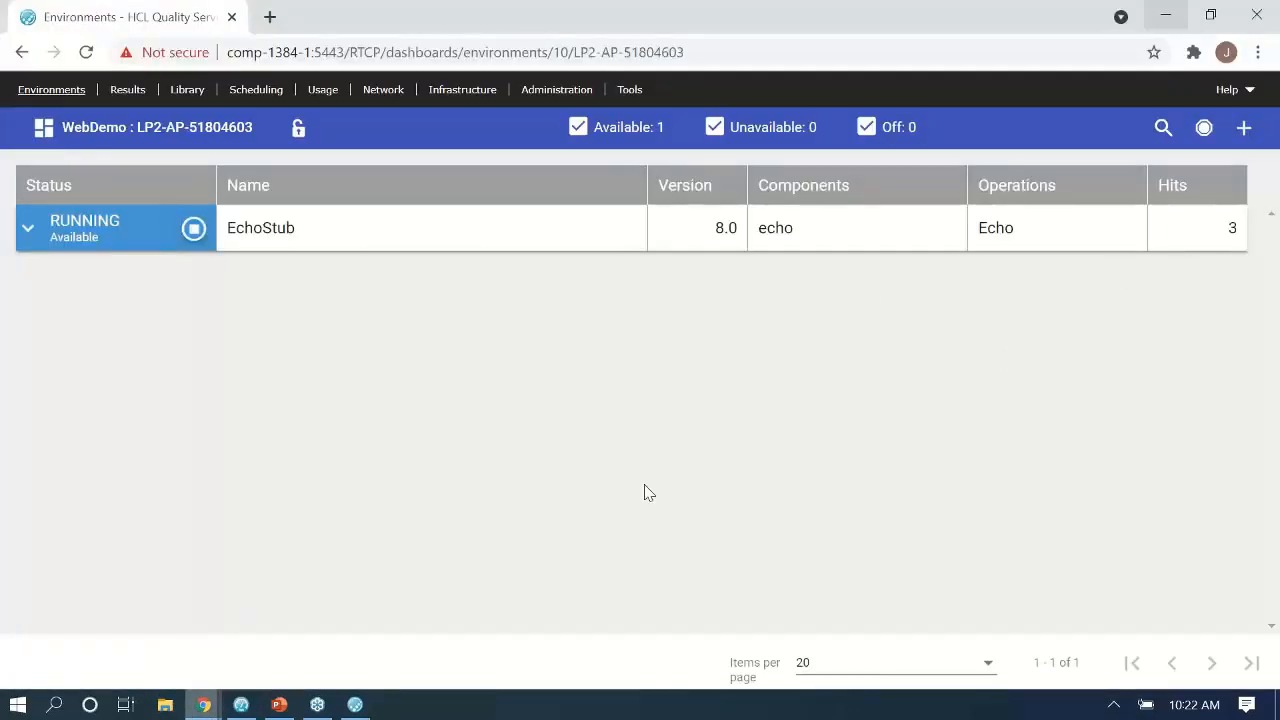
left_click(241, 705)
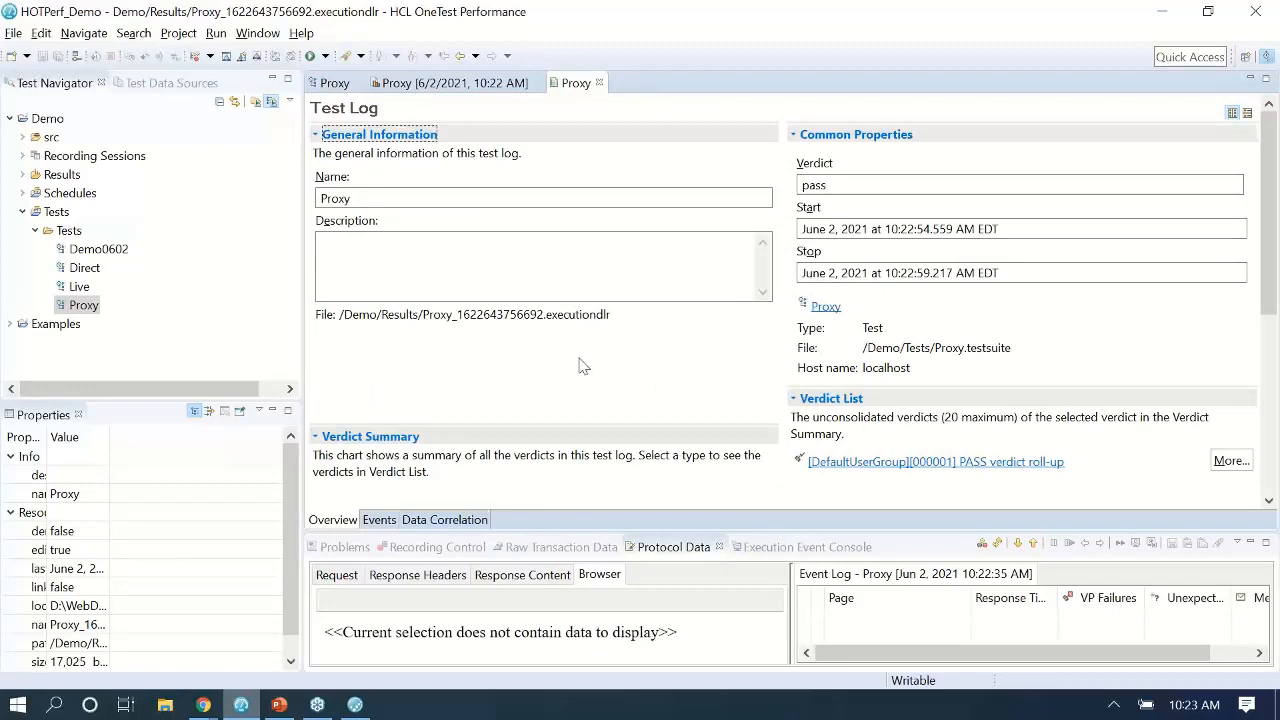
Expand Results to show the Proxy run, reopen its test log, then switch to the Quality Server page.
left_click(22, 175)
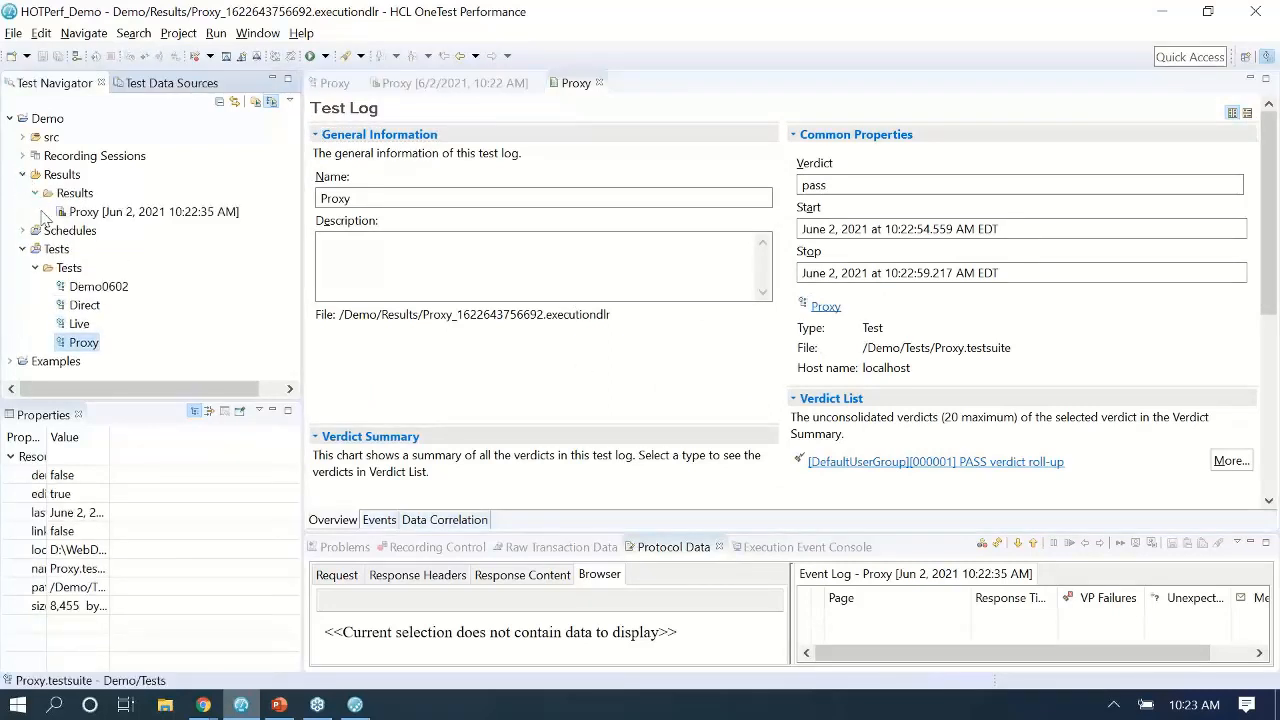
left_click(526, 428)
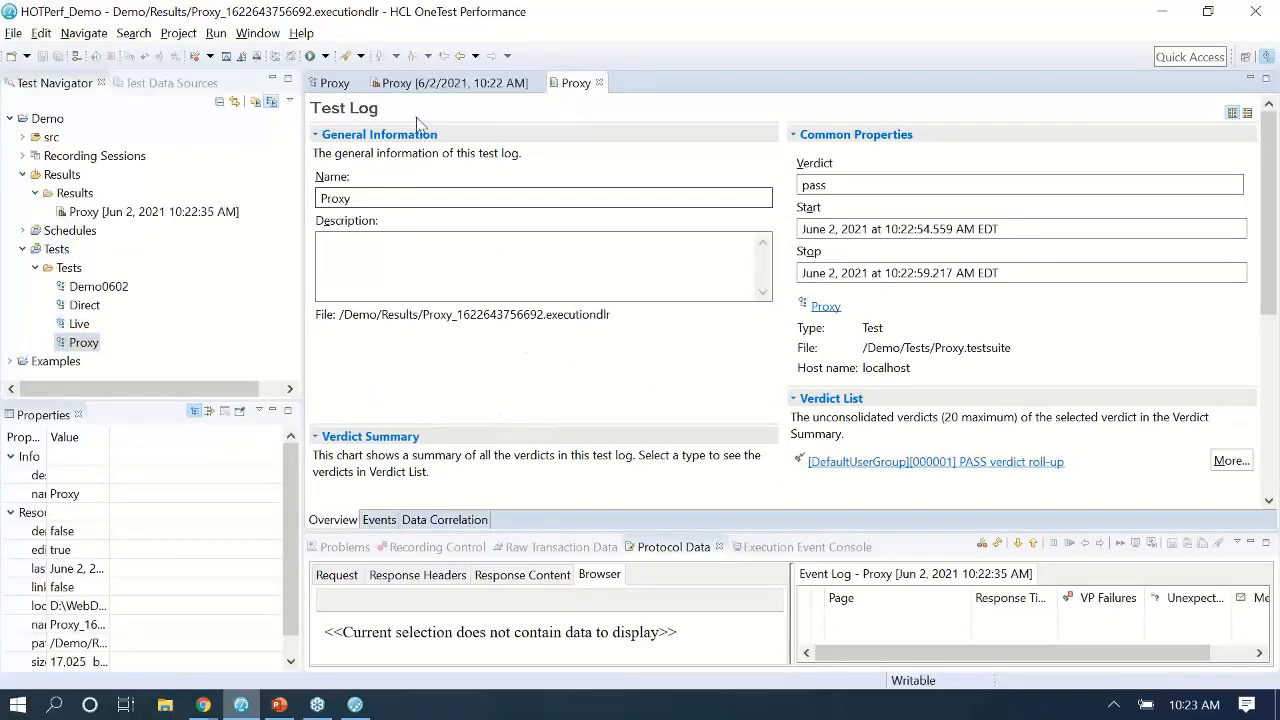
left_click(203, 705)
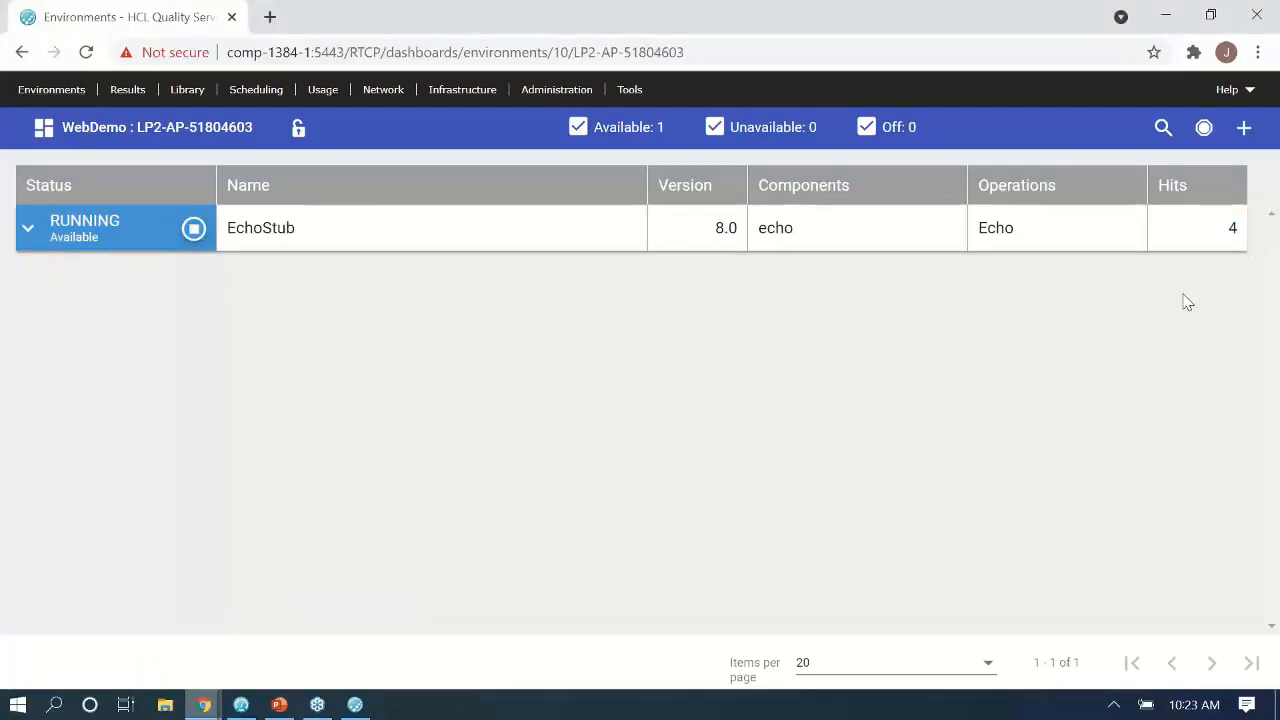
Page through the slides to Create Tests and Create schedules, then minimize PowerPoint.
left_click(279, 705)
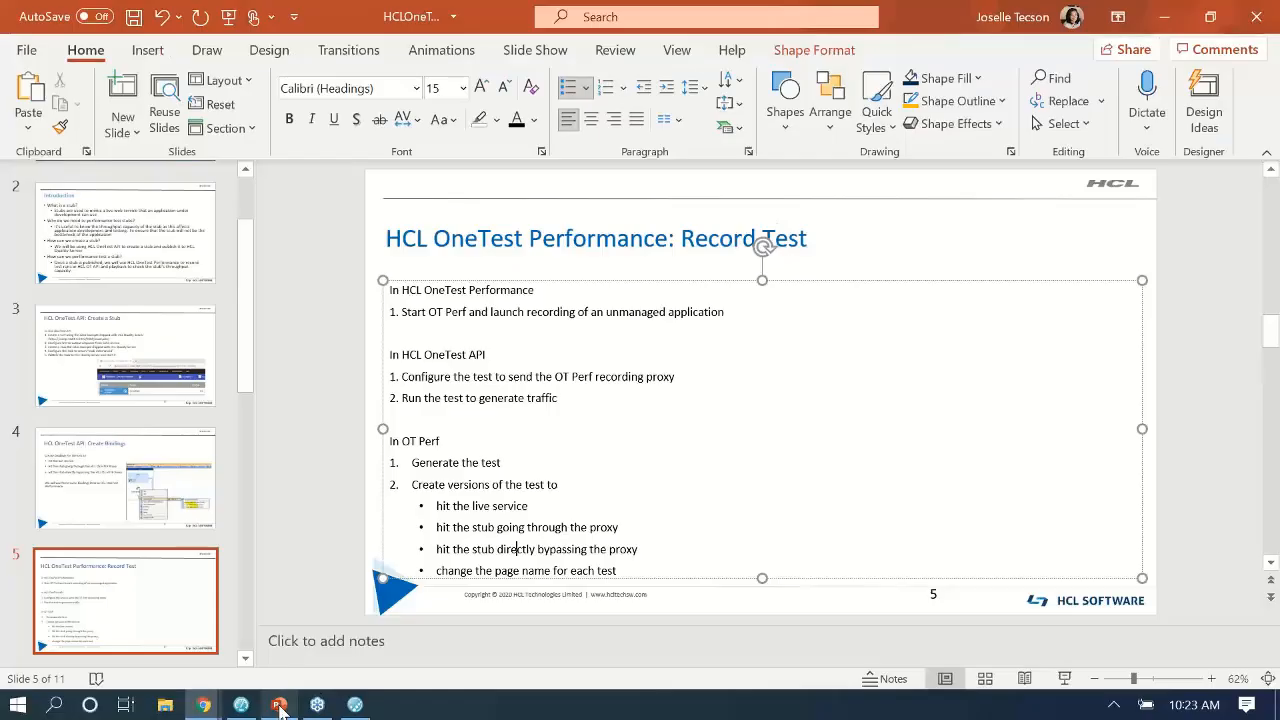
scroll(145, 516, "down", 3)
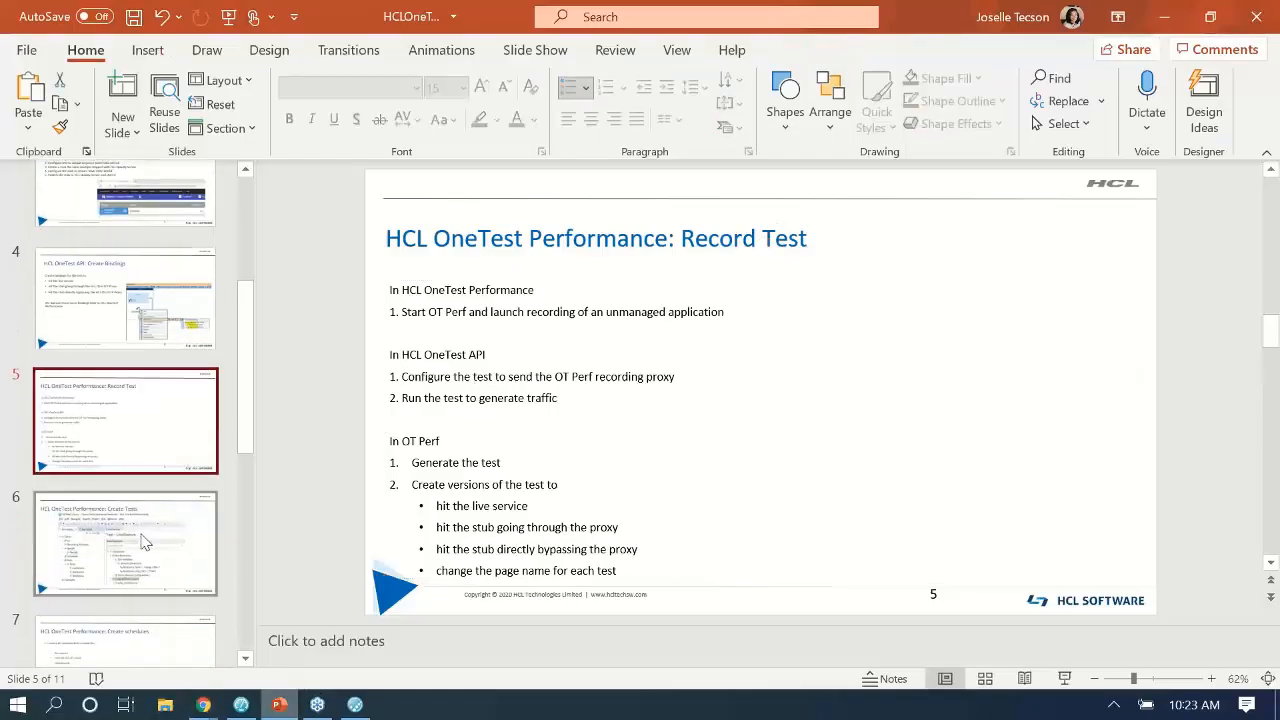
left_click(165, 542)
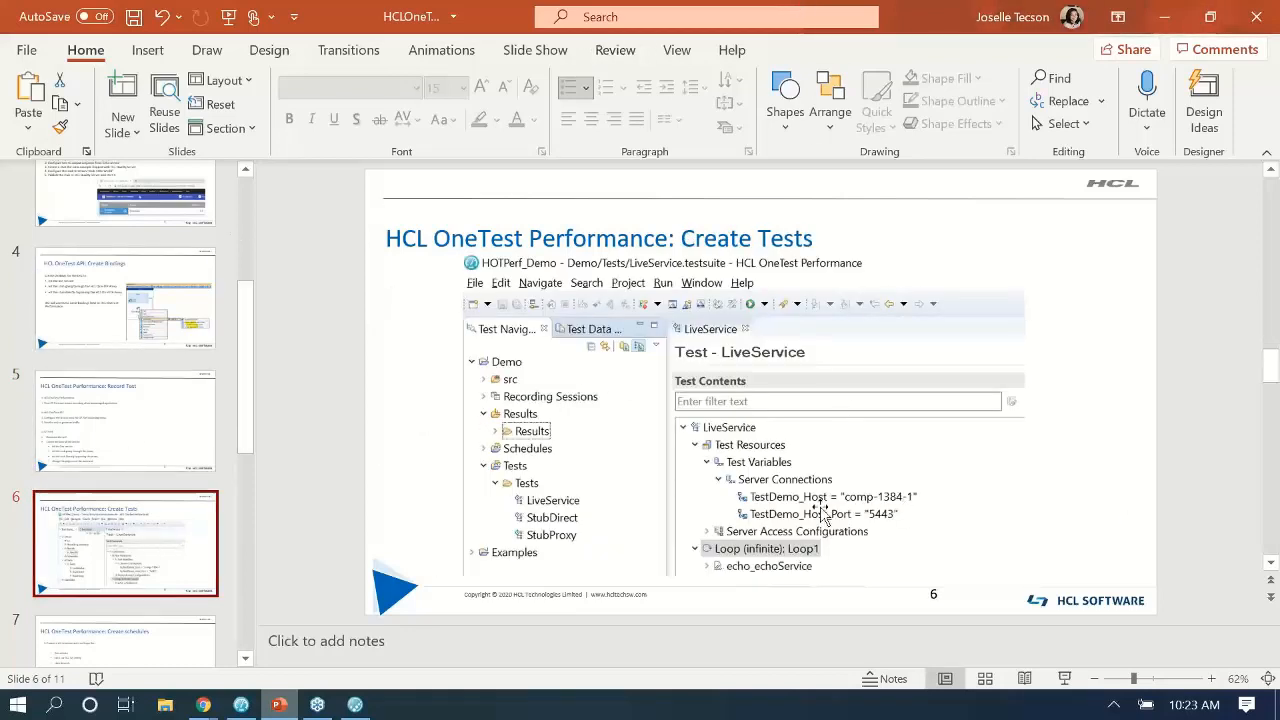
scroll(100, 450, "down", 2)
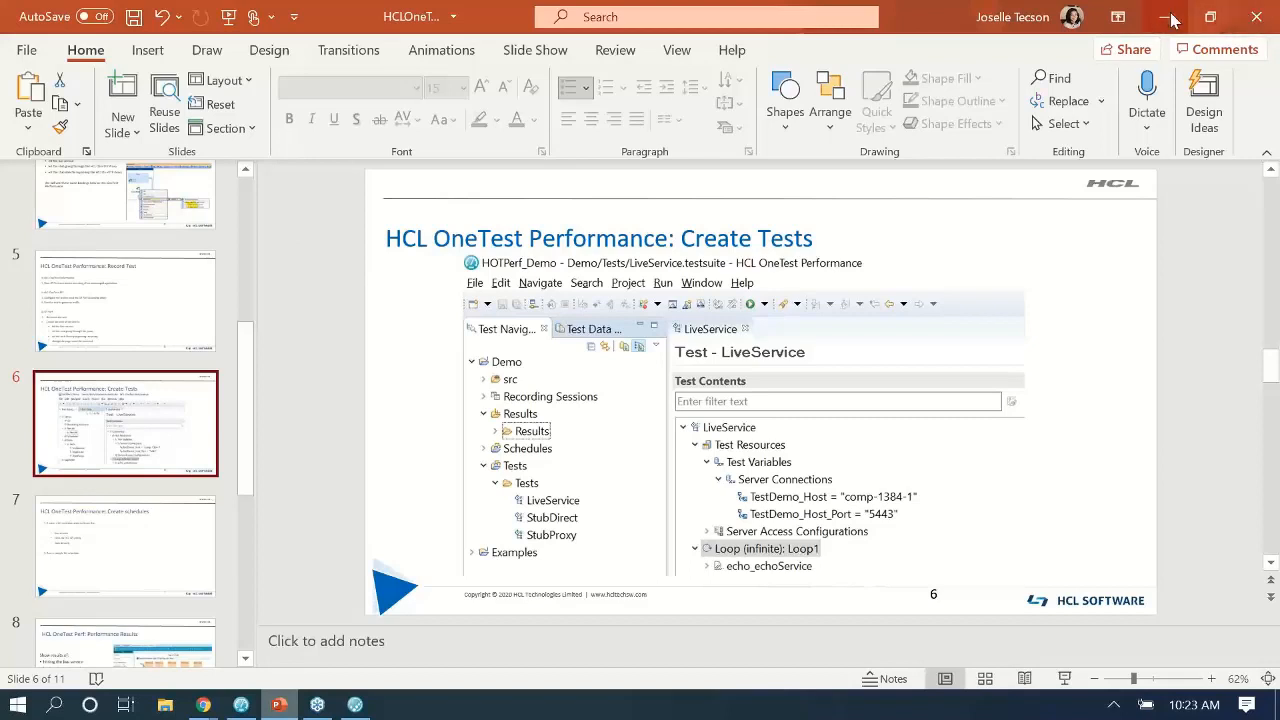
left_click(95, 547)
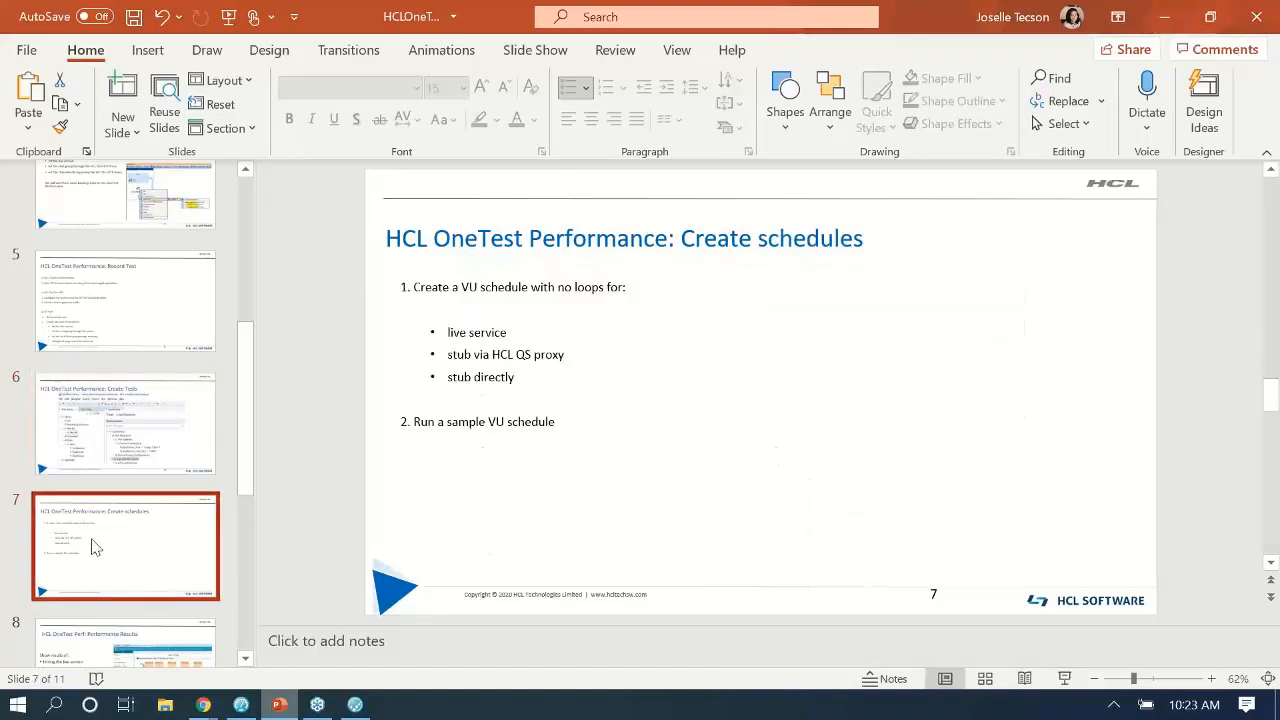
left_click(1162, 18)
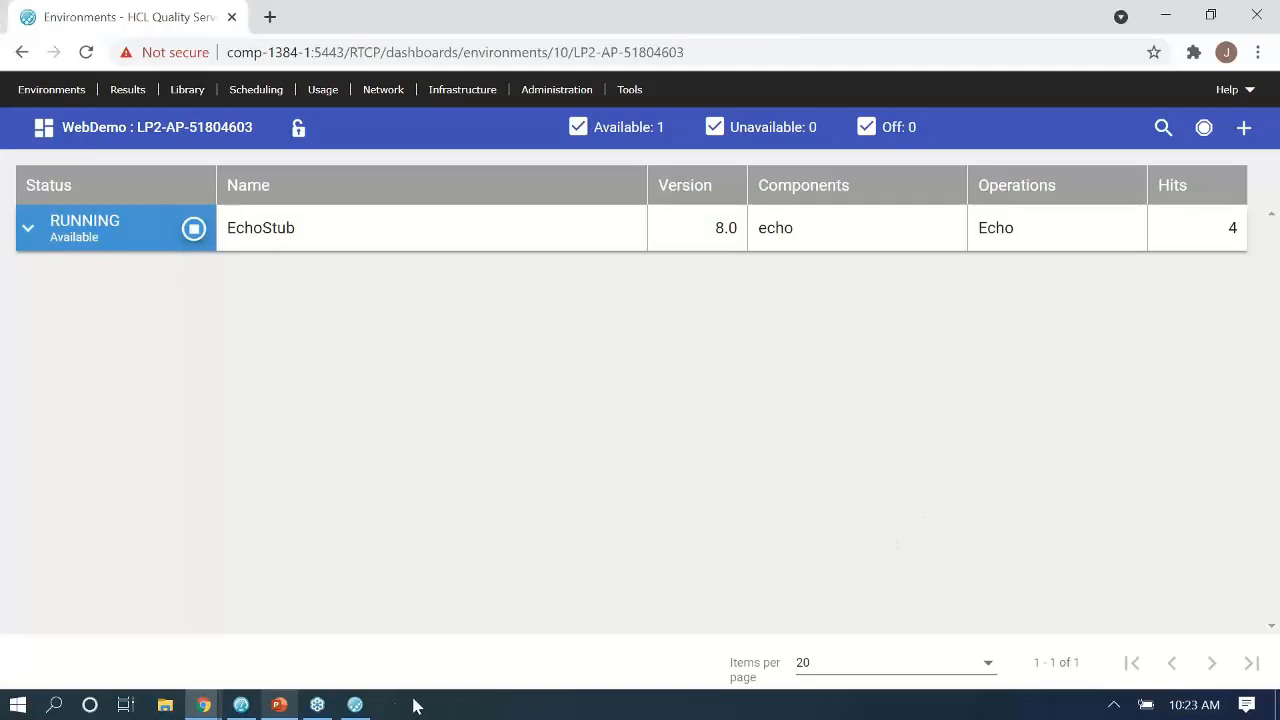
Close every editor except the Proxy test.
left_click(241, 705)
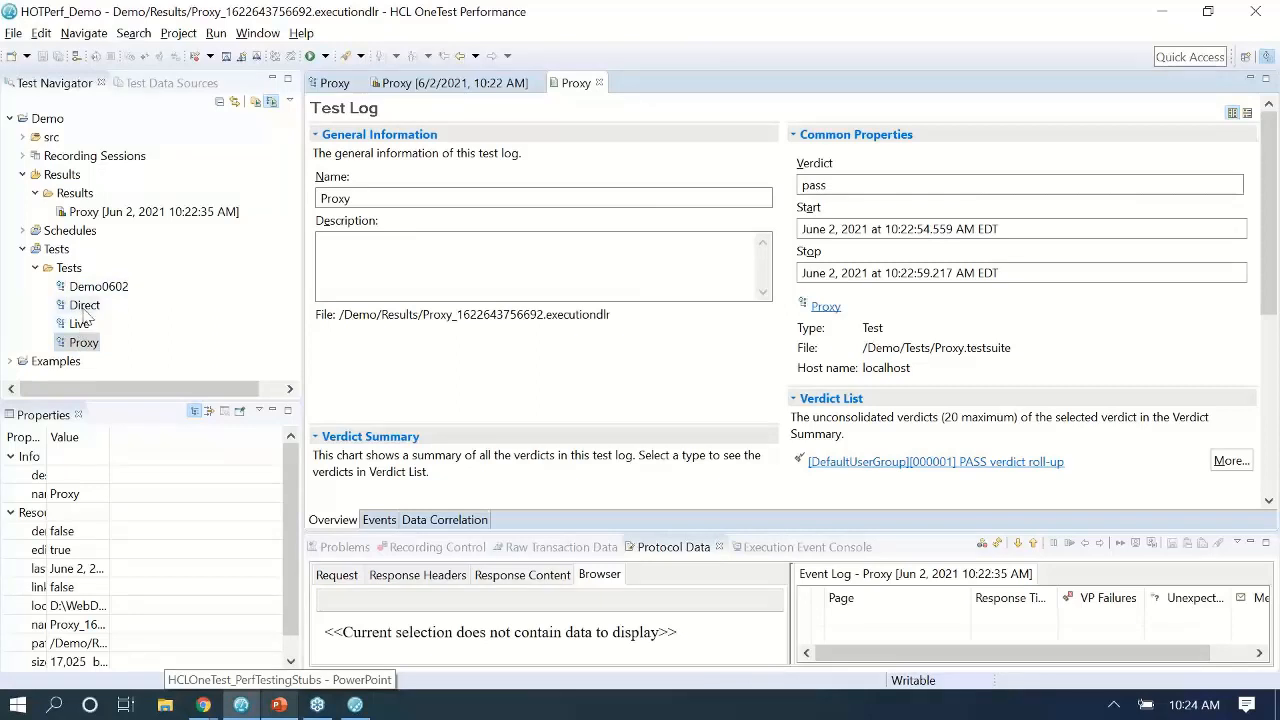
right_click(567, 86)
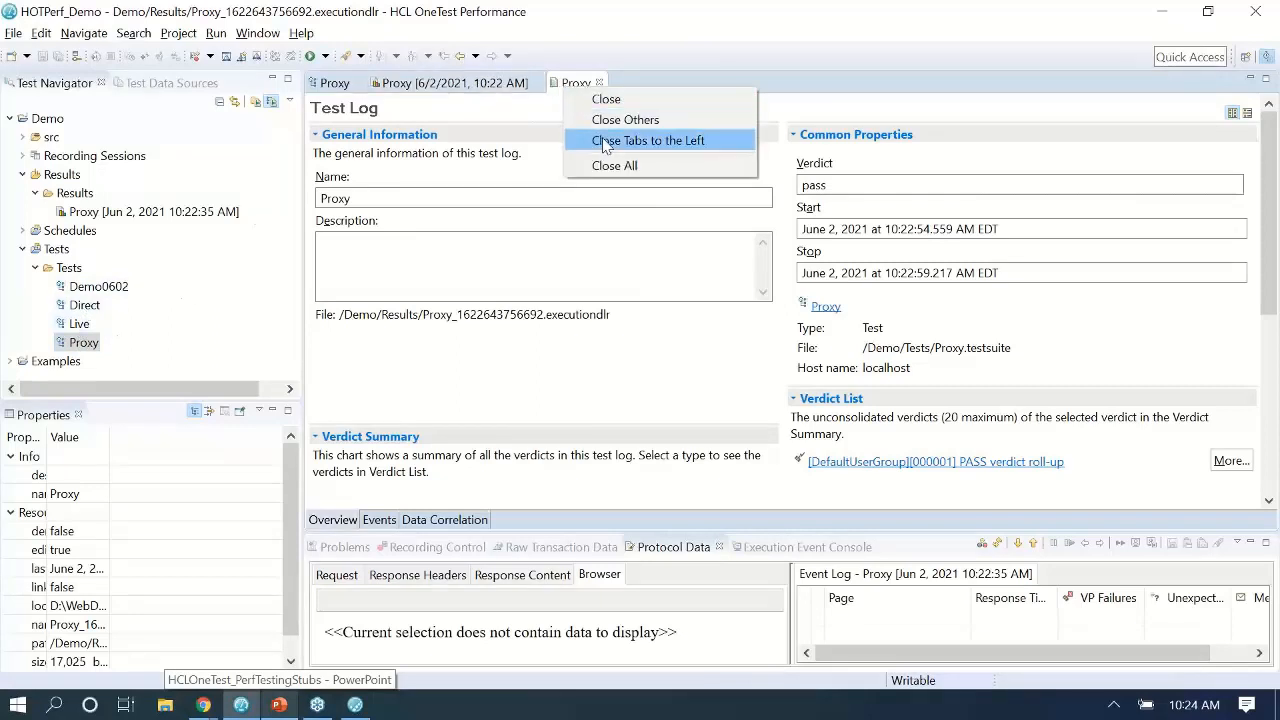
left_click(343, 86)
right_click(343, 86)
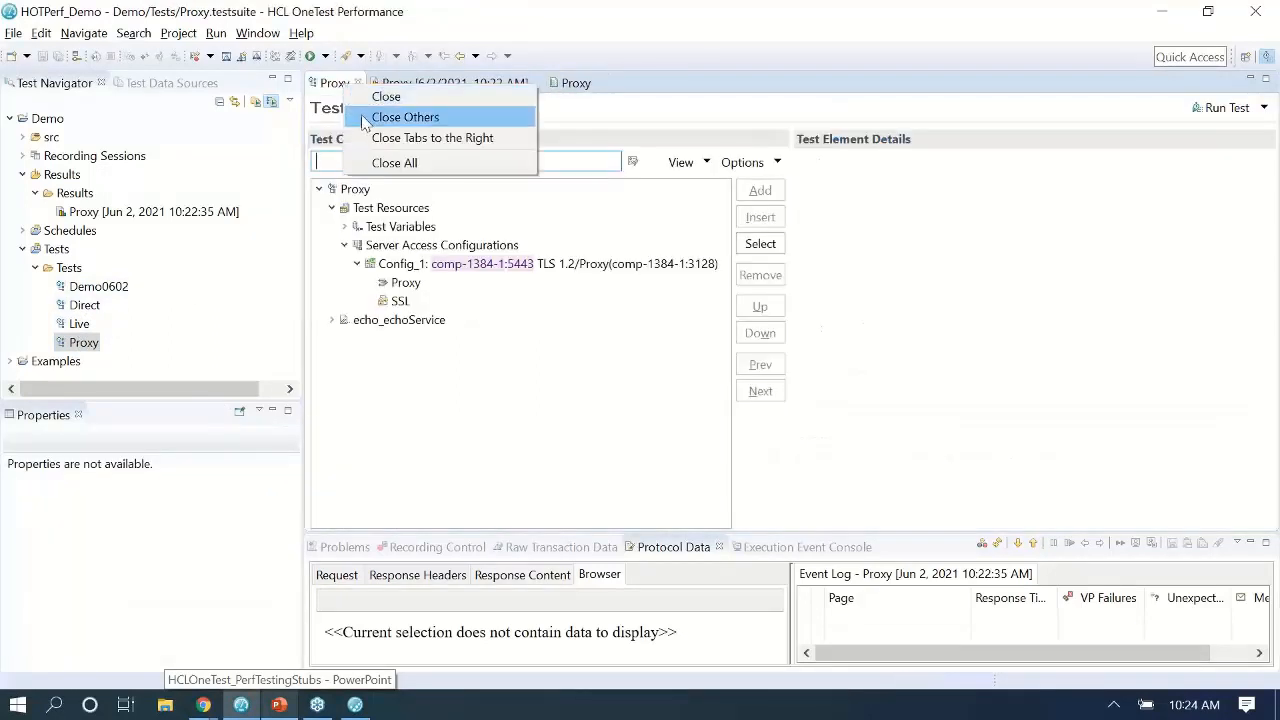
left_click(366, 121)
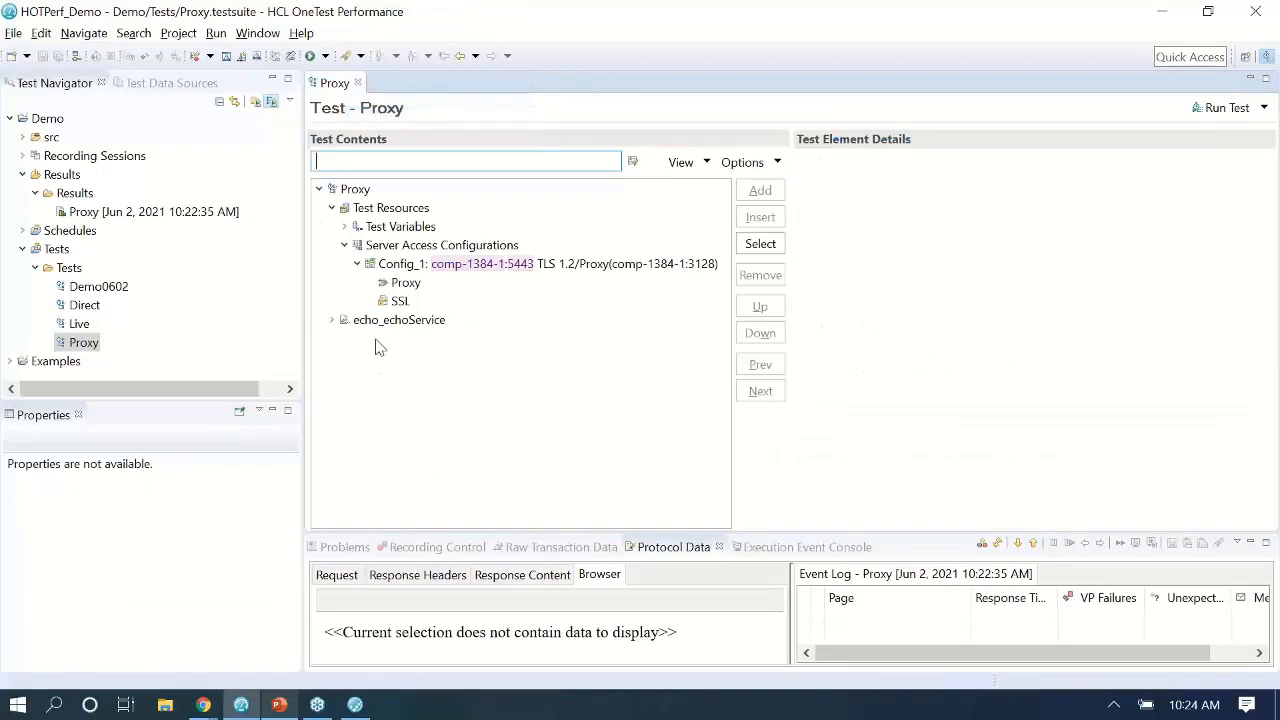
Add Loop1 to the Proxy test and move the echo_echoService page inside it.
left_click(332, 208)
left_click(345, 226)
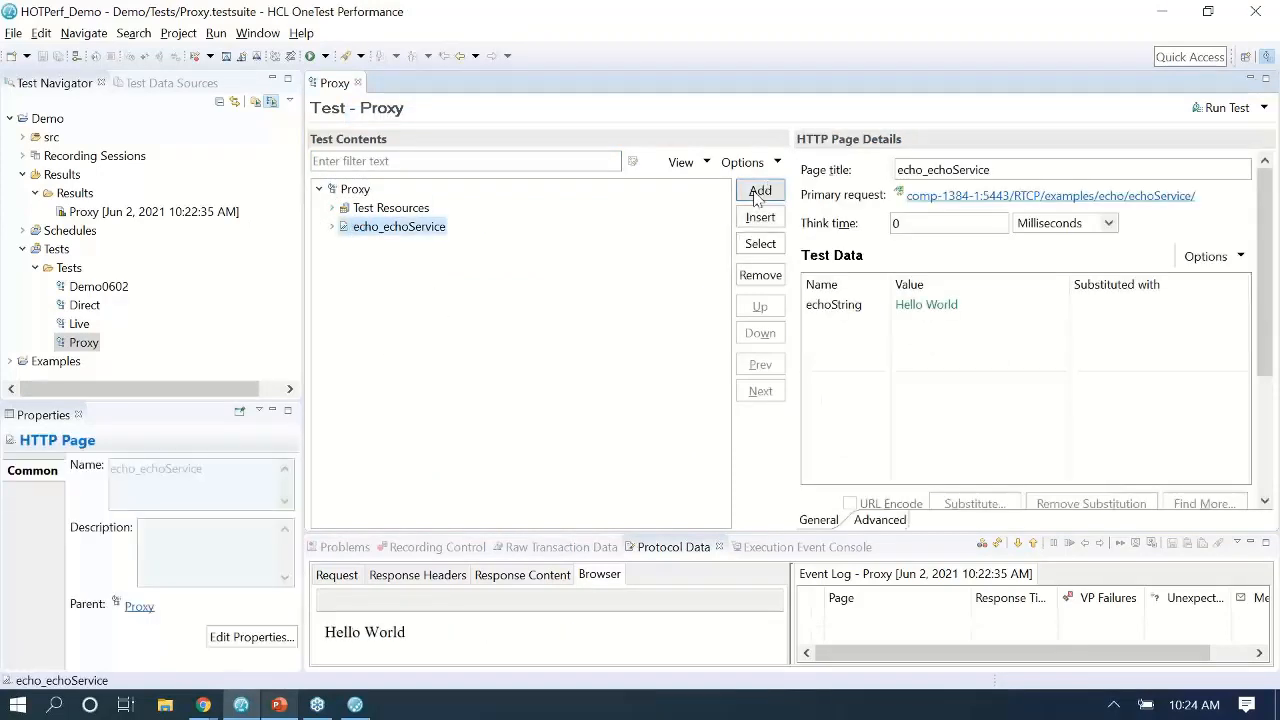
left_click(760, 190)
left_click(766, 319)
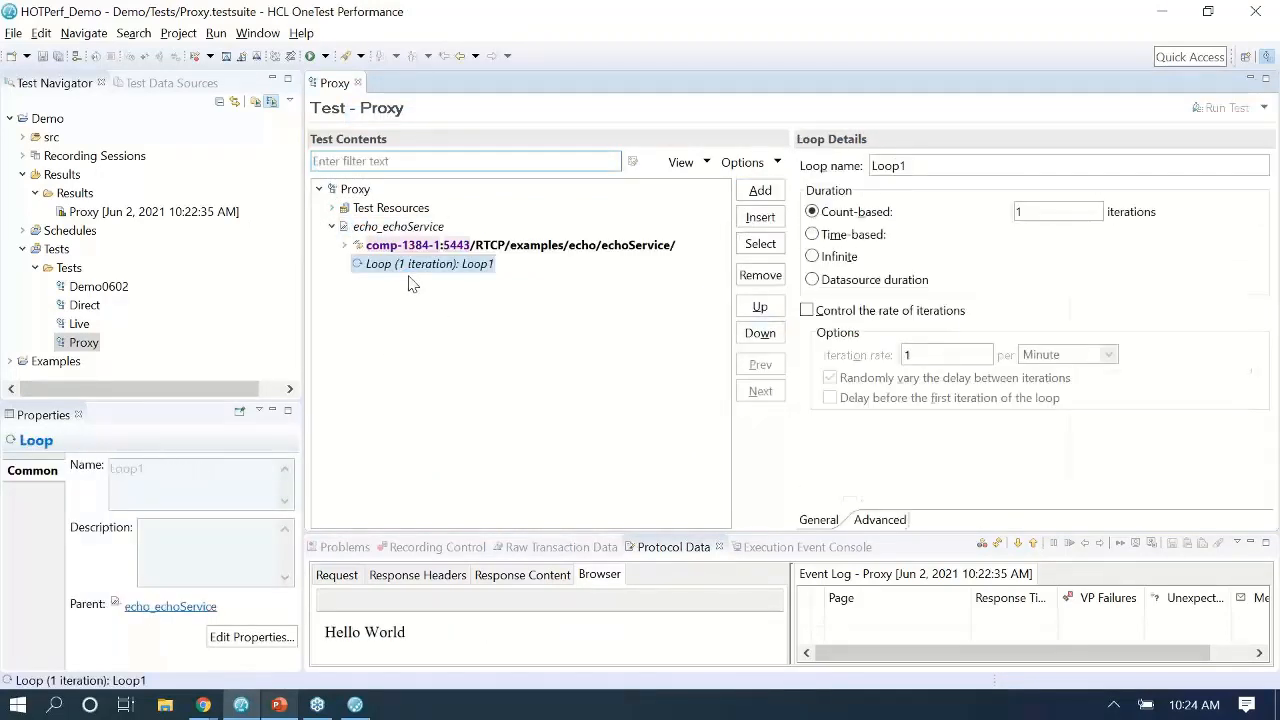
left_click(760, 308)
left_click(760, 308)
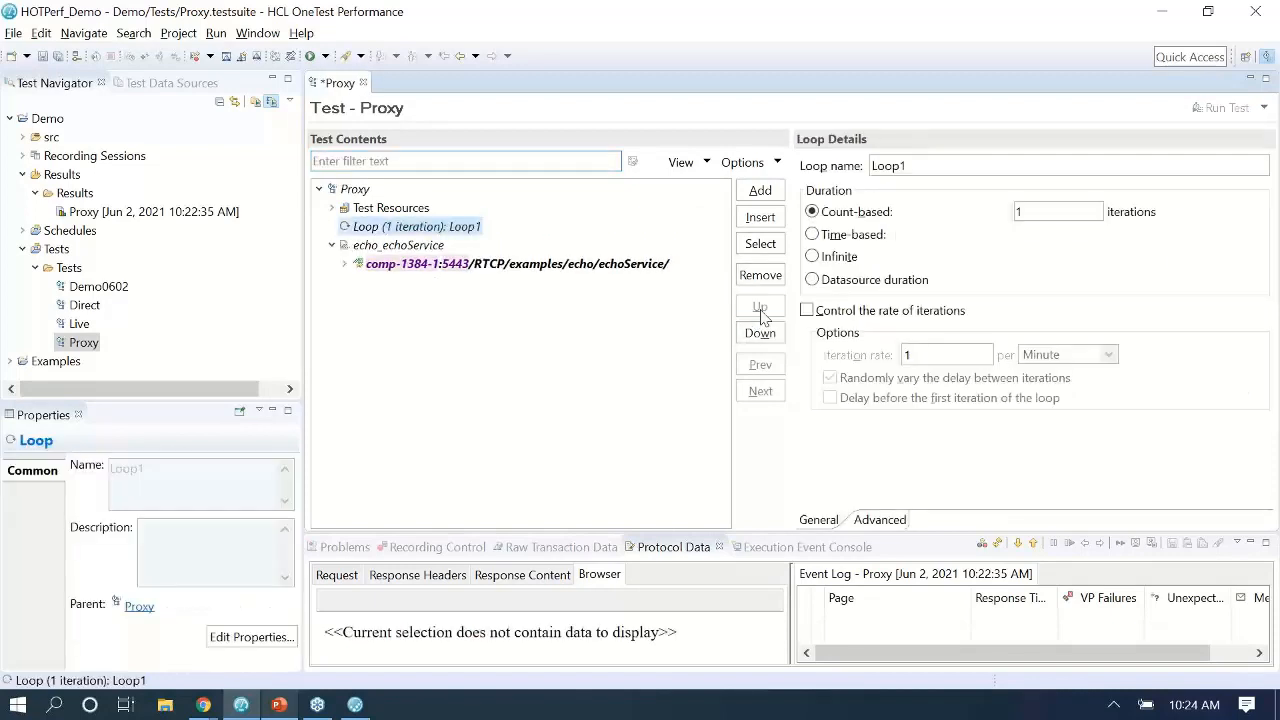
key("Down")
left_click(756, 193)
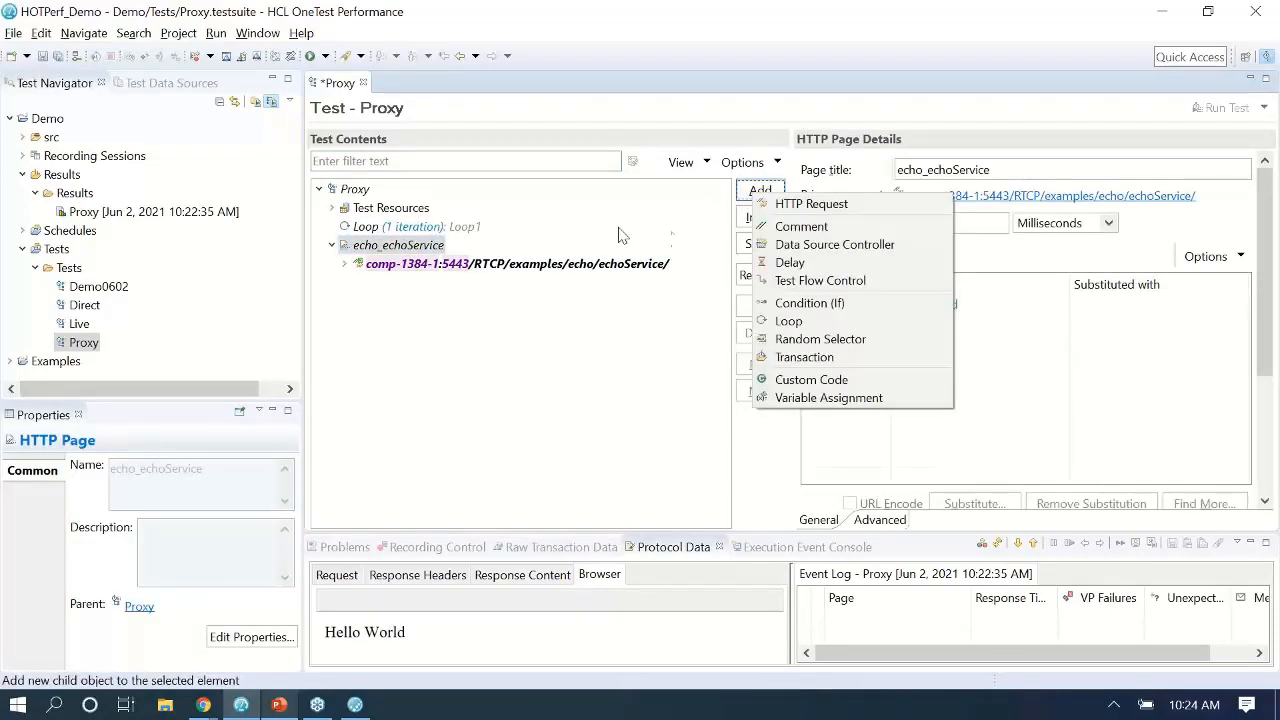
left_click(518, 245)
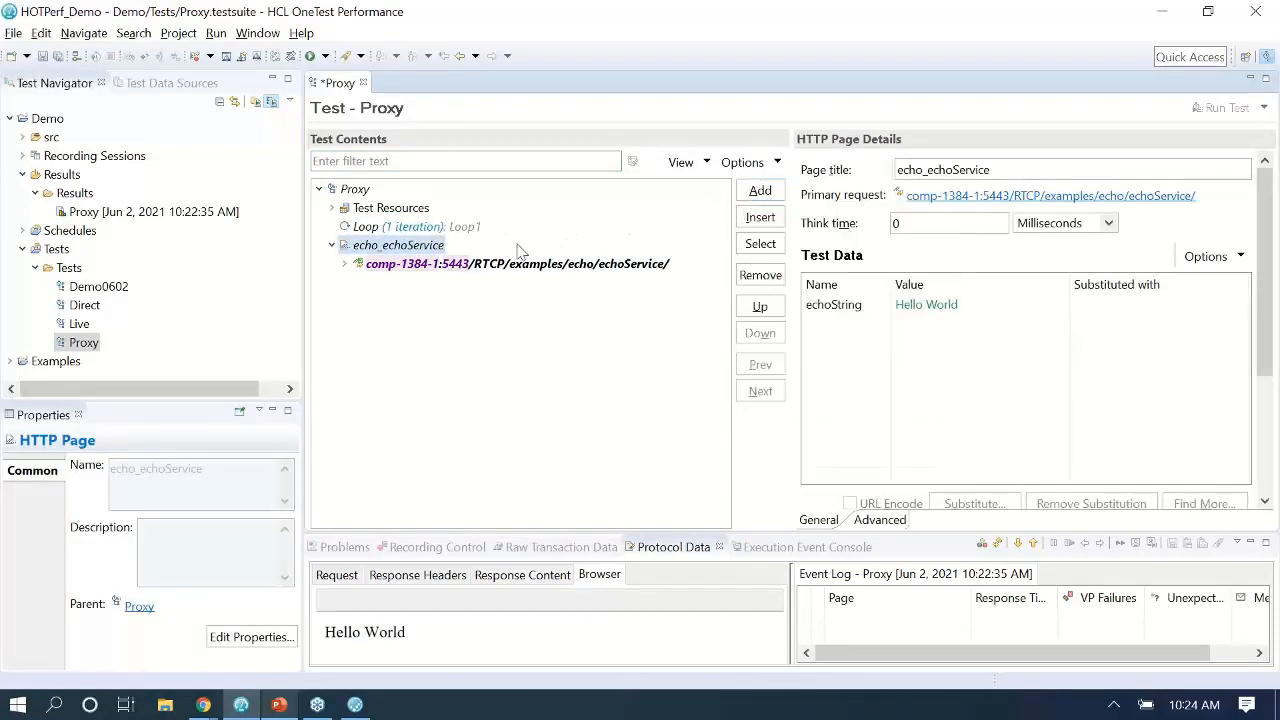
left_click(758, 307)
Set Loop1 to repeat indefinitely and save the Proxy test.
left_click(432, 231)
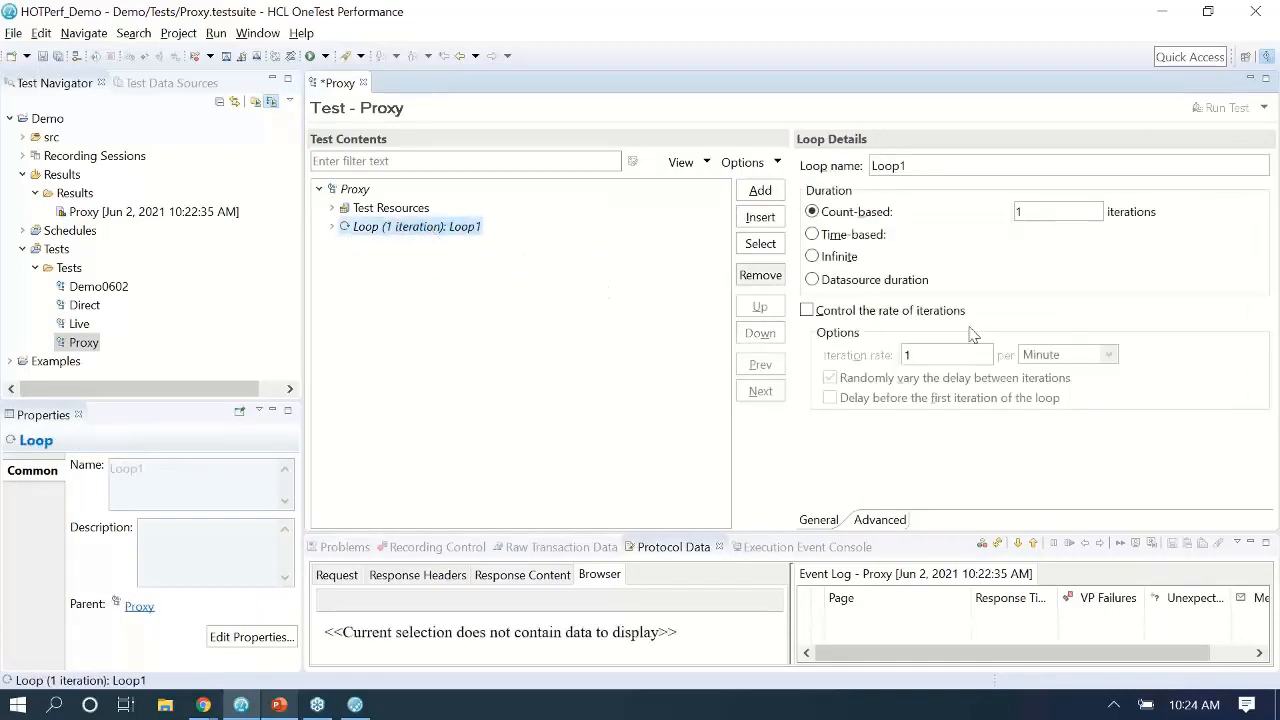
left_click(836, 259)
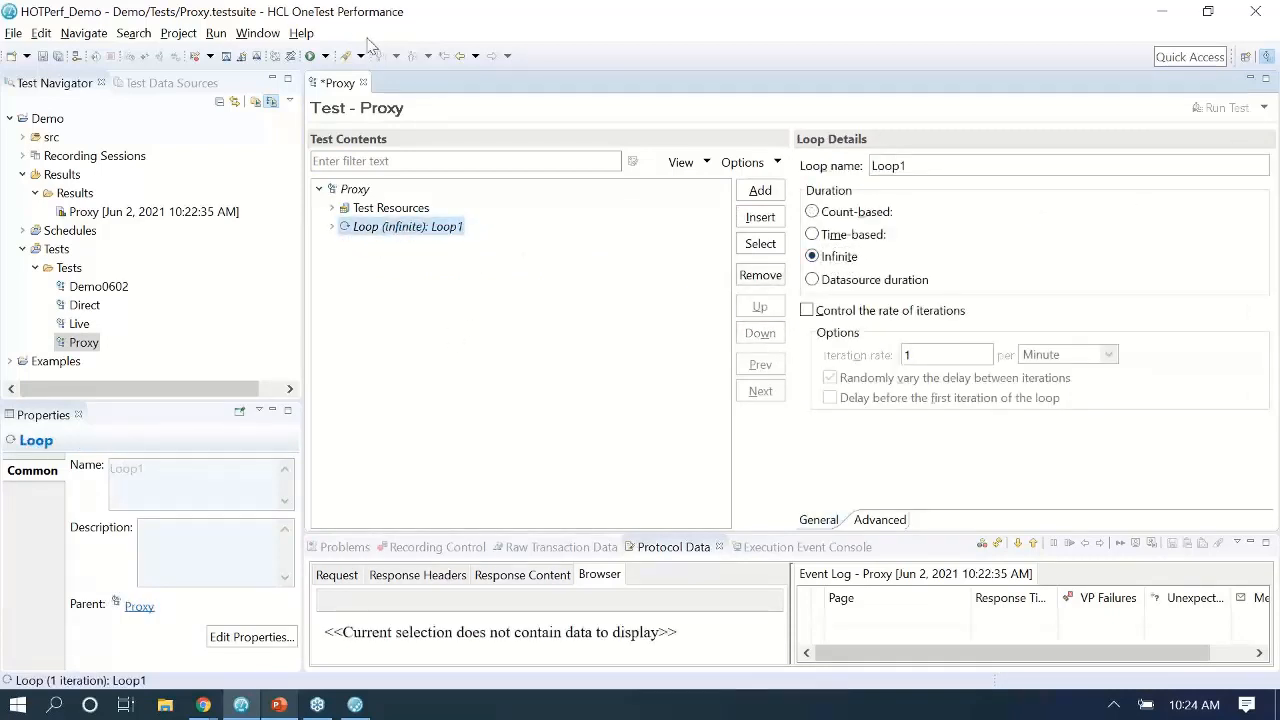
left_click(43, 56)
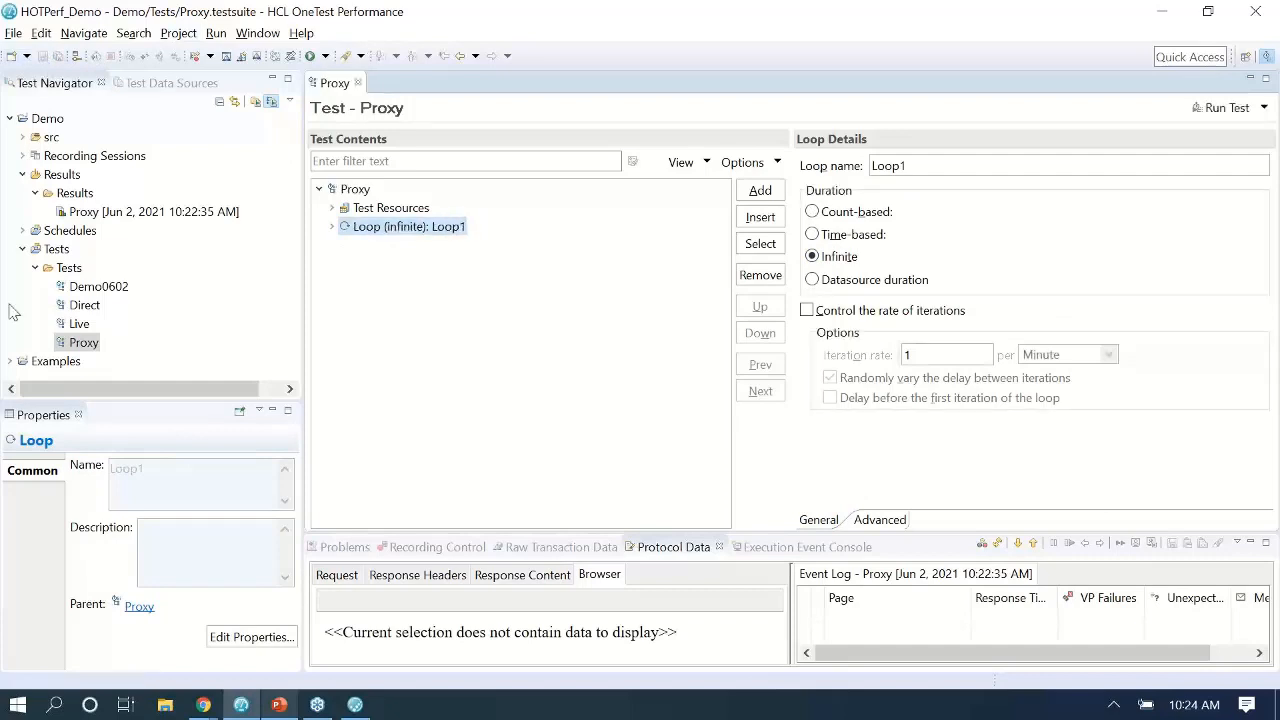
double_click(76, 324)
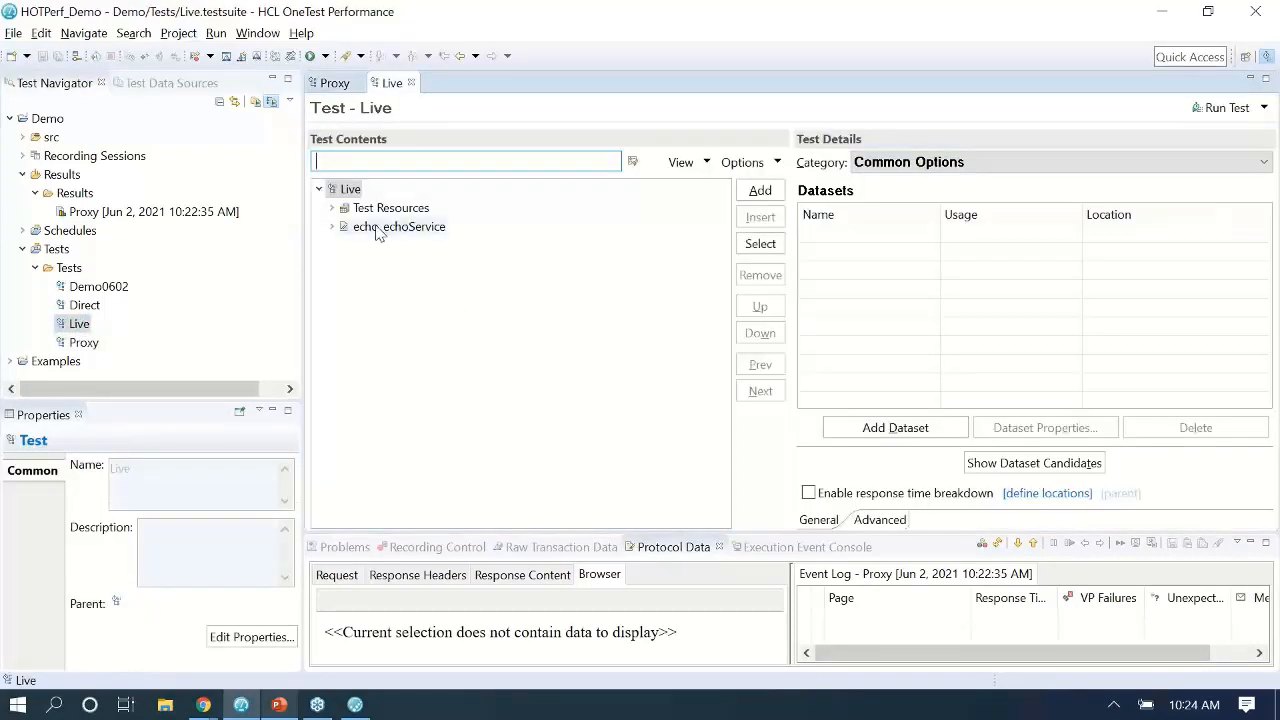
Add Loop1 in the Live test, nest echo_echoService inside it, and save the test.
left_click(398, 228)
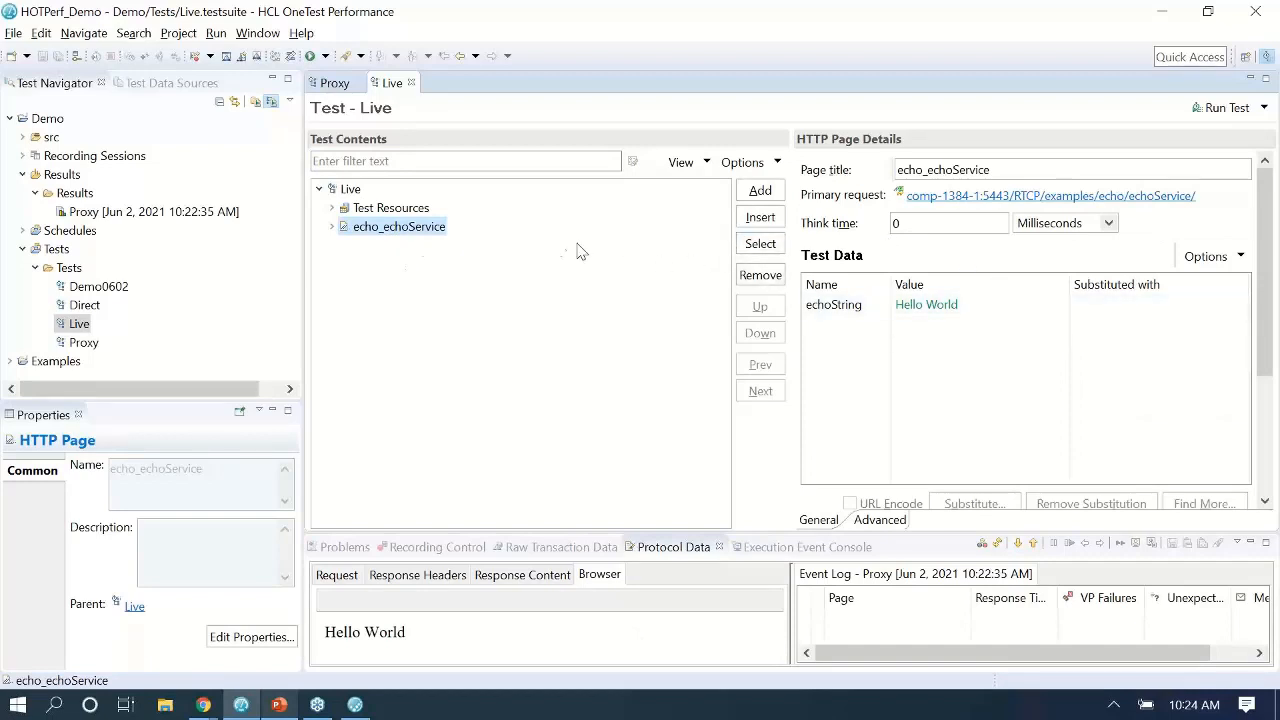
left_click(760, 190)
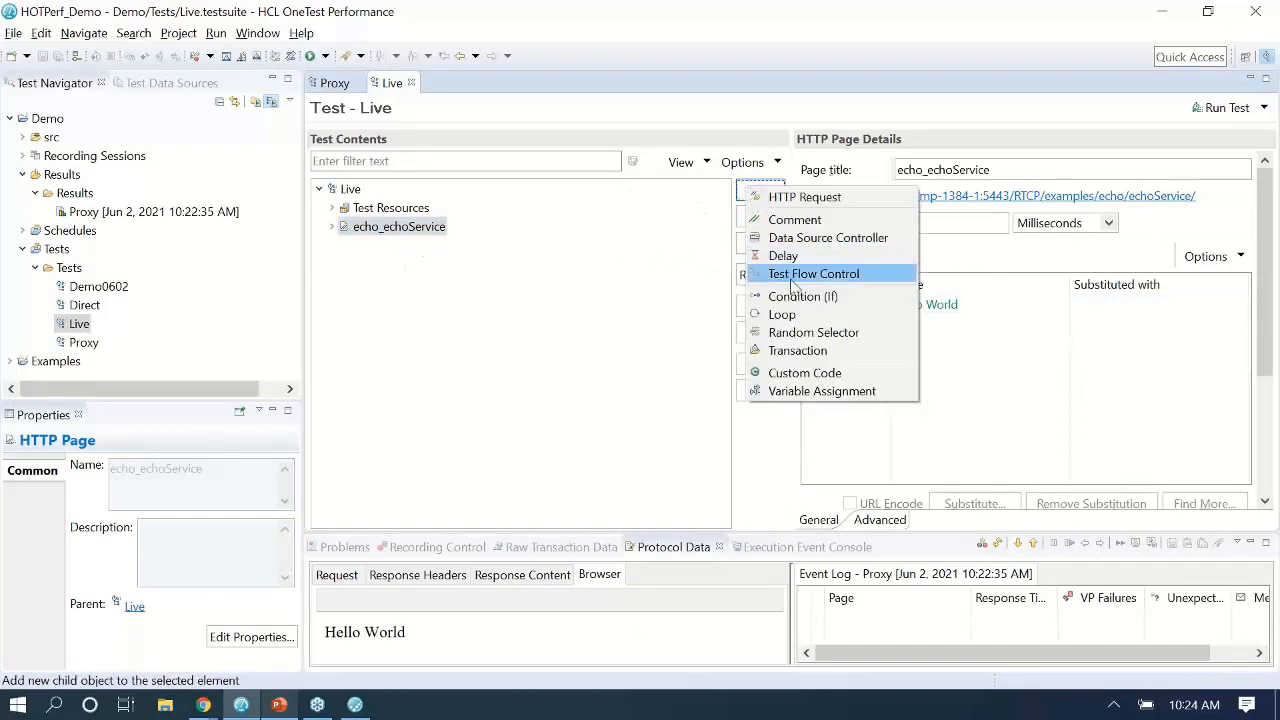
left_click(783, 314)
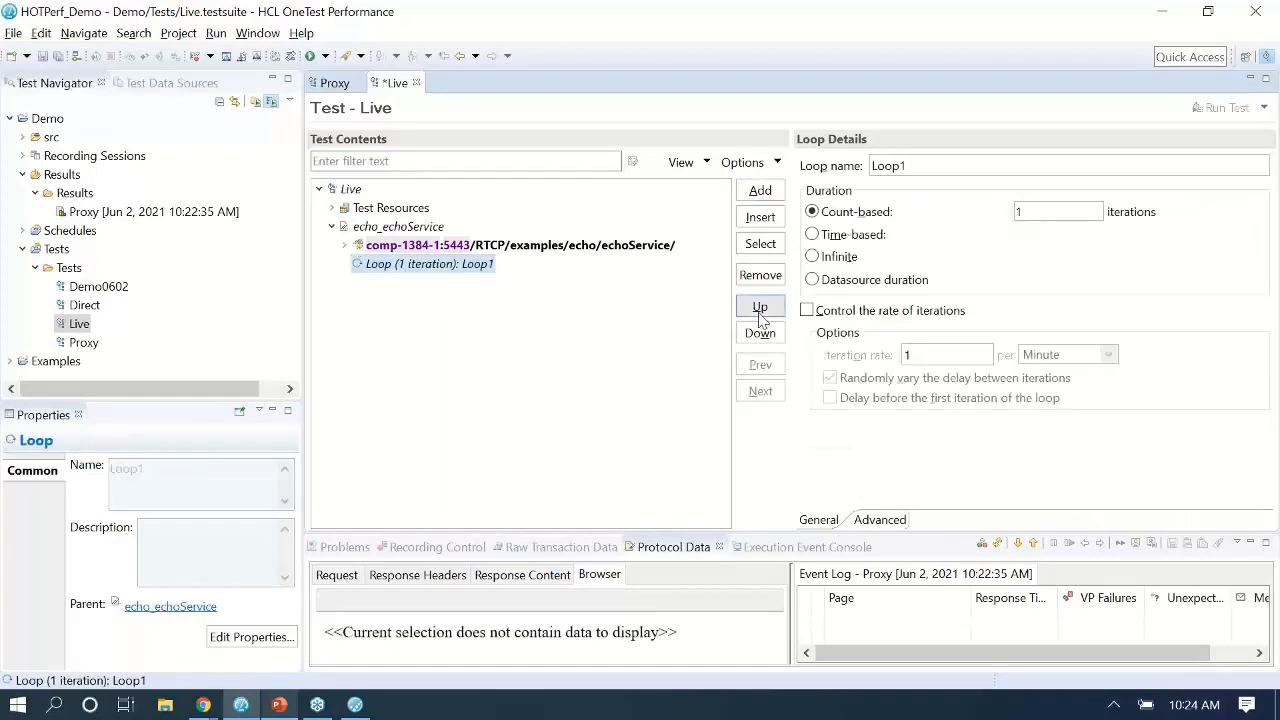
left_click(760, 308)
left_click(760, 308)
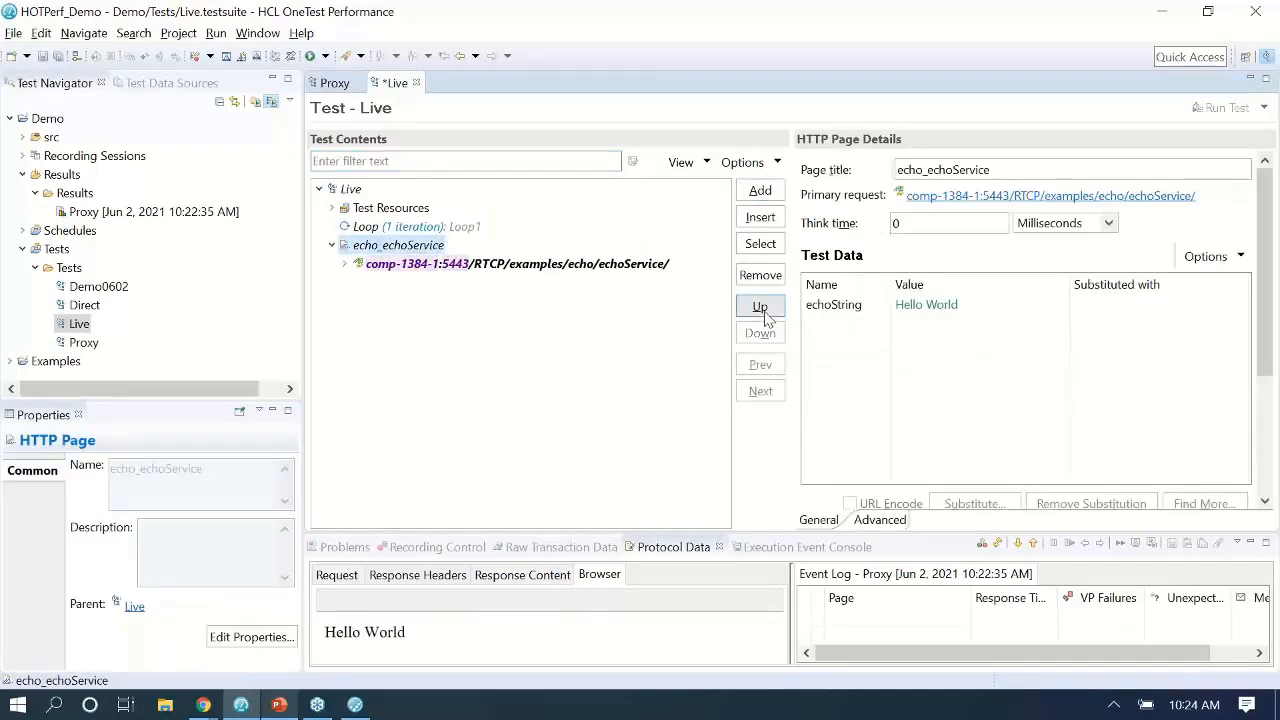
left_click(764, 313)
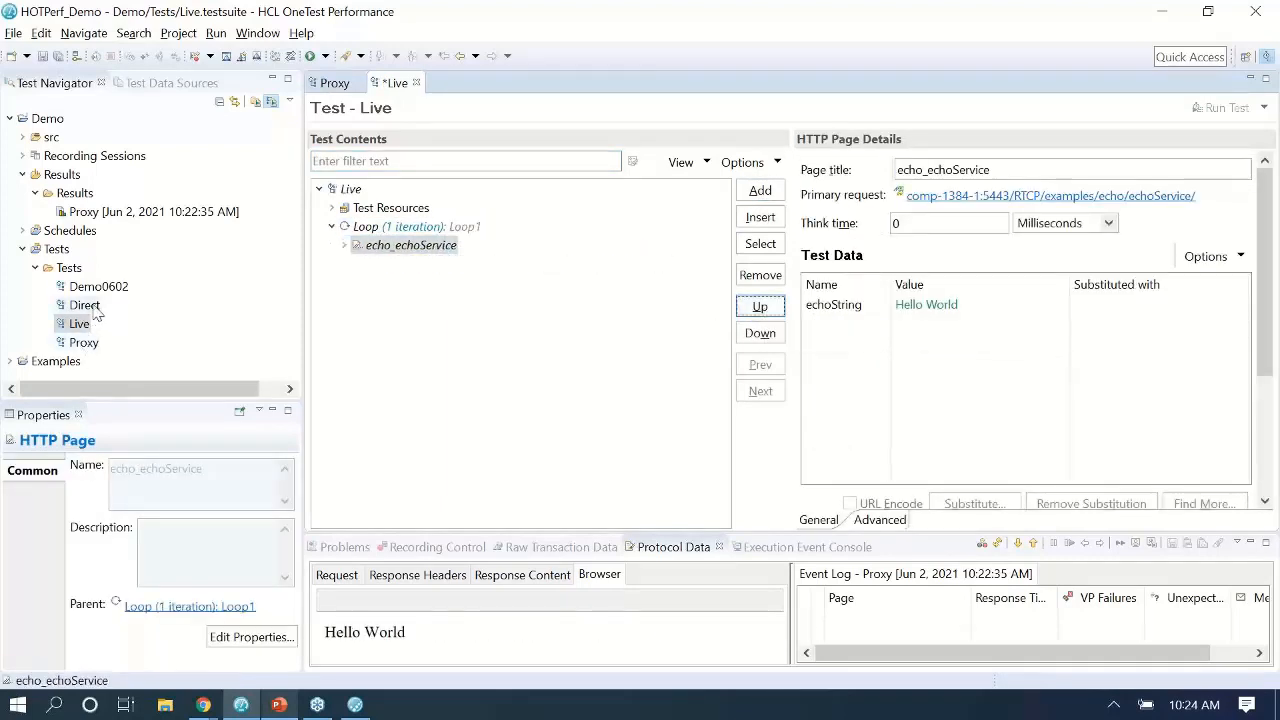
left_click(43, 57)
left_click(84, 305)
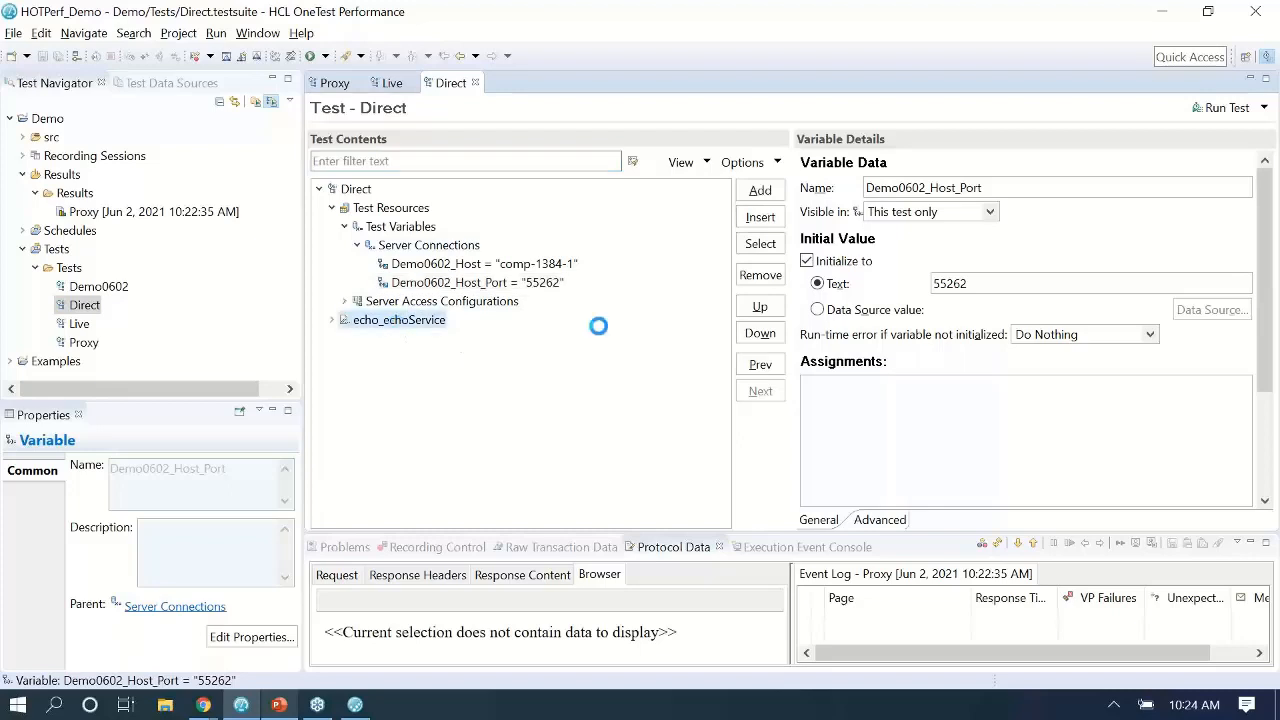
Add Loop1 to the Direct test and nest the echo_echoService request inside it.
left_click(760, 190)
left_click(790, 325)
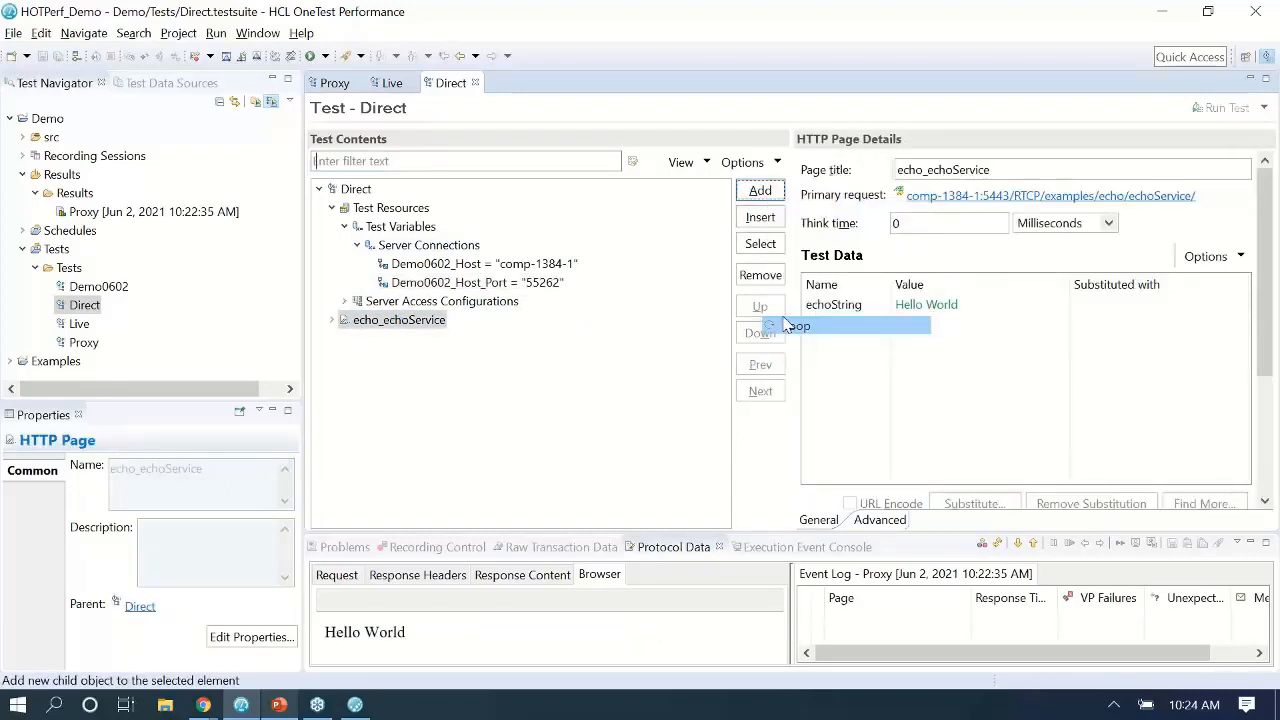
left_click(772, 308)
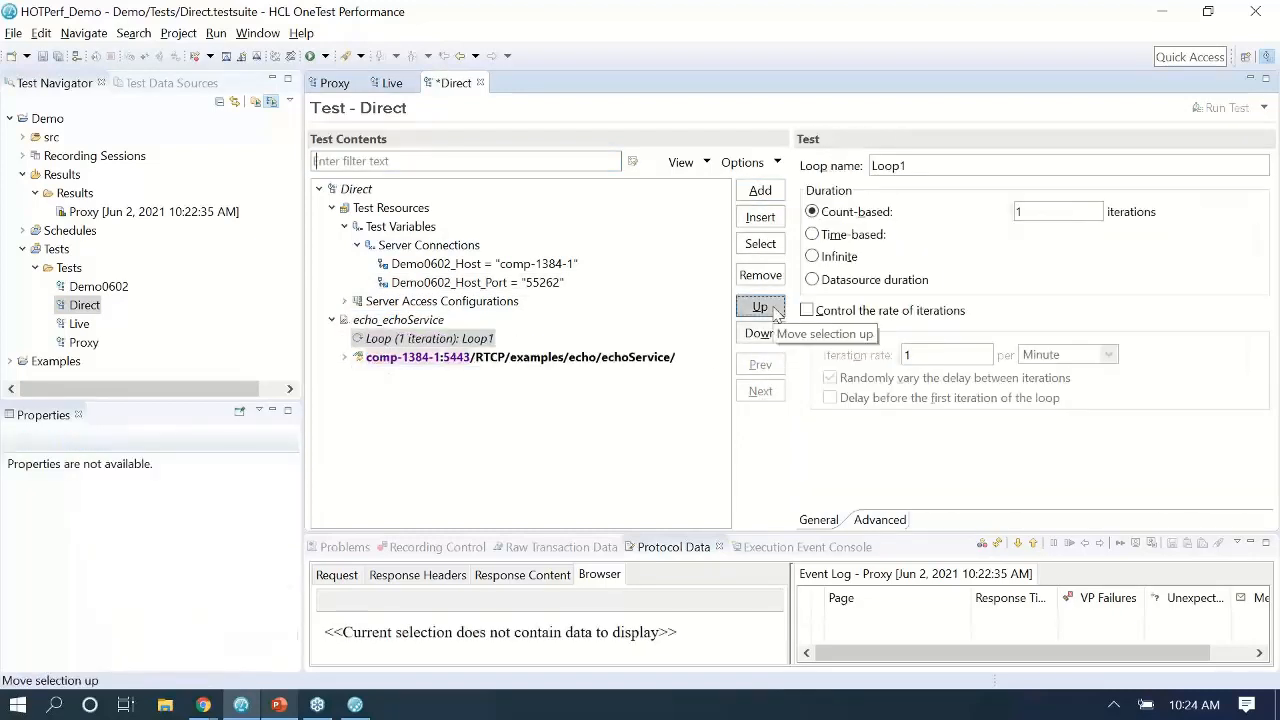
left_click(762, 307)
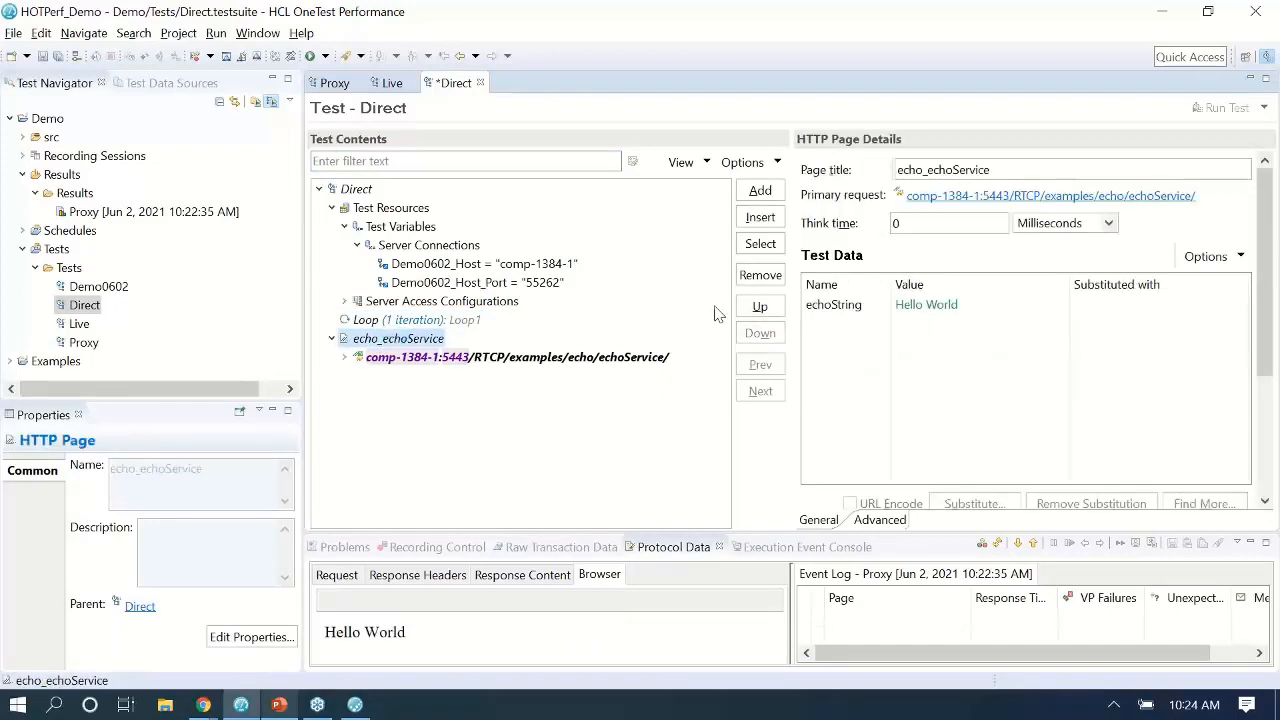
left_click(760, 307)
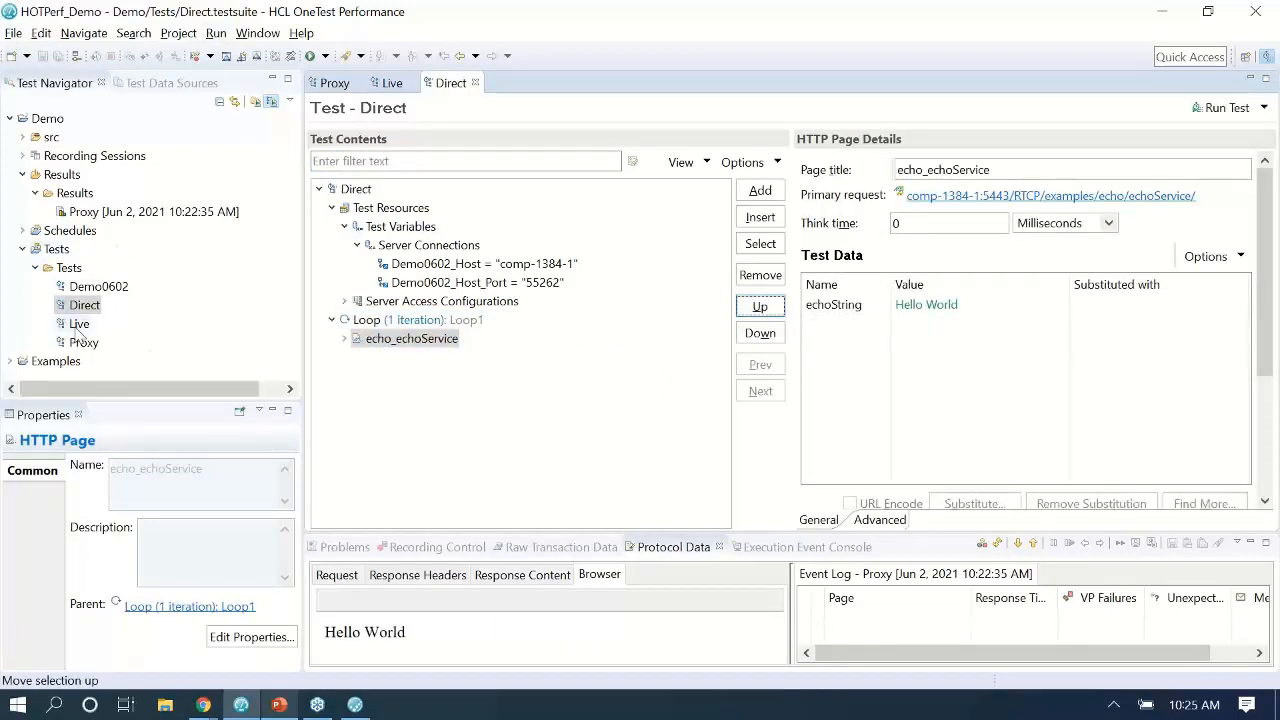
Set Loop1 in the Direct test to run infinitely and save the test.
left_click(23, 231)
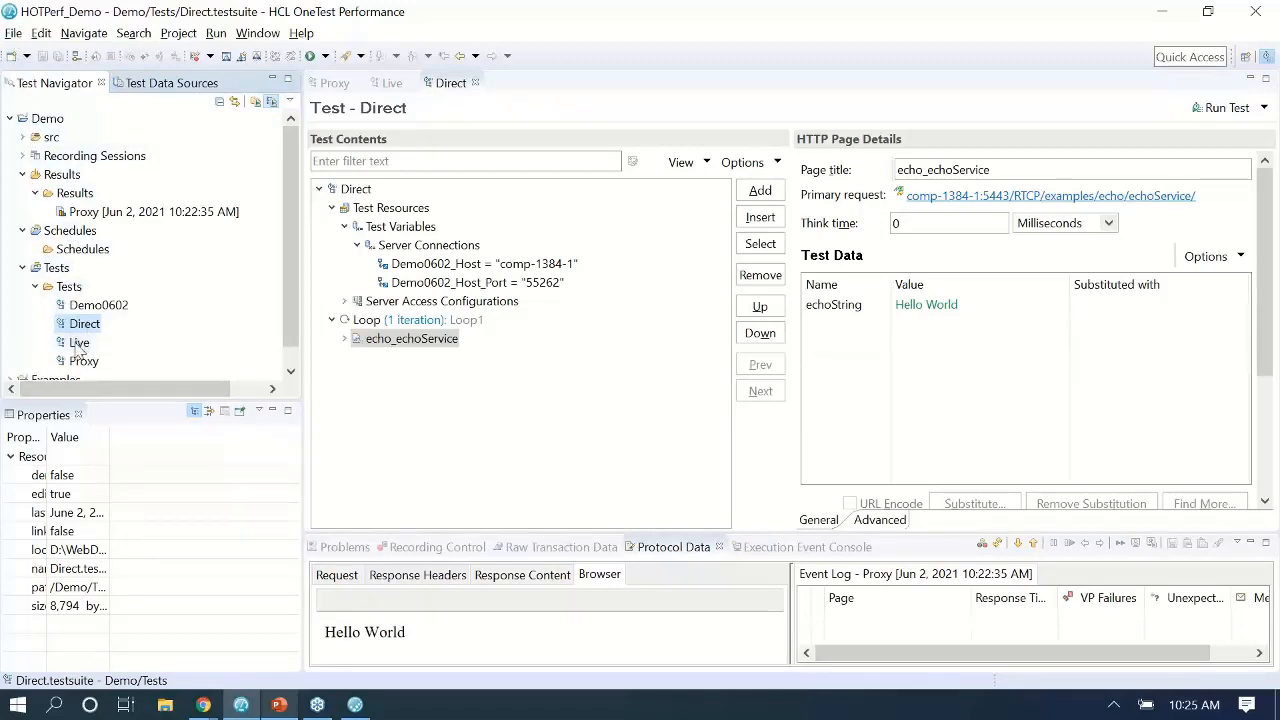
left_click(375, 338)
left_click(388, 322)
left_click(812, 256)
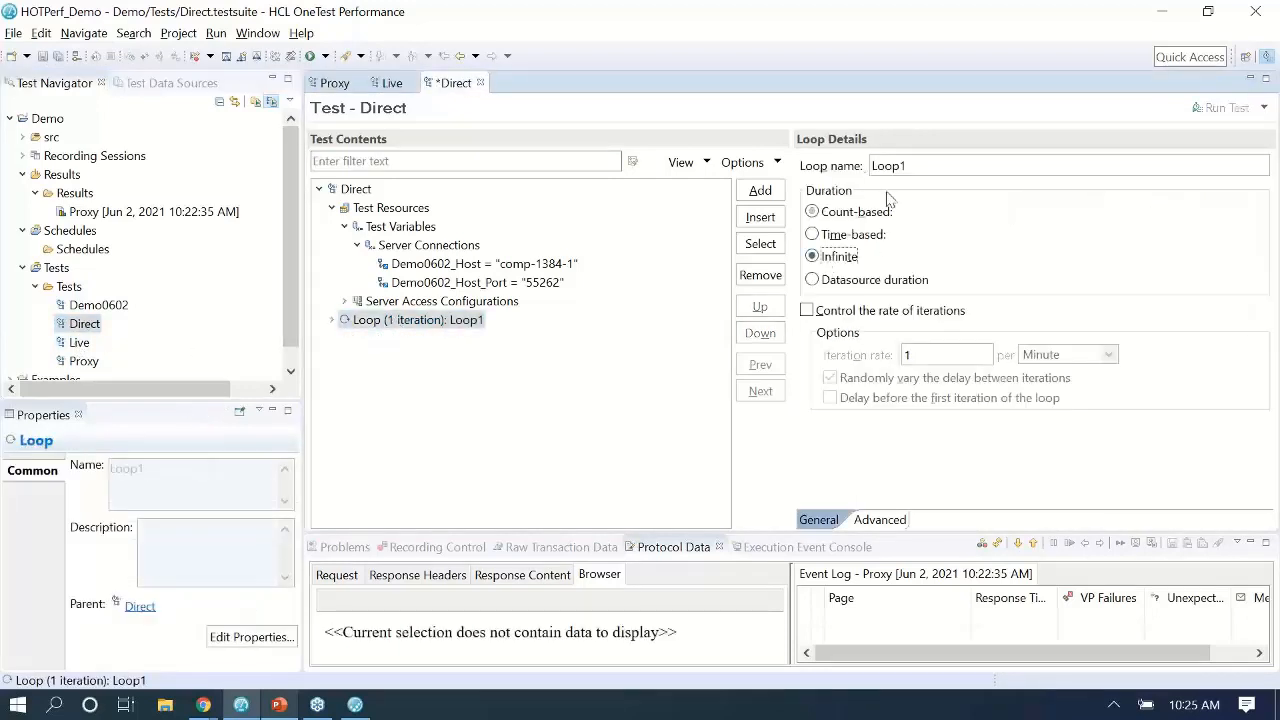
left_click(42, 56)
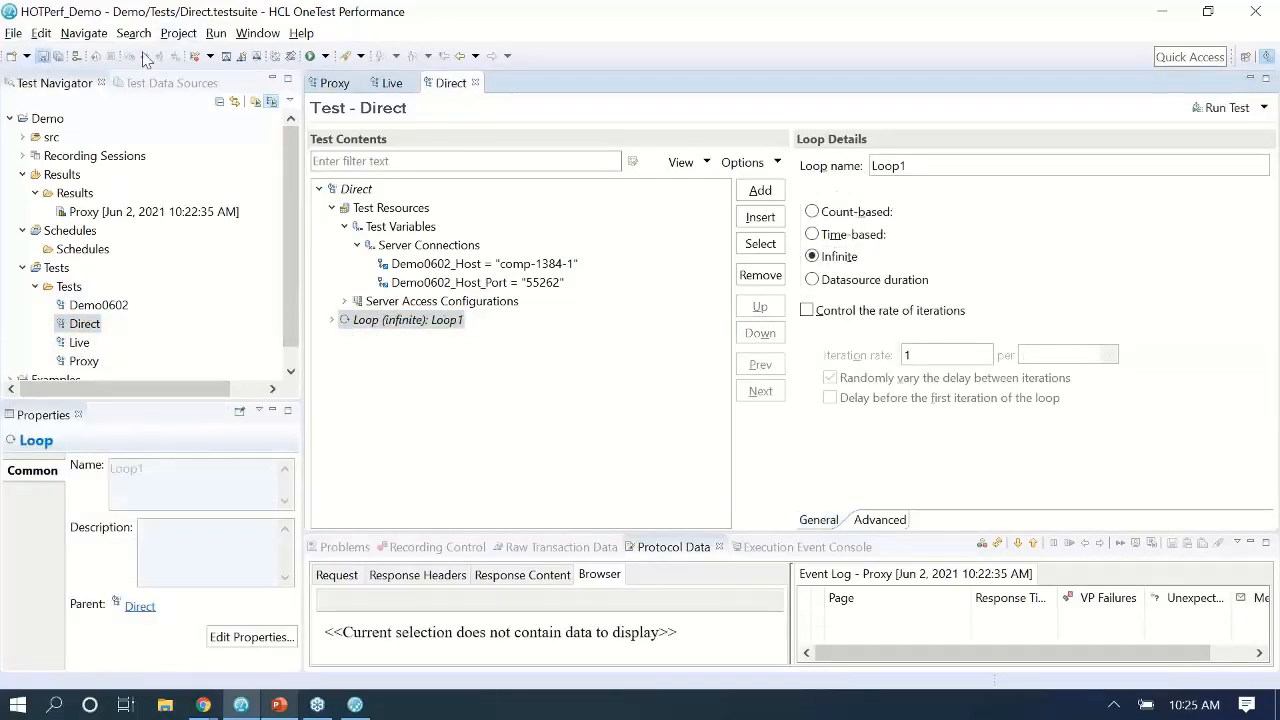
Set the Live test's loop to run infinitely and save it.
left_click(390, 83)
left_click(400, 226)
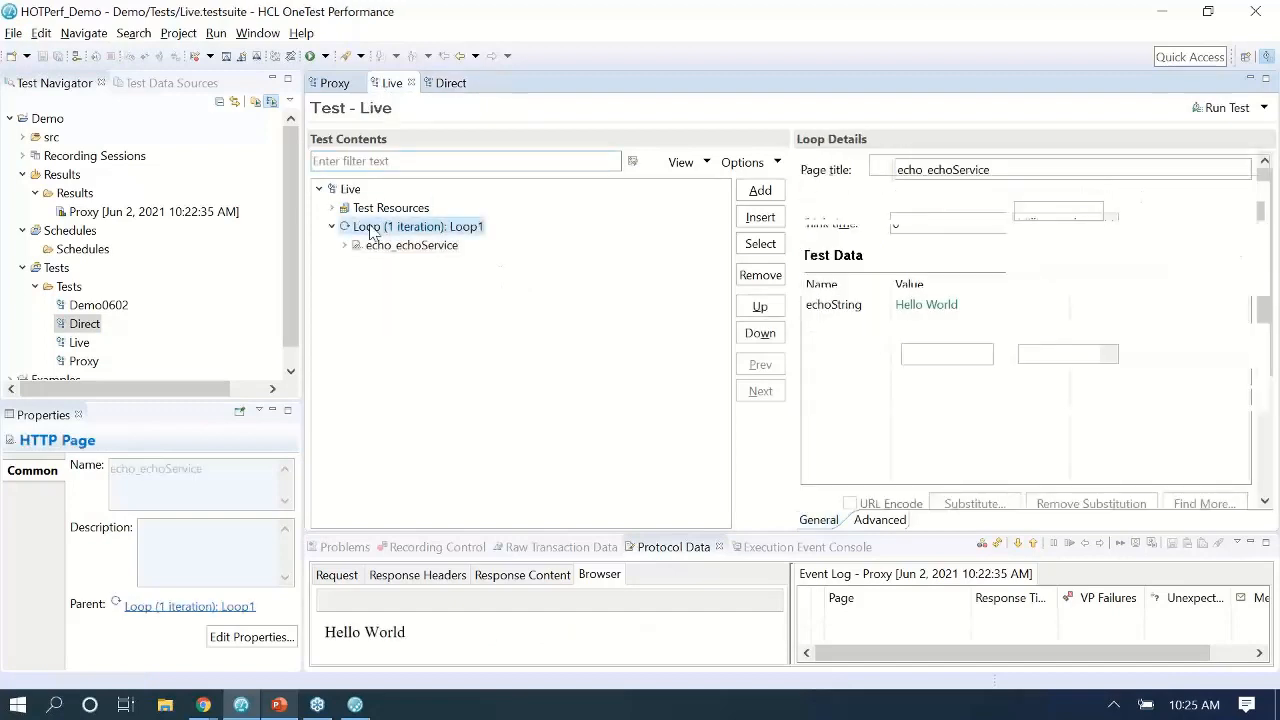
left_click(331, 226)
left_click(812, 256)
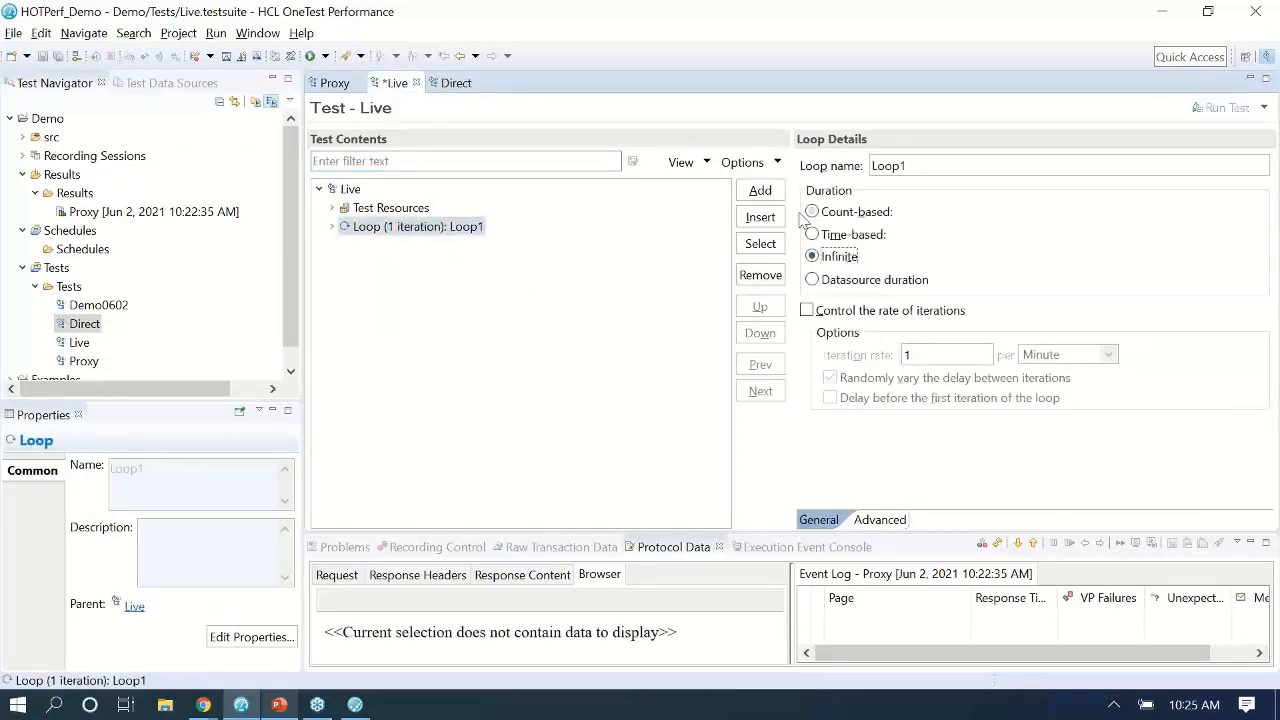
left_click(42, 57)
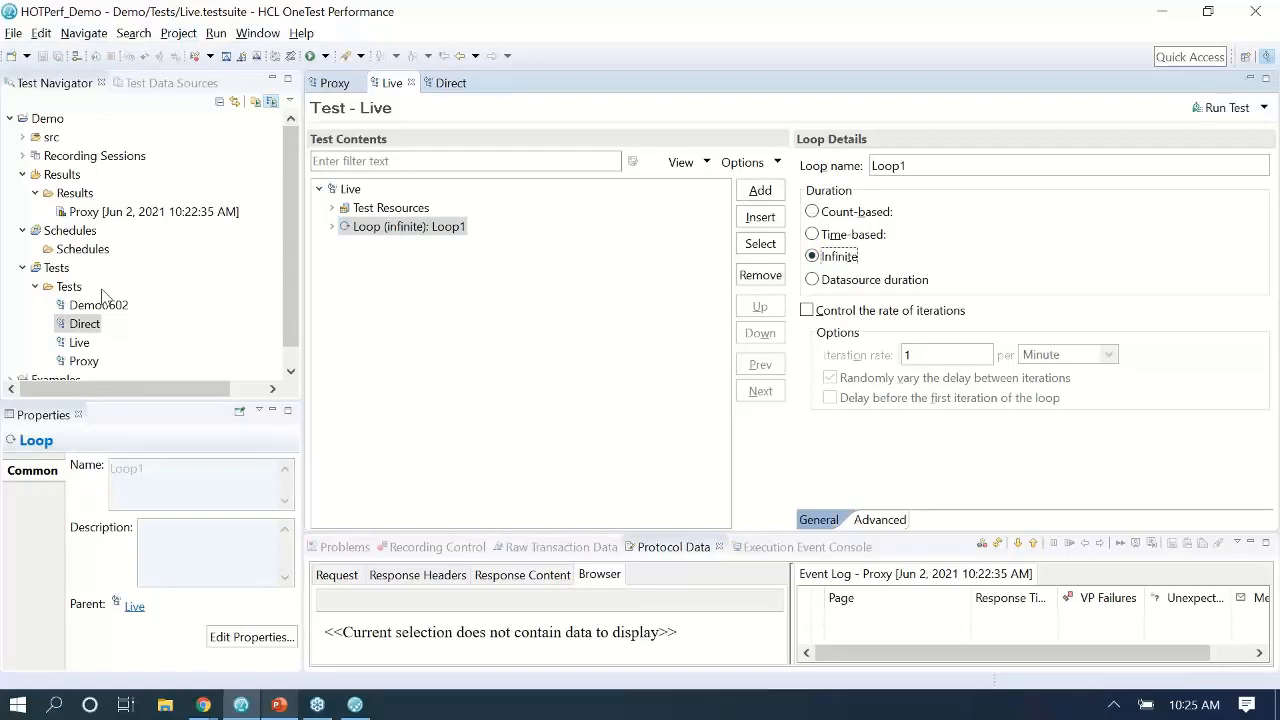
Create a VU schedule named Schedule_Direct under Demo with 3 user-load stages.
right_click(57, 120)
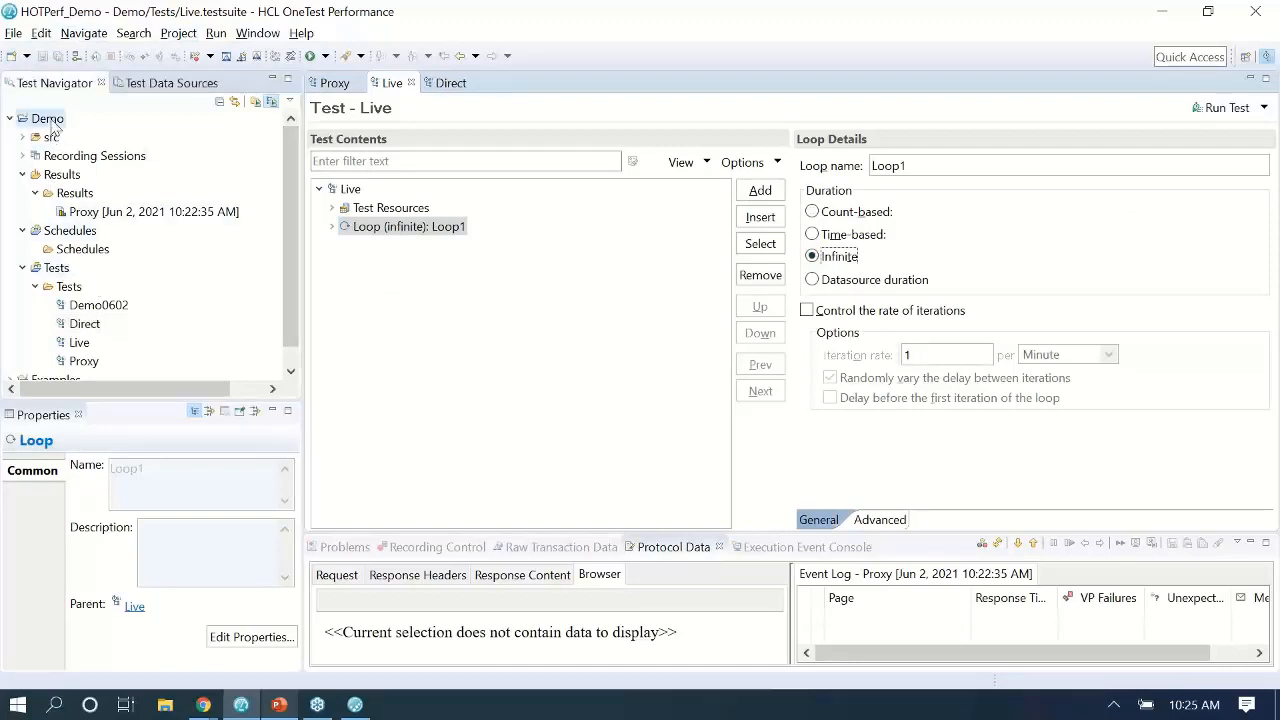
mouse_move(330, 132)
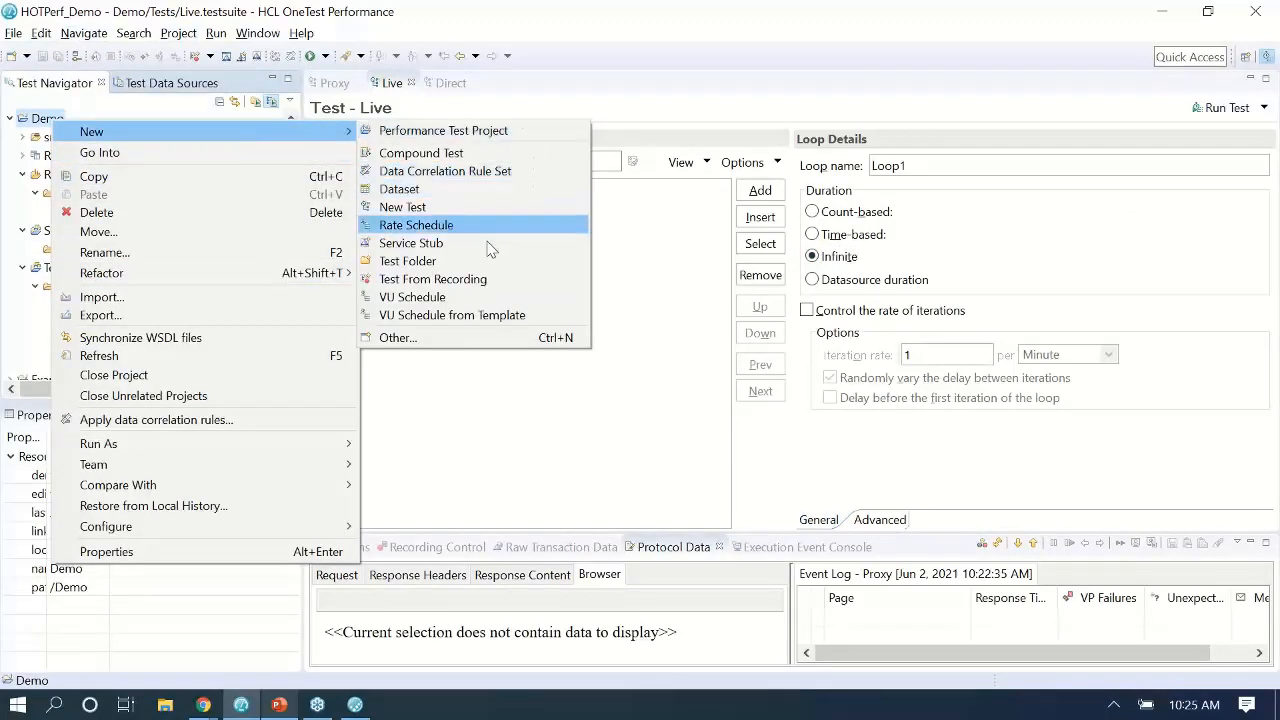
left_click(457, 297)
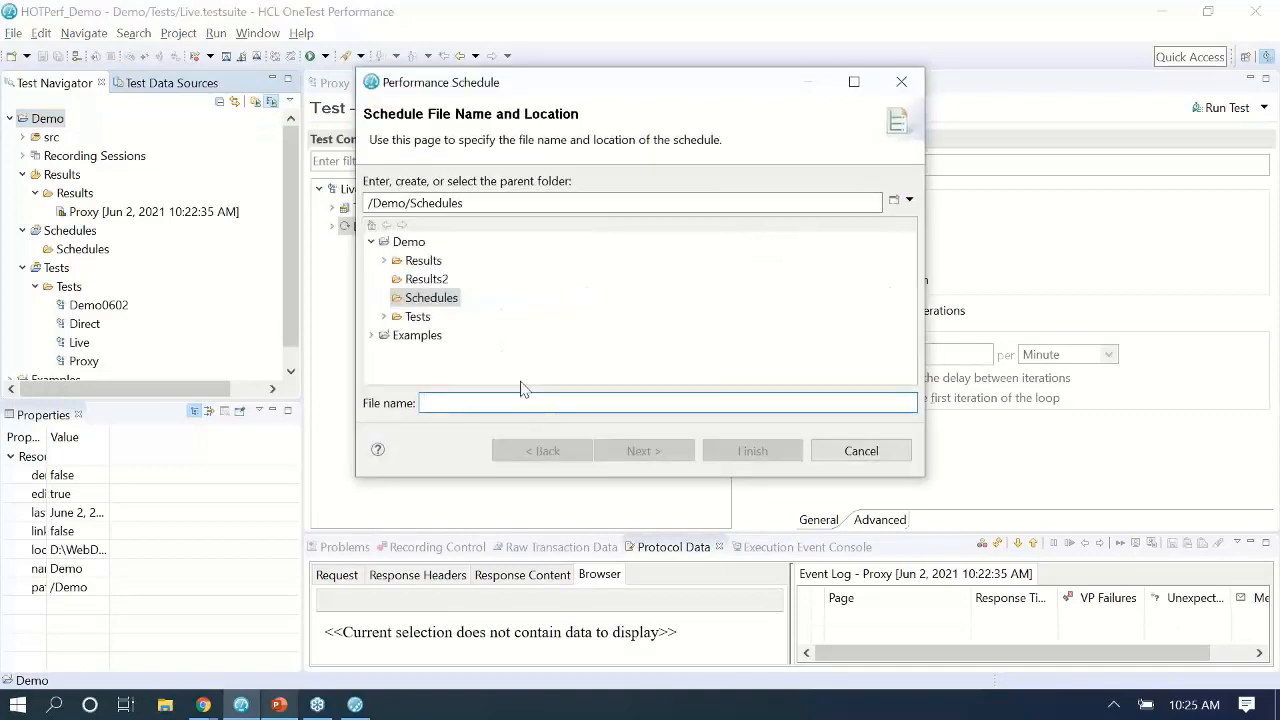
type("hedule")
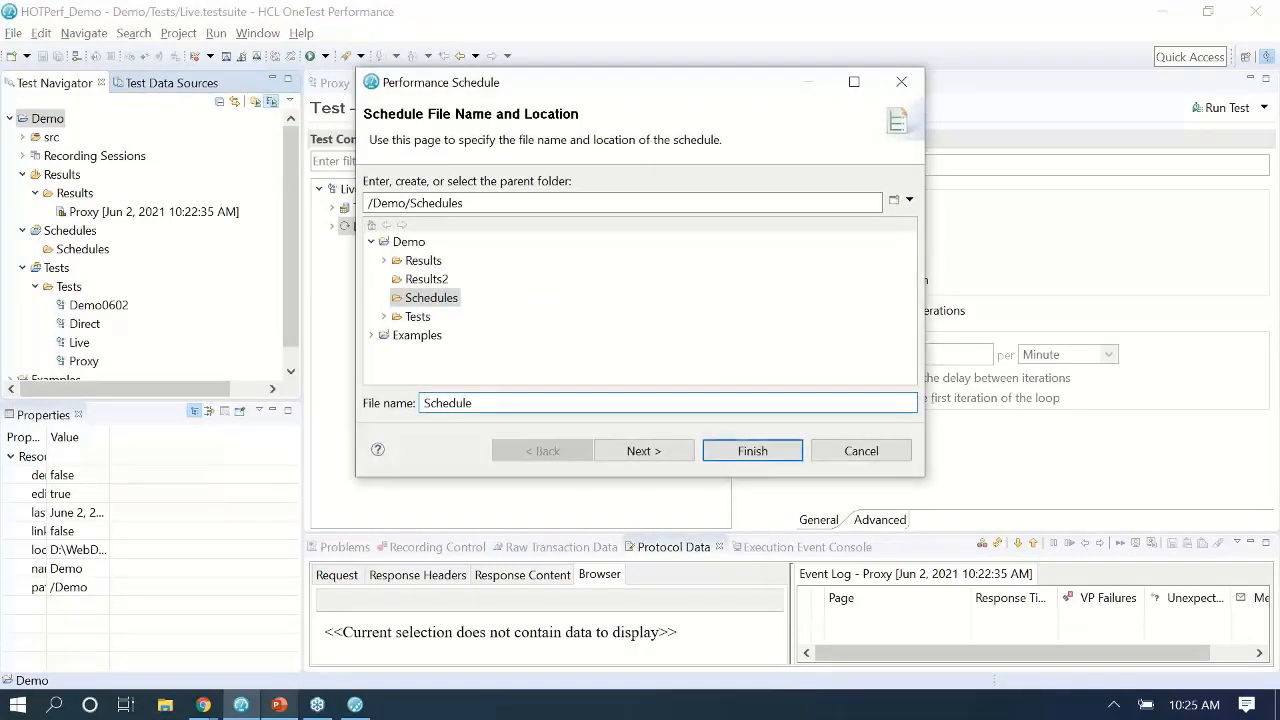
type("_dir")
key("BackSpace")
key("BackSpace")
key("BackSpace")
key("BackSpace")
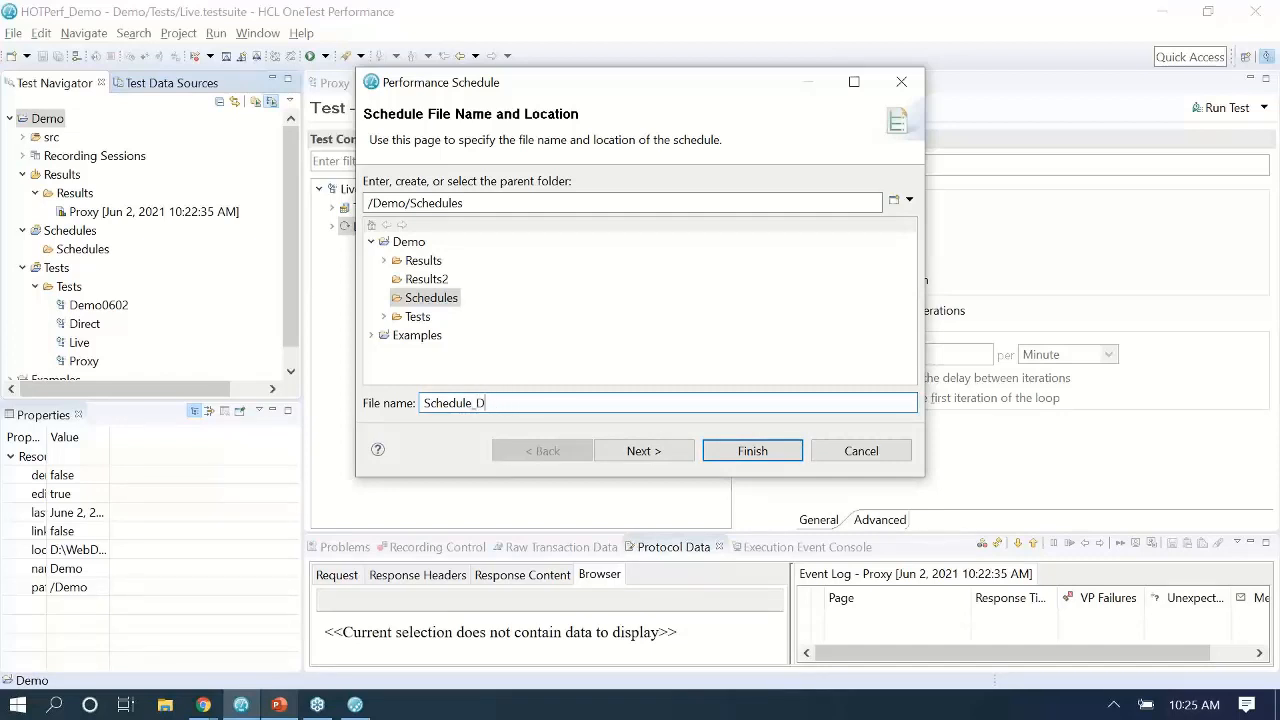
type("irect")
left_click(612, 448)
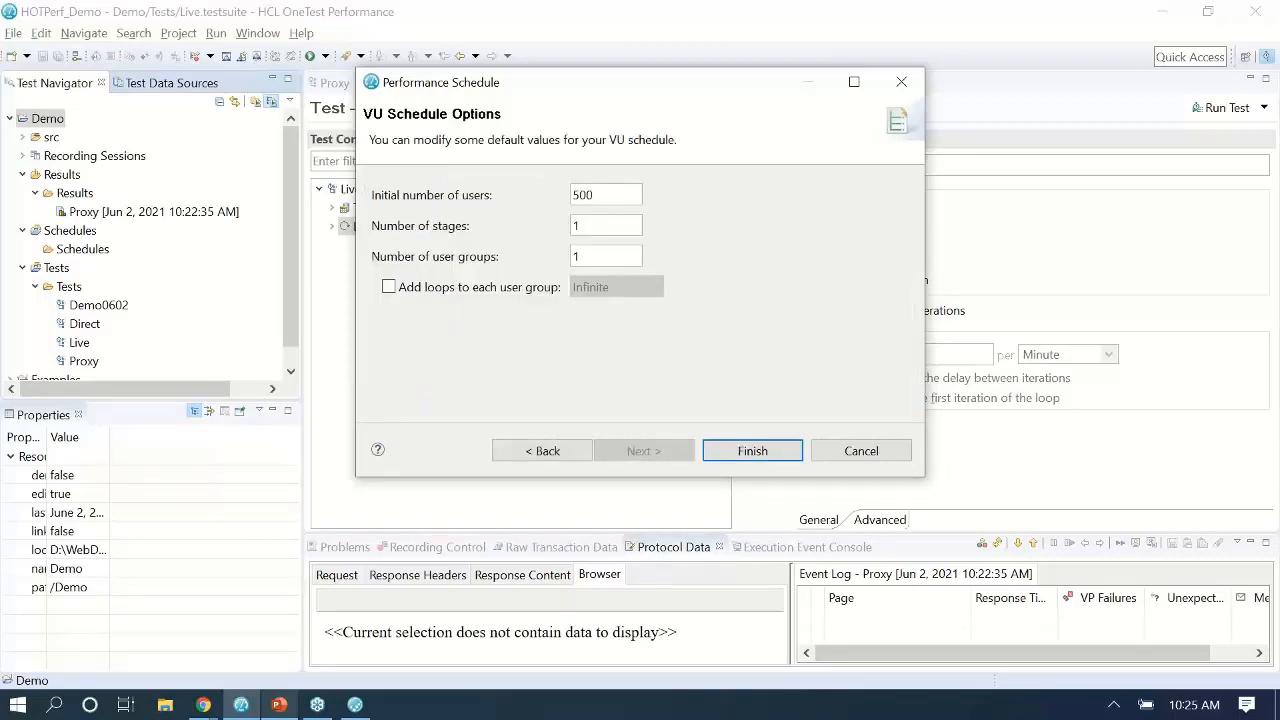
double_click(610, 225)
type("3")
left_click(745, 451)
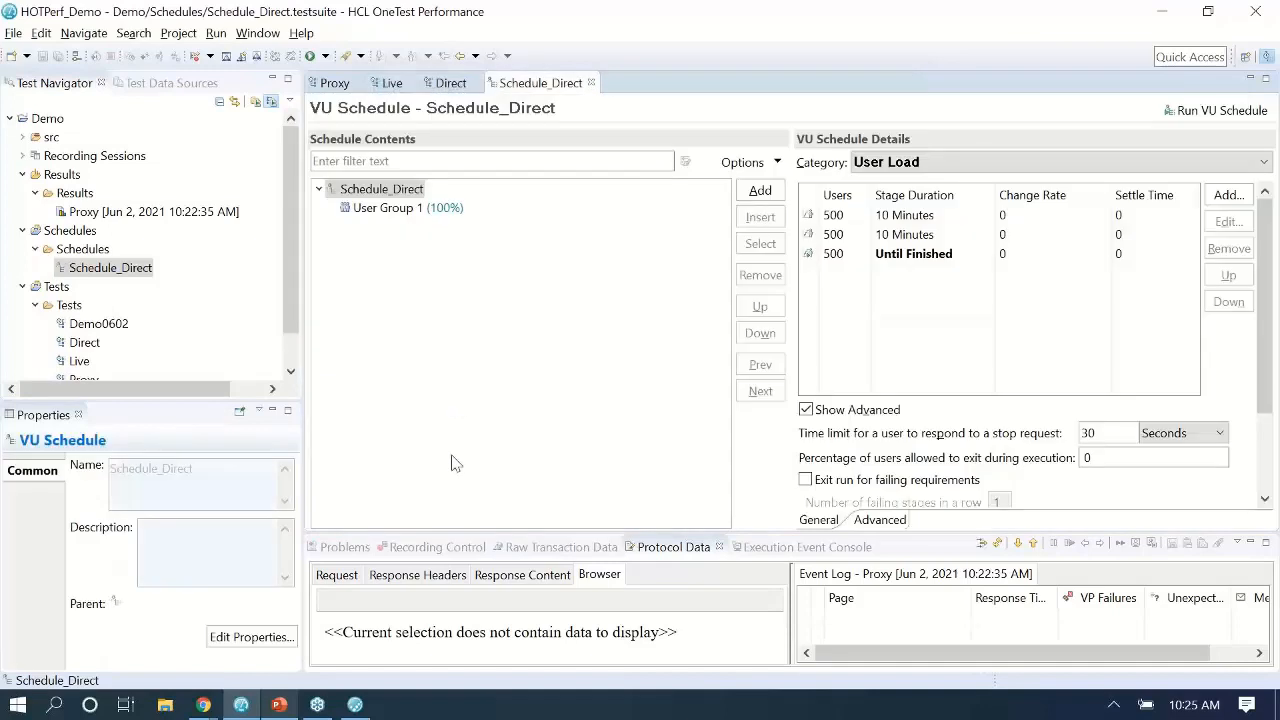
Add the Demo/Tests/Direct test to User Group 1, then select the Schedule_Direct root node.
left_click(385, 208)
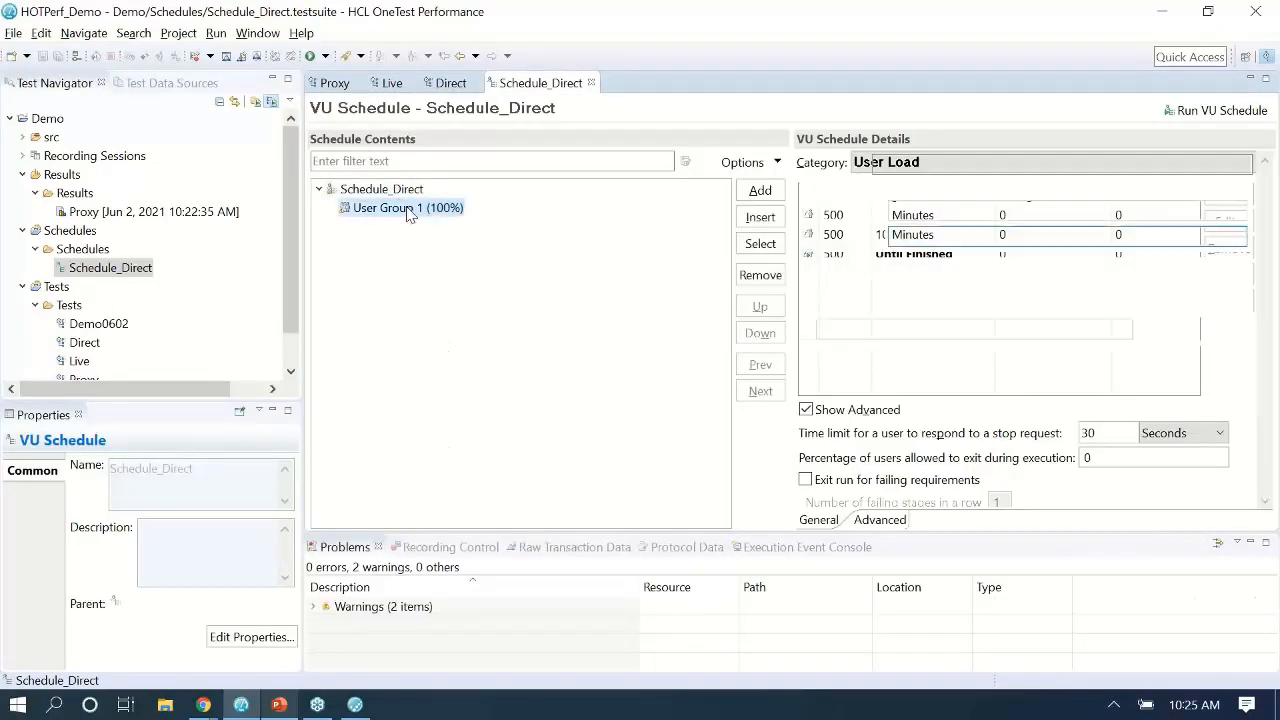
left_click(759, 190)
left_click(792, 201)
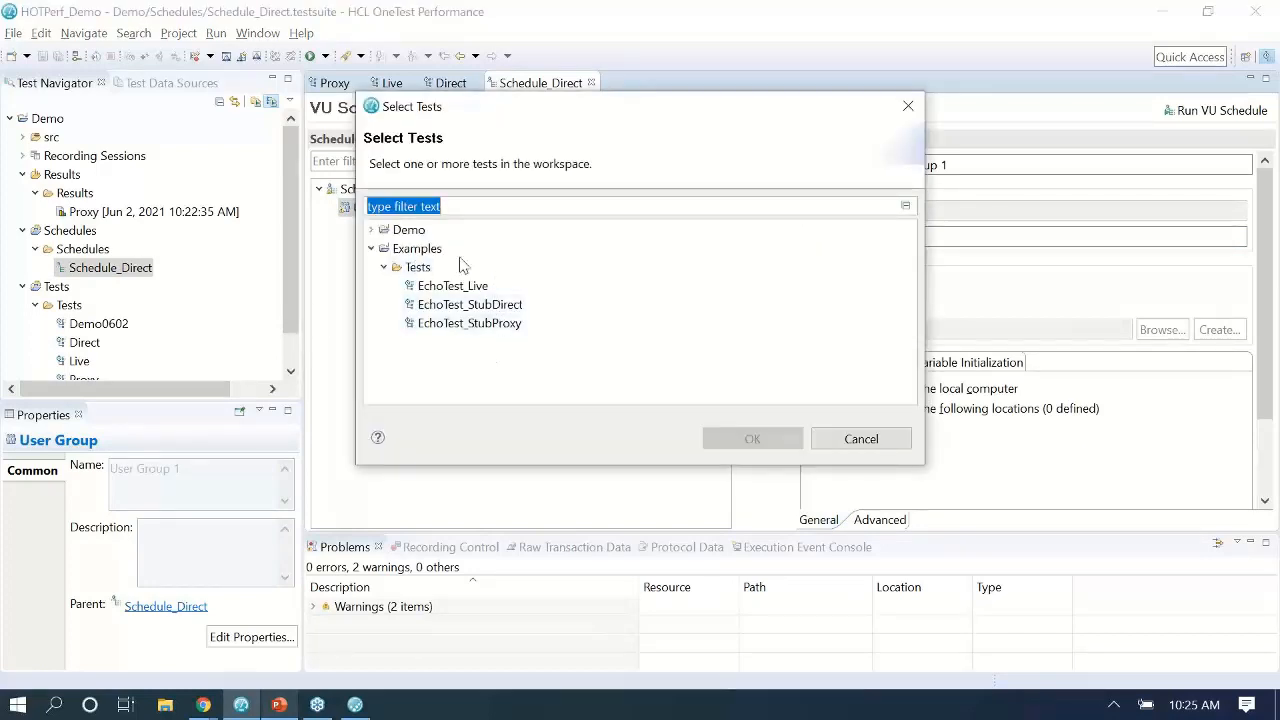
left_click(370, 230)
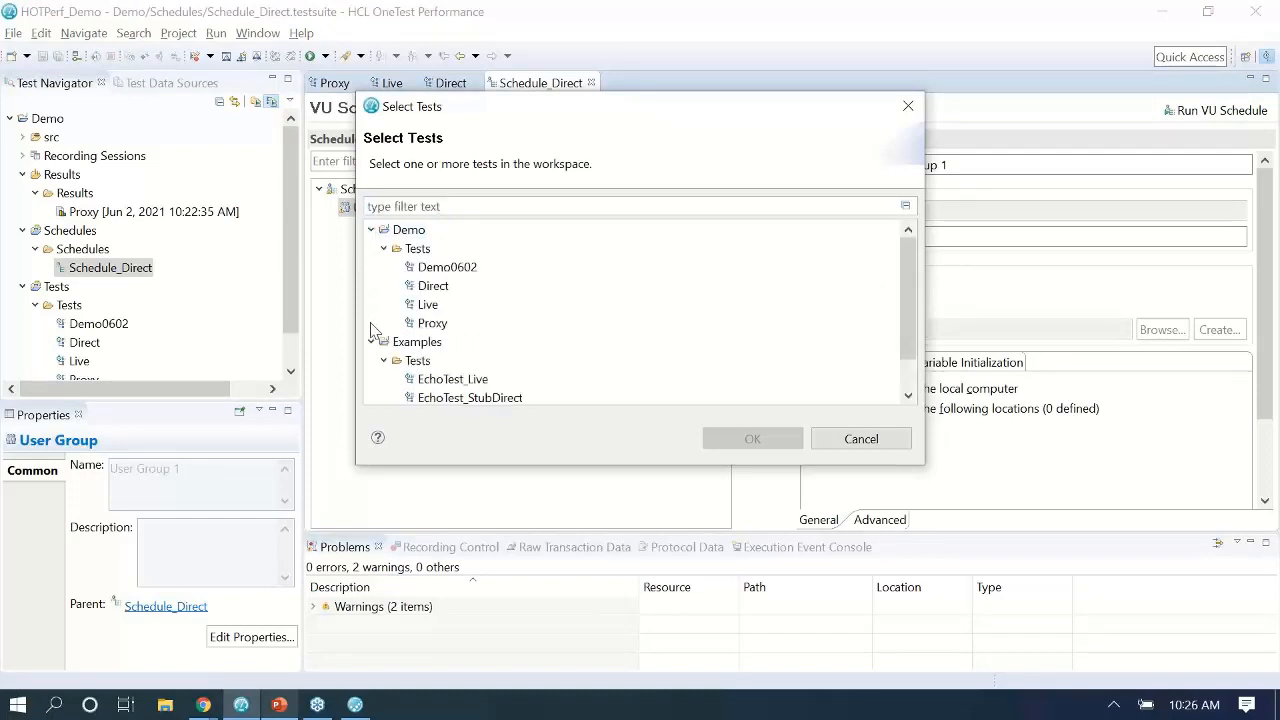
left_click(371, 341)
left_click(432, 287)
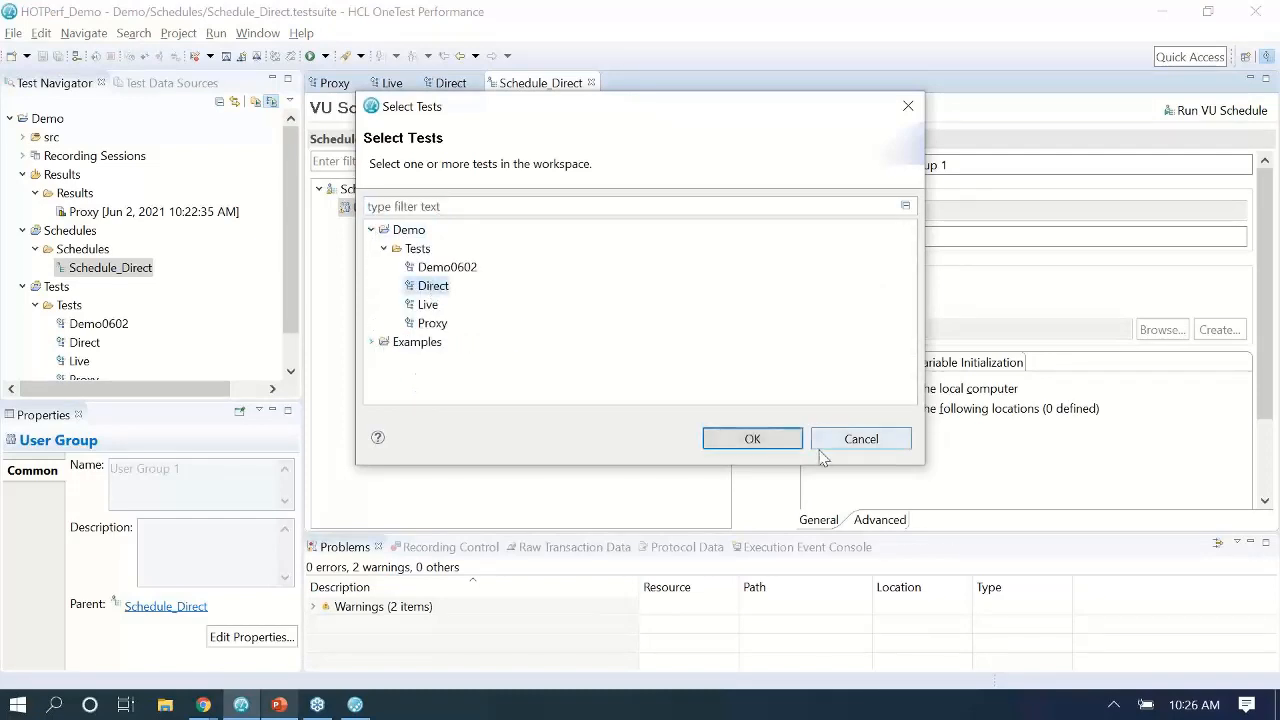
left_click(750, 438)
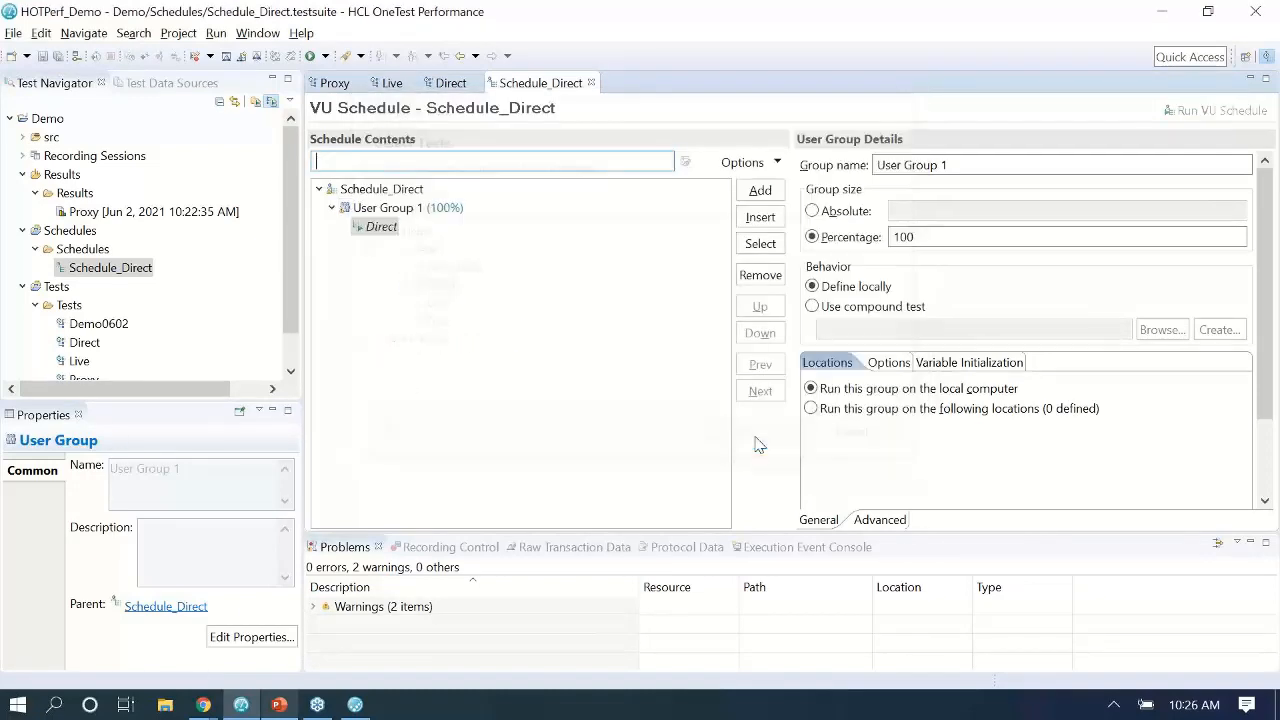
left_click(385, 190)
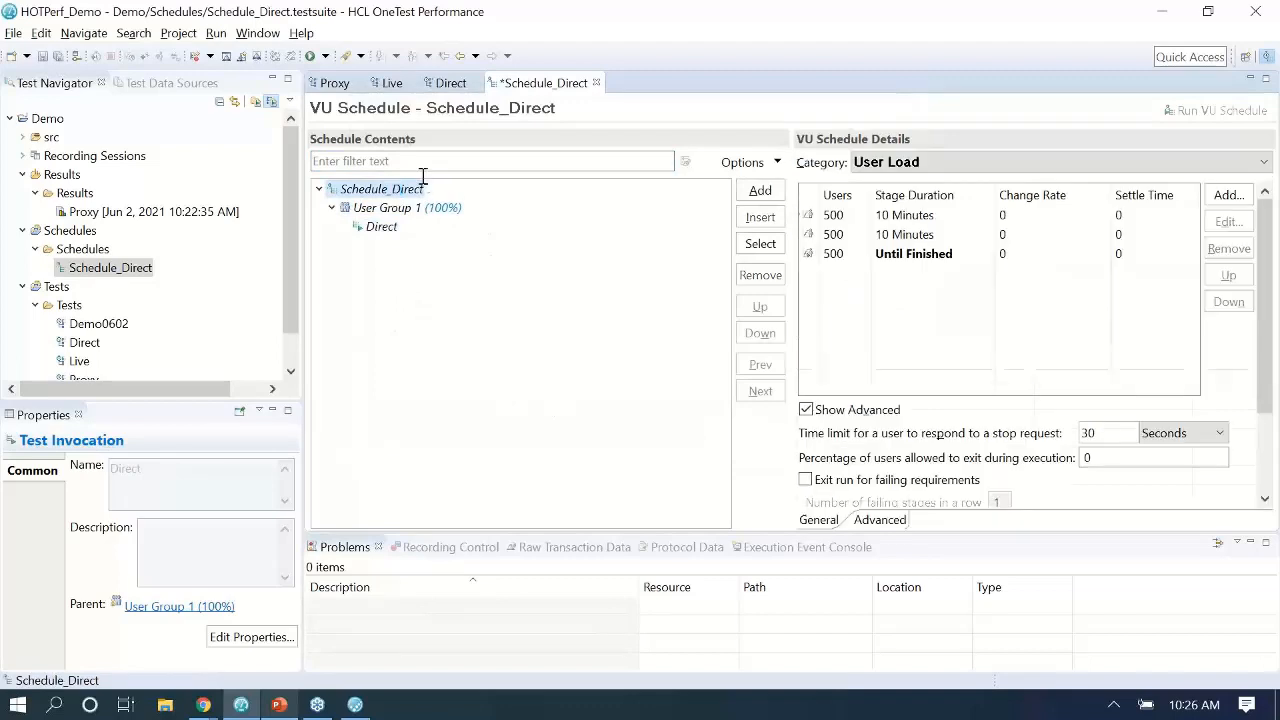
Set the second stage to 1000 users for 30 seconds, adding all users over 3 seconds.
left_click(850, 234)
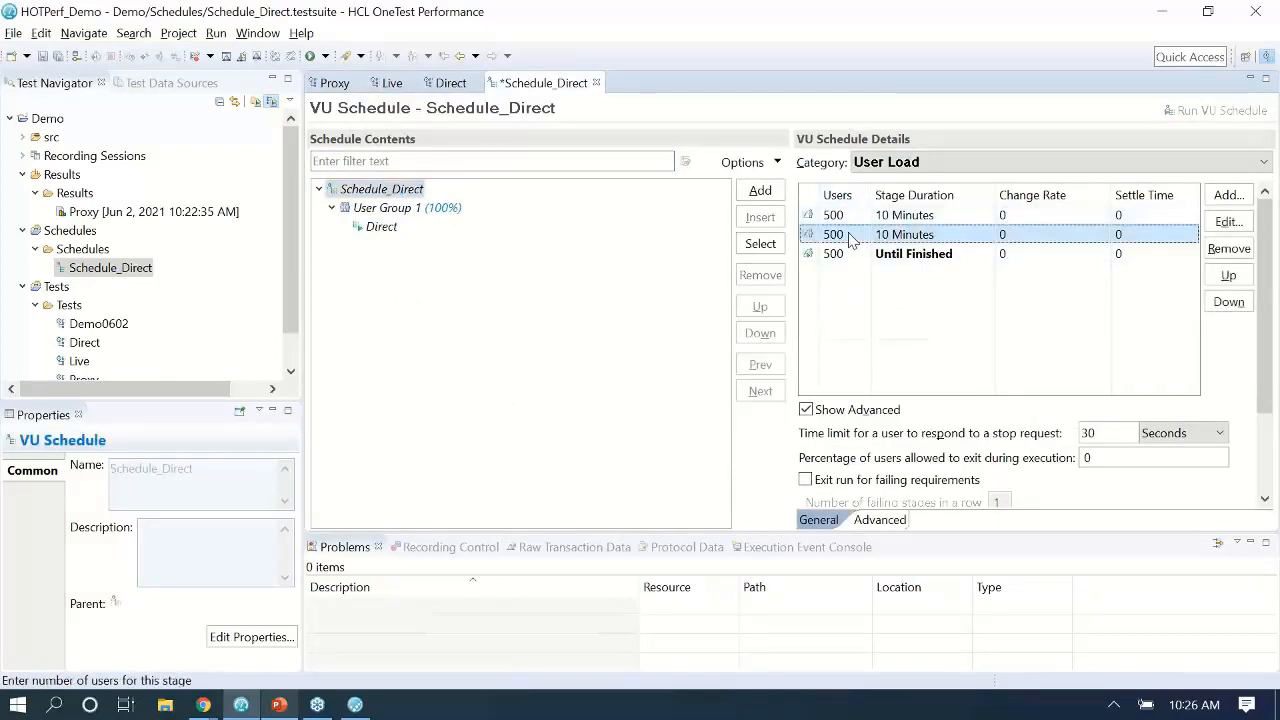
left_click(1236, 224)
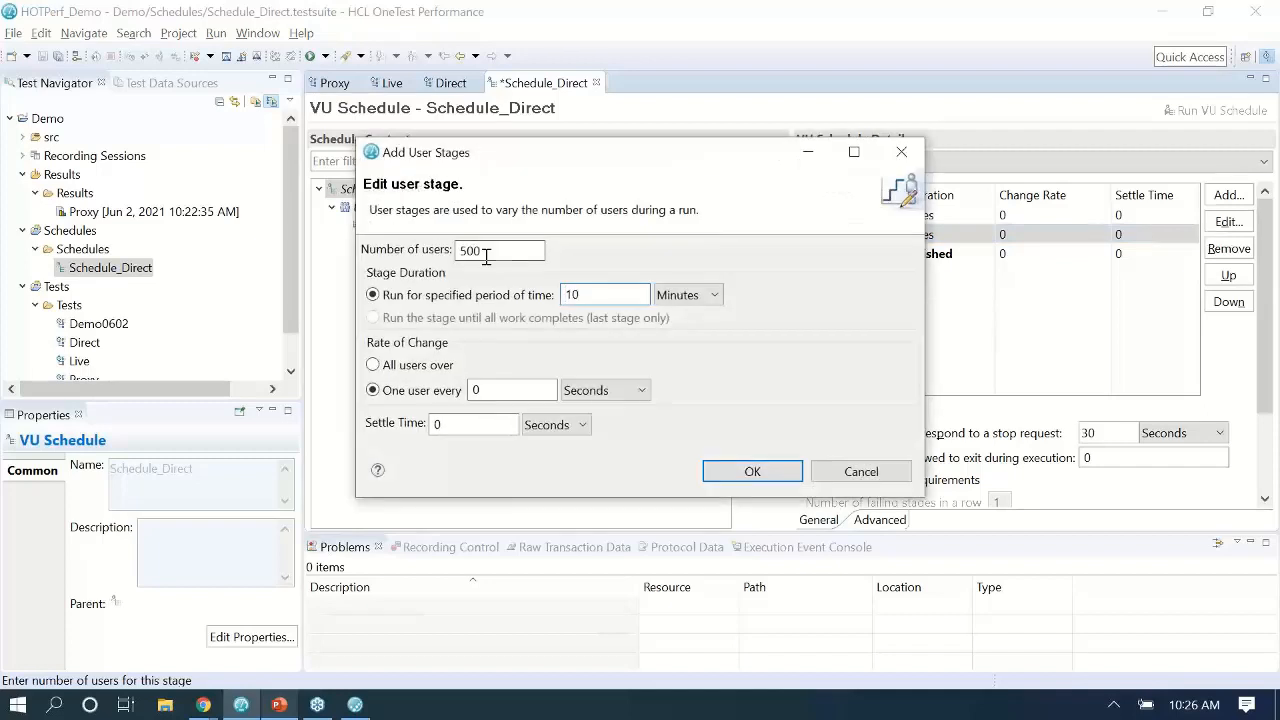
double_click(464, 250)
type("10000")
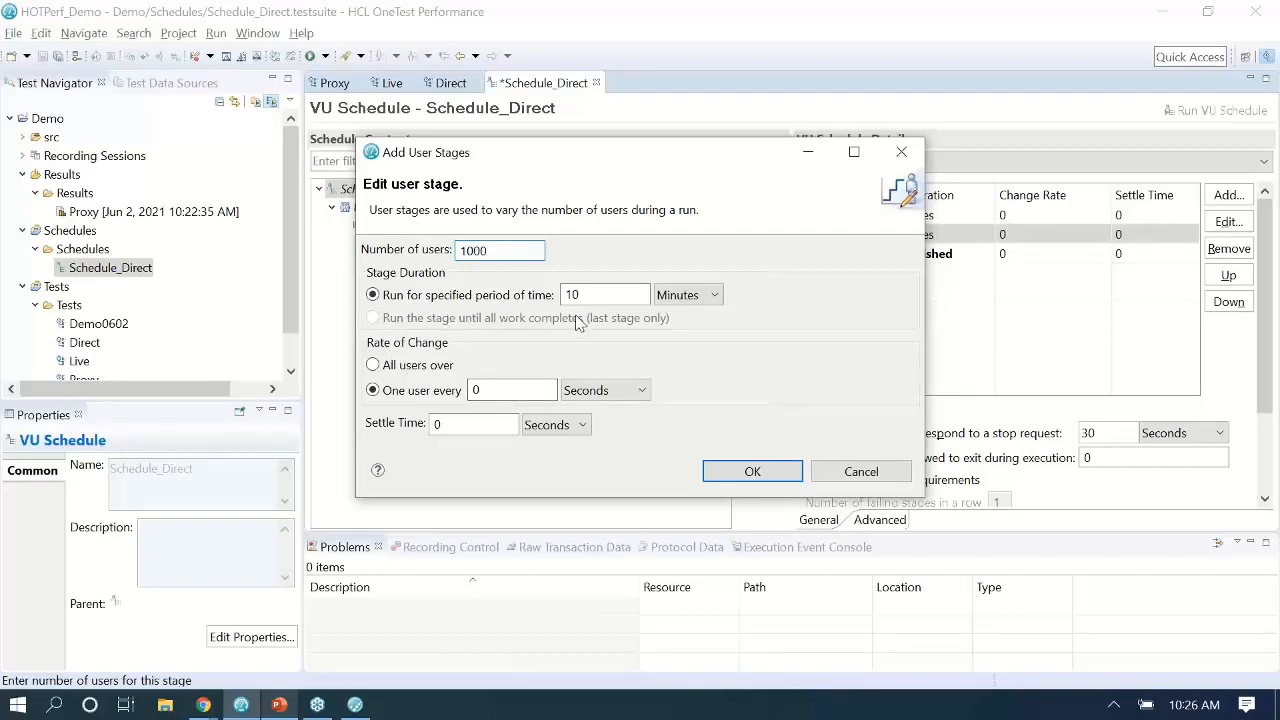
left_click(682, 297)
left_click(678, 311)
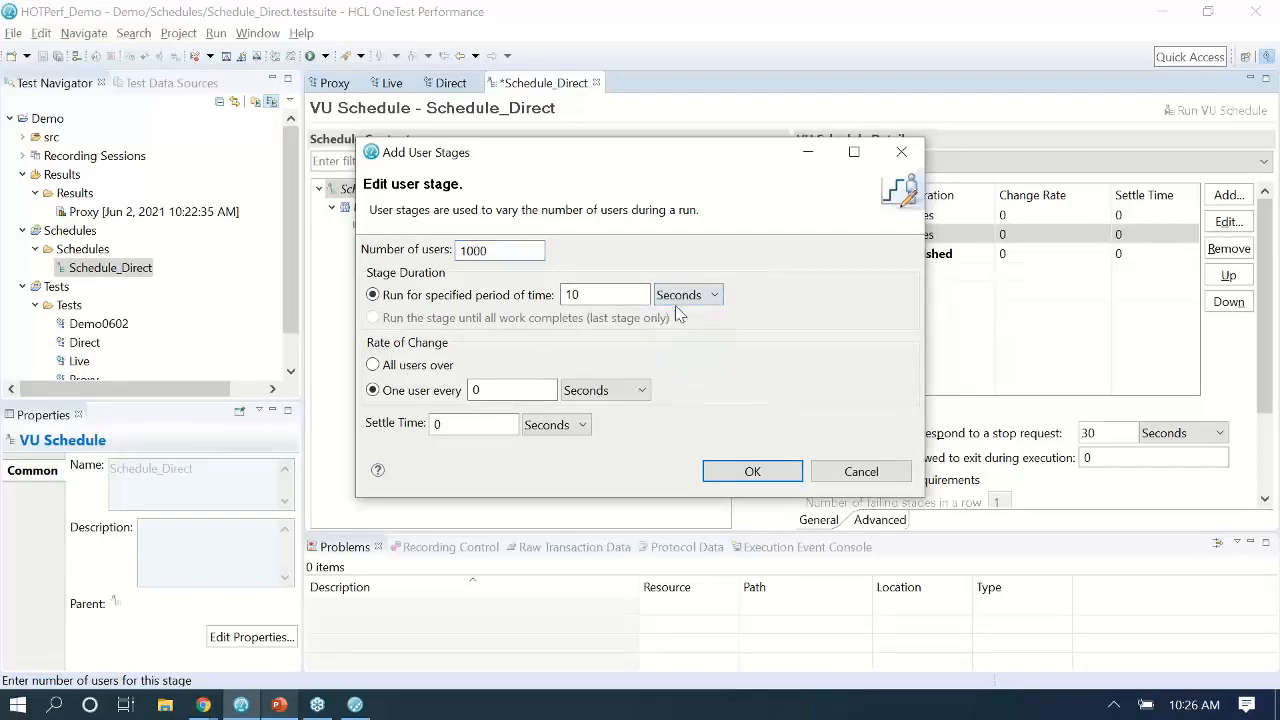
left_click_drag(600, 288, 520, 280)
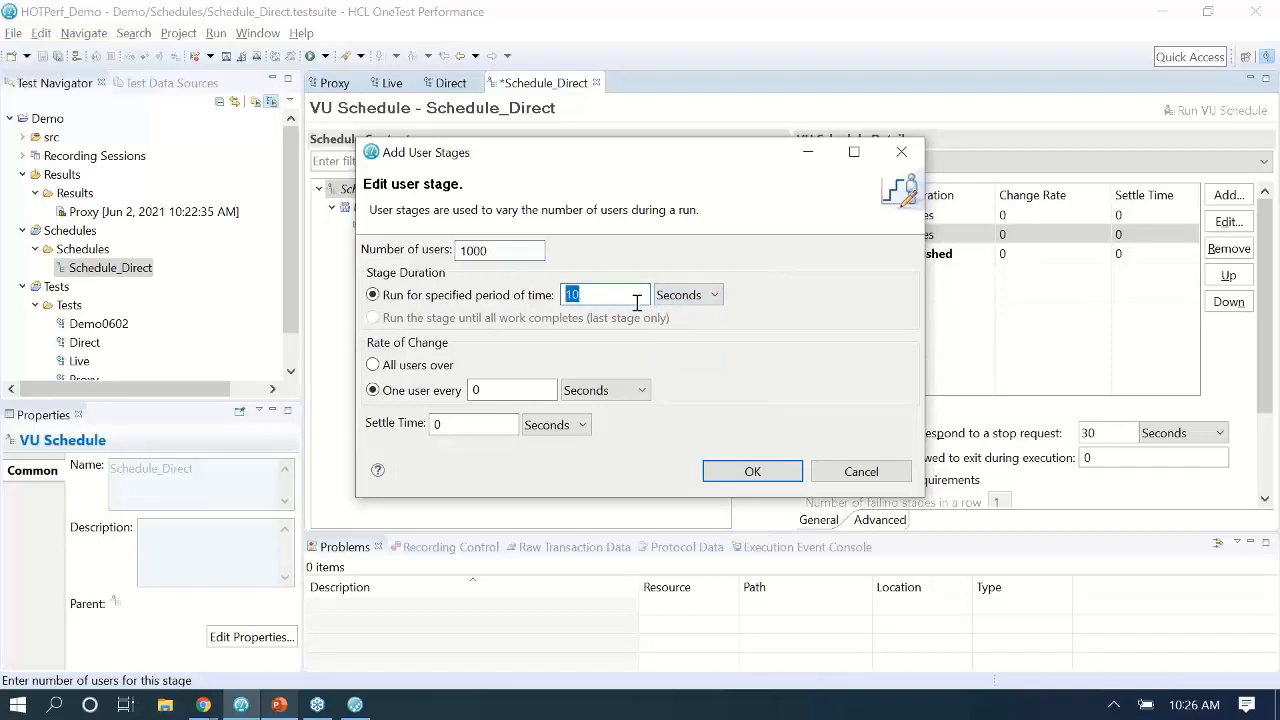
type("30")
left_click(405, 365)
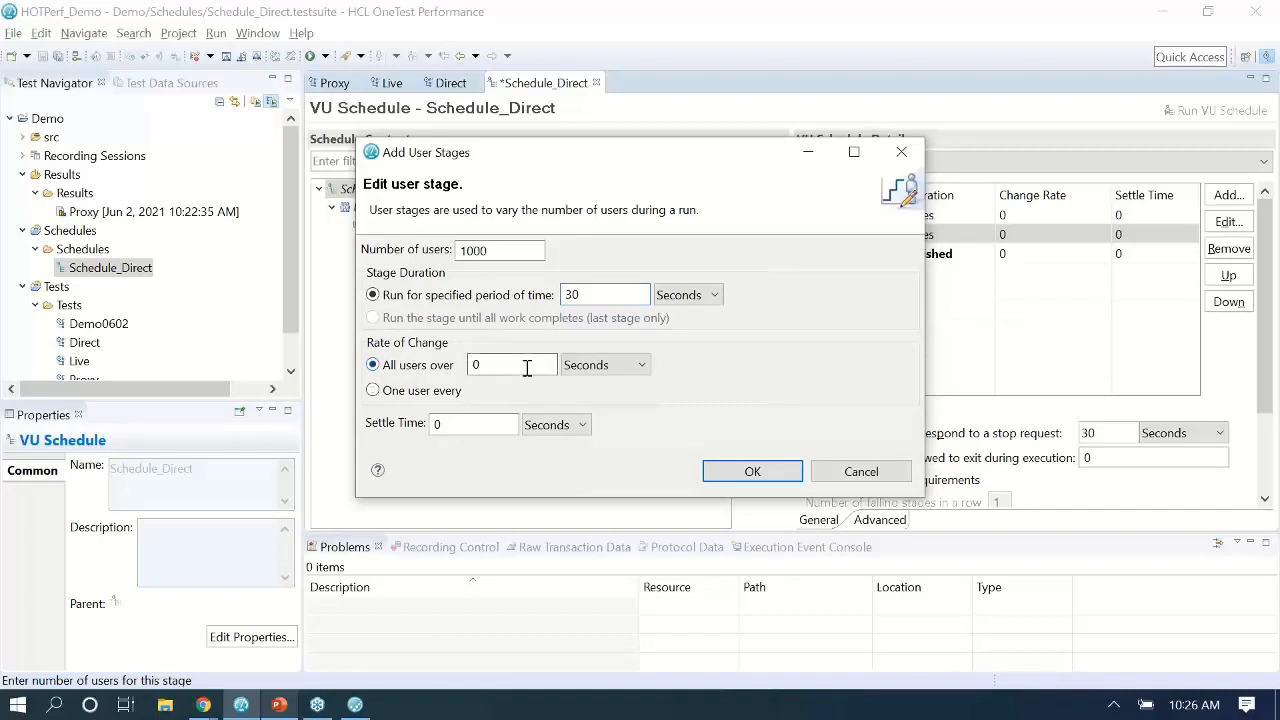
left_click_drag(523, 365, 303, 340)
type("3")
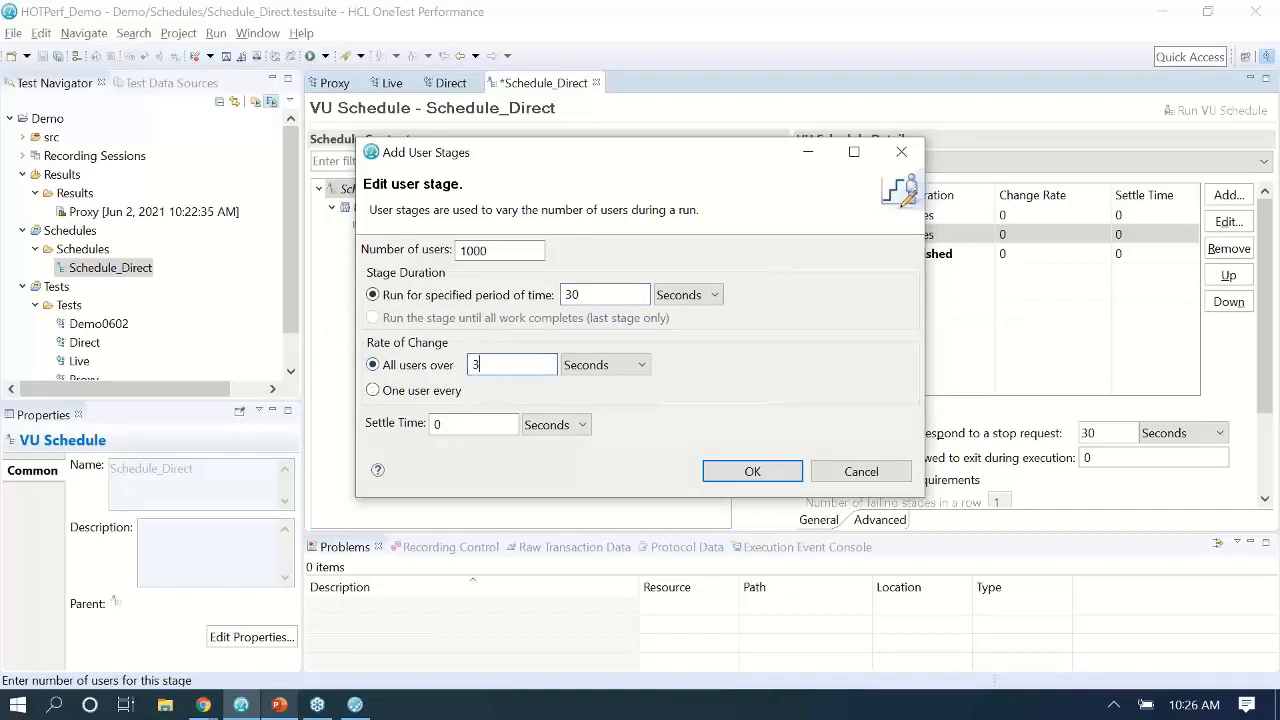
left_click(762, 474)
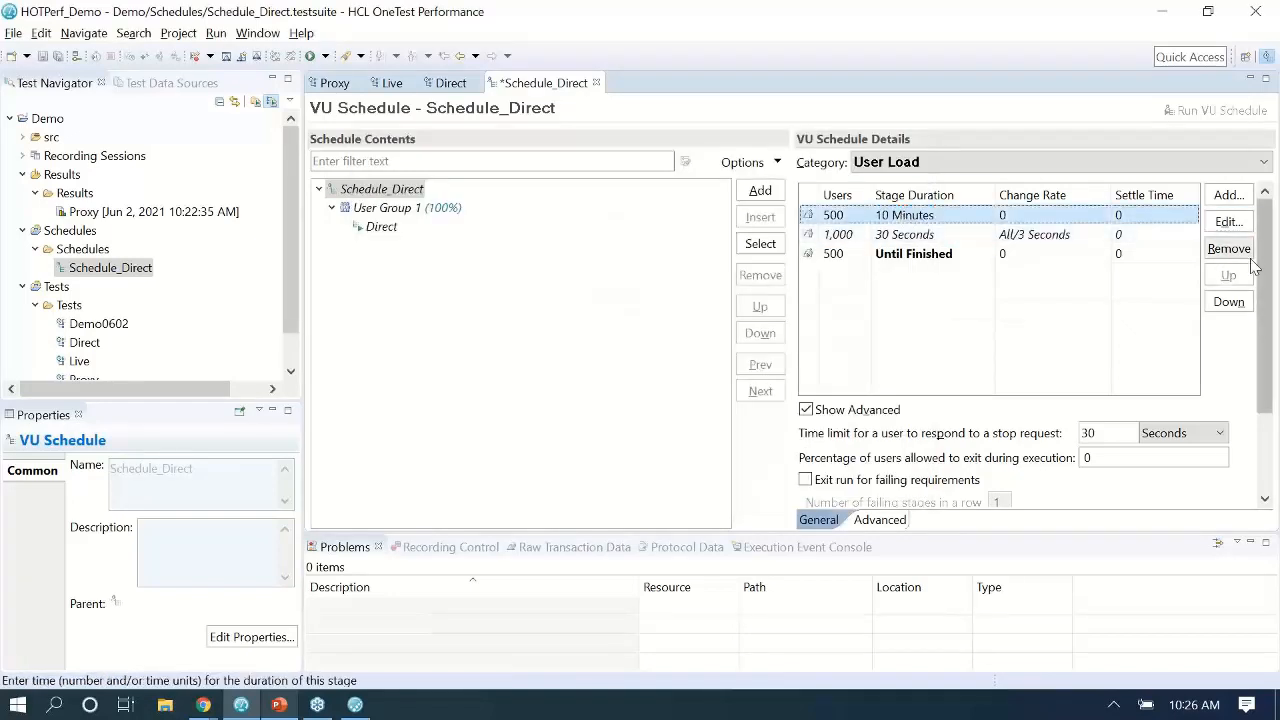
Give the first 500-user stage a 30-second duration with all users added over 3 seconds.
left_click(1228, 221)
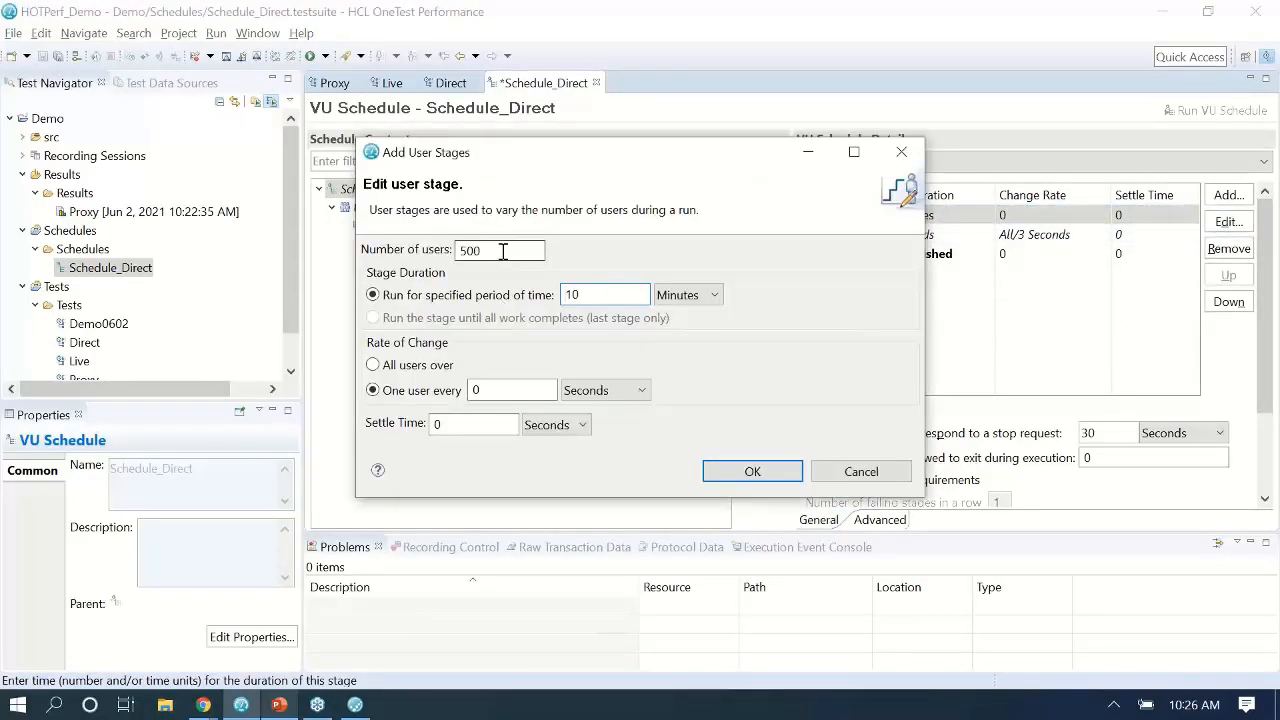
left_click(700, 295)
left_click(704, 315)
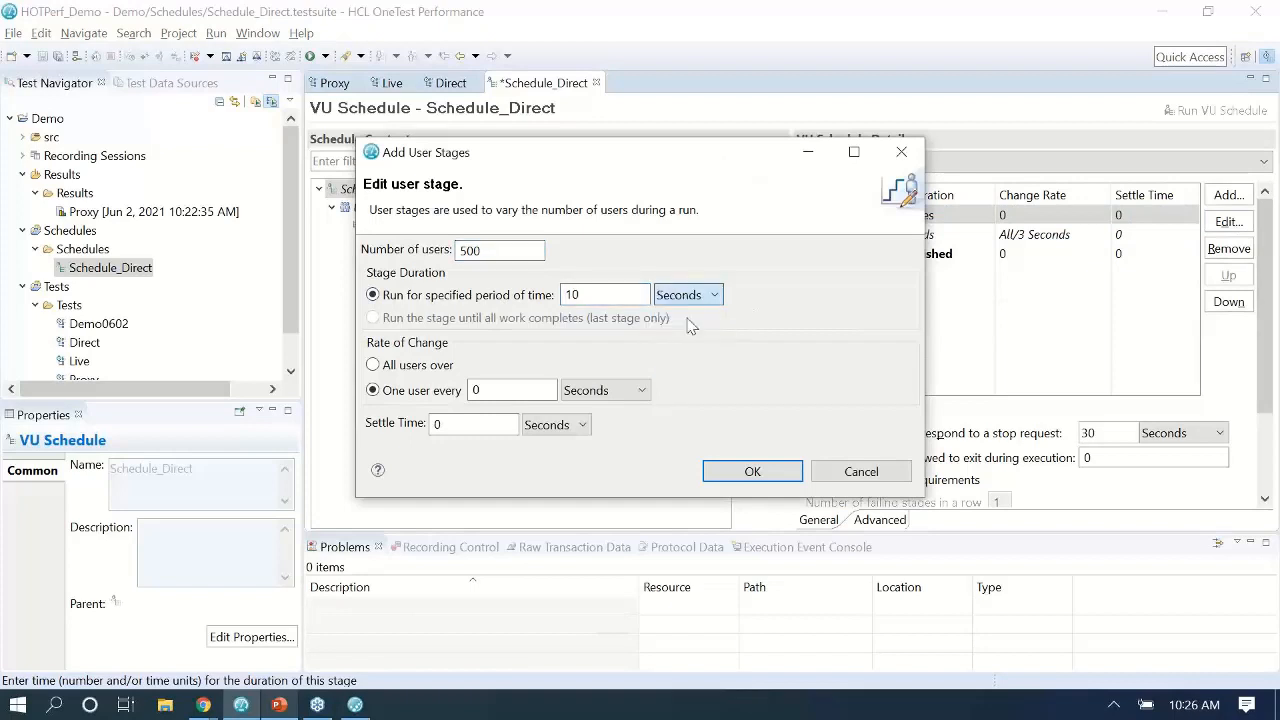
key("shift+Tab")
type("30")
left_click(373, 364)
double_click(492, 364)
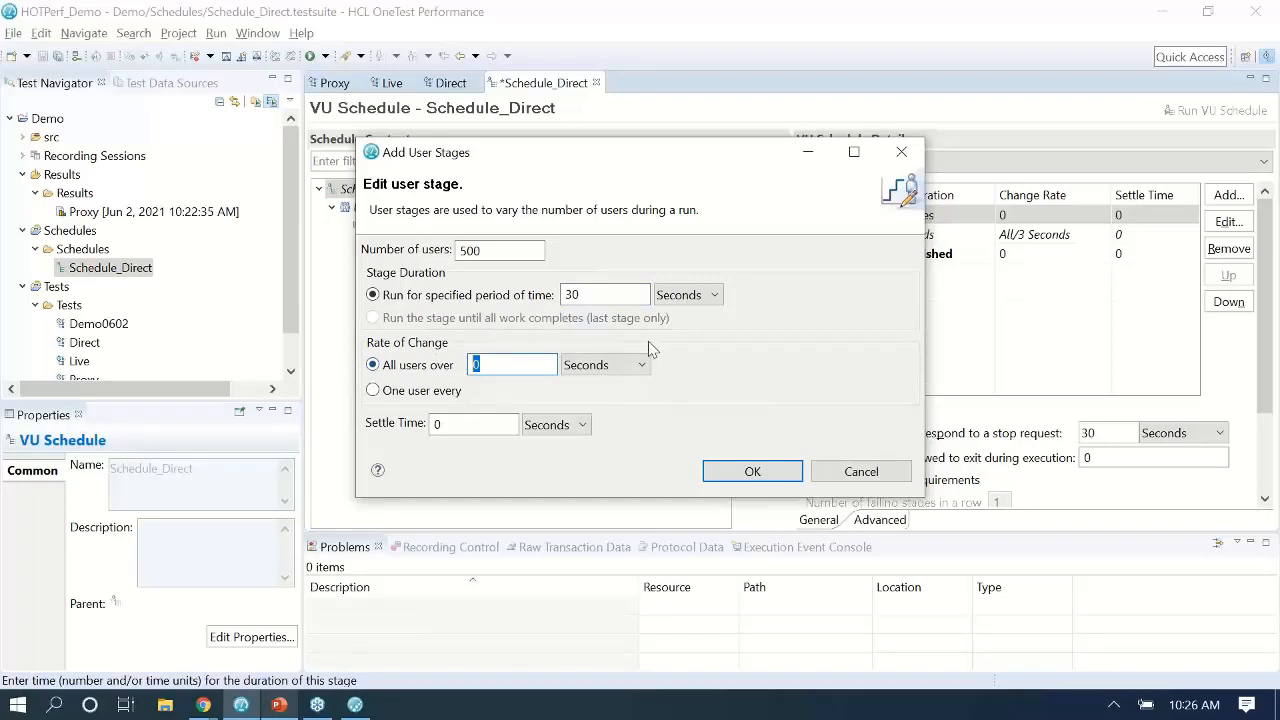
type("3")
left_click(760, 475)
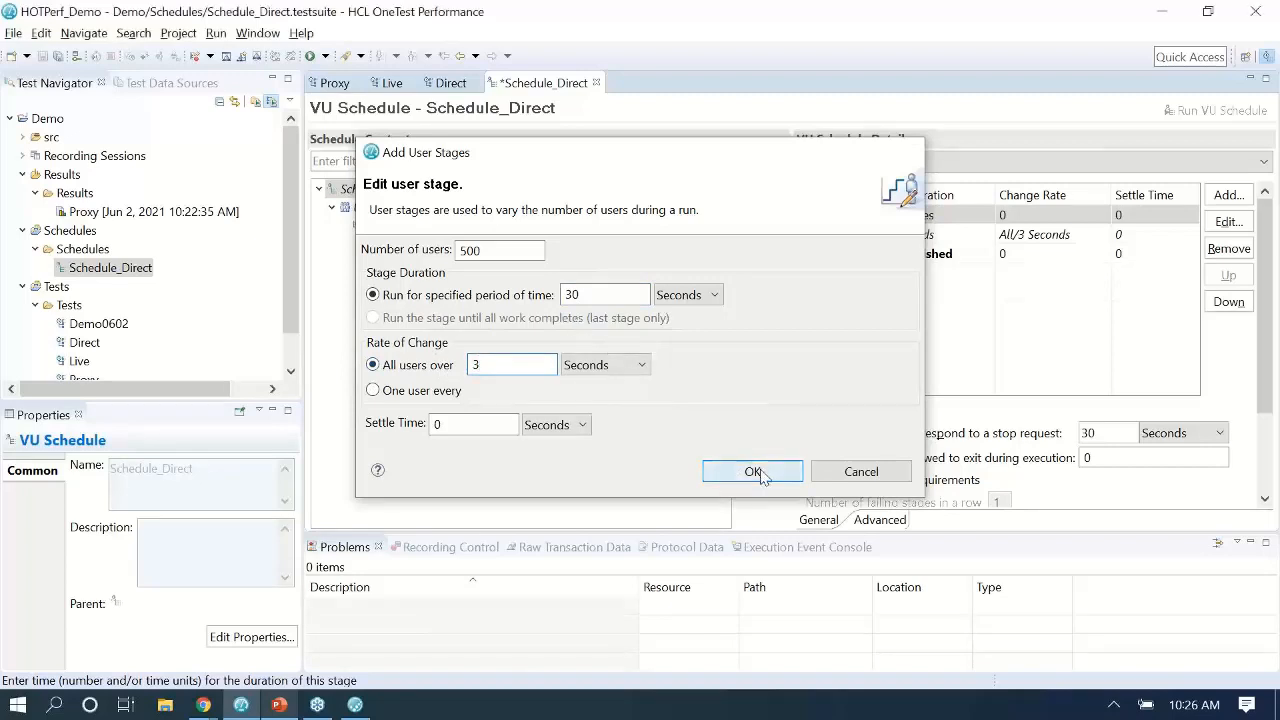
Set the final stage to 1500 users for 30 seconds, adding all users over 3 seconds.
double_click(930, 257)
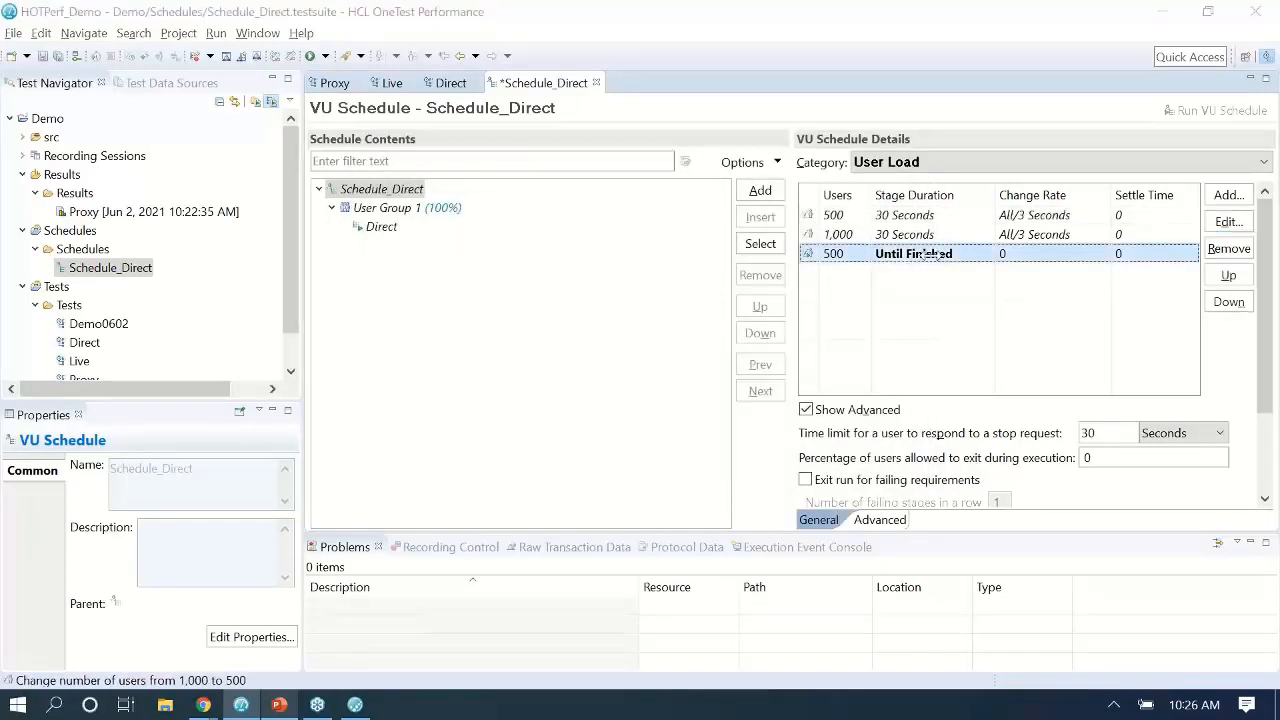
left_click_drag(498, 250, 420, 240)
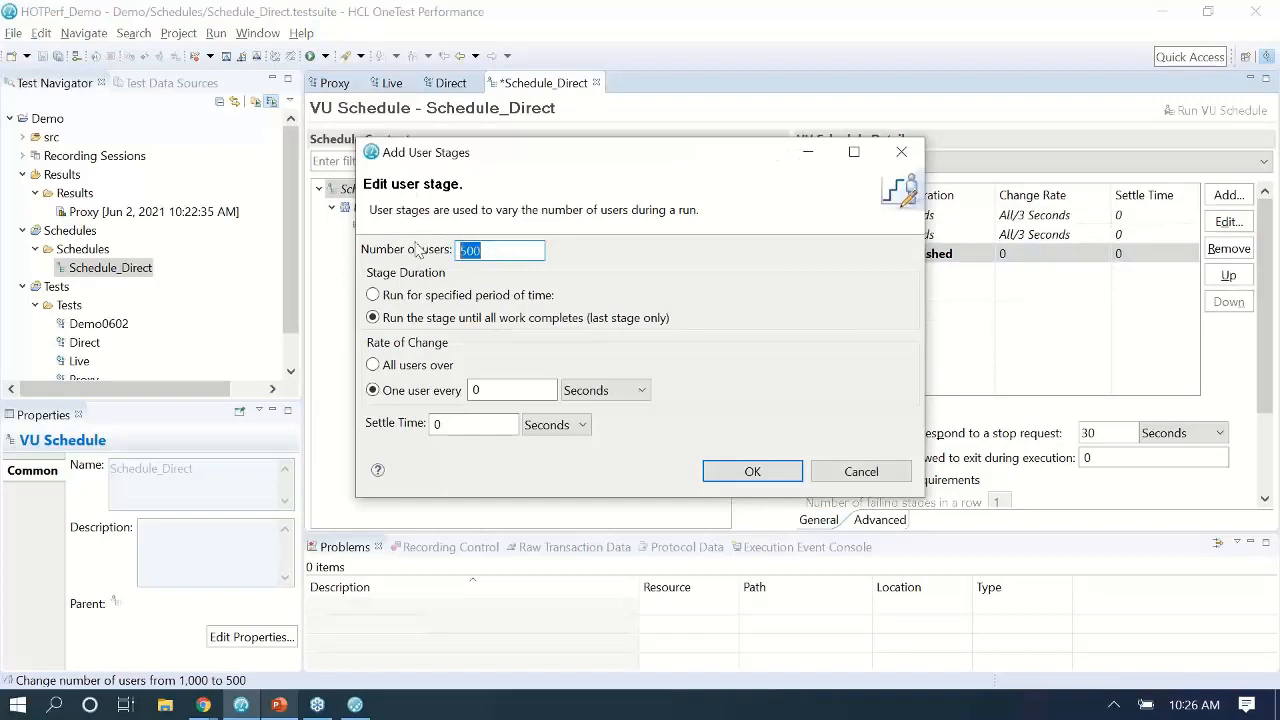
type("1500")
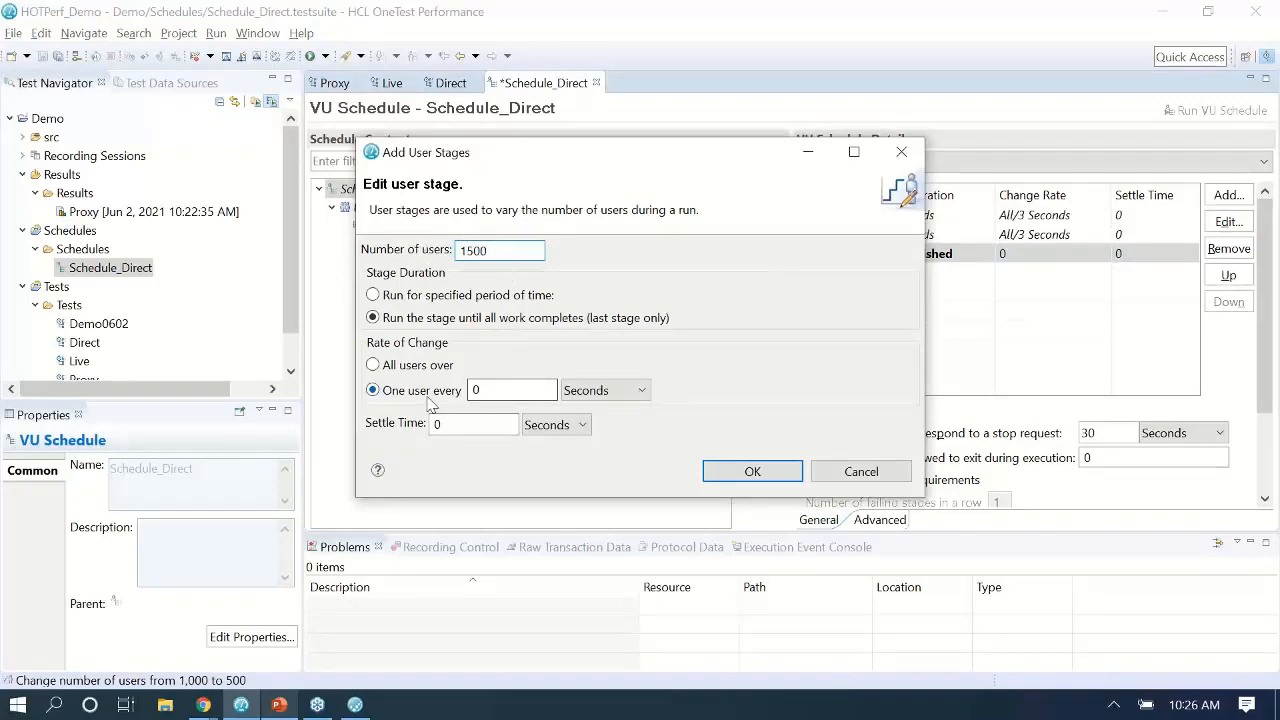
left_click(420, 365)
left_click(527, 365)
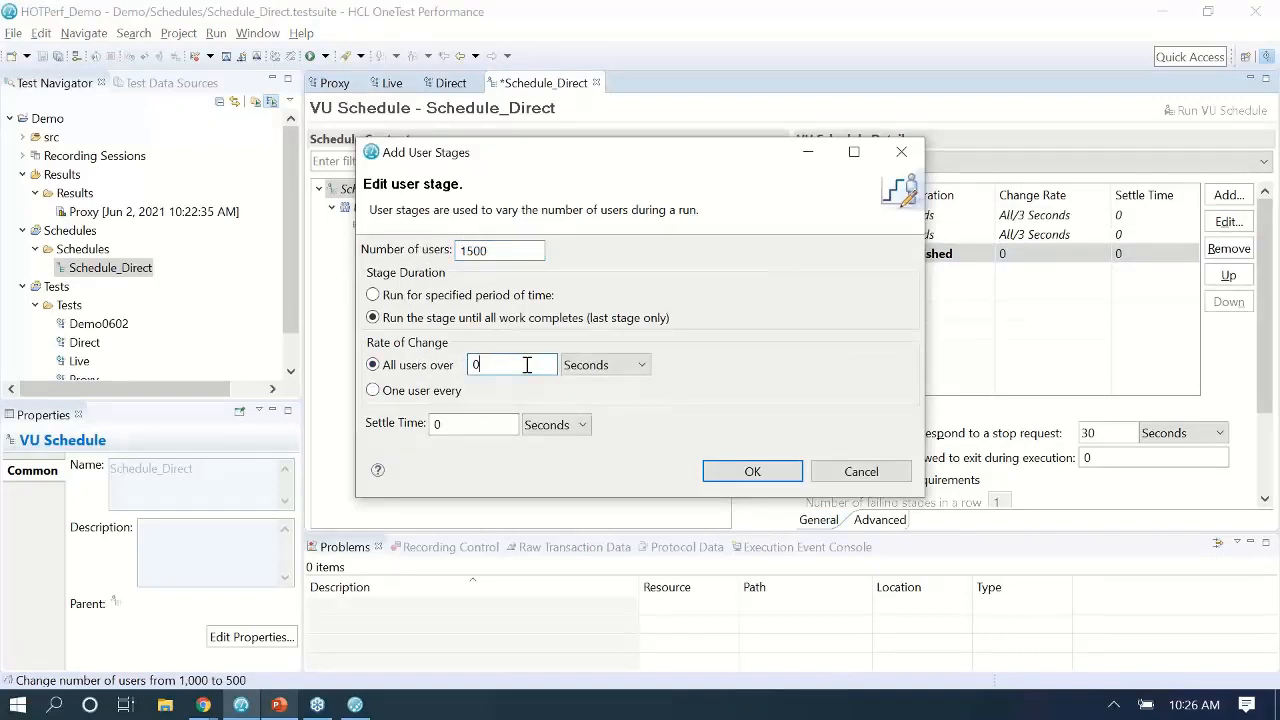
left_click_drag(527, 365, 435, 326)
left_click(428, 298)
double_click(590, 295)
type("30")
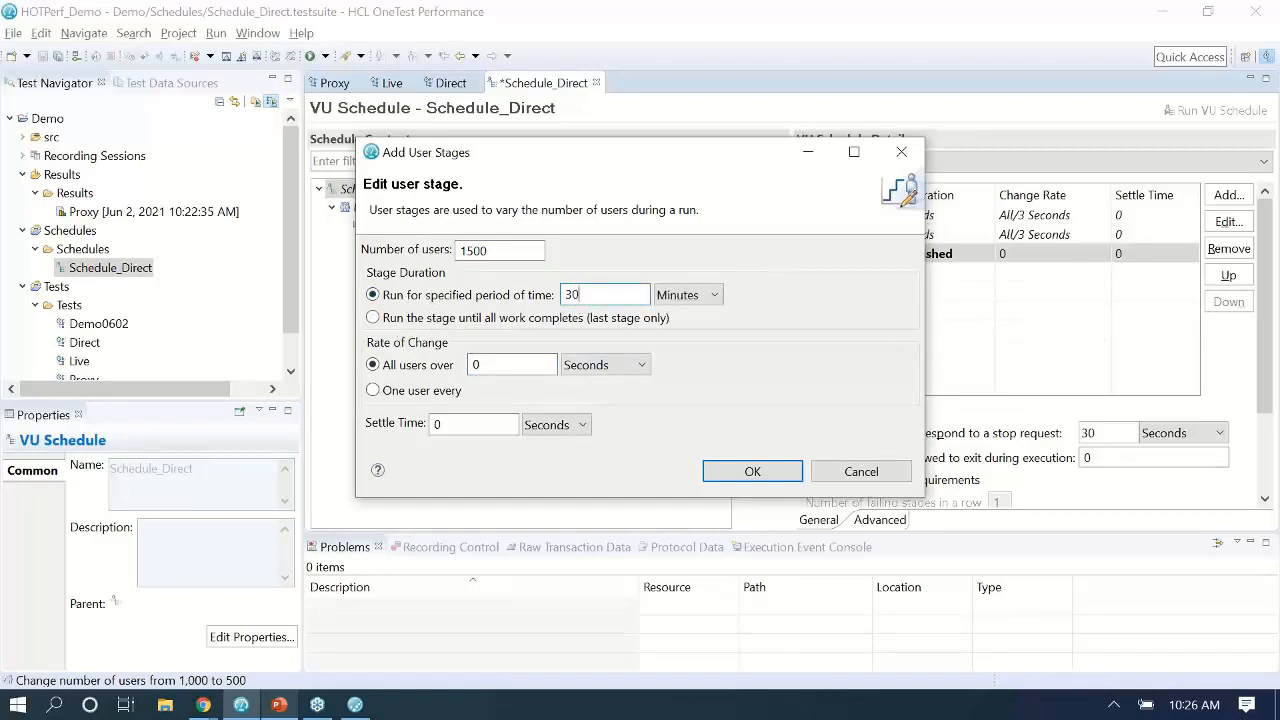
left_click(682, 295)
left_click(680, 314)
left_click(521, 364)
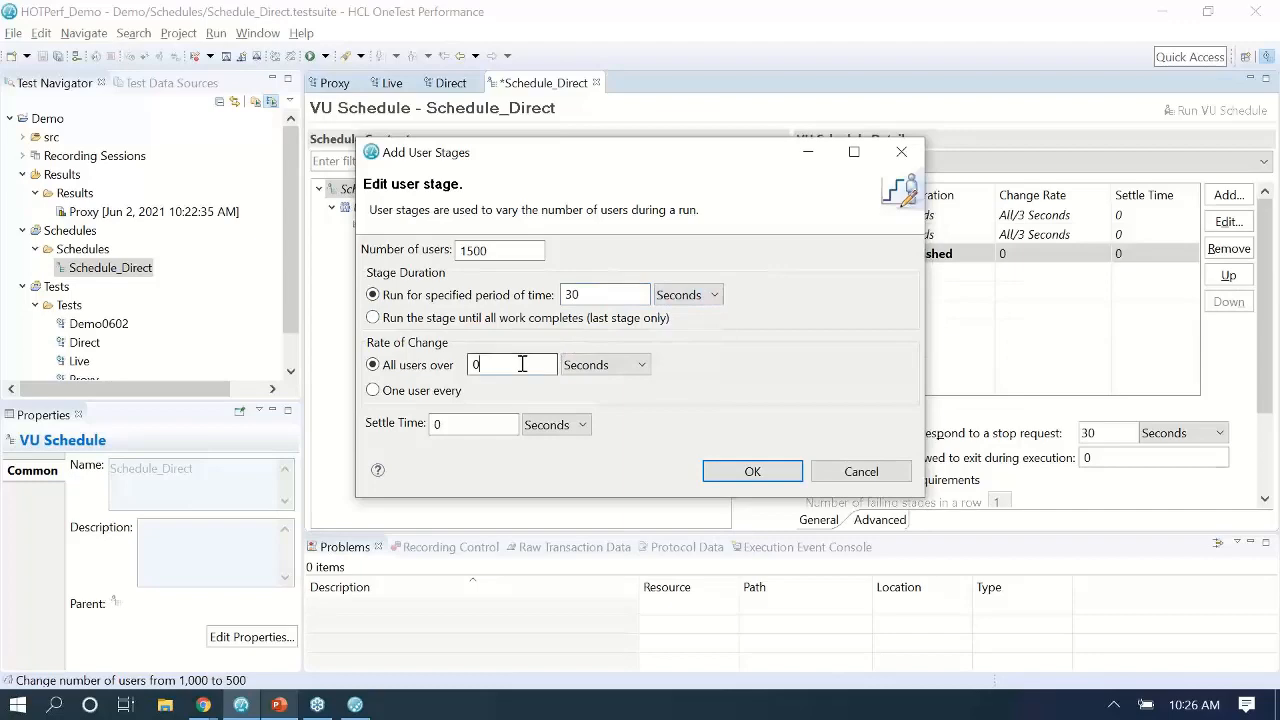
key("BackSpace")
type("3")
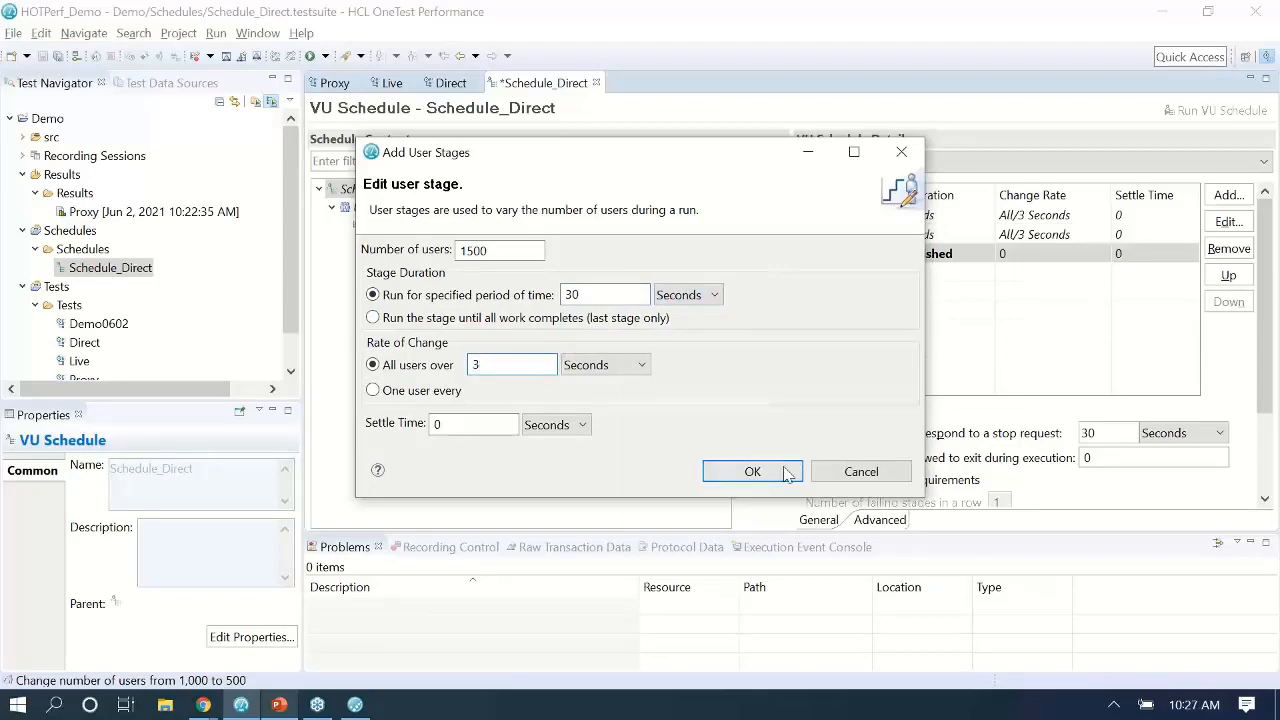
left_click(752, 472)
Accept the previous stage unchanged, save Schedule_Direct and launch its run.
left_click(778, 378)
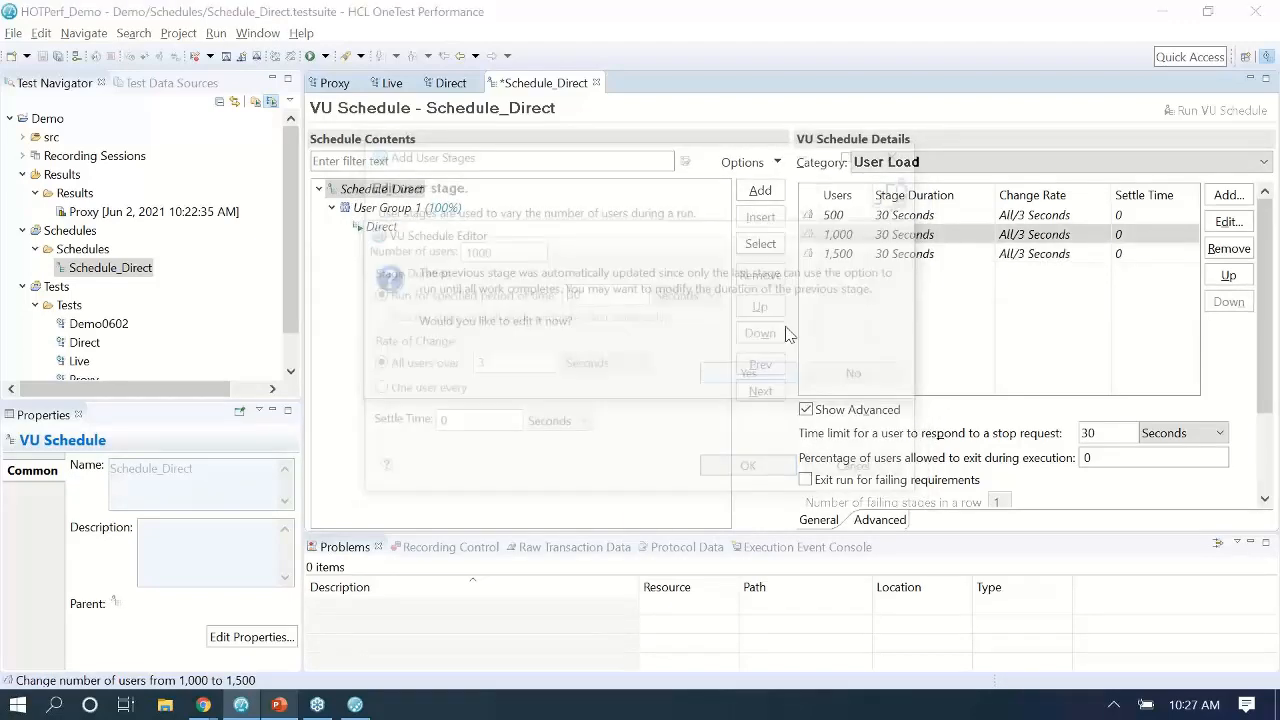
left_click(750, 470)
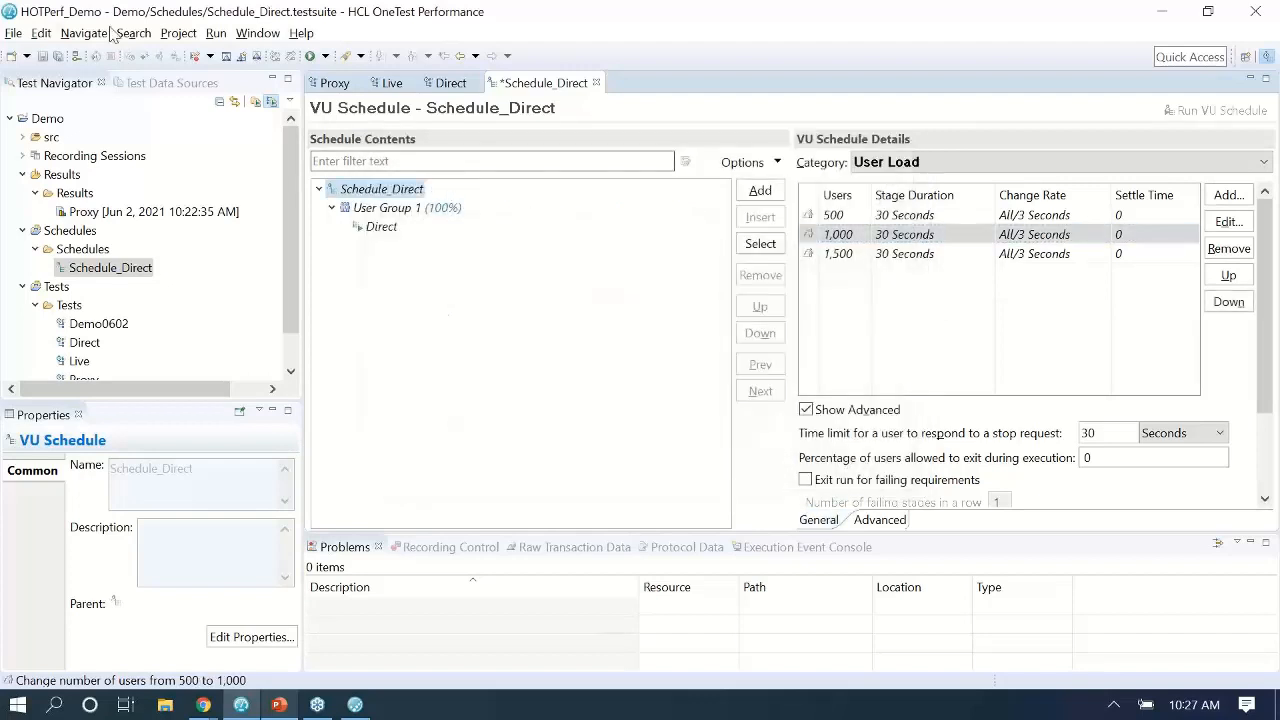
left_click(41, 57)
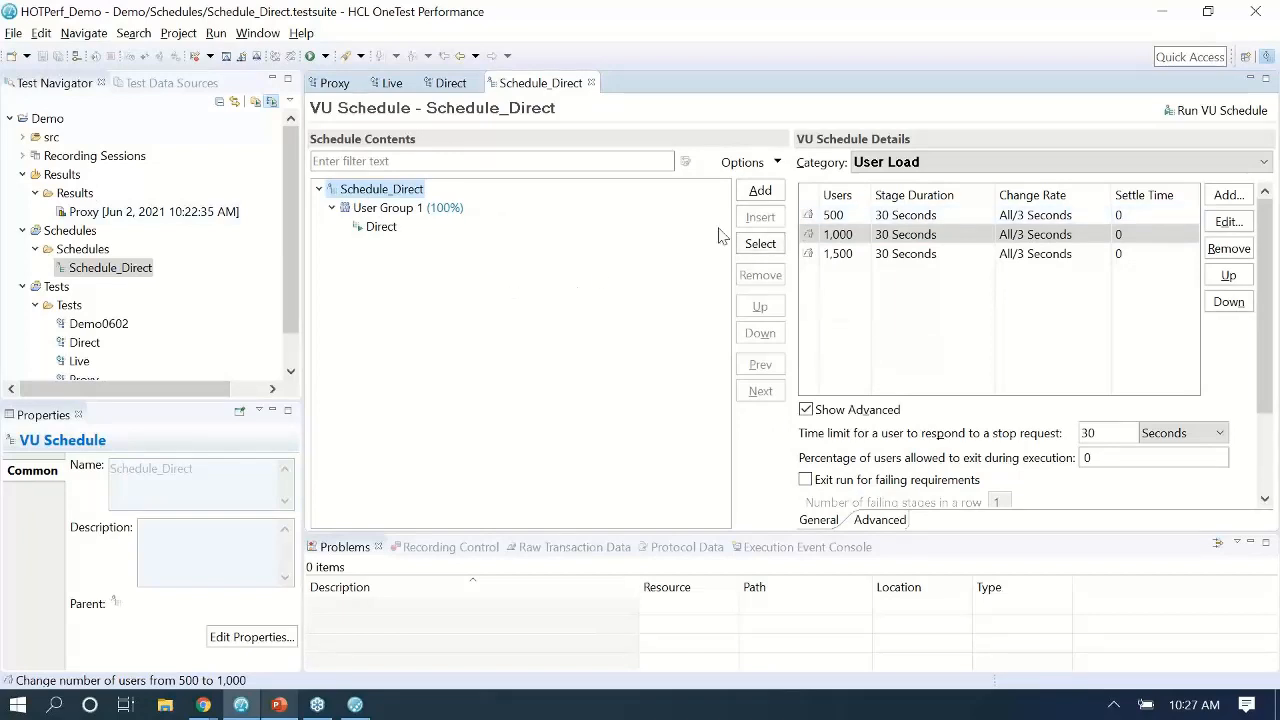
left_click(1212, 110)
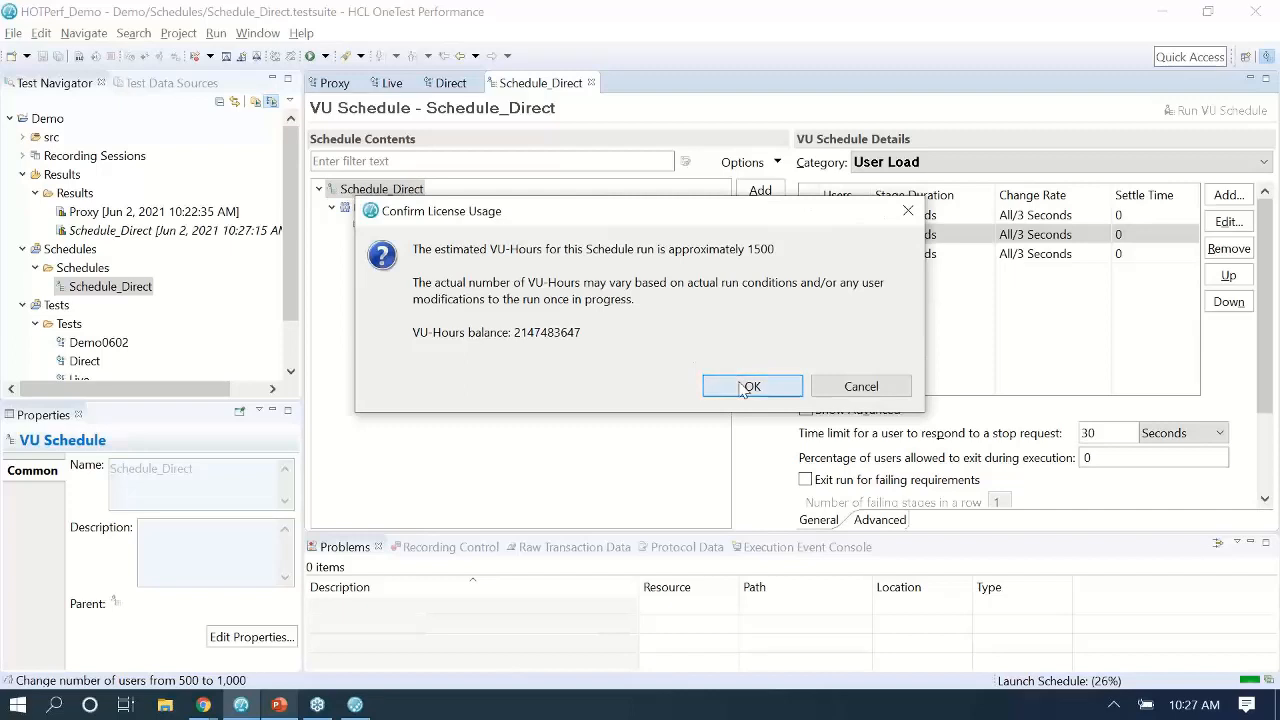
Accept the estimated license usage to start the Schedule_Direct run.
left_click(748, 387)
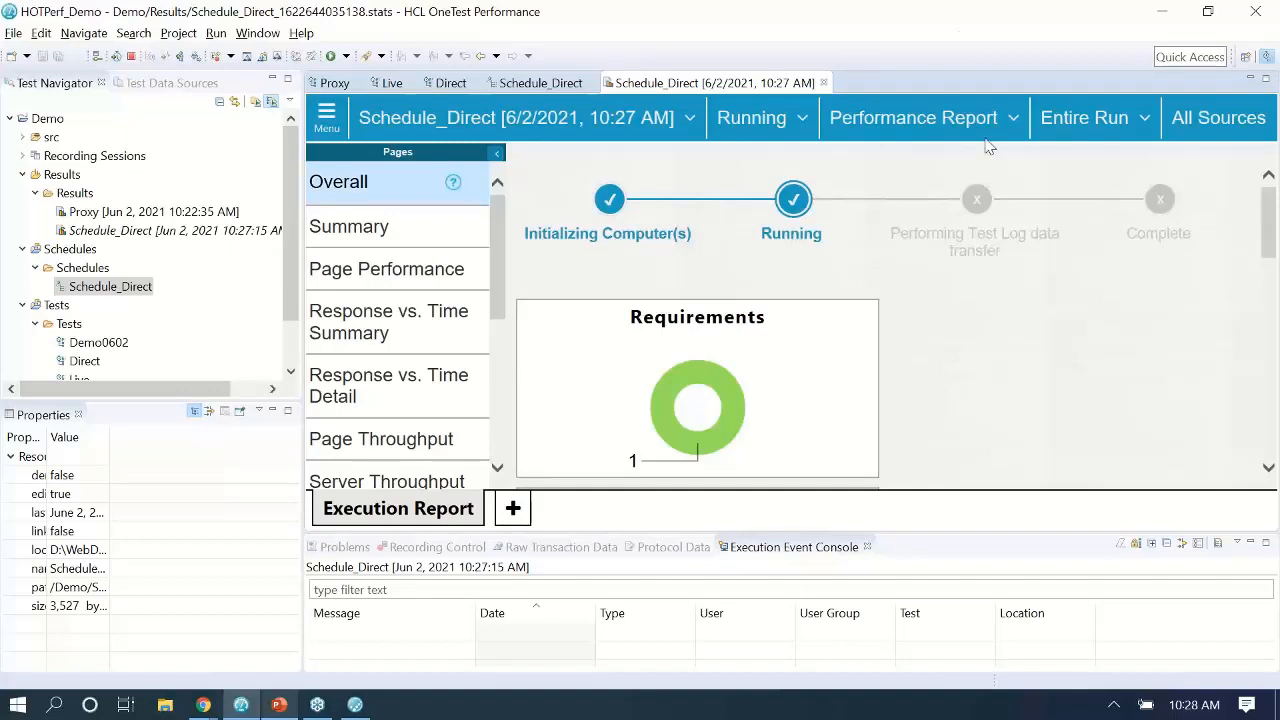
Show the Page Throughput report and add the 500 Users stage to the compared time ranges.
scroll(400, 340, "down", 3)
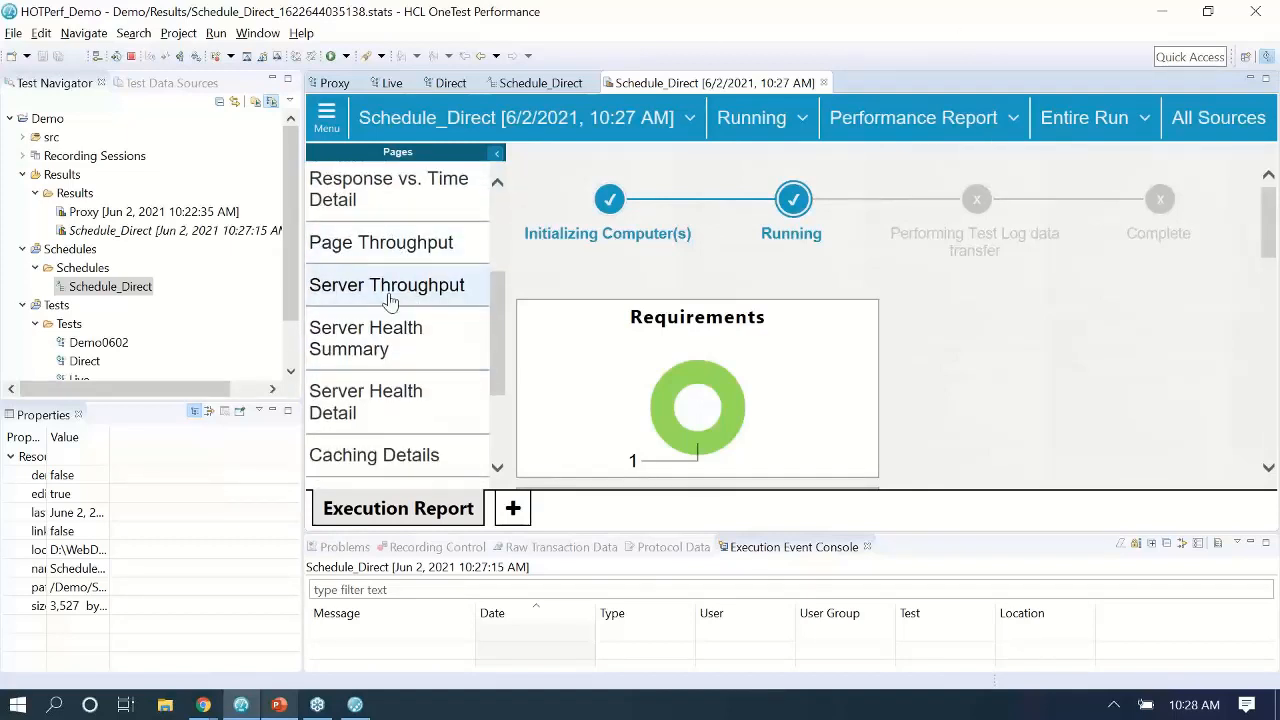
scroll(390, 356, "down", 3)
scroll(393, 358, "up", 2)
scroll(393, 358, "up", 3)
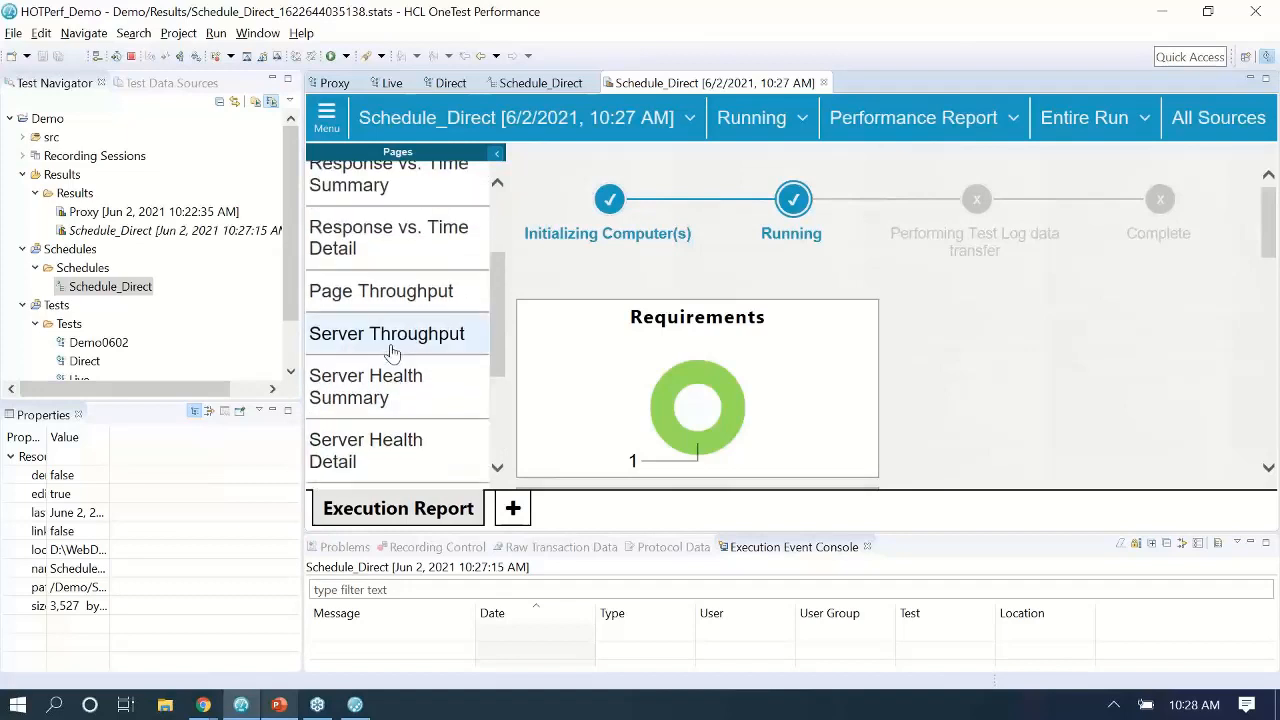
left_click(386, 384)
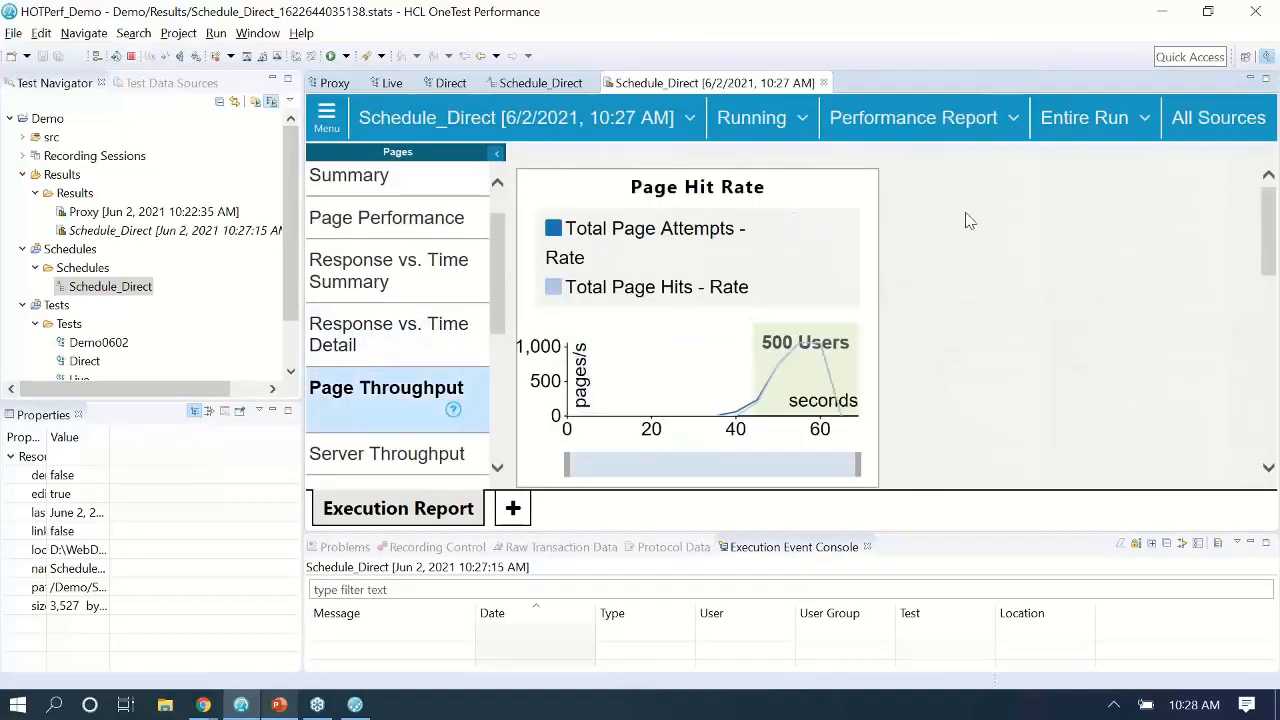
left_click(1080, 120)
left_click(1064, 204)
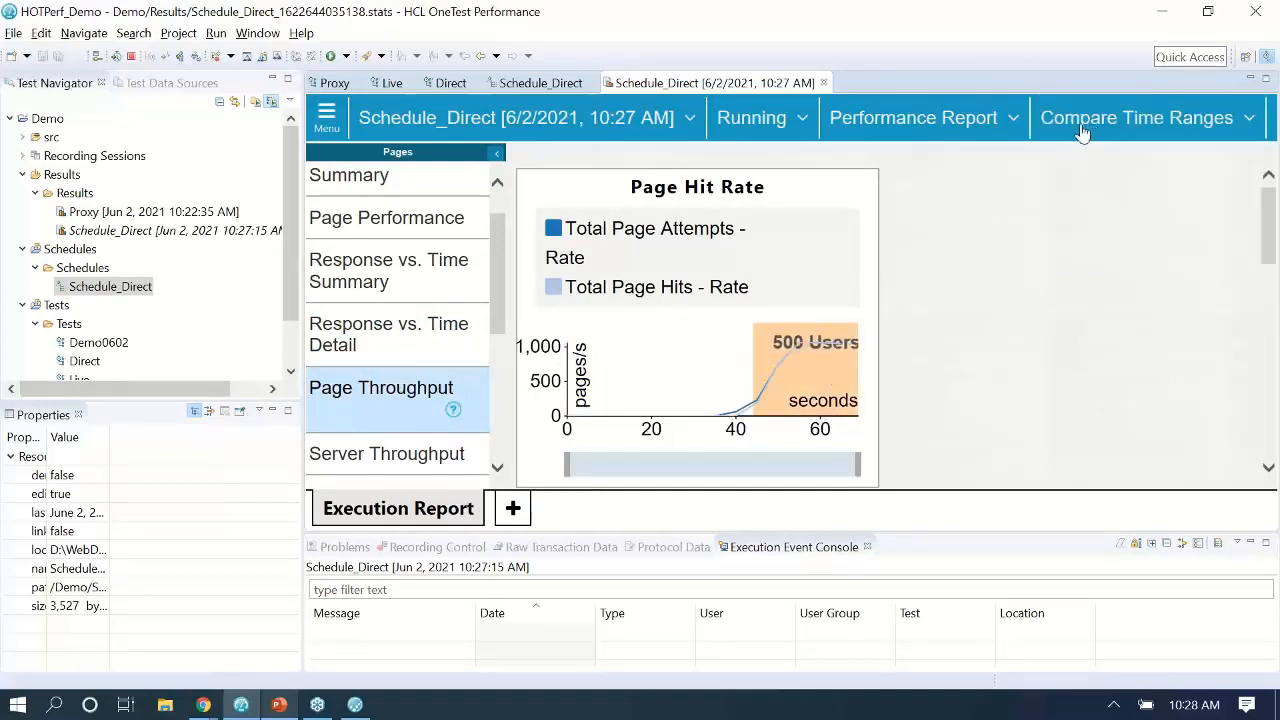
Refresh the report and scroll the Performance Summary to view the 500 Users and Entire Run columns.
scroll(986, 234, "down", 1)
scroll(986, 234, "down", 5)
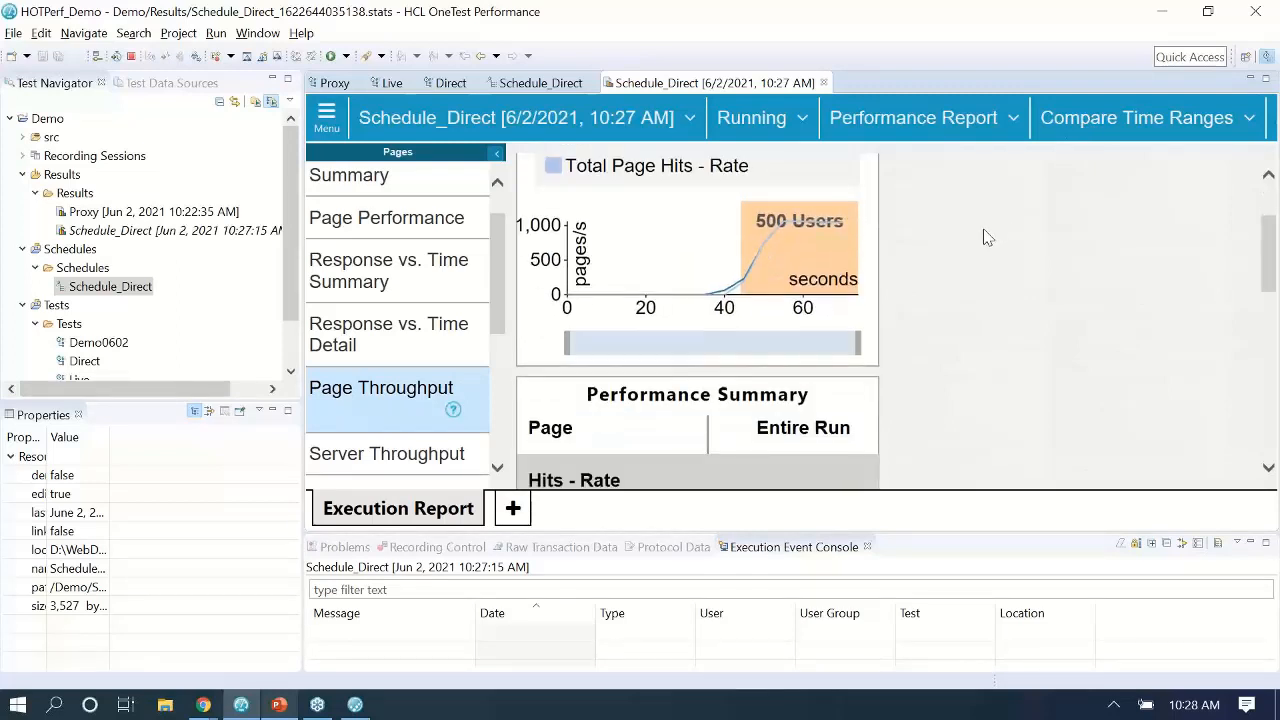
scroll(980, 237, "down", 3)
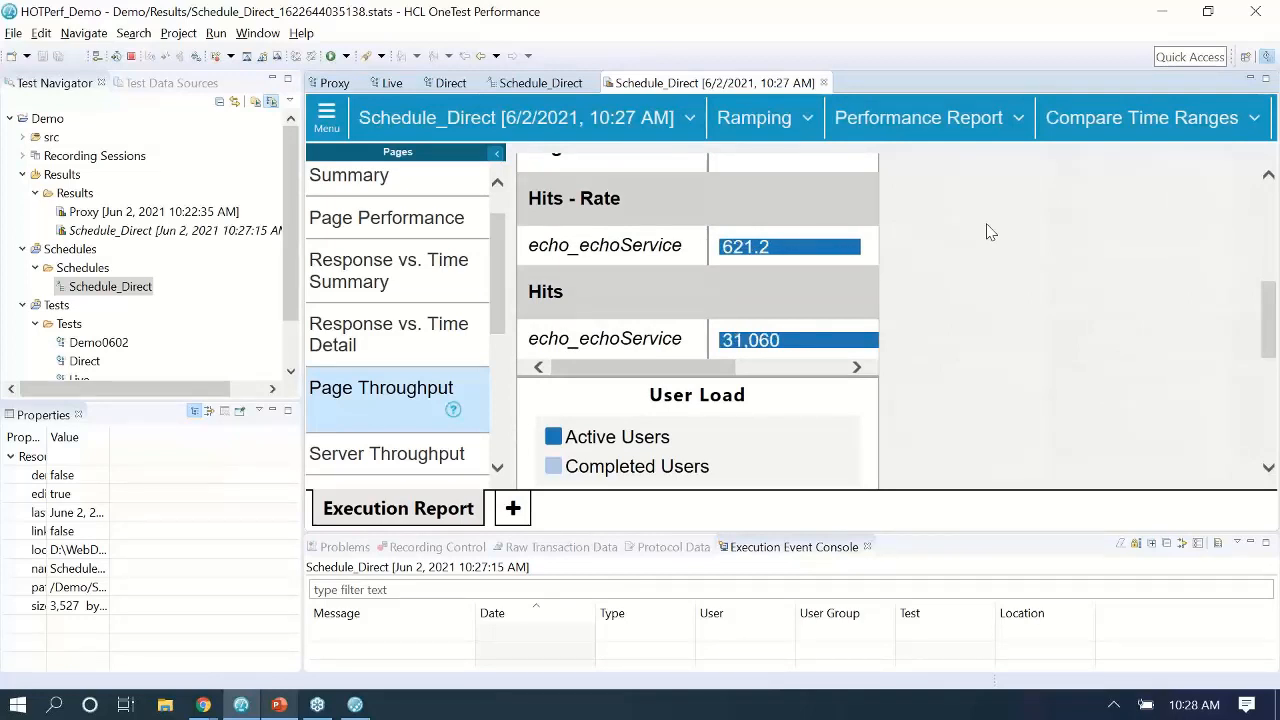
scroll(986, 234, "up", 2)
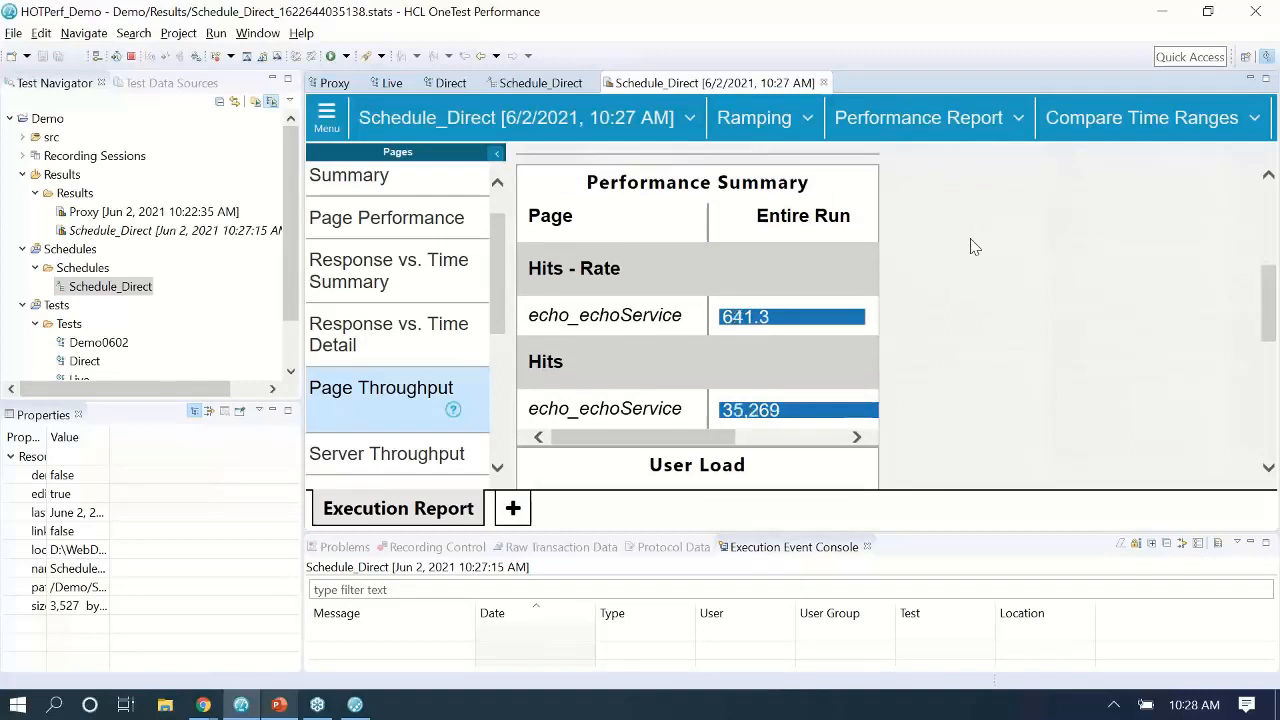
scroll(970, 245, "up", 3)
scroll(968, 257, "down", 2)
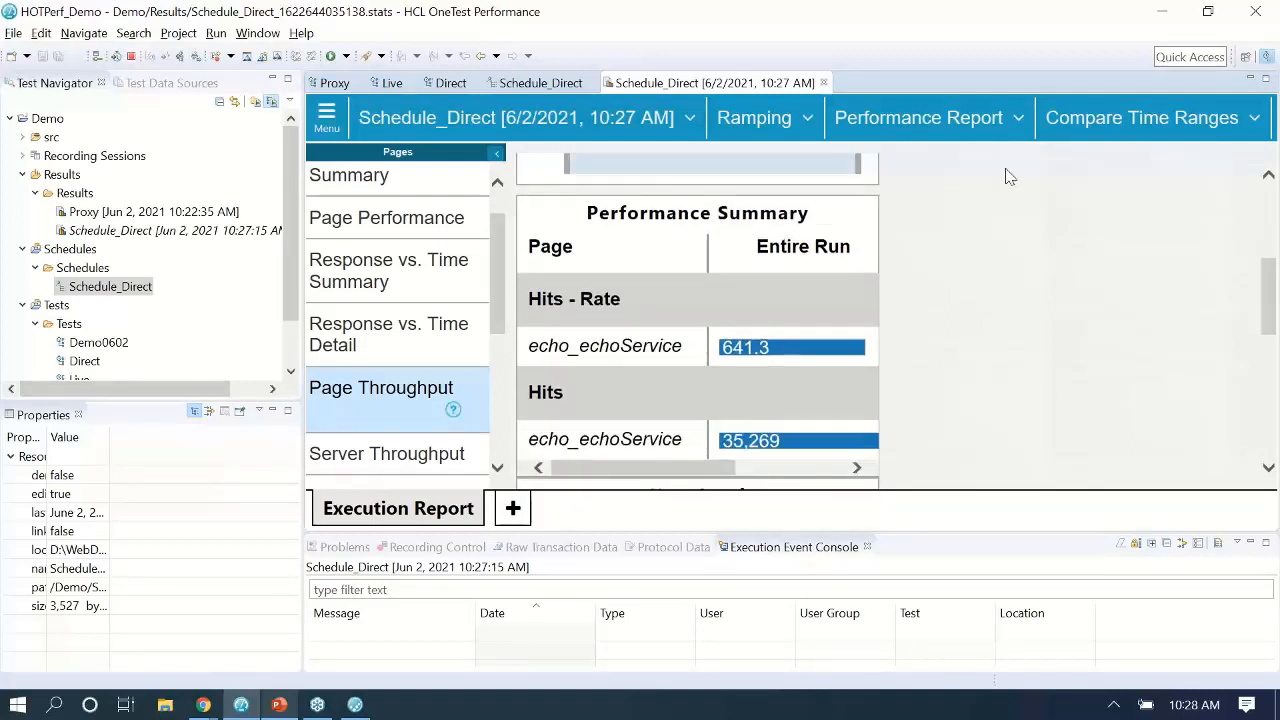
left_click(1085, 117)
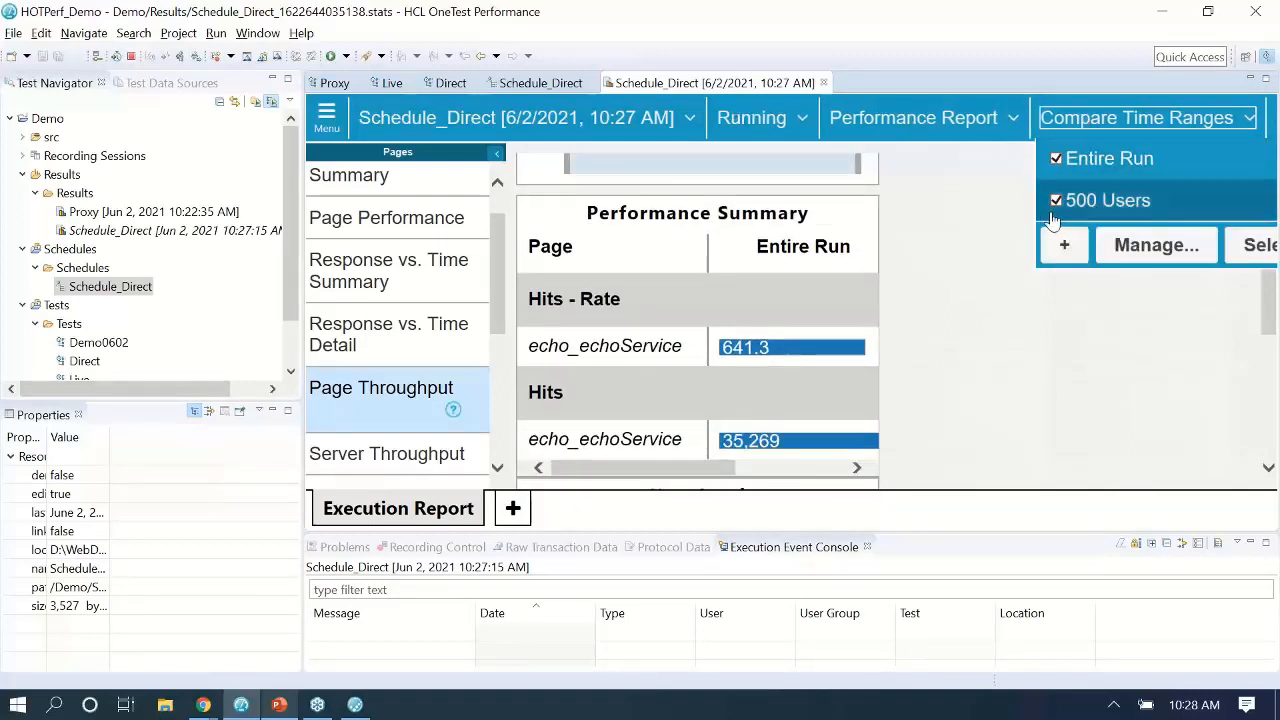
left_click(1015, 232)
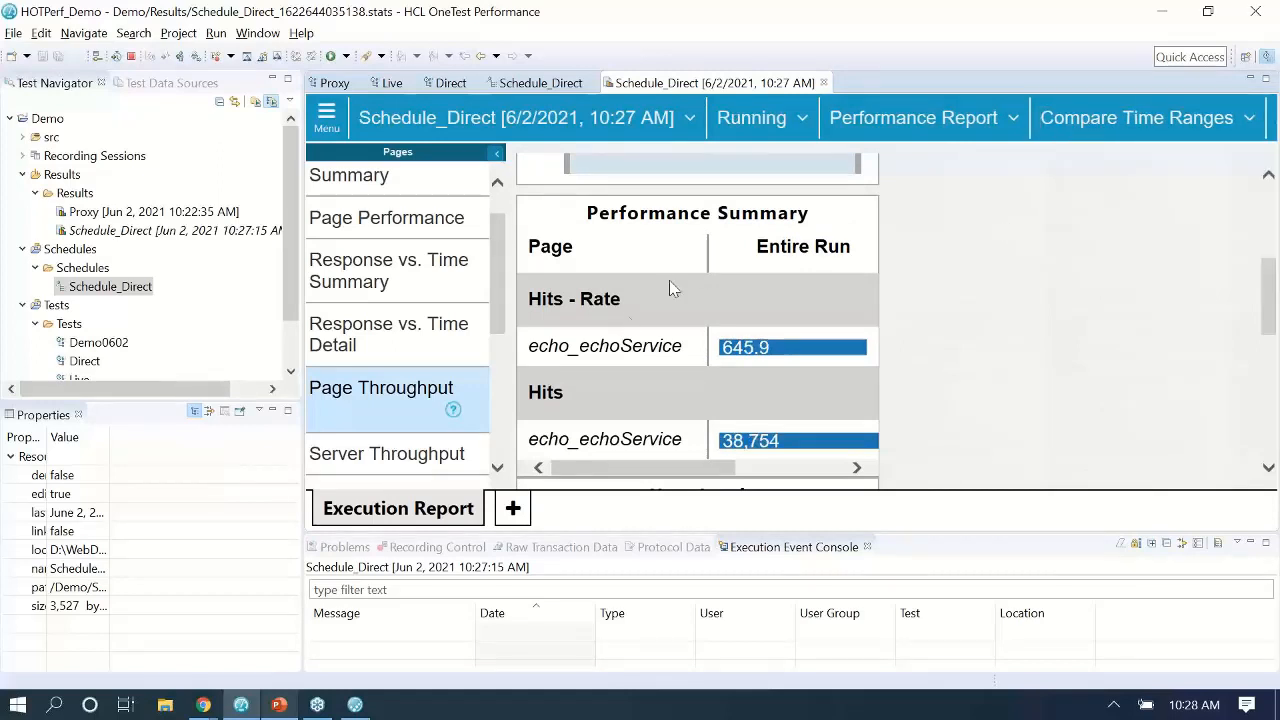
left_click(405, 408)
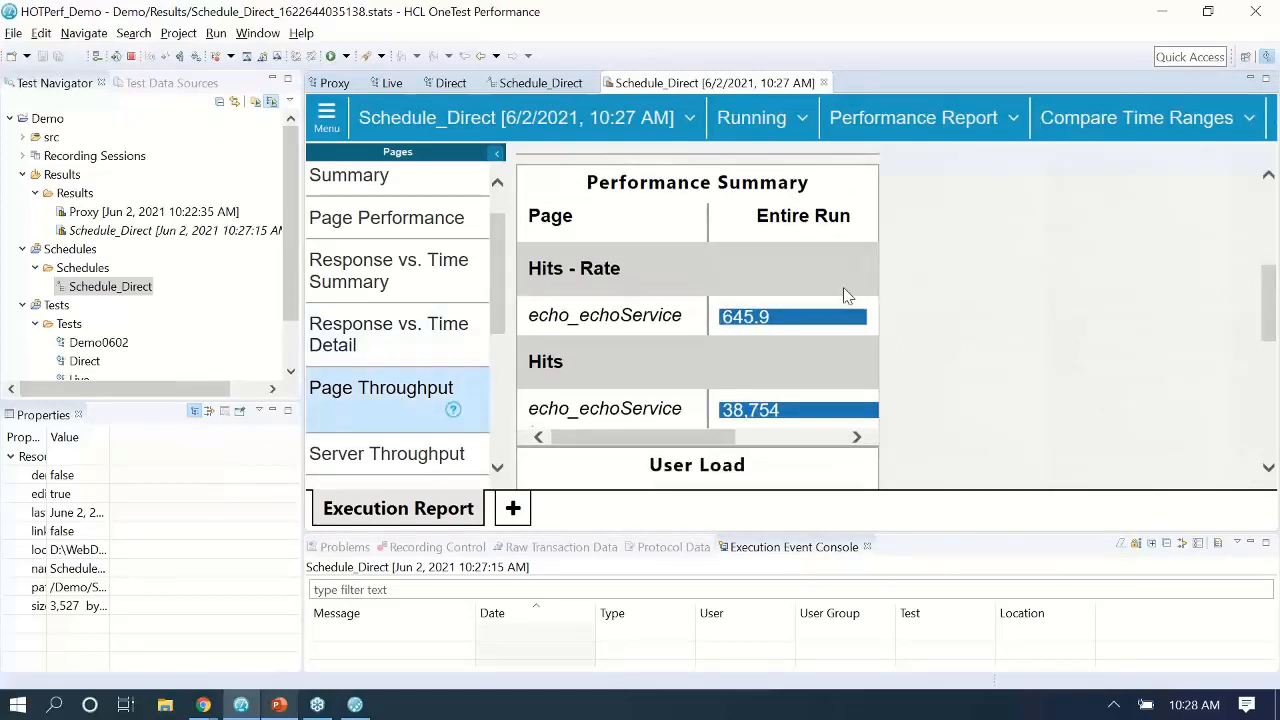
left_click_drag(628, 484, 725, 485)
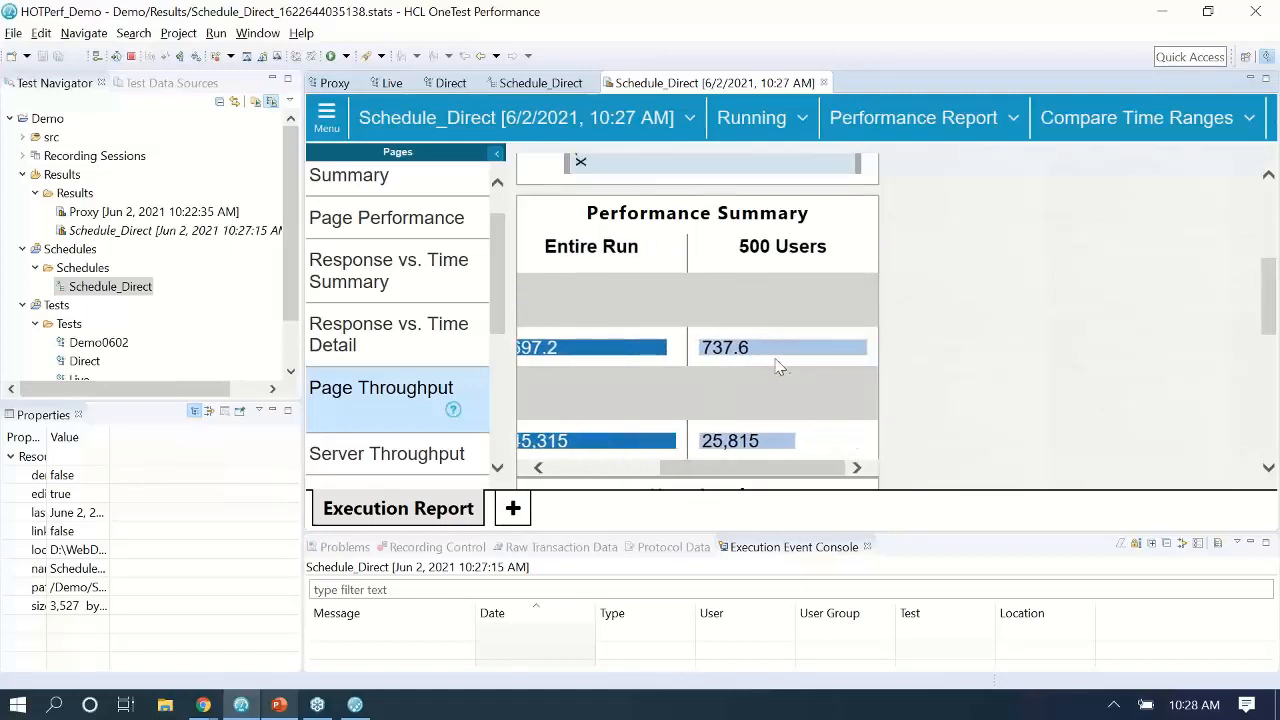
left_click_drag(706, 478, 722, 474)
left_click(702, 466)
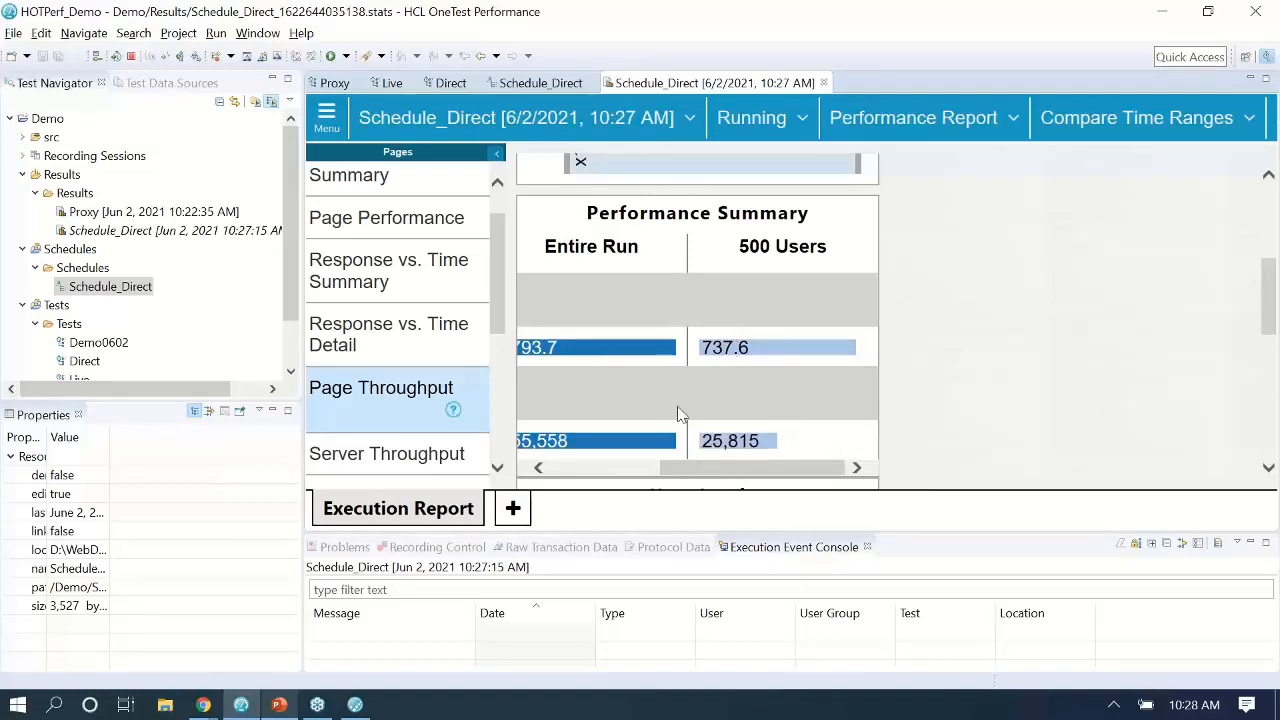
Check EchoStub's rising hit count in Quality Server, then return to the Schedule_Direct report.
mouse_move(203, 707)
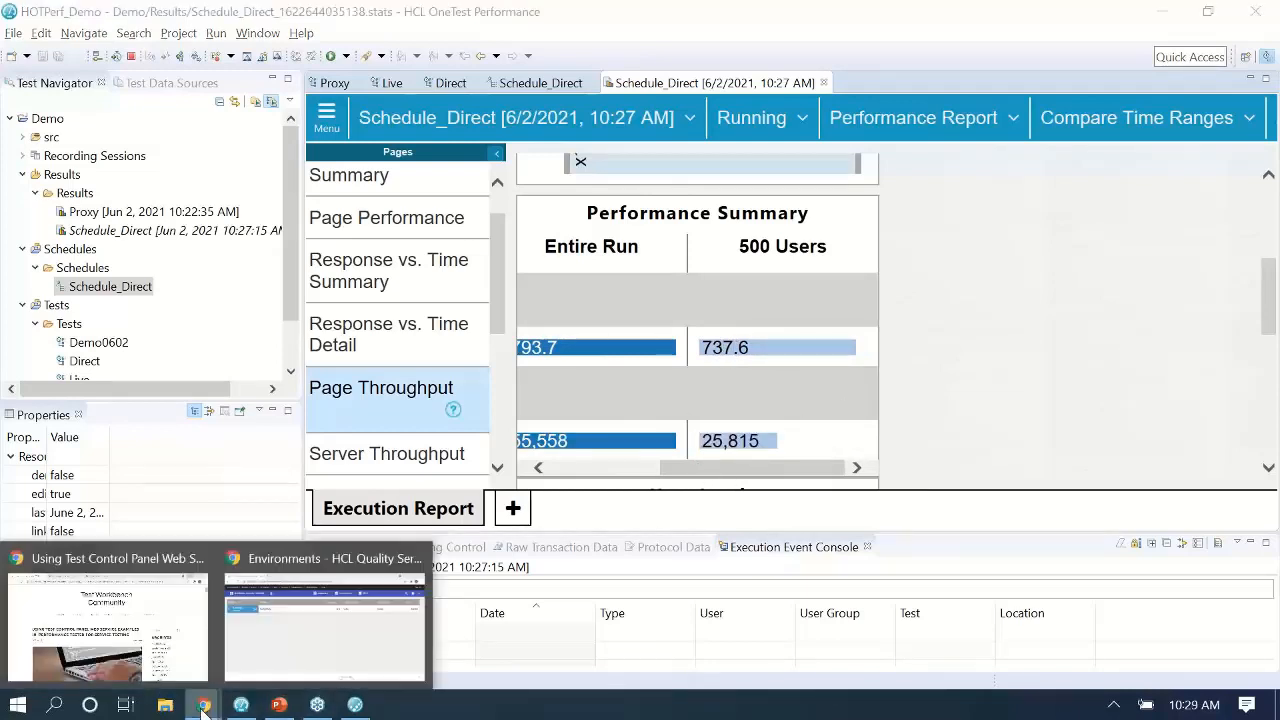
left_click(500, 620)
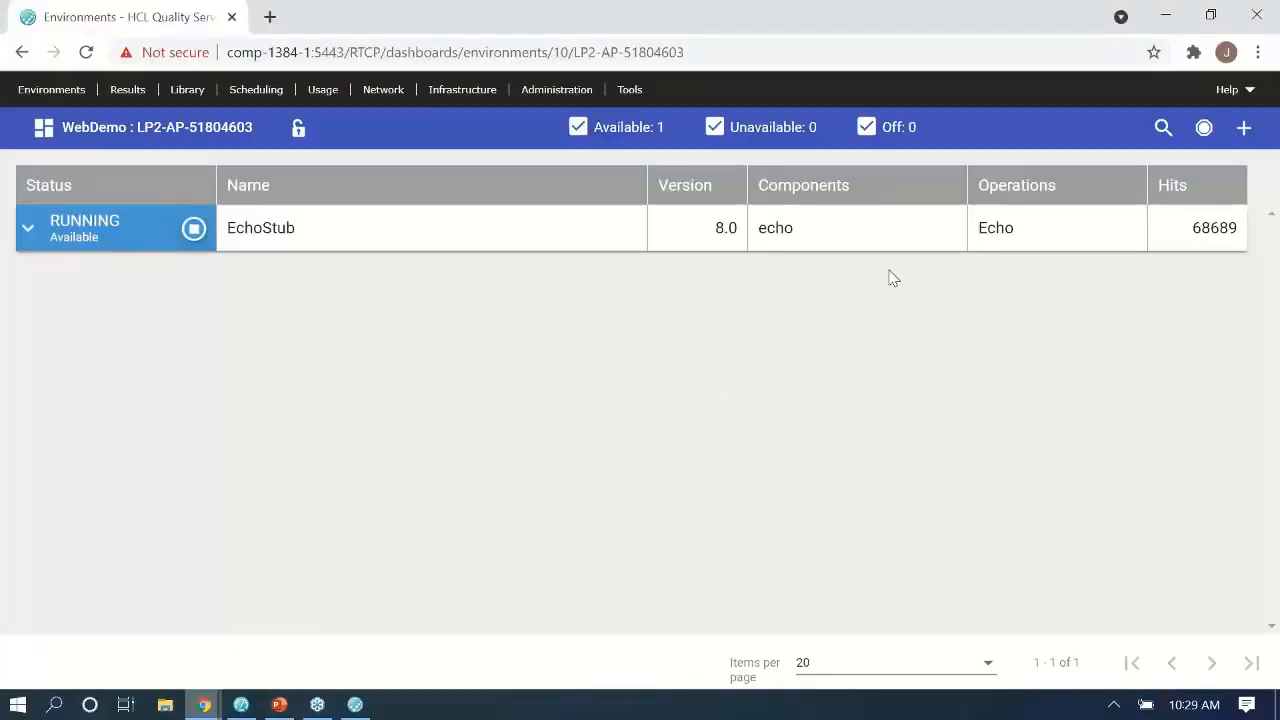
left_click_drag(1184, 225, 1238, 231)
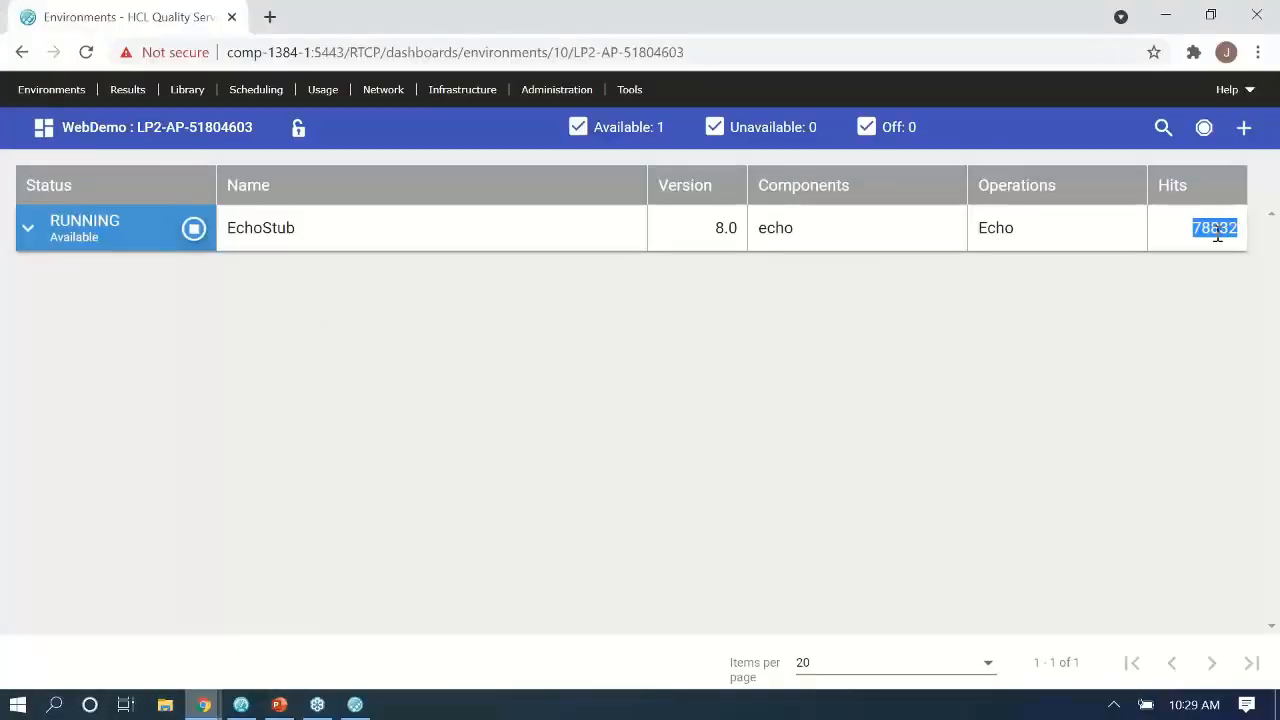
left_click(1215, 230)
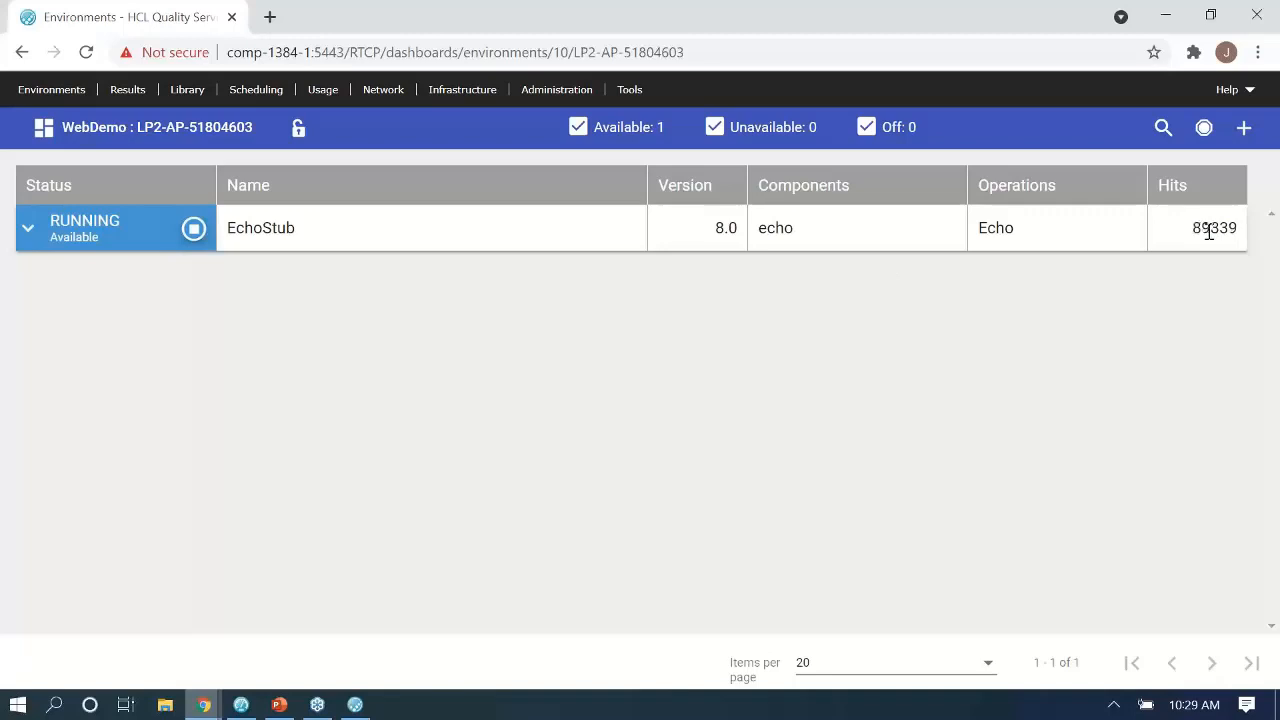
left_click_drag(1188, 230, 1228, 233)
left_click(1222, 238)
left_click(355, 705)
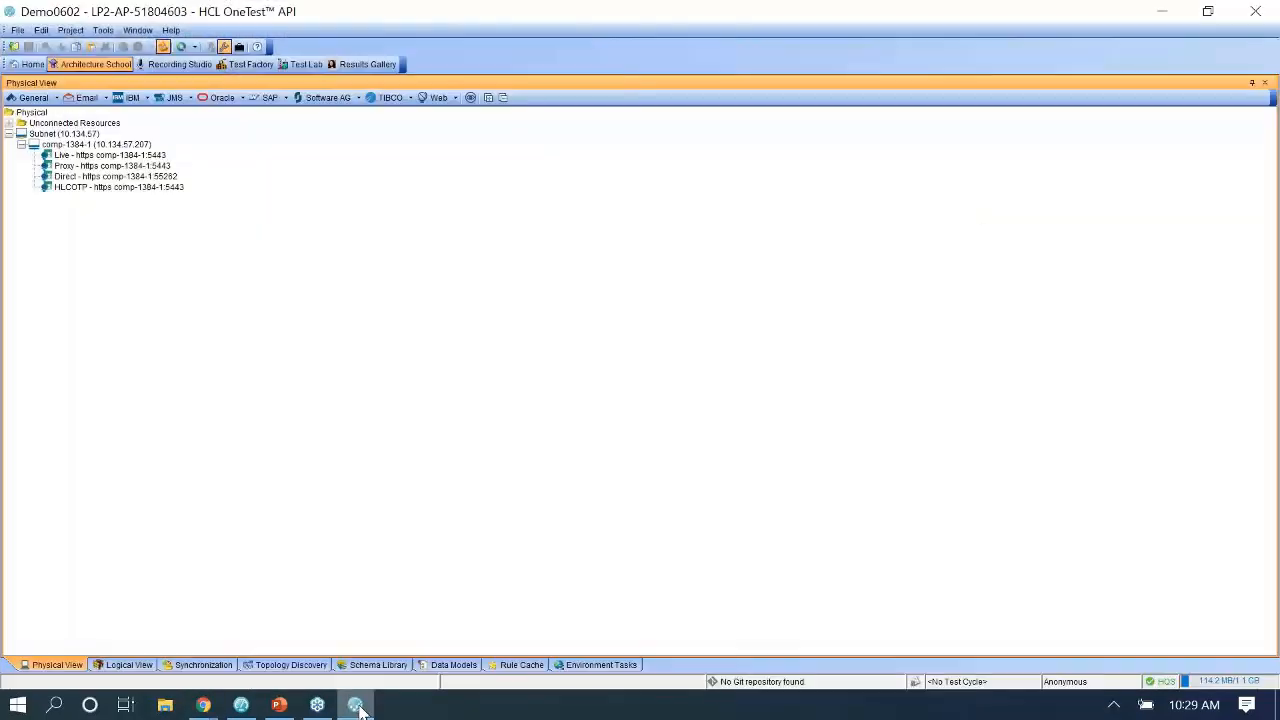
left_click(357, 706)
left_click(241, 705)
Add the 1000 Users stage to the Page Throughput time-range comparison.
left_click(1092, 120)
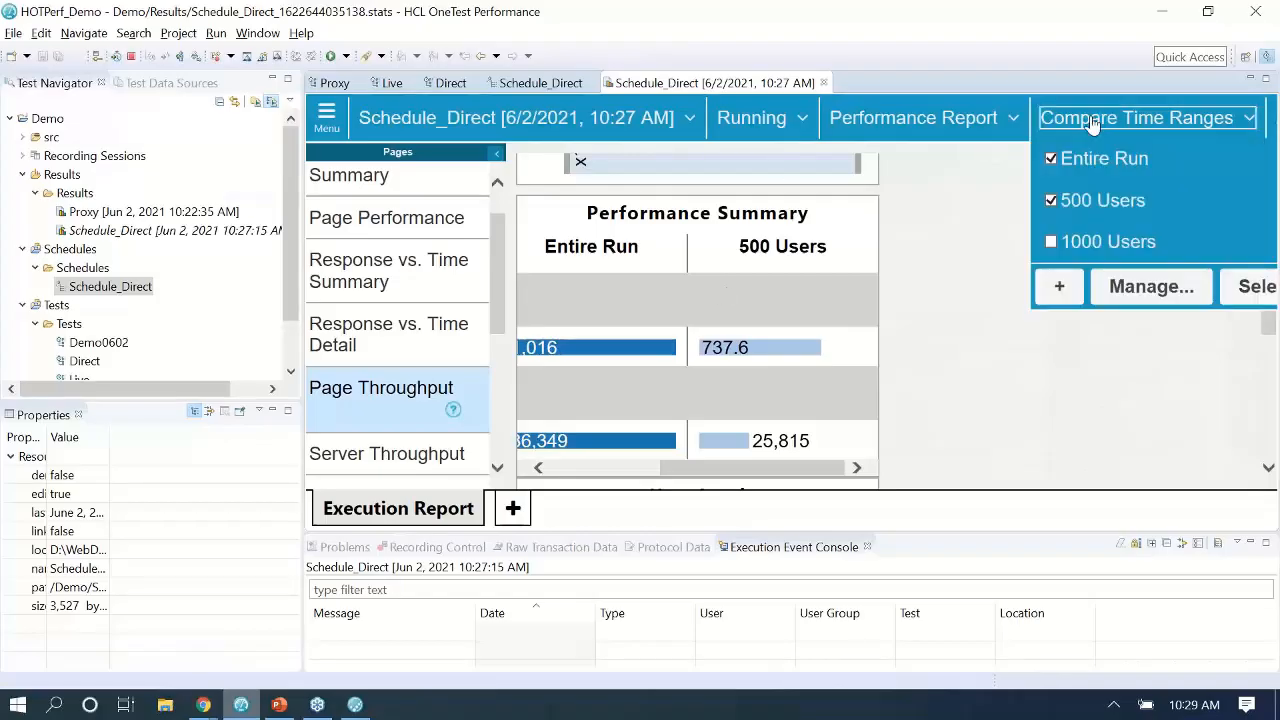
left_click(1069, 243)
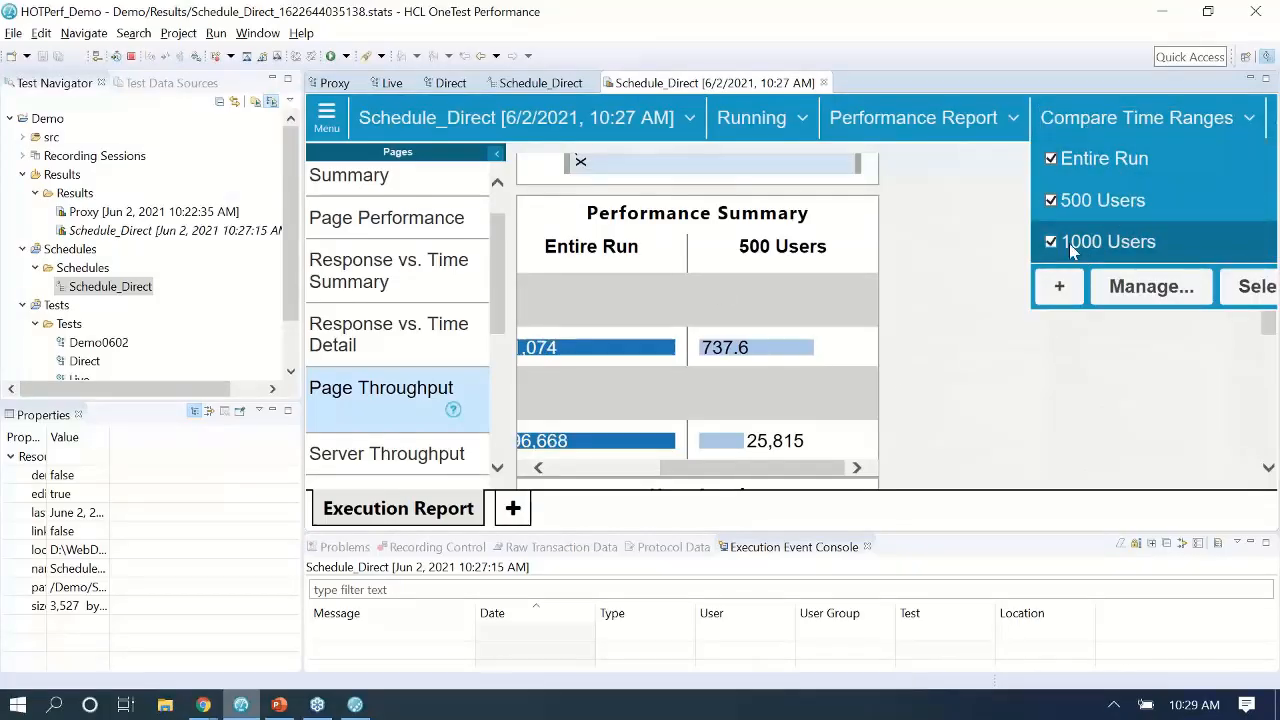
left_click(930, 375)
scroll(931, 373, "up", 4)
scroll(933, 373, "down", 1)
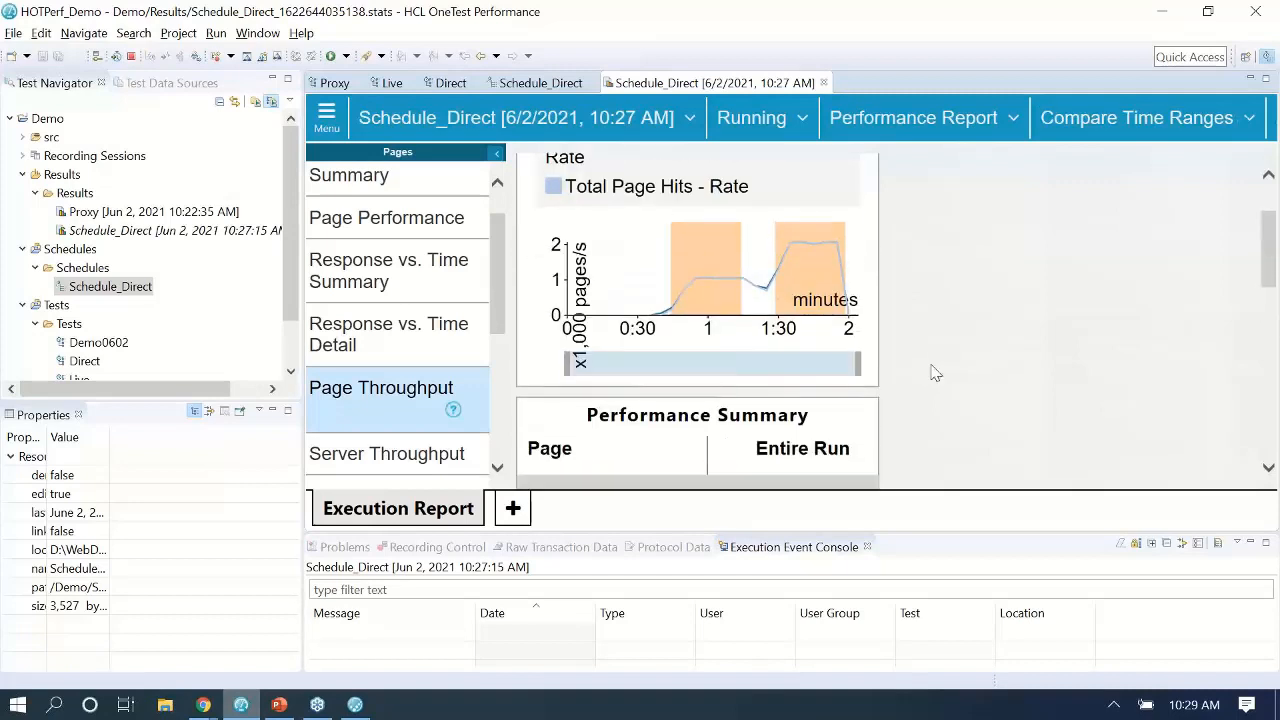
scroll(930, 373, "down", 5)
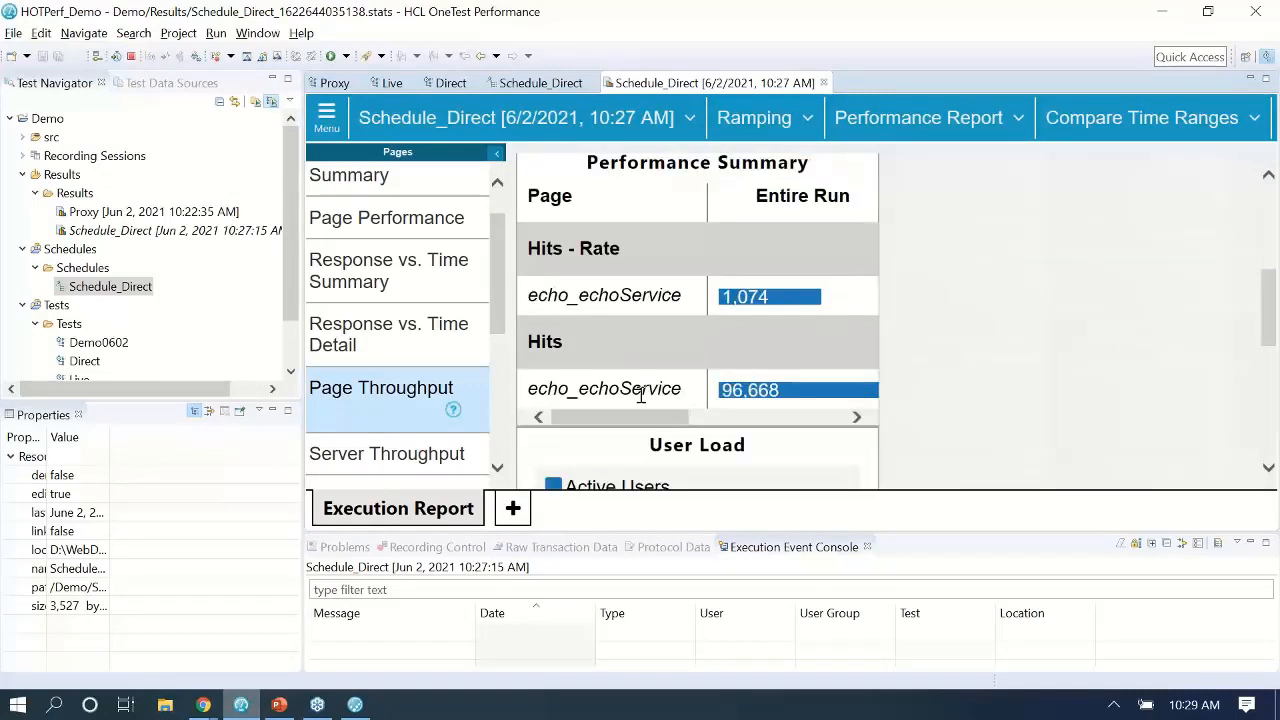
Maximize the report, confirm 1500 Users is compared, and view all summary columns.
double_click(662, 90)
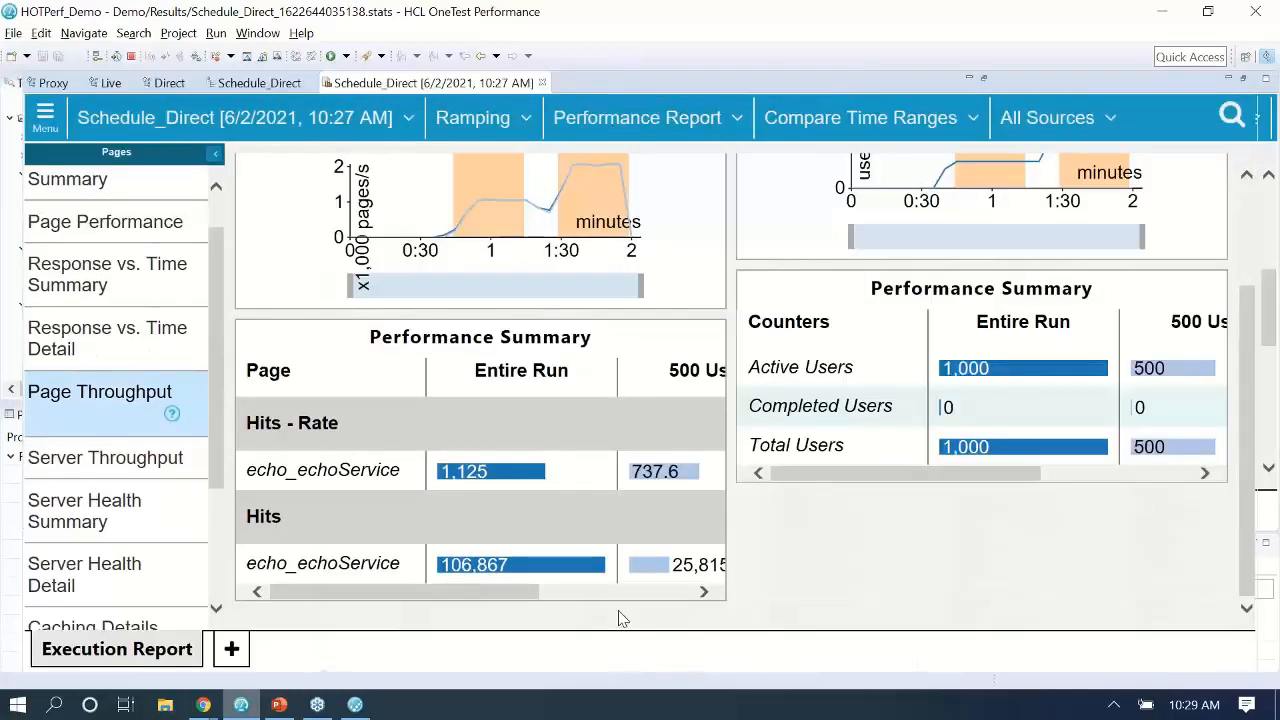
left_click_drag(490, 591, 640, 591)
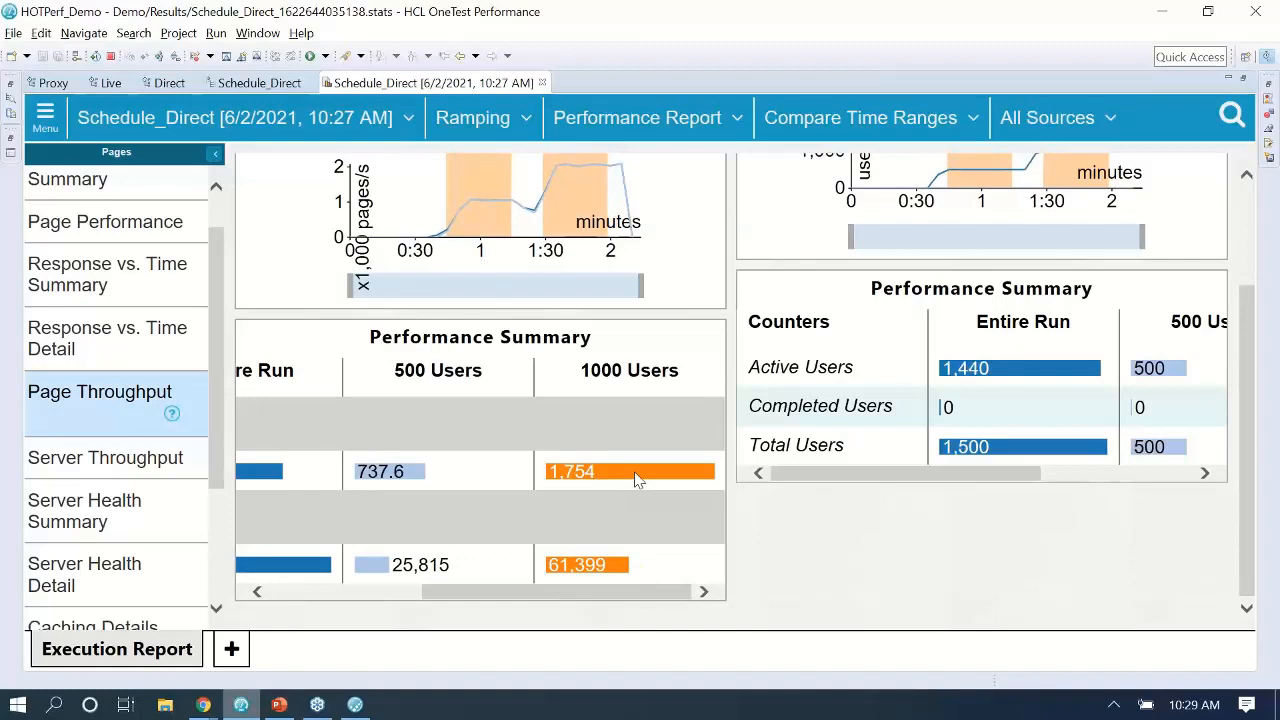
left_click(898, 125)
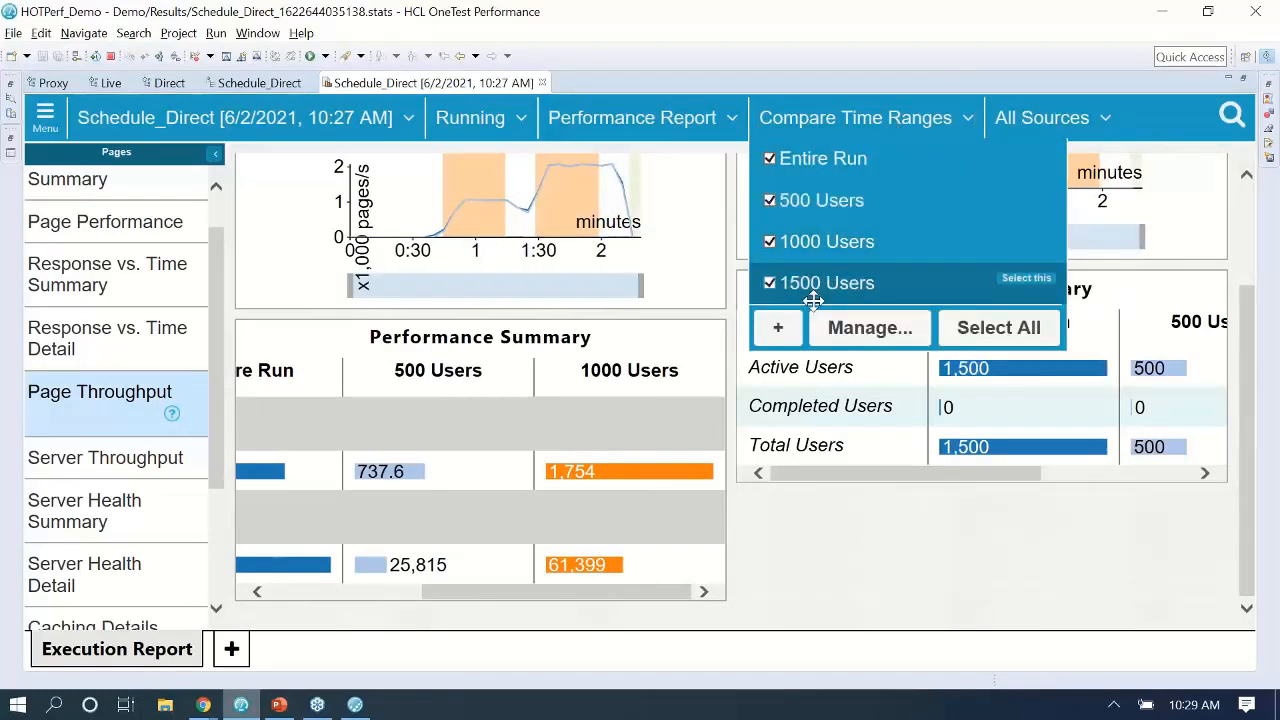
left_click(735, 413)
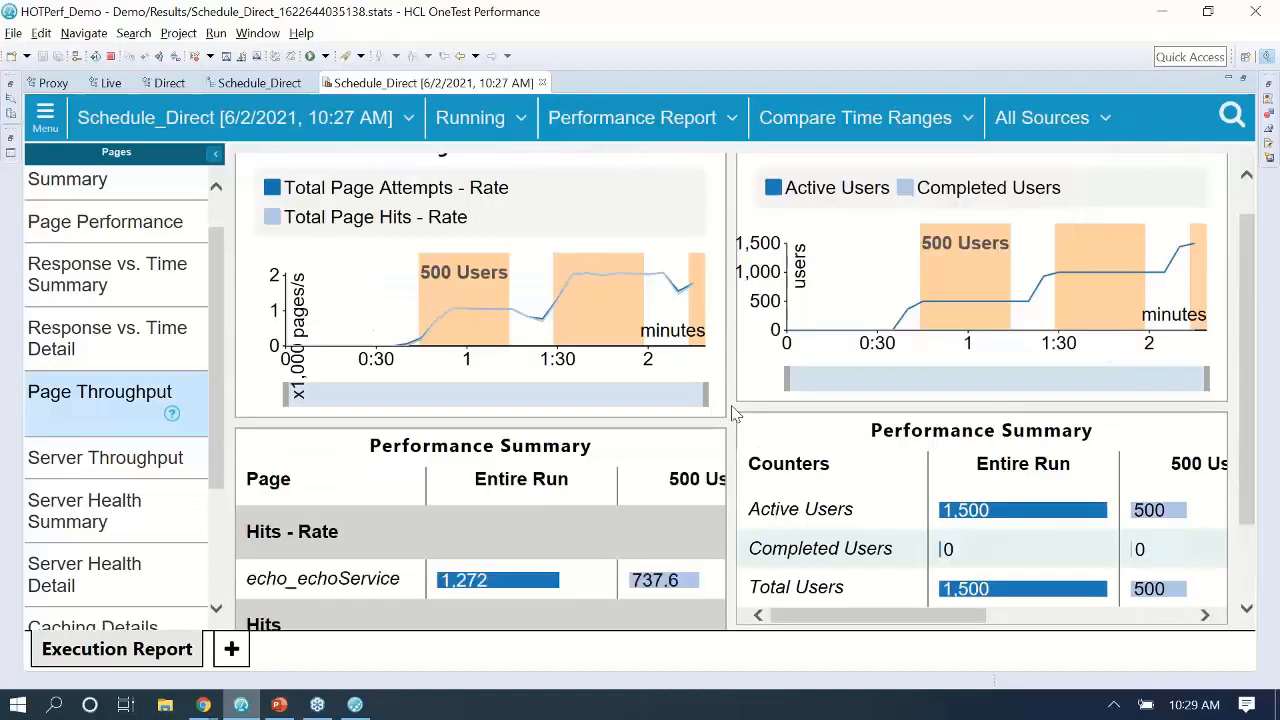
scroll(480, 500, "down", 3)
left_click_drag(422, 591, 657, 586)
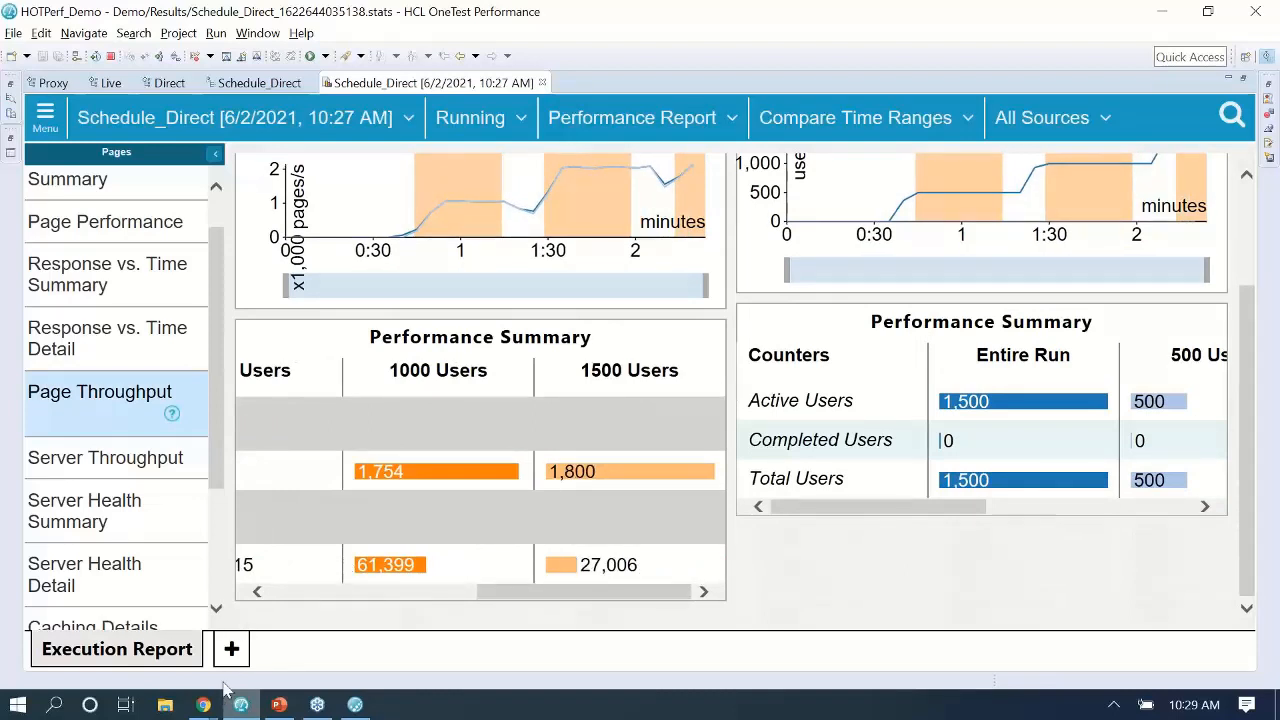
Bring the Quality Server WebDemo environment page forward, showing EchoStub at 136,984 hits.
left_click(203, 705)
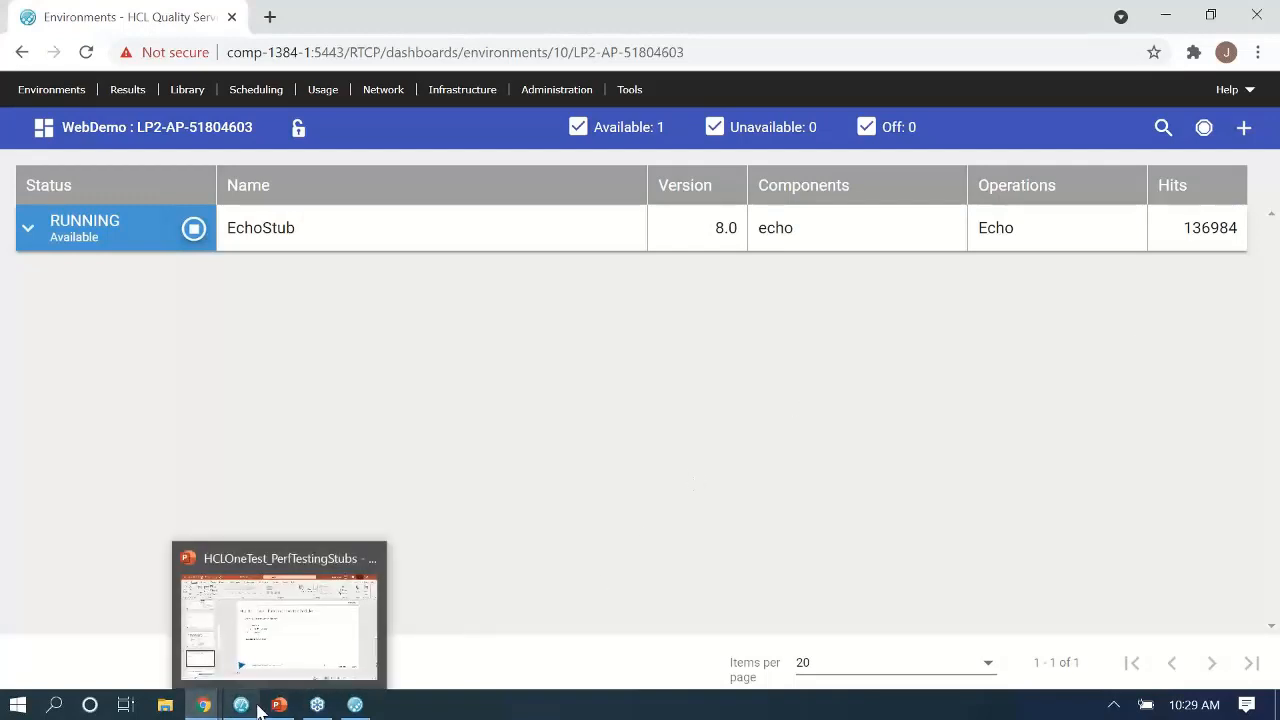
mouse_move(247, 708)
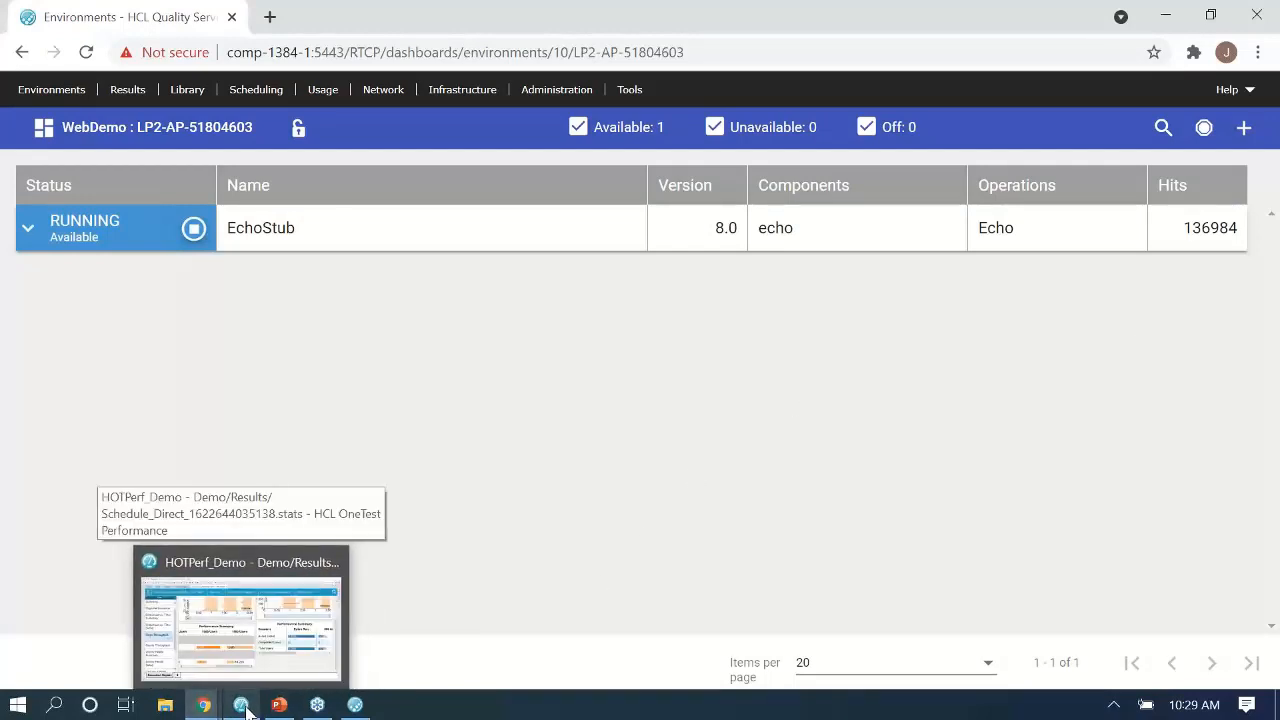
Check the 1500 Users stage's rising throughput, then return to PowerPoint slide 7 on creating schedules.
left_click(243, 706)
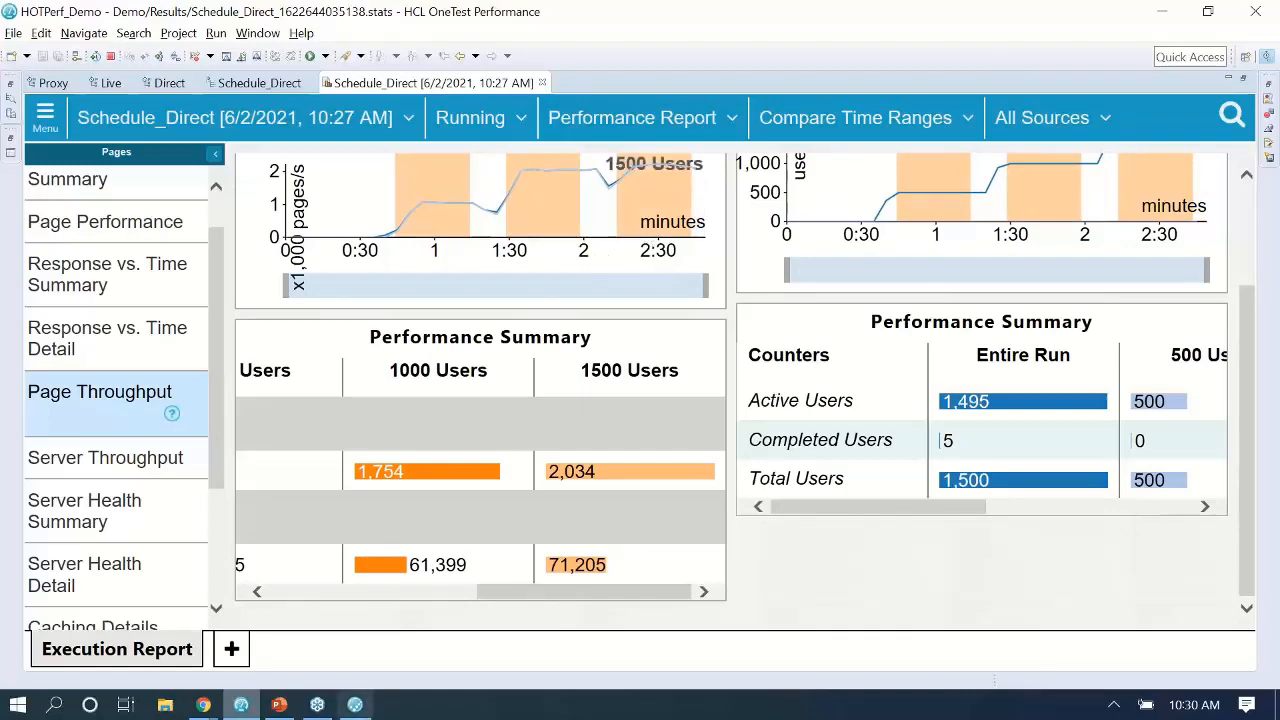
left_click(280, 706)
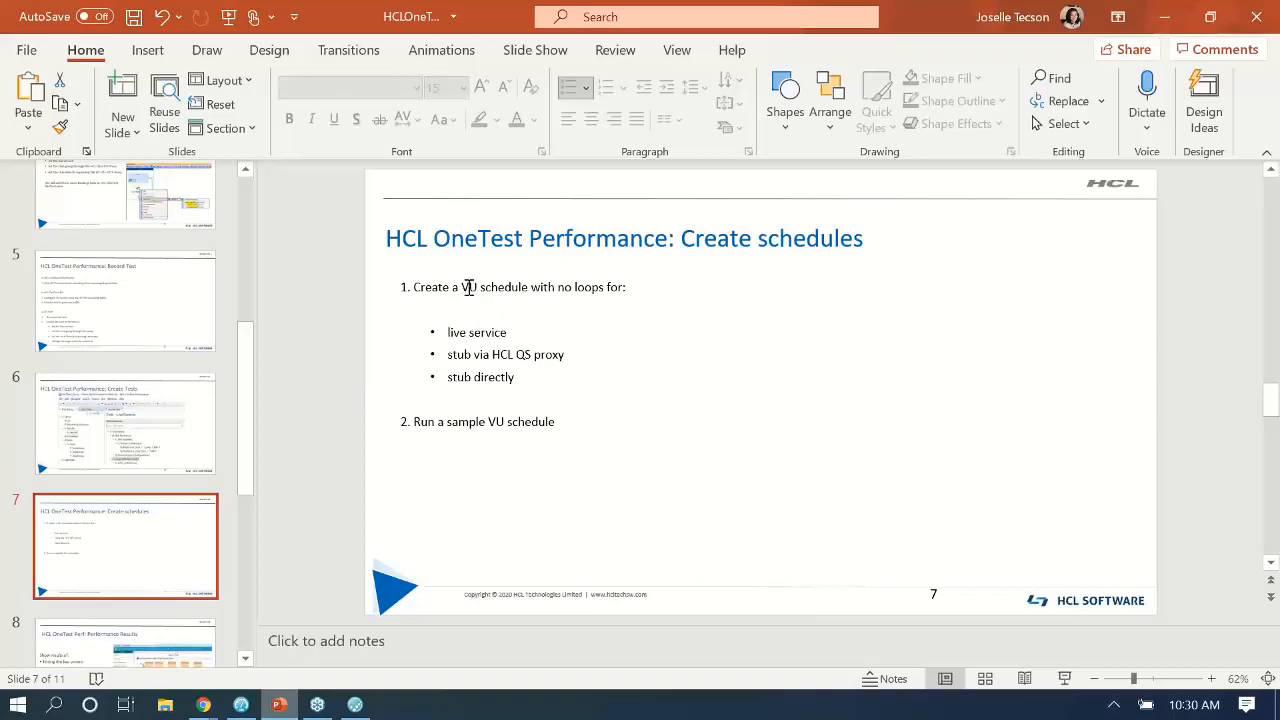
left_click(465, 300)
left_click(480, 332)
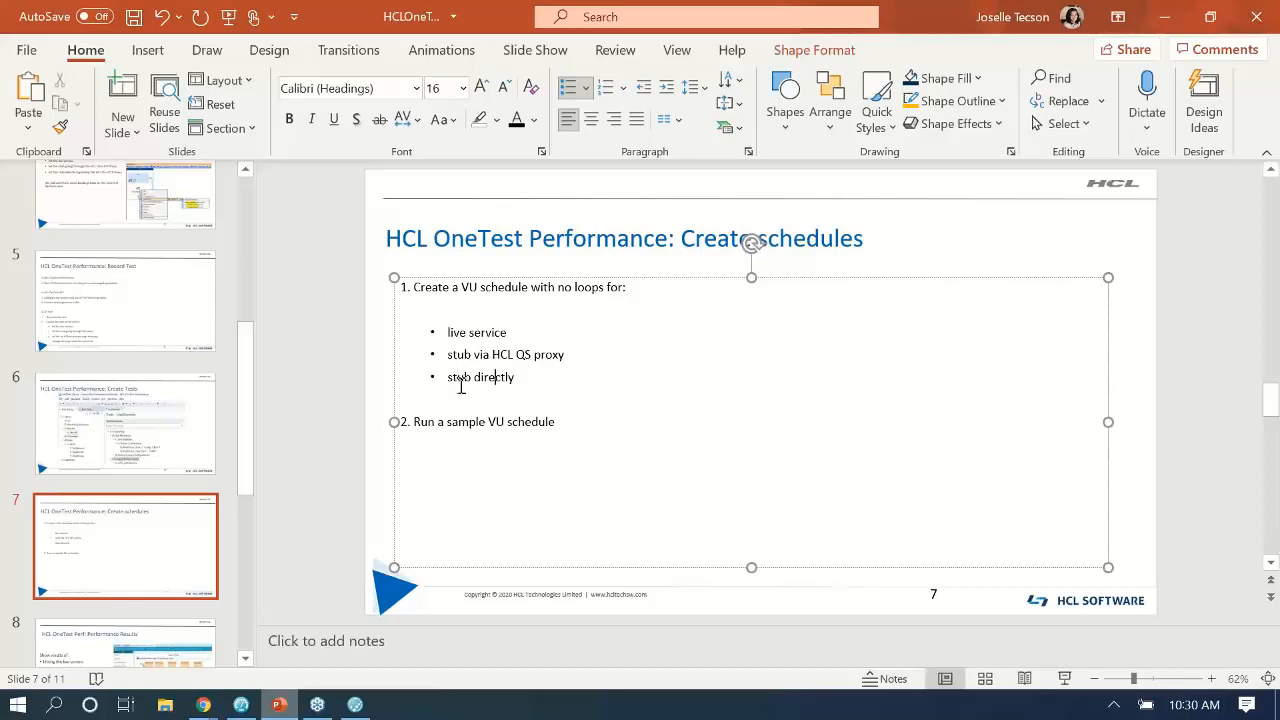
left_click_drag(447, 380, 516, 380)
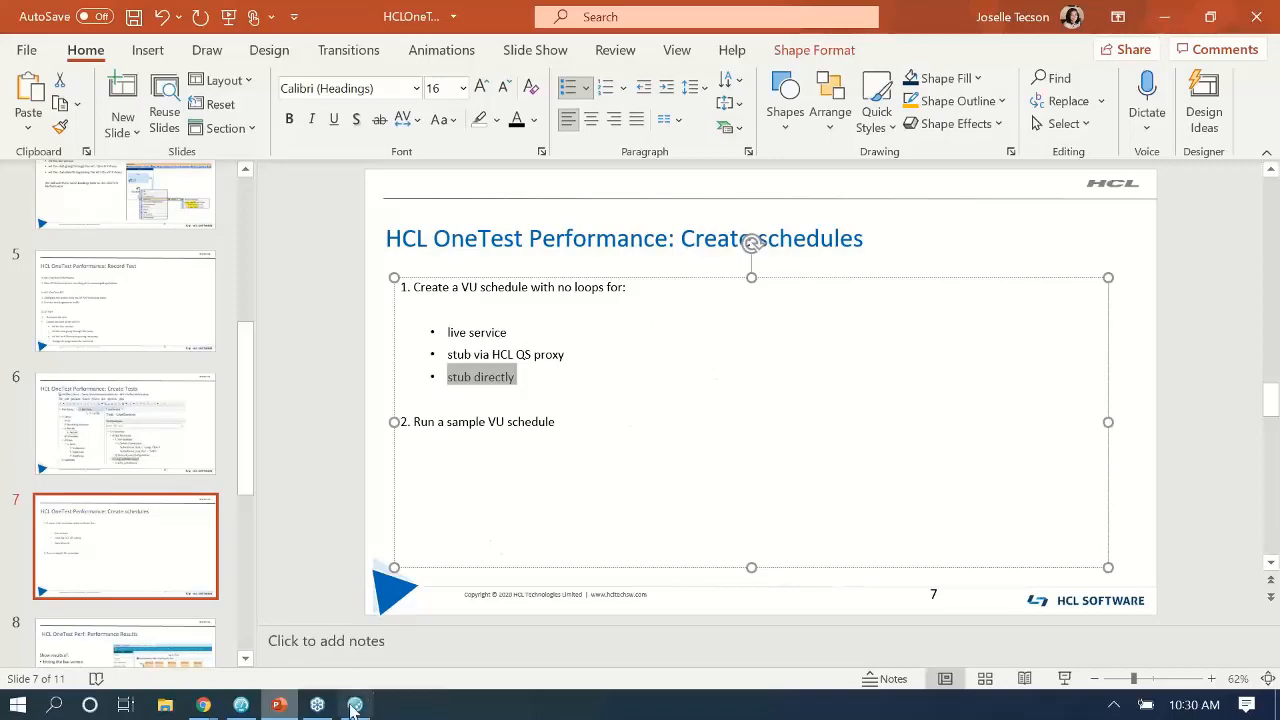
Restore the report and select the Schedule_Direct result in Test Navigator until it shows Complete.
left_click(240, 706)
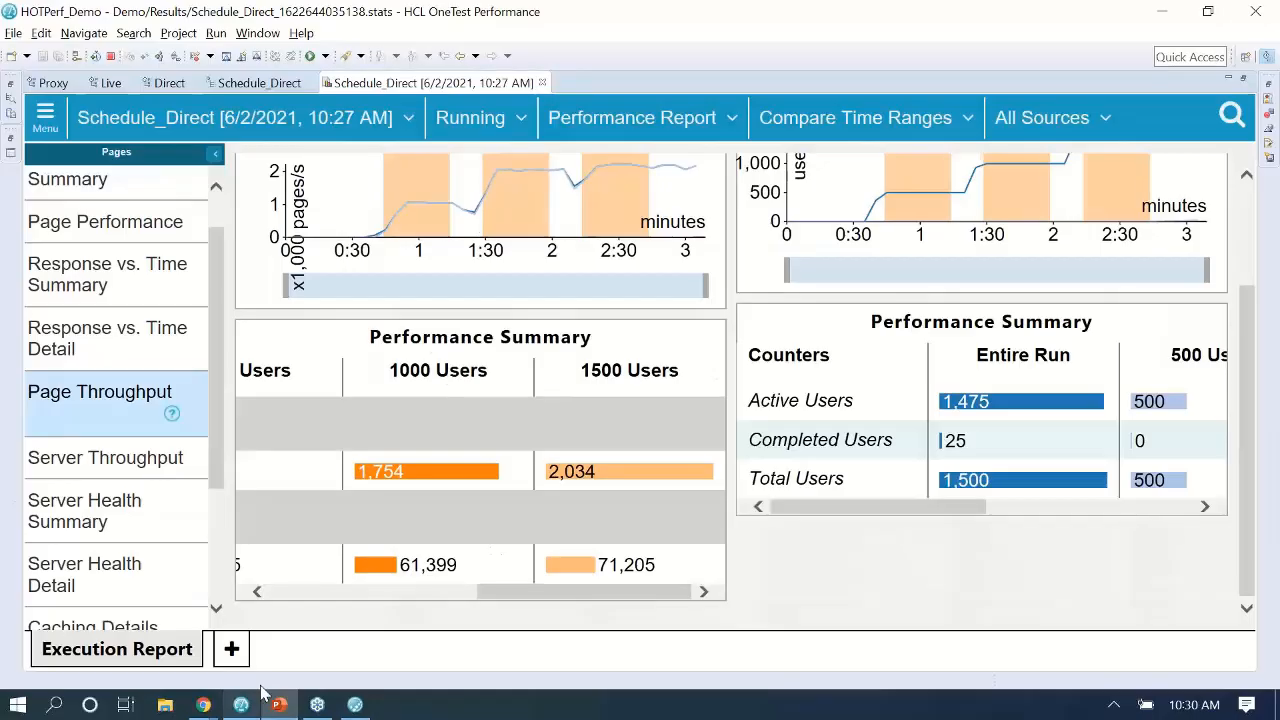
double_click(410, 84)
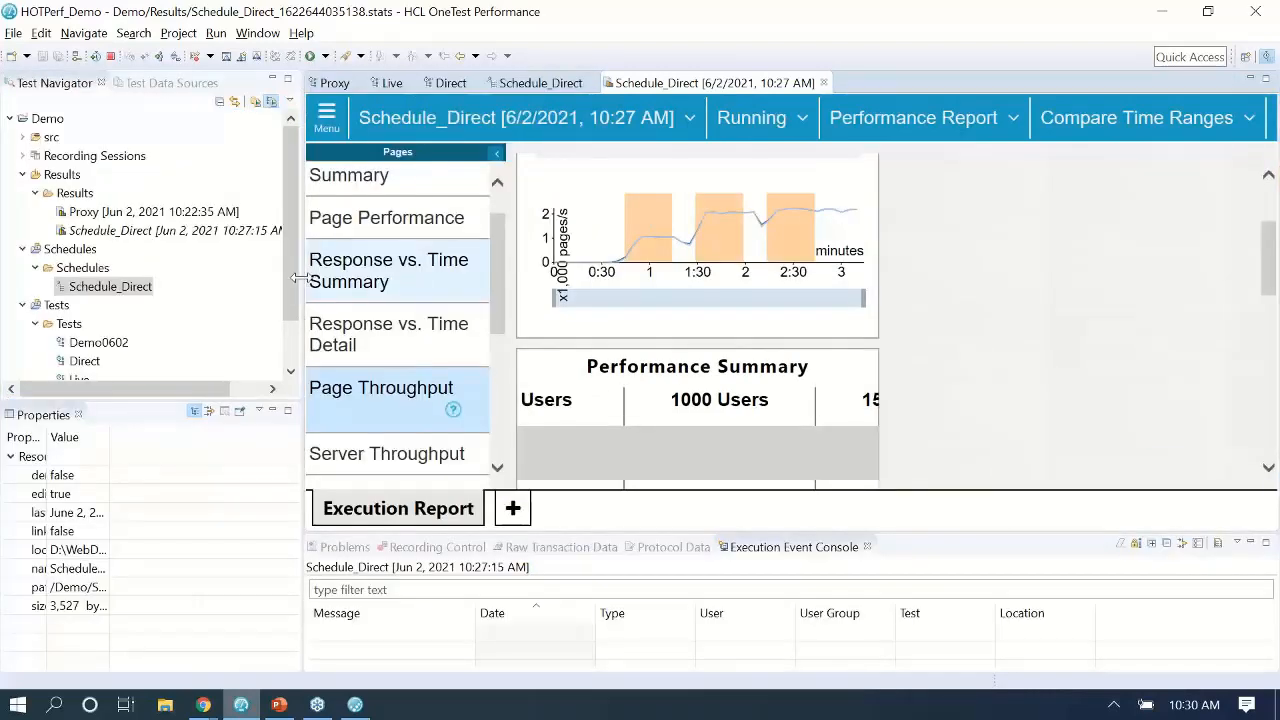
left_click(215, 232)
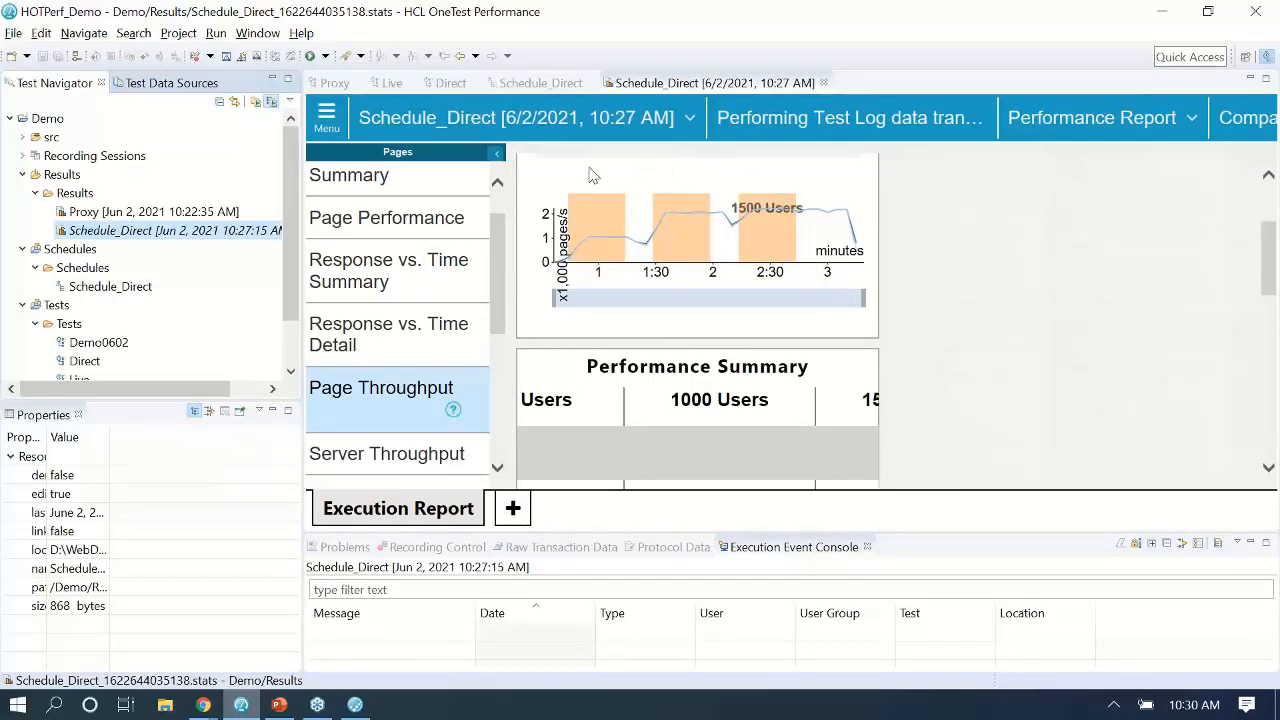
scroll(620, 235, "down", 1)
scroll(620, 235, "down", 1)
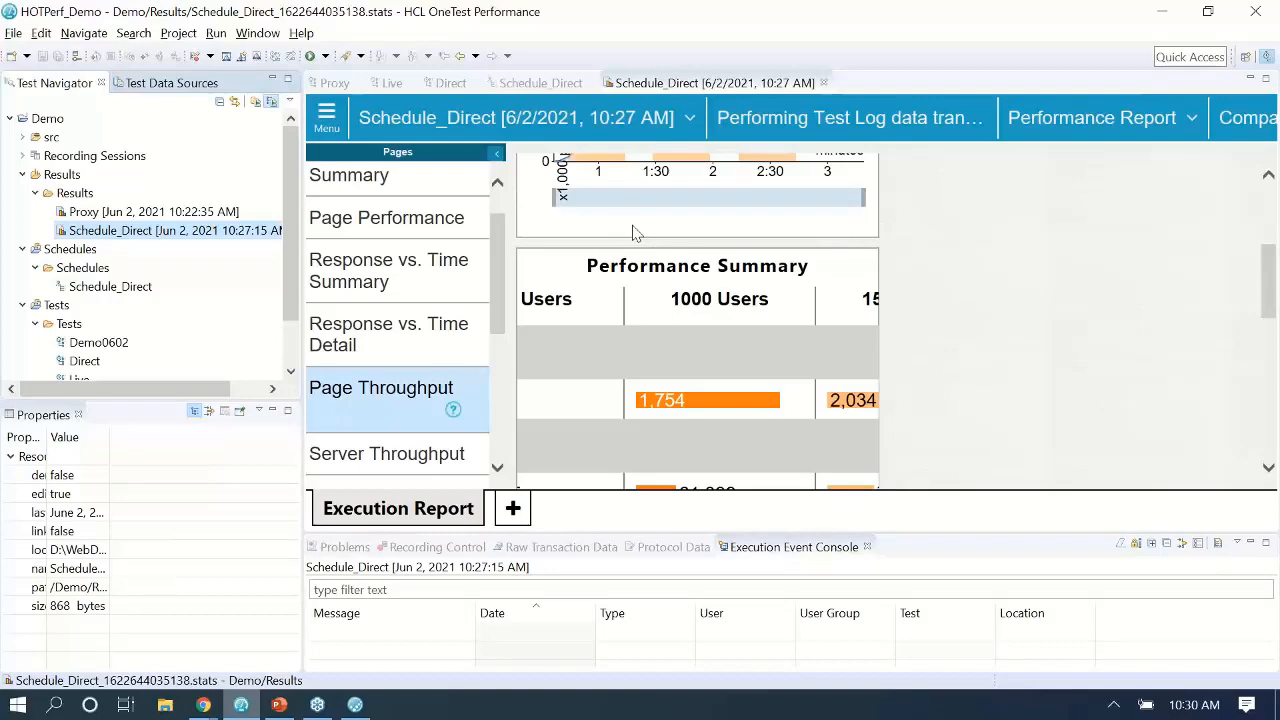
Maximize the report and compare hit rates: 737.6 at 500, 1,754 at 1000, 2,034 at 1500 users.
left_click(678, 88)
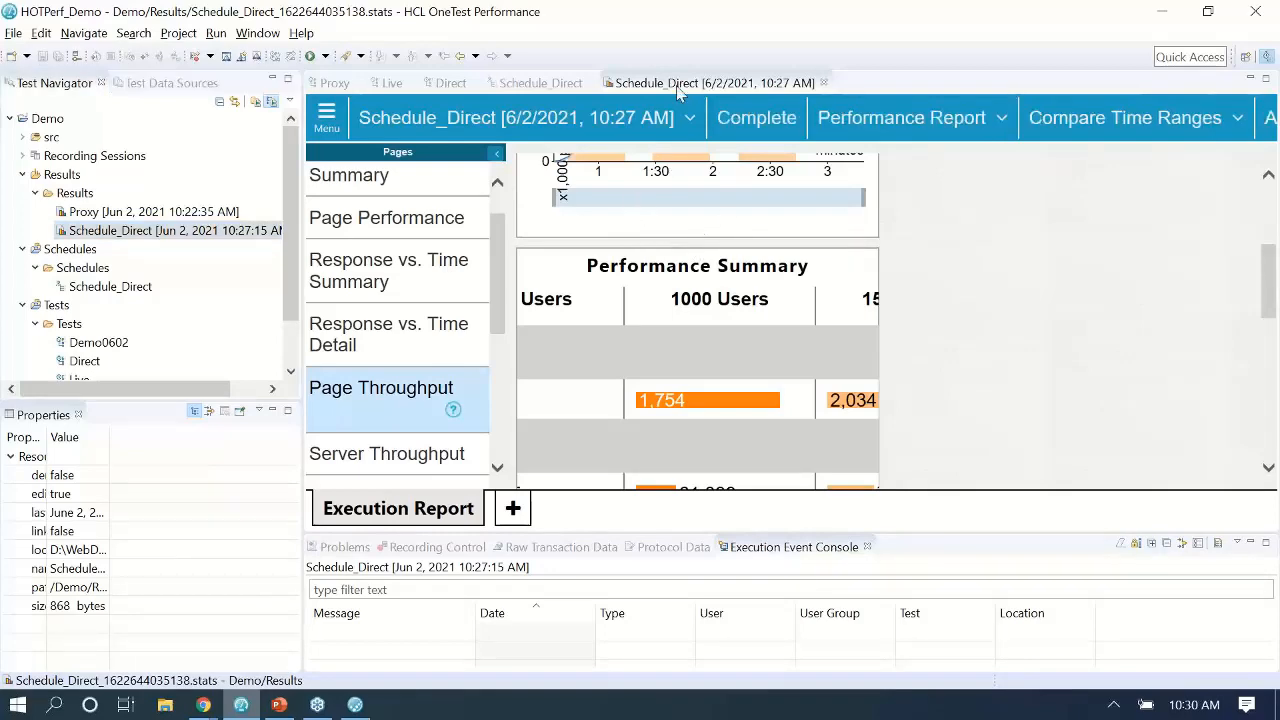
double_click(678, 88)
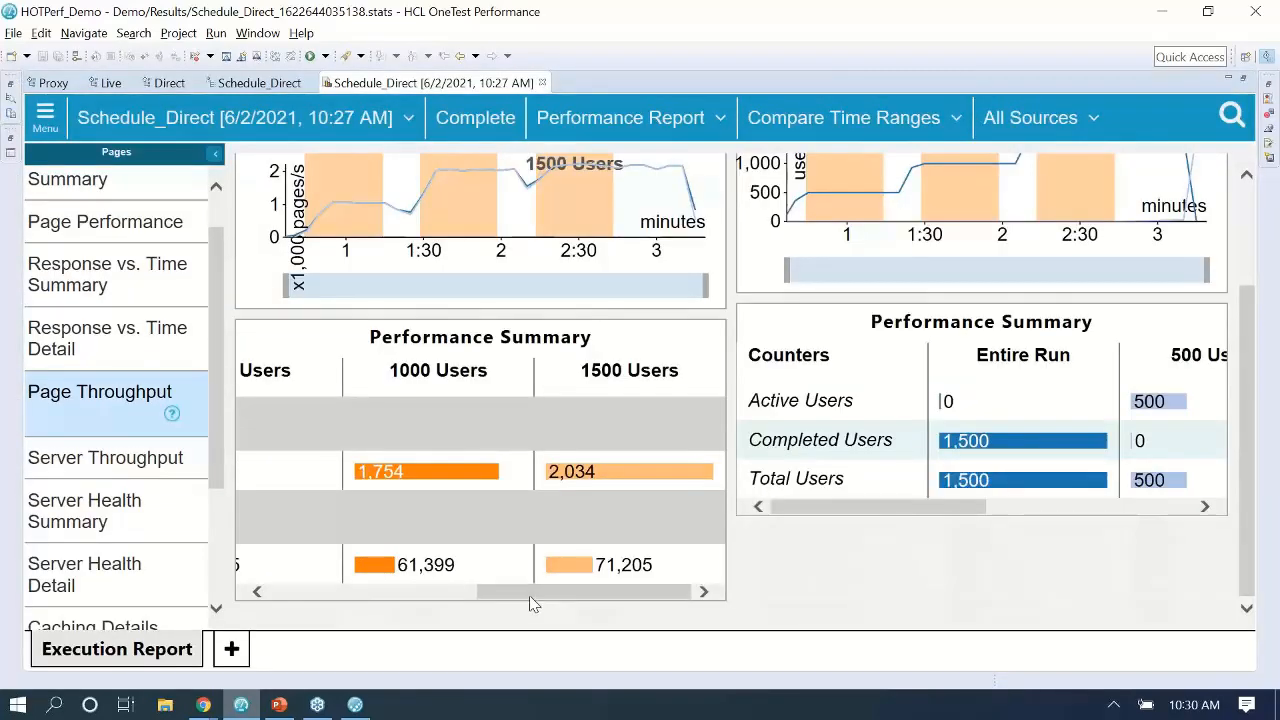
left_click_drag(529, 598, 486, 593)
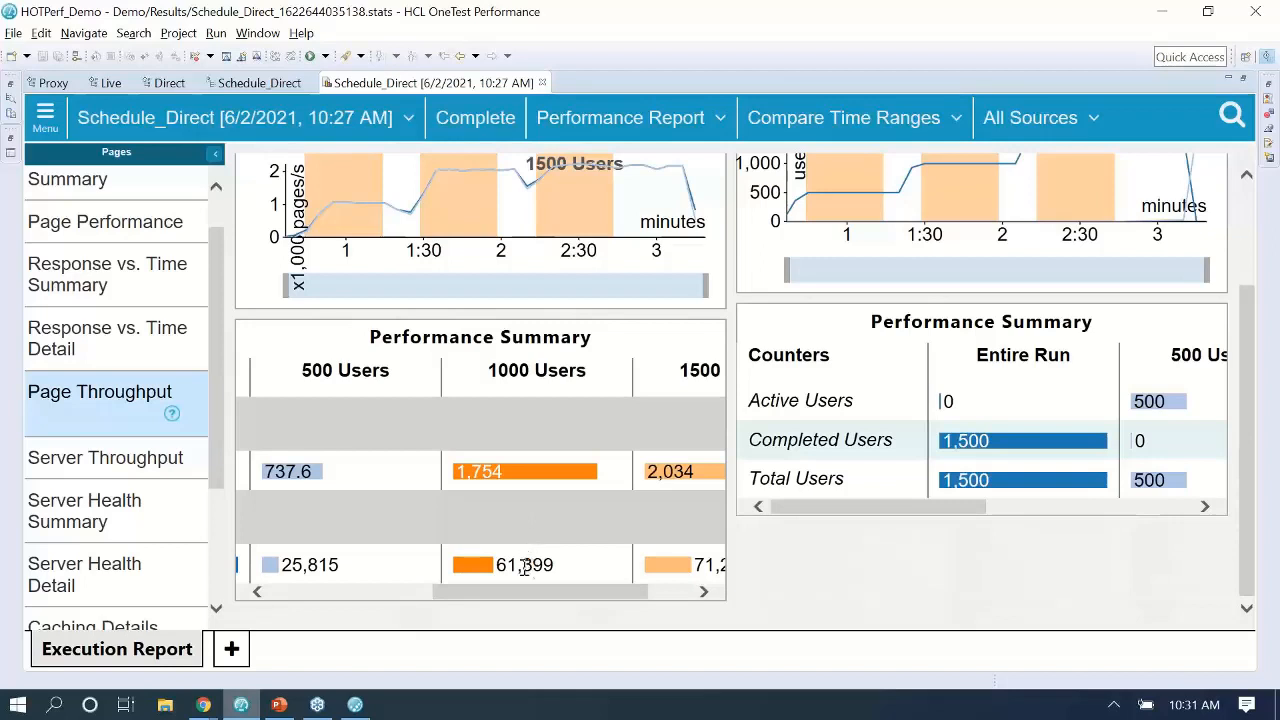
left_click_drag(516, 592, 523, 600)
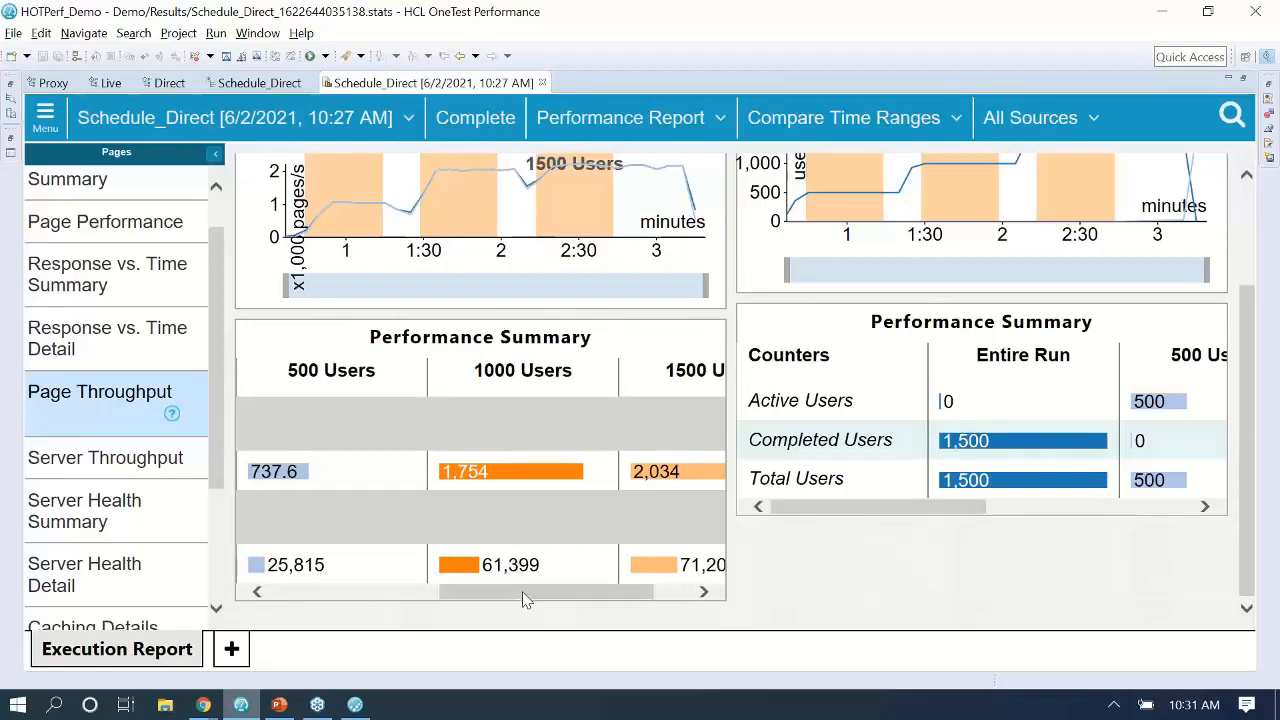
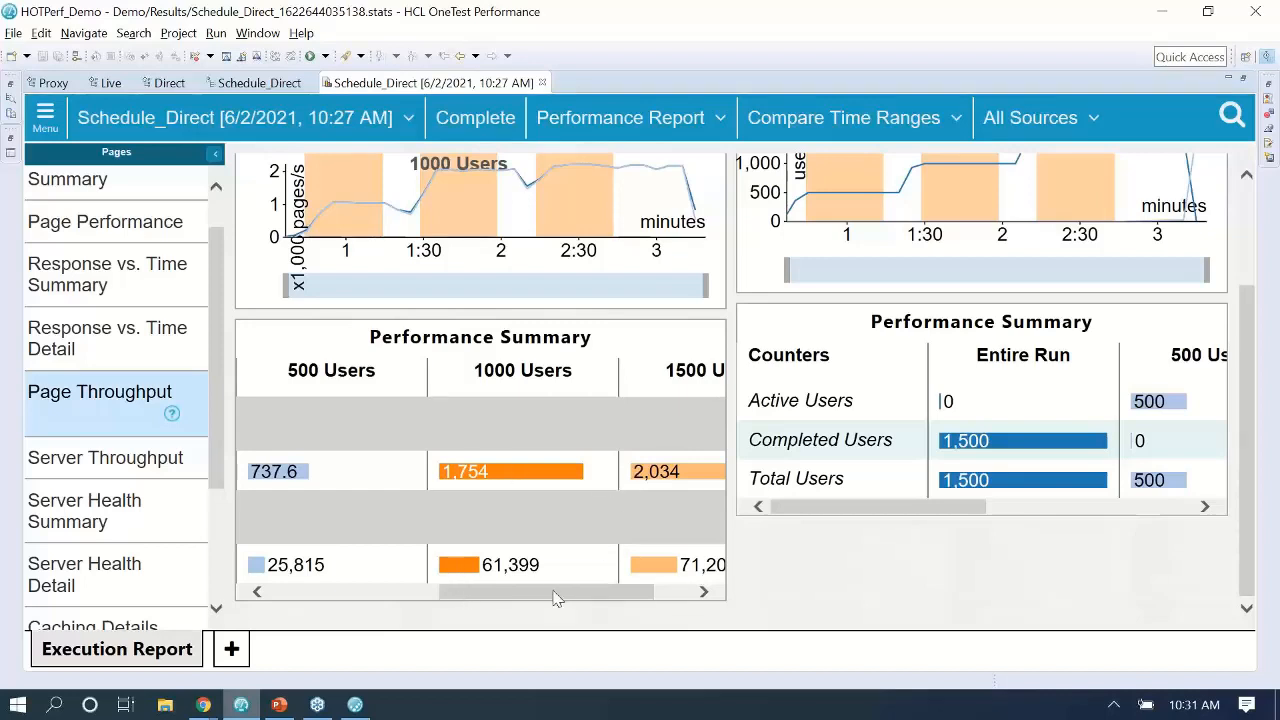
Switch back to the Schedule_Direct schedule and restore the editor so the side panels reappear.
left_click_drag(557, 597, 586, 598)
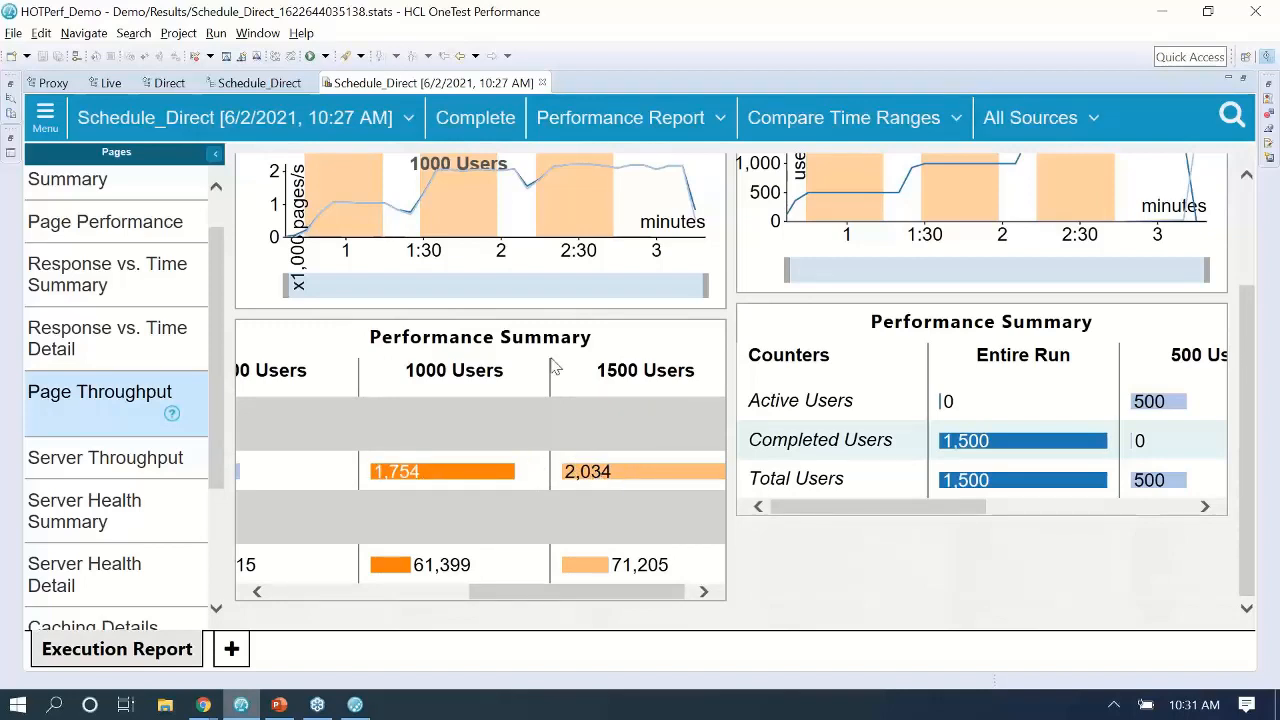
left_click(268, 86)
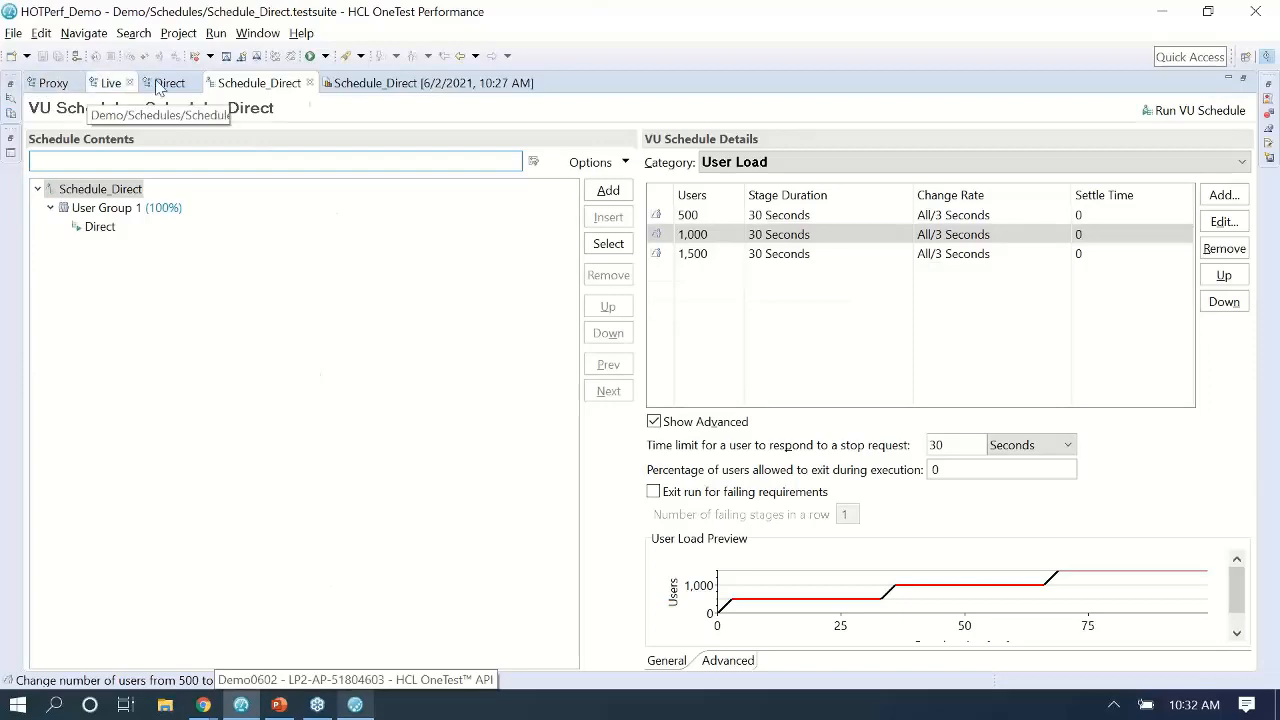
double_click(268, 81)
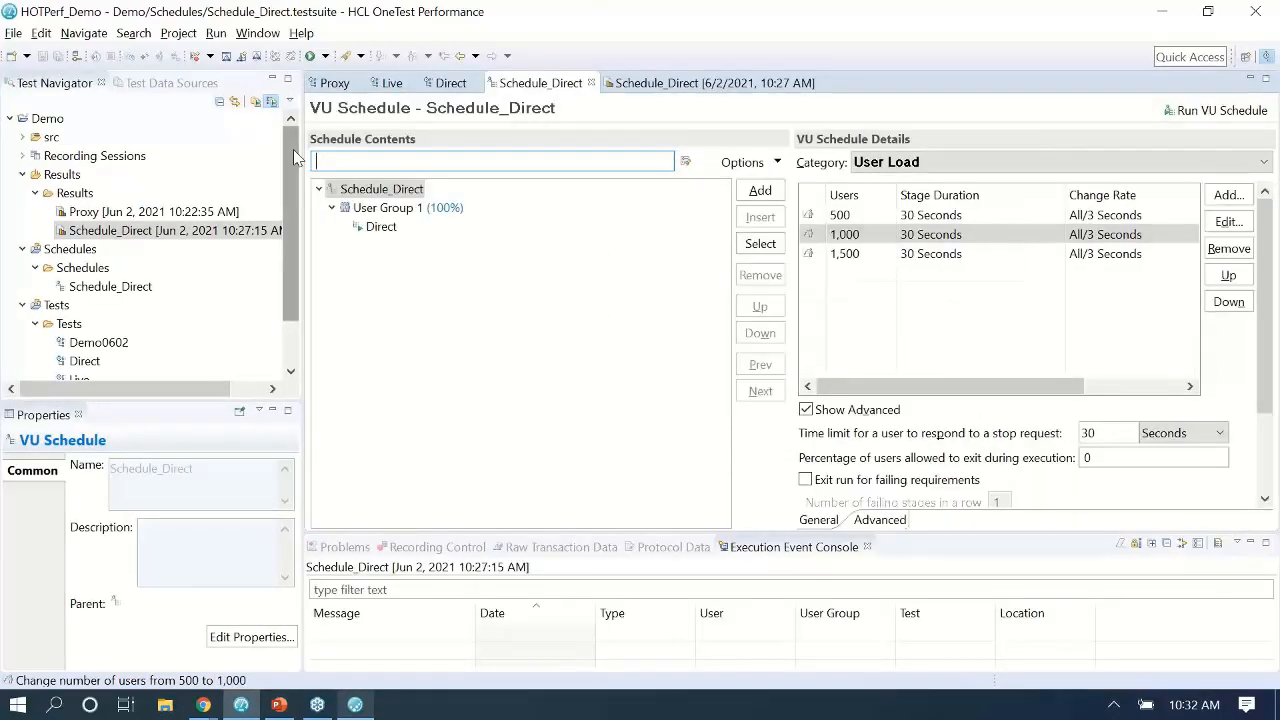
left_click_drag(293, 149, 293, 194)
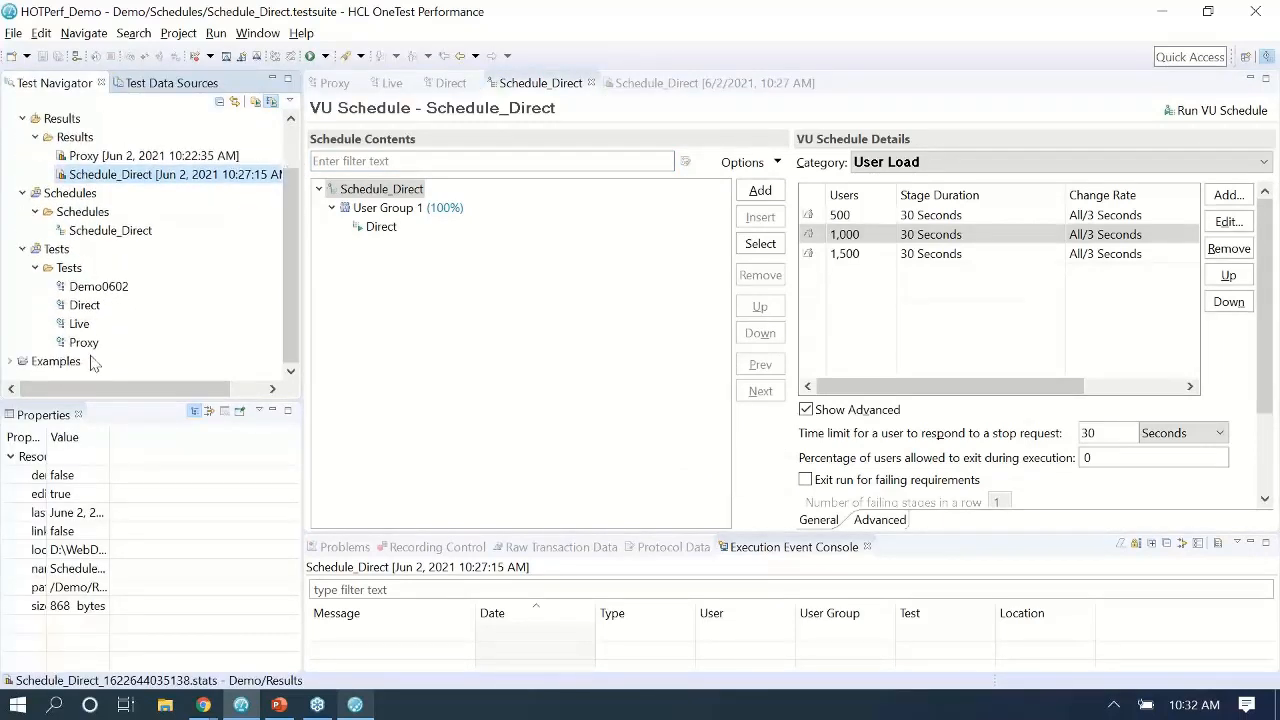
Expand Examples and select the Jun 2 Schedule_Live, Schedule_StubDirect and Schedule_StubProxy result runs.
left_click(12, 362)
scroll(110, 285, "down", 3)
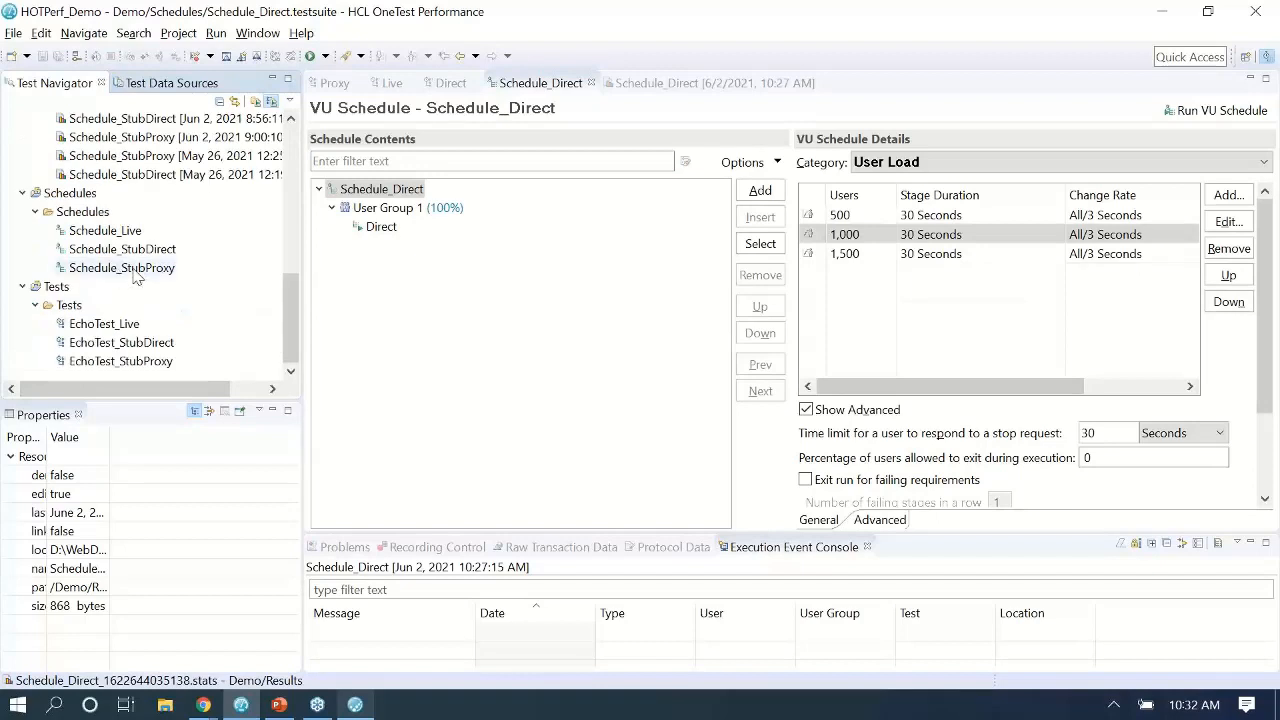
scroll(170, 243, "up", 2)
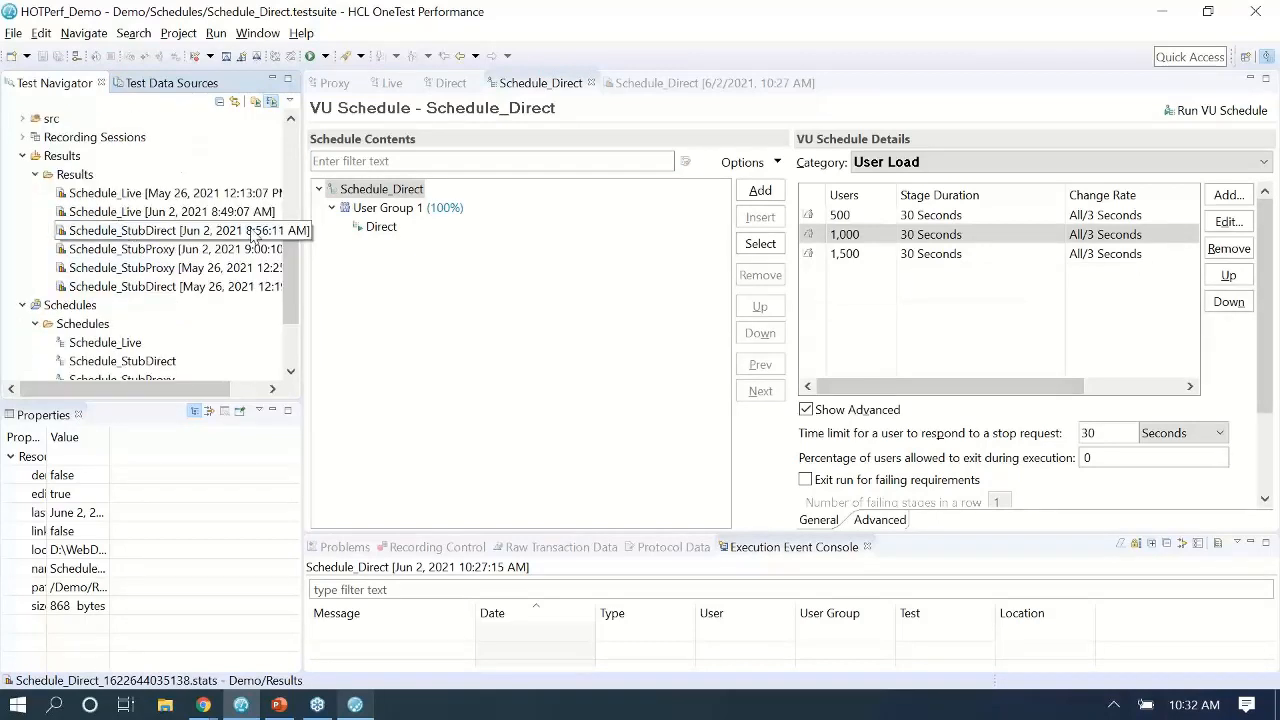
left_click(173, 214)
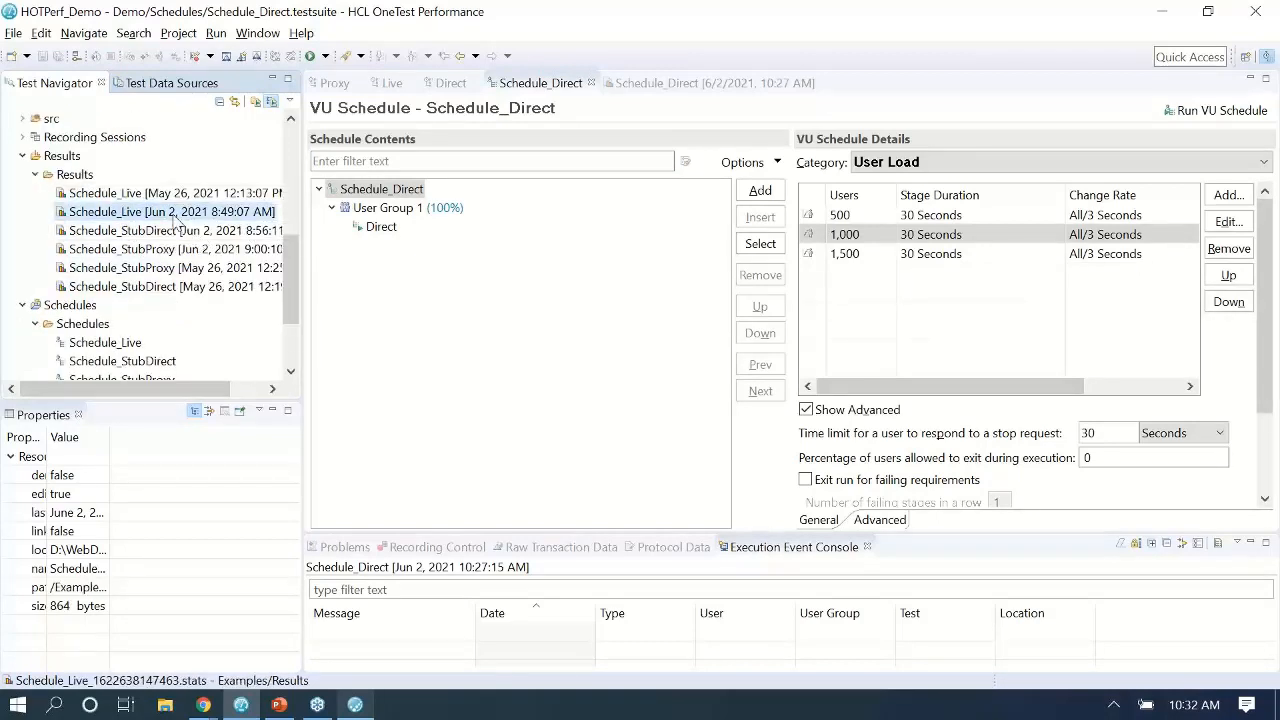
left_click(172, 234)
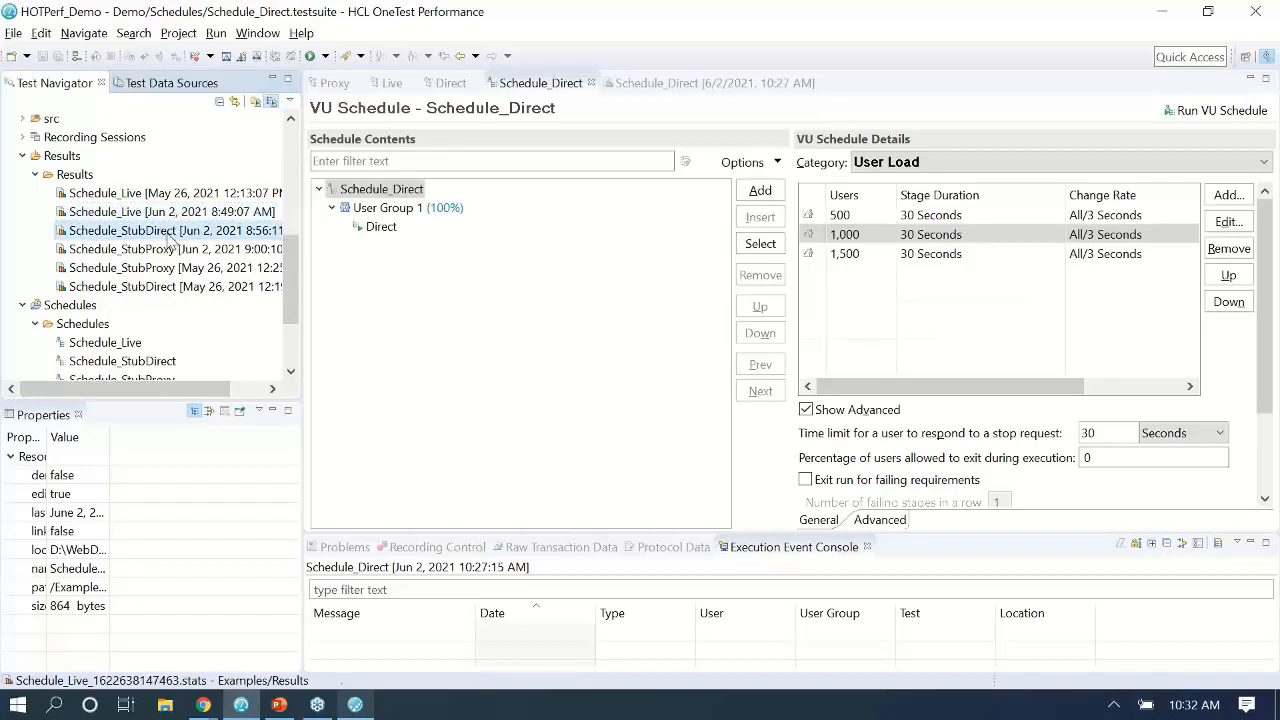
left_click(176, 252)
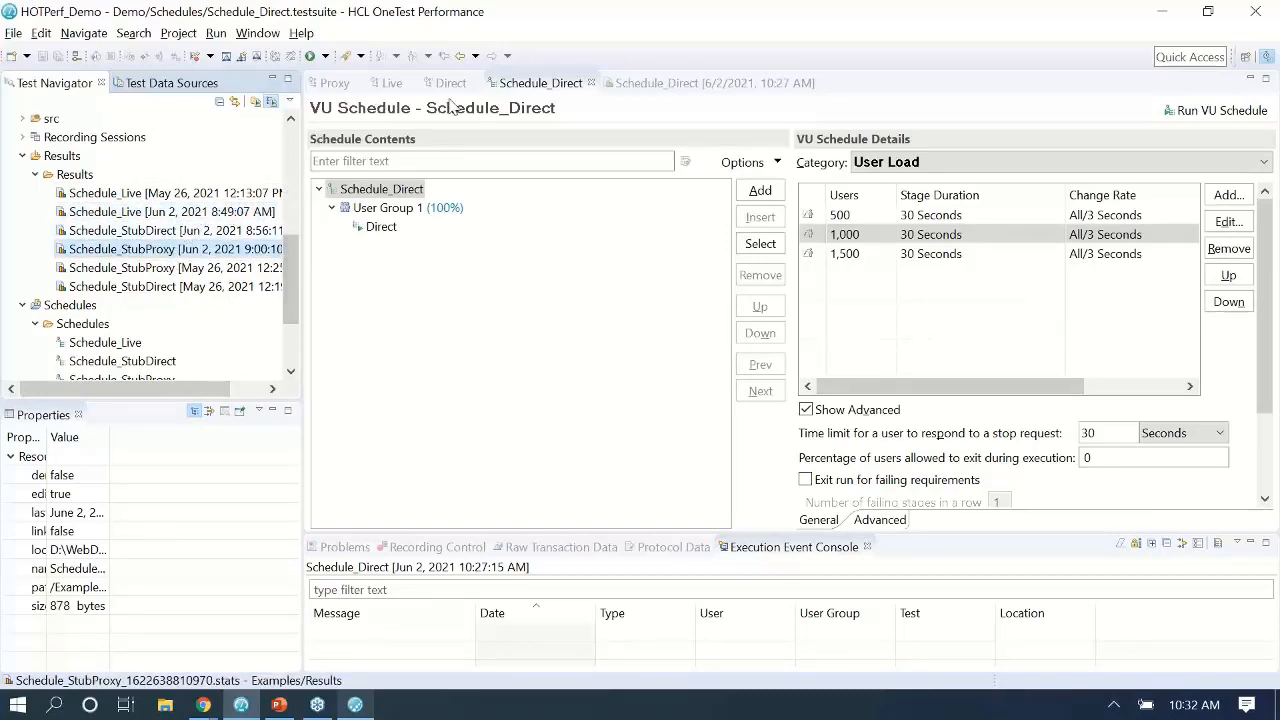
scroll(180, 213, "up", 4)
scroll(180, 210, "up", 1)
left_click(180, 192)
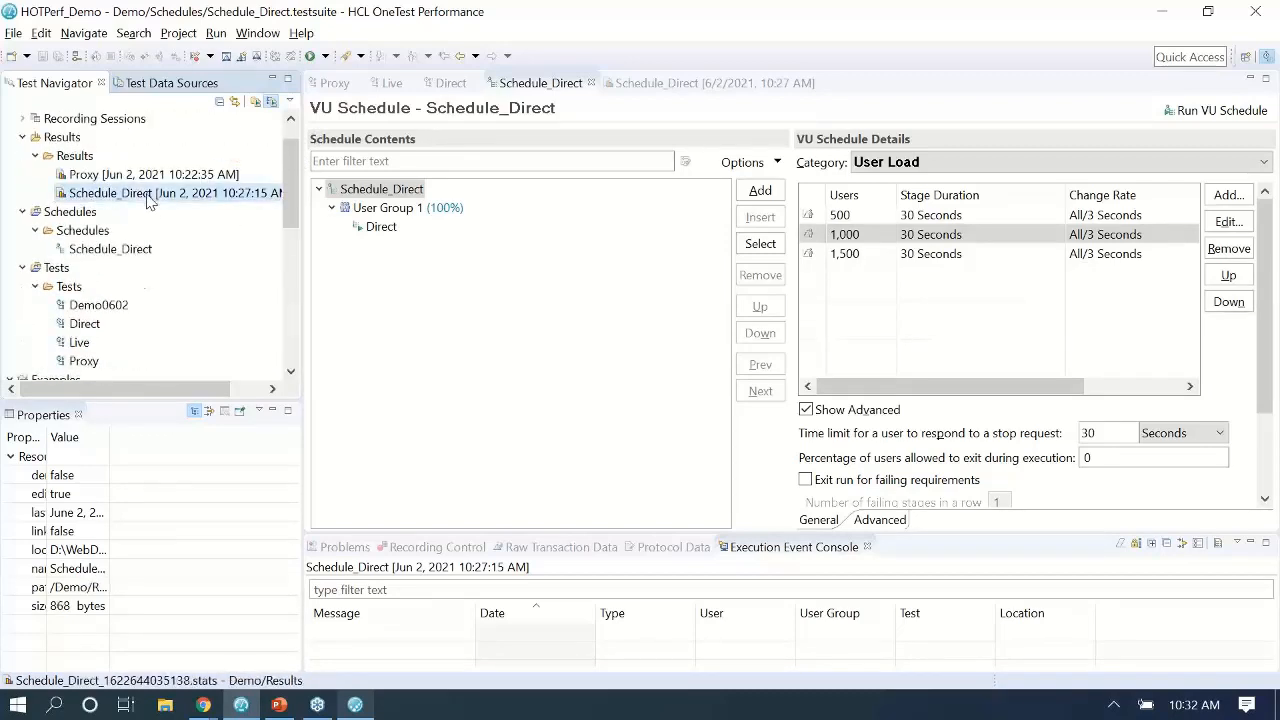
scroll(140, 275, "down", 1)
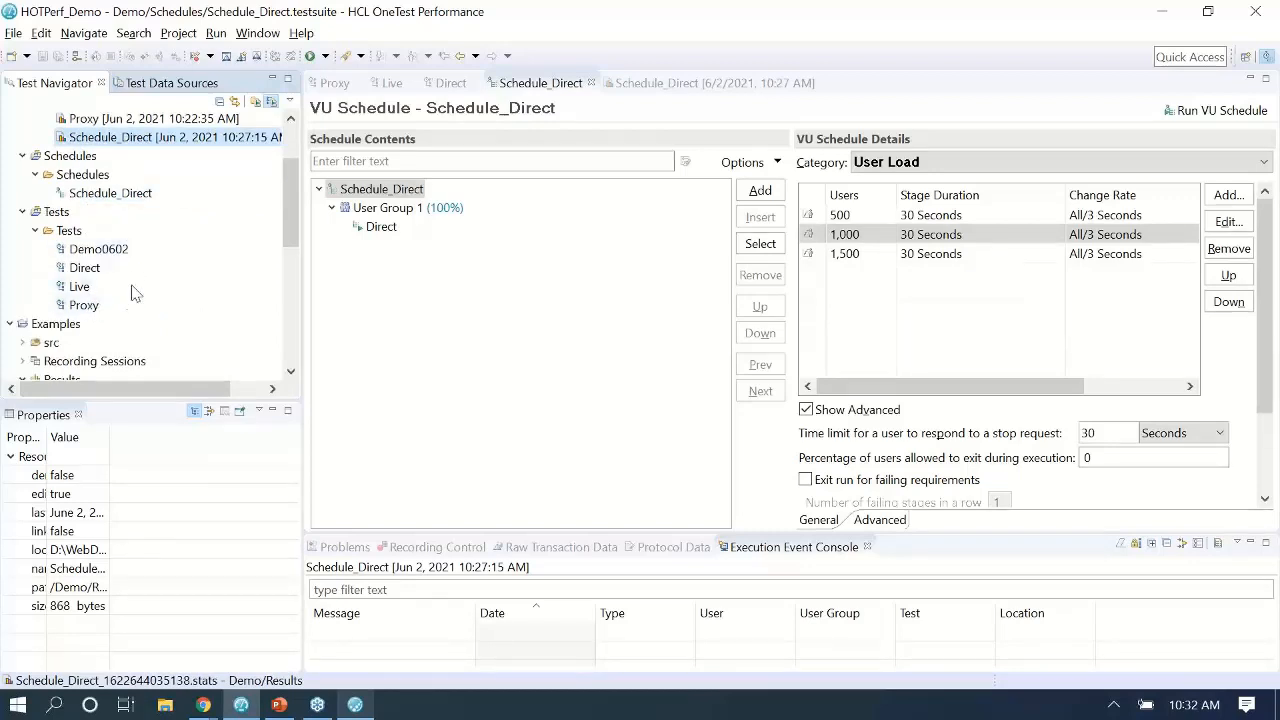
scroll(130, 305, "down", 5)
scroll(168, 317, "up", 1)
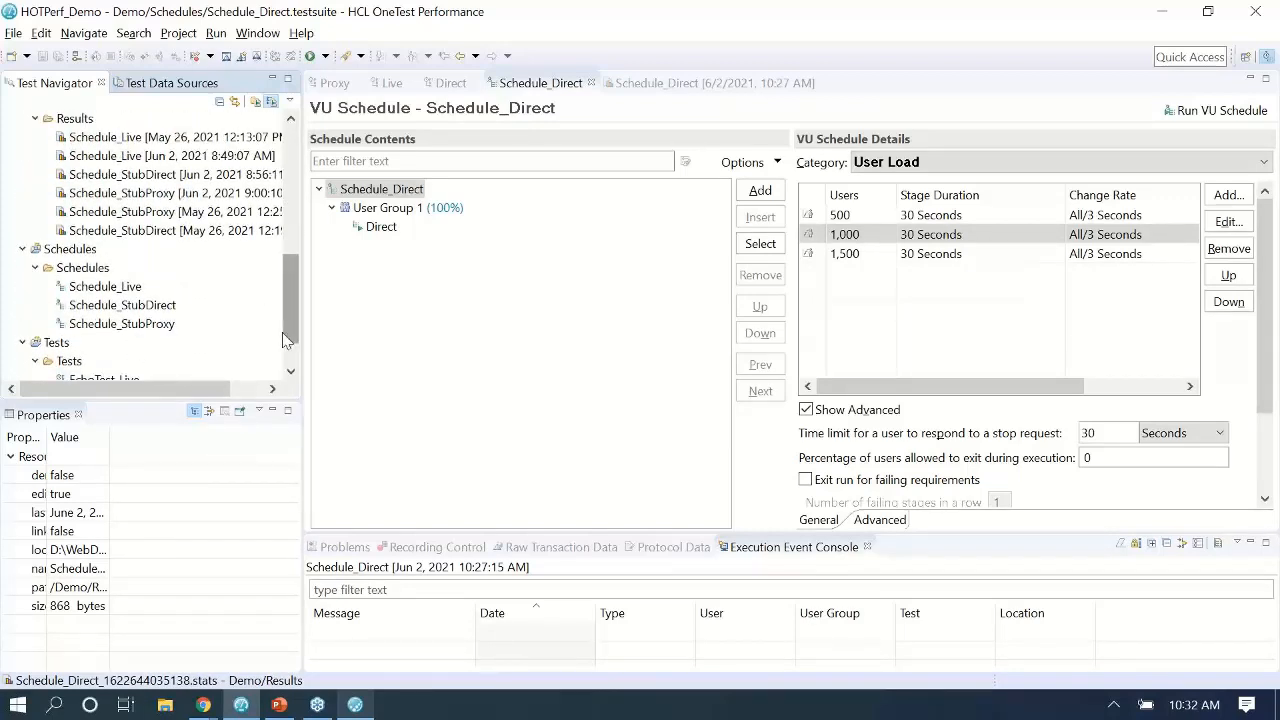
left_click(157, 157)
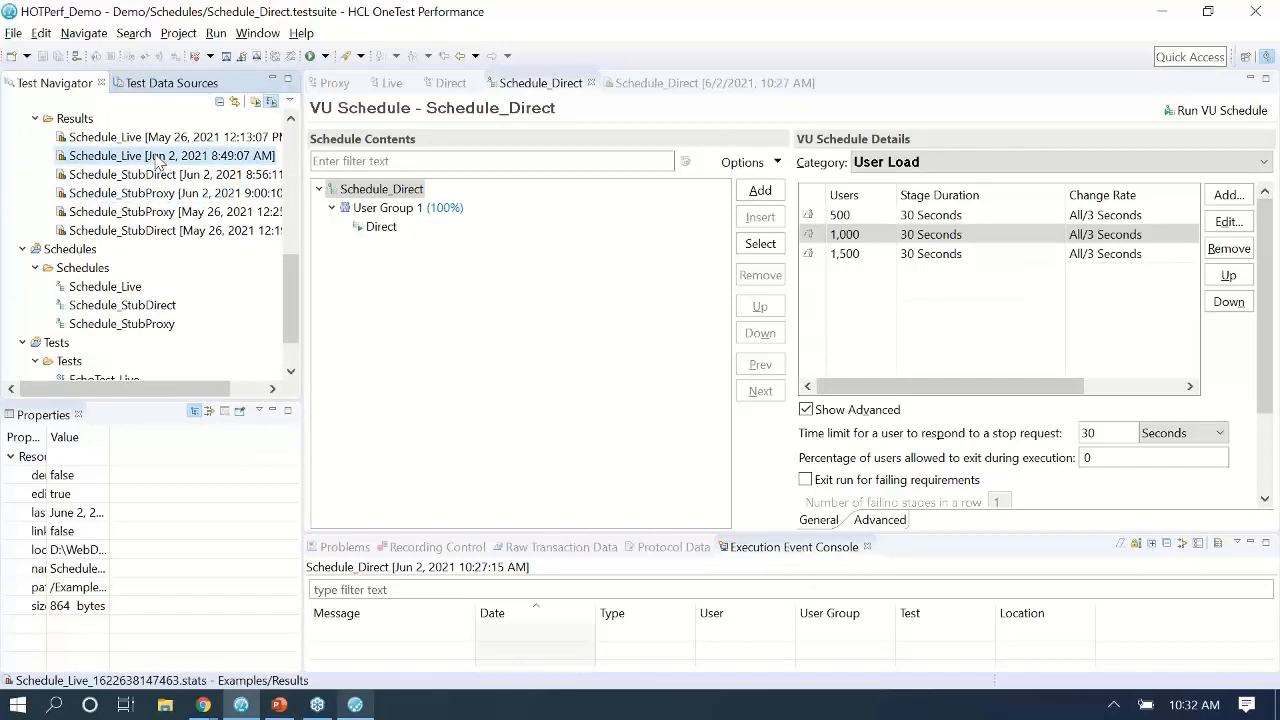
left_click(148, 190, "shift")
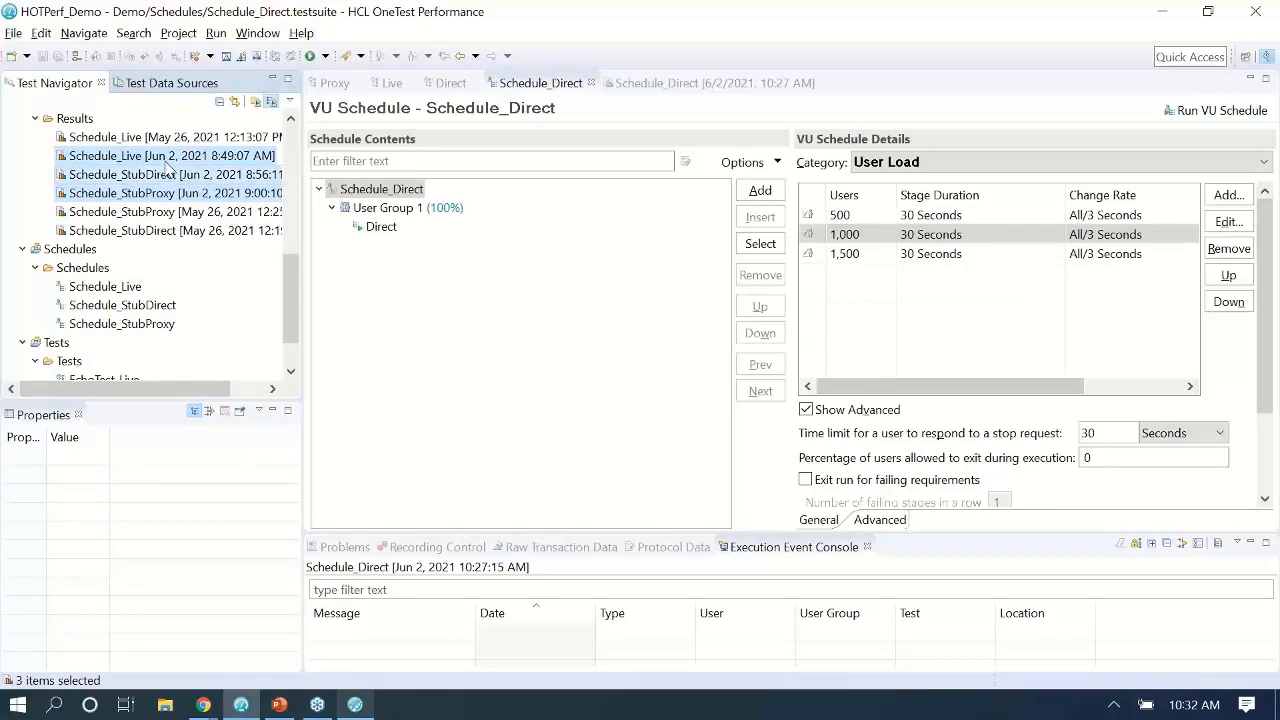
Compare the three selected runs and close every editor tab except the comparison report.
right_click(170, 168)
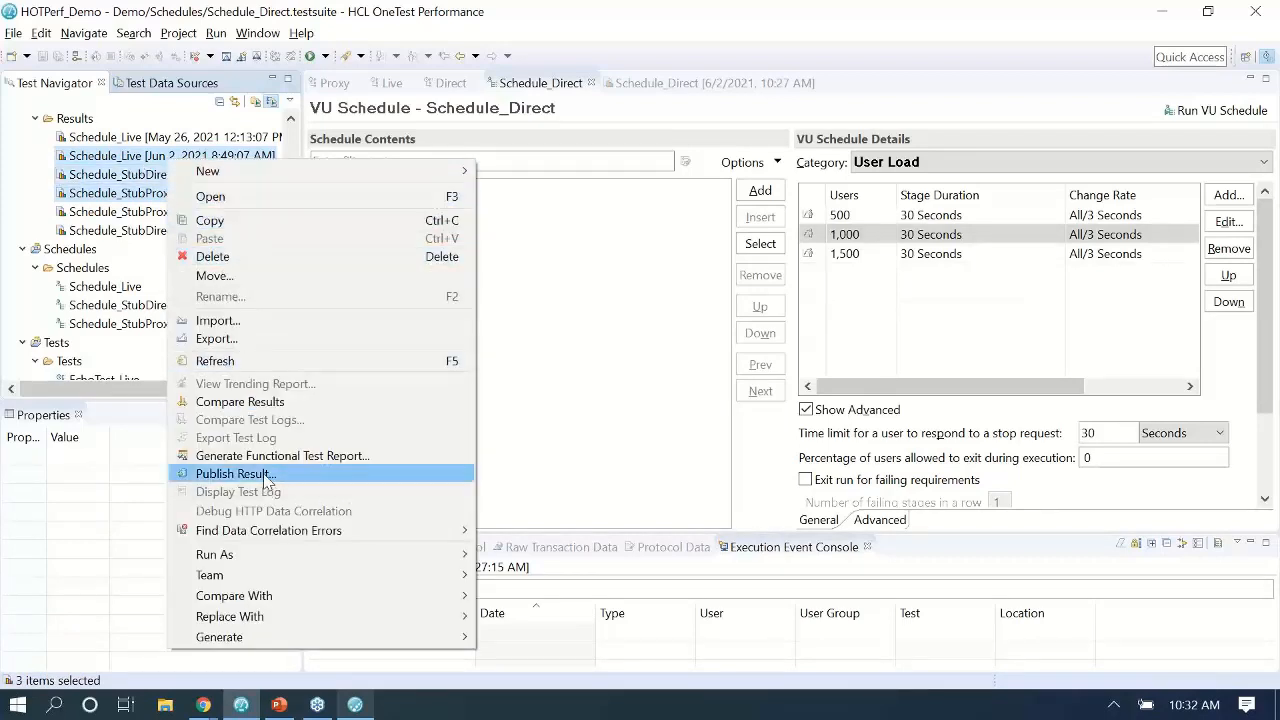
left_click(240, 402)
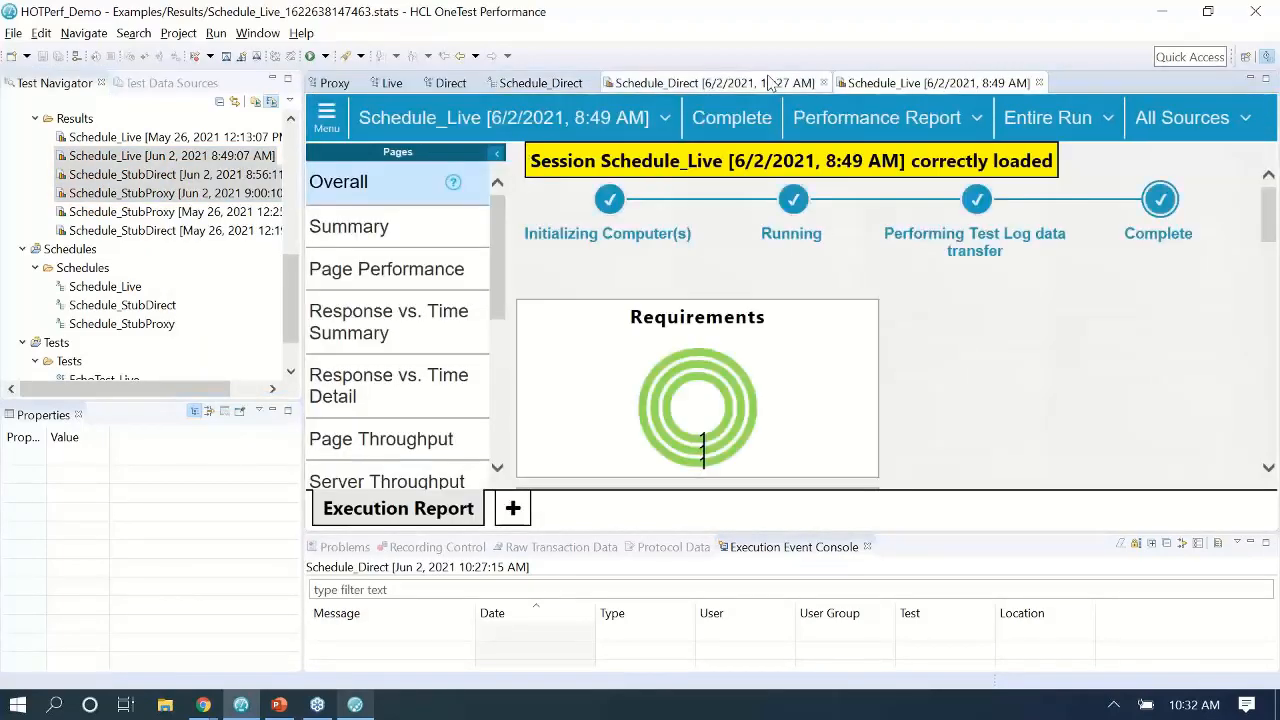
right_click(856, 83)
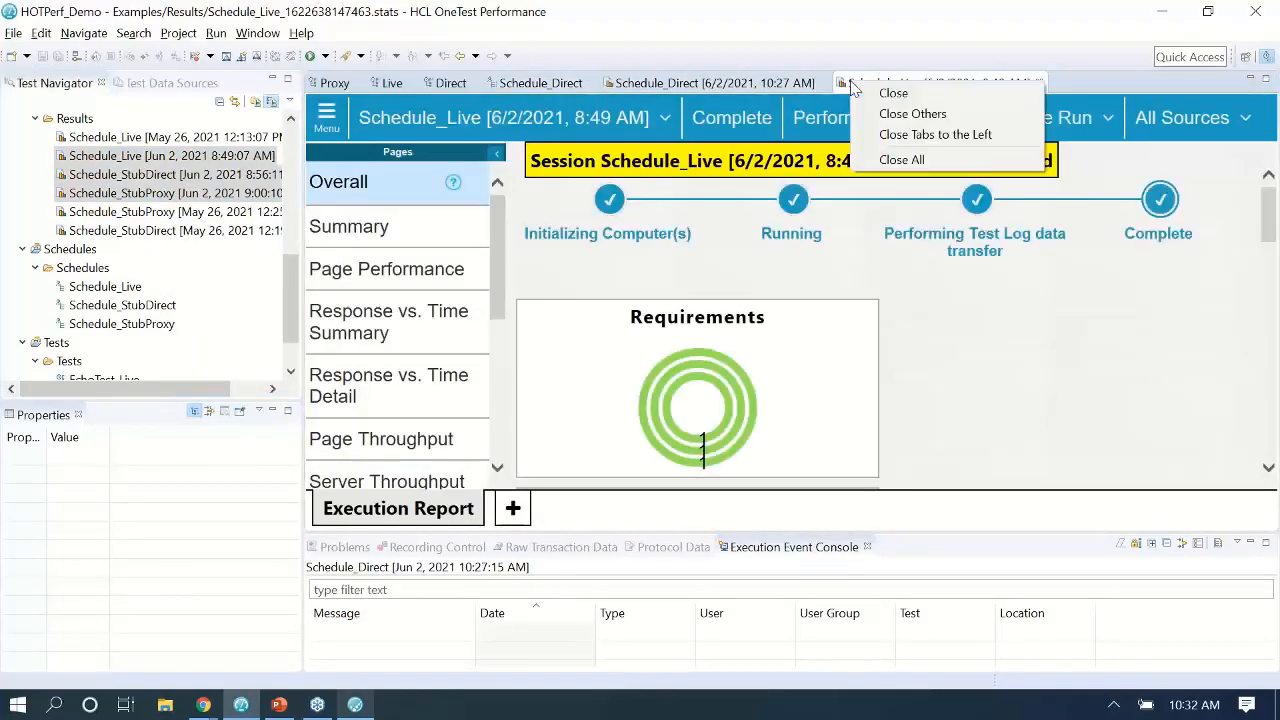
left_click(903, 114)
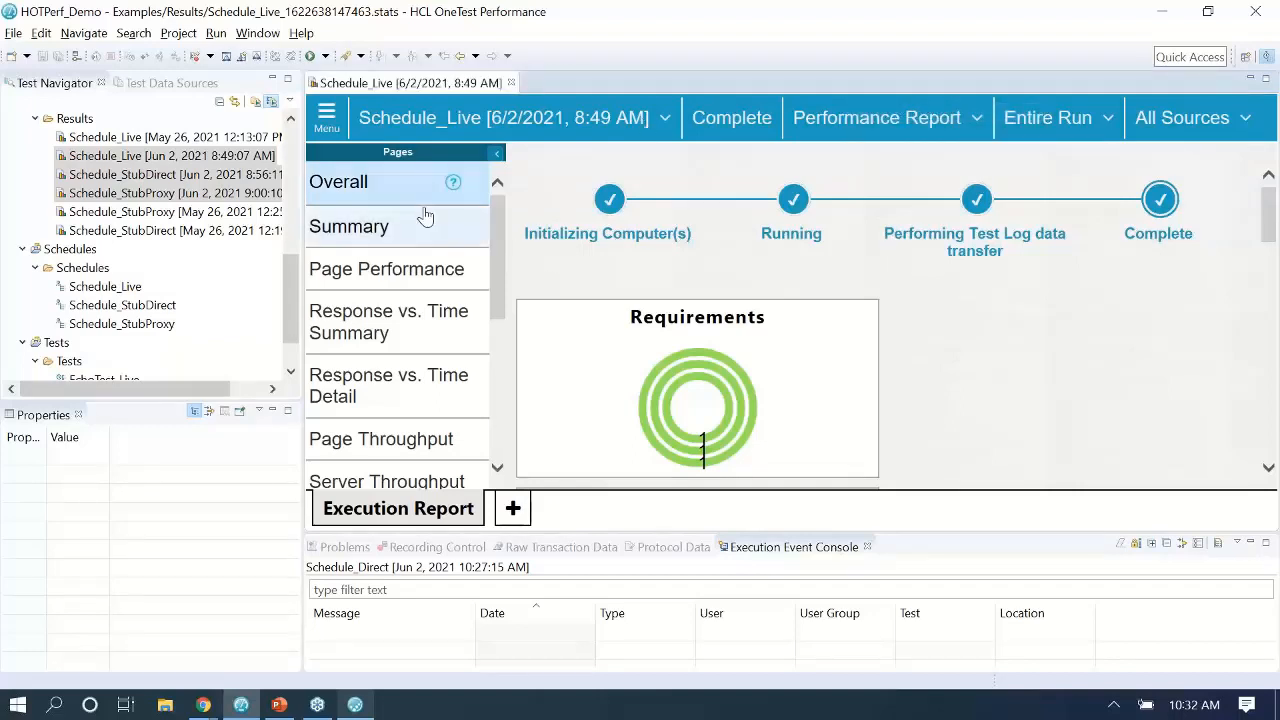
Show the comparison's Page Throughput page covering the Entire Run.
scroll(400, 270, "down", 1)
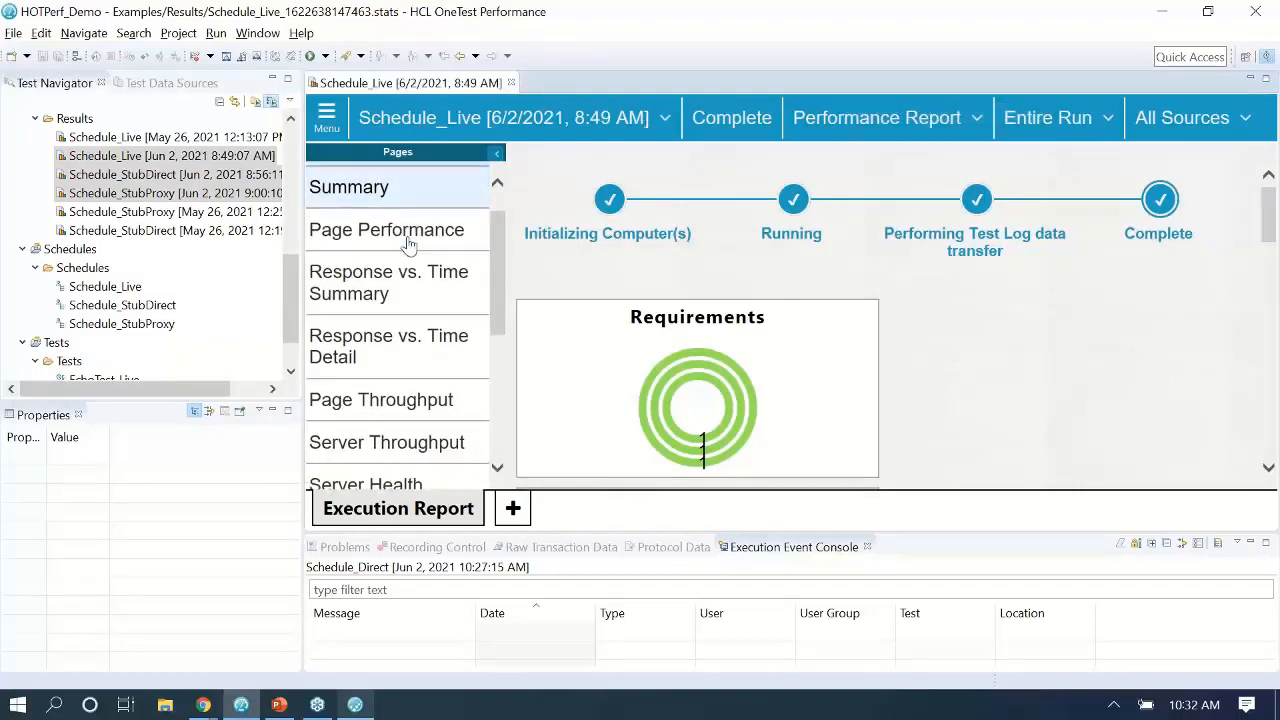
left_click(383, 390)
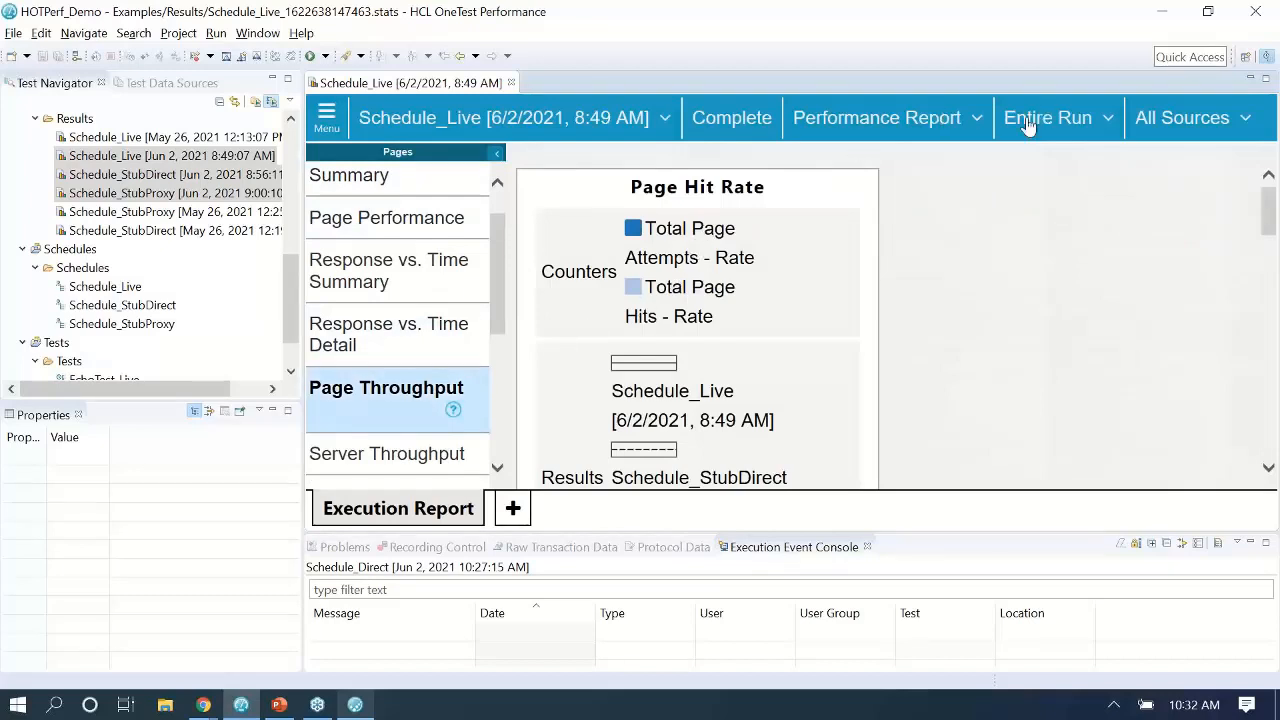
left_click(1024, 122)
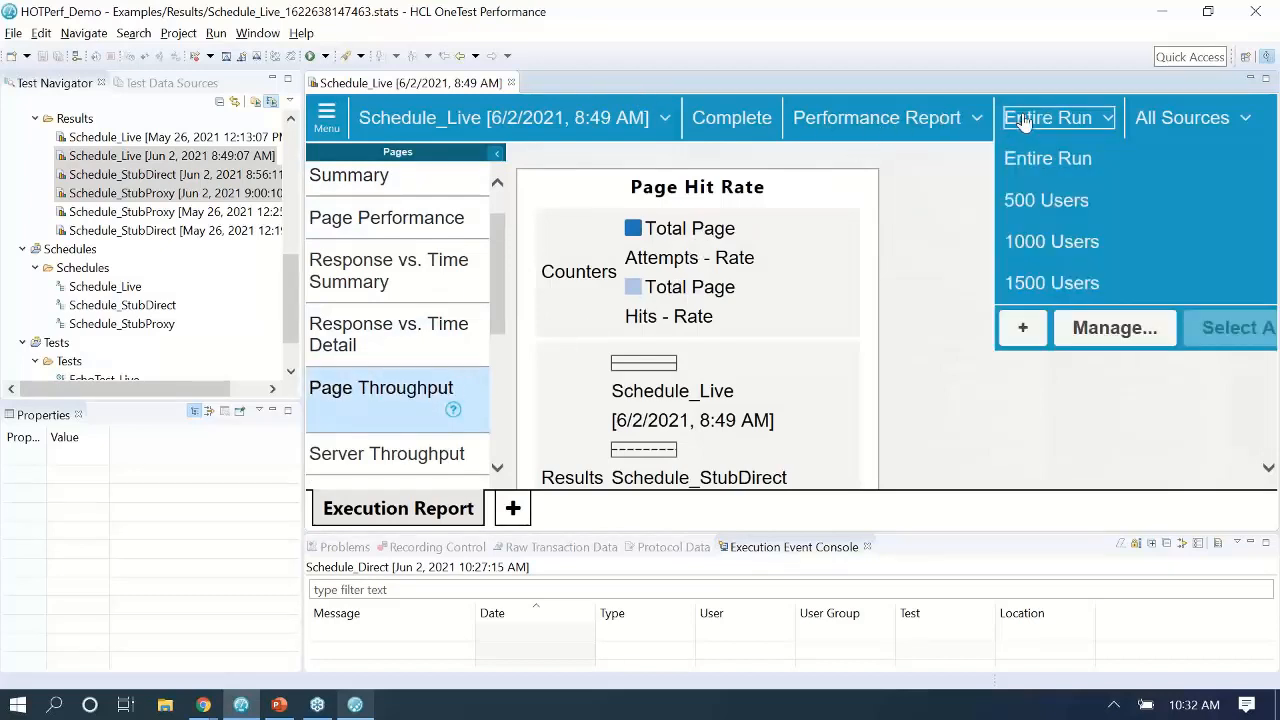
left_click(1047, 158)
scroll(865, 327, "down", 1)
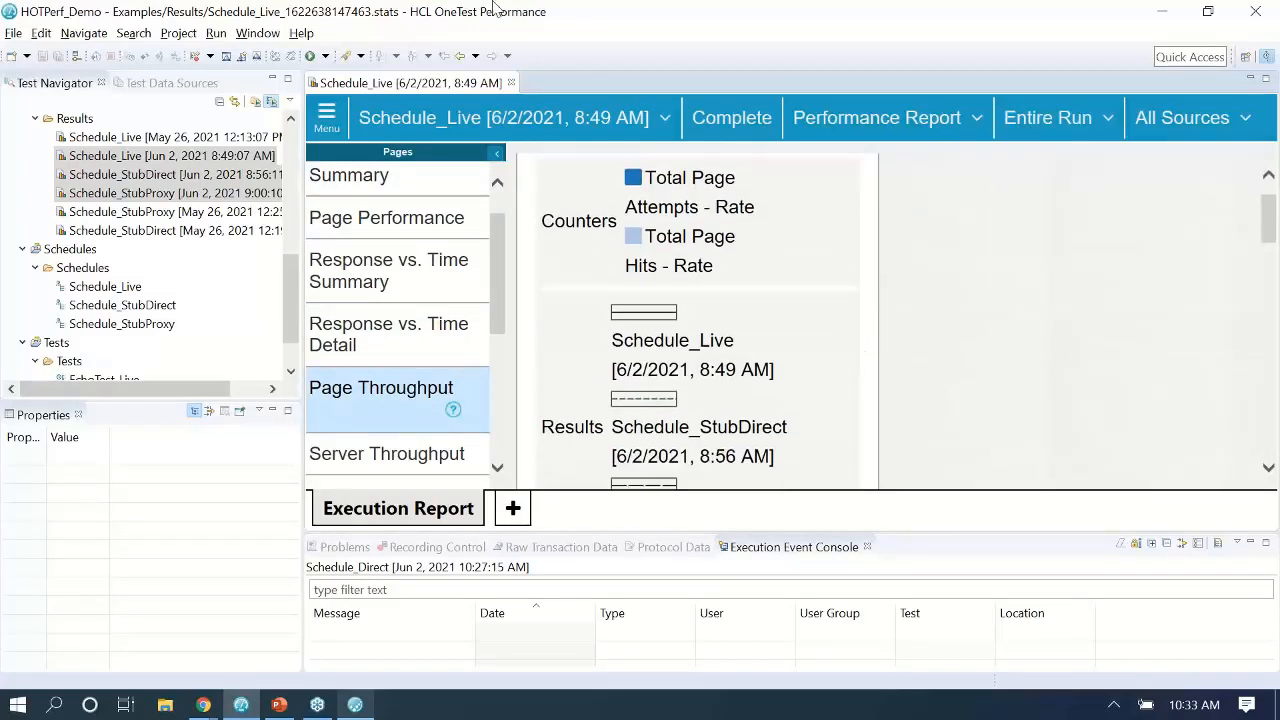
Maximize the comparison, review the Schedule_Live and Schedule_StubDirect Performance Summary figures, then return to PowerPoint.
double_click(393, 84)
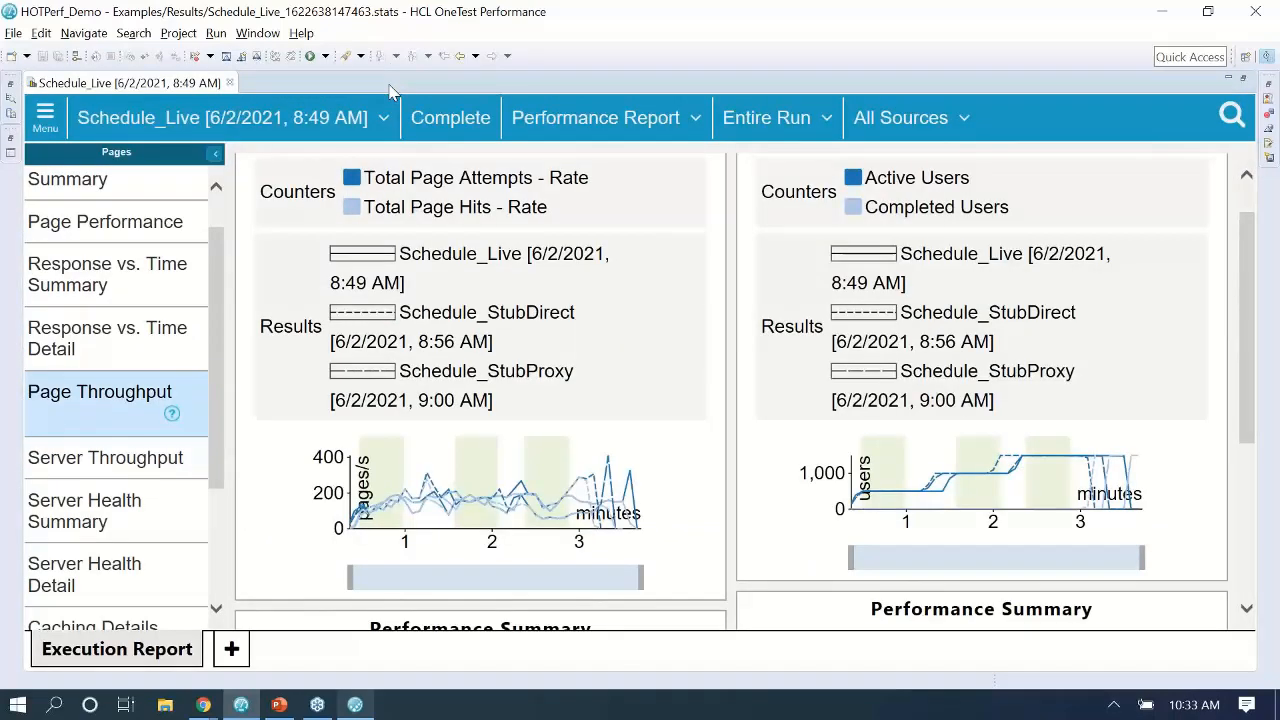
scroll(456, 262, "down", 5)
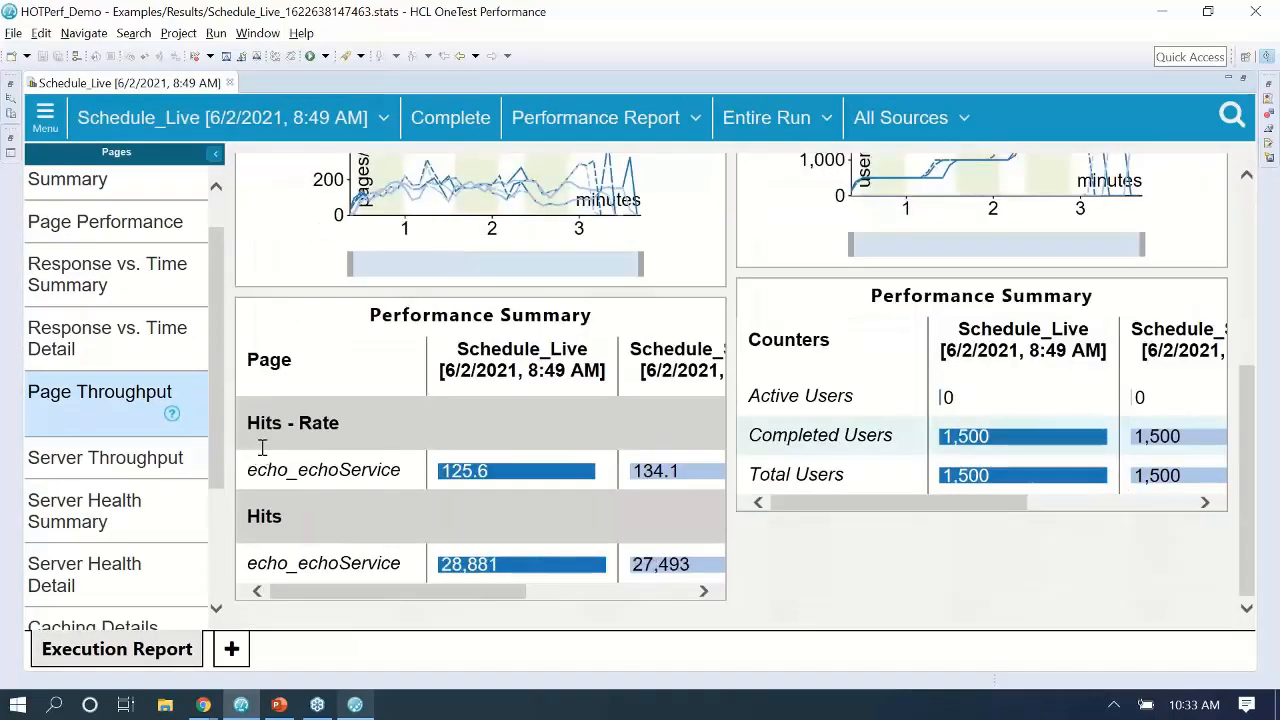
left_click_drag(315, 589, 397, 600)
double_click(368, 348)
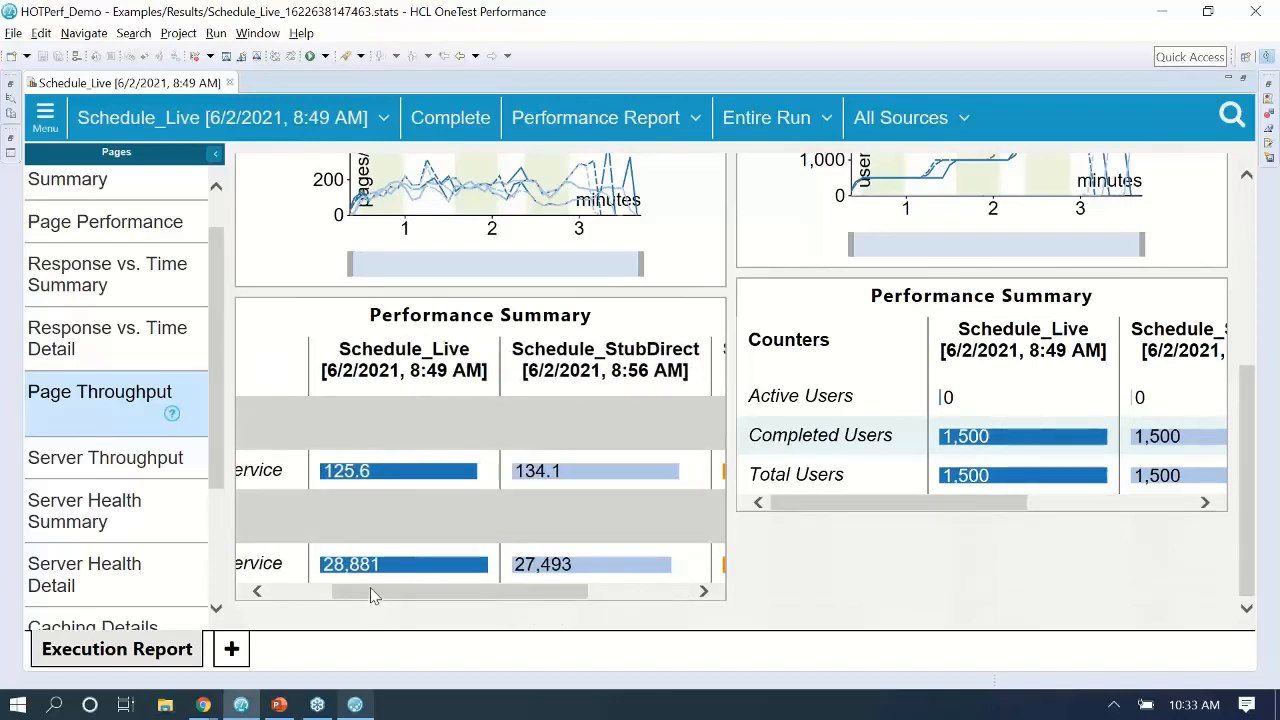
left_click_drag(370, 595, 297, 594)
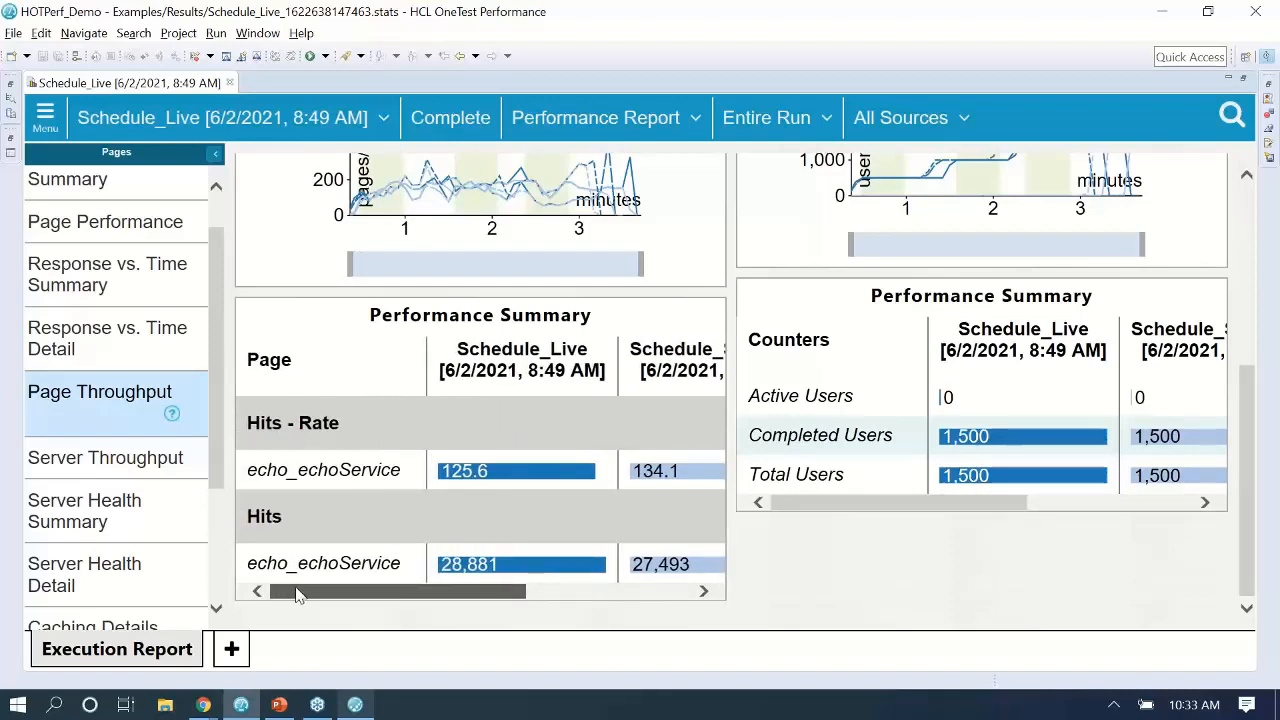
left_click_drag(297, 594, 466, 600)
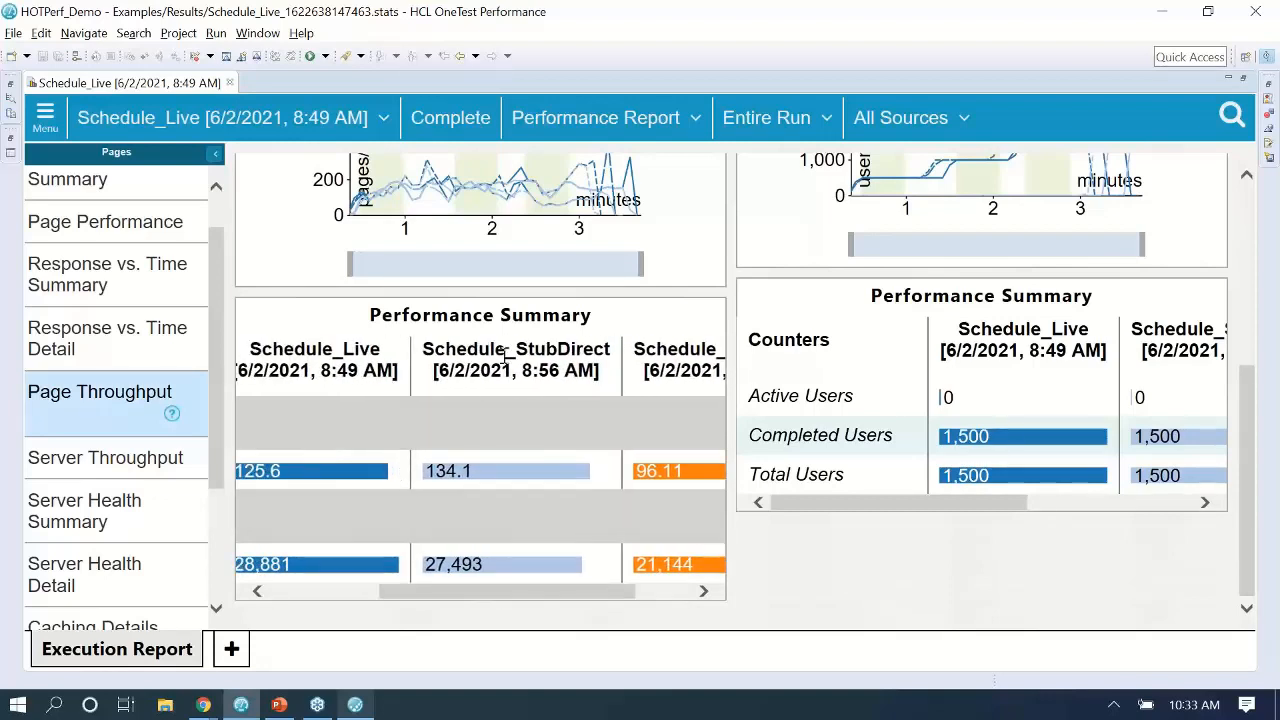
left_click_drag(444, 350, 592, 360)
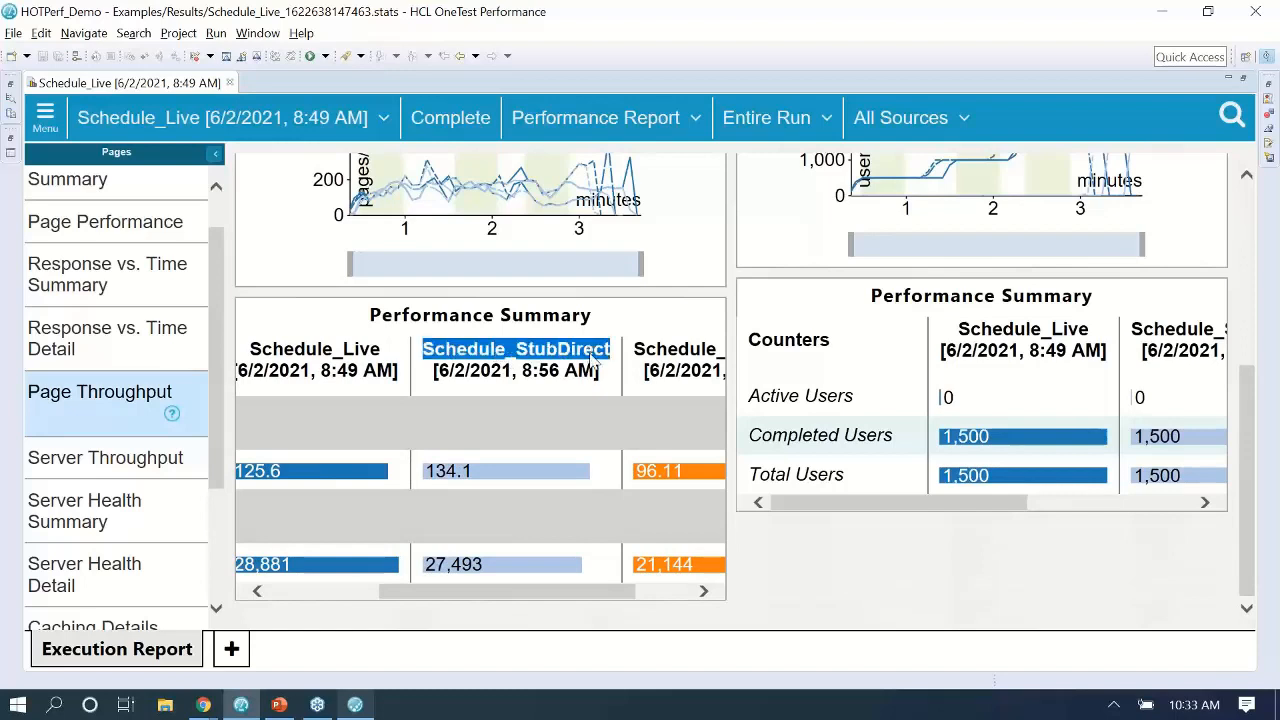
left_click(593, 362)
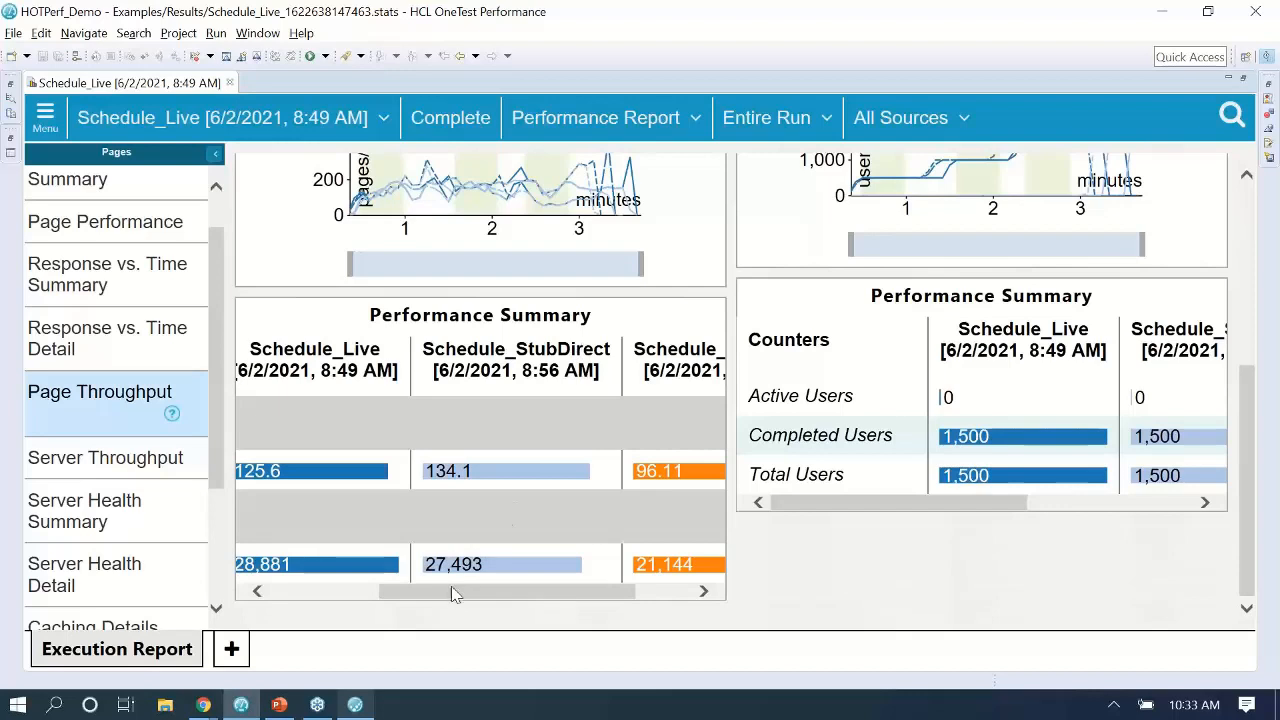
left_click_drag(451, 594, 316, 608)
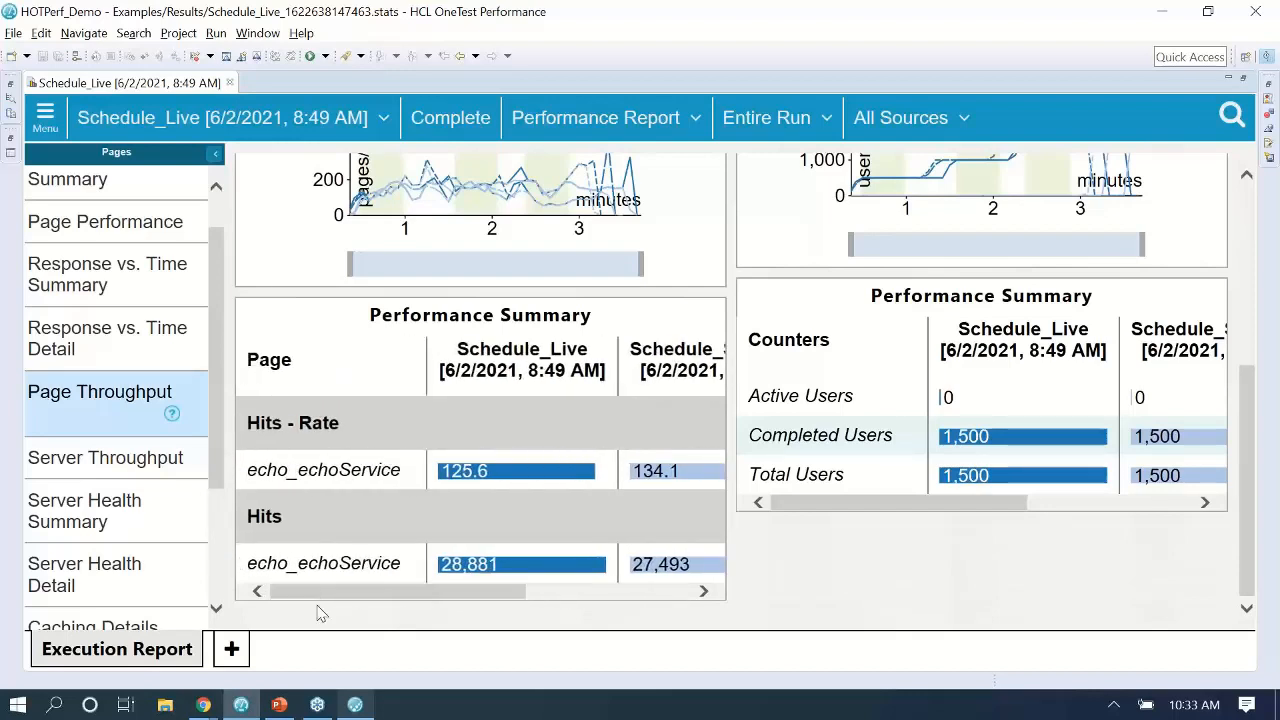
left_click(280, 705)
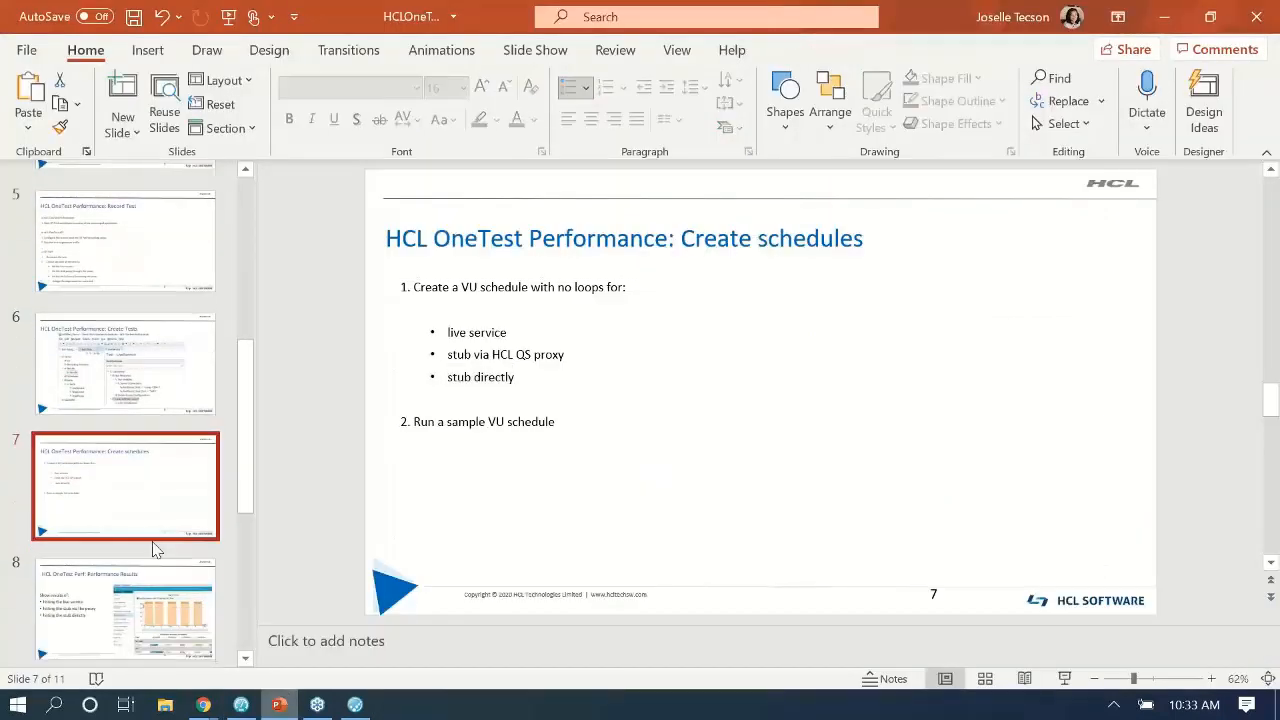
Show slide 8, Performance Results, listing live service, stub via proxy and stub direct results.
left_click(155, 568)
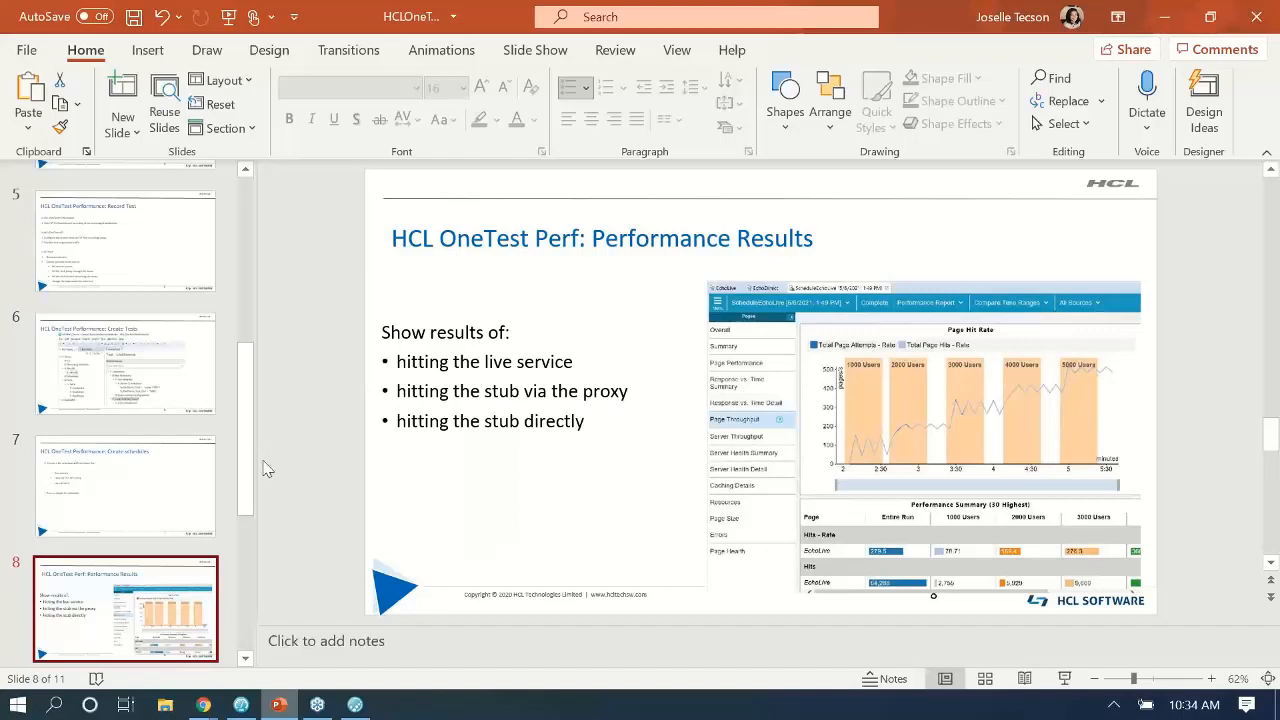
left_click_drag(250, 470, 256, 517)
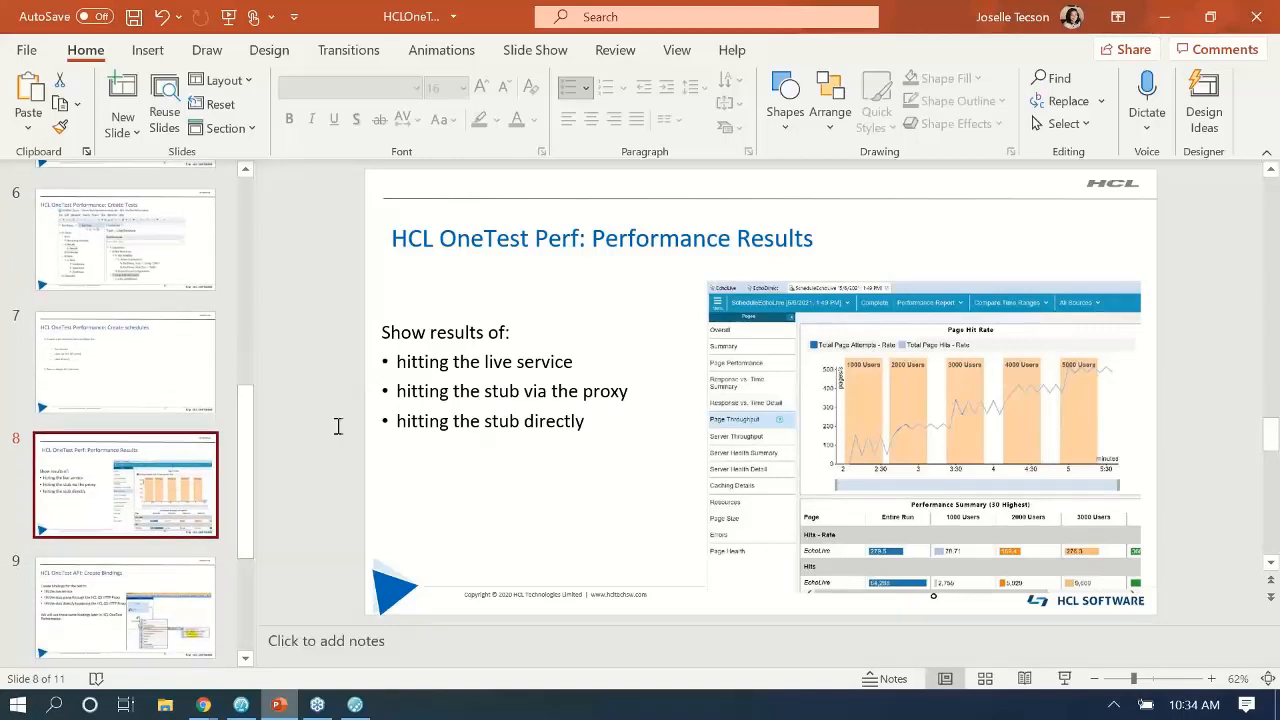
scroll(212, 325, "up", 3)
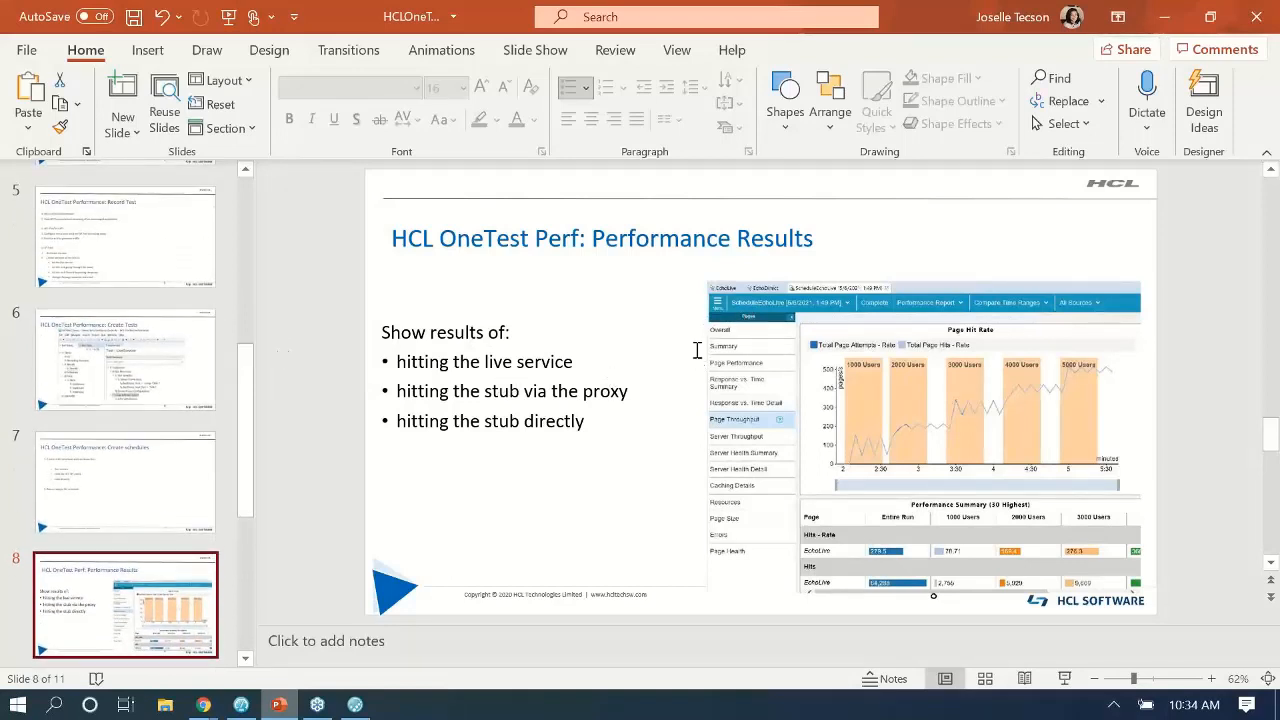
left_click(241, 705)
left_click_drag(415, 598, 602, 598)
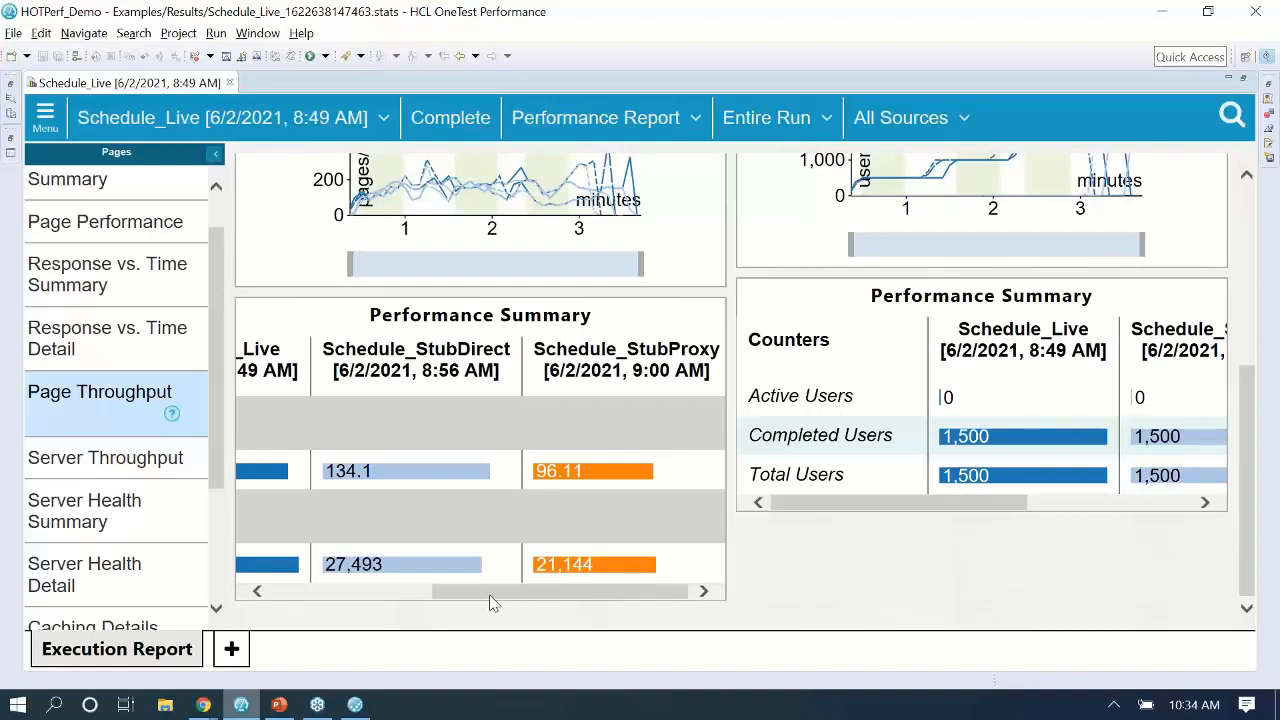
mouse_move(490, 603)
left_mouse_down()
mouse_move(476, 597)
mouse_move(503, 595)
left_mouse_up()
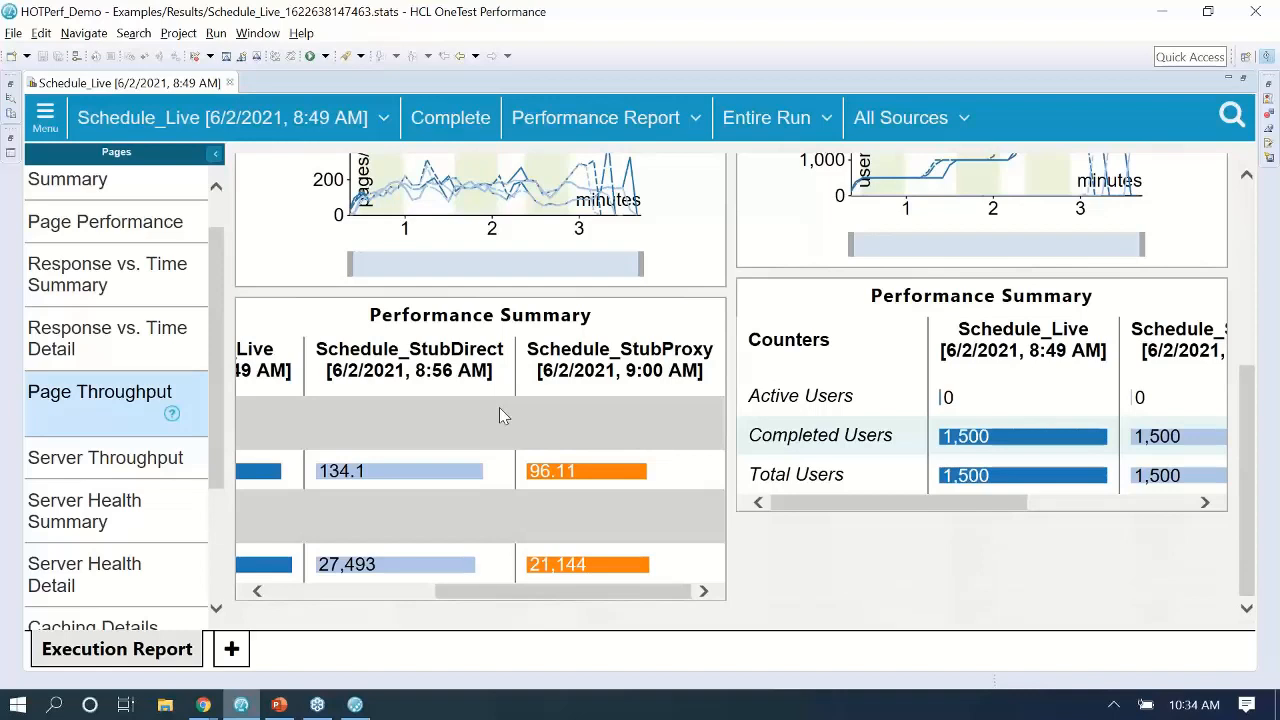
left_click_drag(488, 591, 395, 587)
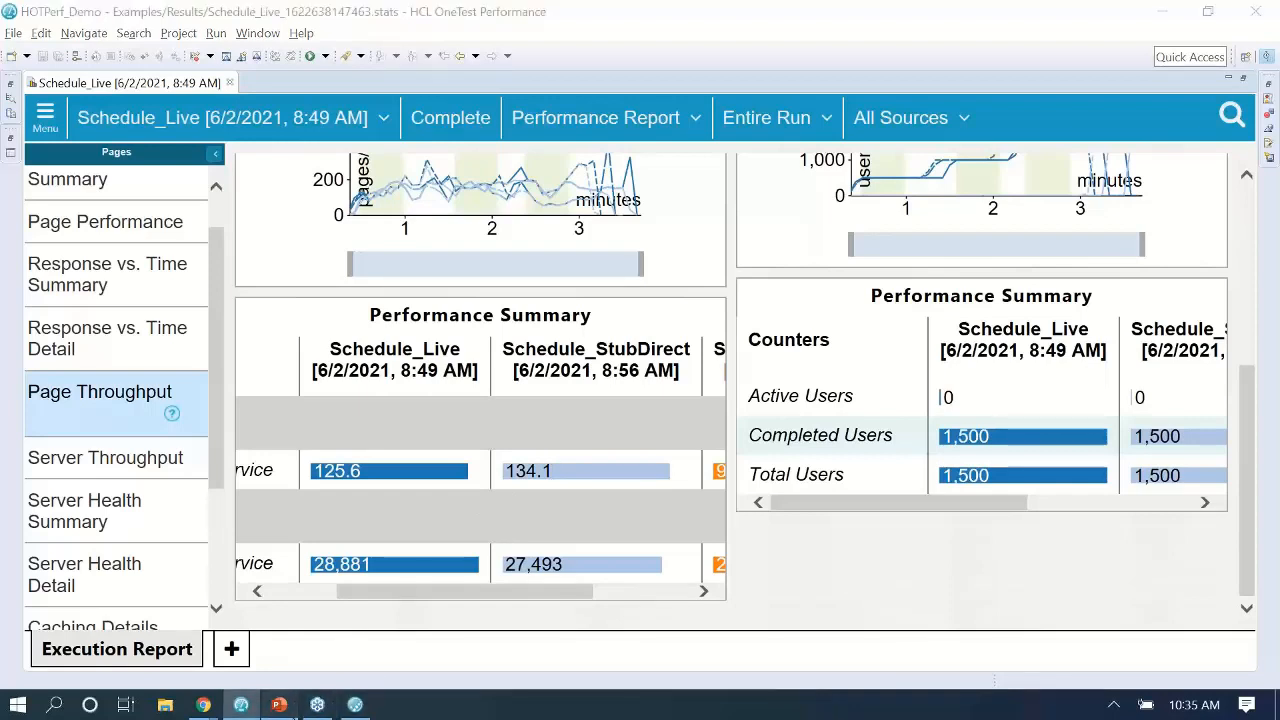
left_click(279, 705)
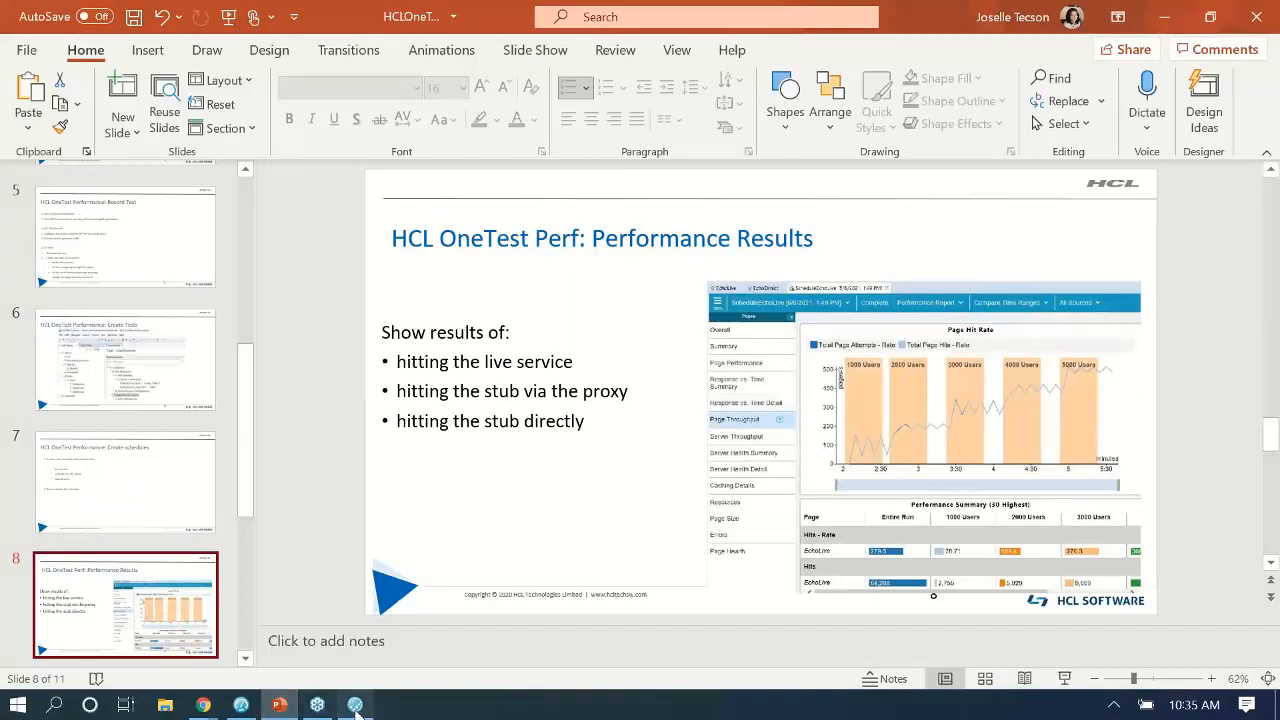
Open the Jun 2 Schedule_Live run alone and view its Page Throughput summary: hit rate 125.6, 28,881 hits.
left_click(241, 705)
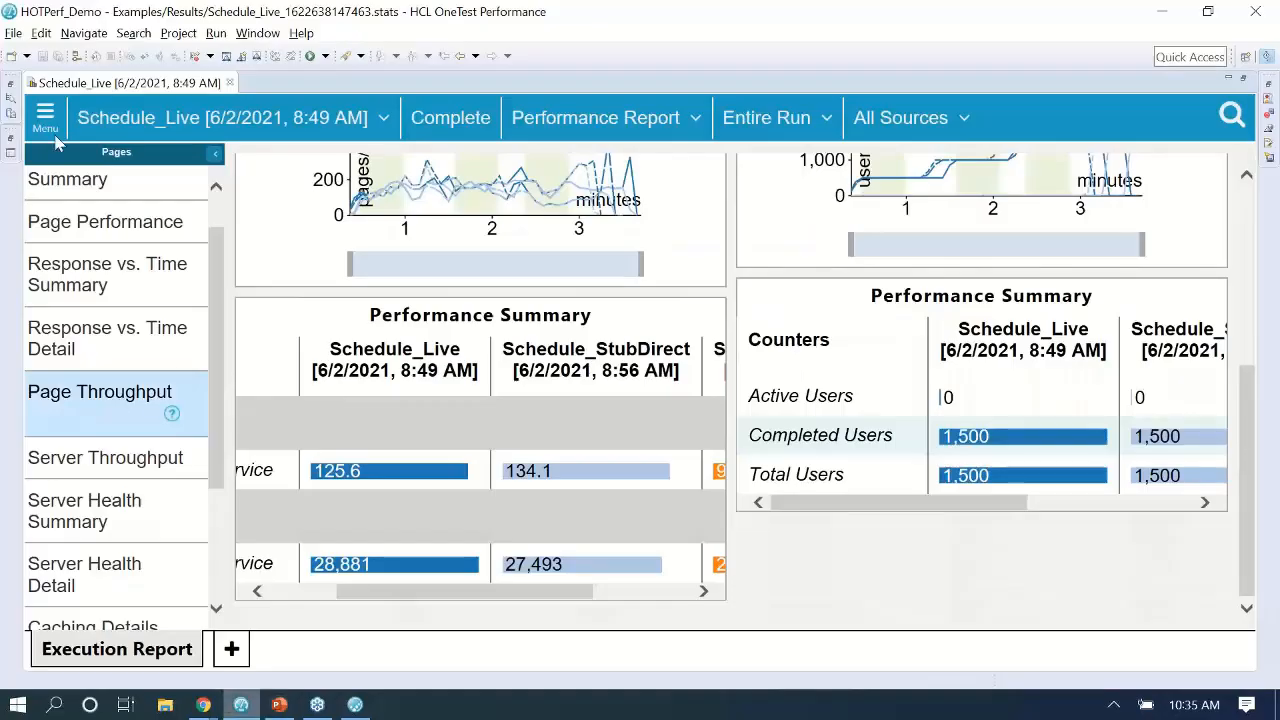
double_click(104, 86)
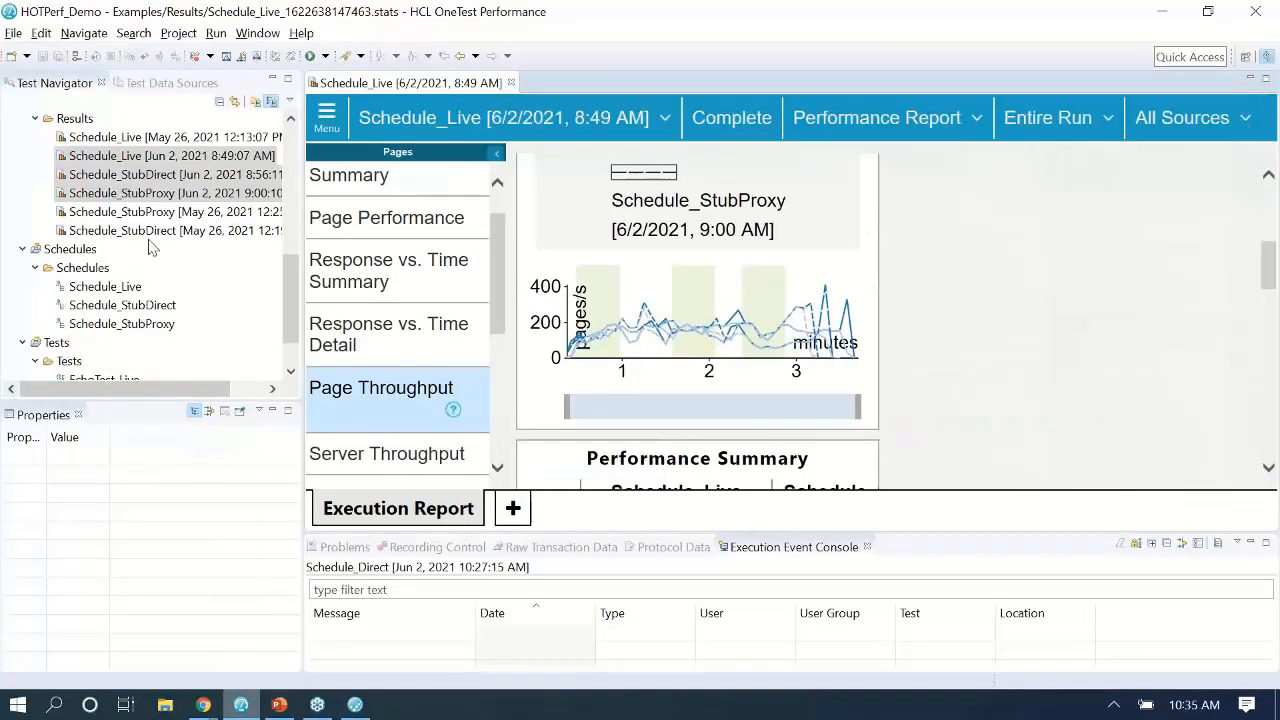
double_click(149, 157)
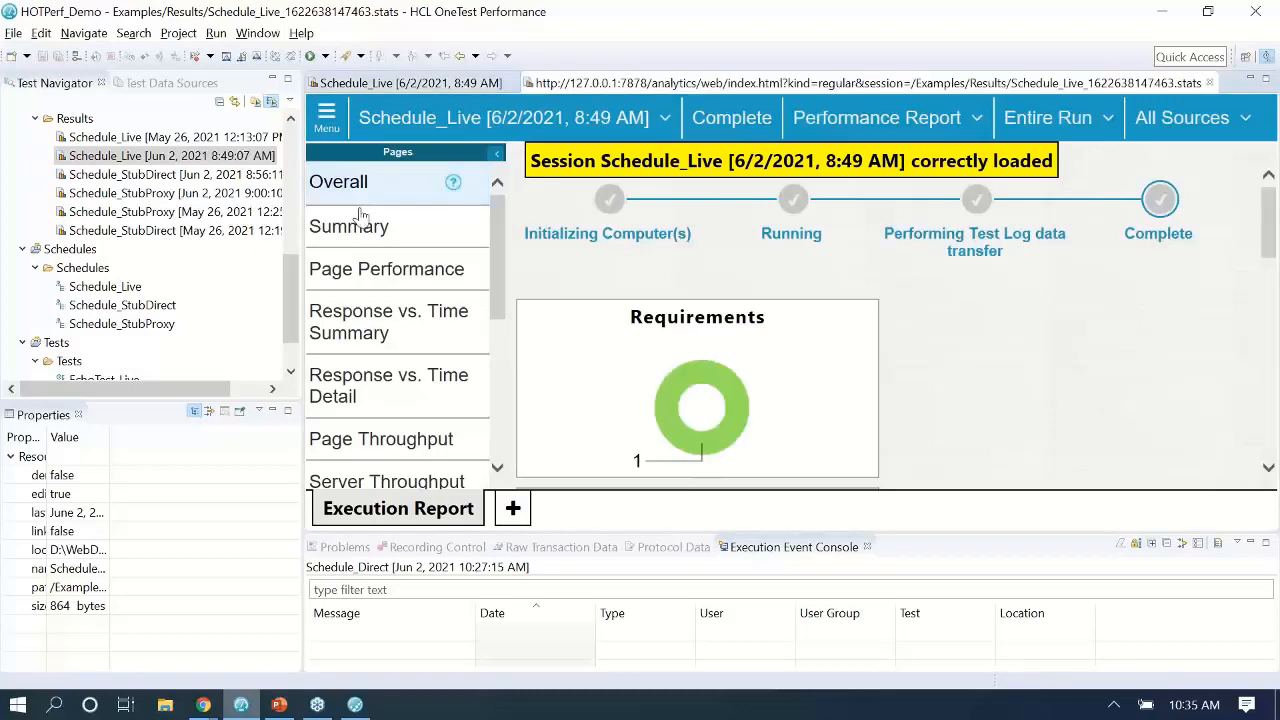
scroll(365, 250, "down", 2)
left_click(386, 289)
scroll(710, 308, "down", 3)
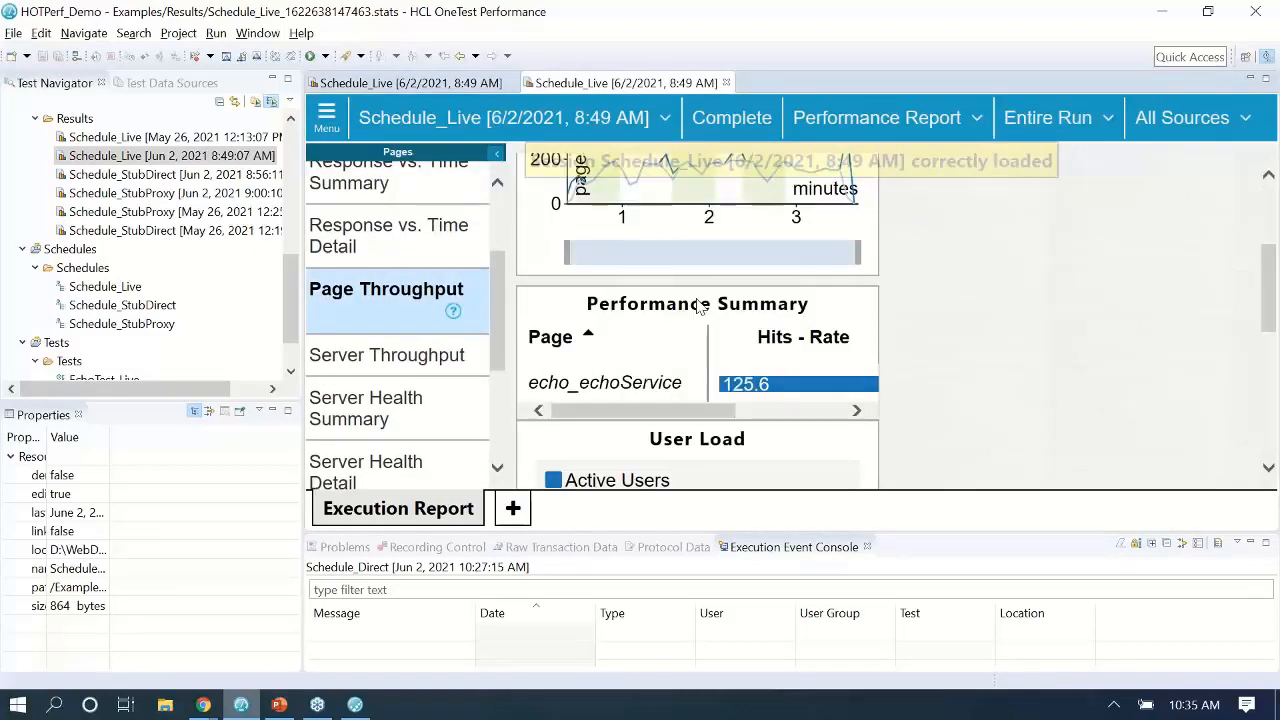
left_click_drag(668, 271, 749, 273)
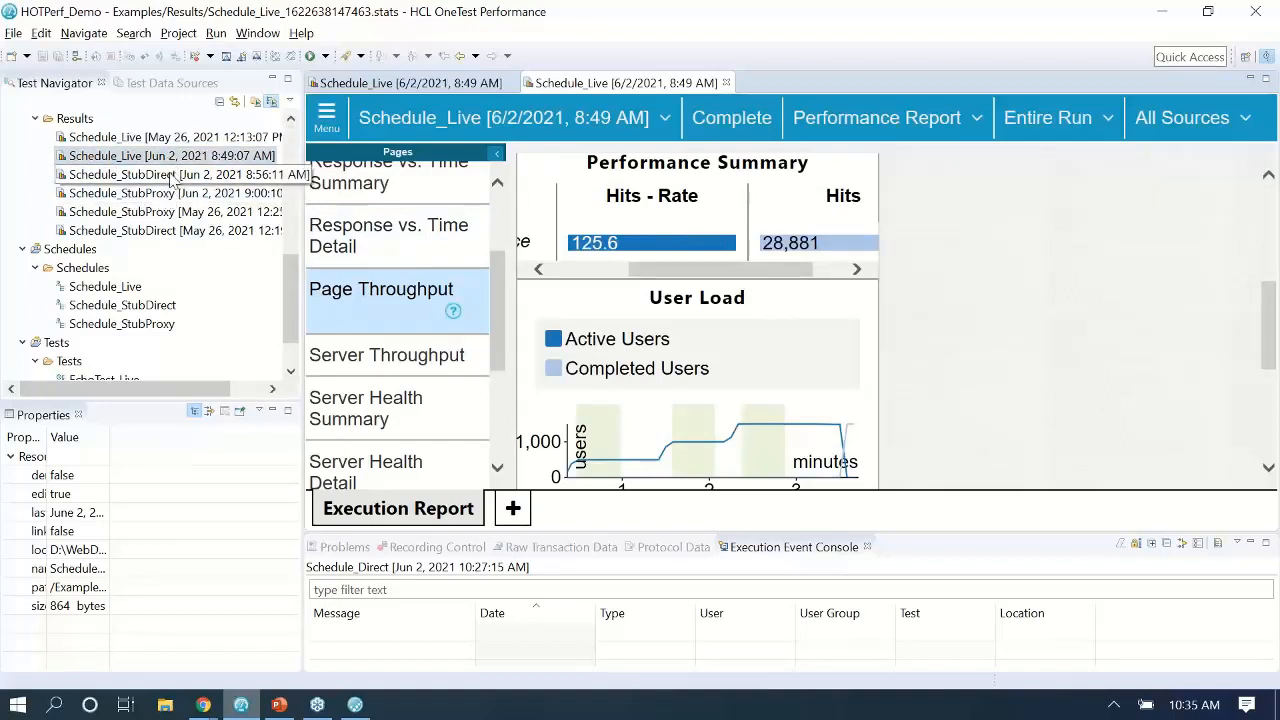
Return to the presentation and show slide 10, References.
left_click(279, 705)
scroll(247, 443, "down", 3)
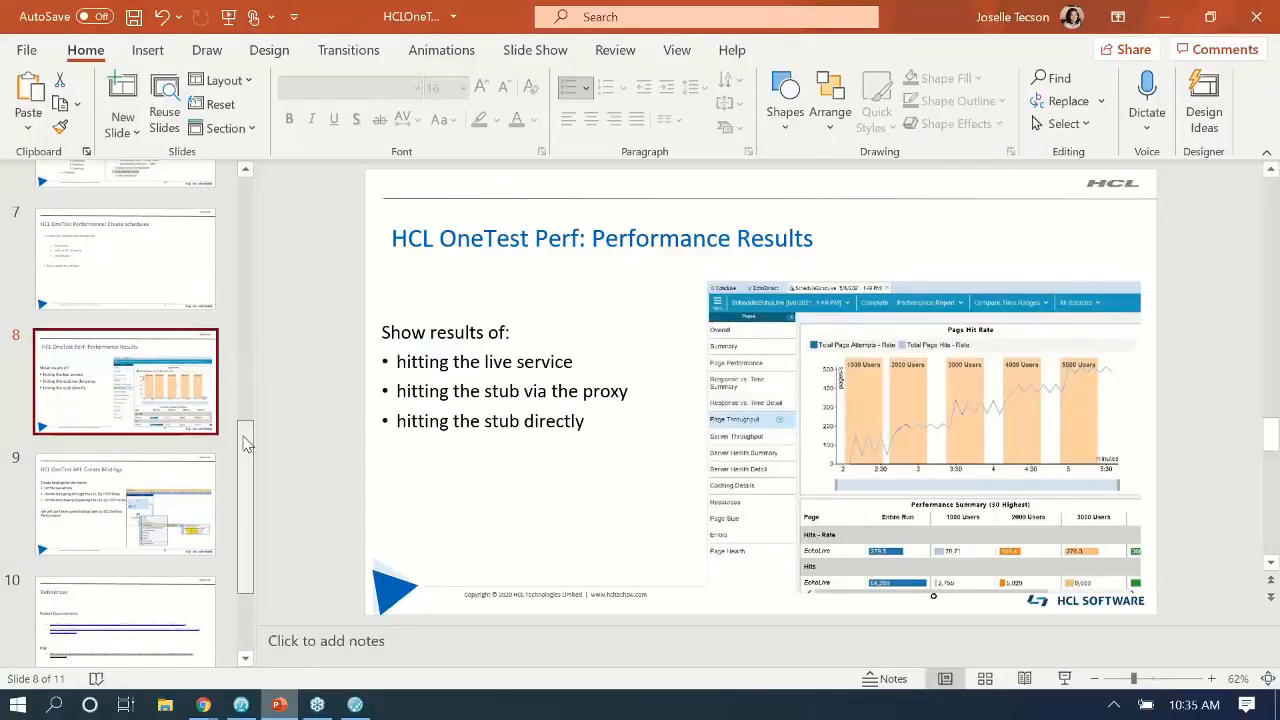
scroll(247, 443, "down", 2)
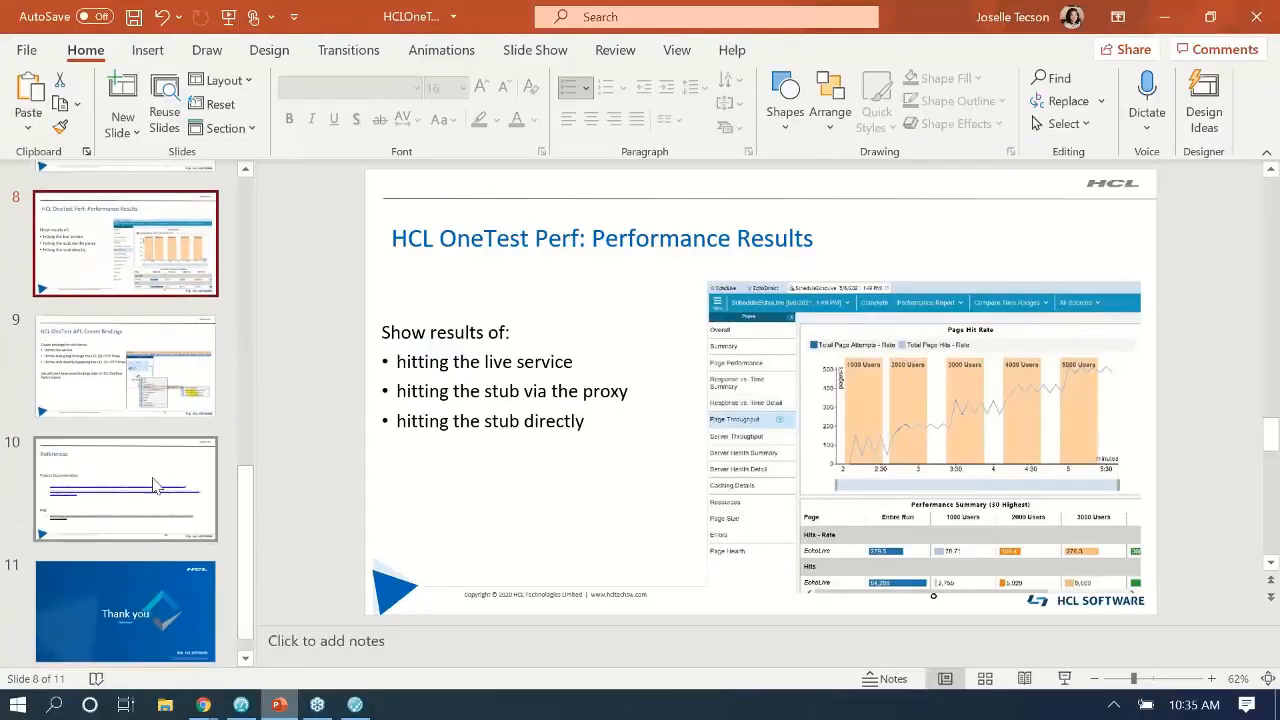
left_click(154, 478)
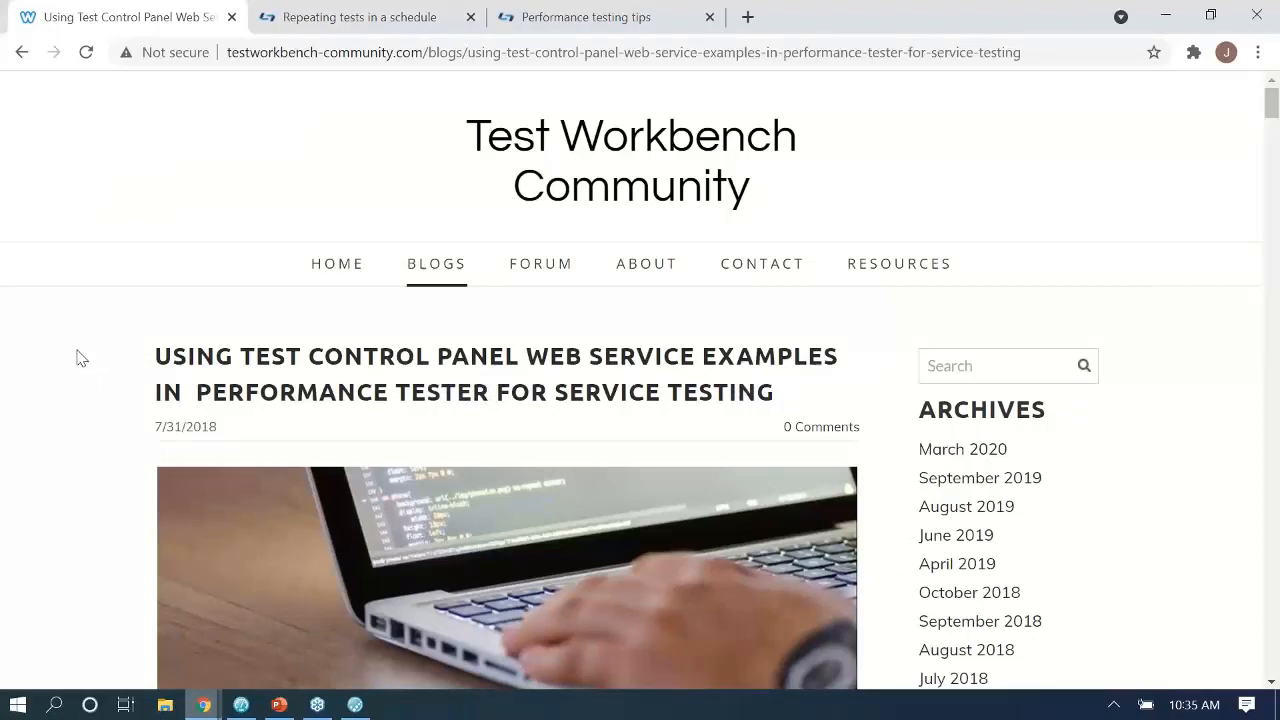
Read down the blog post to the Calculator example's service-test steps.
scroll(82, 358, "down", 6)
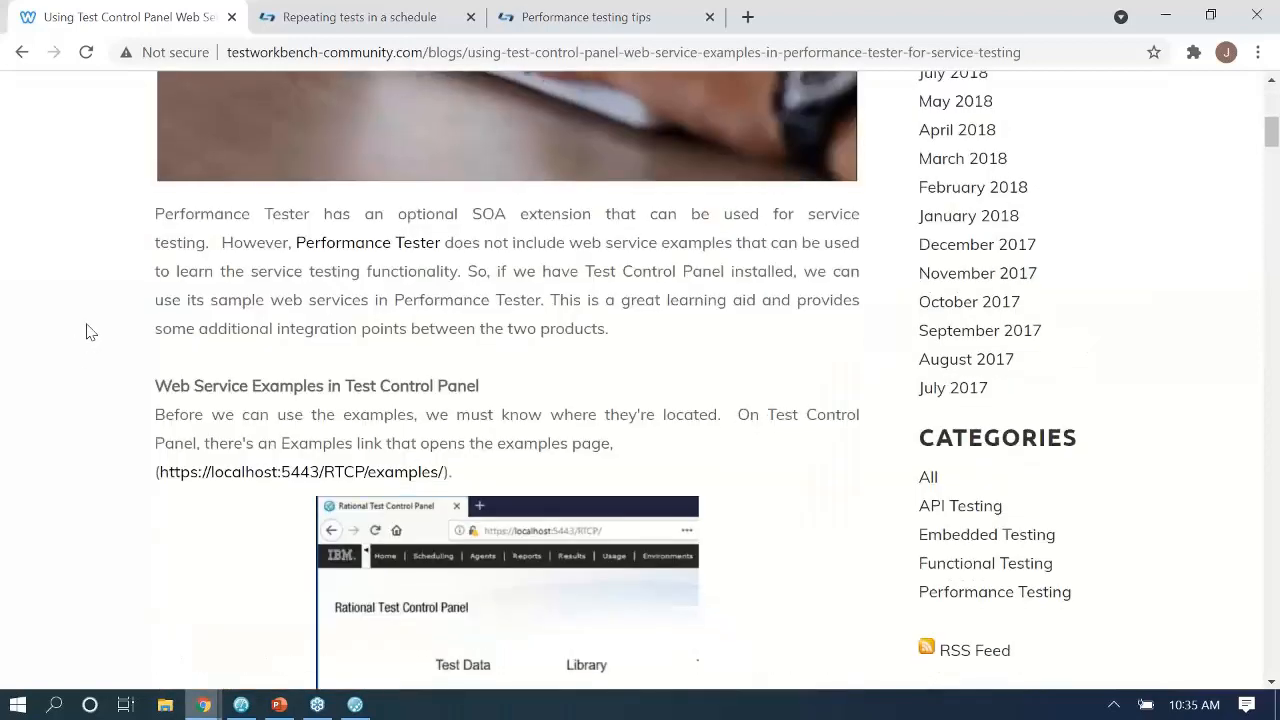
scroll(86, 332, "down", 3)
scroll(86, 332, "down", 6)
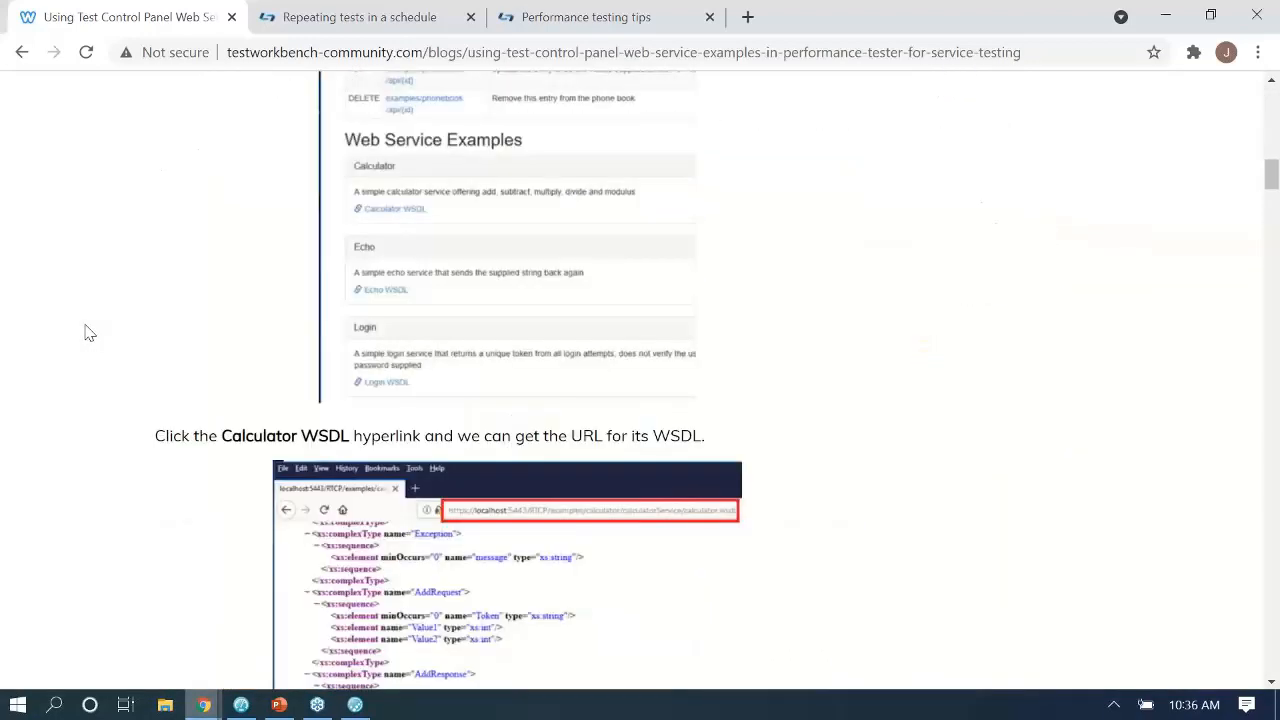
scroll(86, 332, "up", 3)
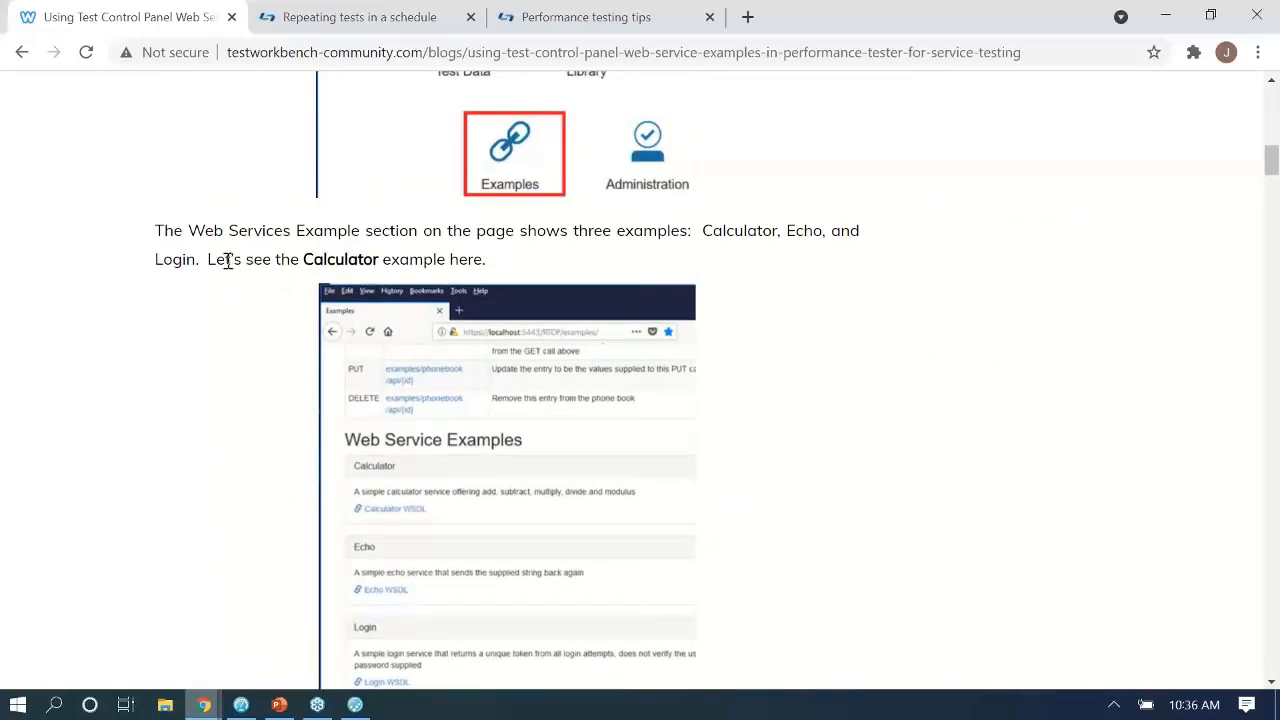
left_click_drag(225, 259, 416, 261)
left_click(416, 261)
scroll(186, 306, "down", 1)
scroll(140, 308, "down", 6)
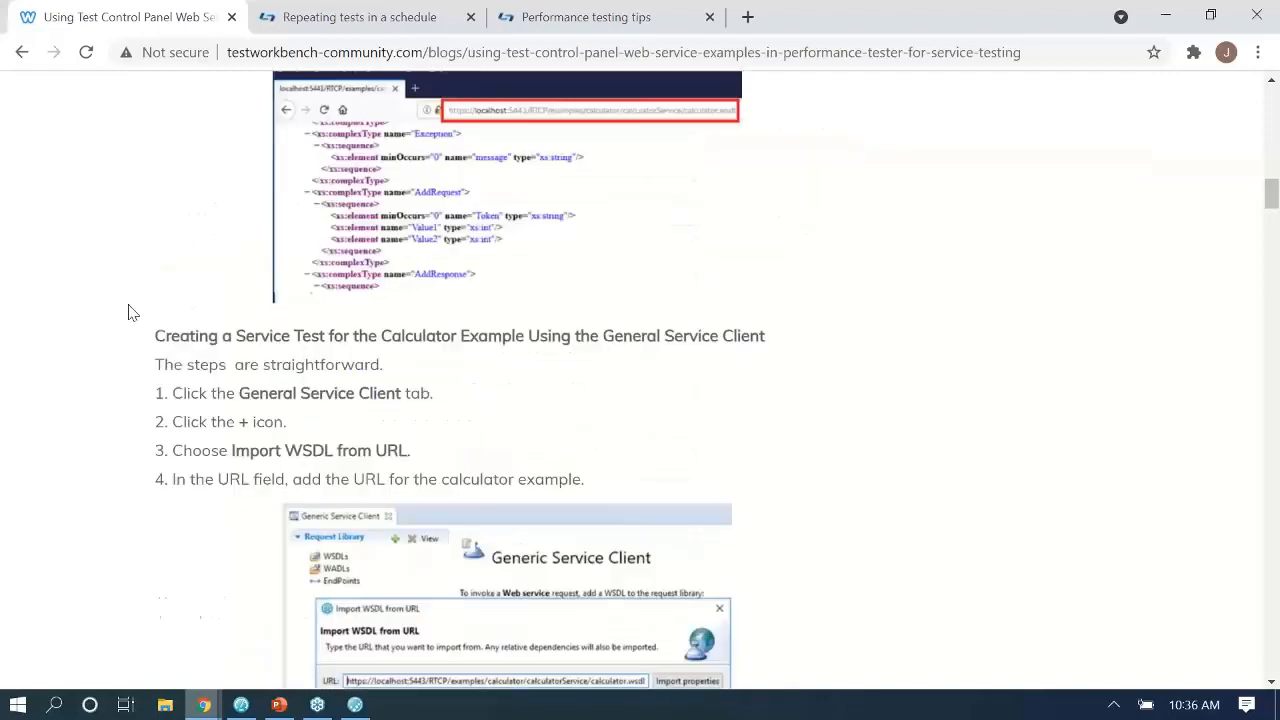
scroll(128, 313, "down", 1)
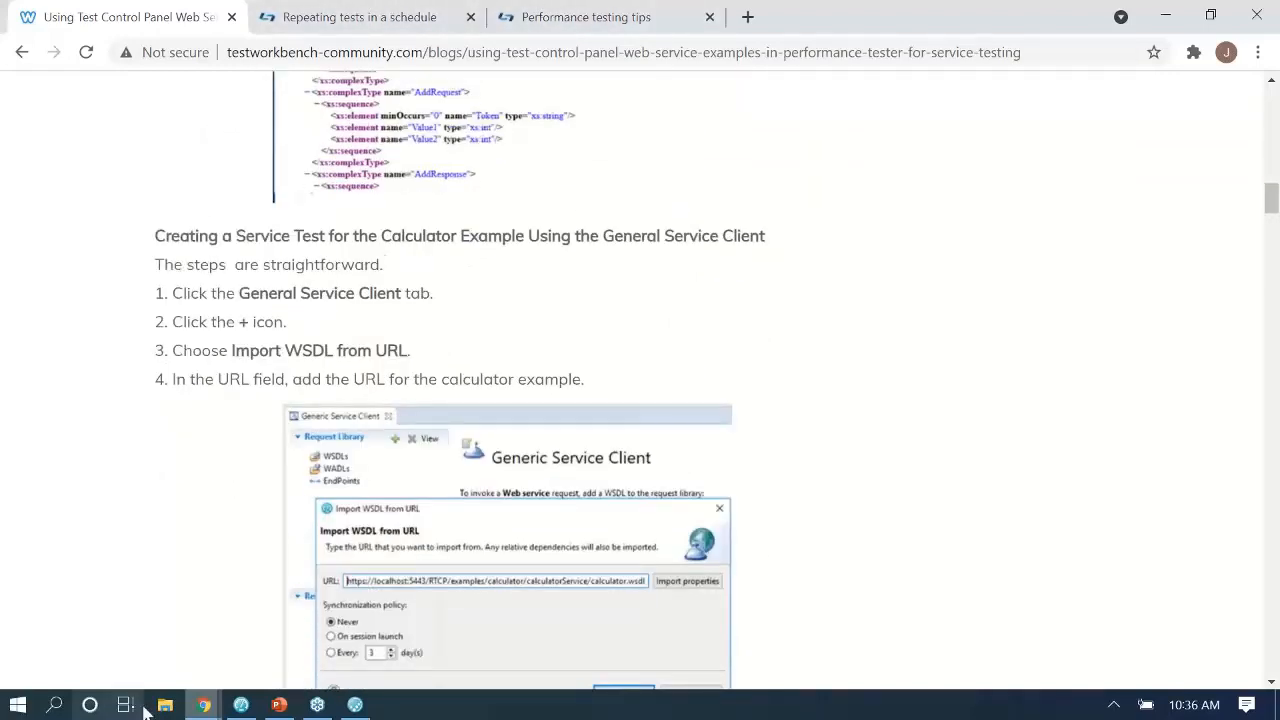
Scroll through the Performance testing tips page, then the Repeating tests in a schedule page.
left_click(658, 12)
mouse_move(386, 170)
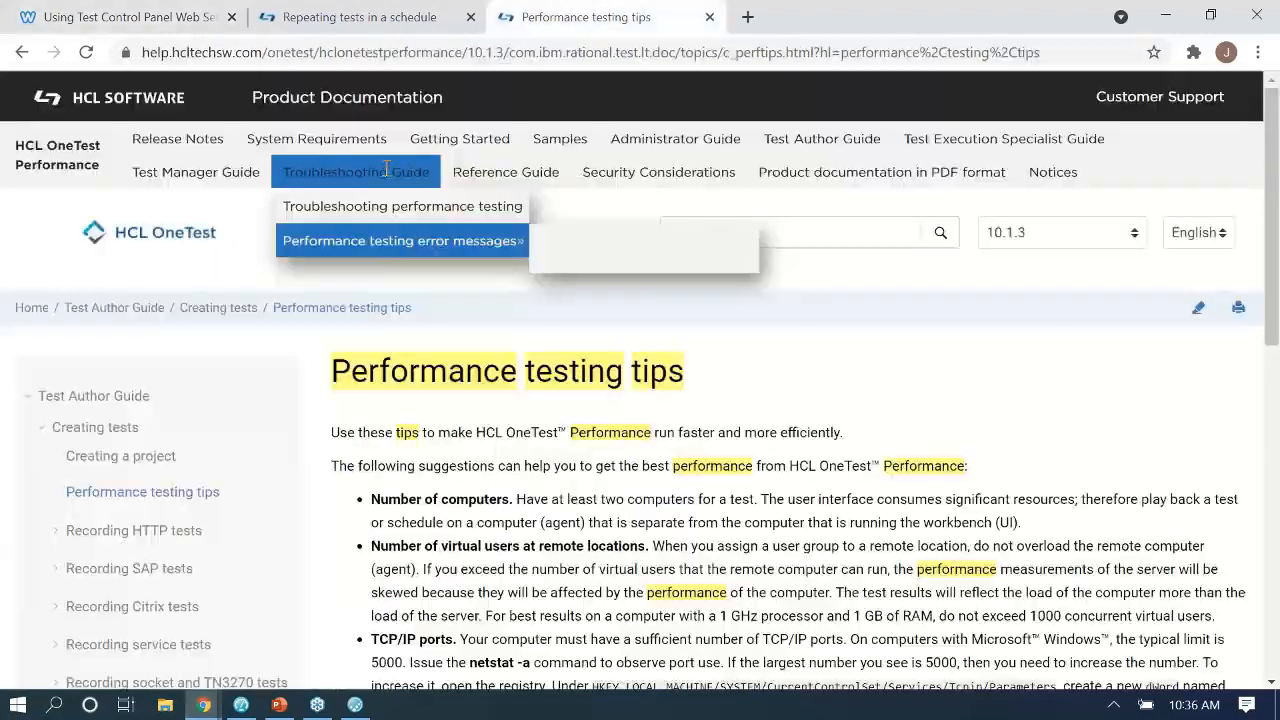
scroll(398, 500, "down", 1)
scroll(399, 500, "down", 2)
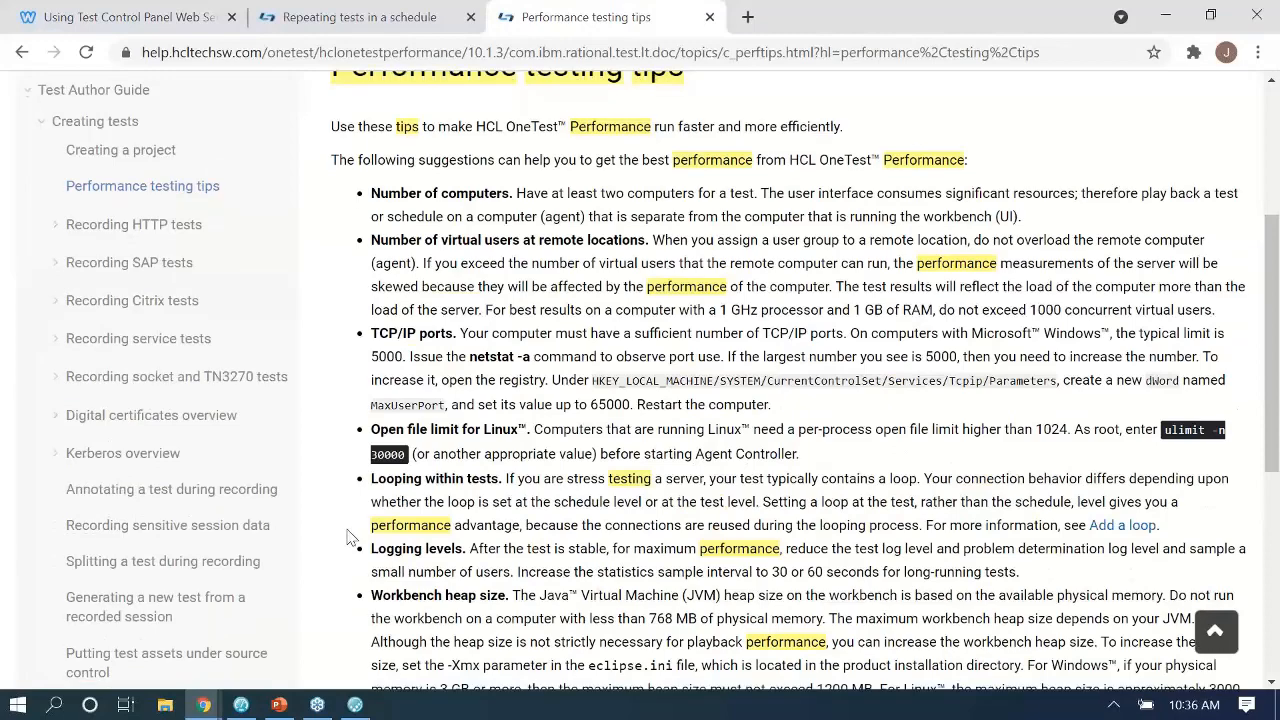
scroll(350, 538, "down", 4)
scroll(350, 538, "down", 1)
key("ctrl+shift+Tab")
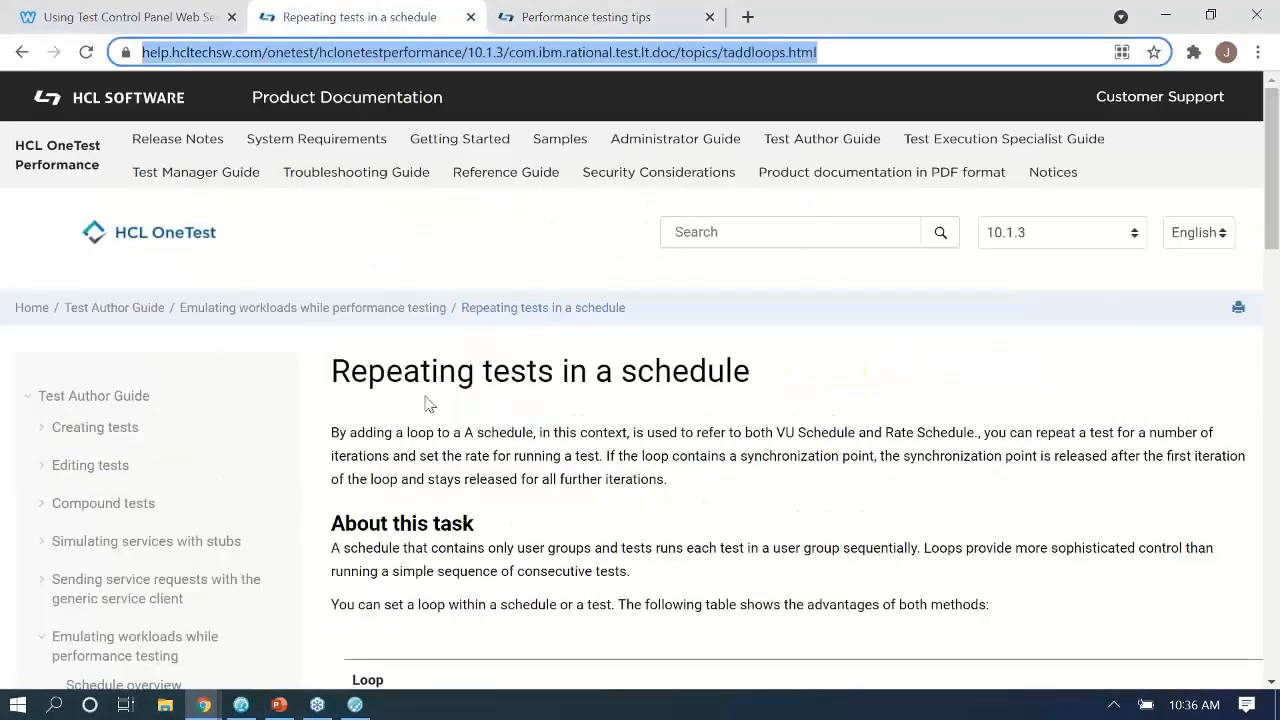
scroll(425, 403, "down", 2)
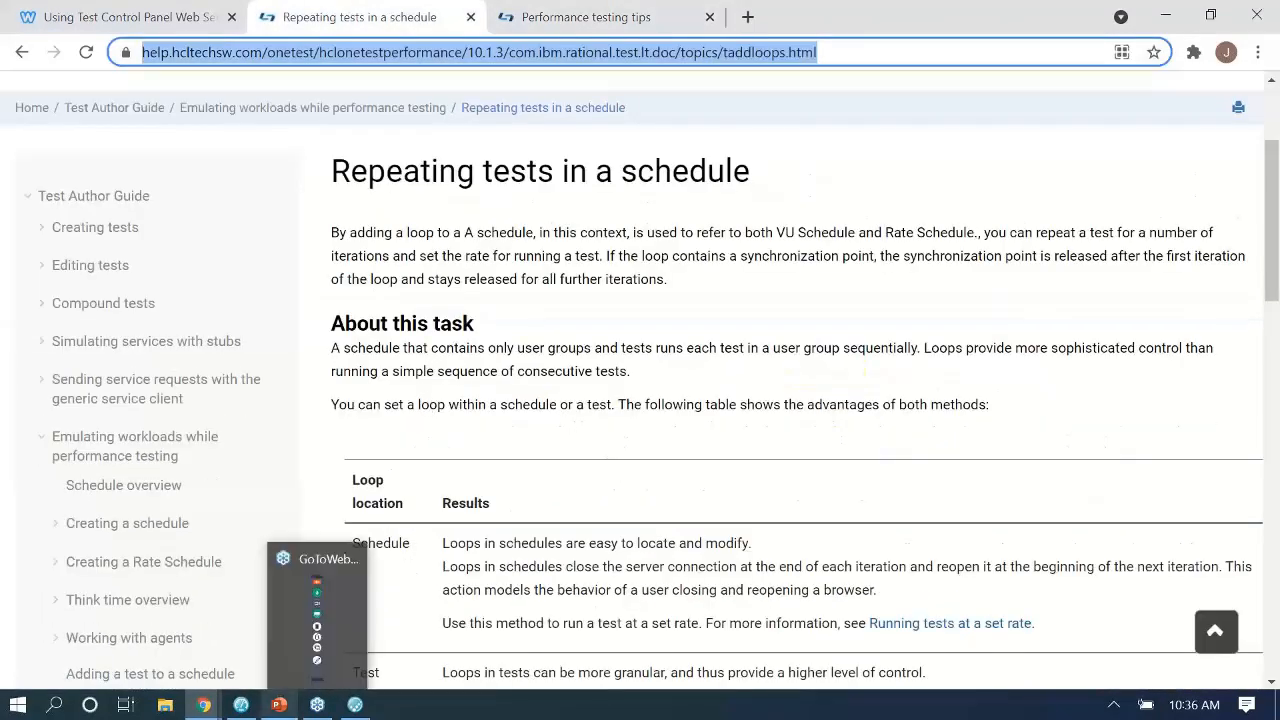
Return to PowerPoint and show slide 11, the closing Thank you slide.
left_click(283, 706)
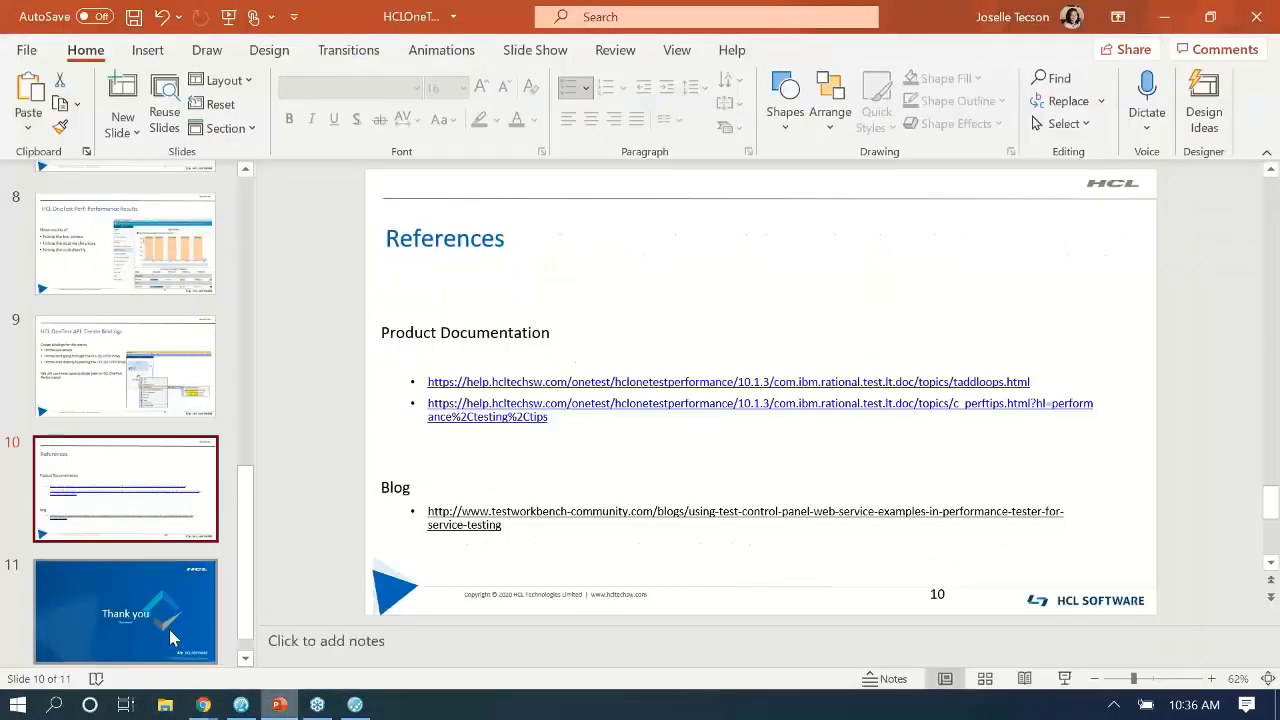
left_click(169, 629)
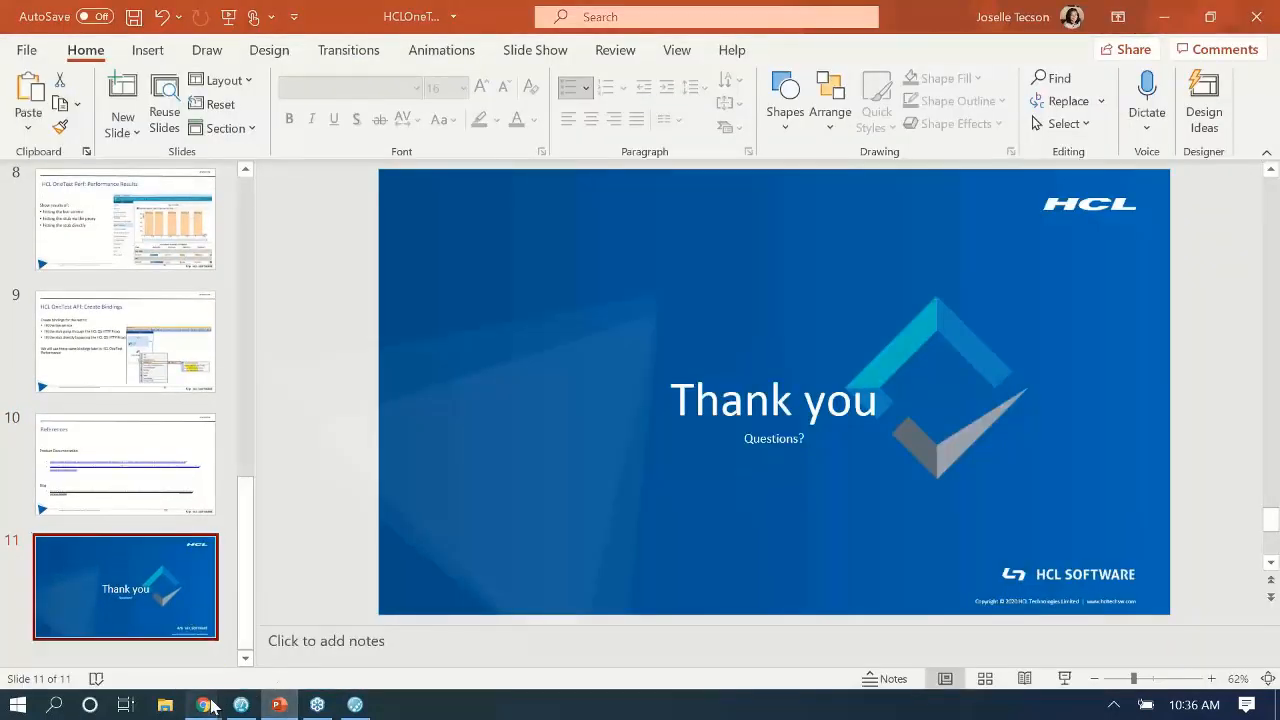
mouse_move(218, 700)
left_click(205, 652)
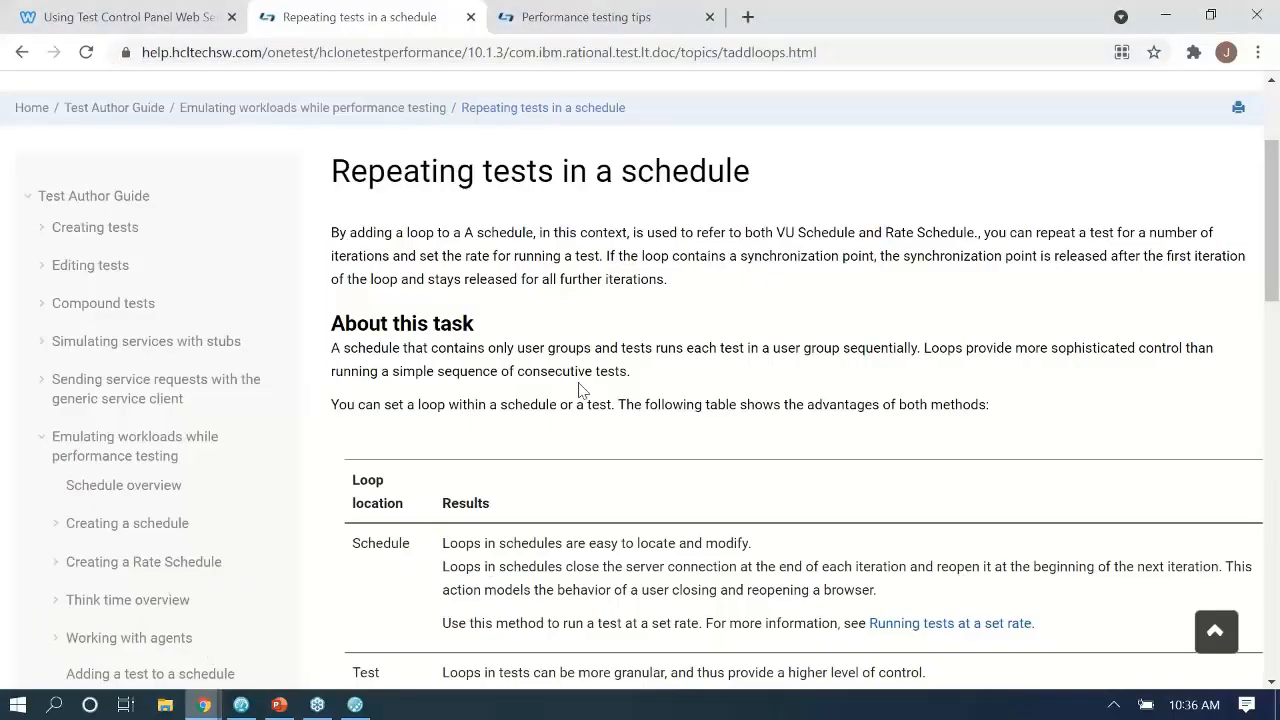
scroll(580, 388, "down", 2)
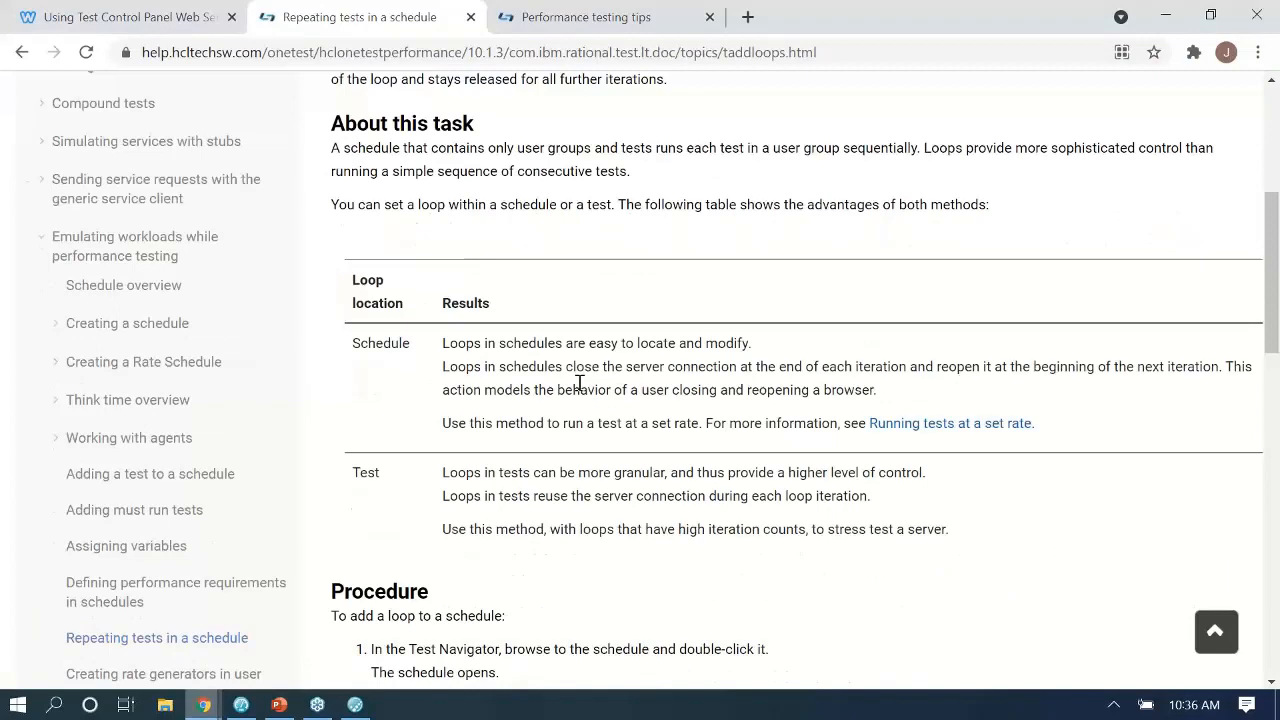
scroll(580, 388, "down", 2)
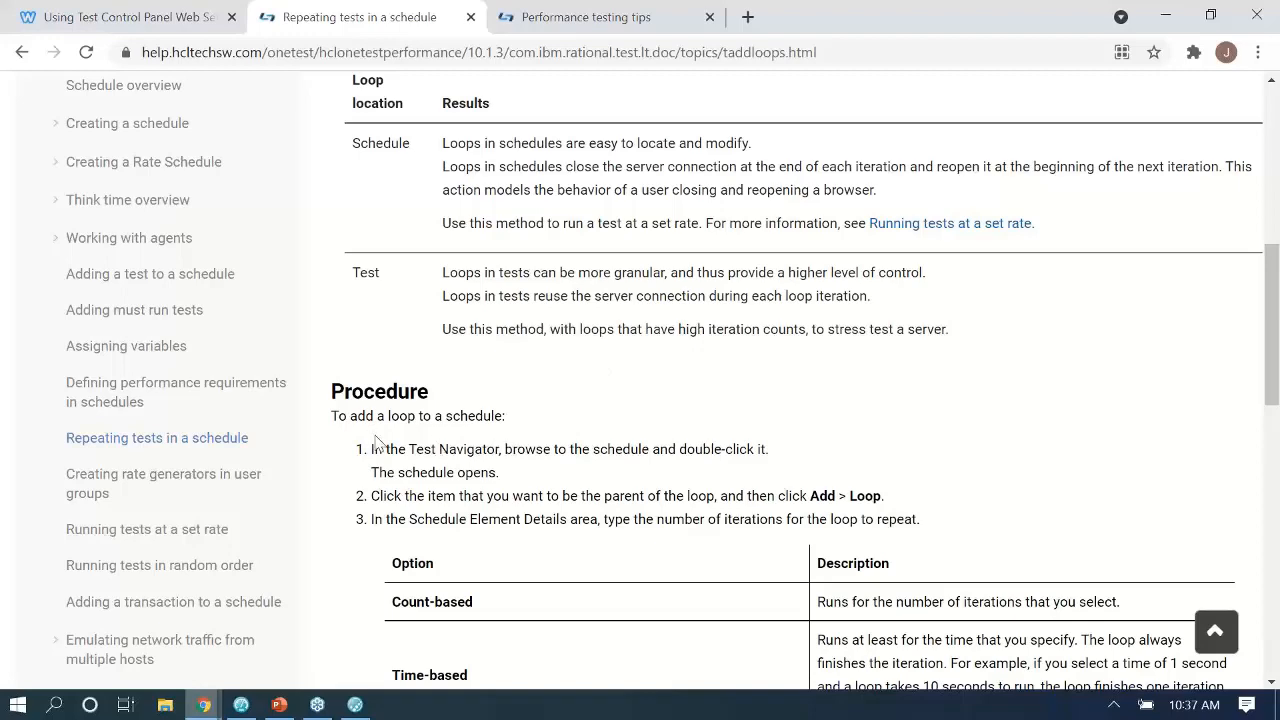
left_click(279, 704)
left_click(320, 707)
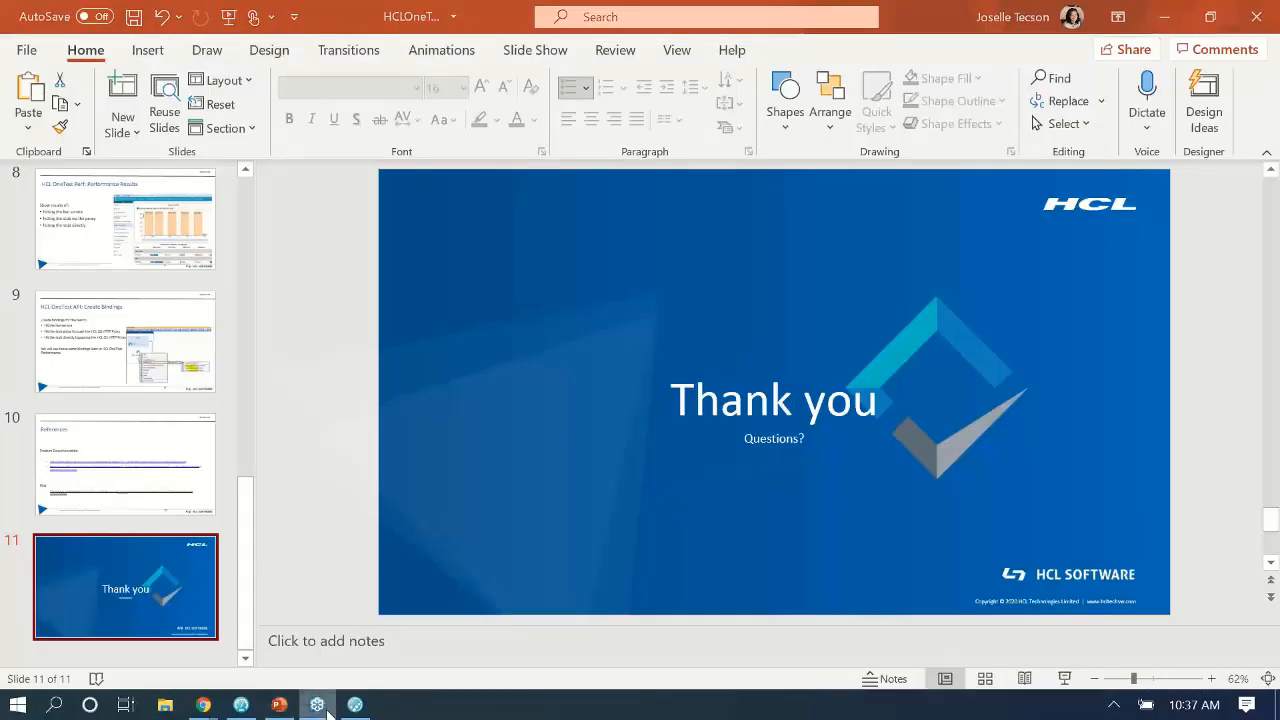
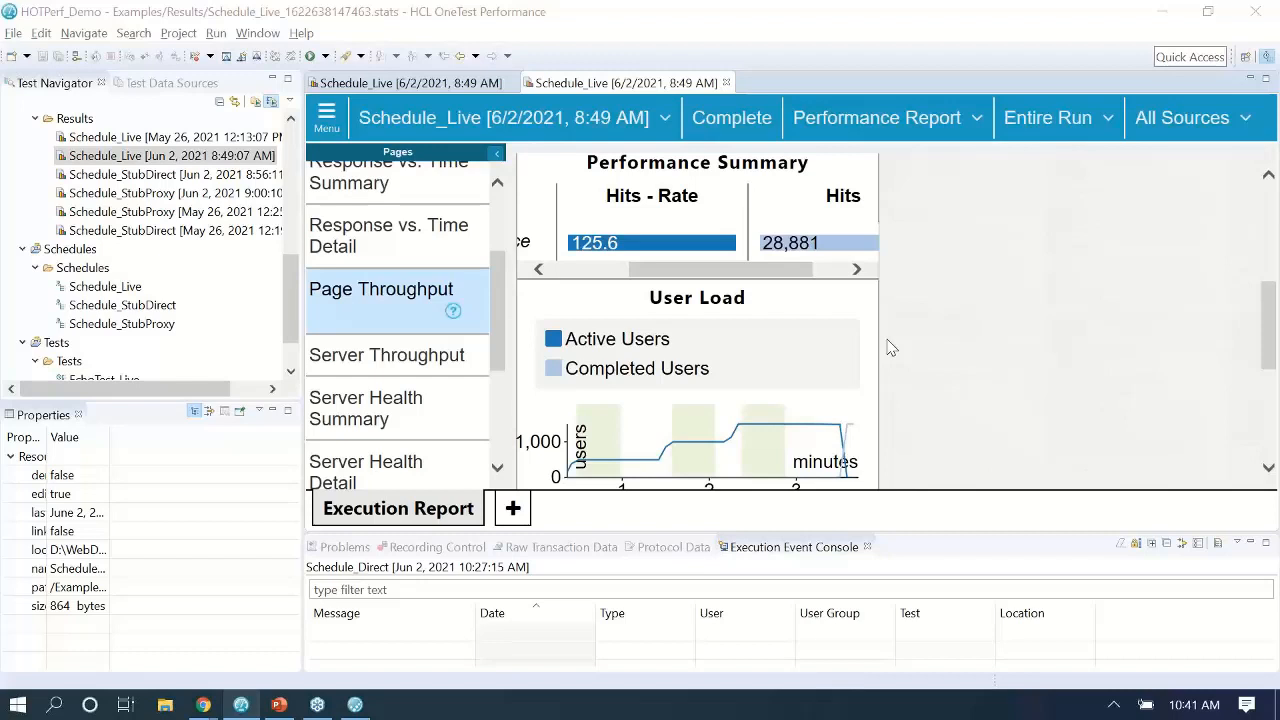
Bring up HCL Quality Server and show the environment running the EchoStub.
mouse_move(223, 708)
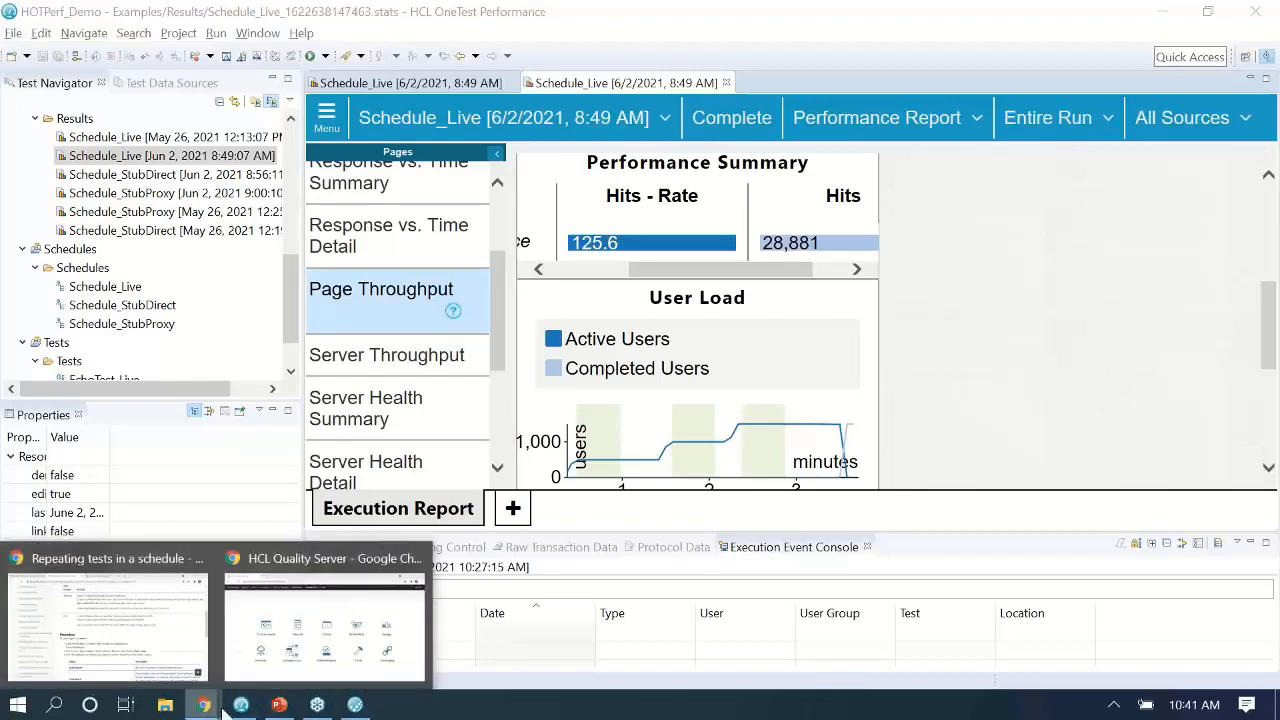
left_click(281, 630)
left_click(277, 357)
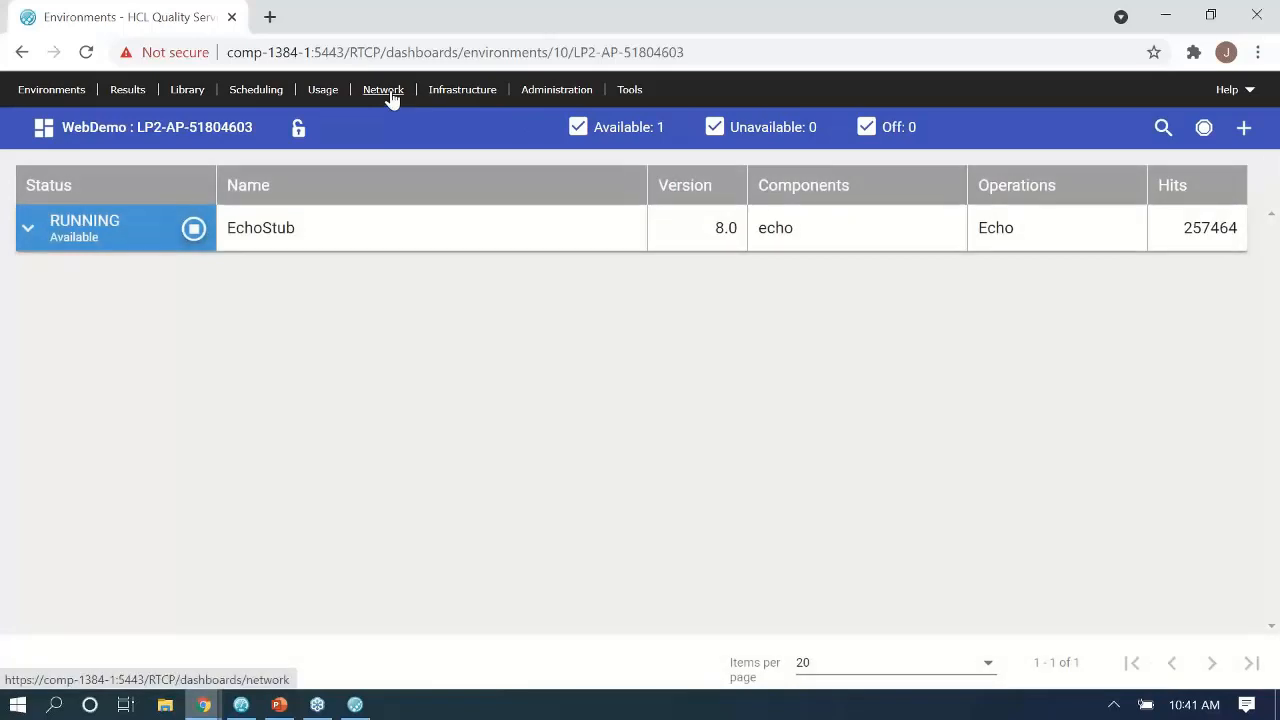
Open the Network routing dashboard, expand the HTTP(S) rule, then visit the administration area.
left_click(383, 90)
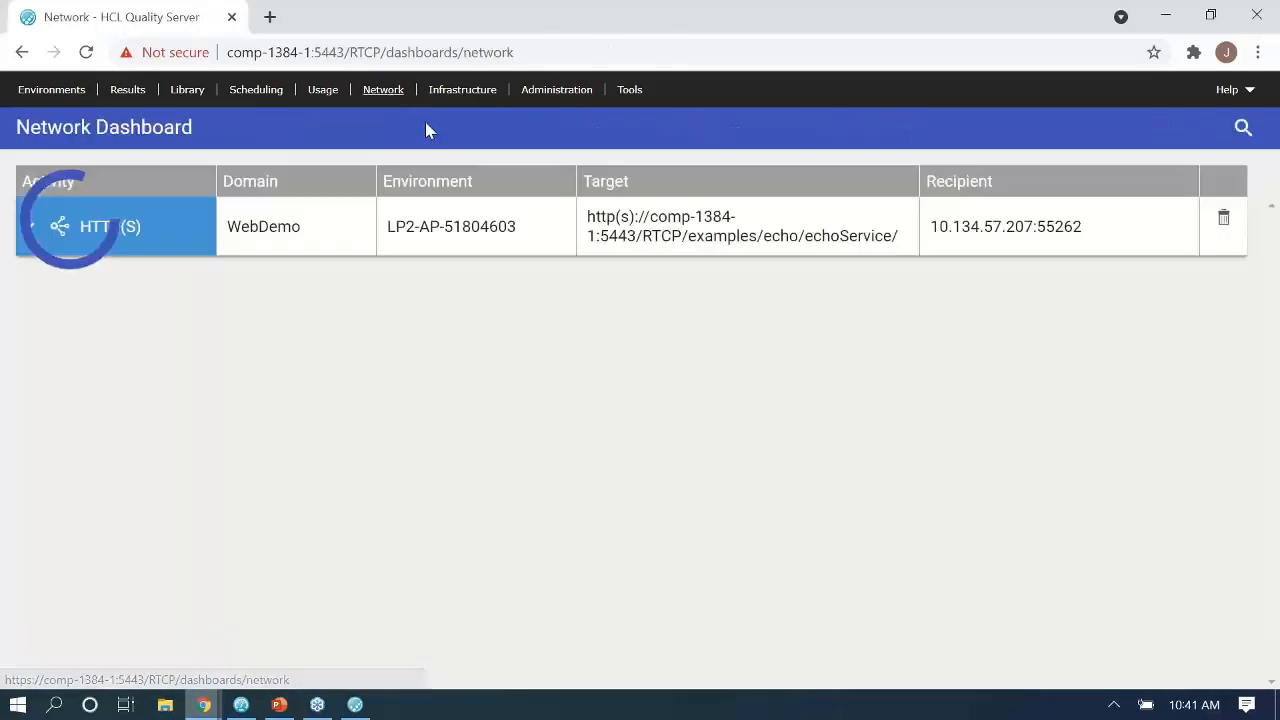
left_click(31, 229)
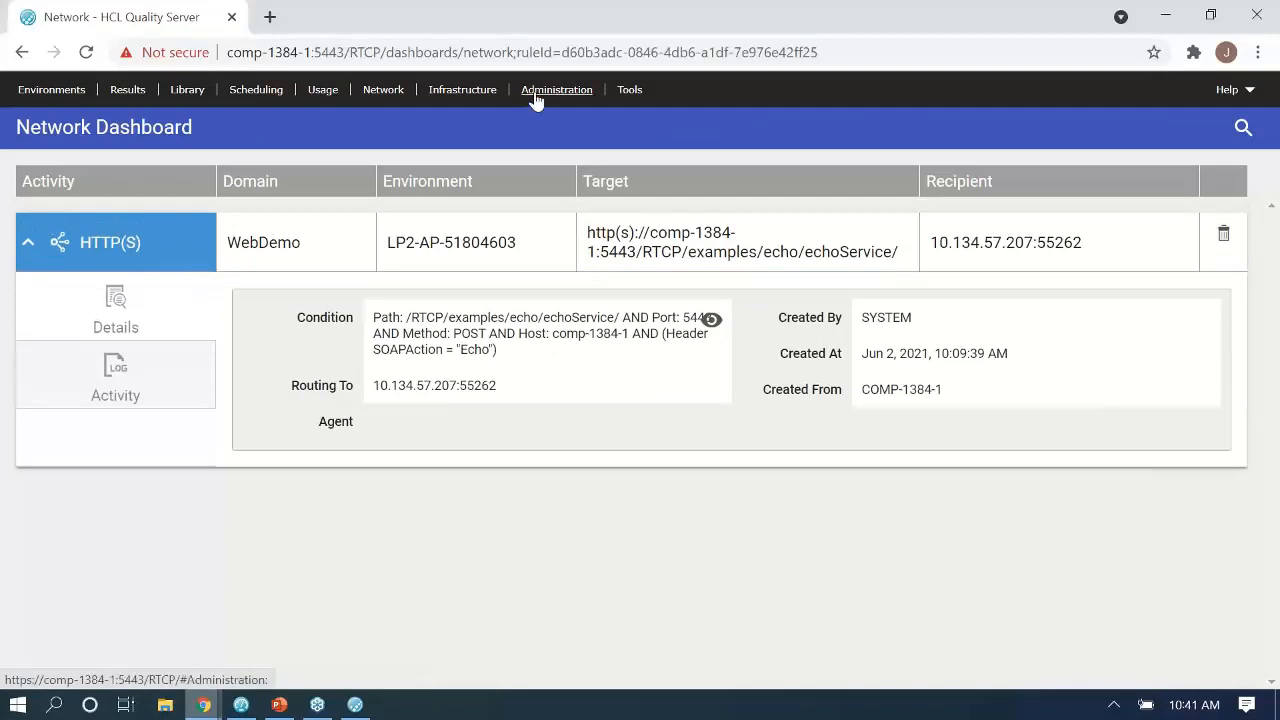
left_click(536, 95)
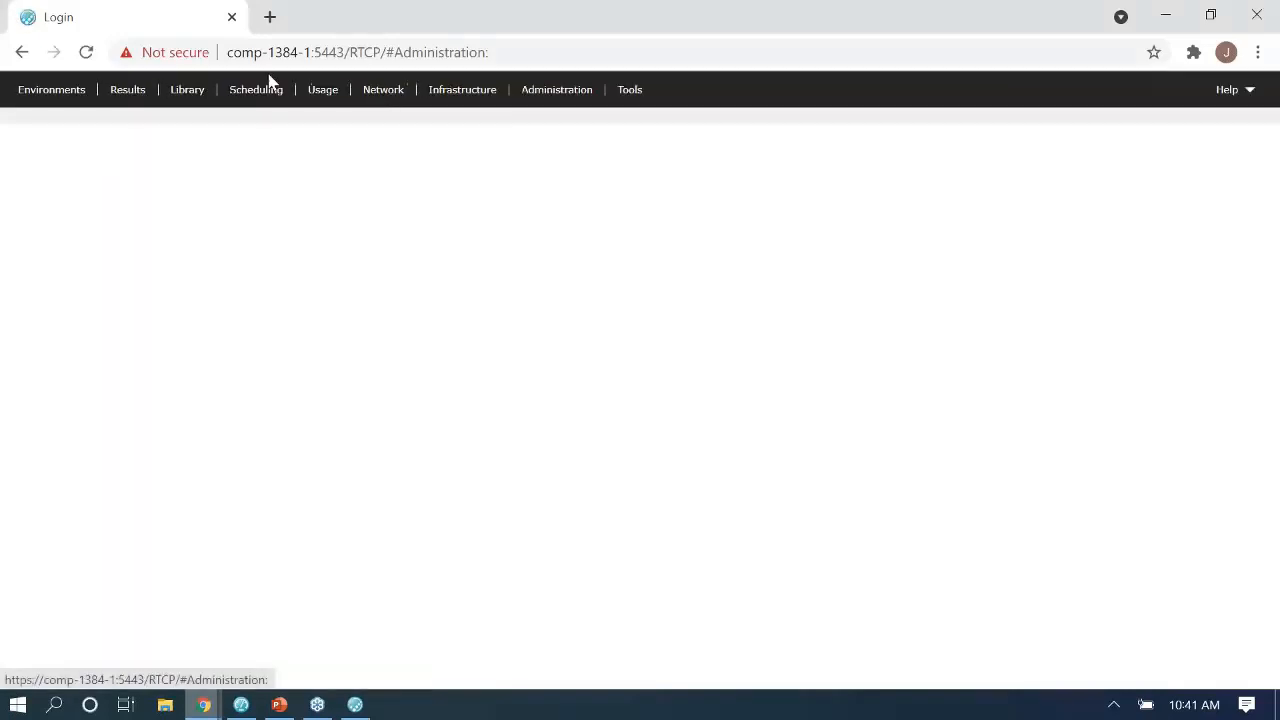
Re-expand the HTTP(S) rule to highlight destination 10.134.57.207:55262, then show the Thank you slide.
left_click(390, 90)
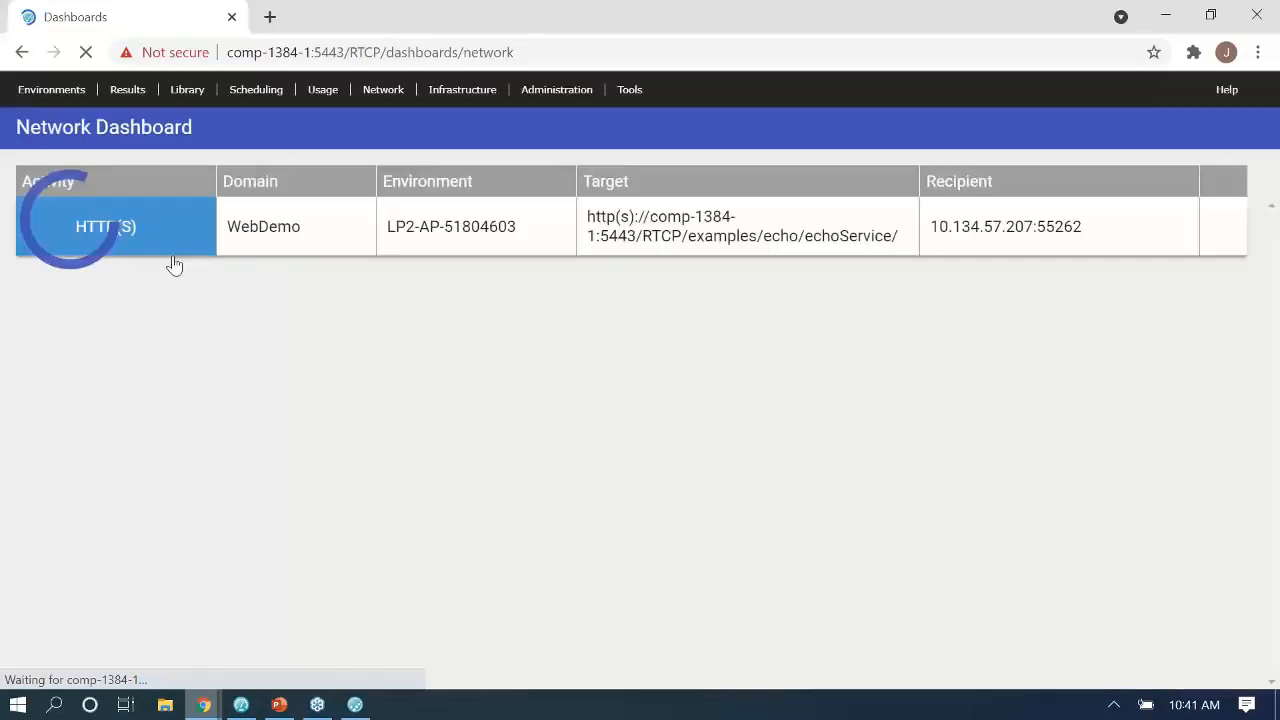
left_click(27, 226)
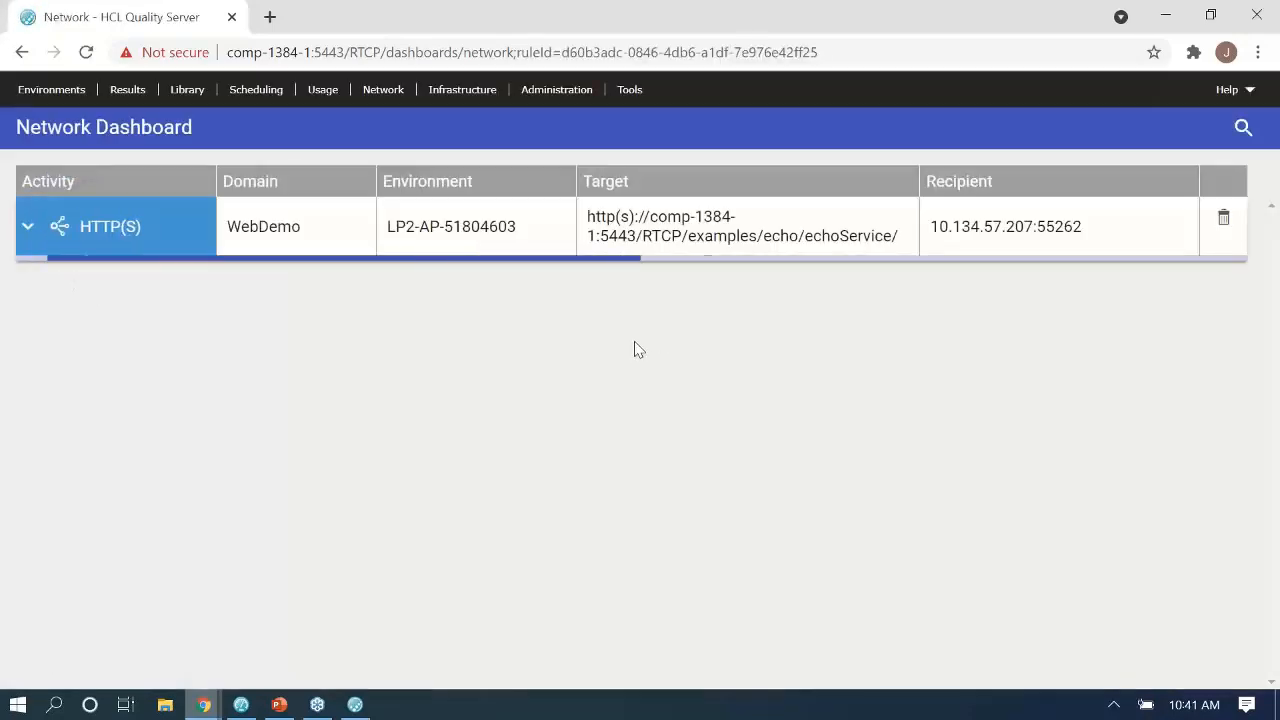
left_click_drag(375, 385, 499, 393)
left_click(501, 394)
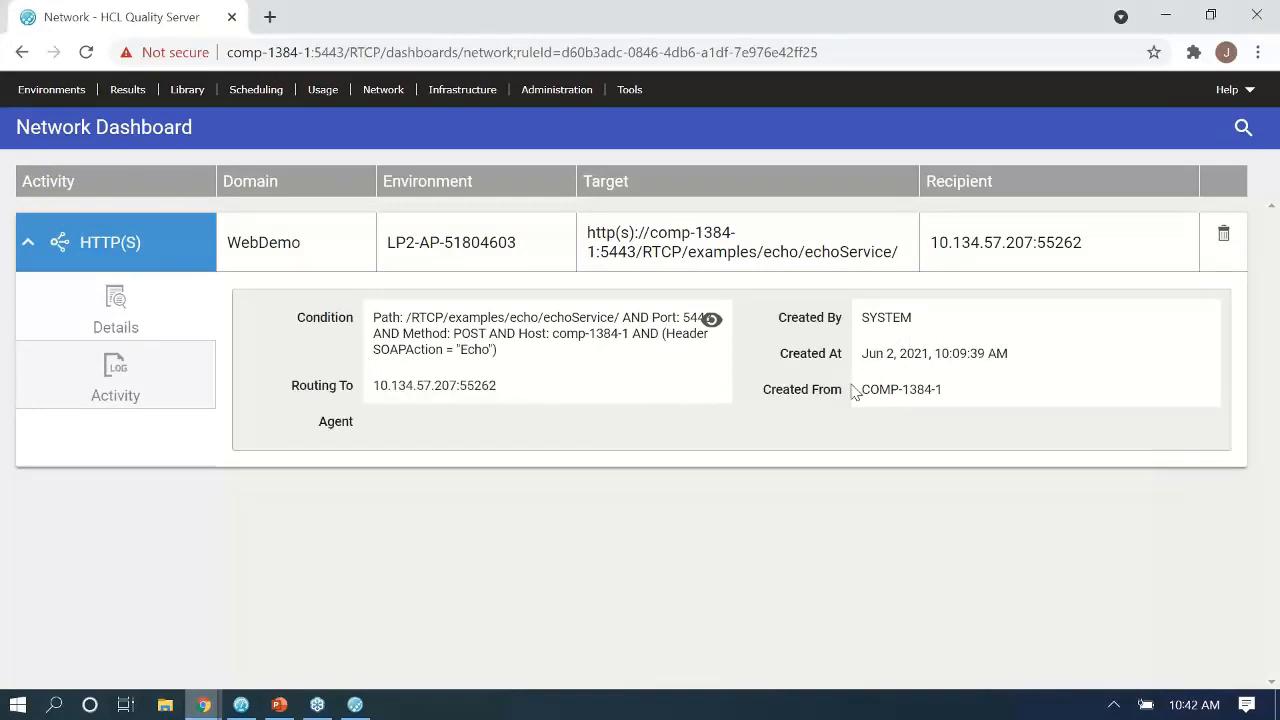
mouse_move(277, 707)
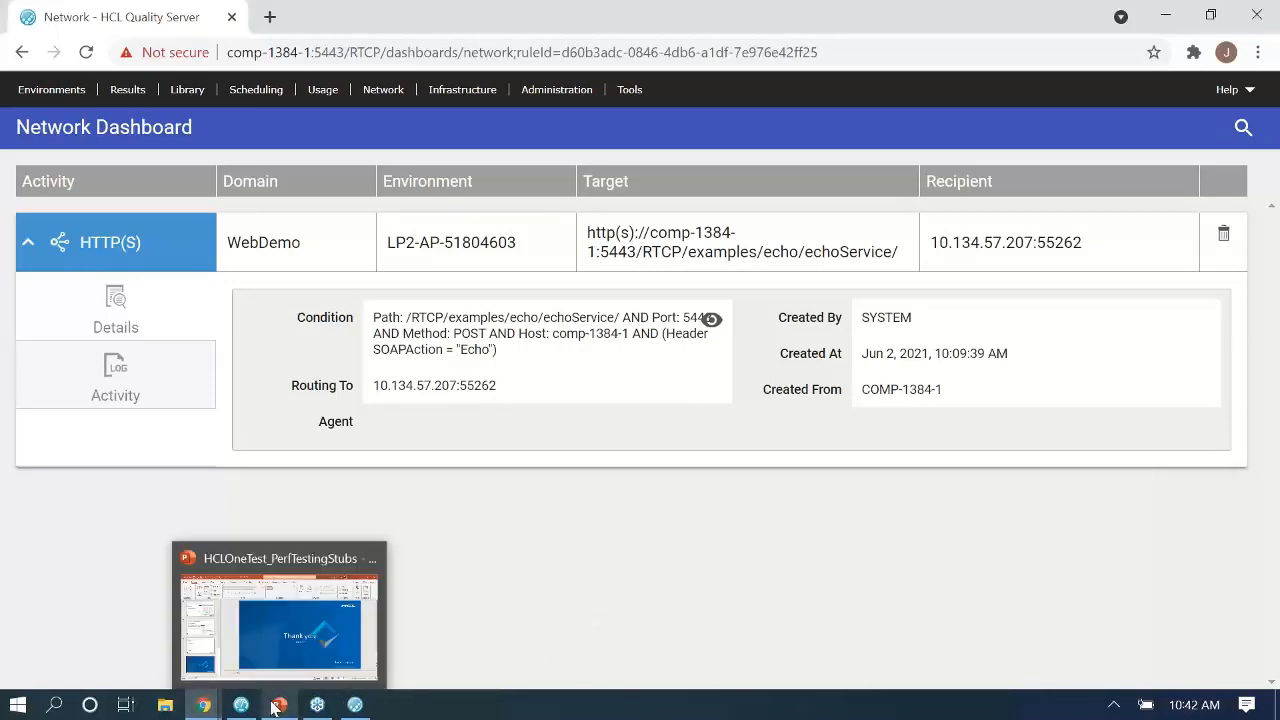
left_click(279, 620)
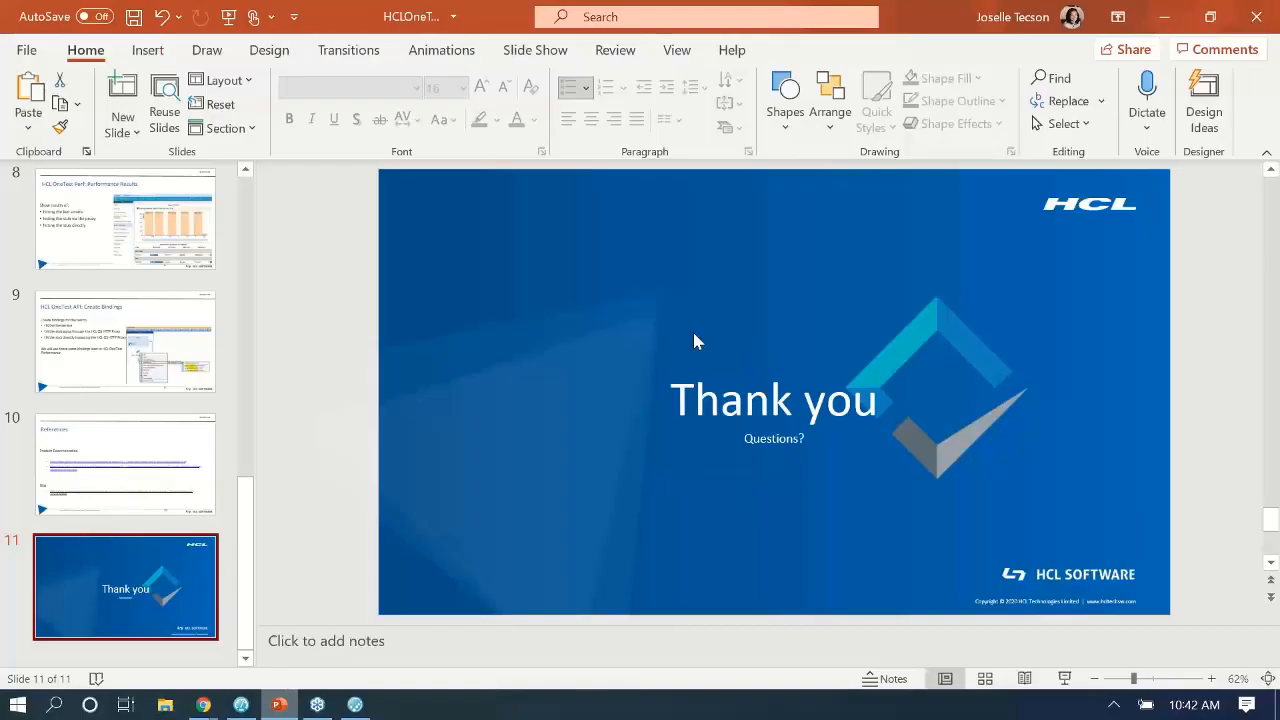